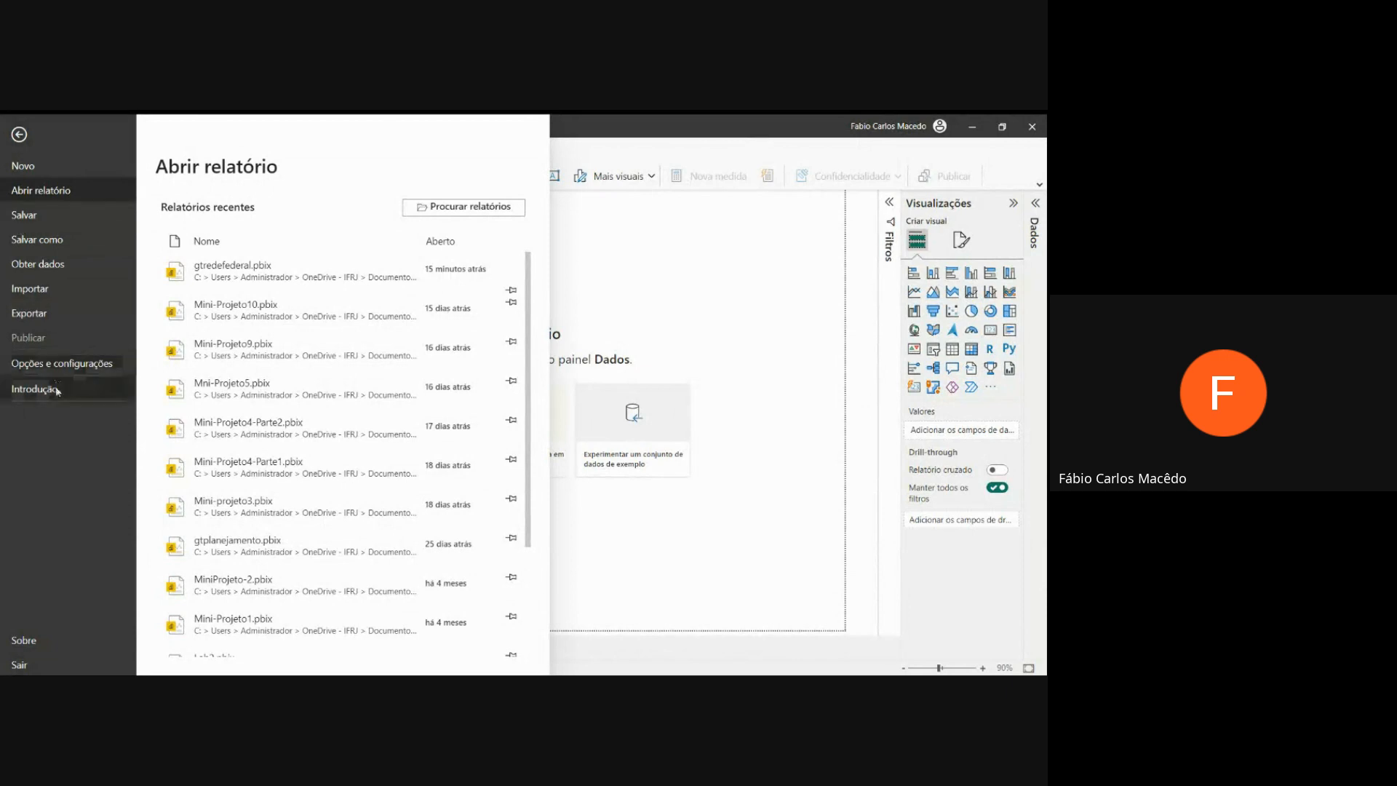
- Review the global options for data loading, Power Query Editor, DirectQuery and regional settings, and close the options dialog
click(77, 371)
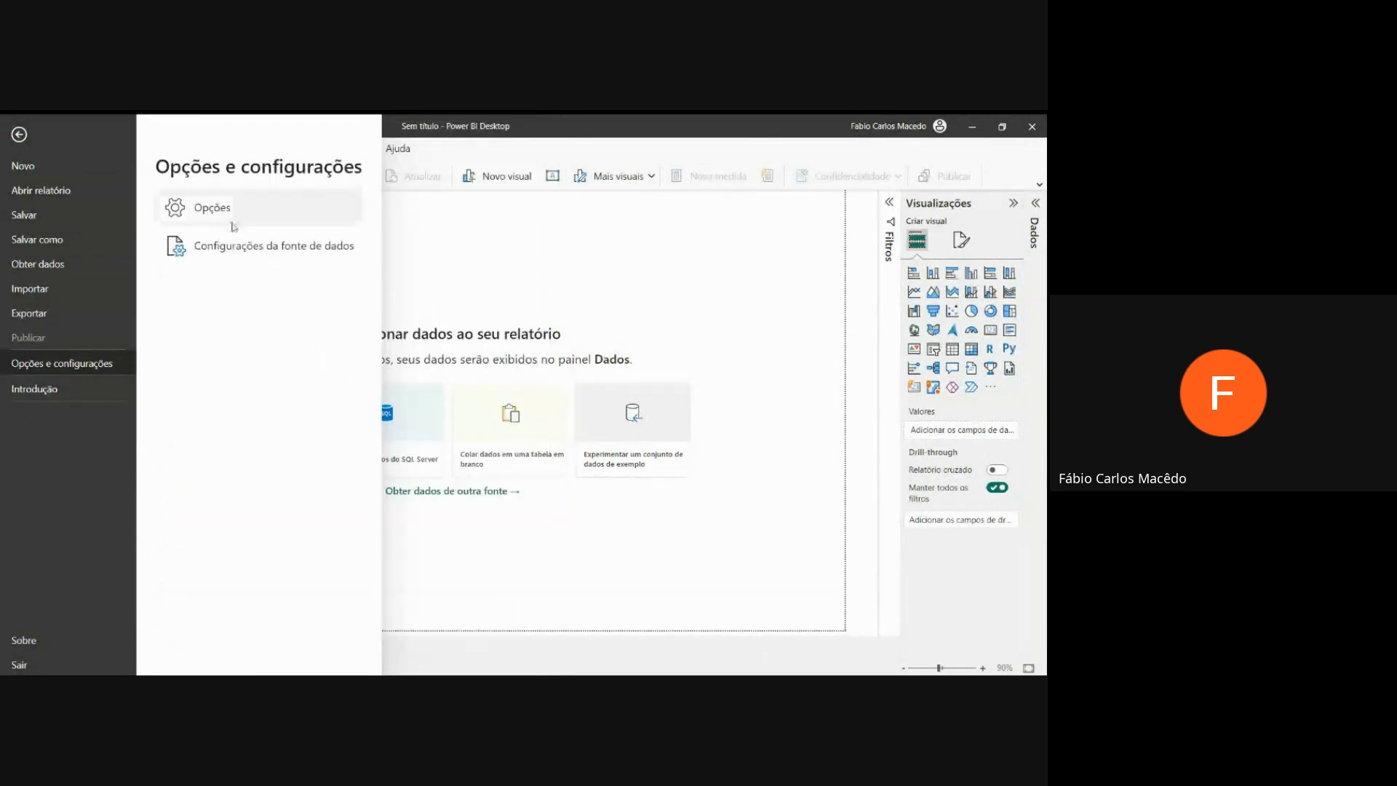
click(231, 213)
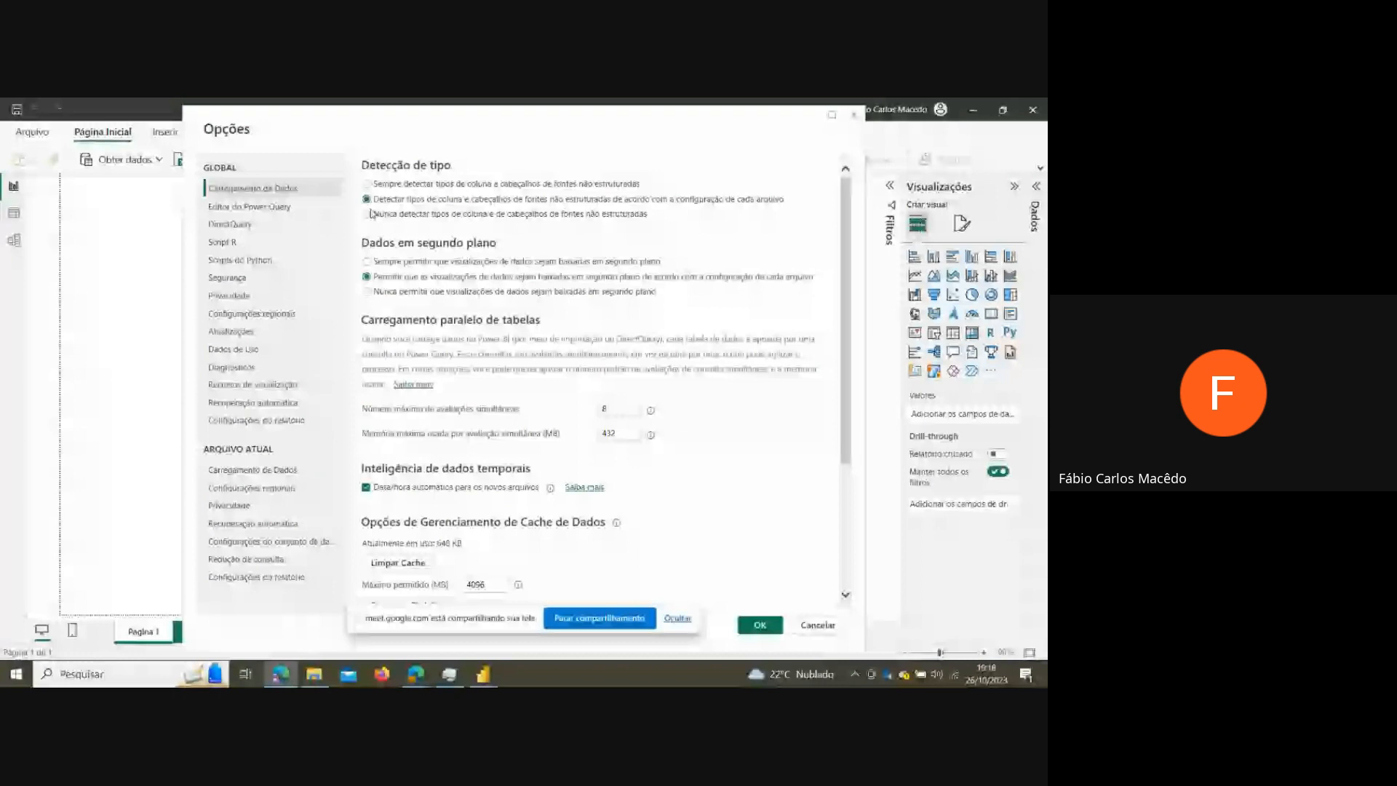
click(272, 207)
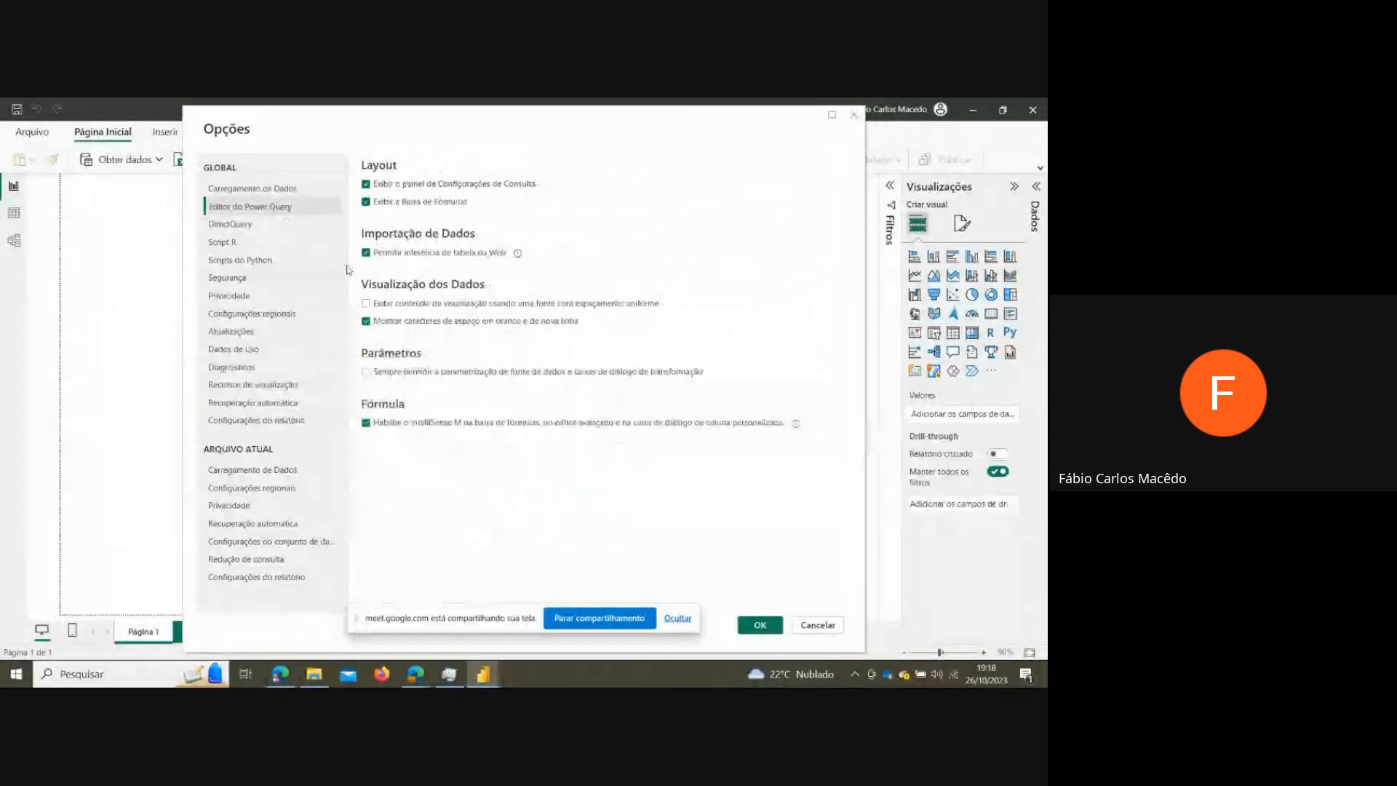
click(283, 224)
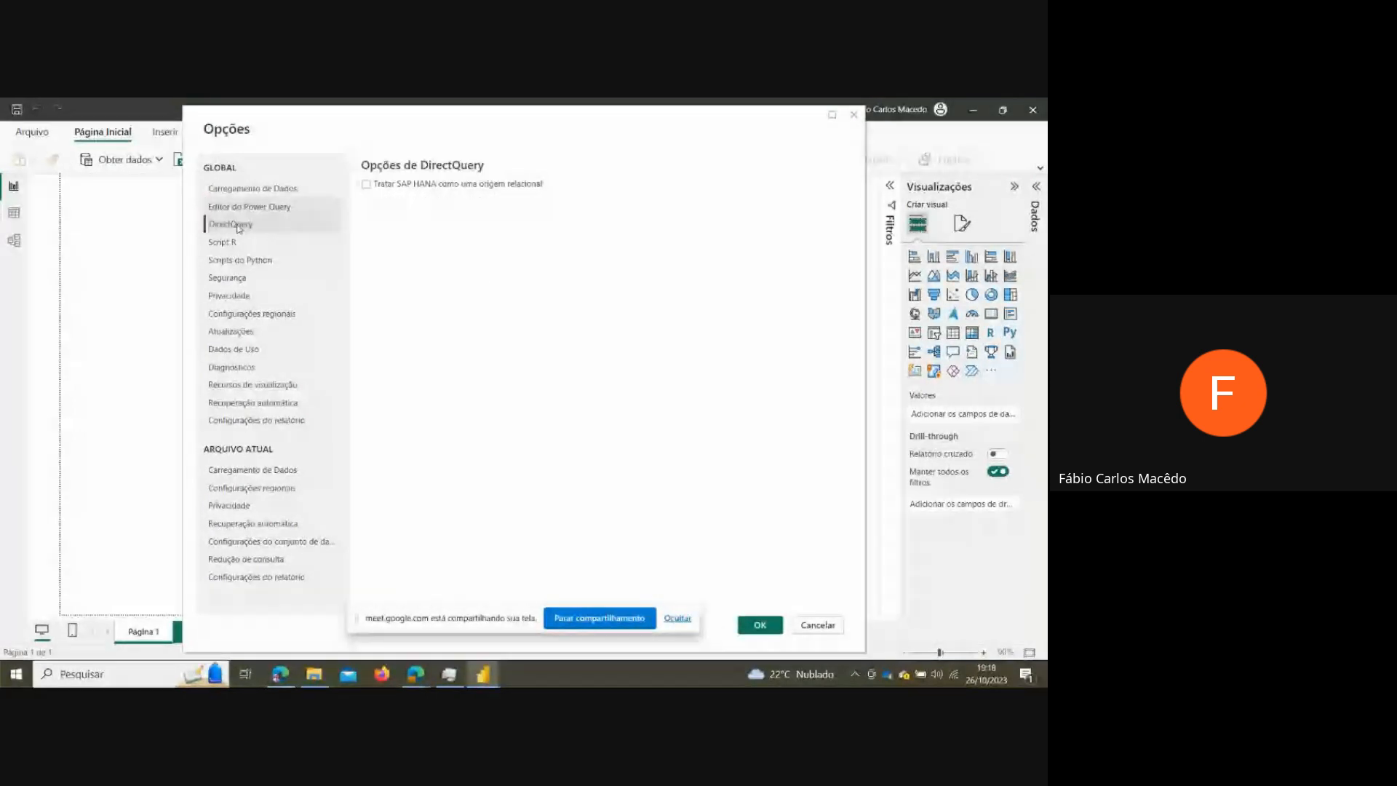
click(266, 316)
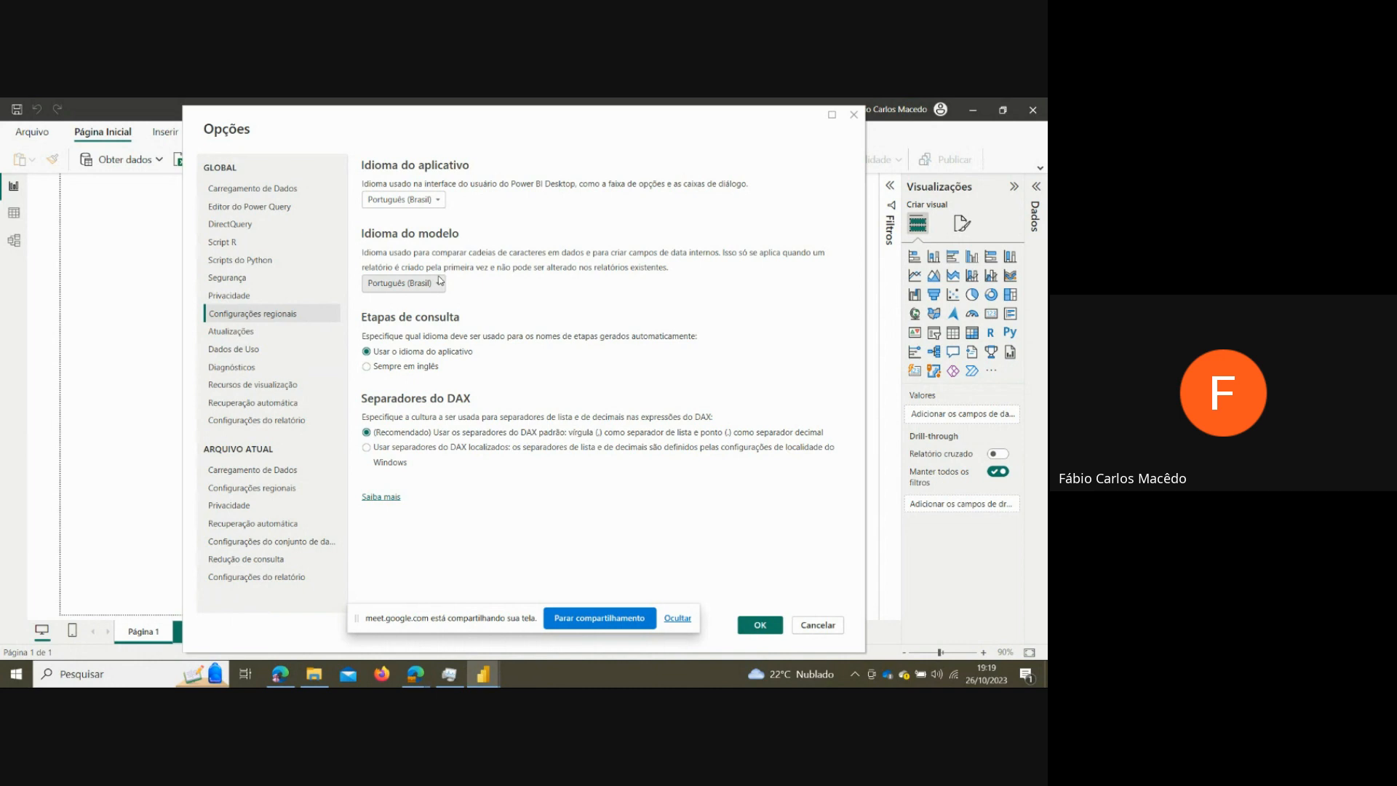
click(768, 628)
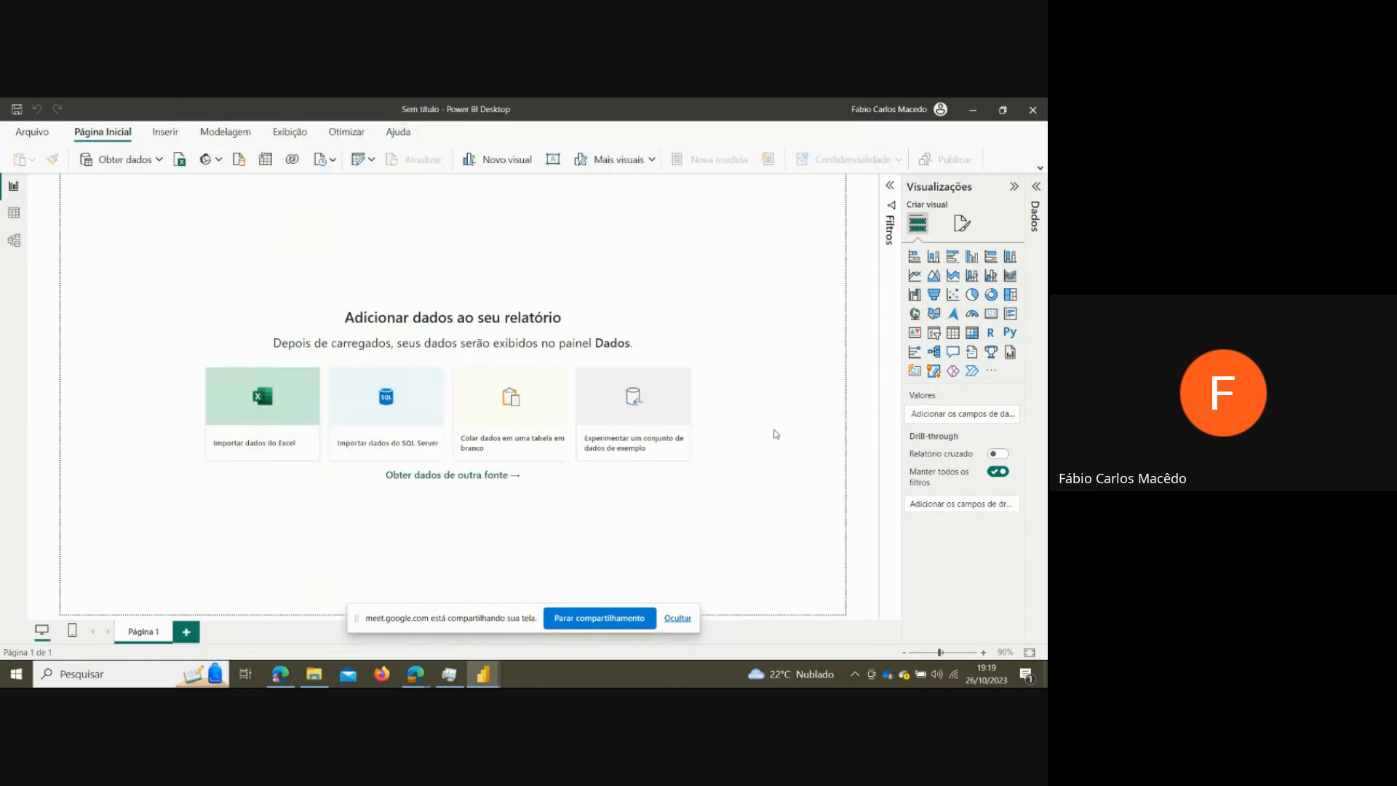
- Connect to the Excel workbook GtComposicao in Documents > WorkshopMaonaMassa and select its Planilha1 sheet for import
click(277, 419)
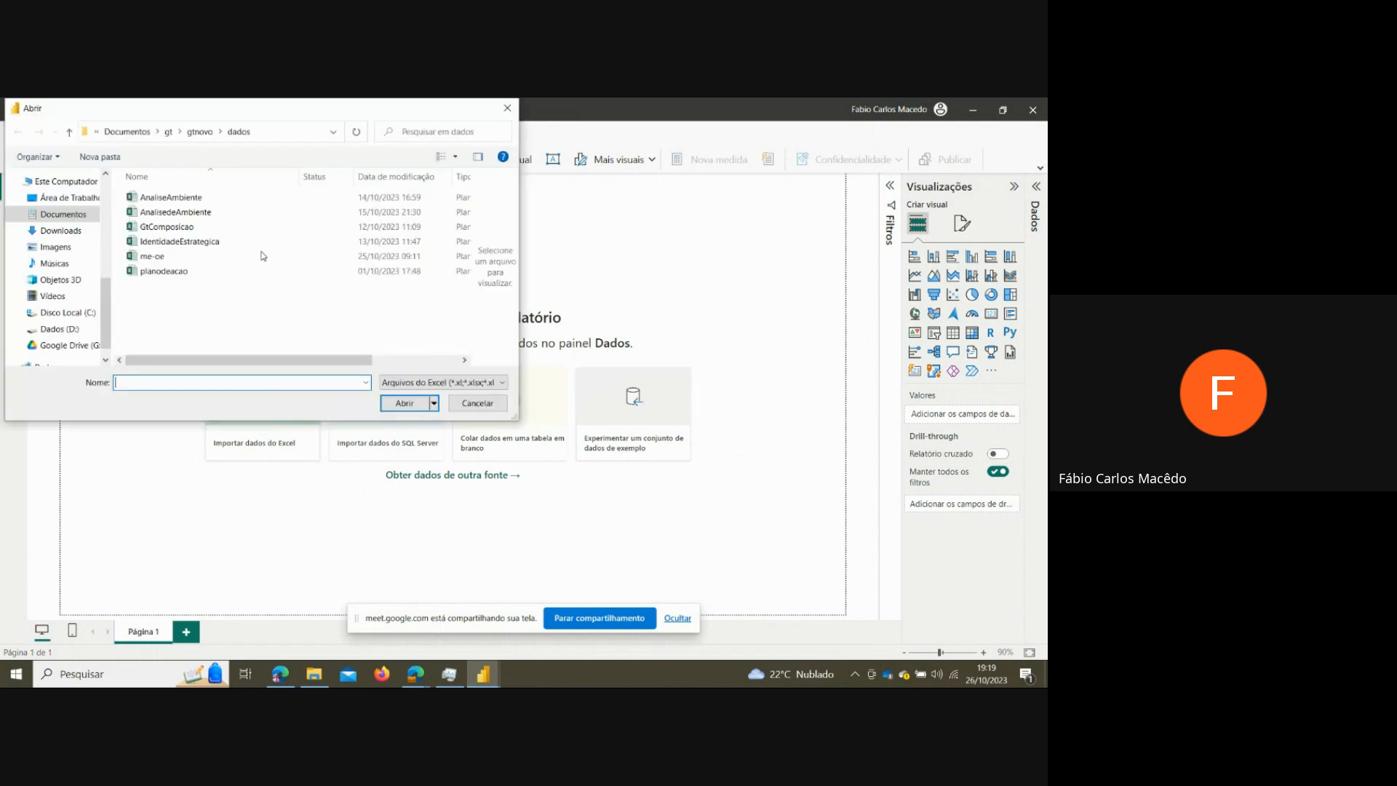
drag(105, 309, 107, 233)
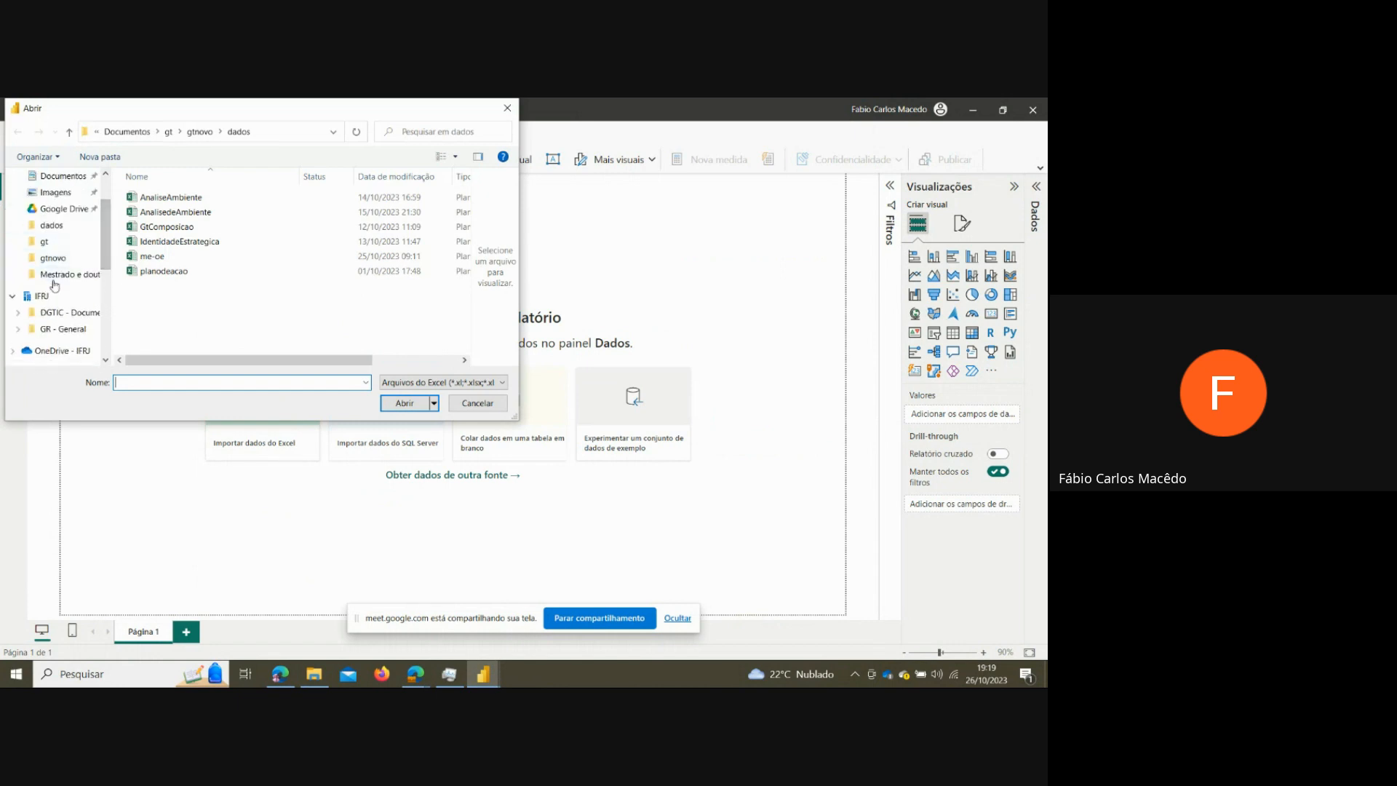
click(60, 230)
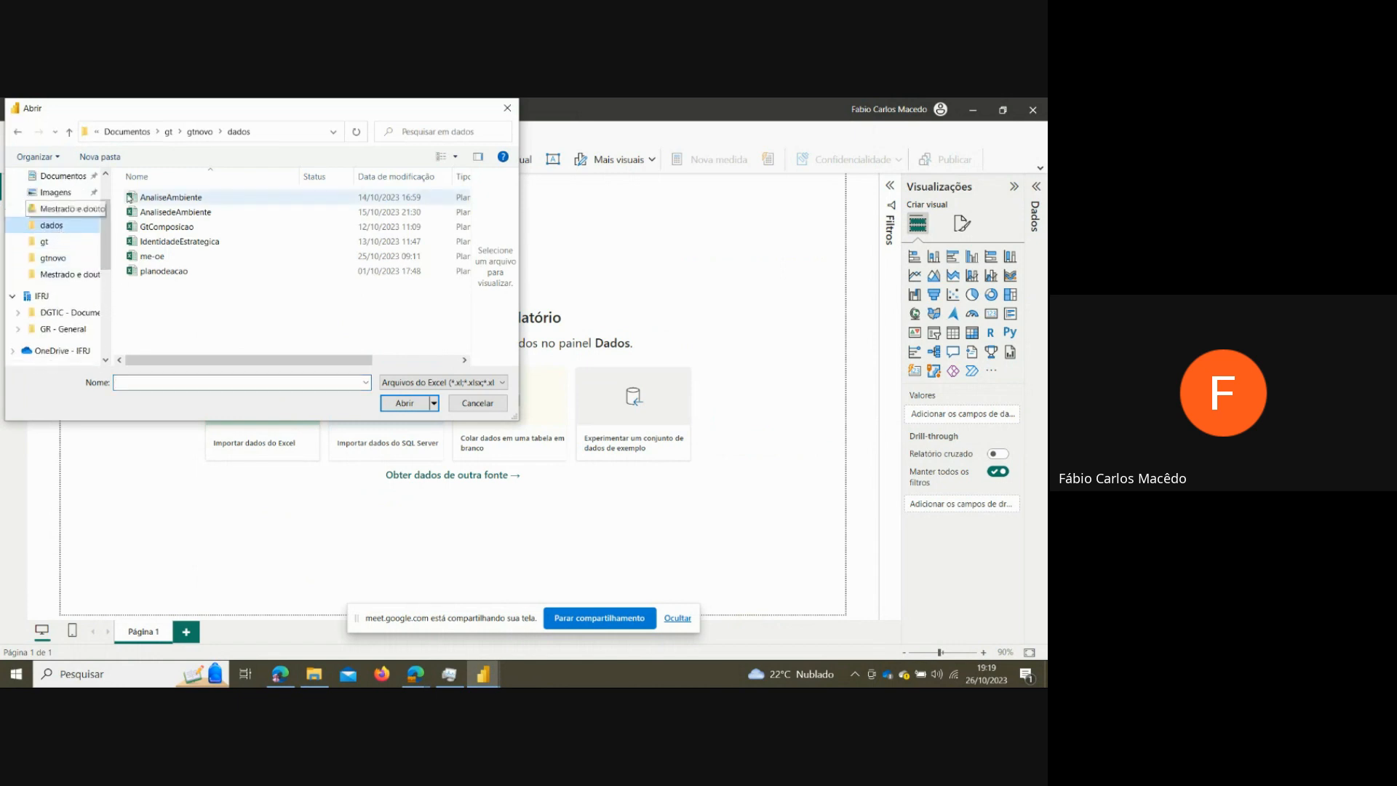
click(127, 132)
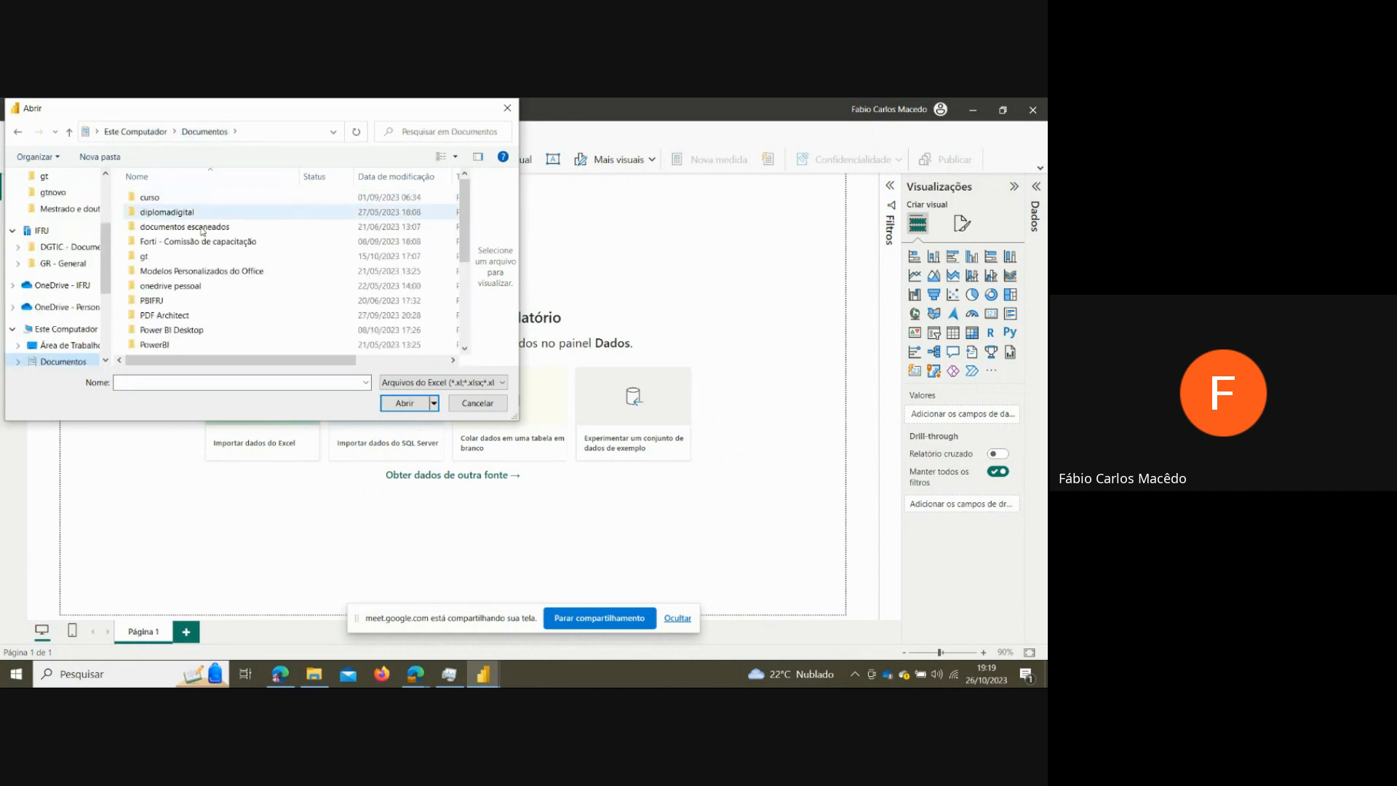
scroll(205, 307, down, 2)
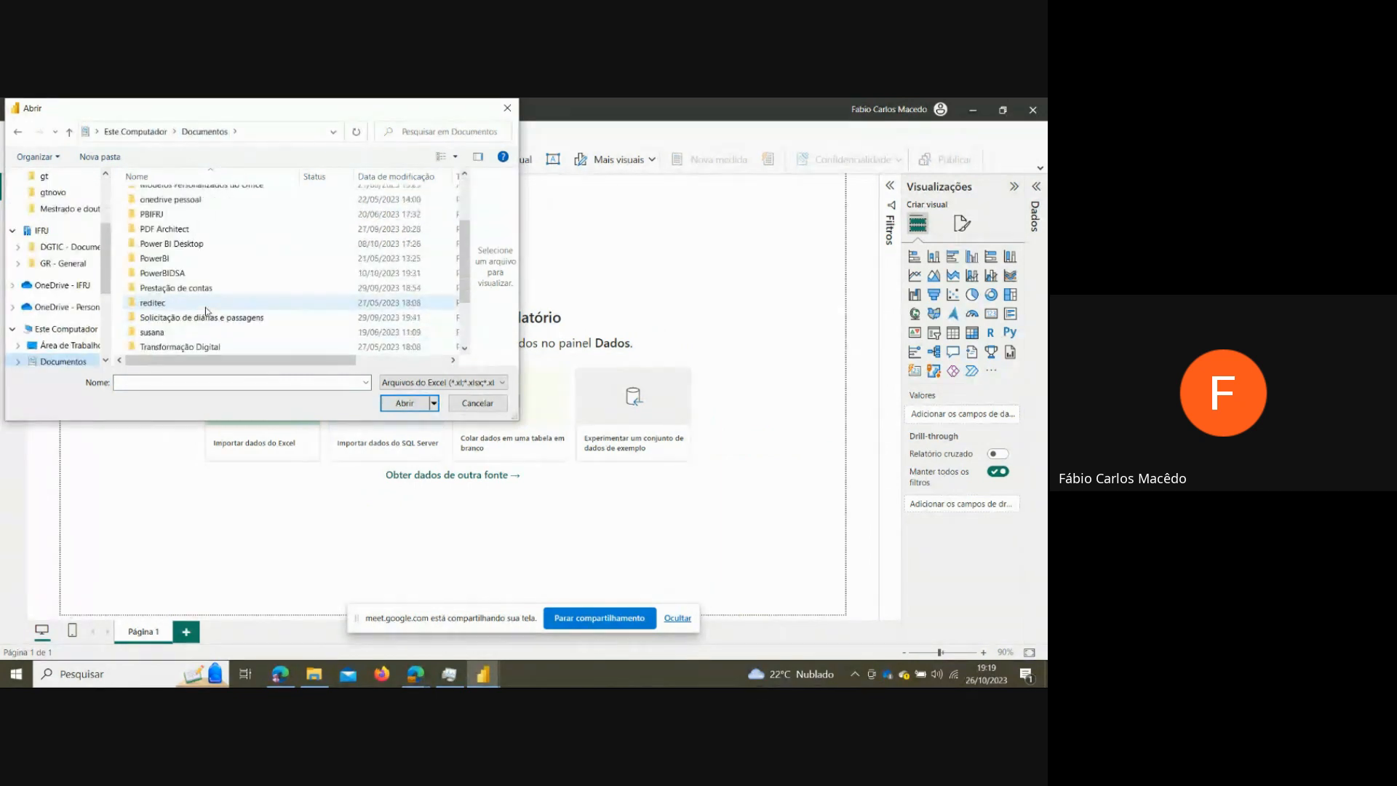
scroll(205, 307, down, 2)
double_click(205, 307)
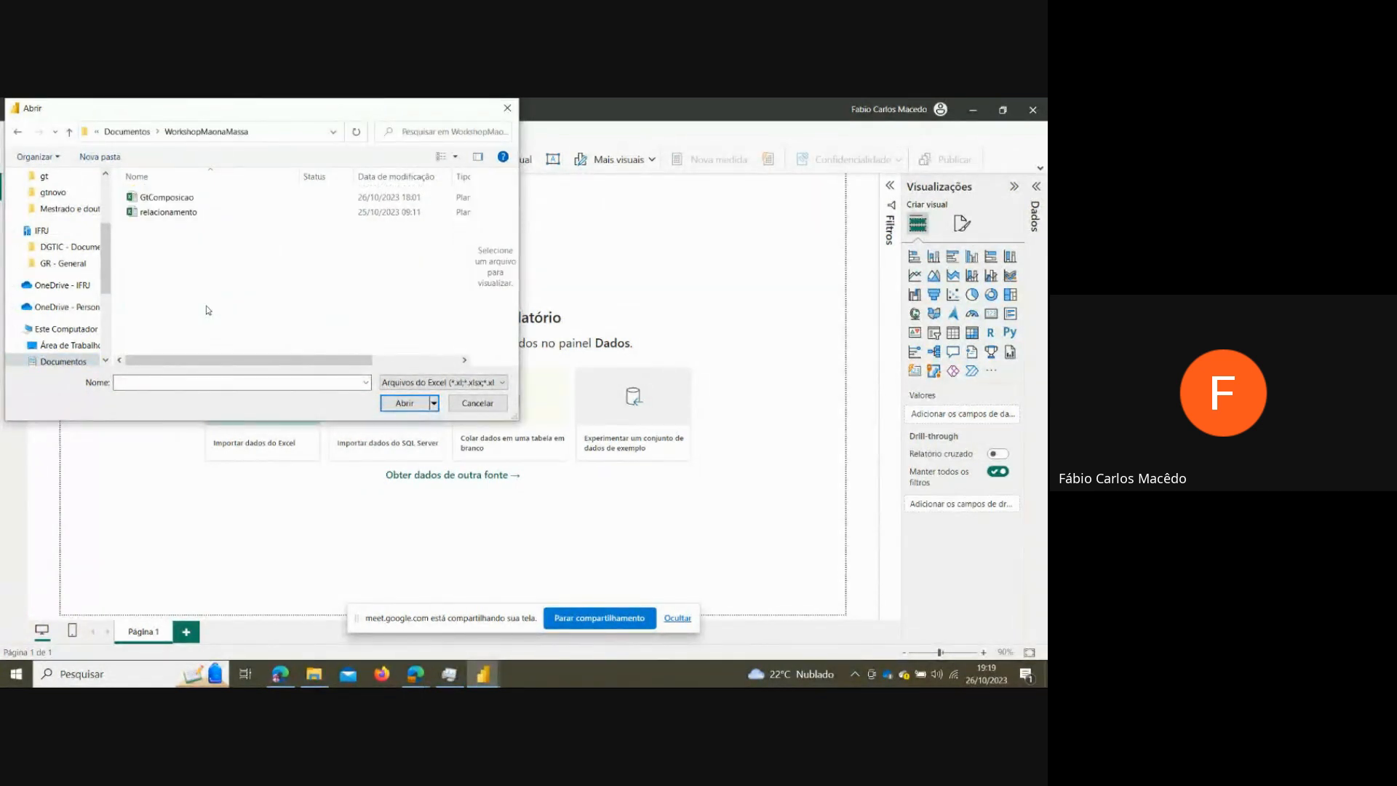
click(175, 205)
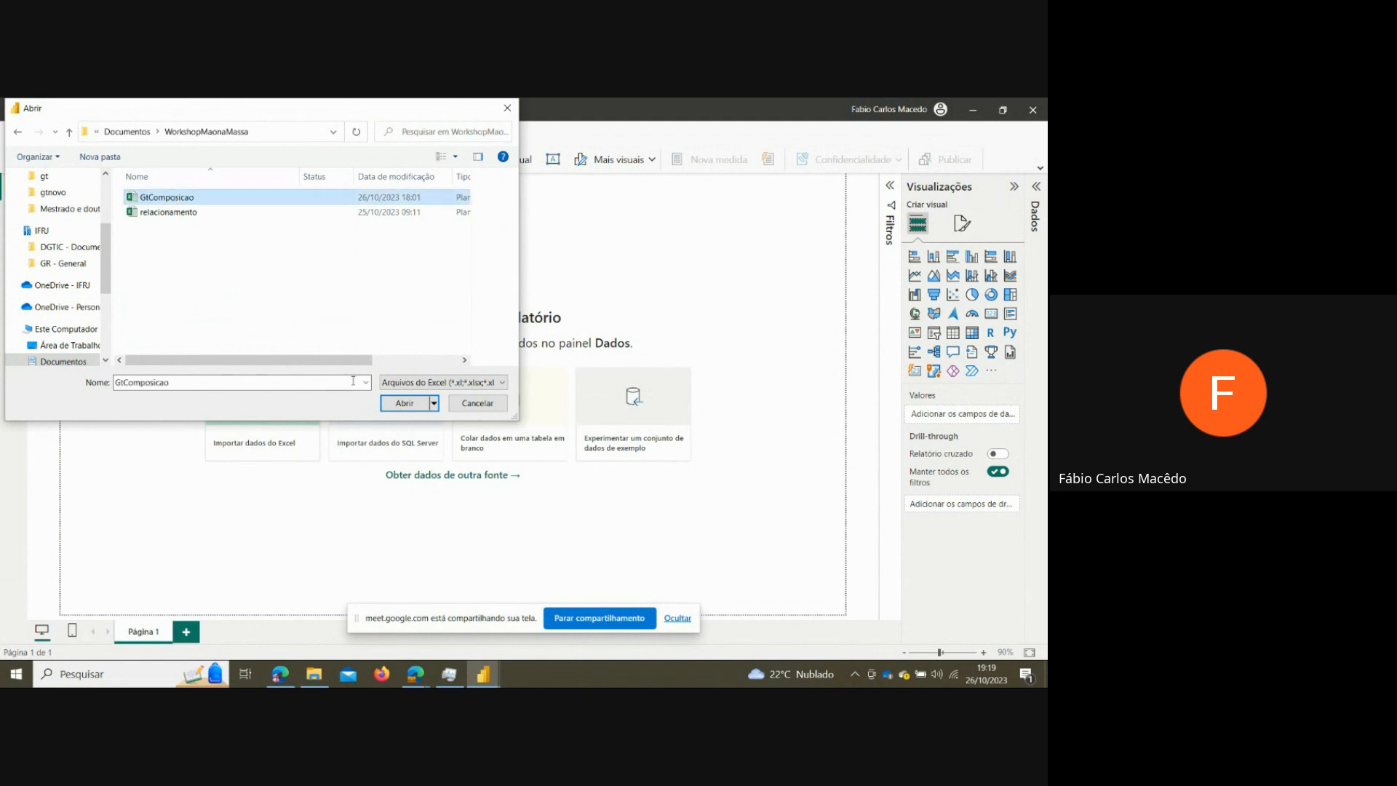
click(404, 403)
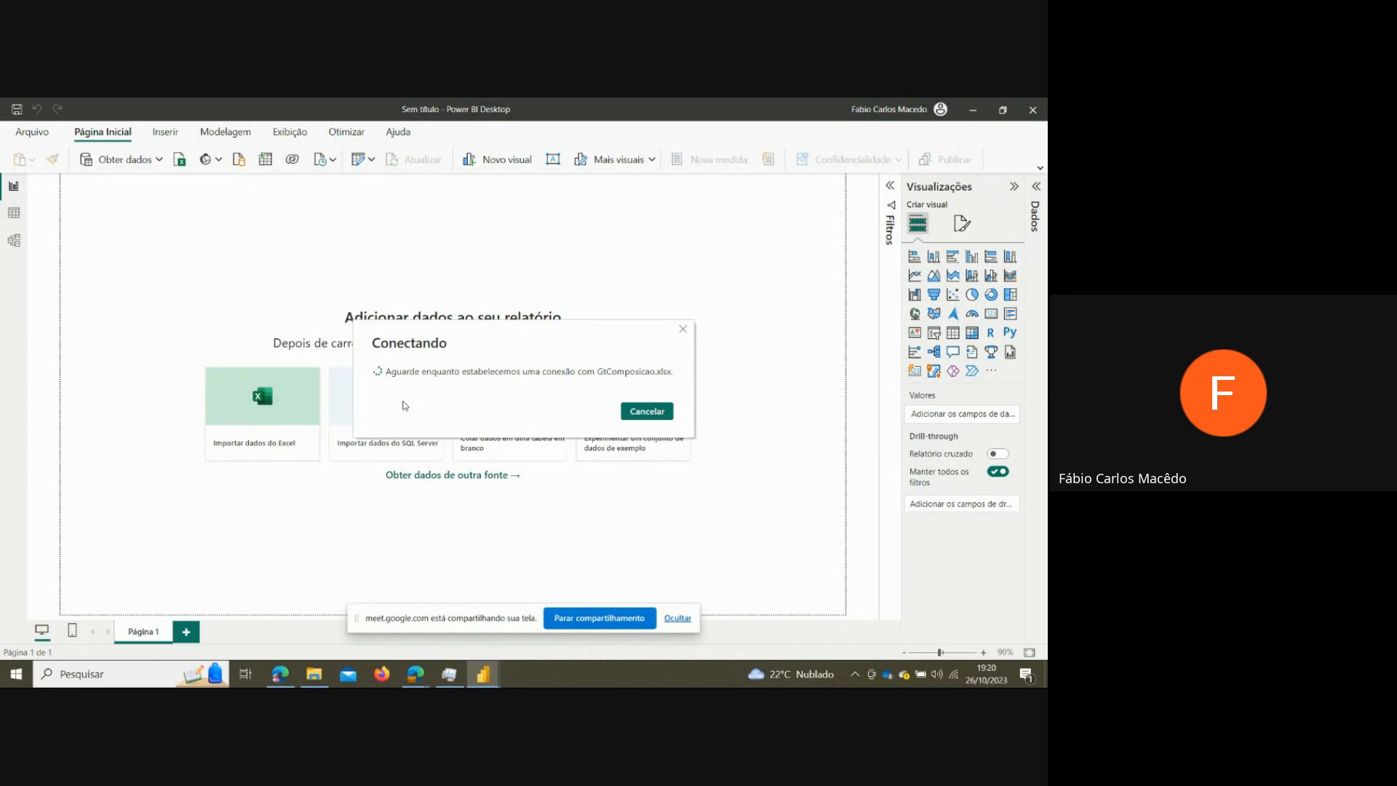
click(405, 407)
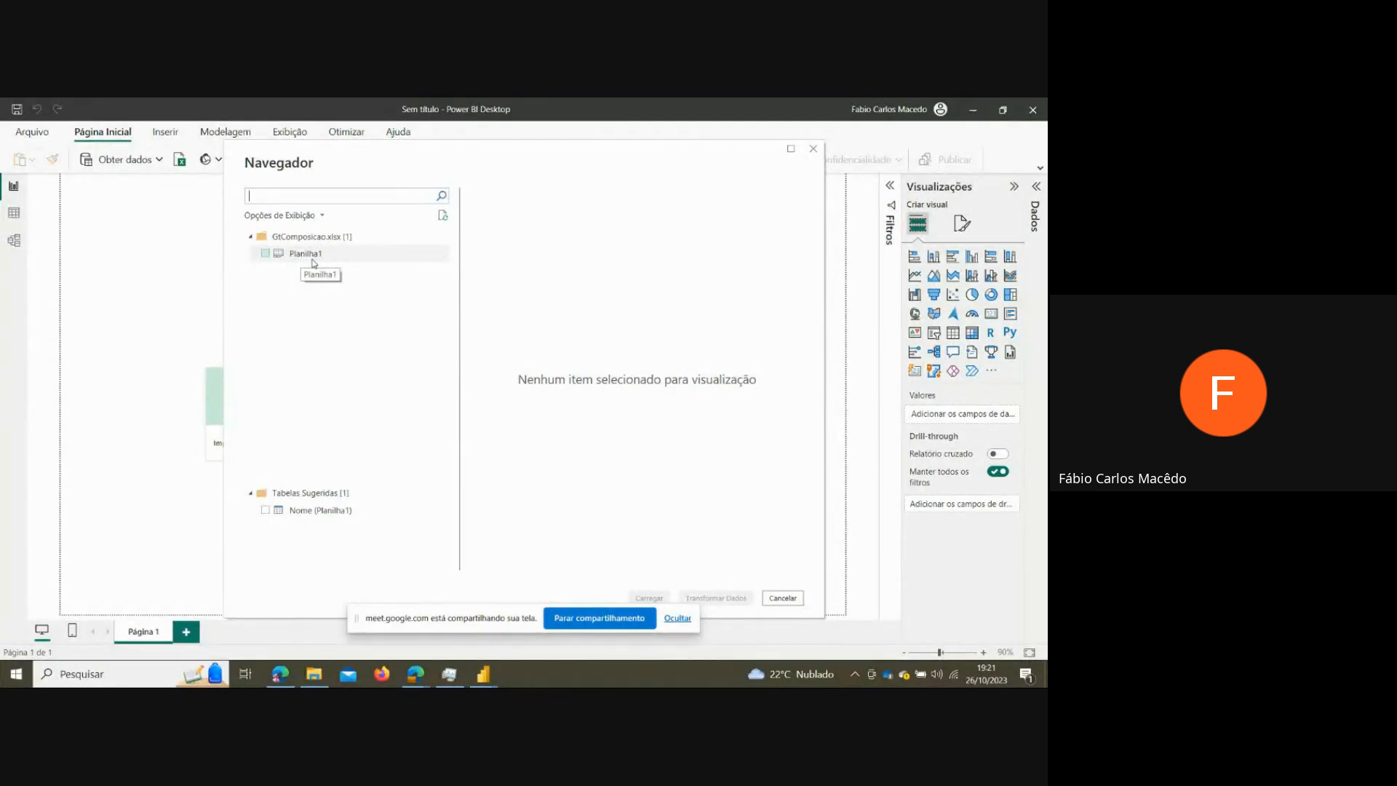
click(266, 254)
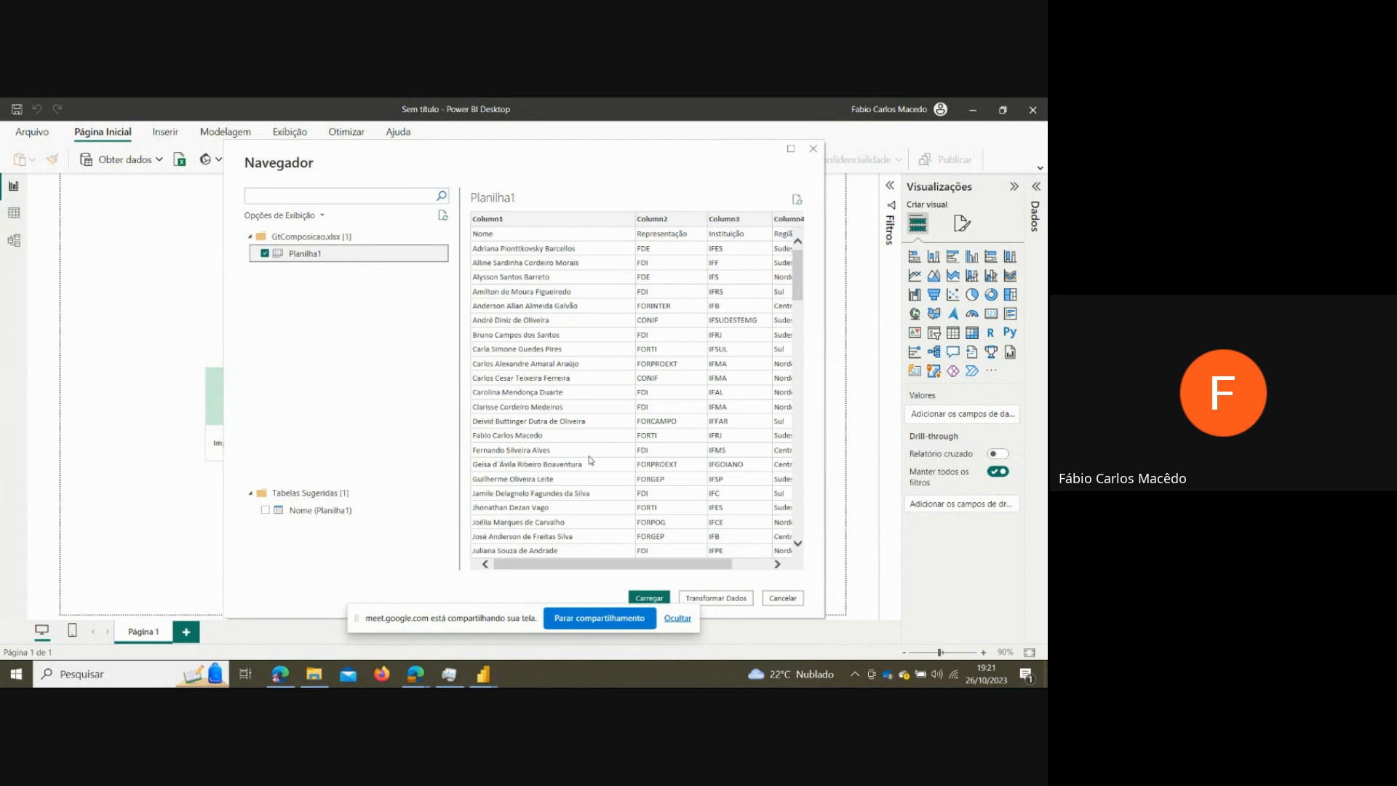
- Examine the Planilha1 data preview, checking its columns and its rows down to the end of the table
mouse_move(560, 569)
mouse_down()
mouse_move(627, 567)
mouse_move(546, 567)
mouse_up()
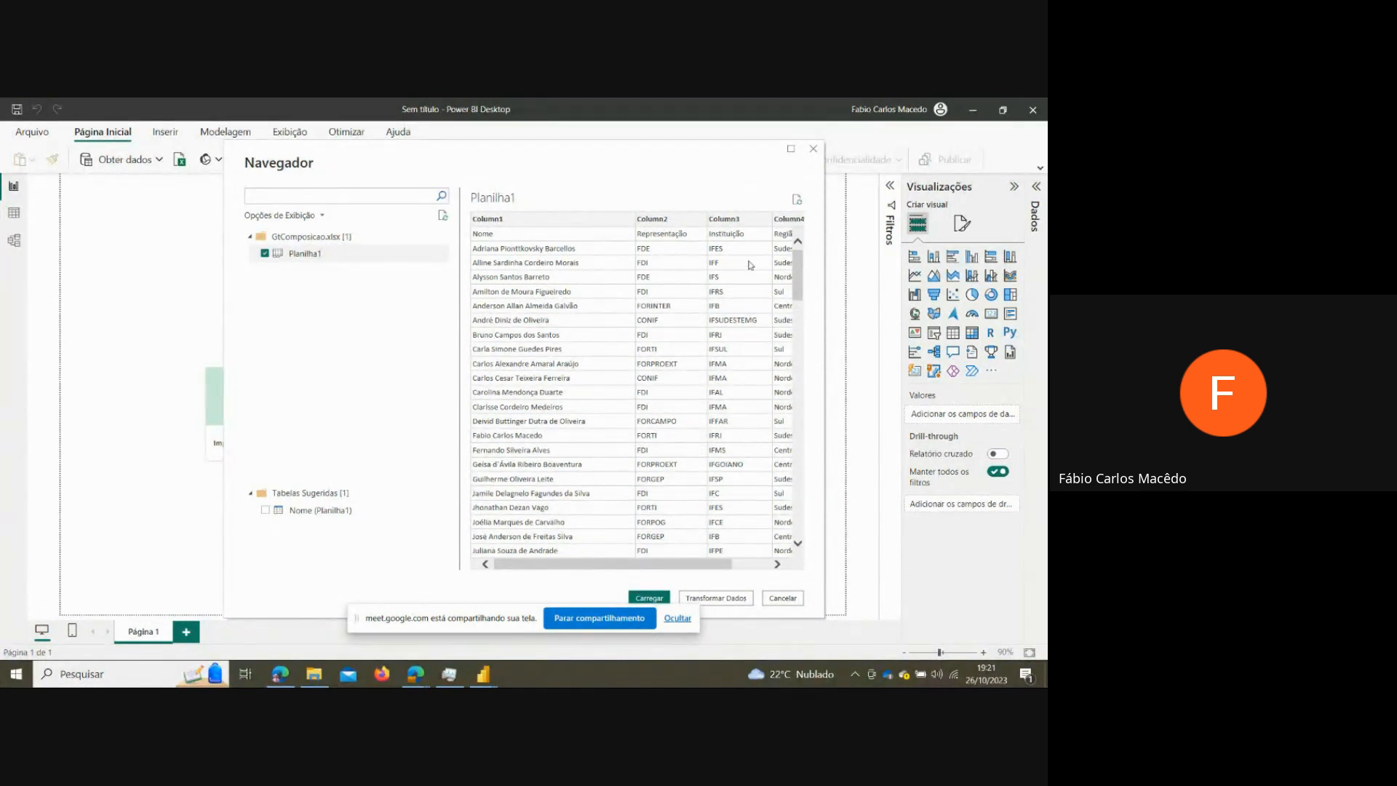
mouse_move(603, 563)
mouse_down()
mouse_move(655, 564)
mouse_move(593, 567)
mouse_up()
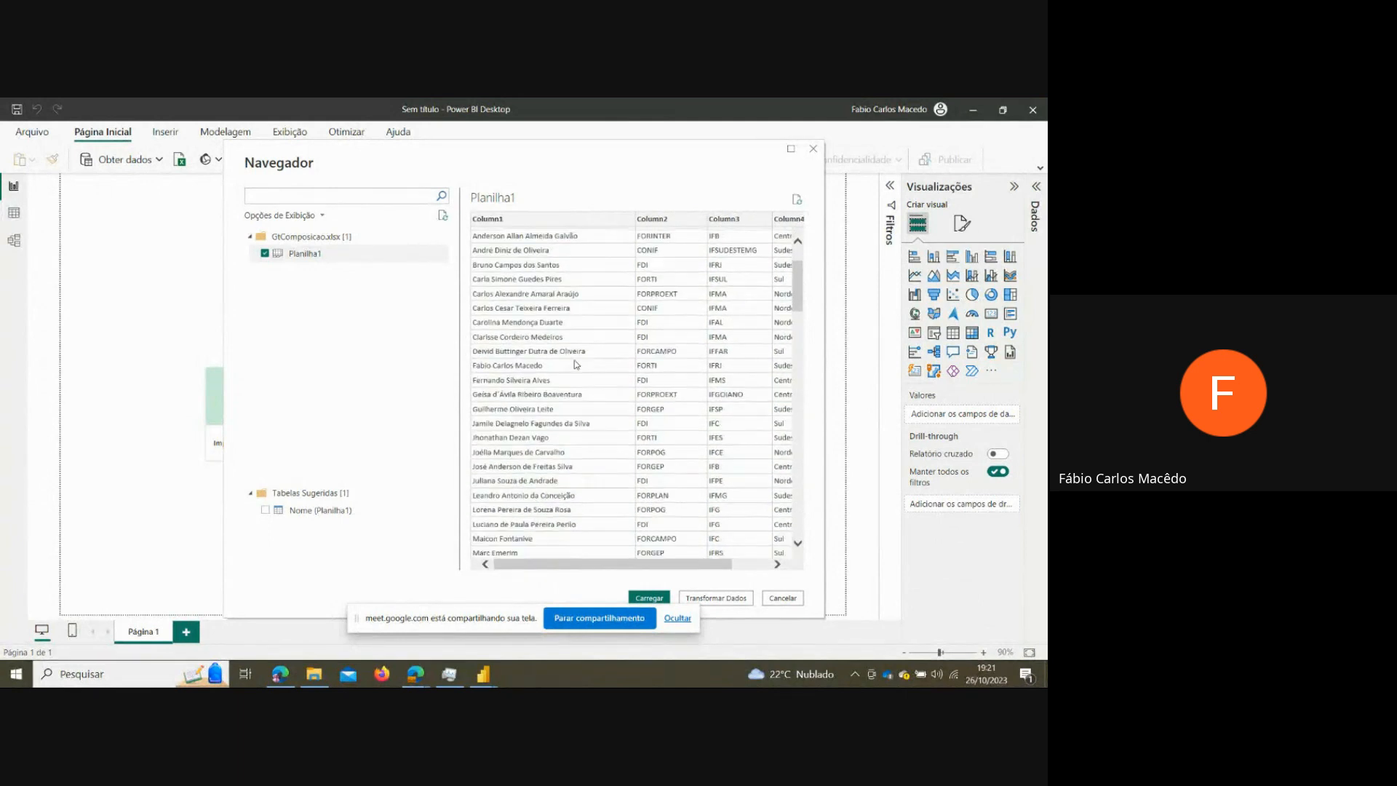
scroll(575, 364, down, 5)
scroll(574, 364, down, 6)
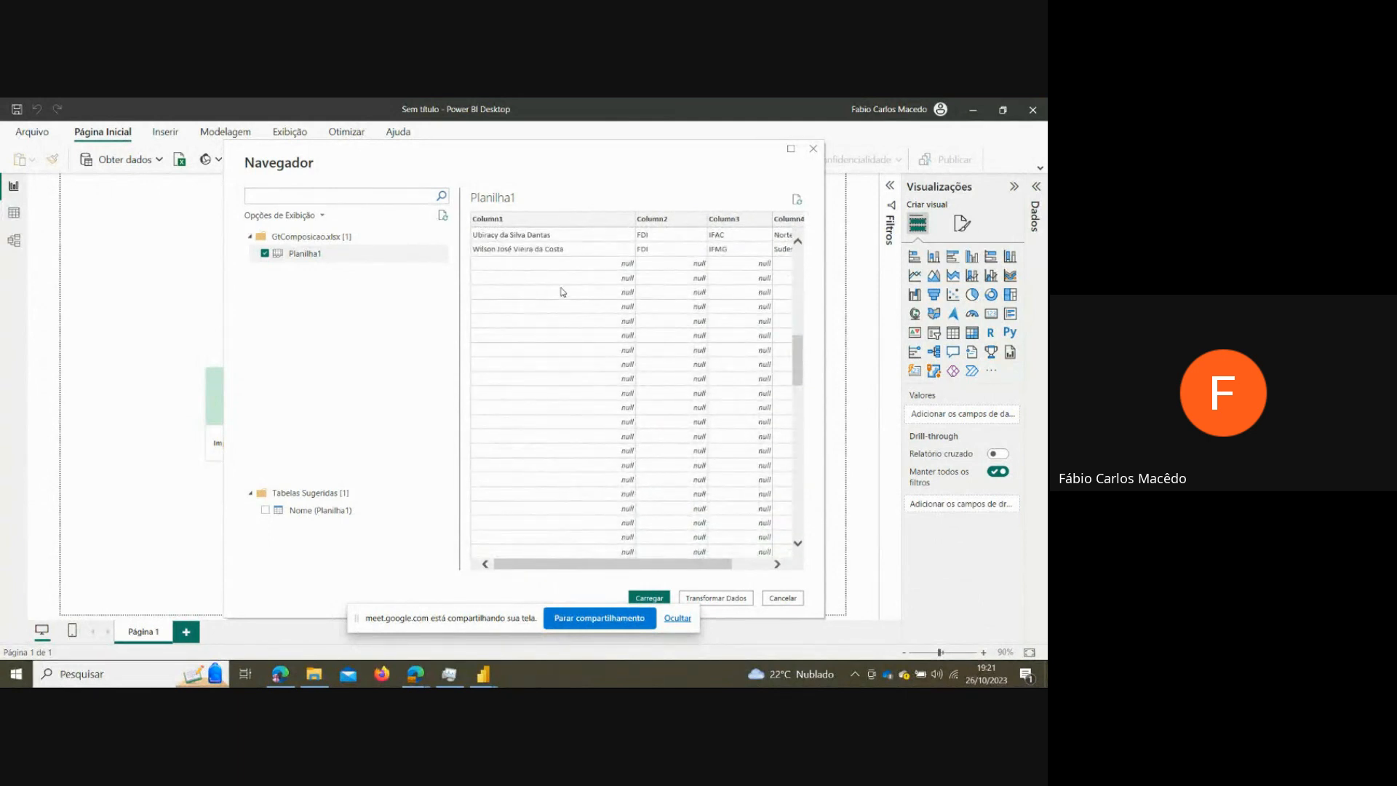
scroll(574, 404, down, 8)
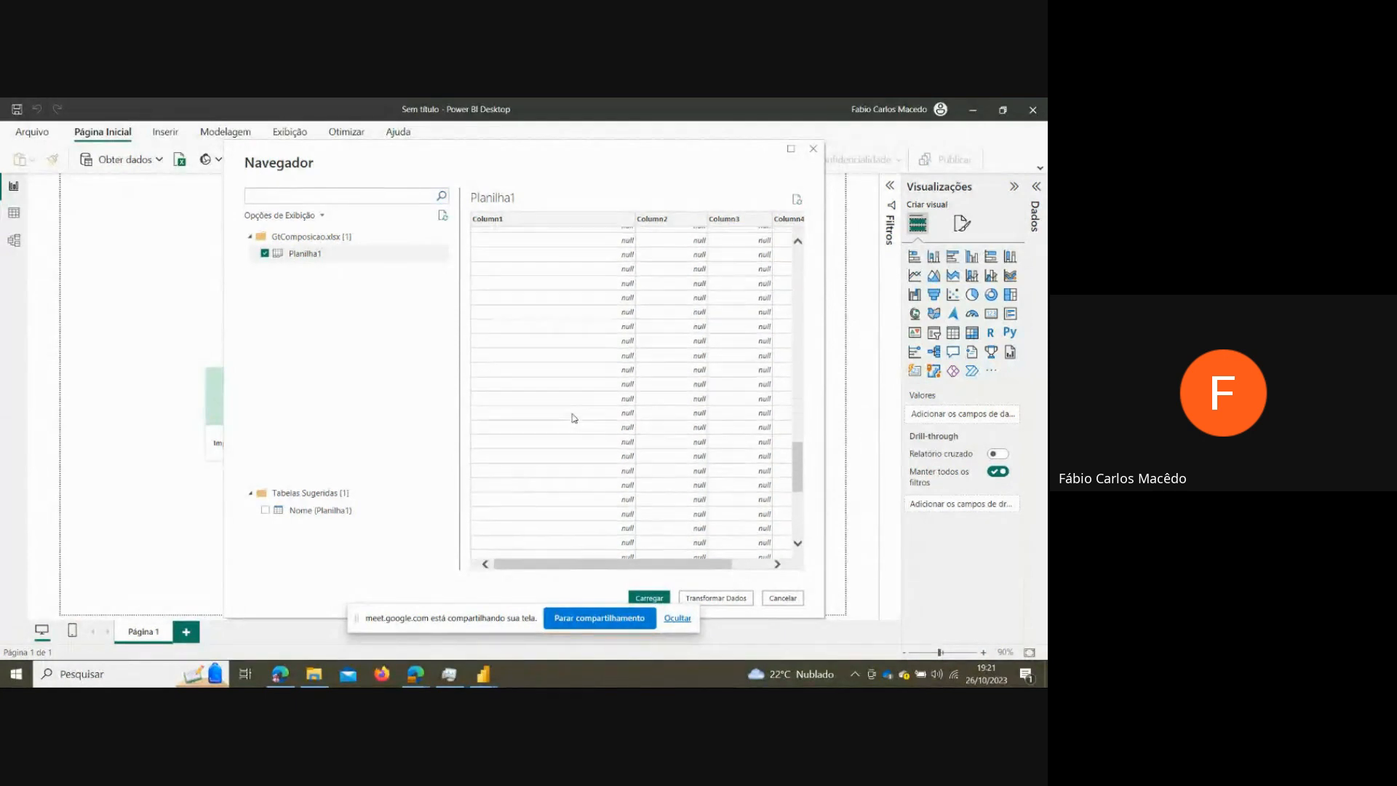
scroll(574, 418, down, 3)
scroll(575, 418, up, 5)
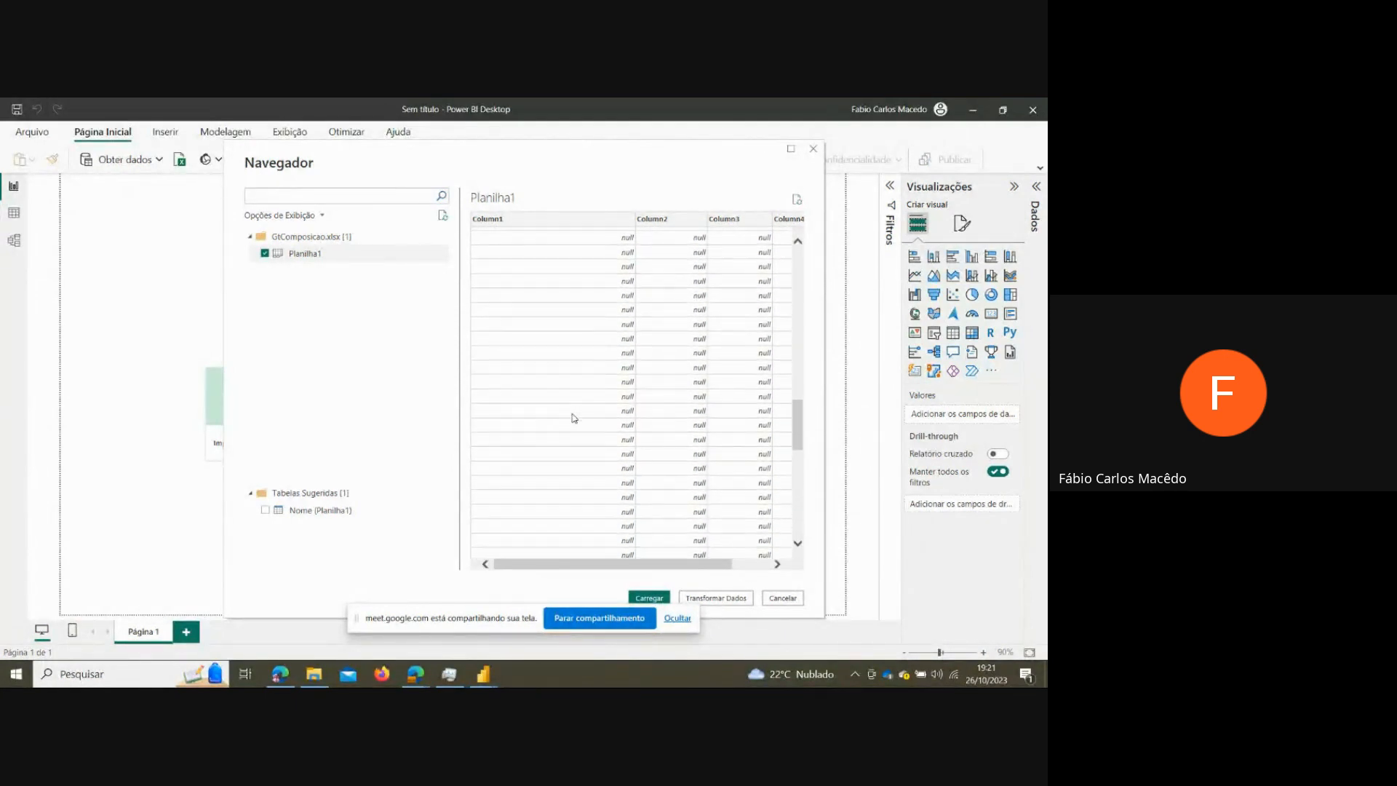
scroll(574, 418, down, 5)
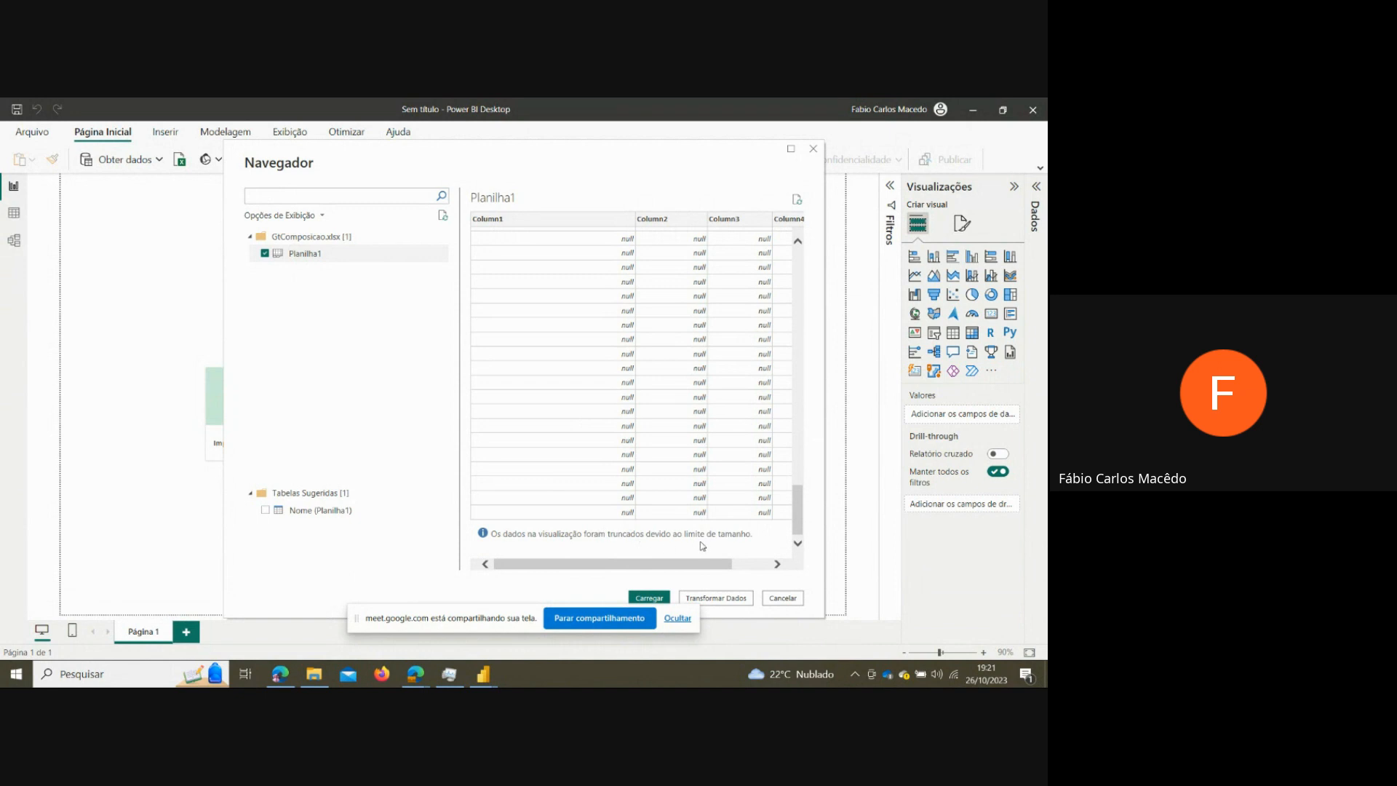
scroll(598, 464, up, 3)
scroll(598, 463, up, 5)
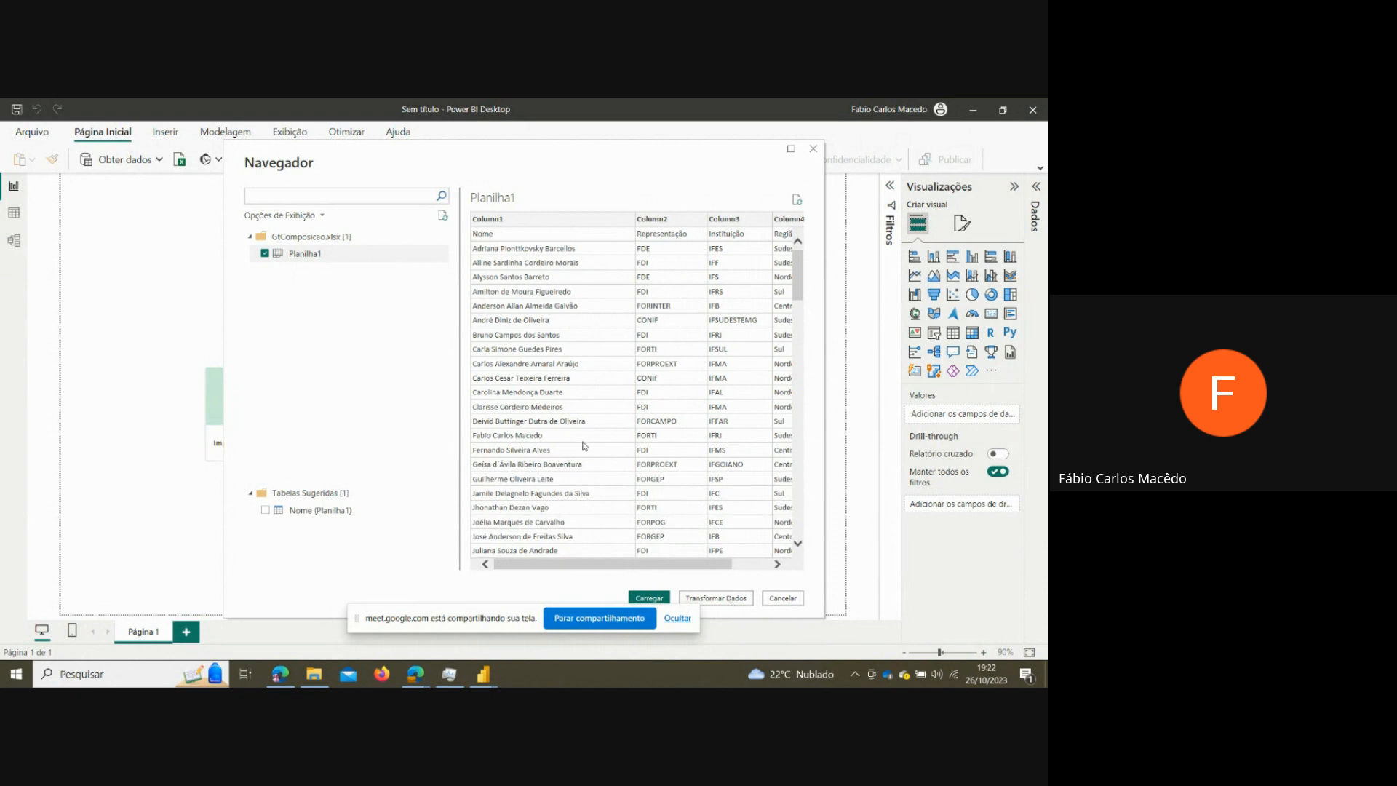
- Bring Planilha1 into the Power Query Editor for transformation and use its first row as column headers
click(734, 600)
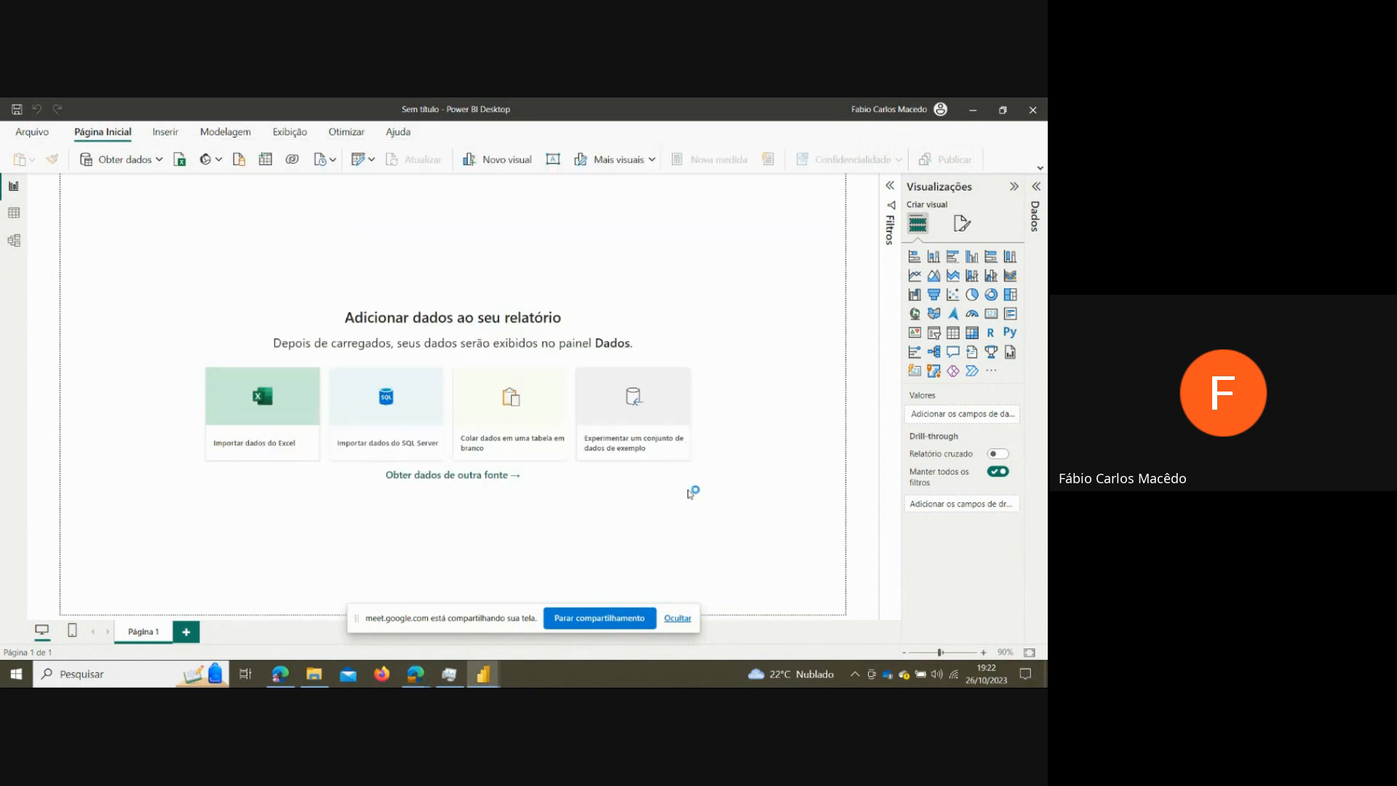
click(678, 617)
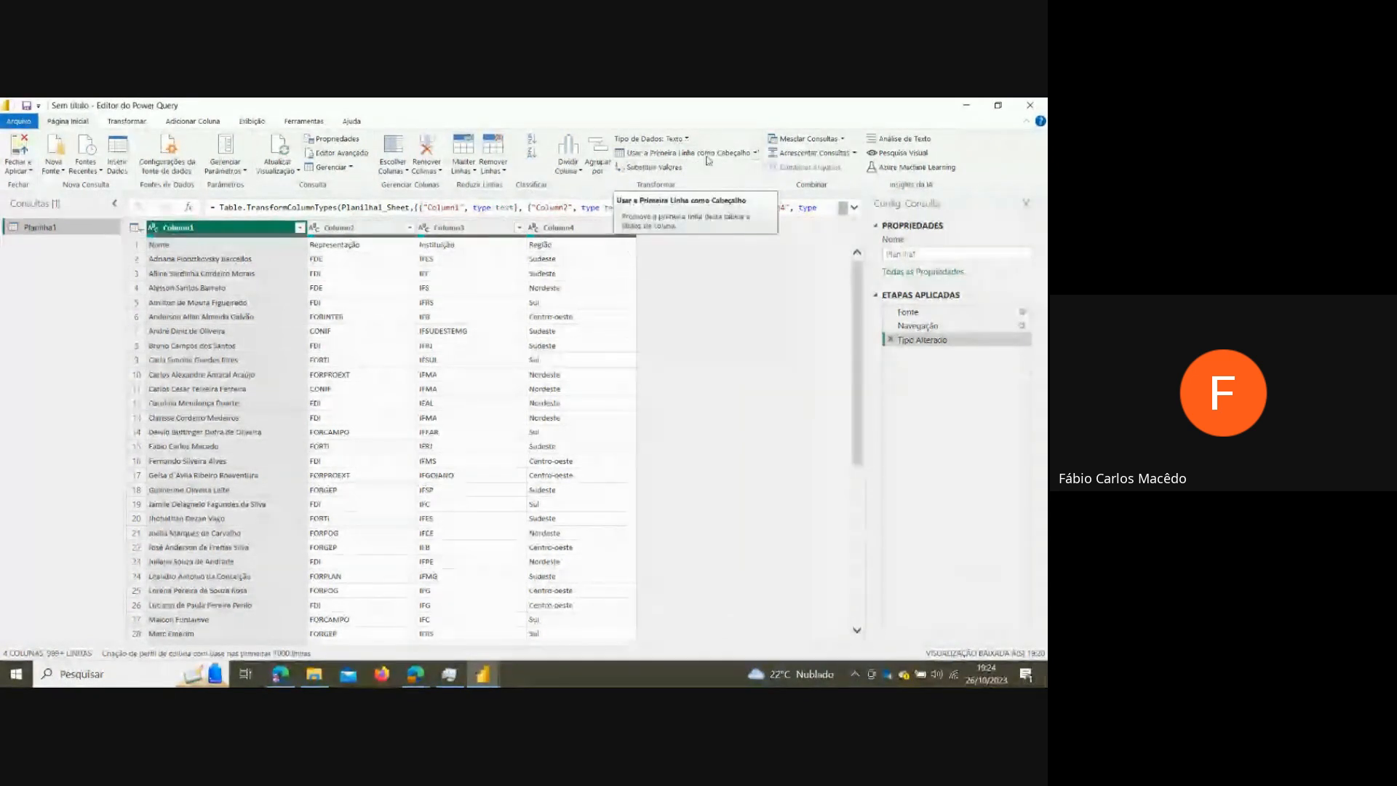
click(756, 153)
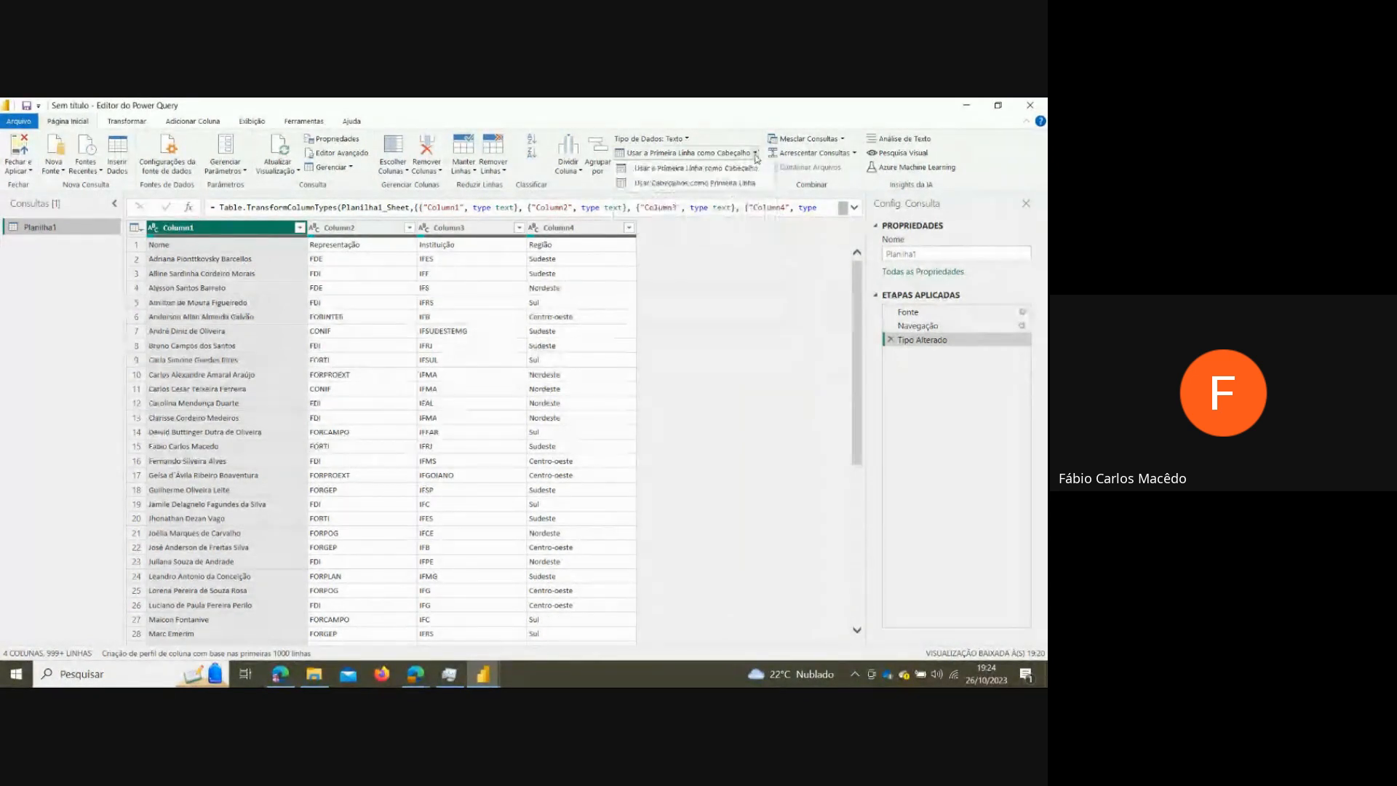
click(755, 155)
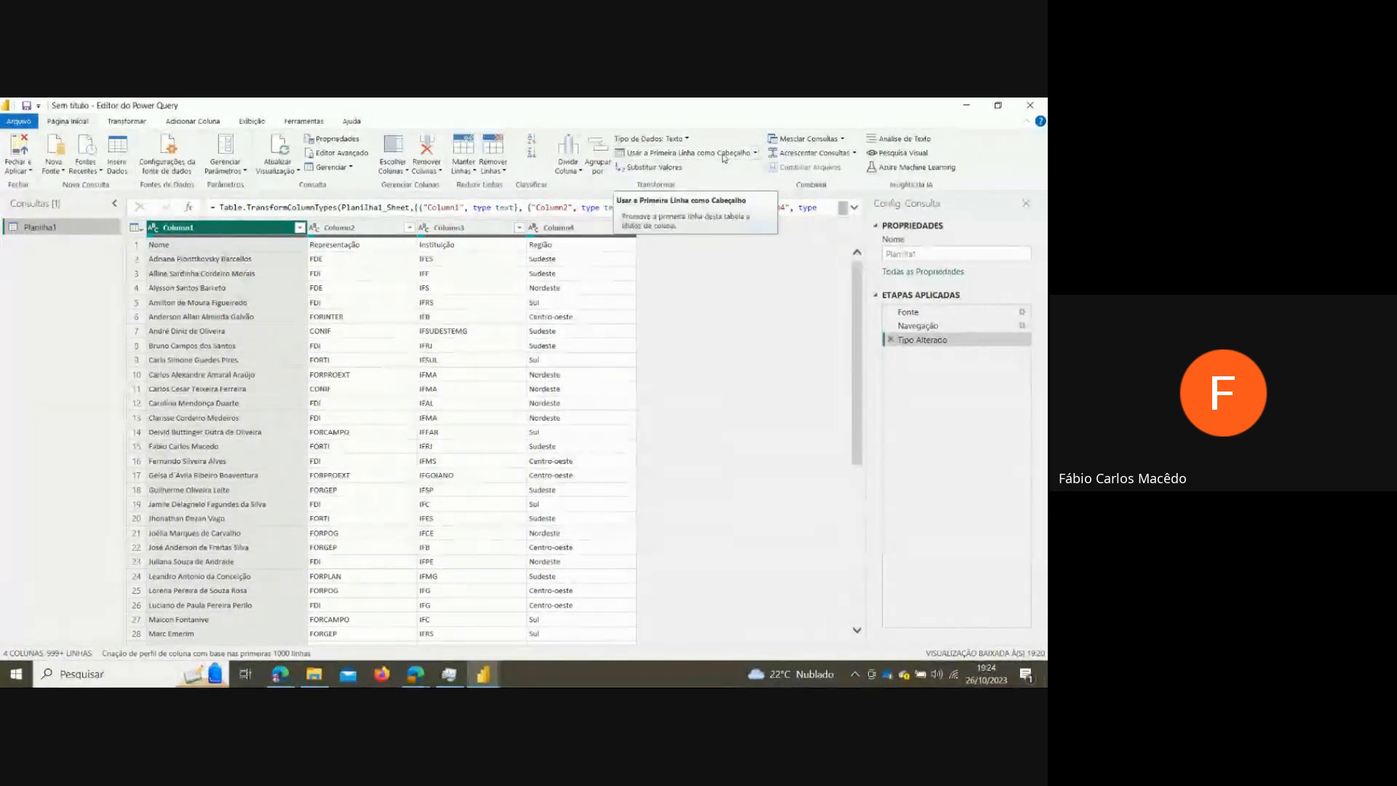
click(724, 156)
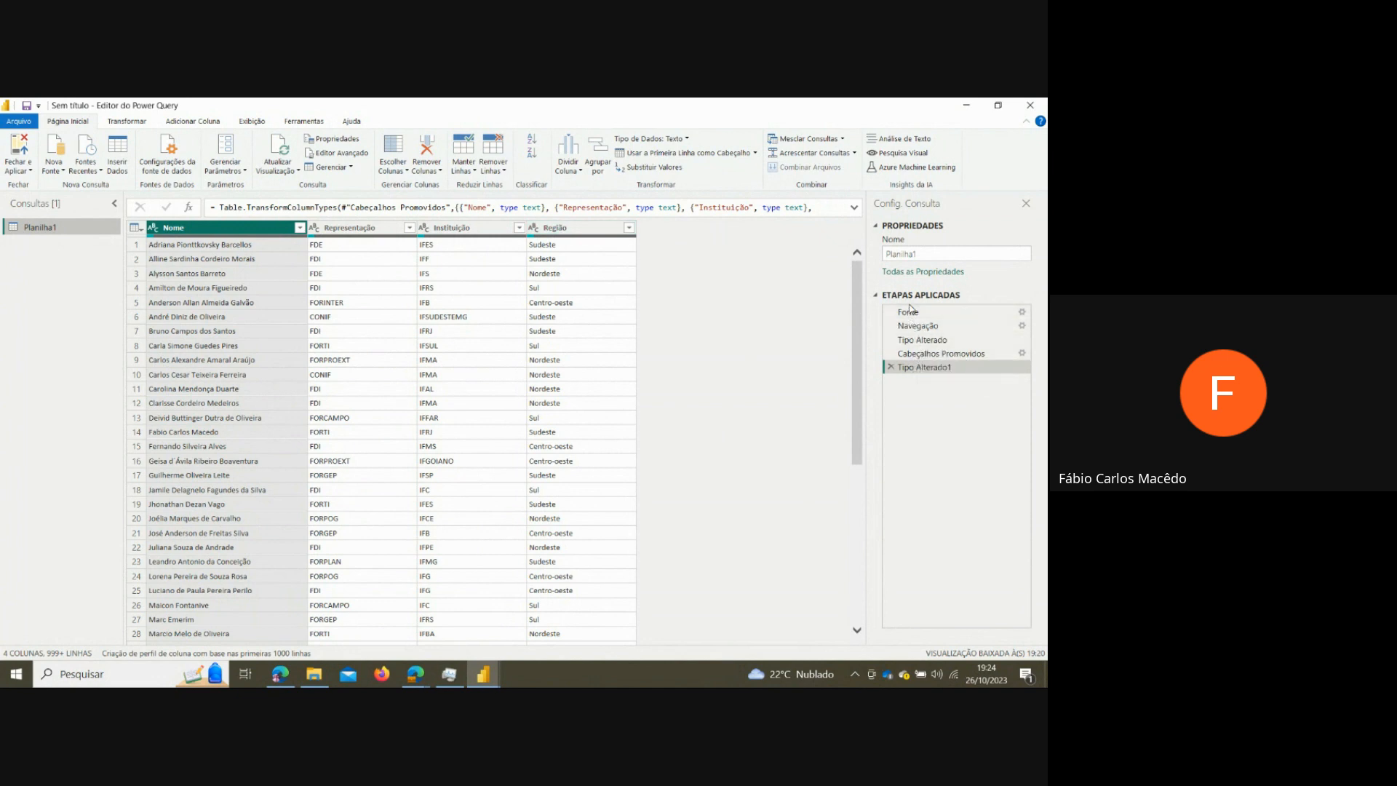
- Compare the table and the expanded formula at the applied steps Tipo Alterado and Cabeçalhos Promovidos
click(917, 355)
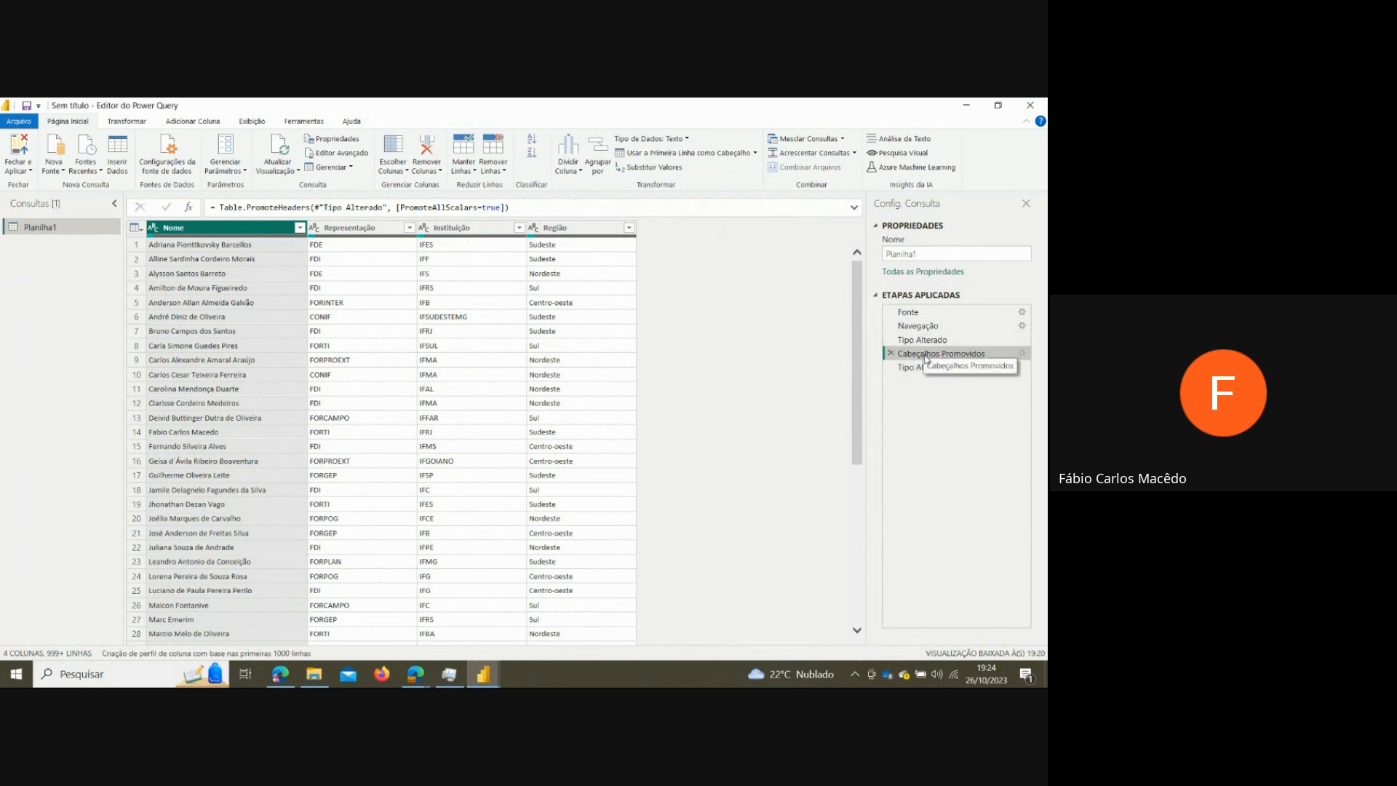
click(922, 340)
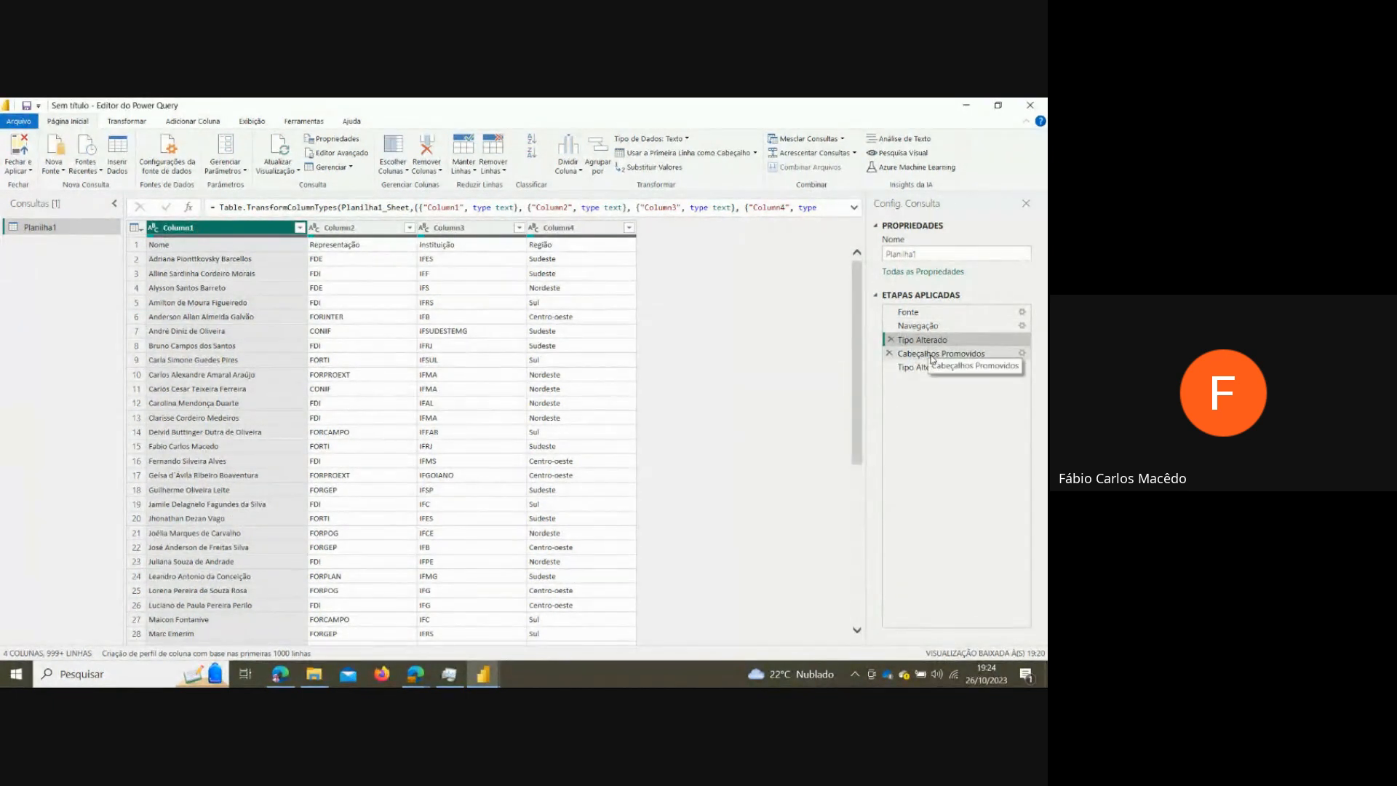
click(931, 353)
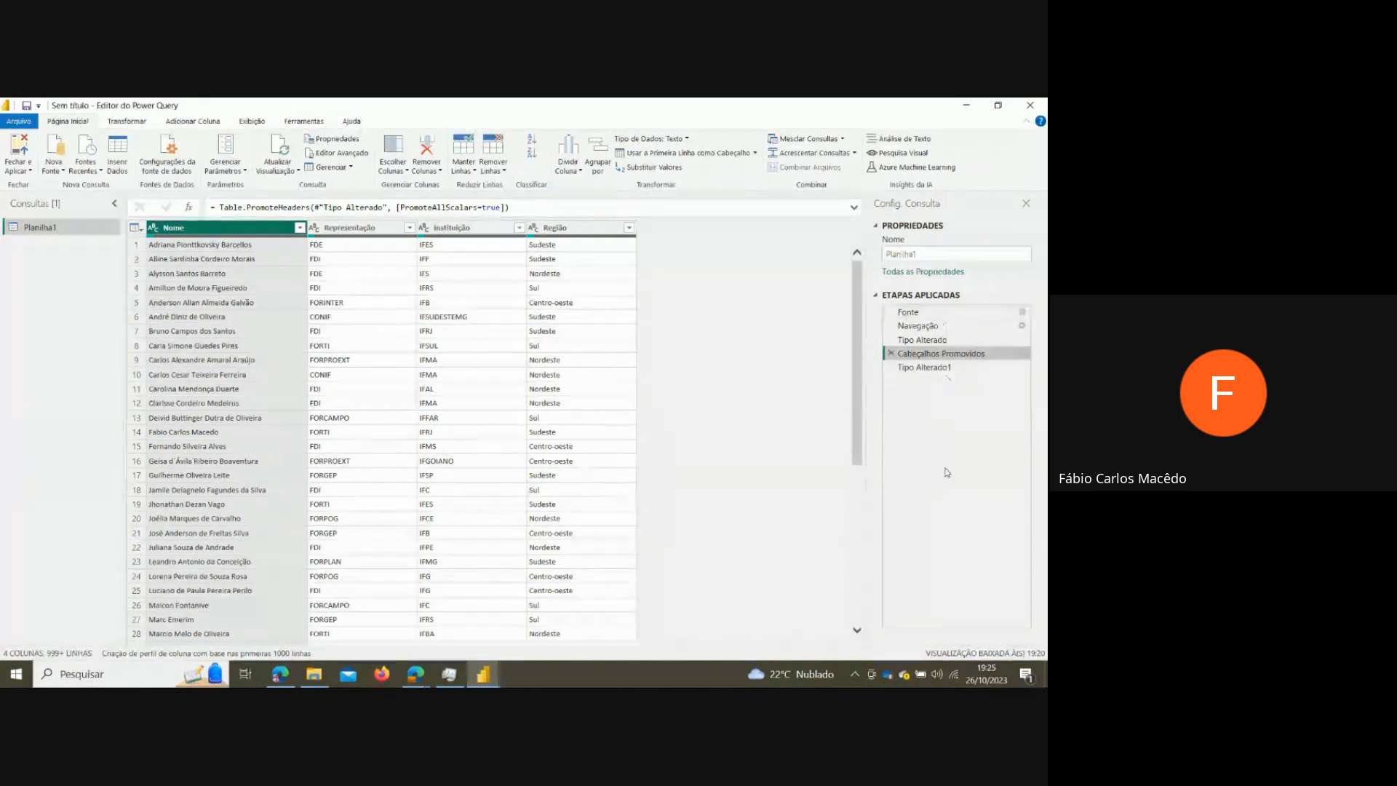
click(855, 208)
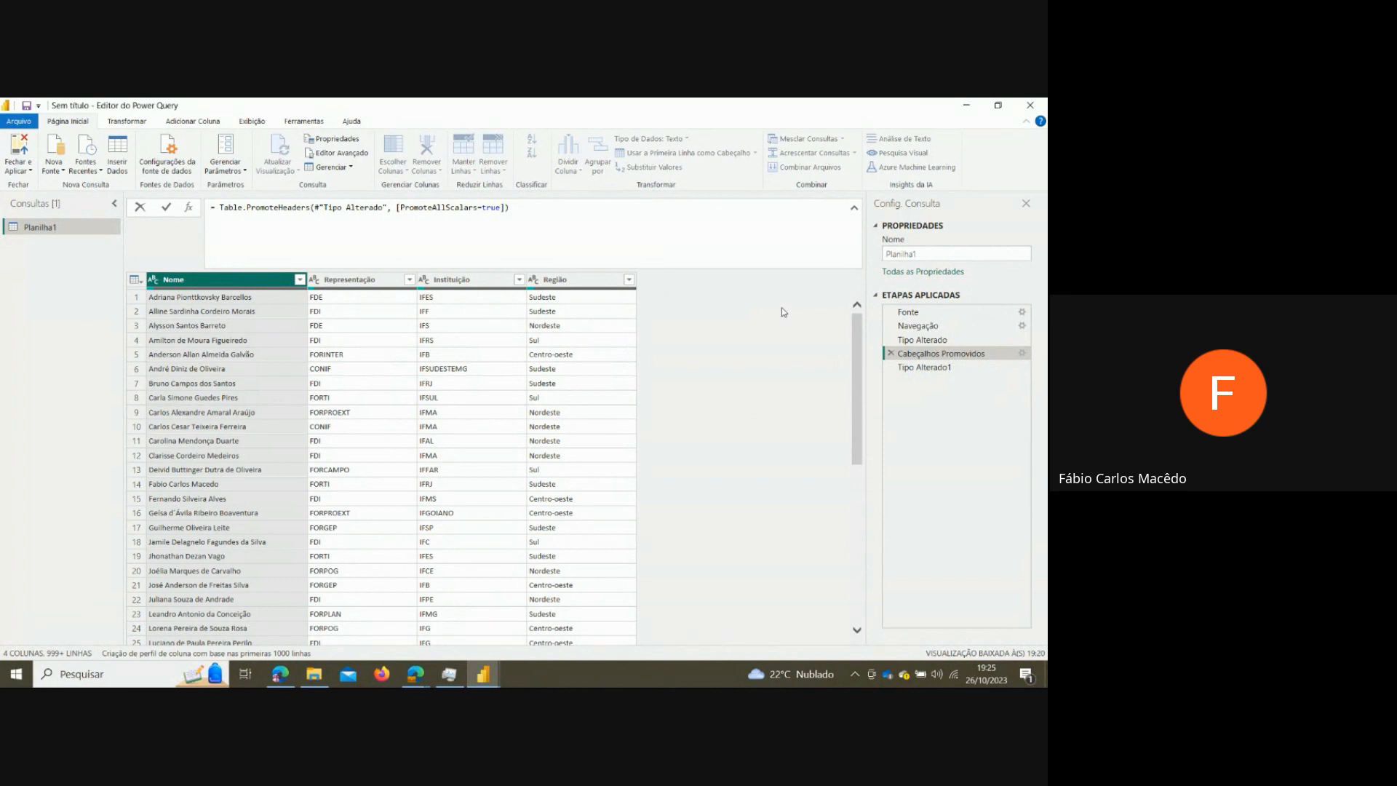
click(946, 343)
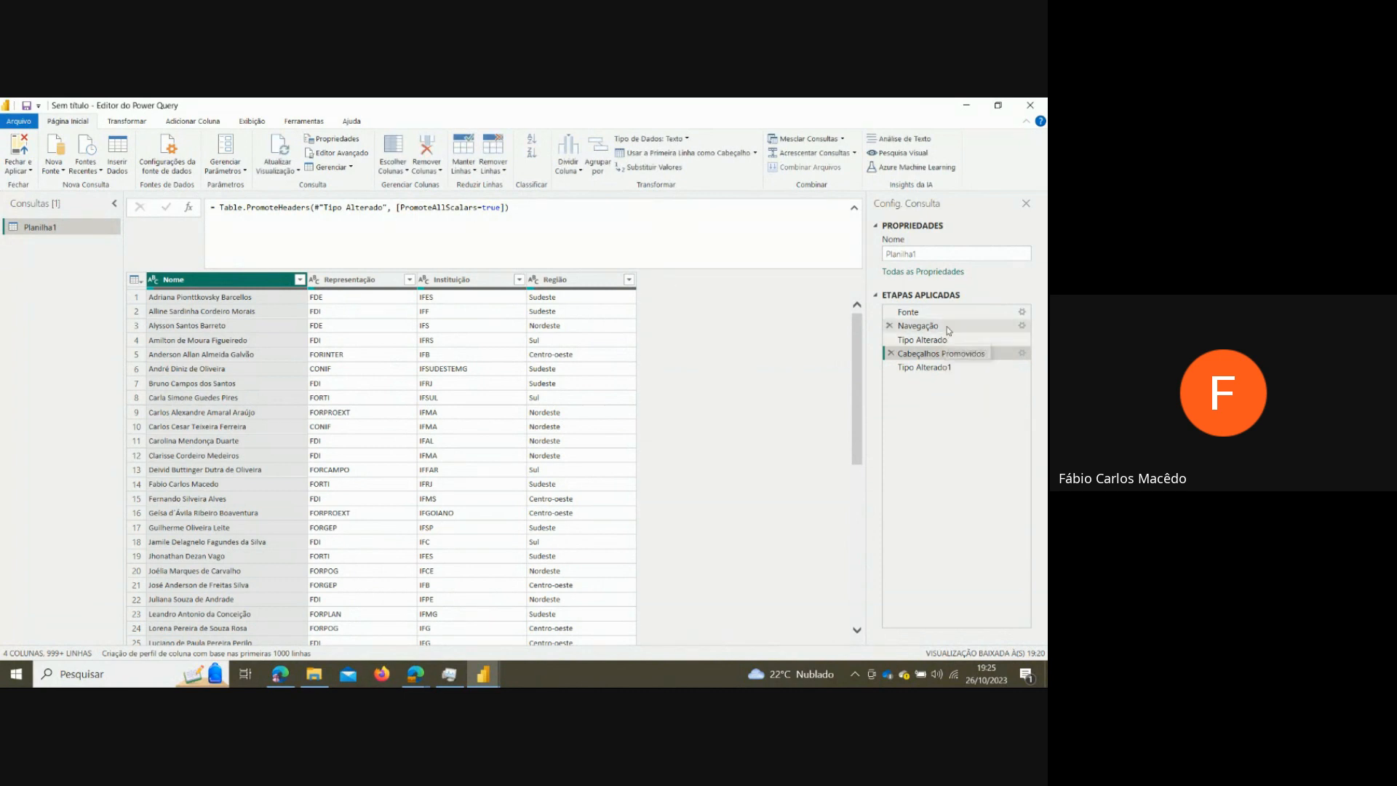
click(947, 340)
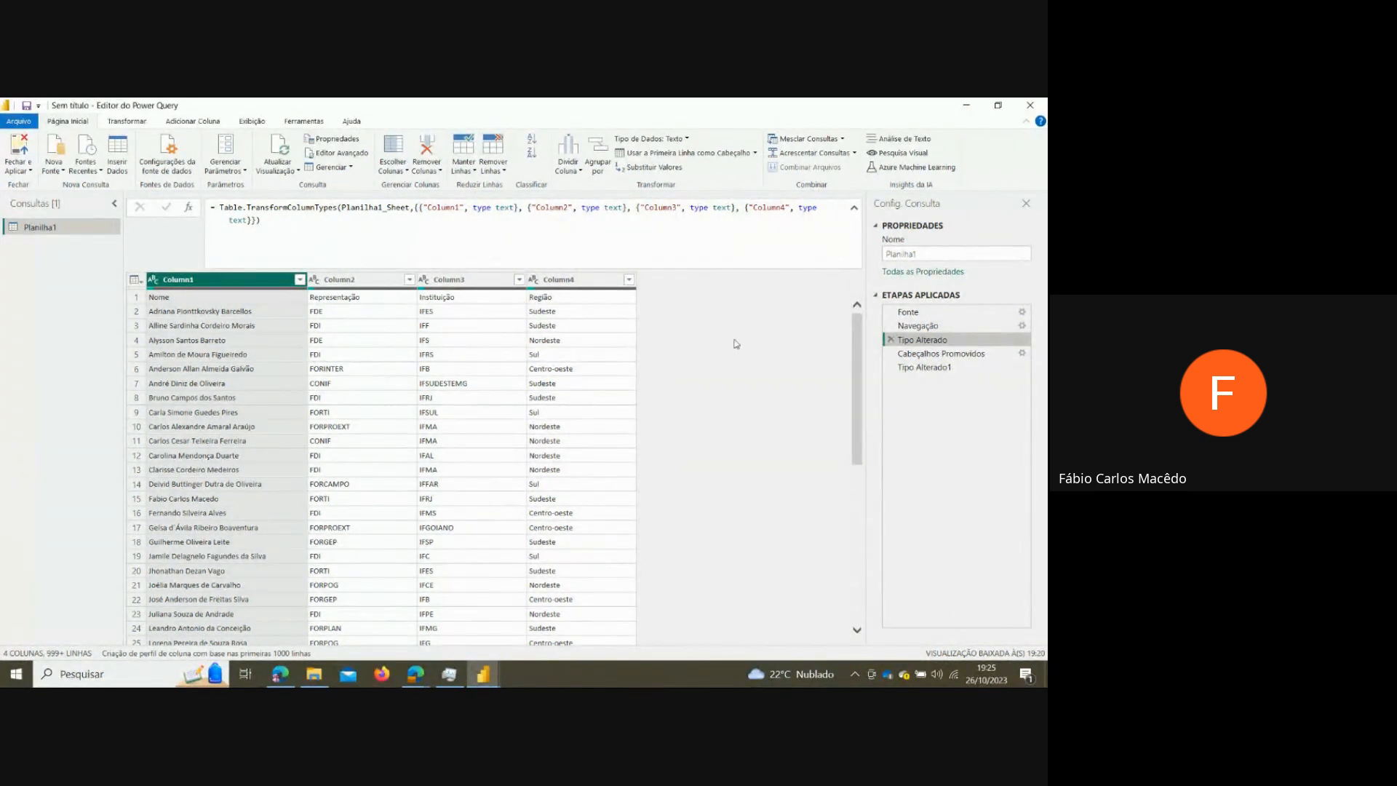
click(920, 354)
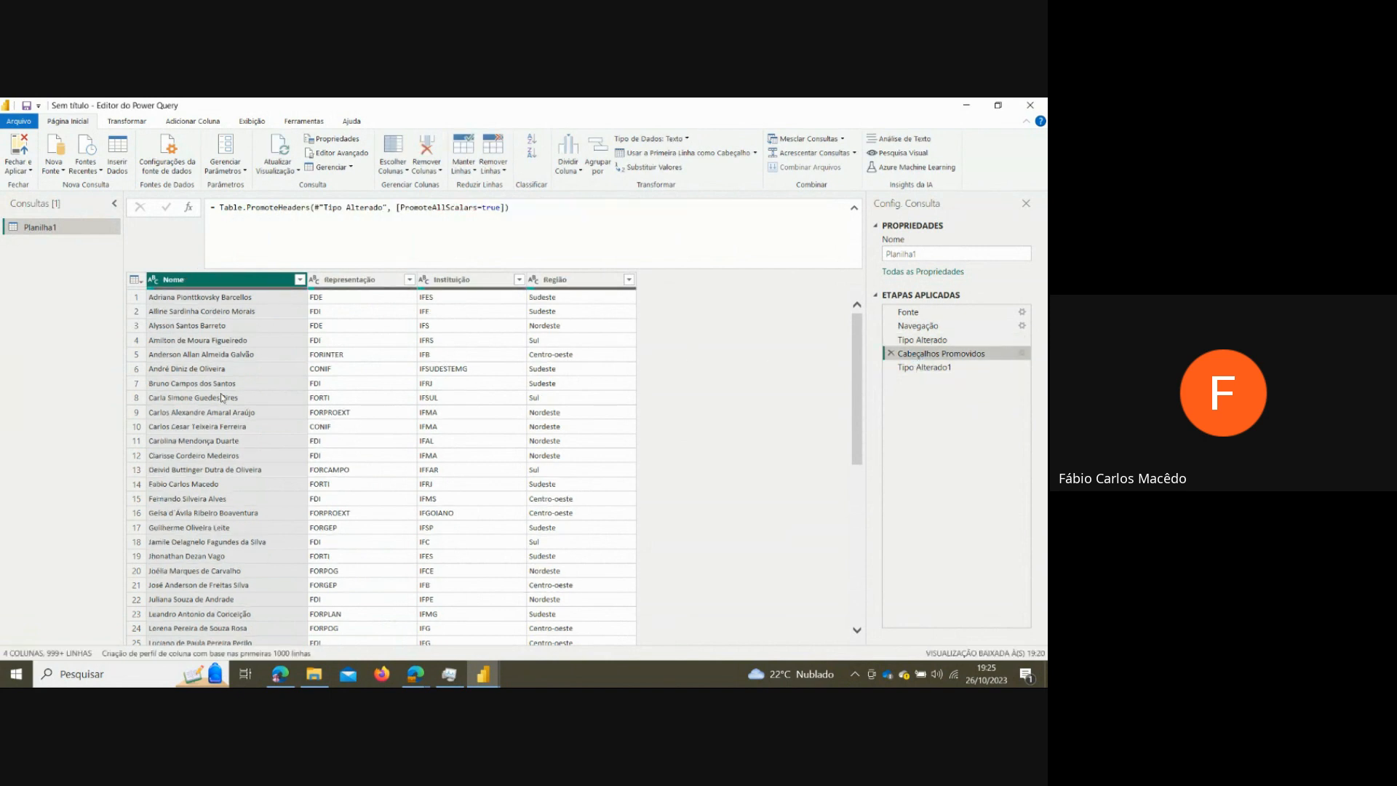
- Examine the Planilha1 rows beyond the last filled record to check for empty entries, and return to the table's start
scroll(221, 398, down, 10)
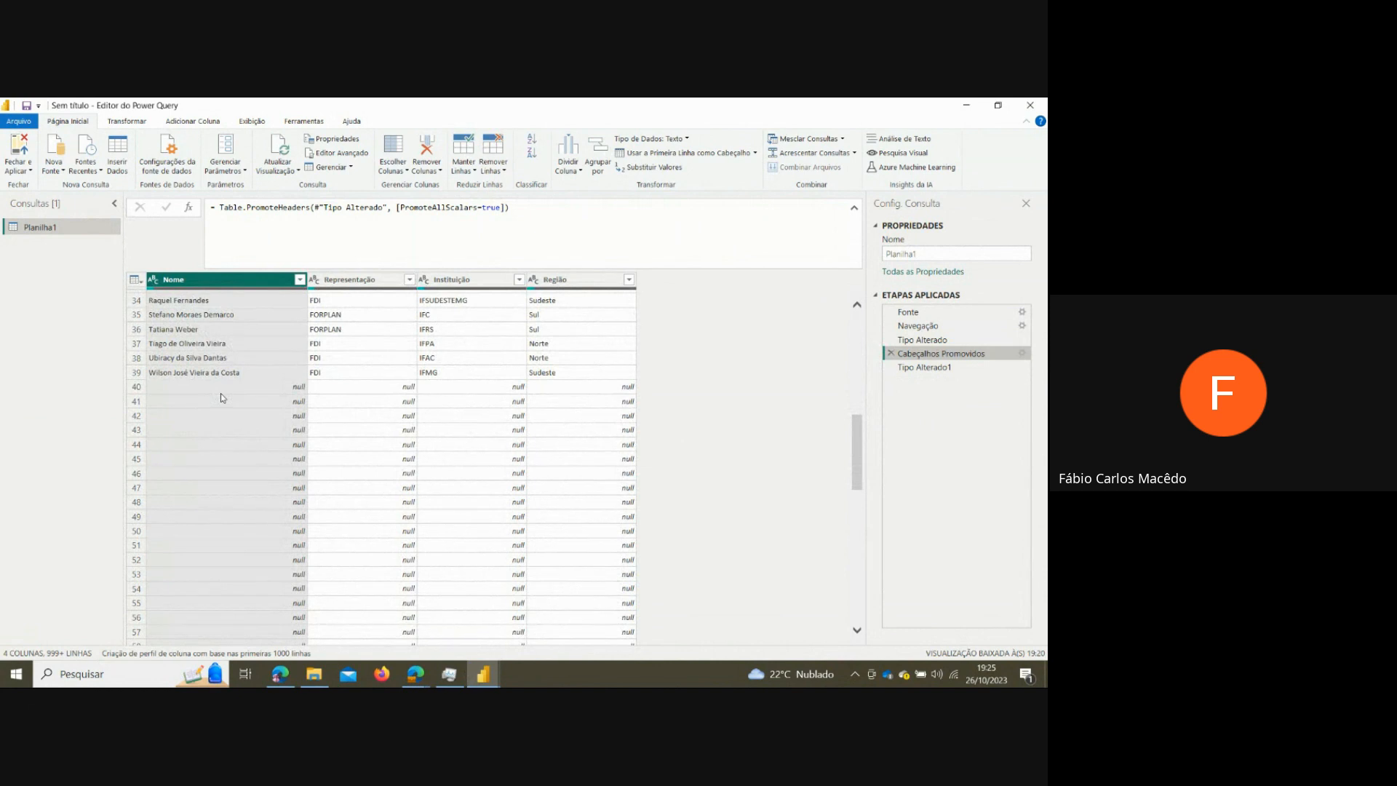
scroll(222, 398, down, 6)
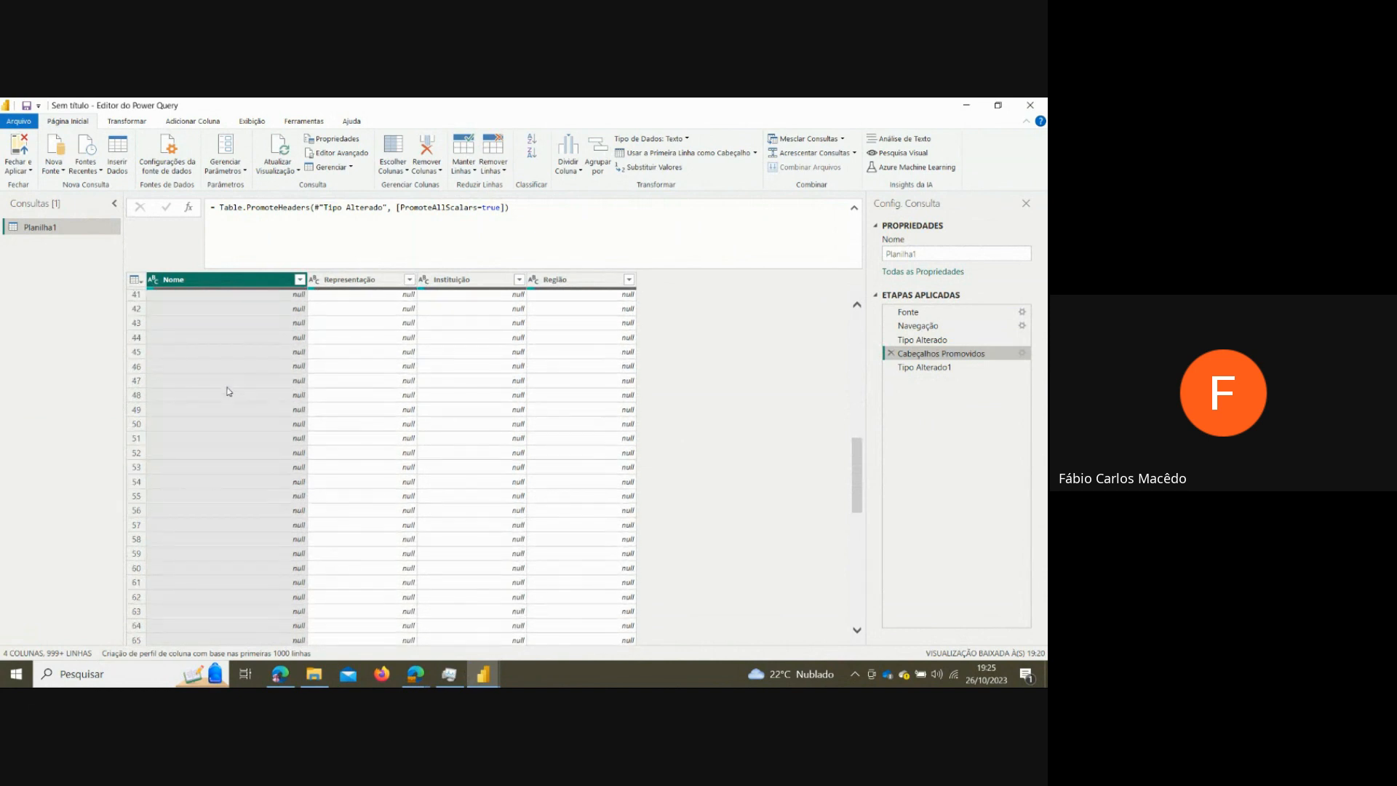
scroll(229, 391, down, 17)
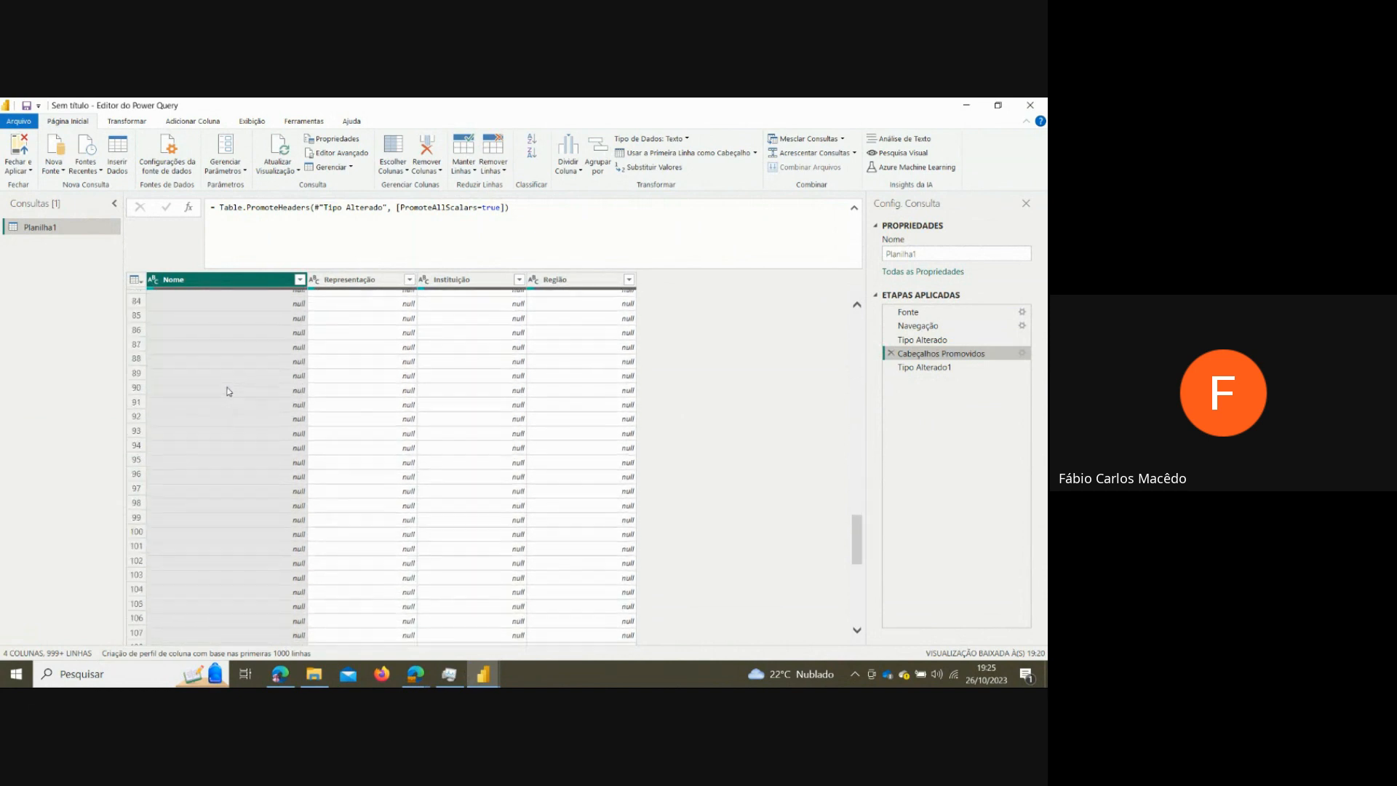
scroll(229, 391, down, 13)
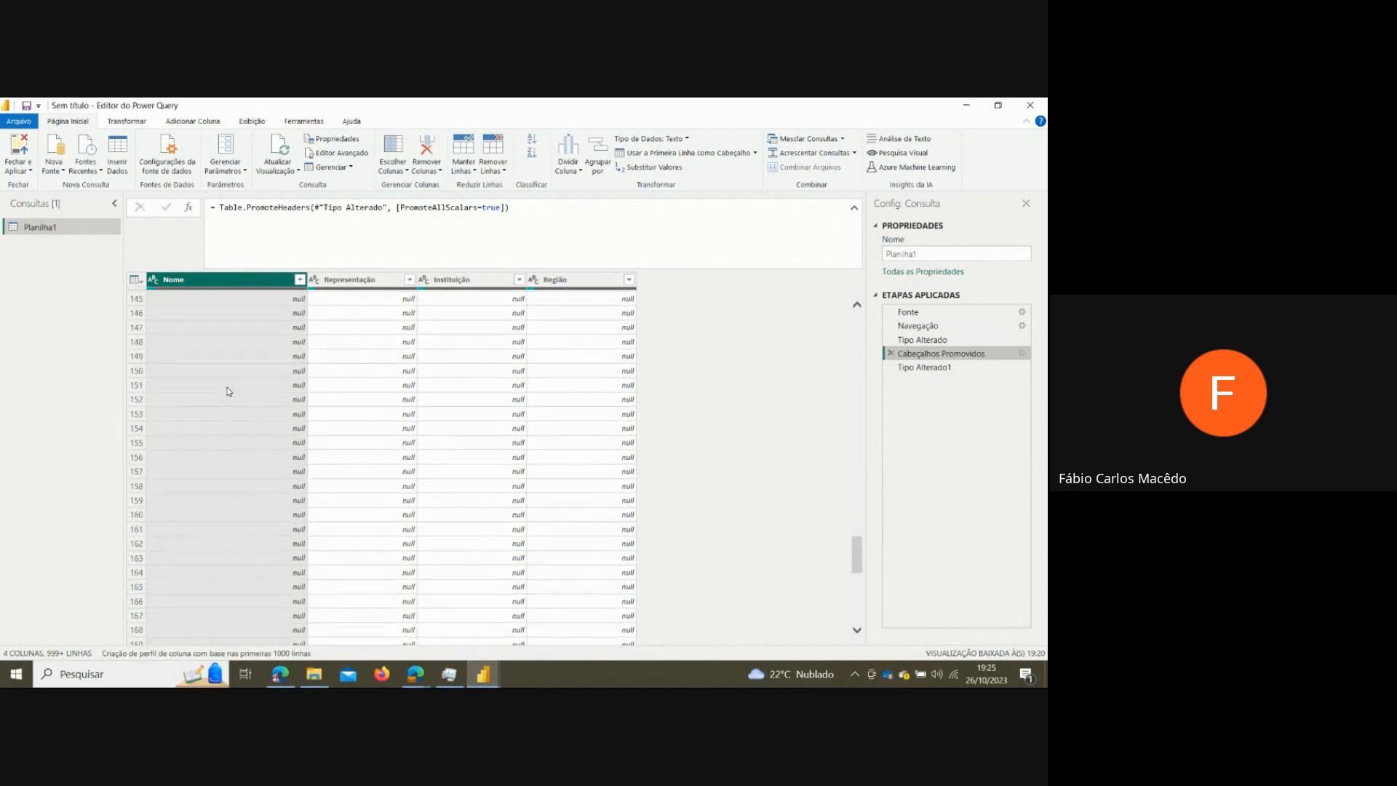
scroll(229, 392, up, 20)
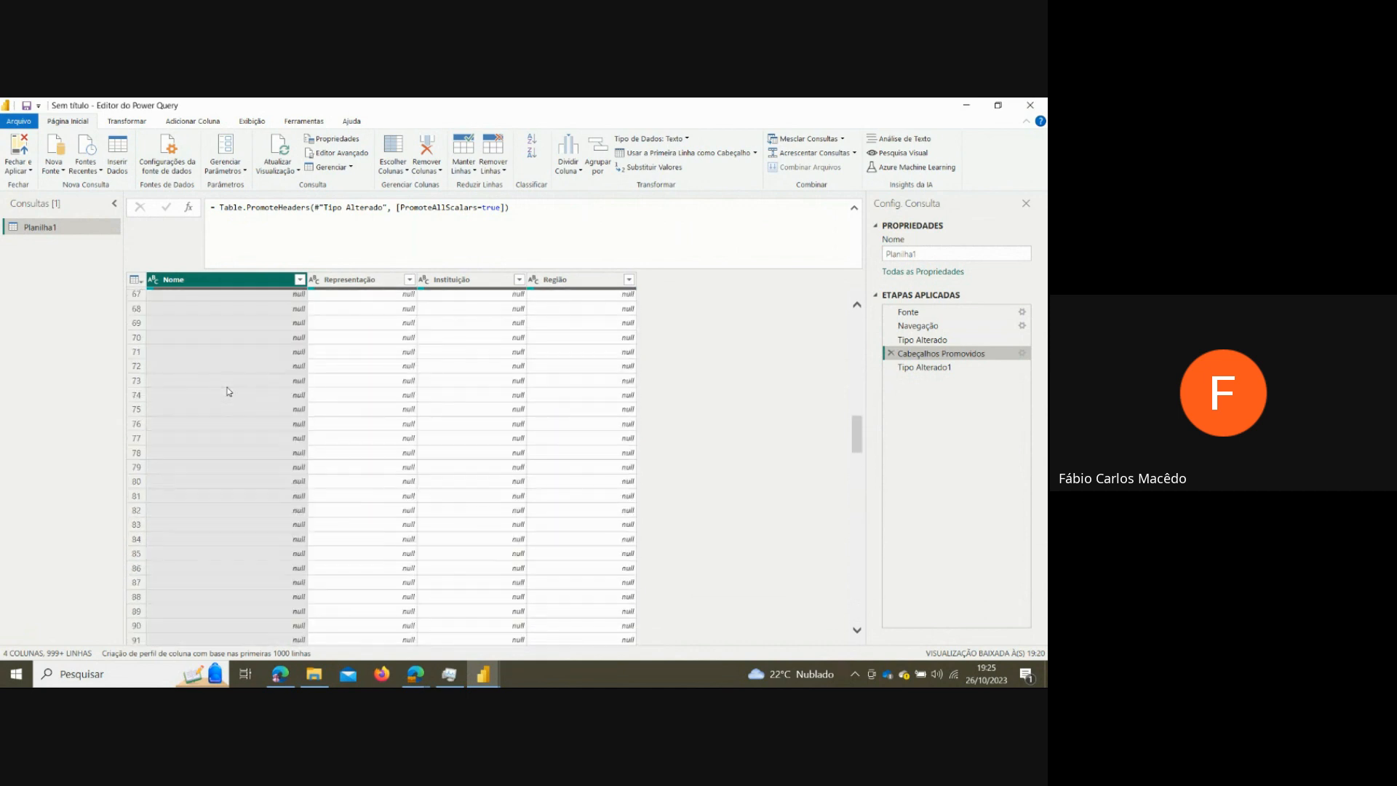
scroll(229, 391, up, 20)
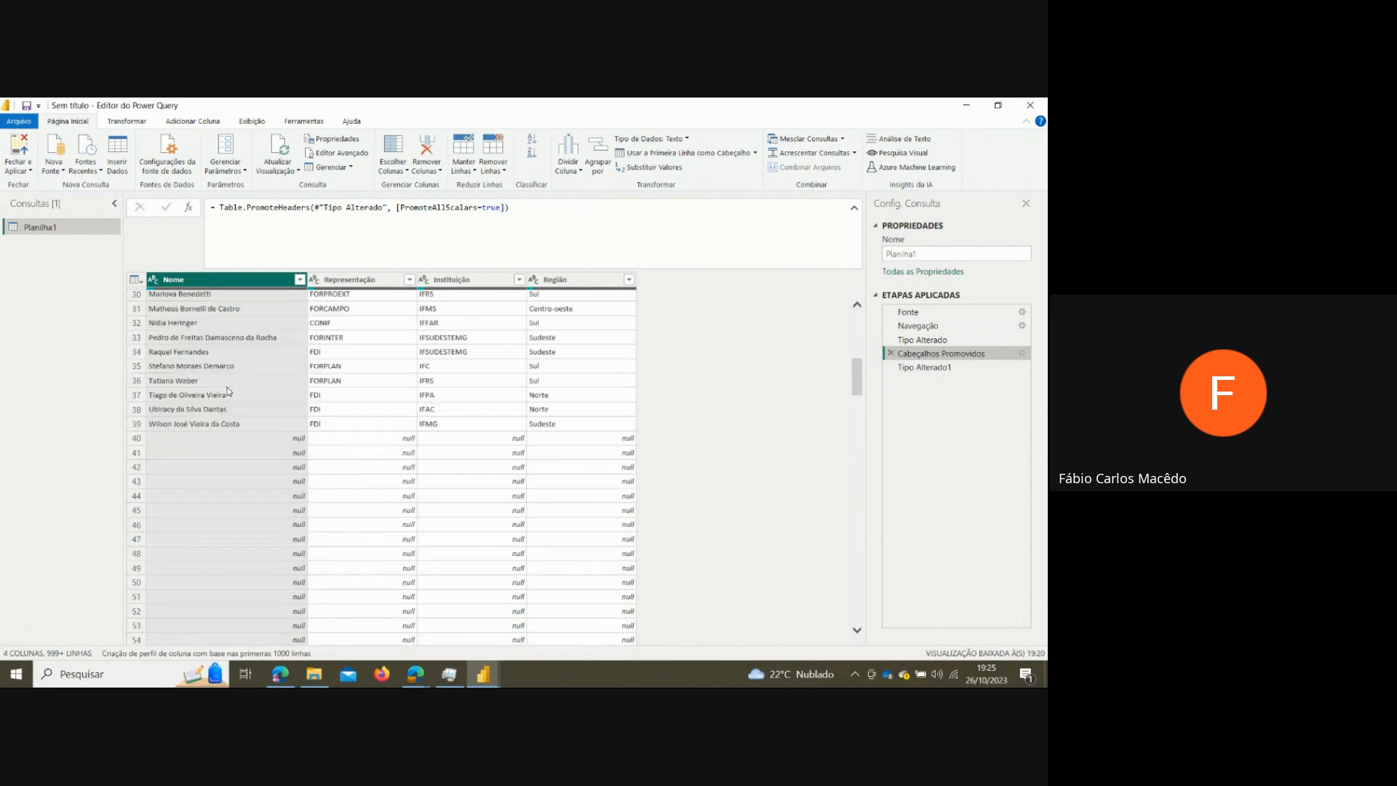
scroll(229, 391, up, 1)
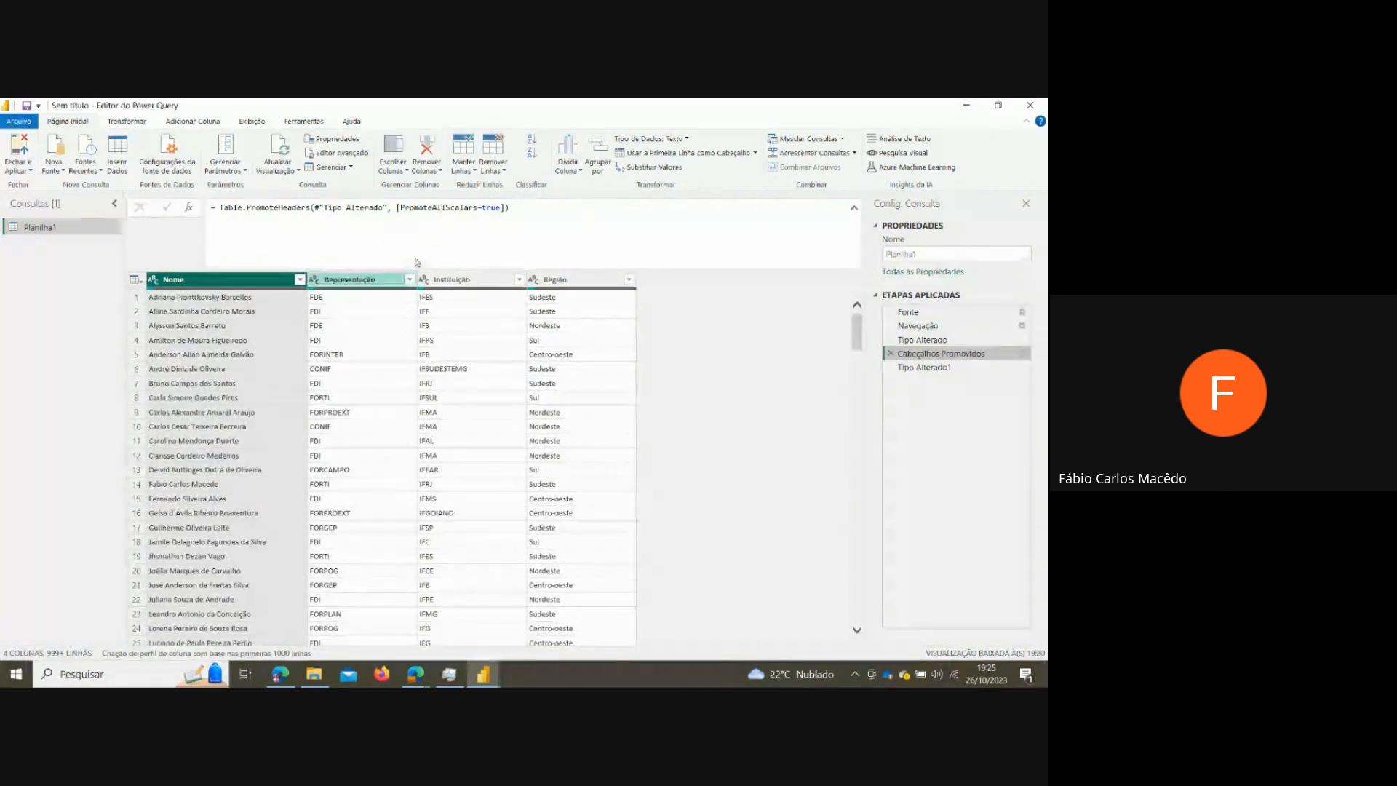
- Remove the blank rows from Planilha1, inserting the operation after the Cabeçalhos Promovidos step, and check the remaining rows
click(501, 173)
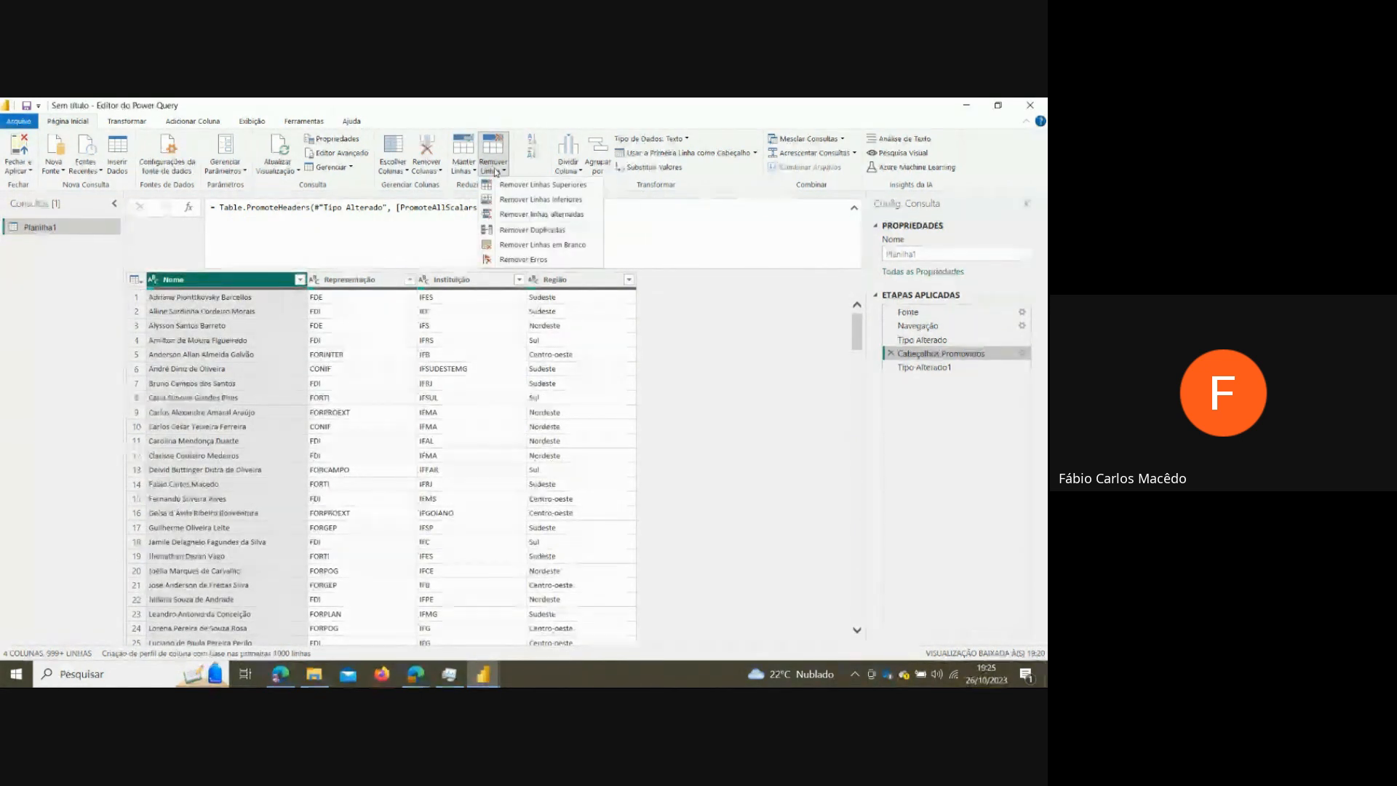
click(545, 251)
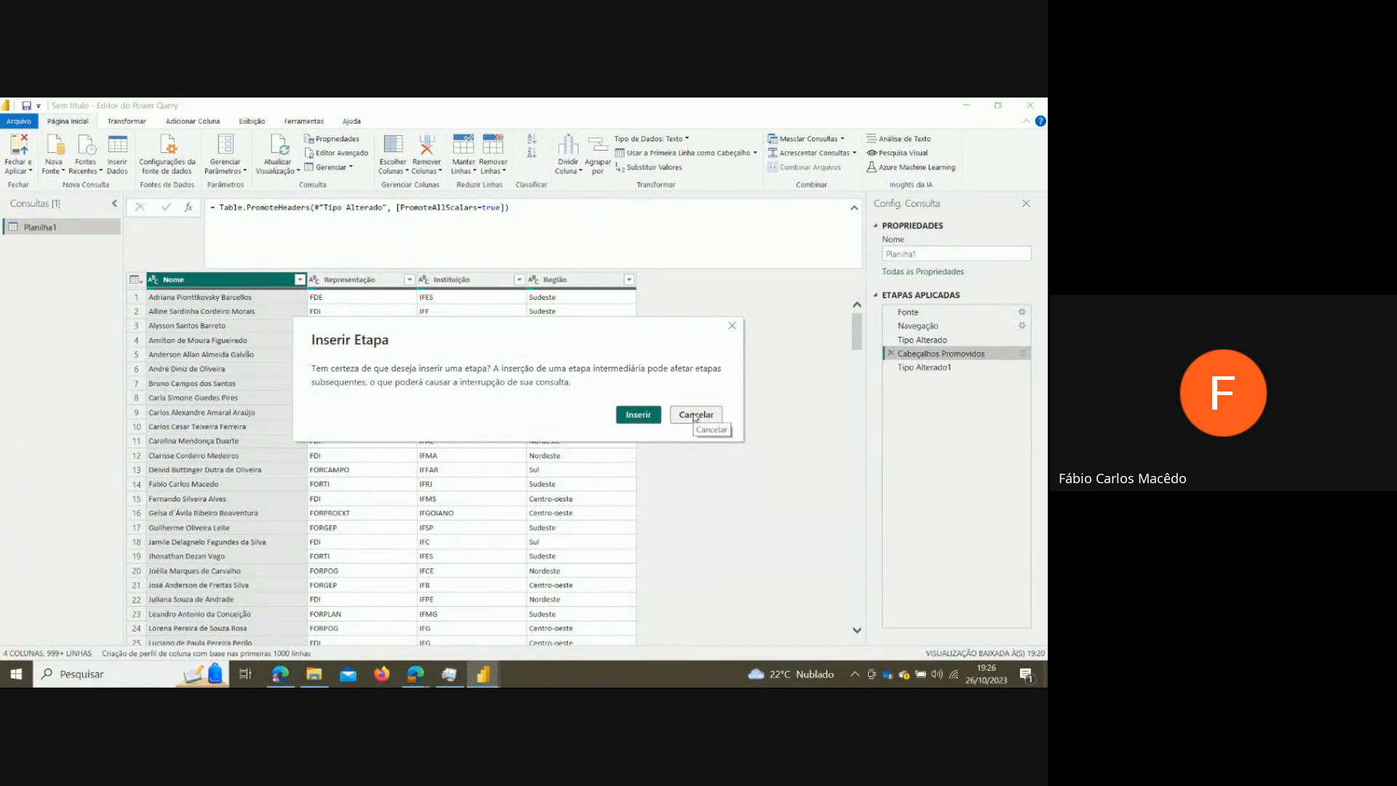
click(653, 415)
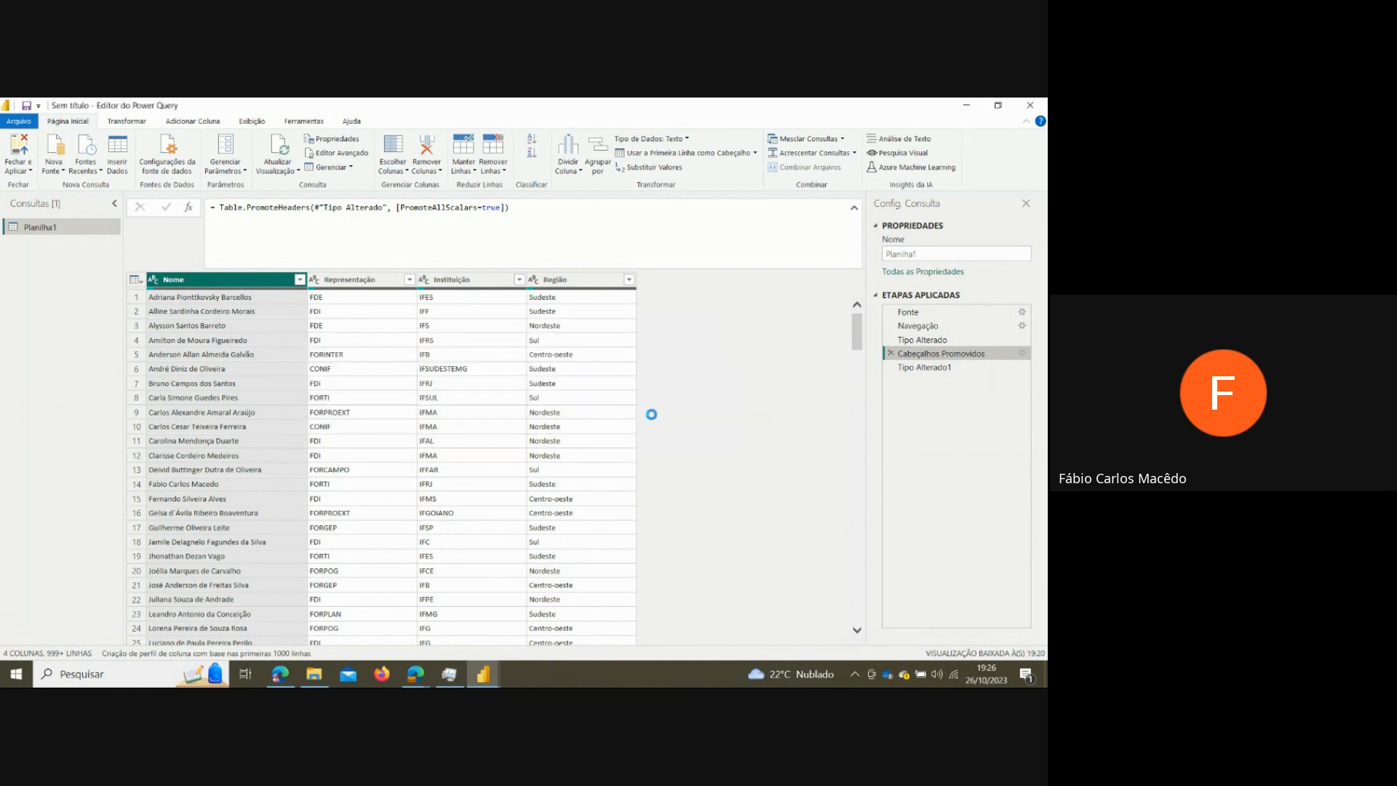
scroll(653, 420, down, 5)
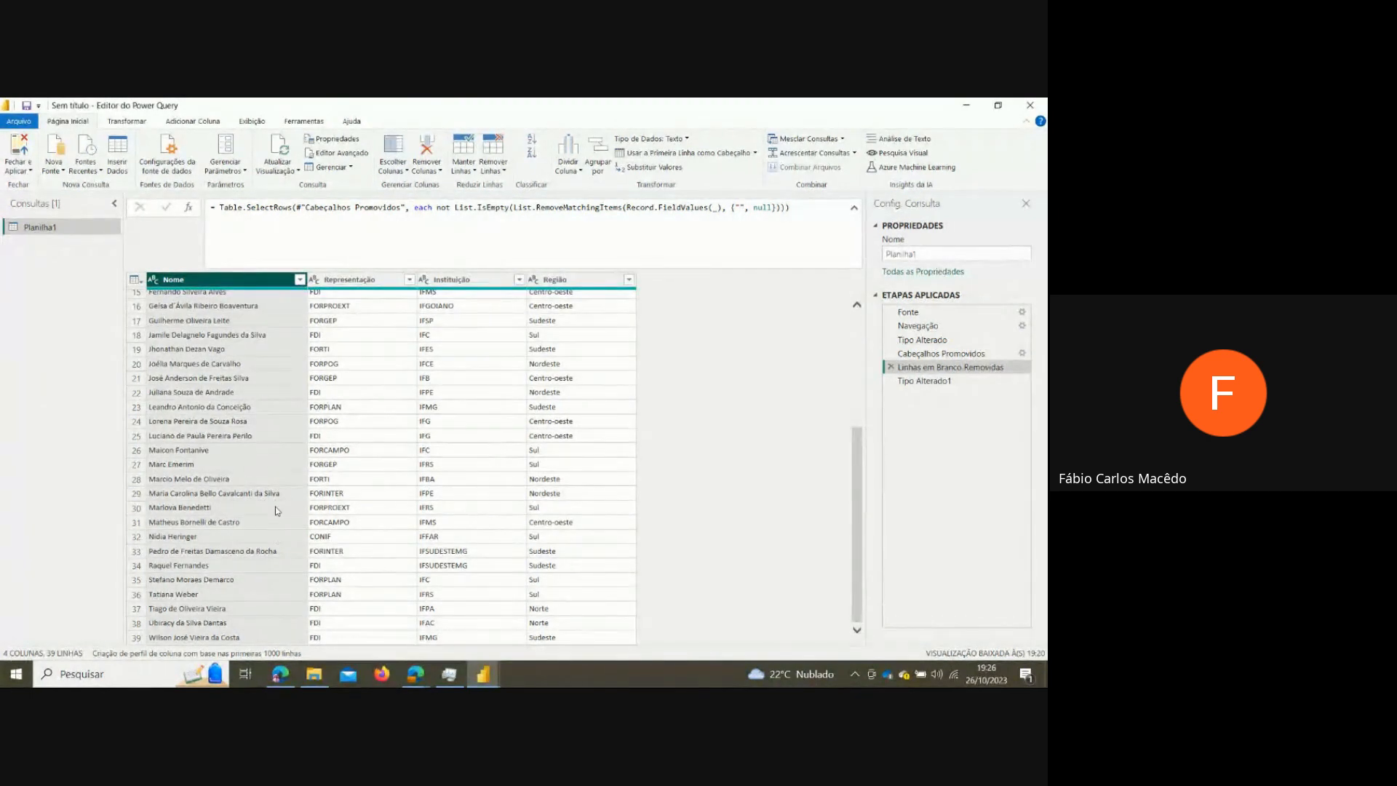
scroll(268, 532, up, 1)
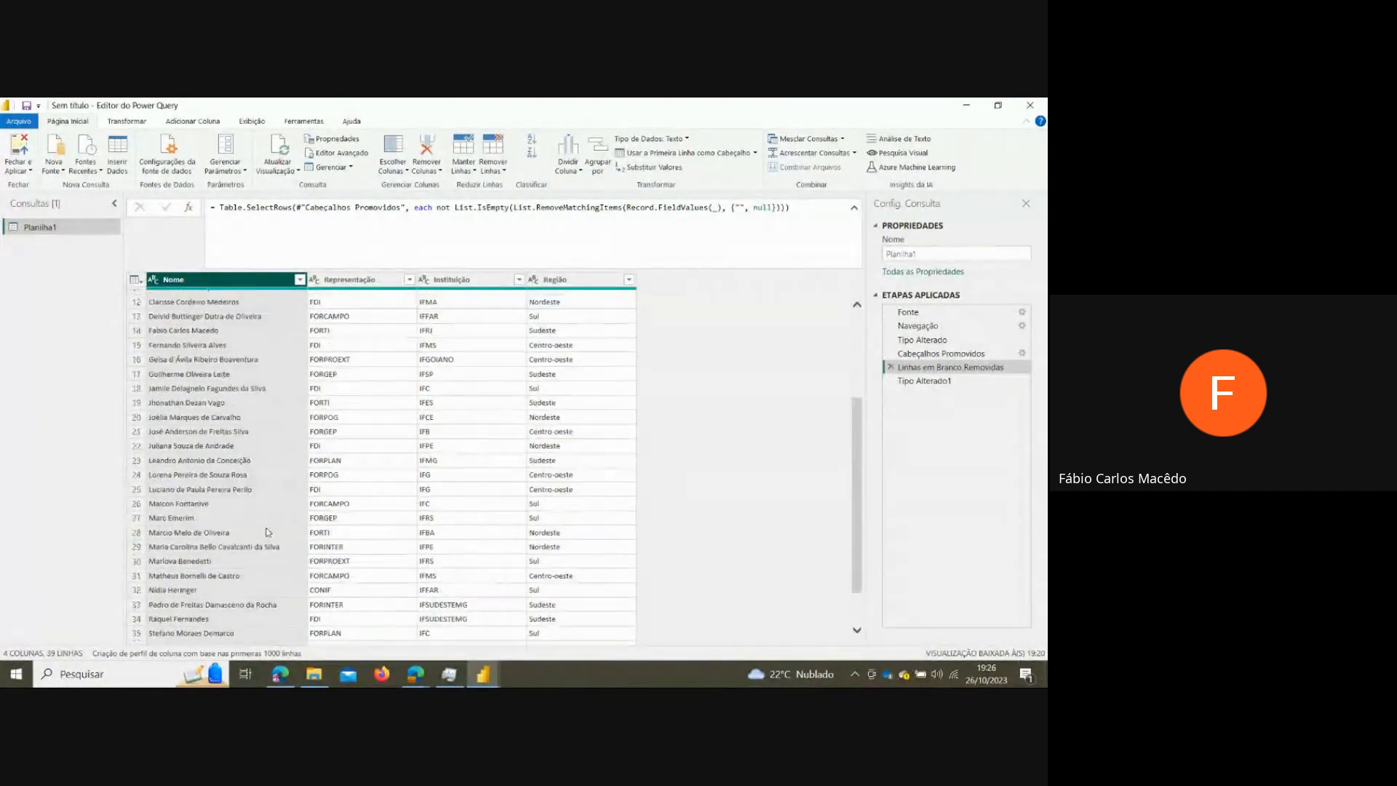
scroll(268, 532, up, 4)
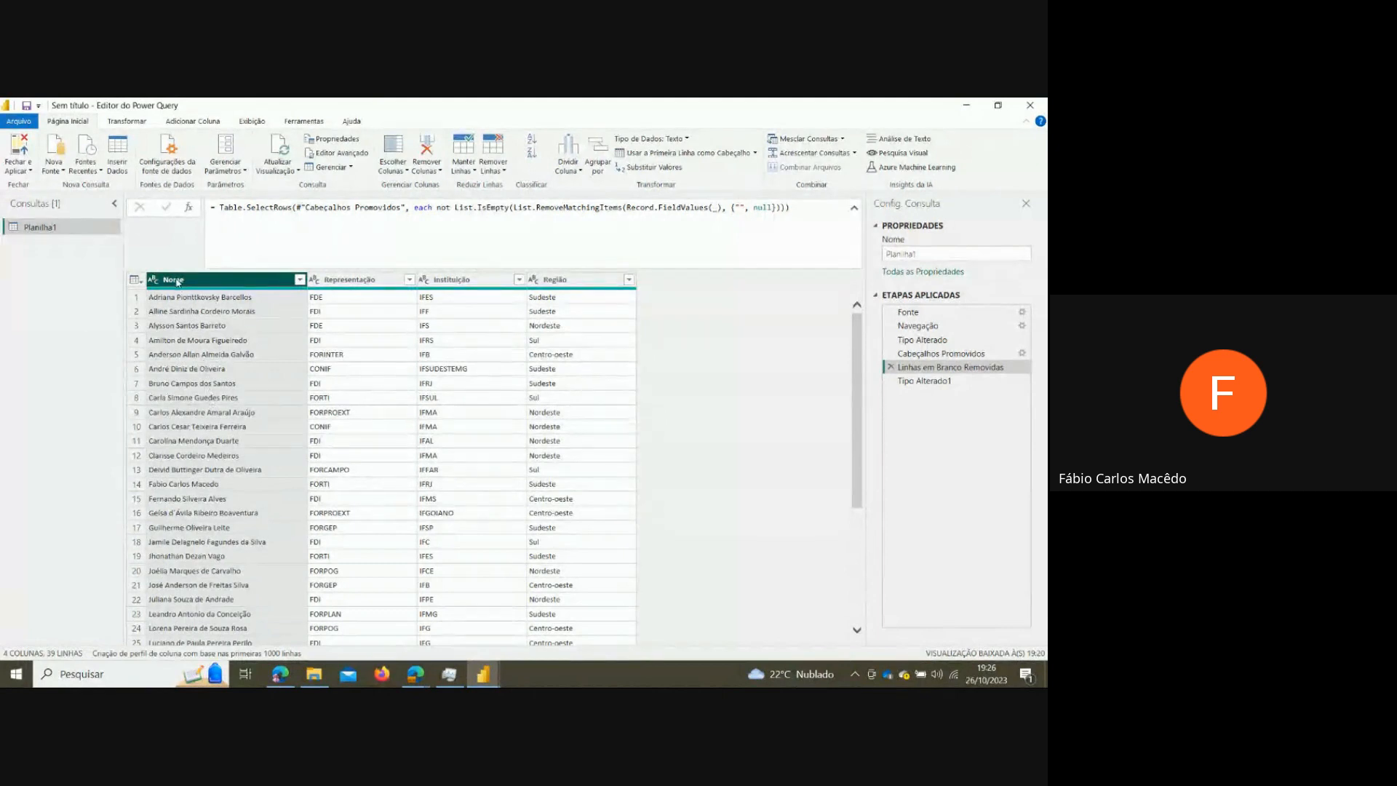
scroll(340, 446, down, 5)
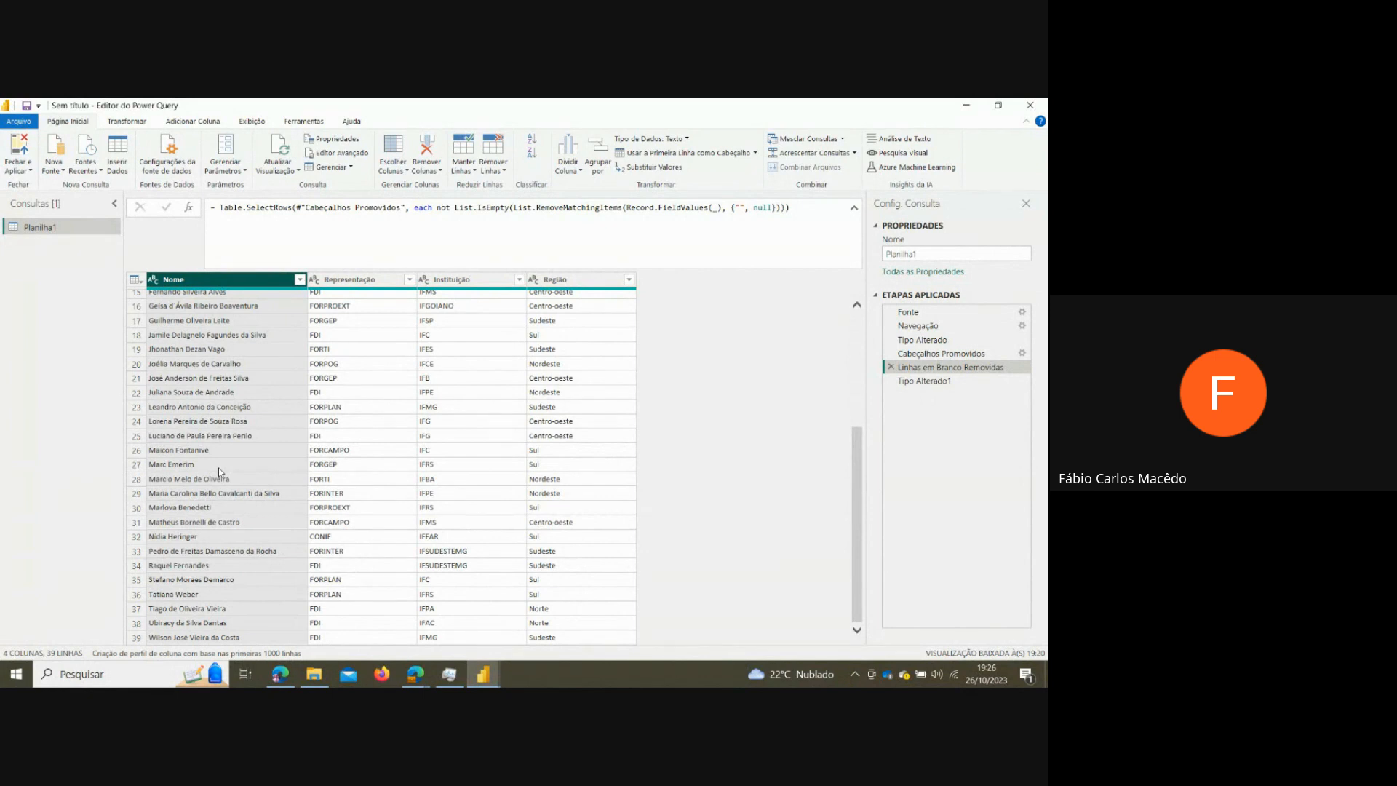
- Close the Power Query Editor and apply the pending changes to load Planilha1 into the report
click(18, 149)
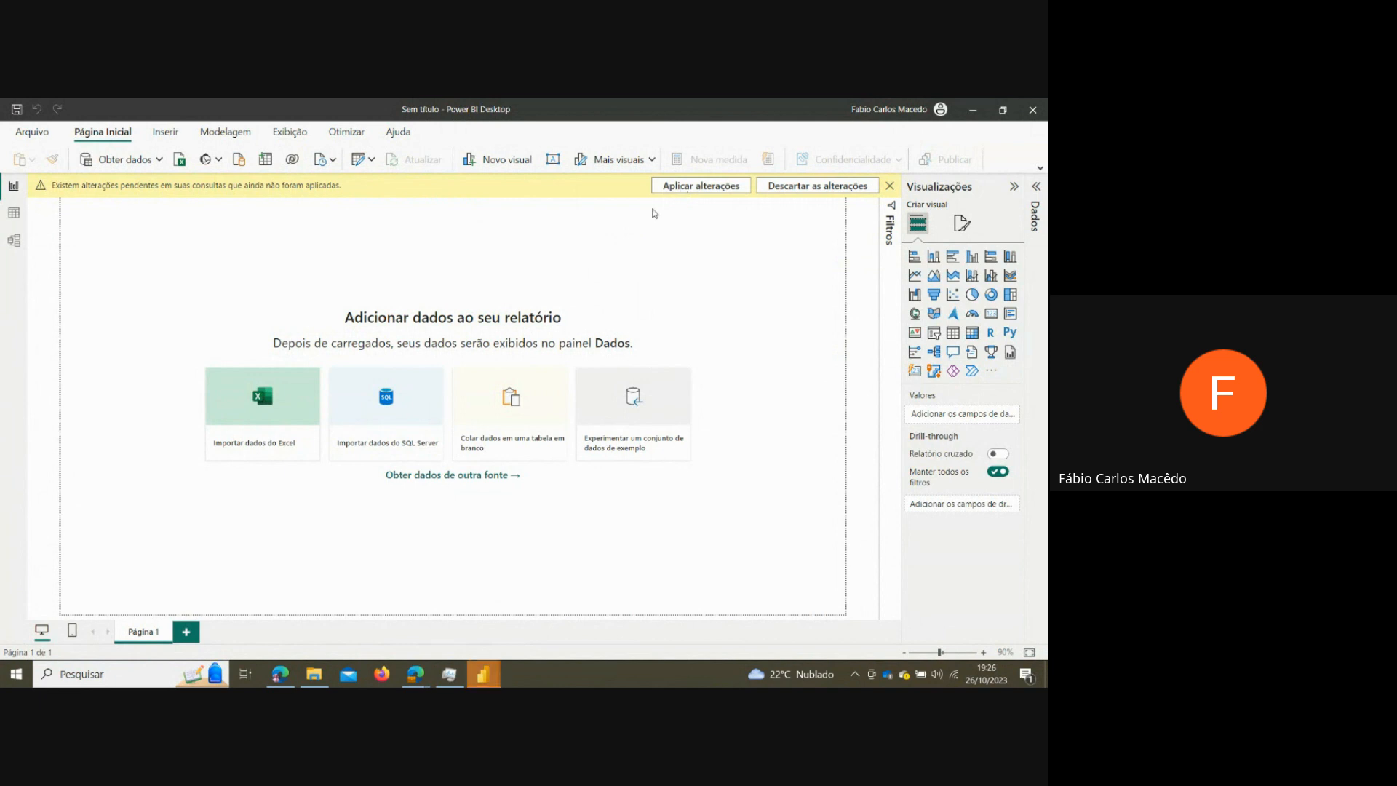
mouse_move(487, 676)
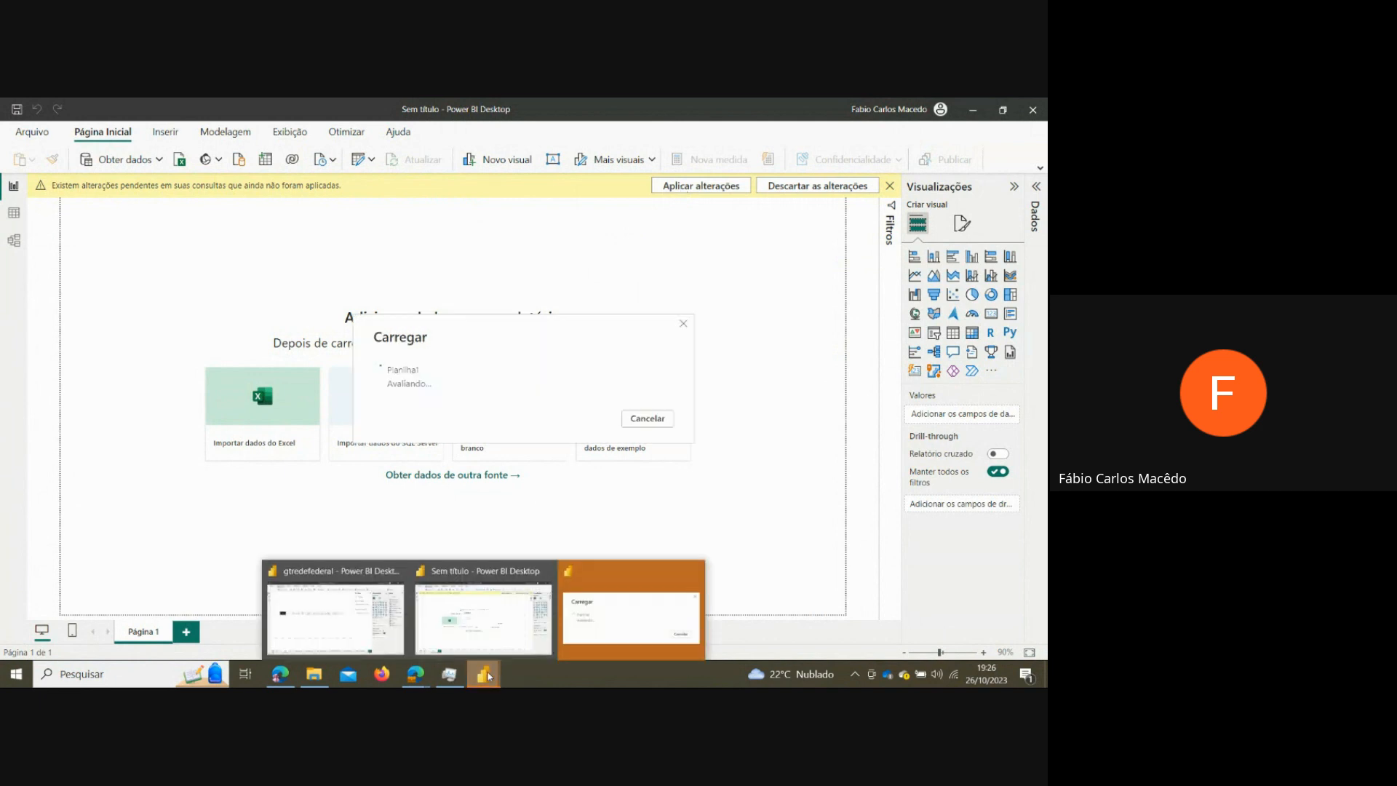
click(614, 623)
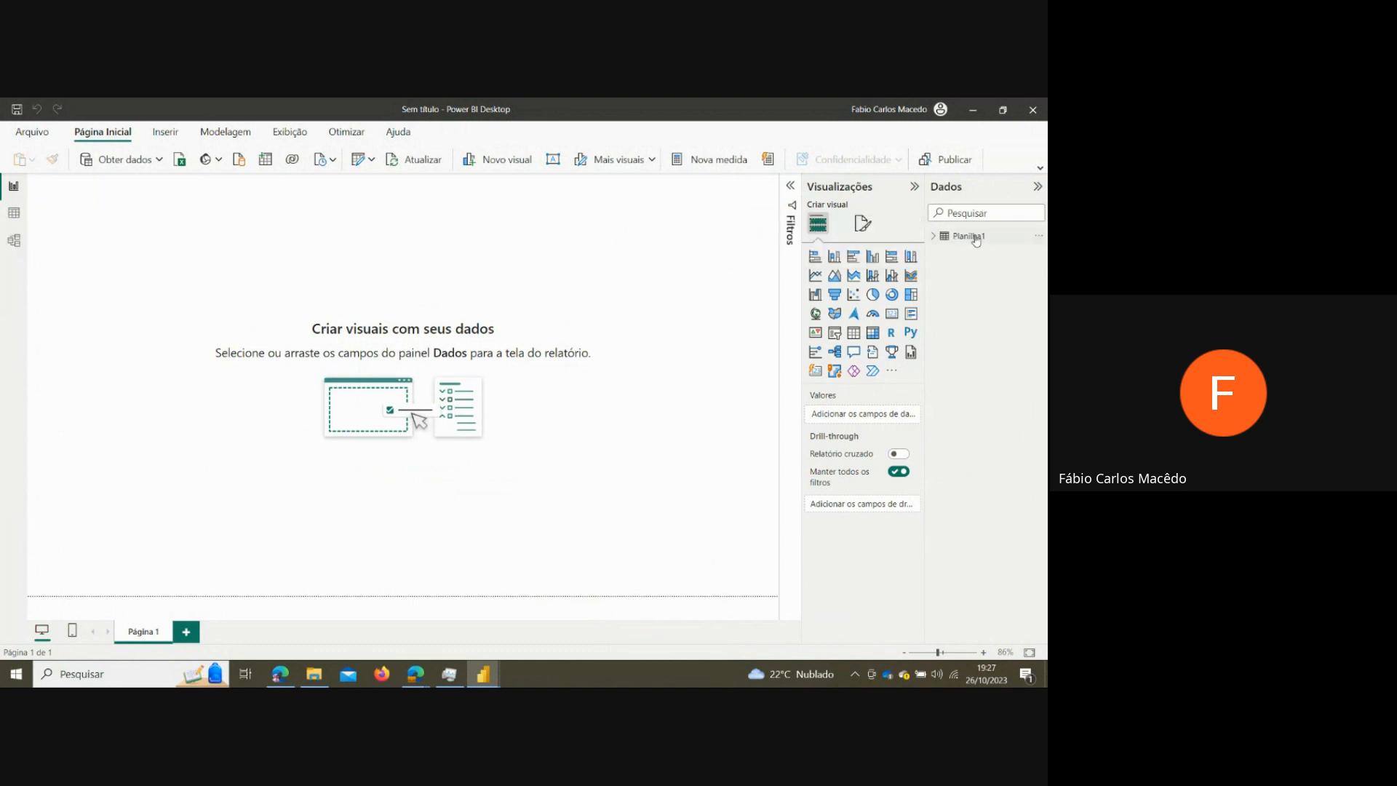
- Rename the Planilha1 table in the report's data model as gtComposicao and expand its list of fields
click(1039, 236)
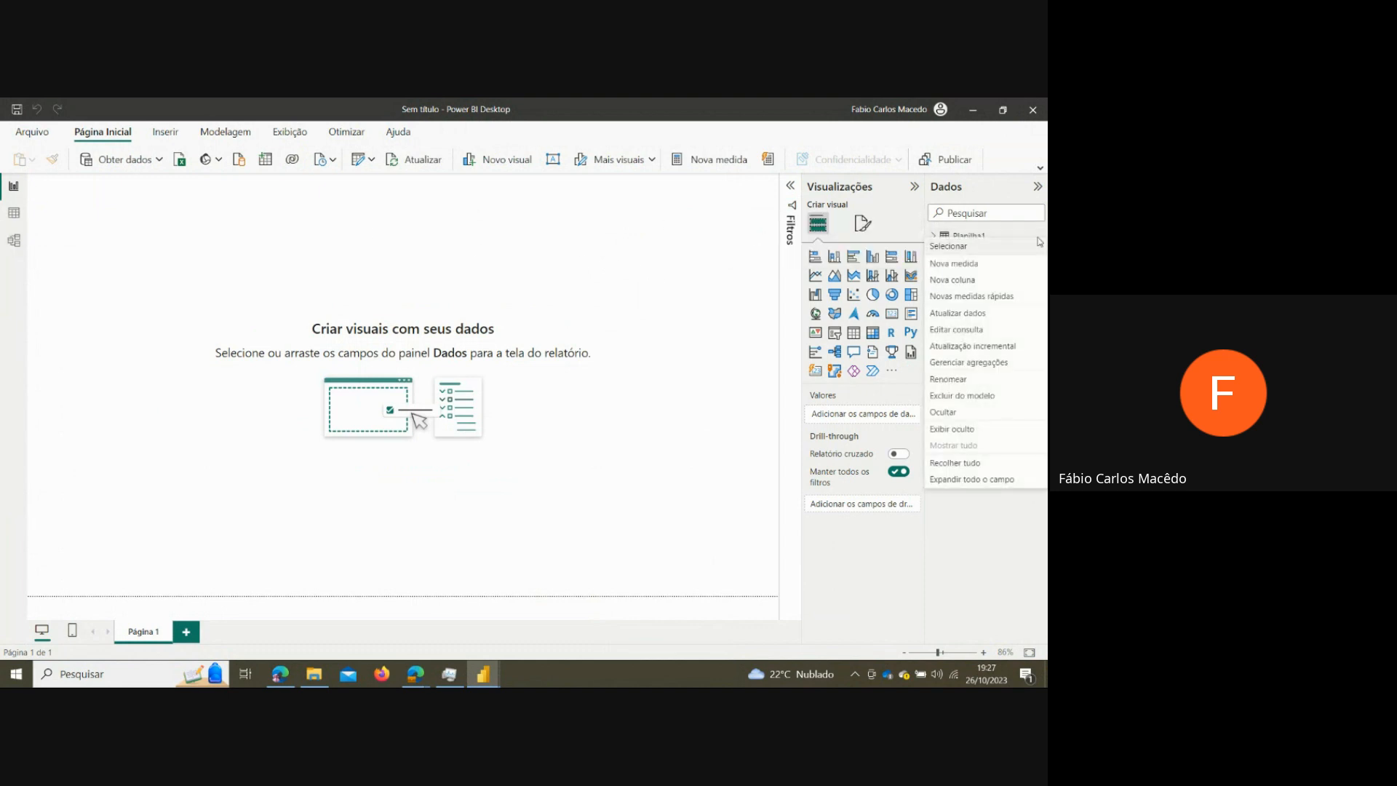
click(988, 384)
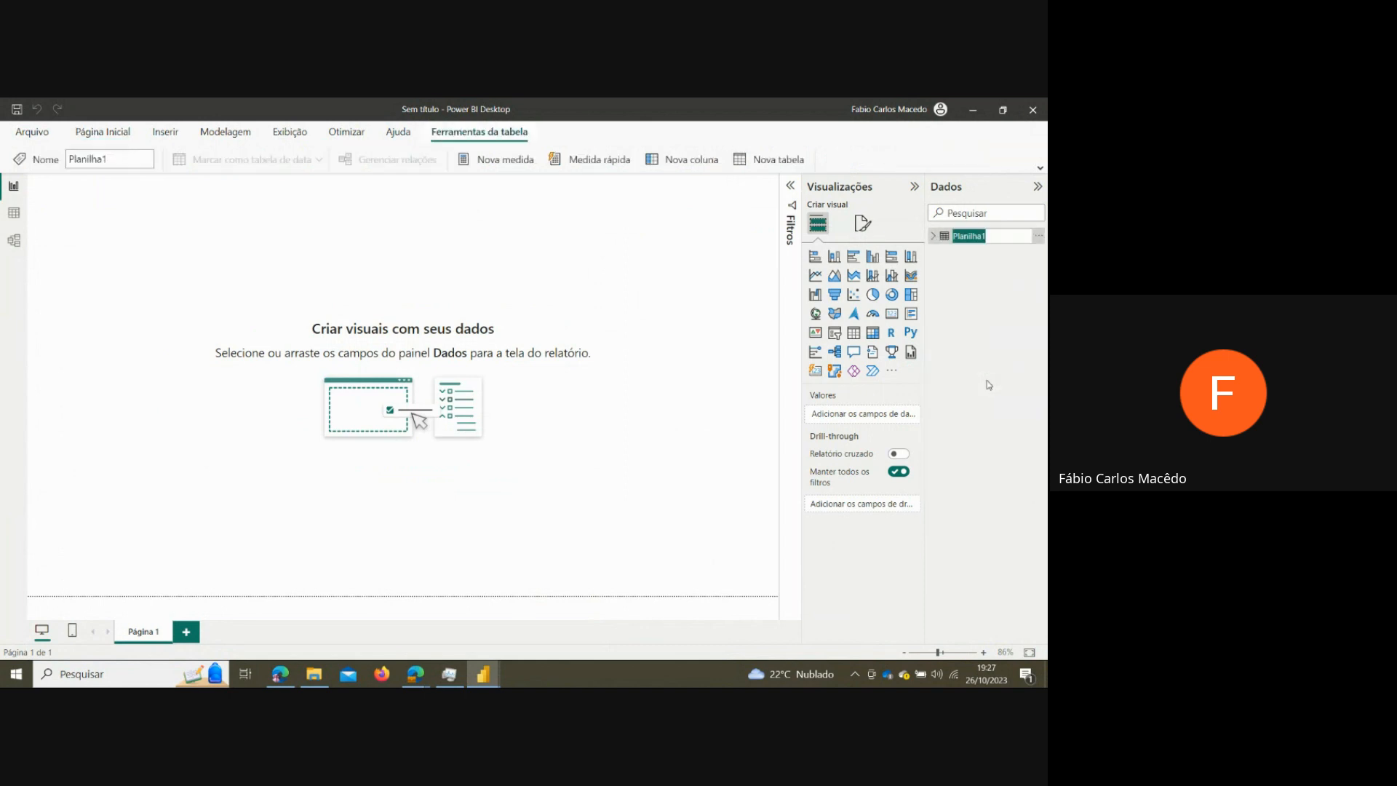
text(gtComposicao)
key(Return)
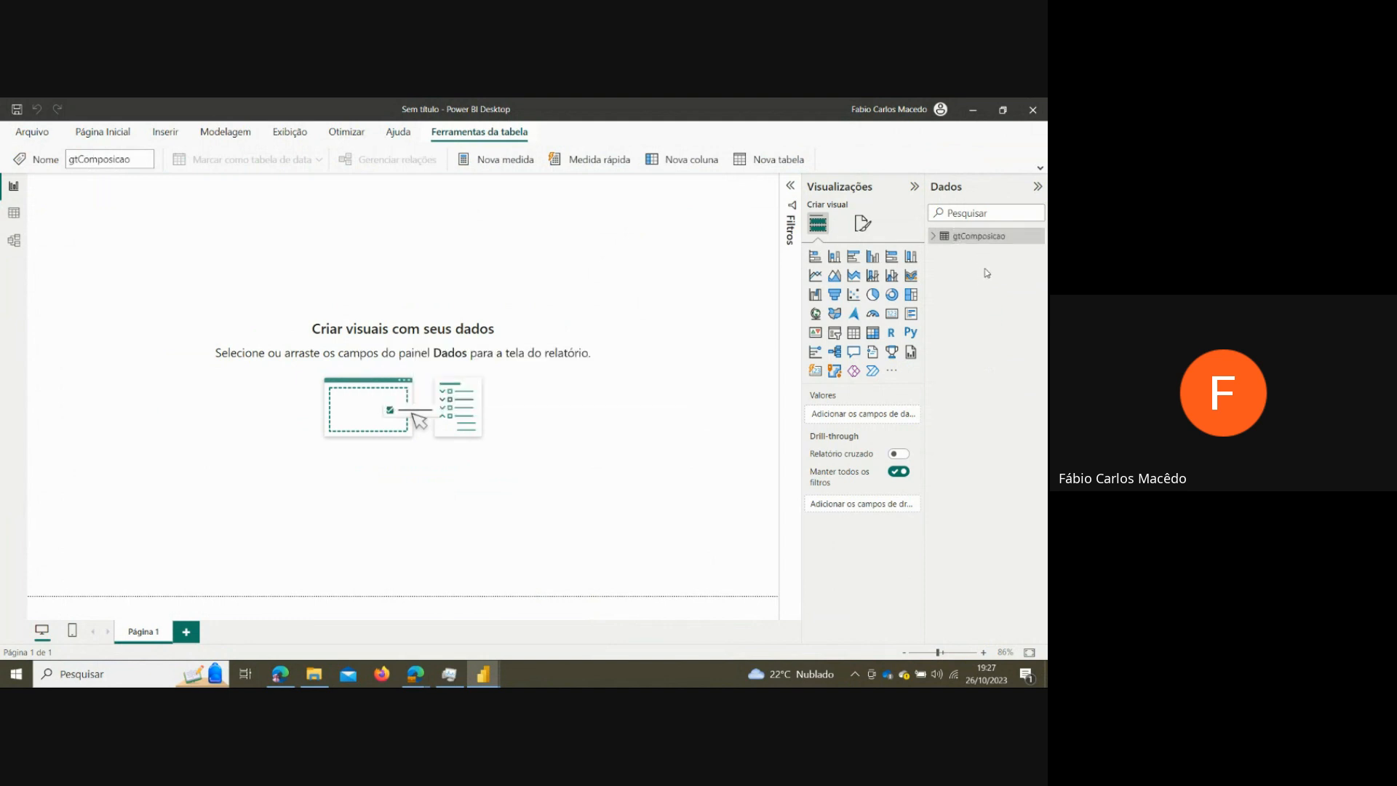
click(934, 236)
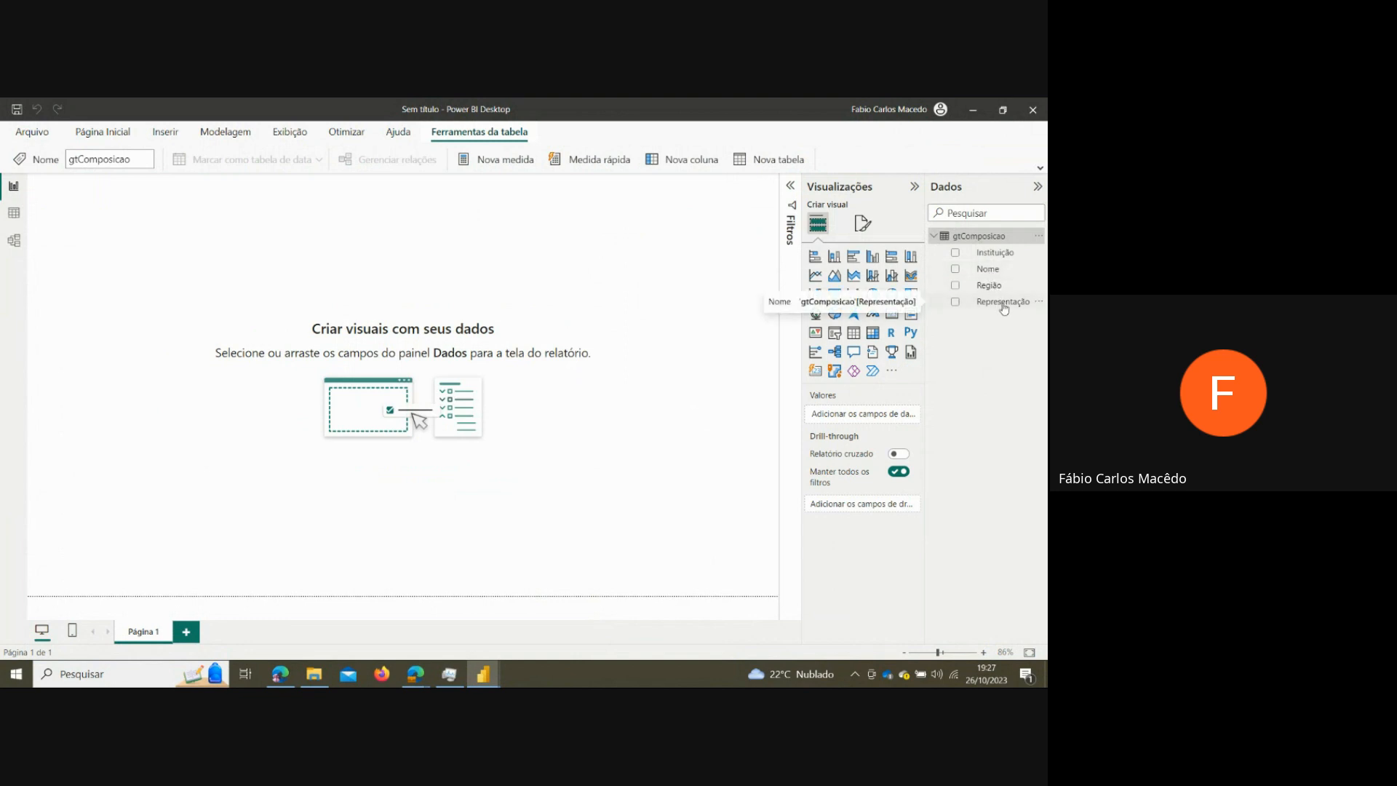
- Save the report as the Power BI file pb_maonaomassa in Documents > WorkshopMaonaMassa
click(16, 113)
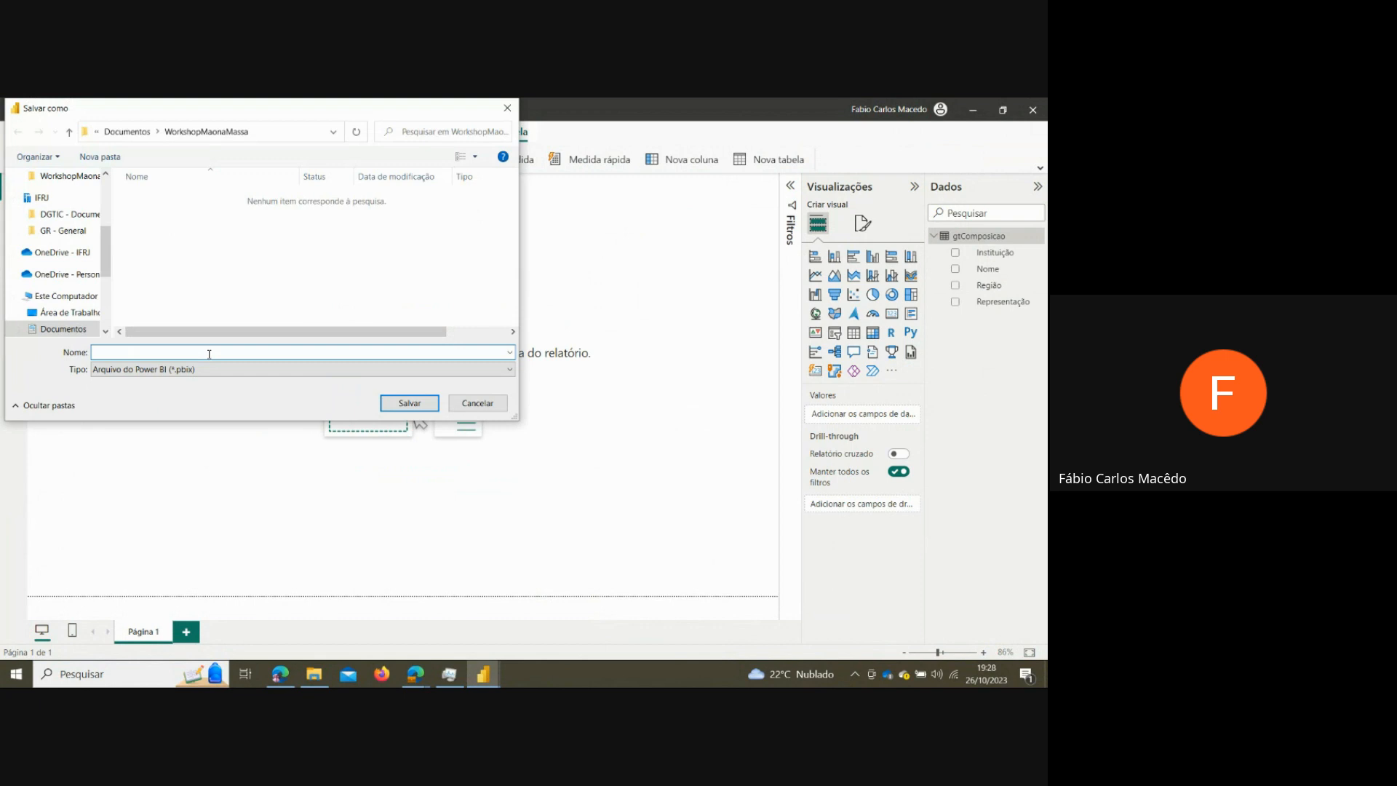
text(pb_maonaomassa)
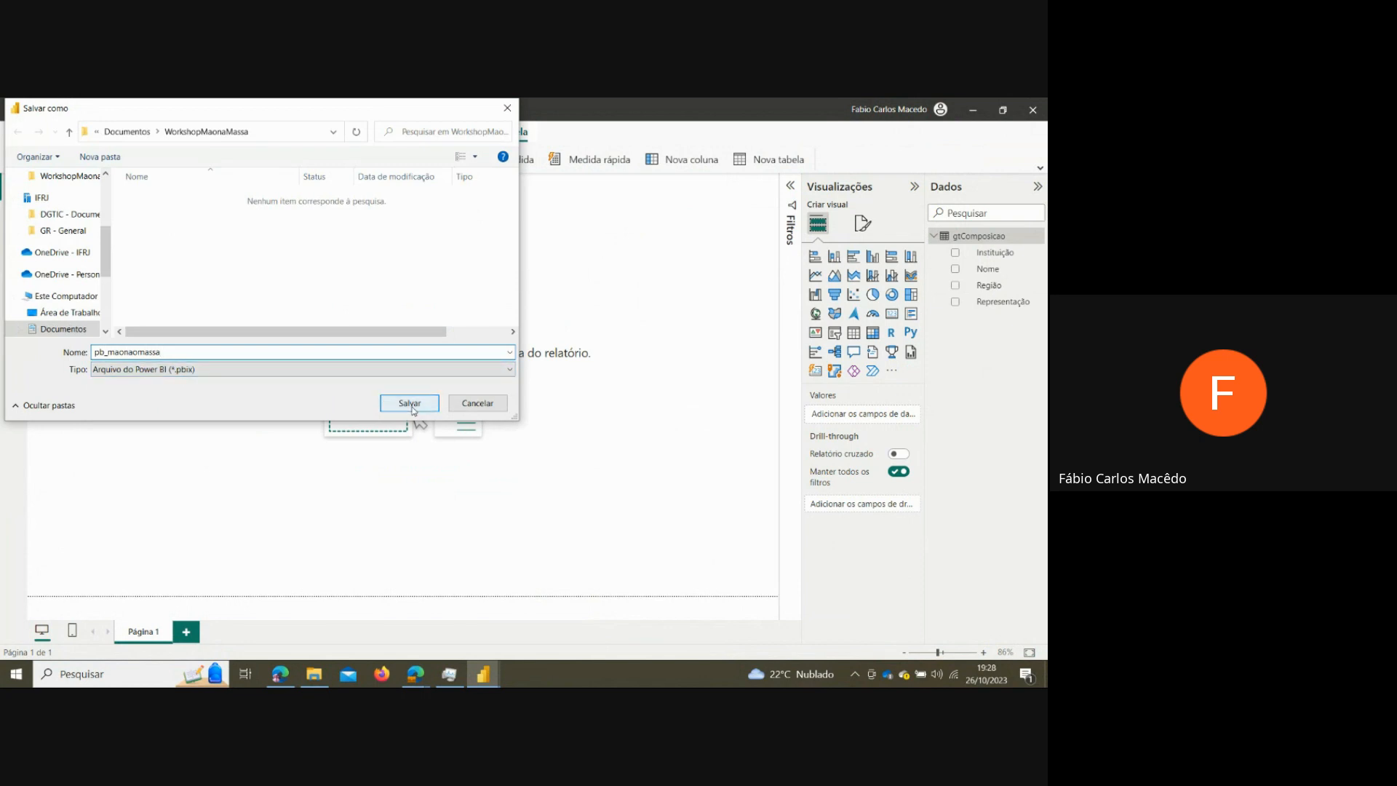
click(410, 404)
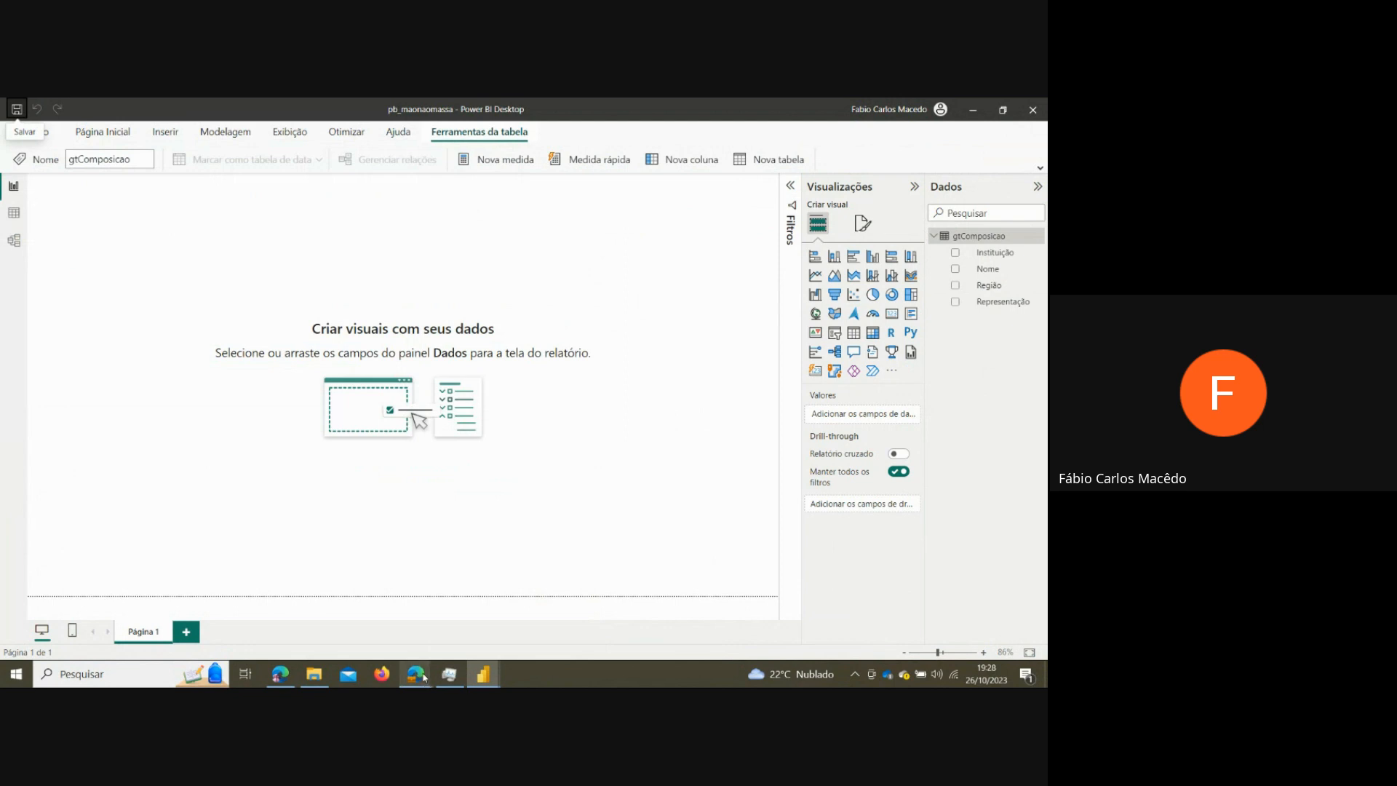
- Switch to the Mão na Massa presentation in Canva, view its next slide, and return to the pb_maonaomassa report in Power BI
mouse_move(424, 678)
click(564, 624)
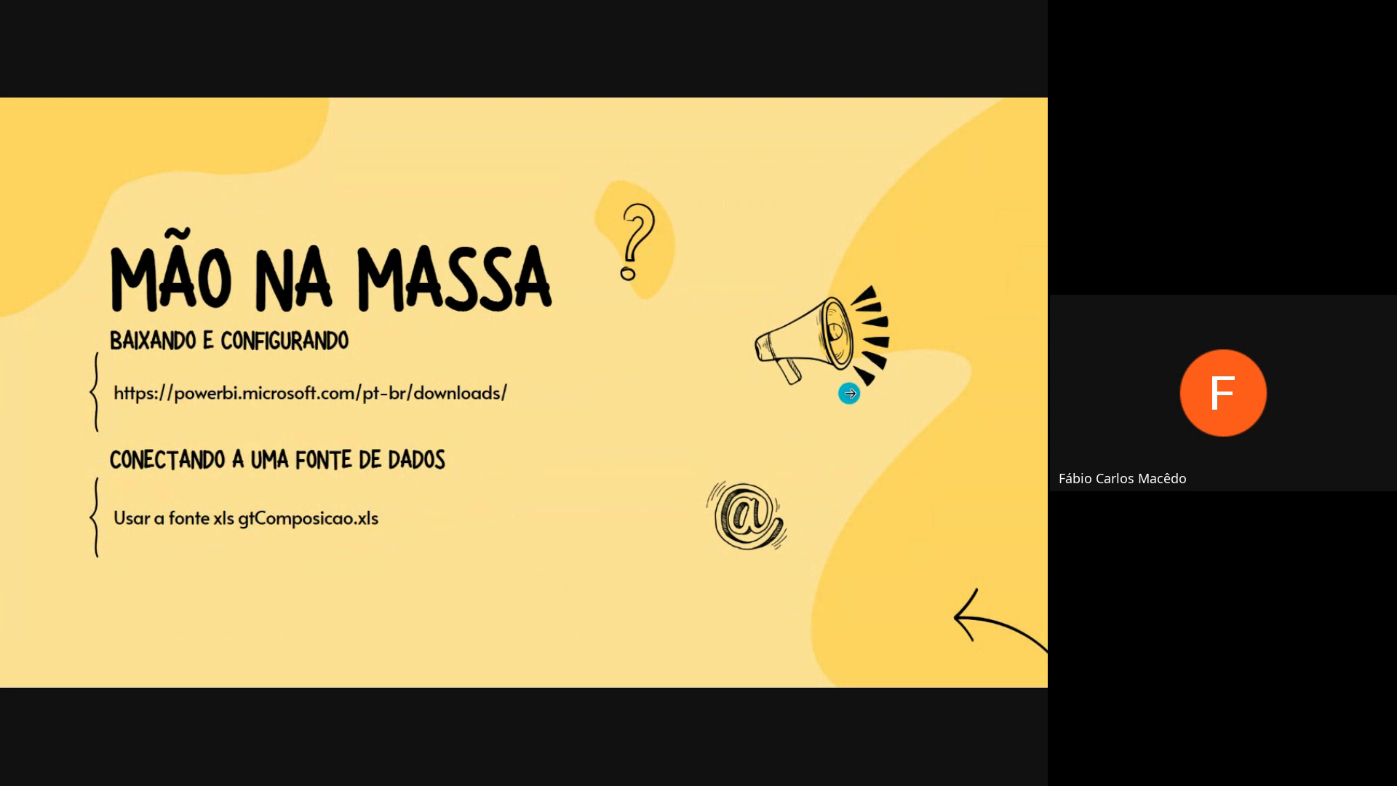
click(849, 393)
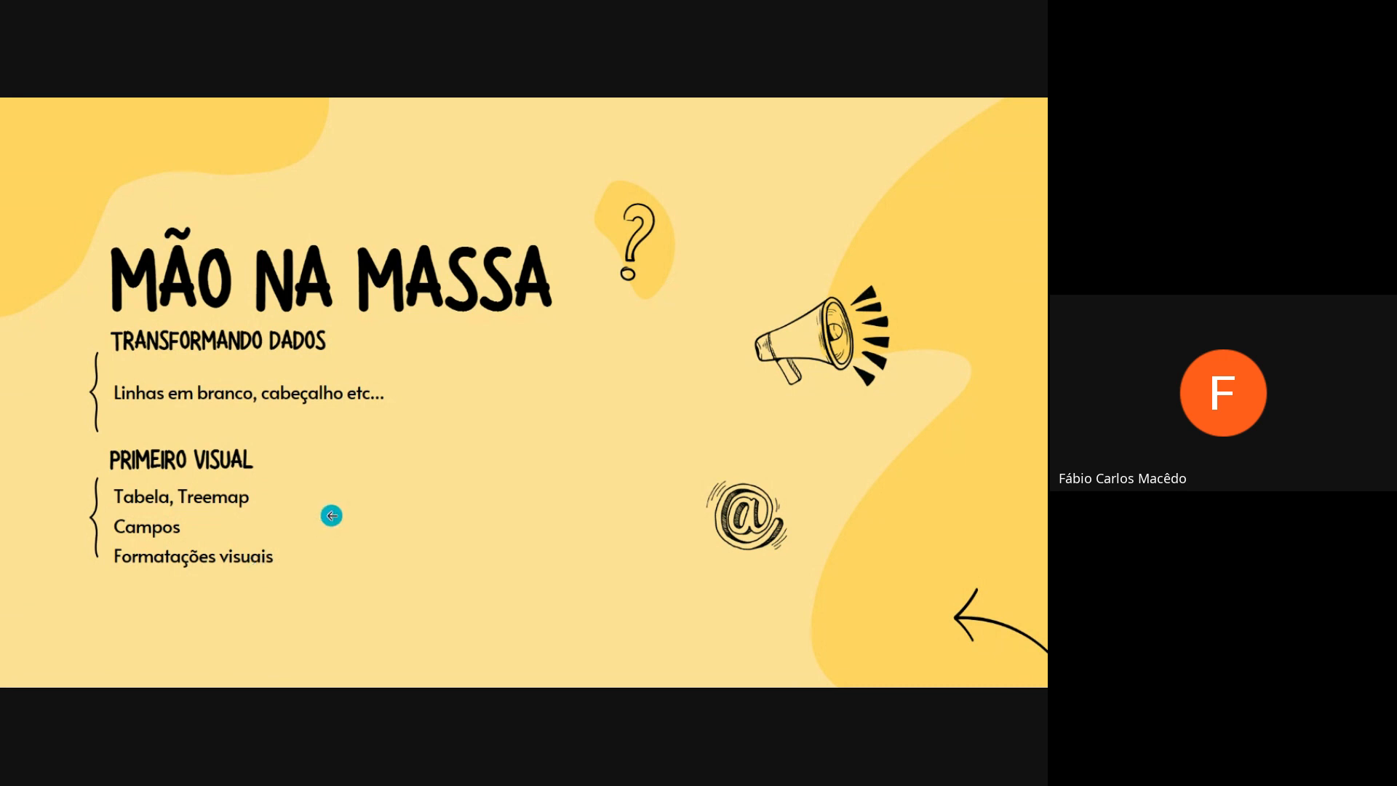
key(Escape)
mouse_move(488, 682)
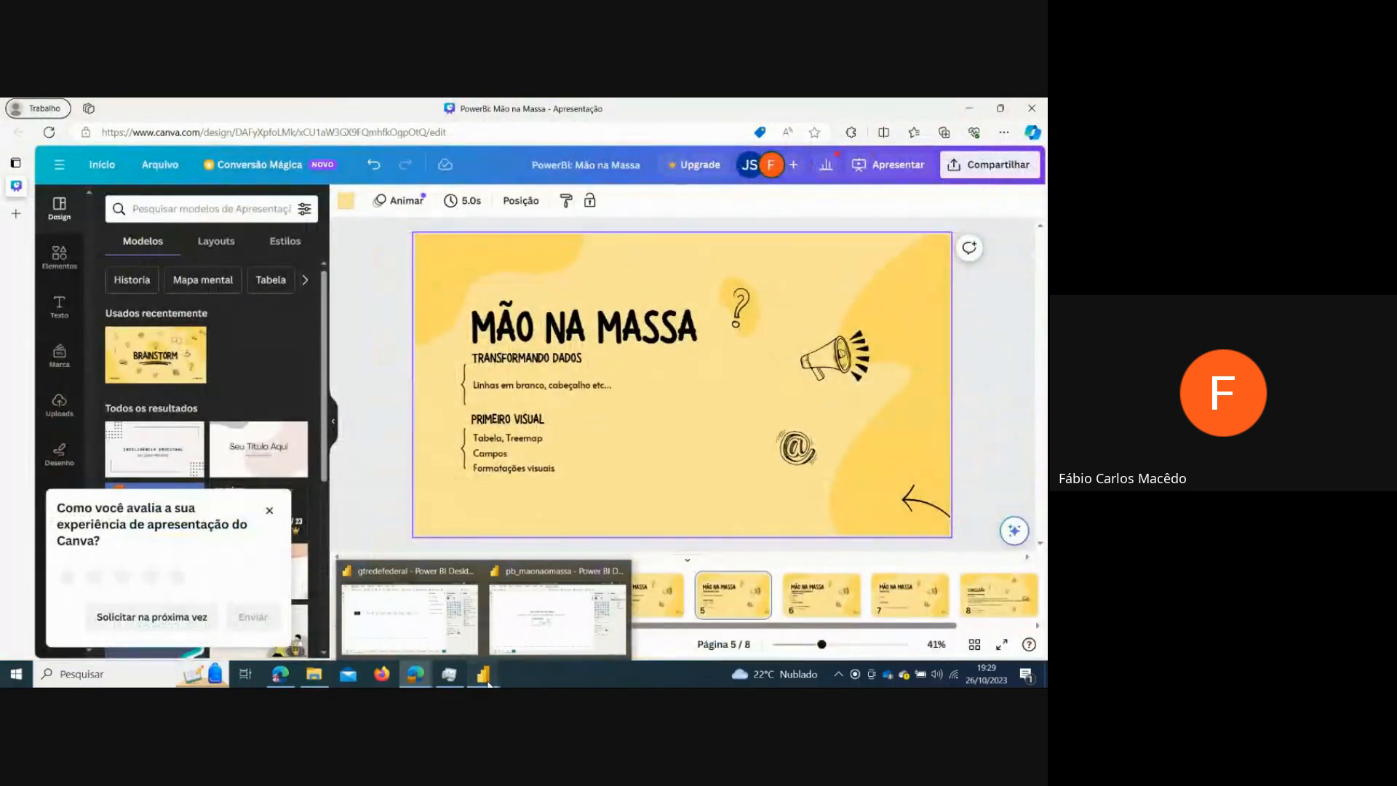
click(487, 682)
click(535, 615)
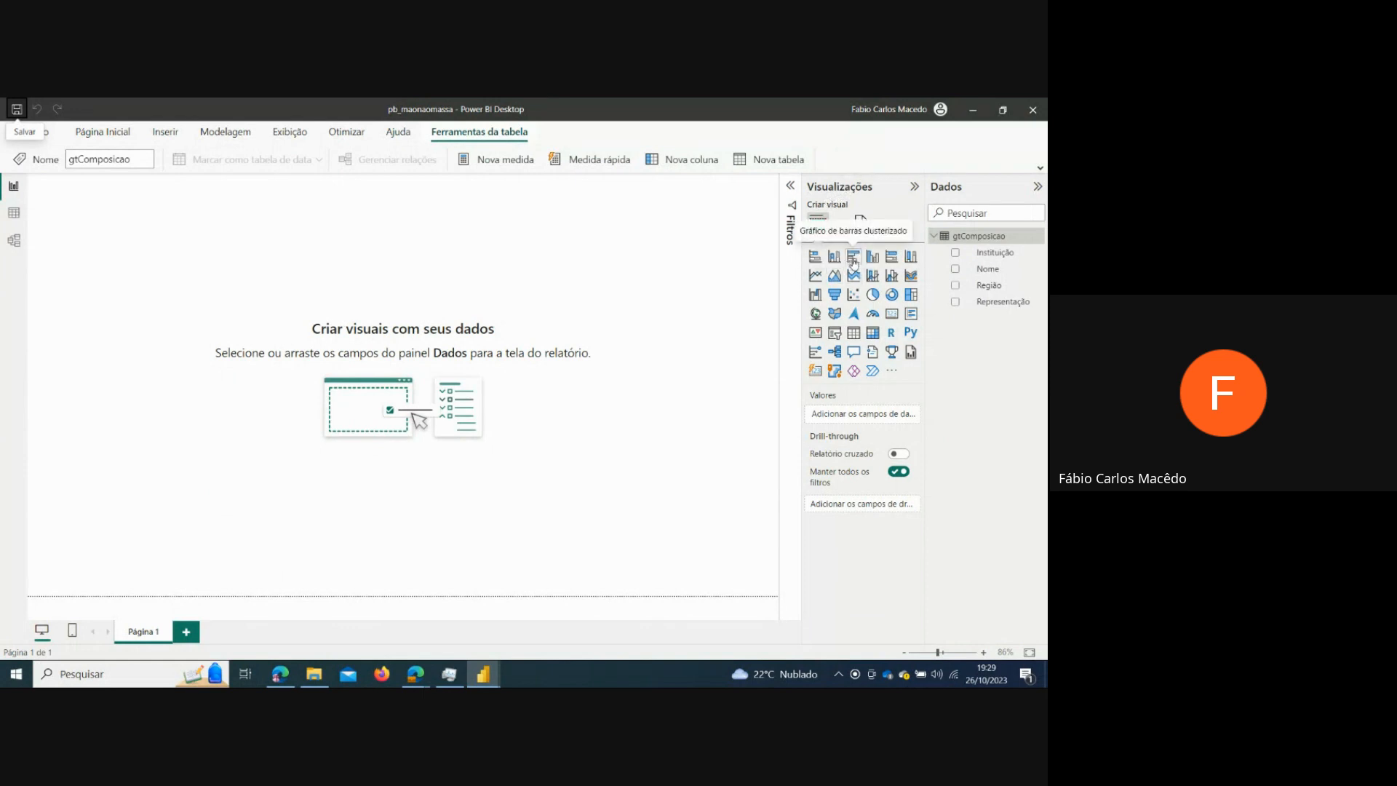
- Insert a treemap visual with Instituição as its category and enlarge it on the report page
click(915, 297)
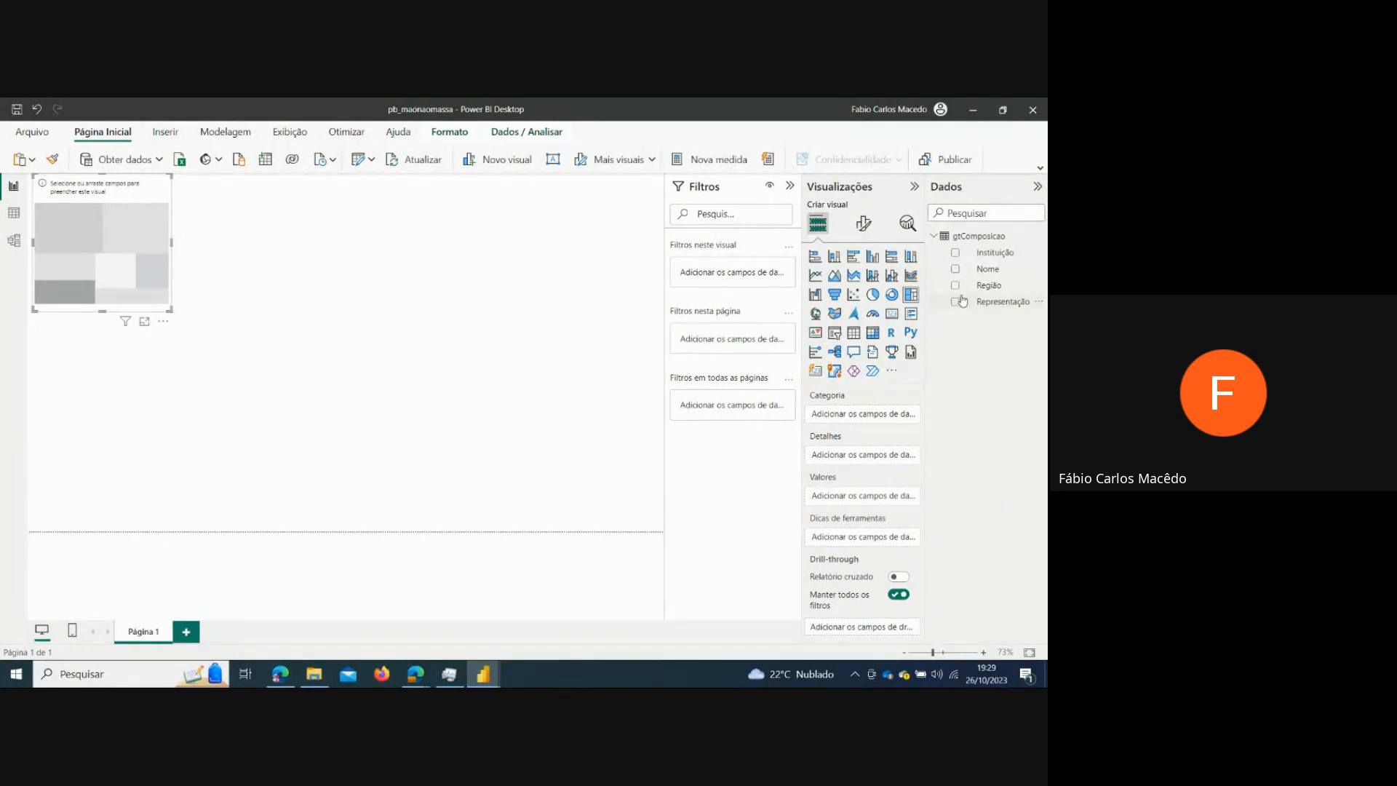
click(955, 256)
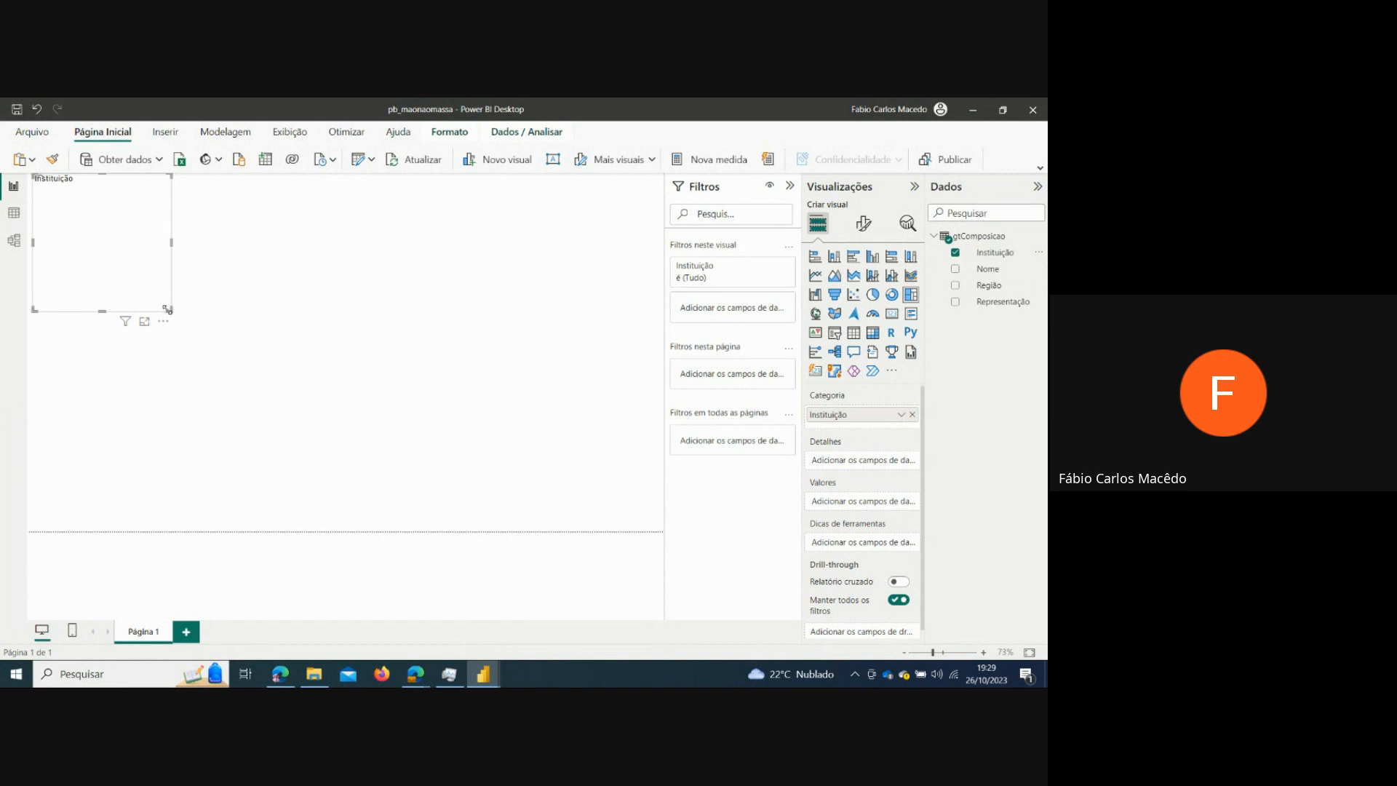
drag(167, 309, 304, 363)
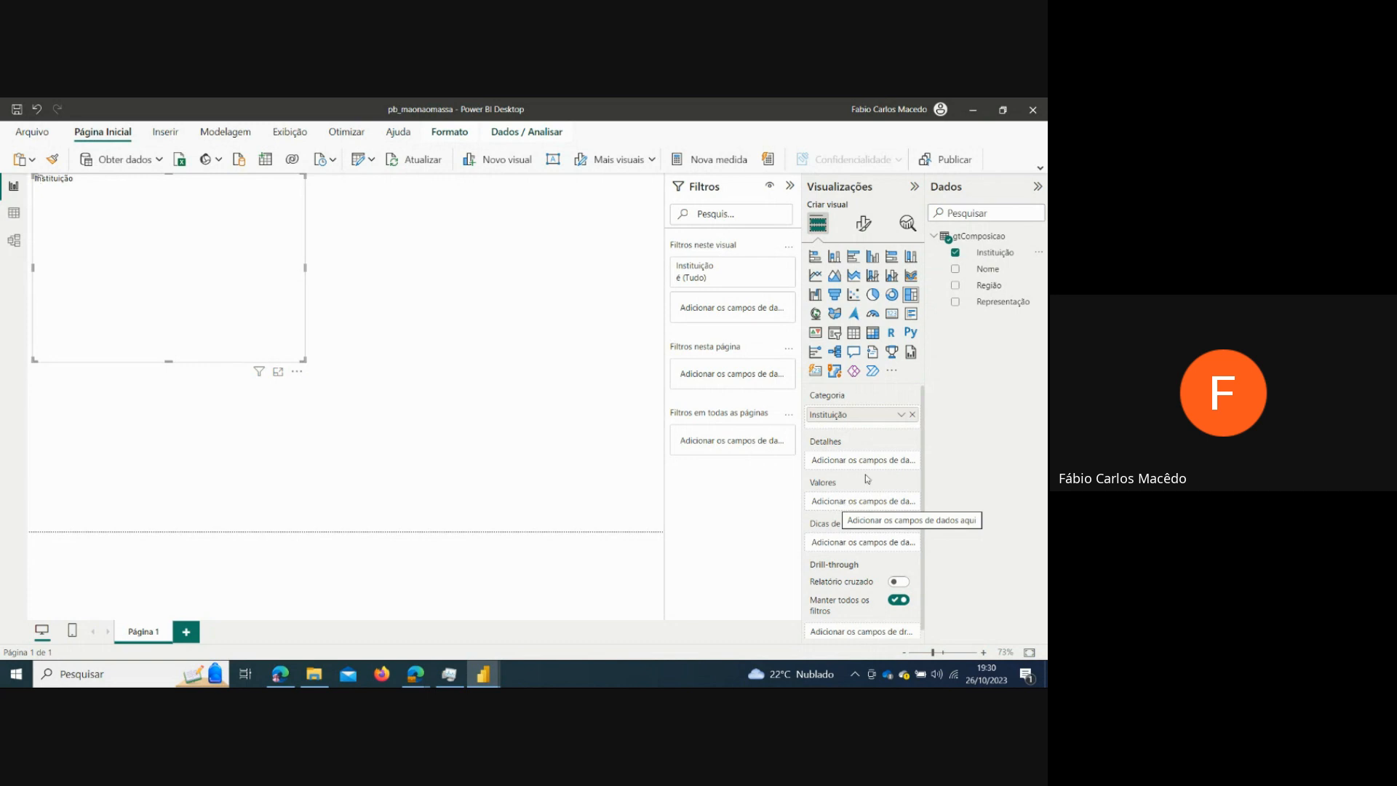
- Use the count of Nome as the treemap's values, enlarge the visual to the page's full height, and inspect the IFRS tile
click(956, 269)
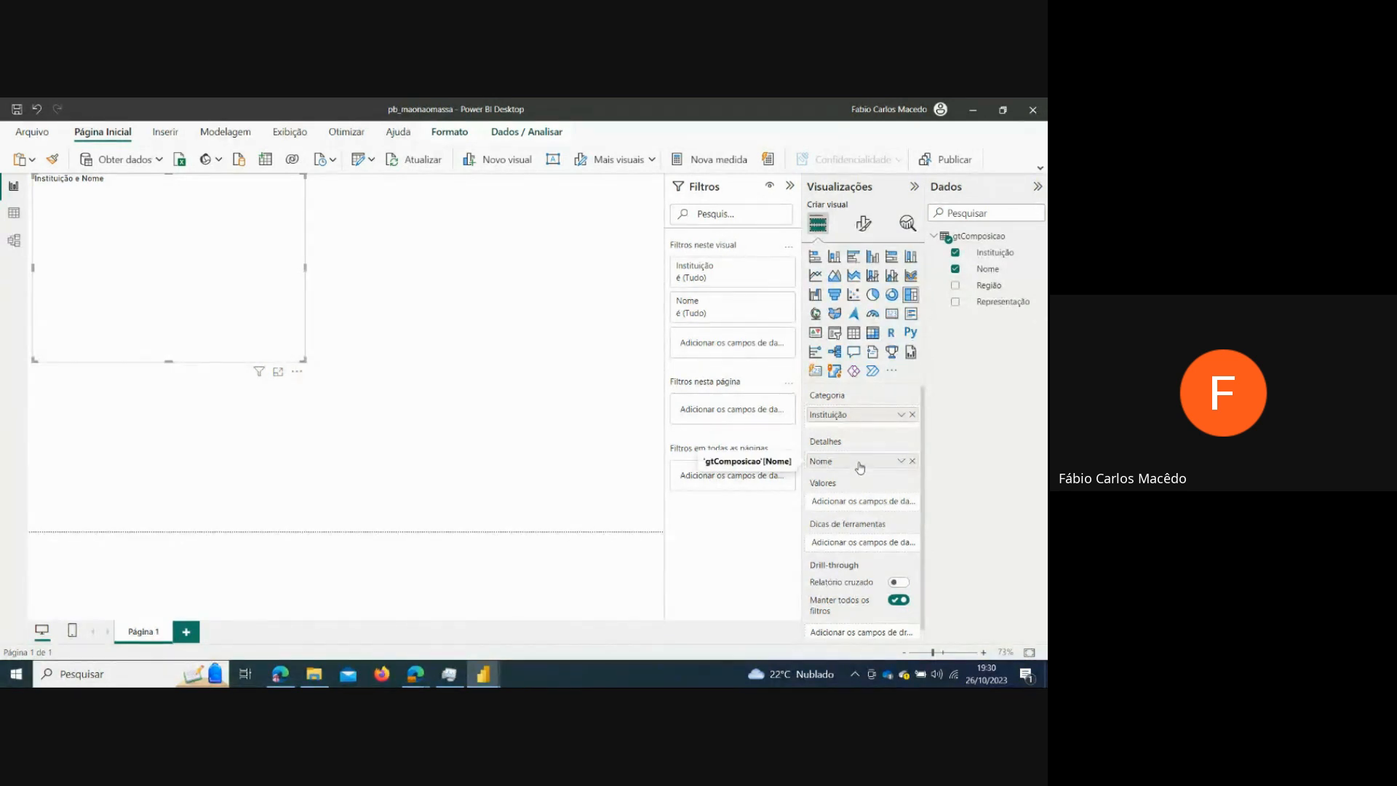
drag(860, 467, 863, 506)
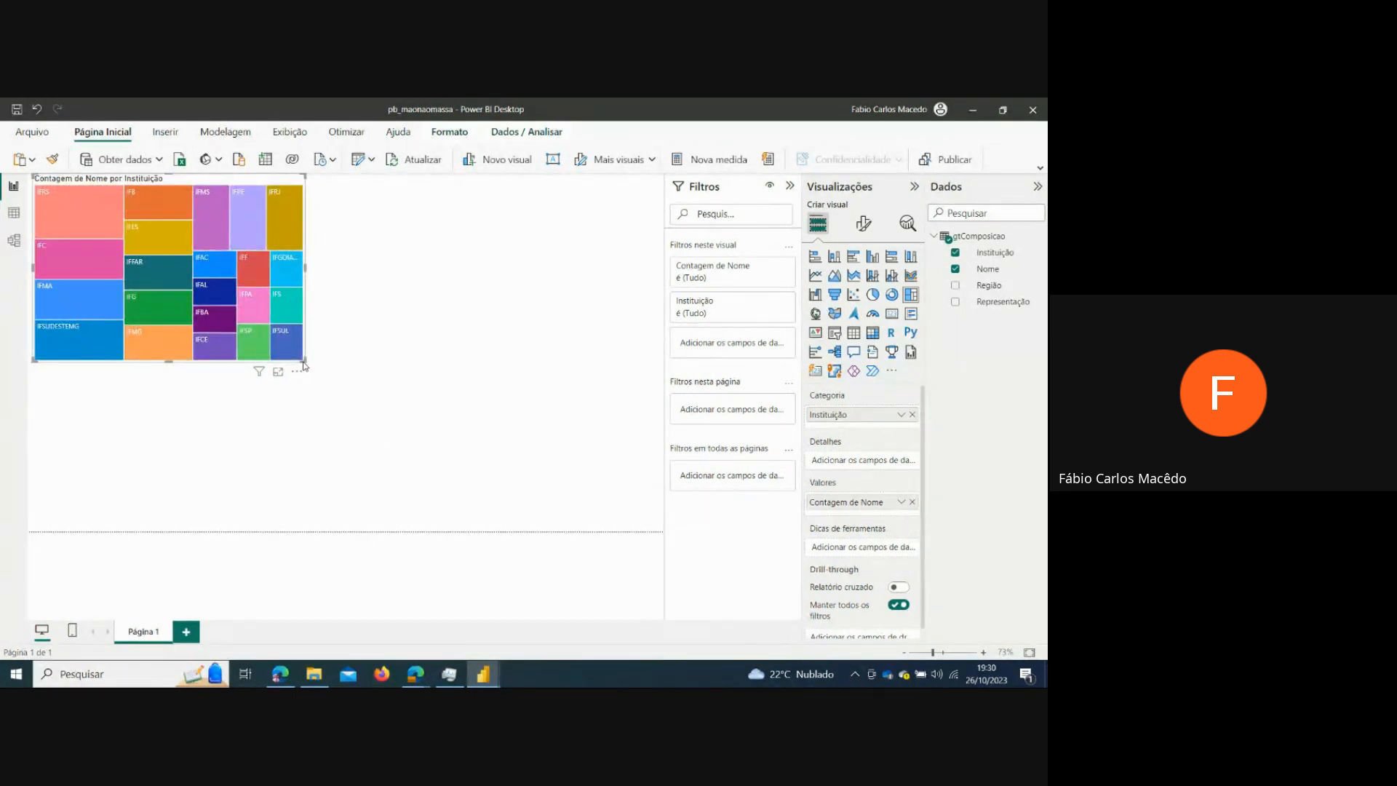
drag(304, 361, 482, 538)
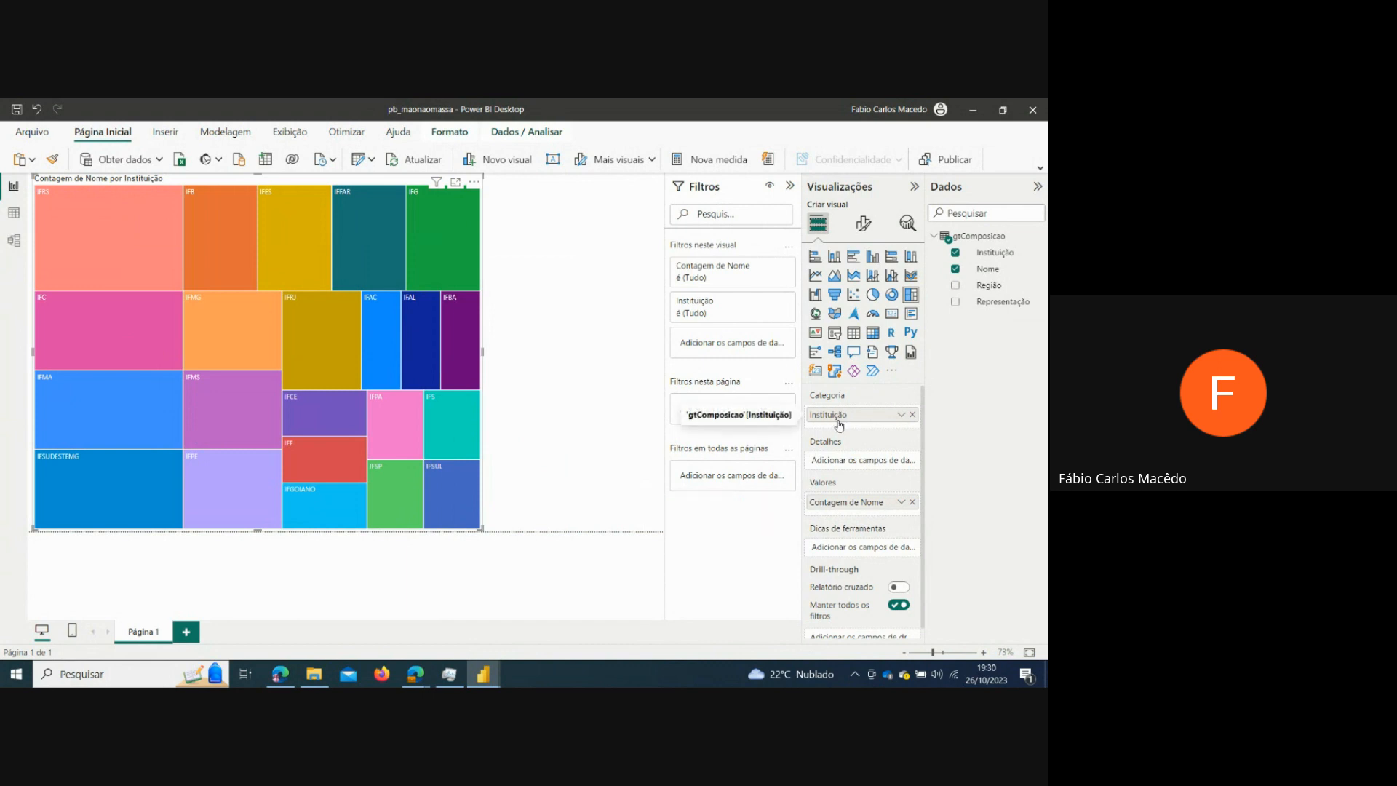
mouse_move(125, 226)
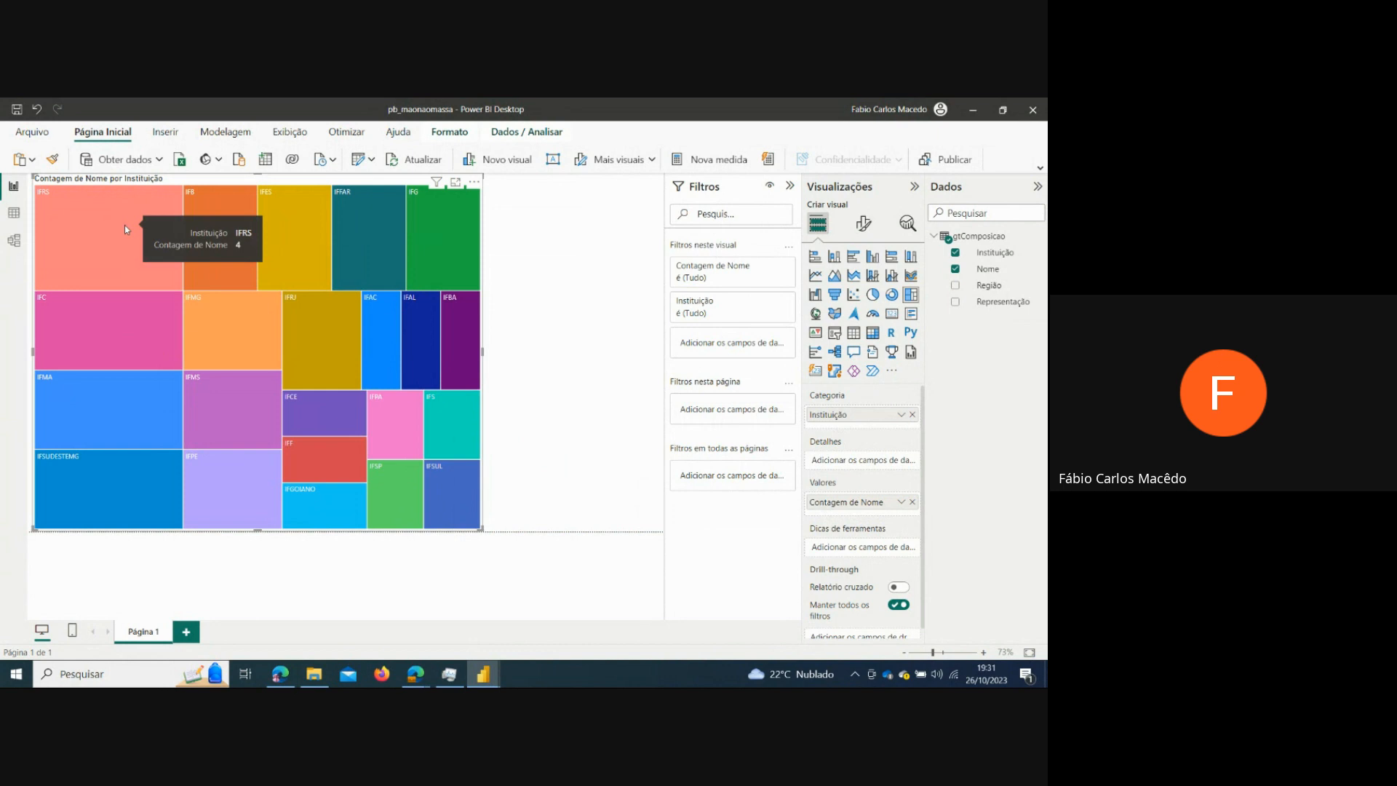
- Narrow the treemap to free the remaining width of the report page, and deselect it
mouse_move(308, 339)
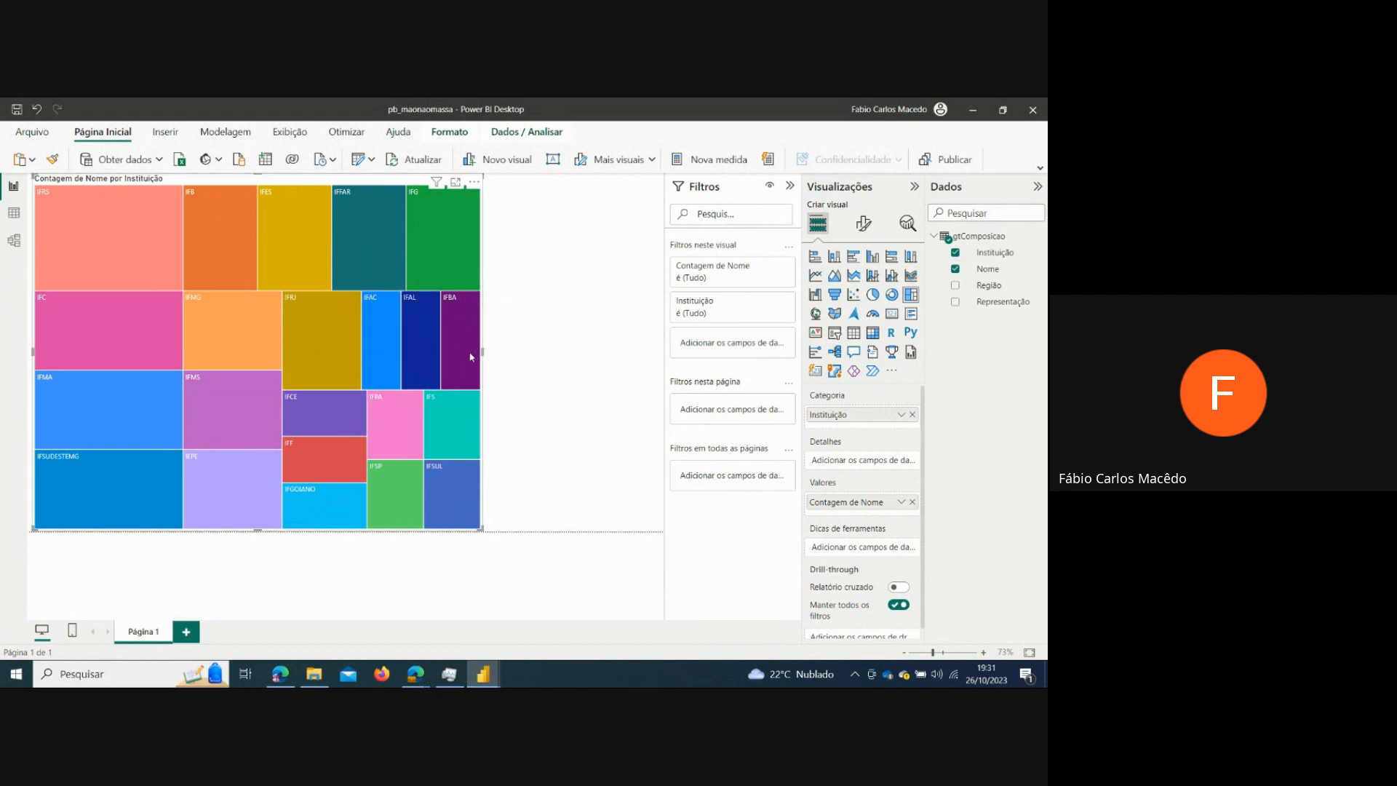
drag(480, 355, 384, 347)
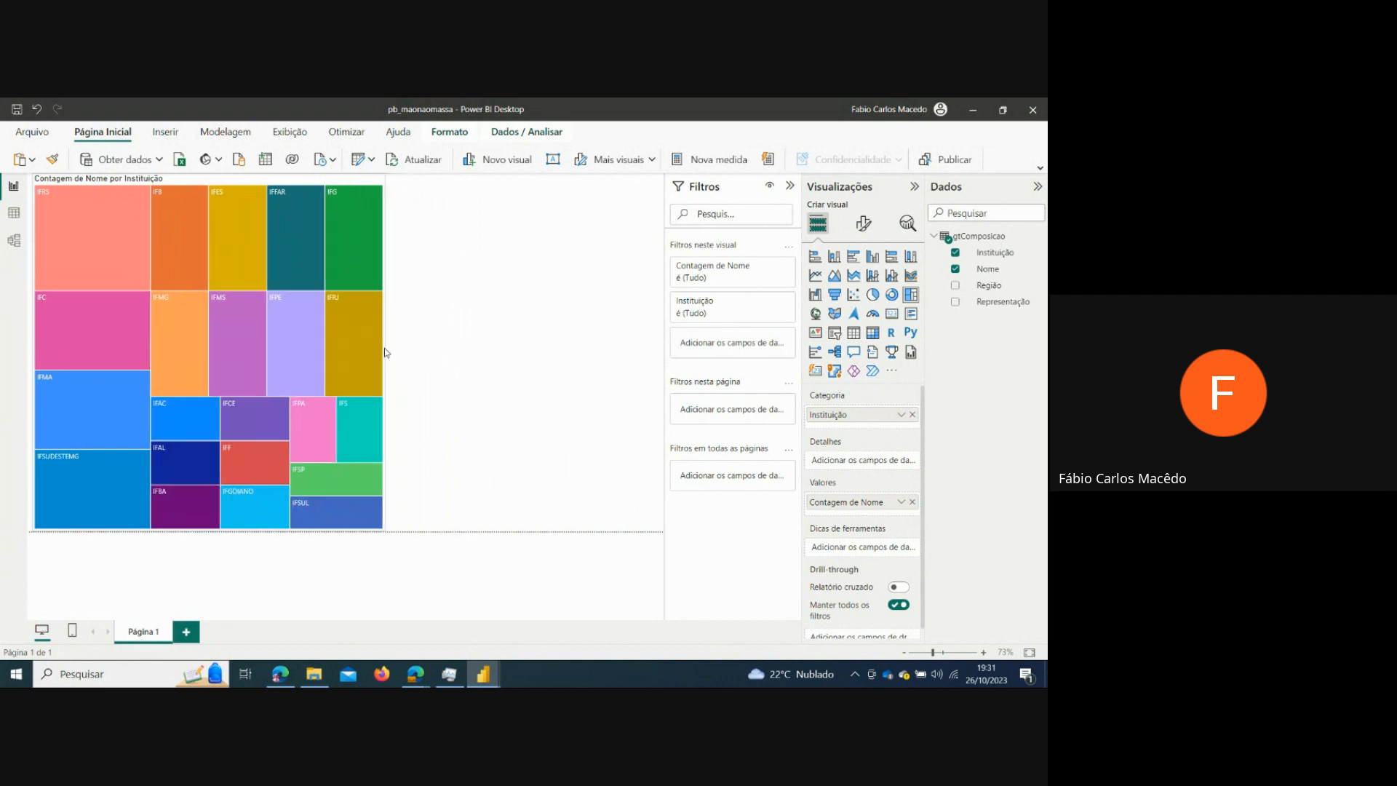
click(471, 330)
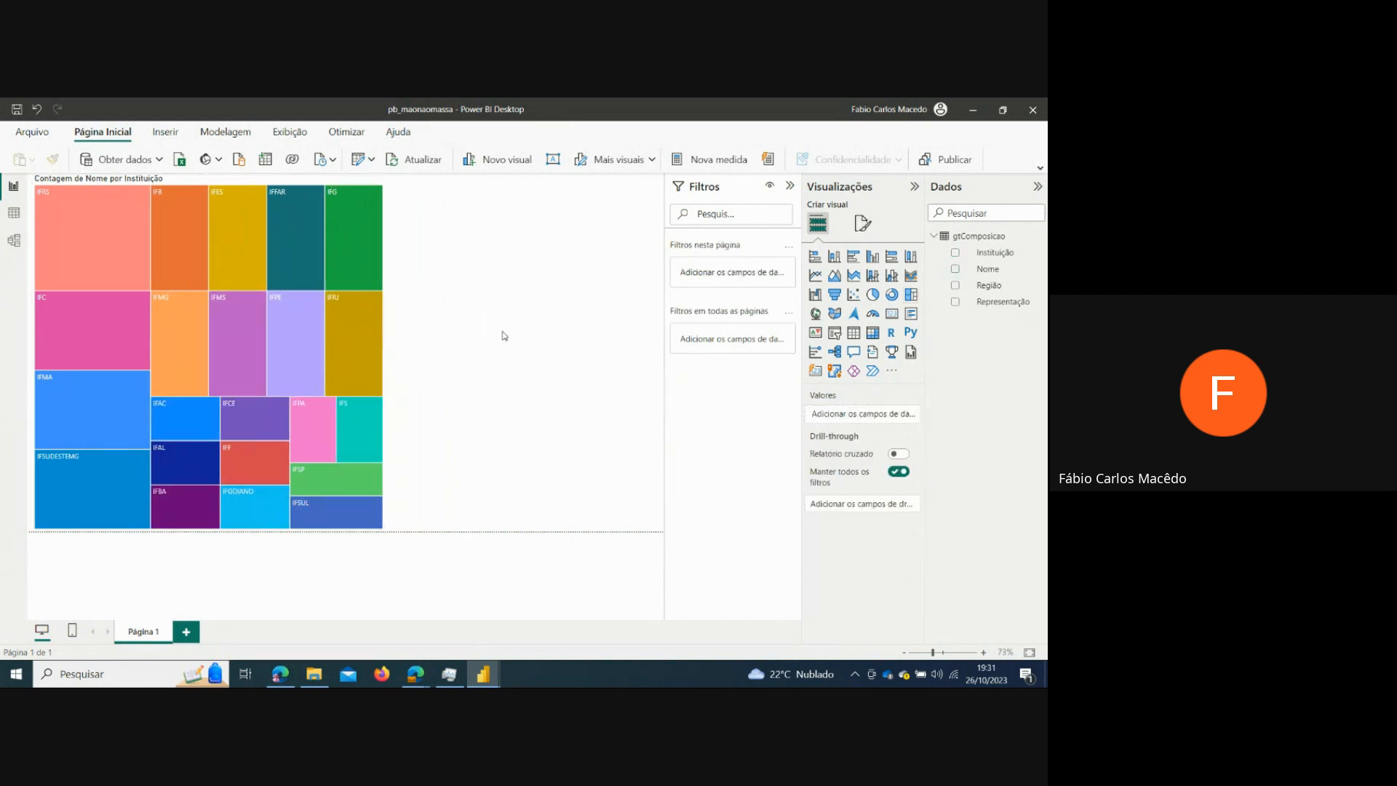
- Insert a table visual beside the treemap with the columns Nome, Representação and Instituição
click(854, 334)
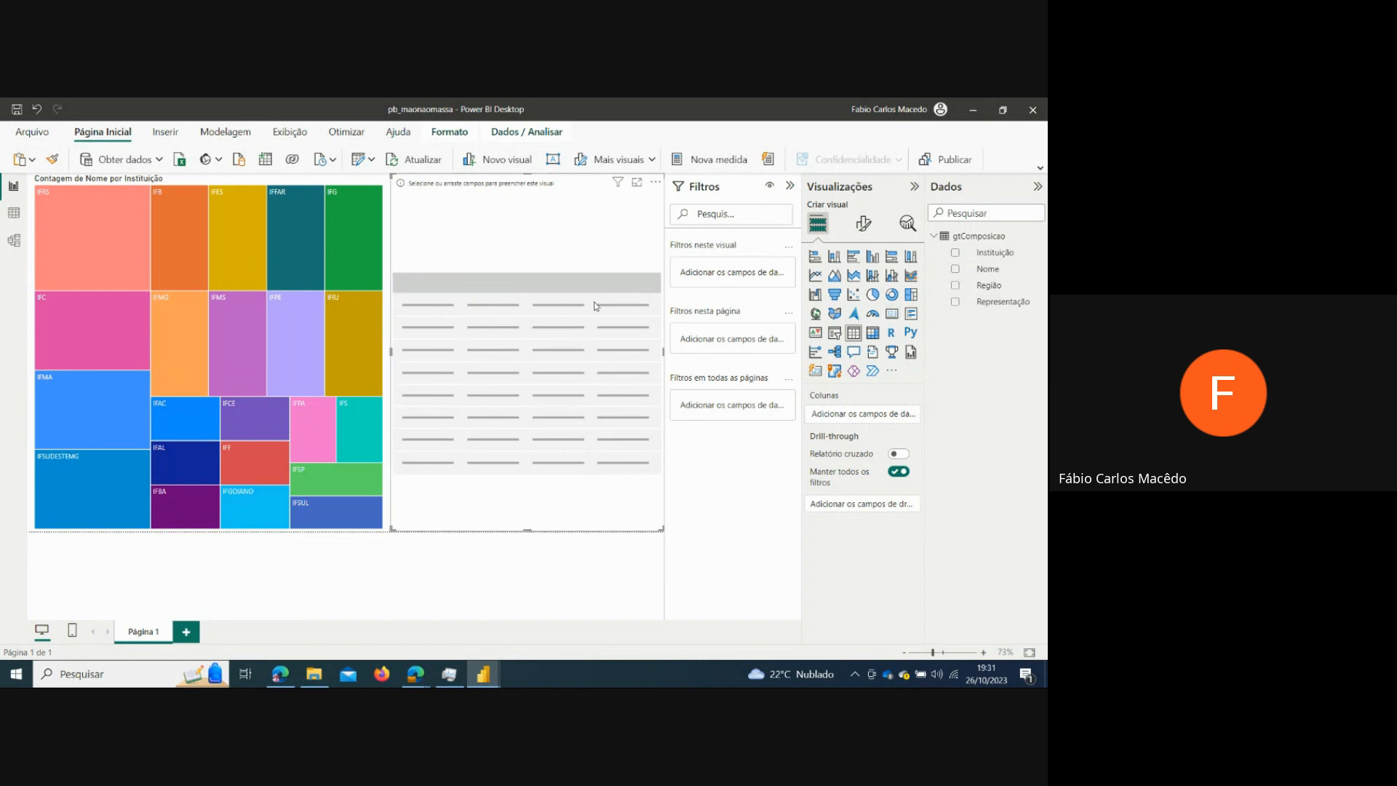
click(956, 271)
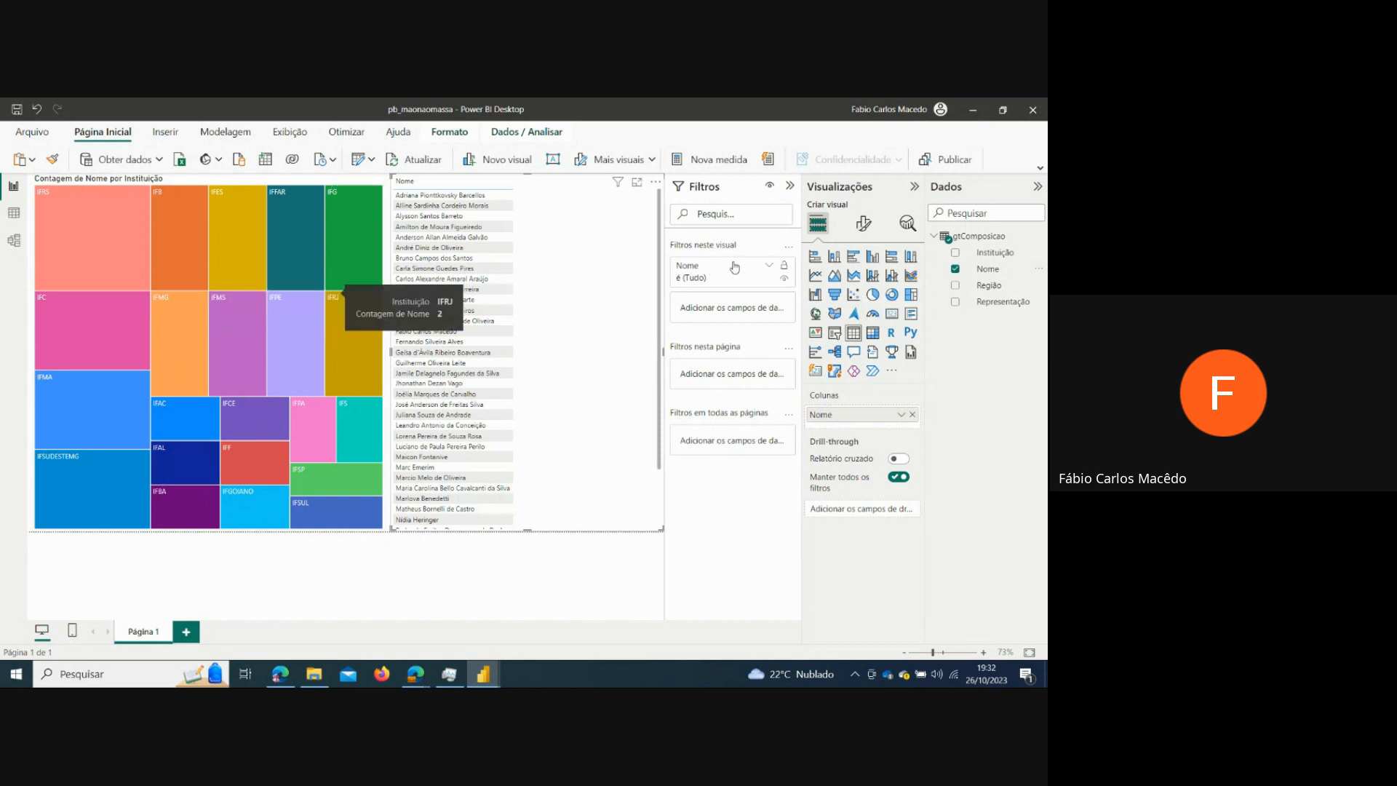
click(955, 302)
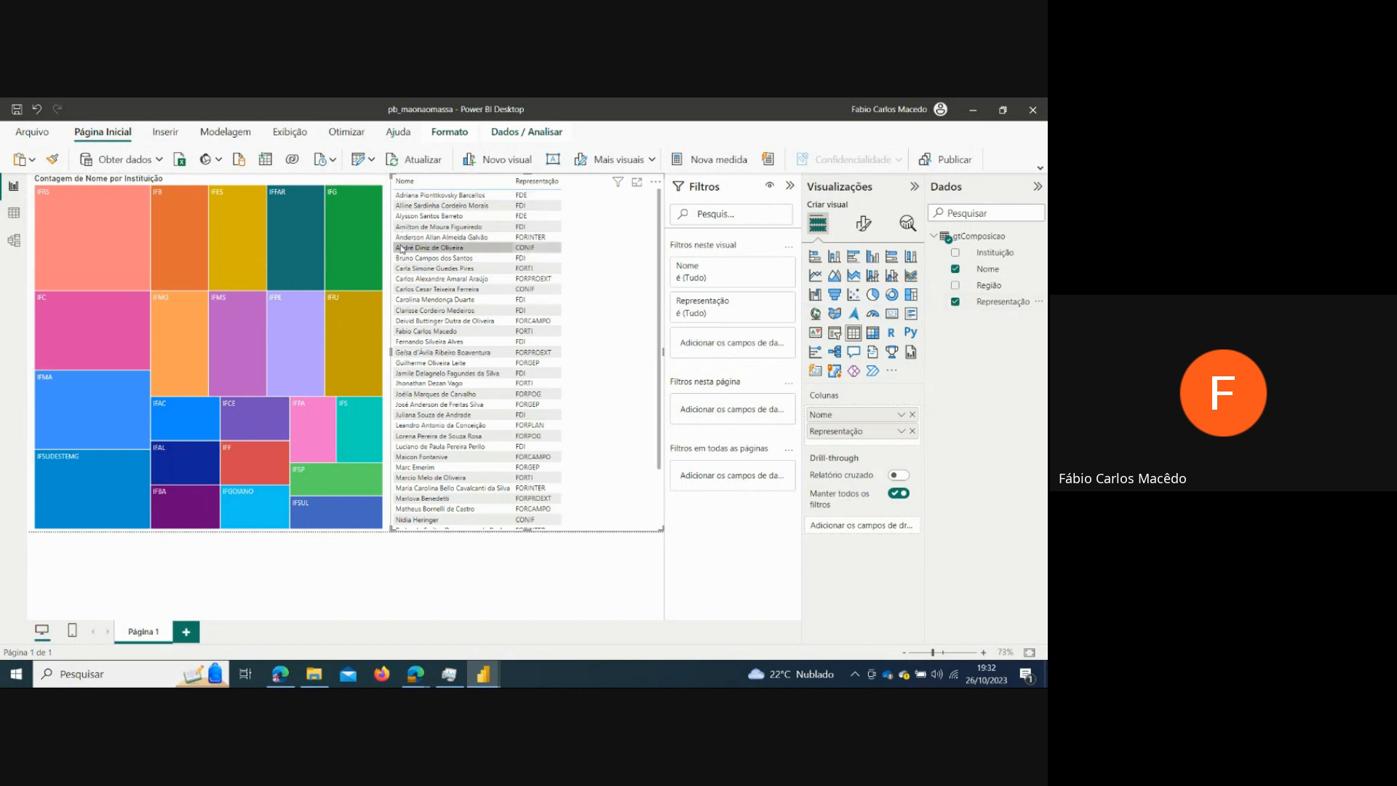
click(955, 254)
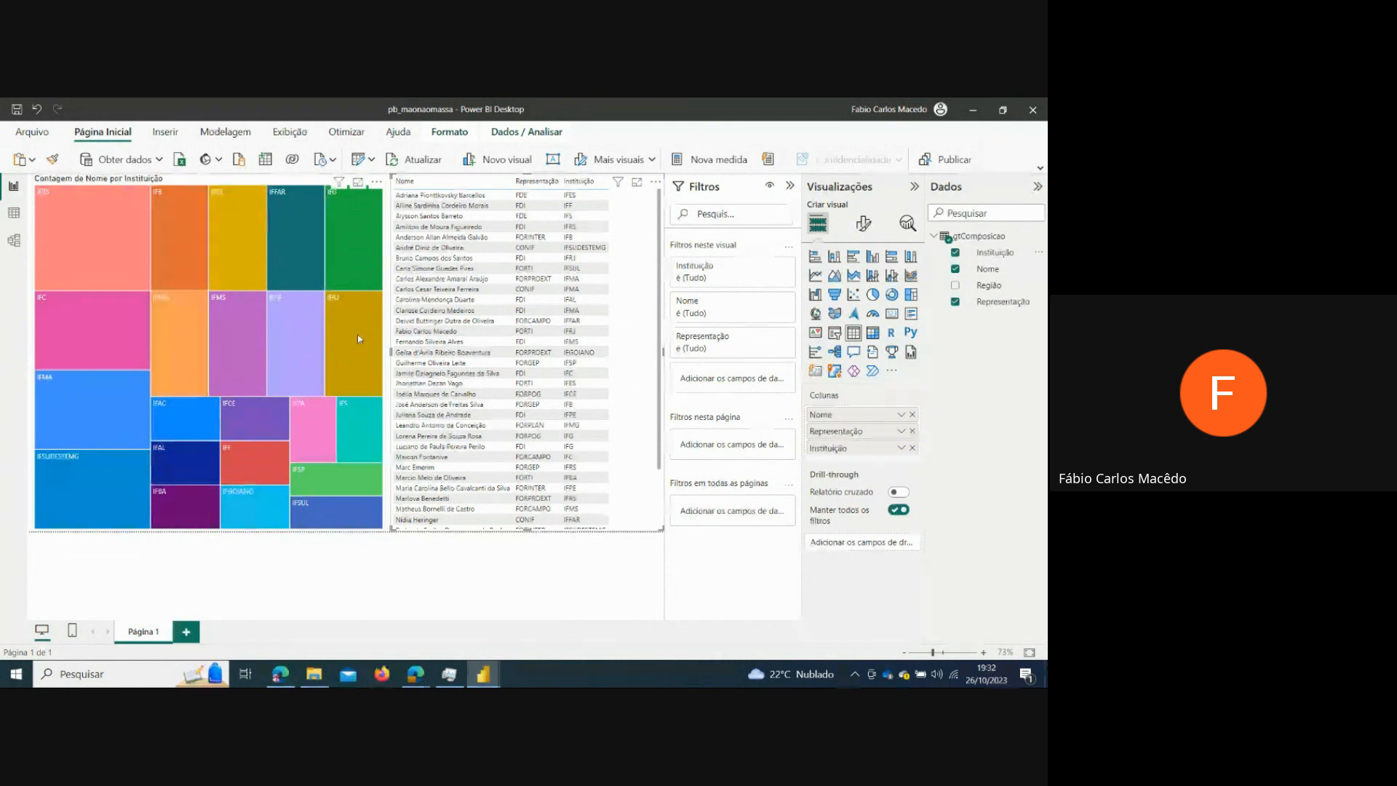
- Filter the table by the treemap's IFRJ tile, inspect its rows, and clear the selection
mouse_move(358, 339)
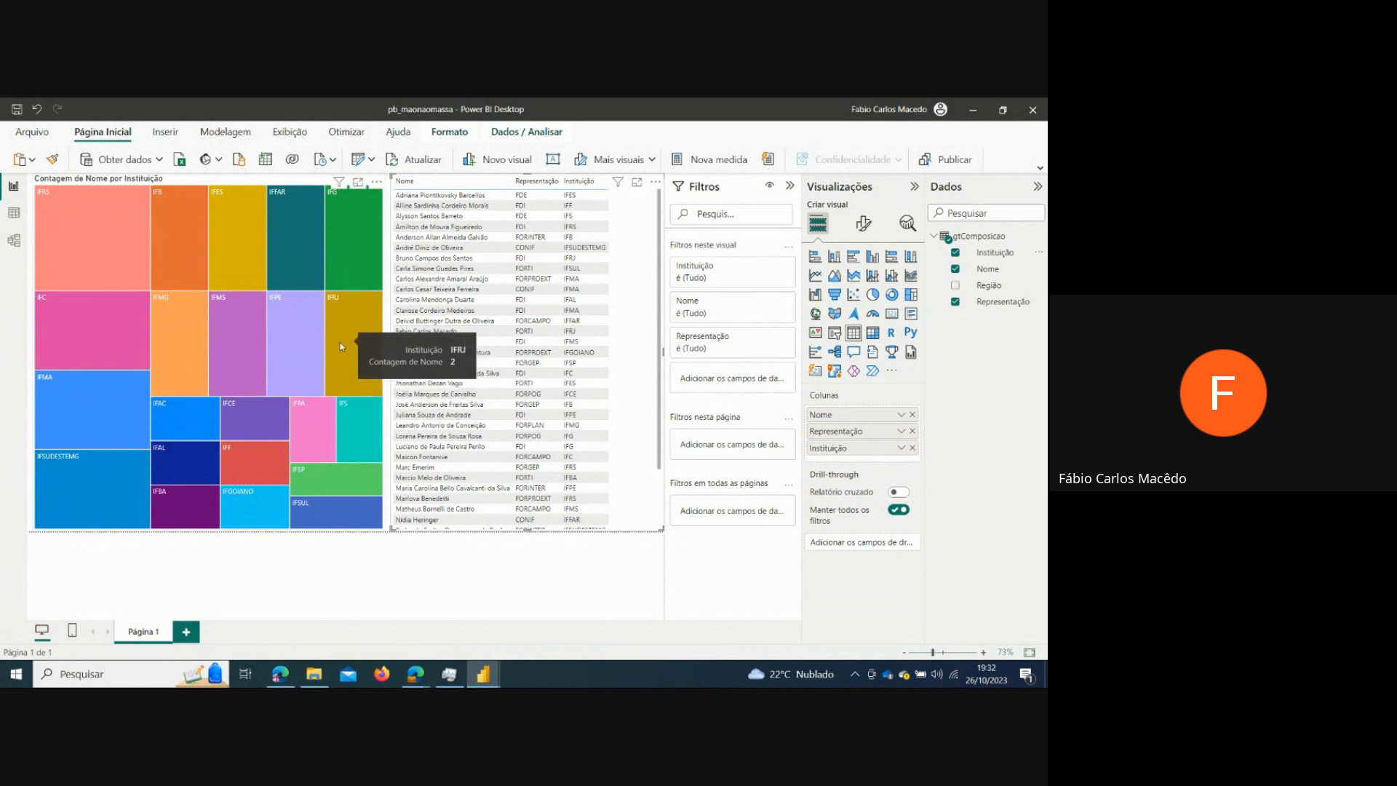
click(341, 346)
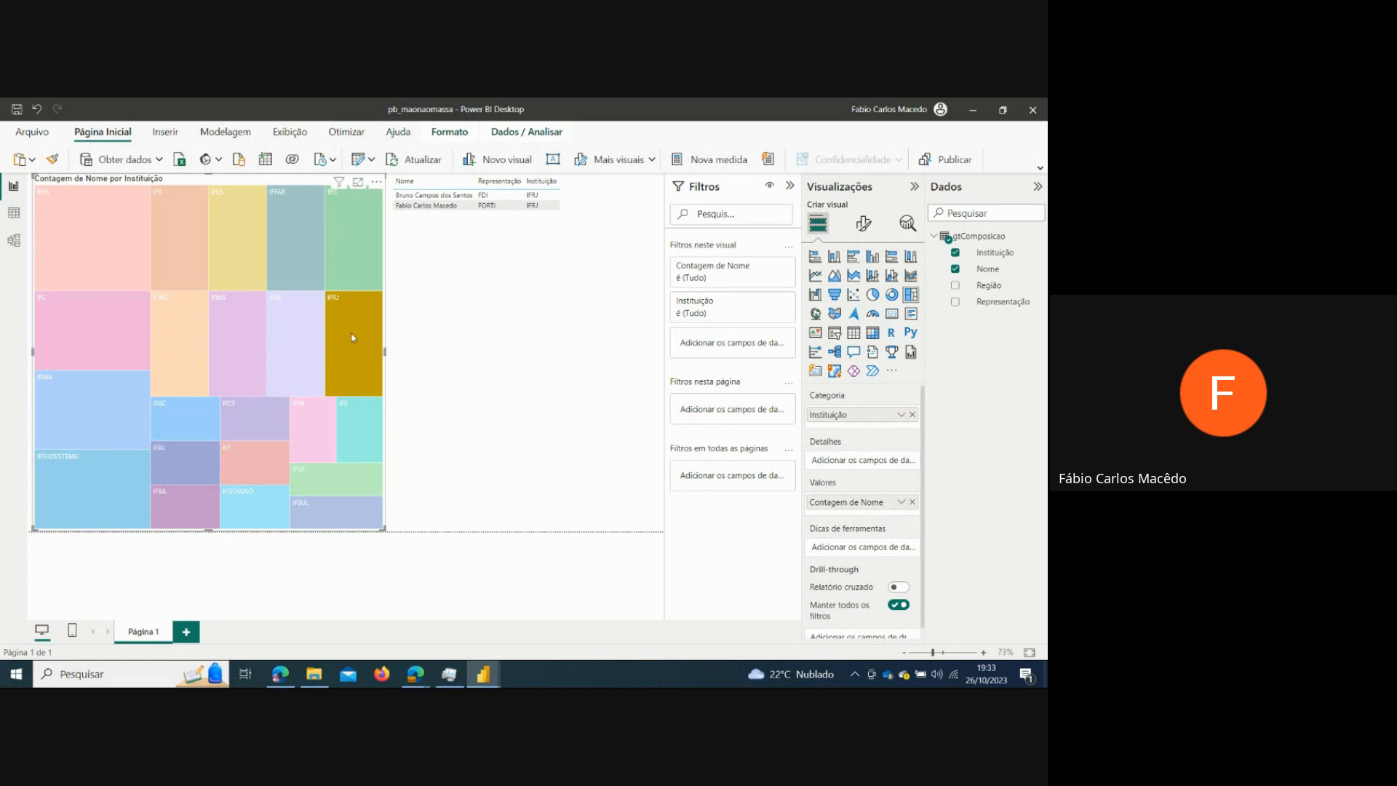
mouse_move(353, 320)
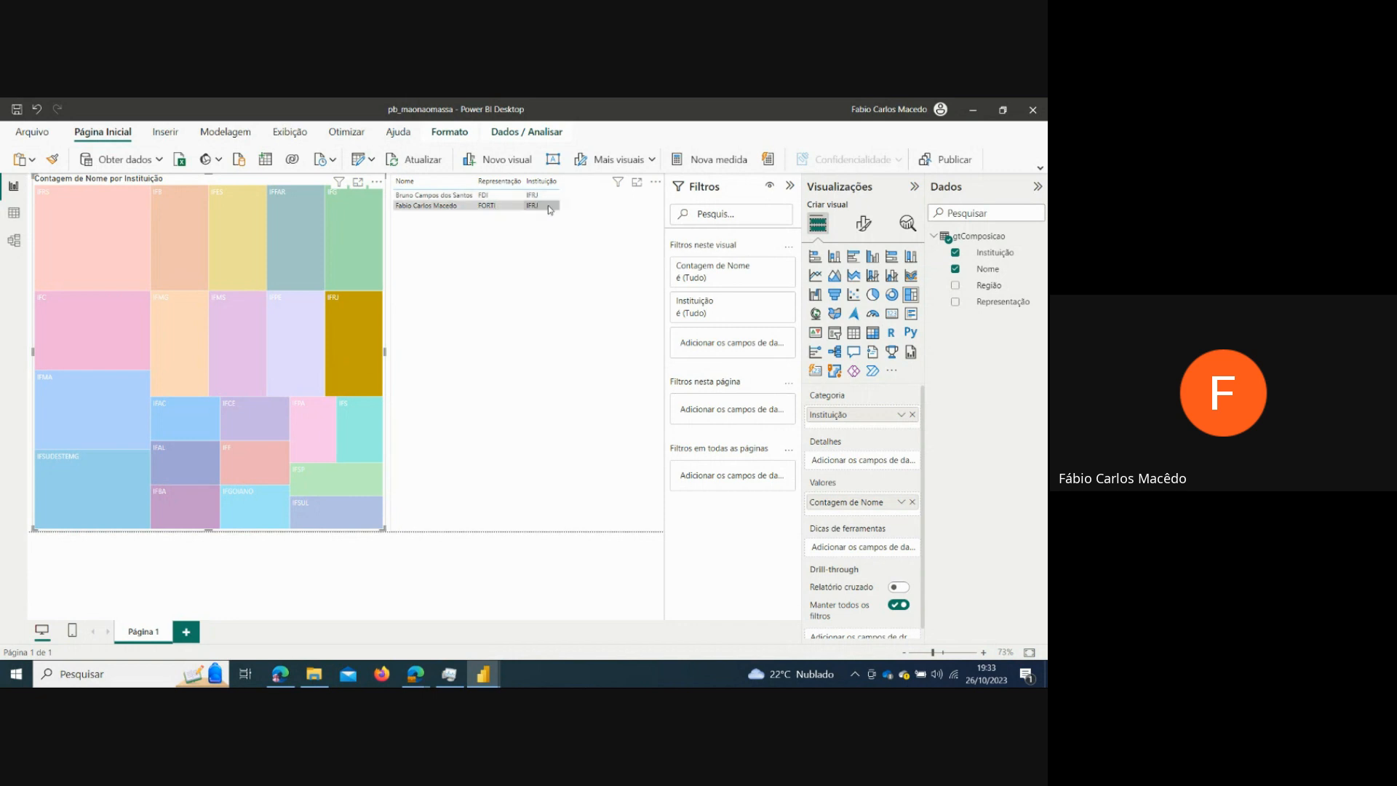
click(350, 372)
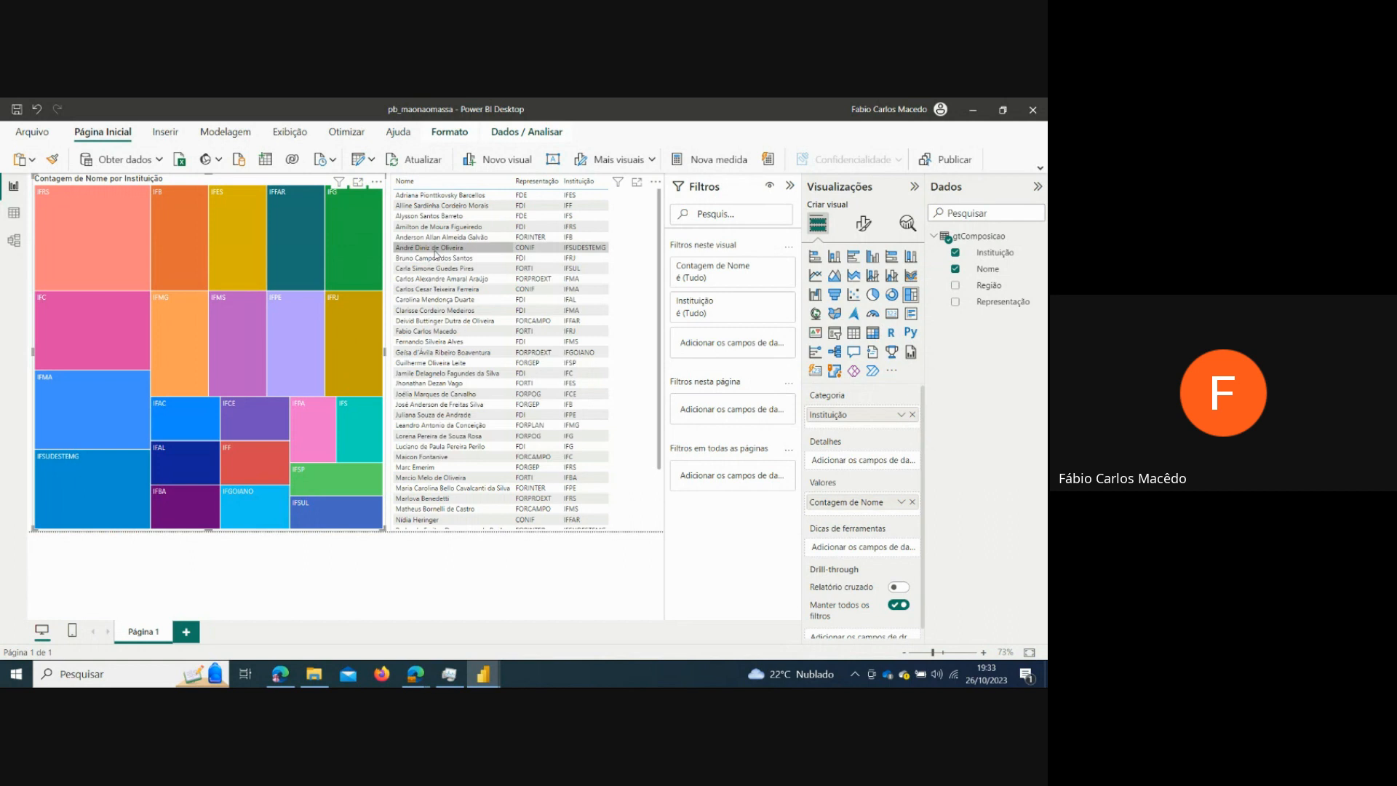
- Highlight the treemap from the table's first CONIF row of IFSUDESTEMG and its FORTI row of IFRJ, and filter the table by the IFPE tile
click(435, 254)
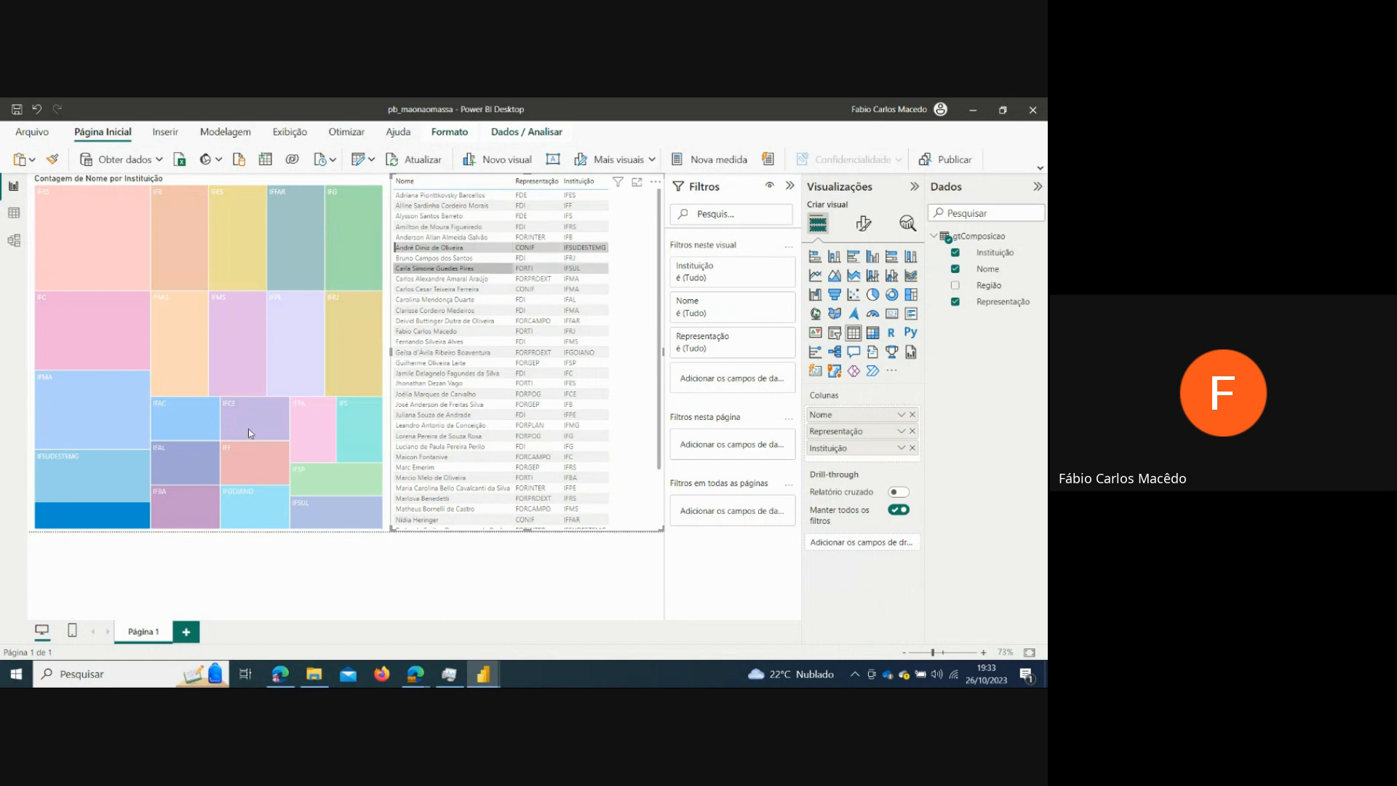
mouse_move(121, 521)
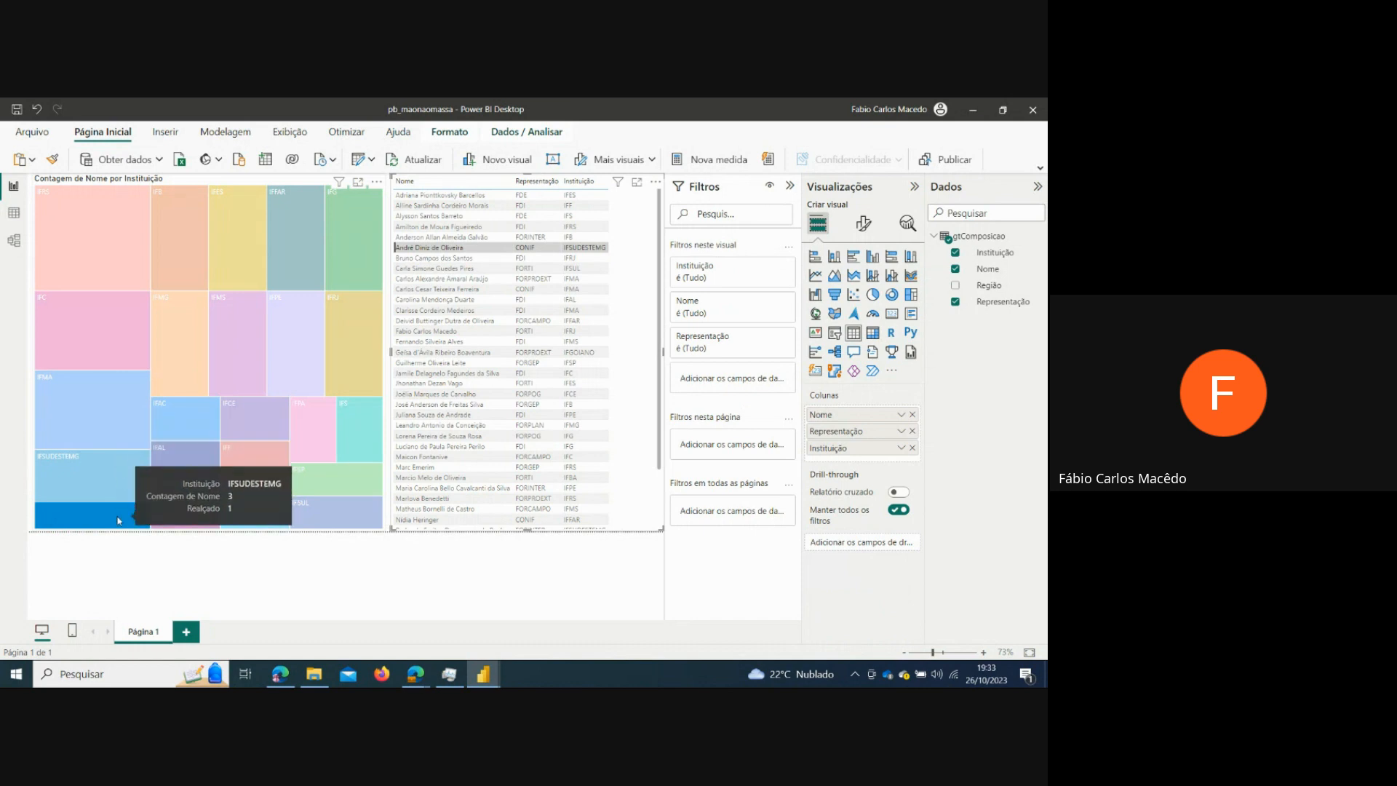
click(419, 332)
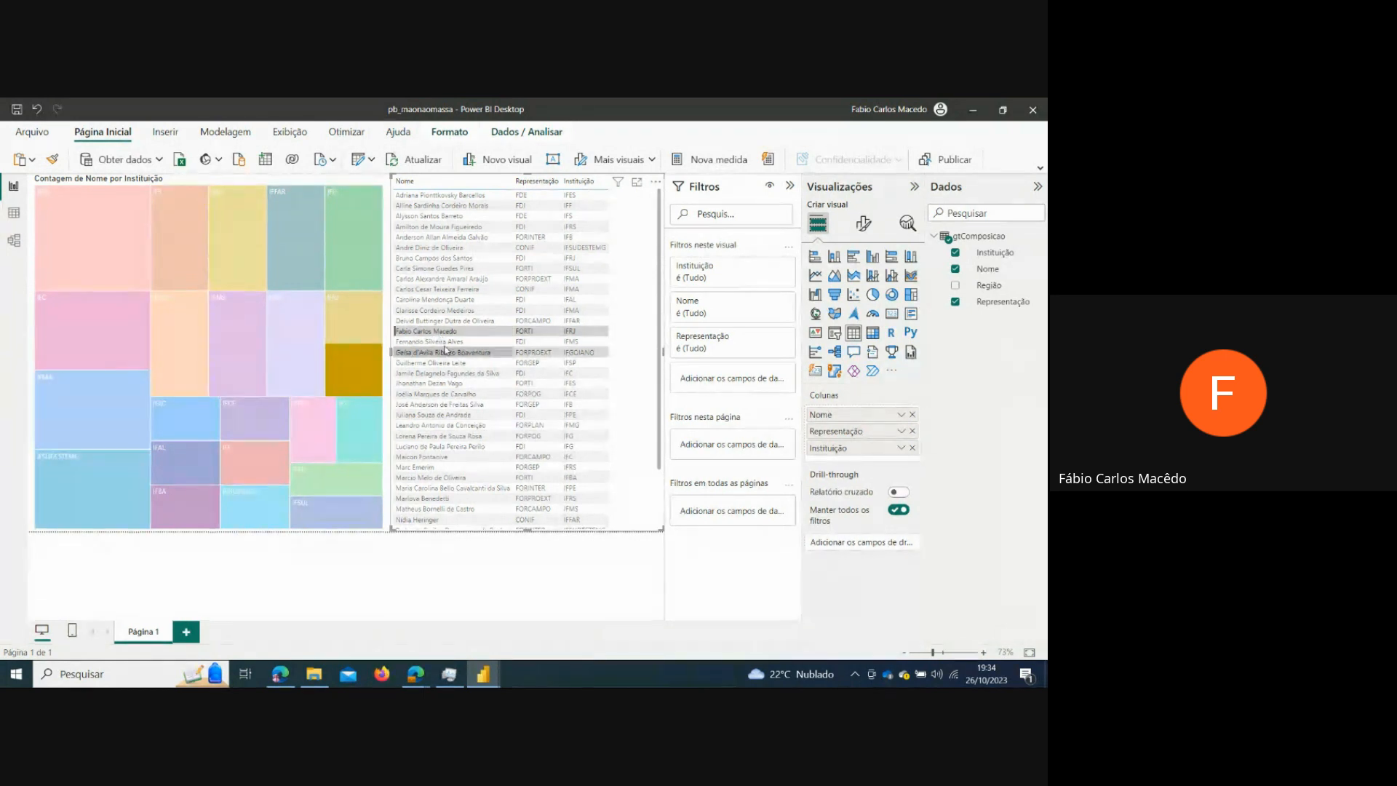
mouse_move(371, 348)
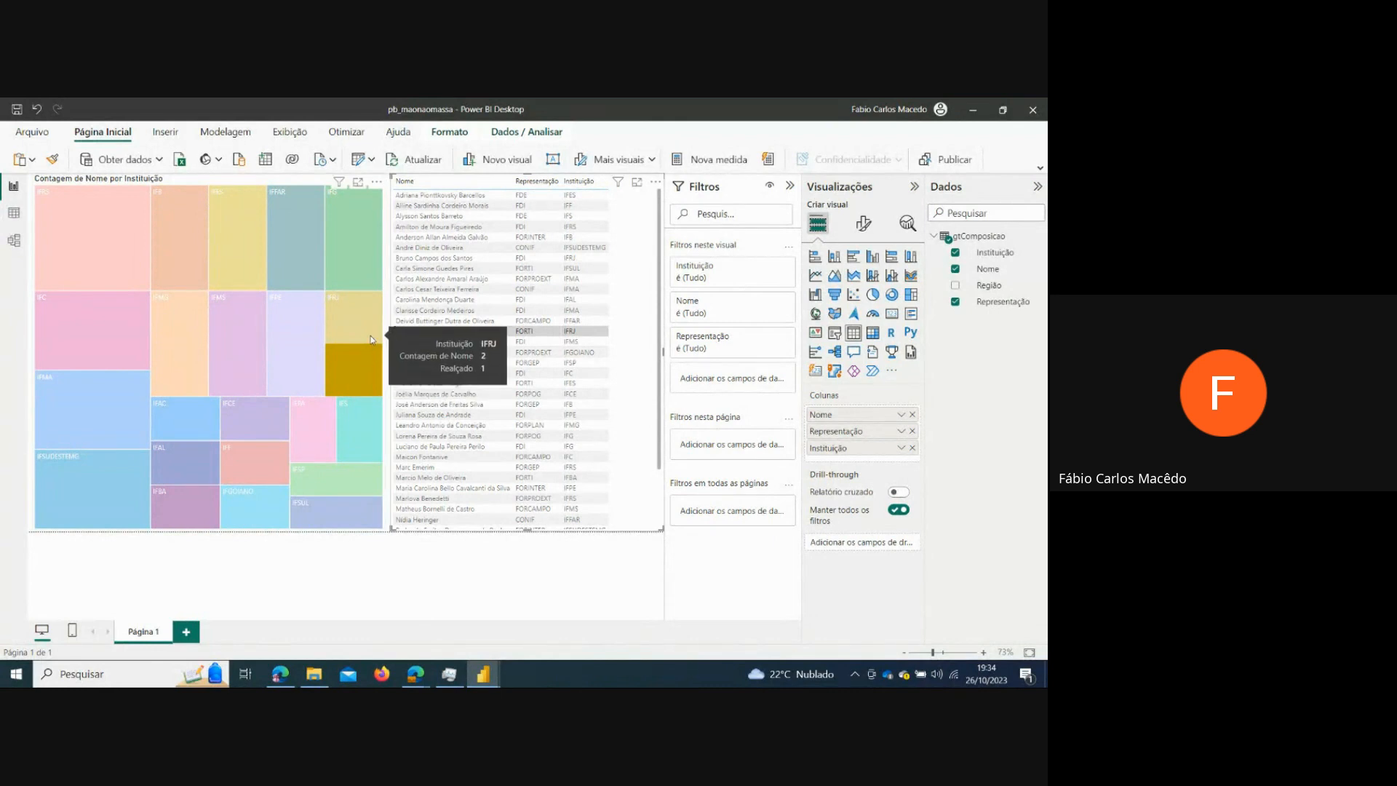
click(297, 340)
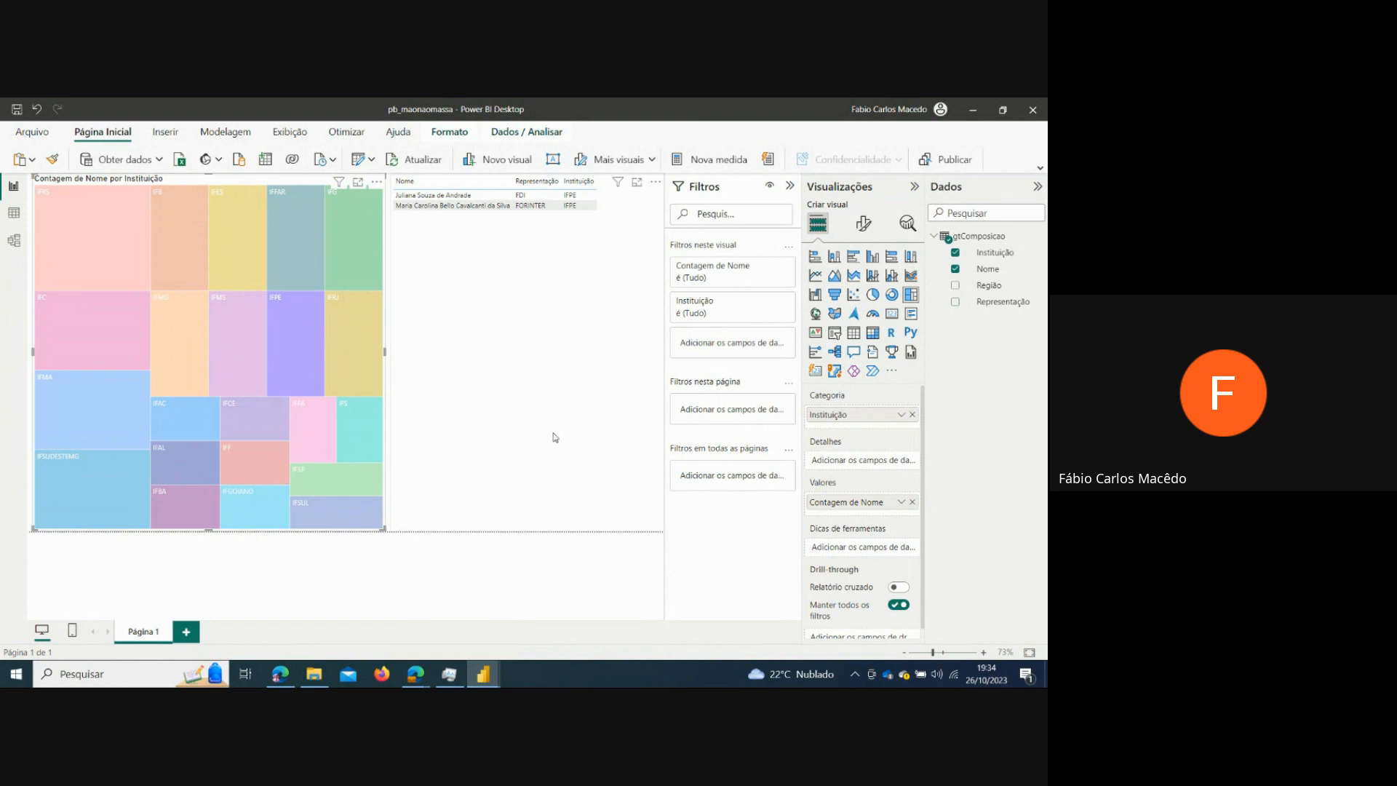
- Switch to the Mão na Massa presentation in Canva, check its current slide, and return to the Power BI report
mouse_move(422, 684)
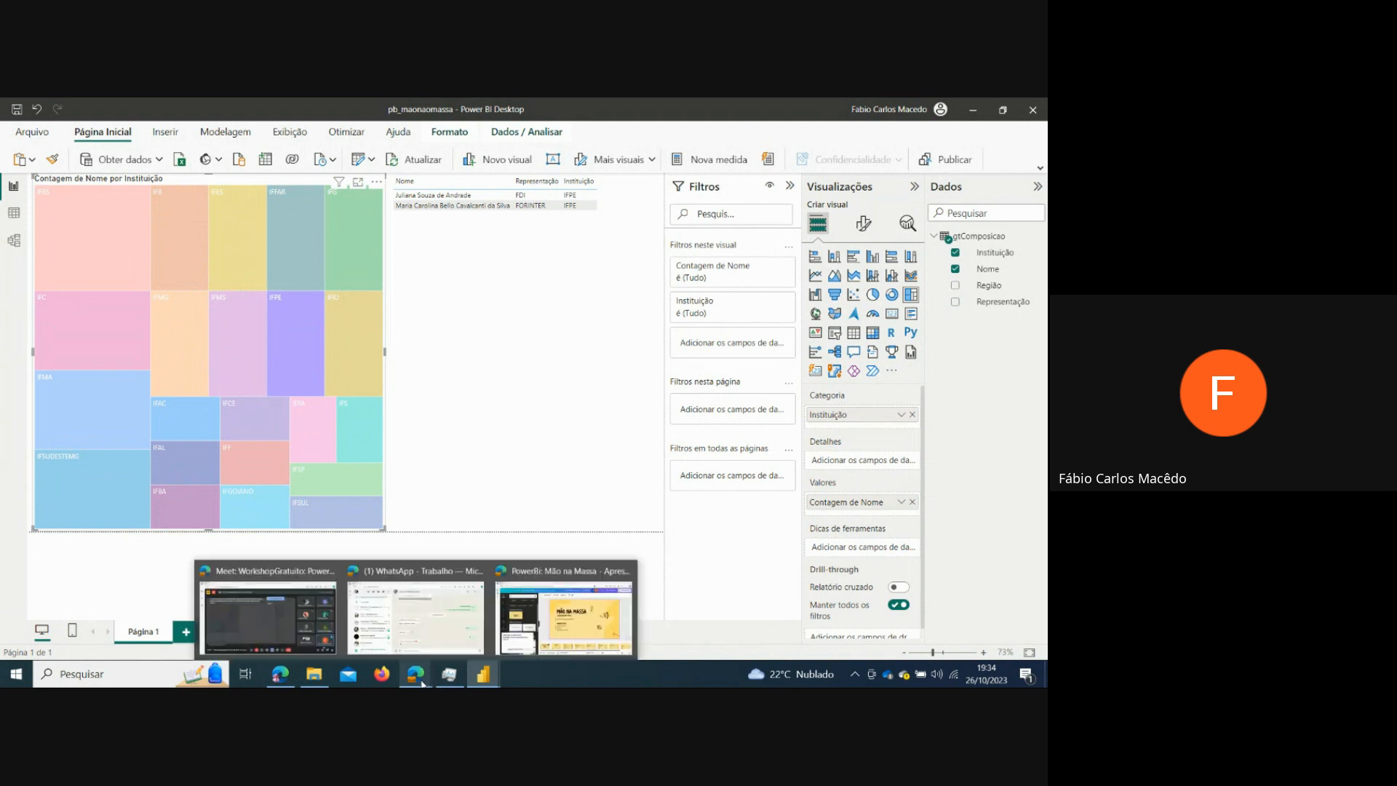
click(588, 627)
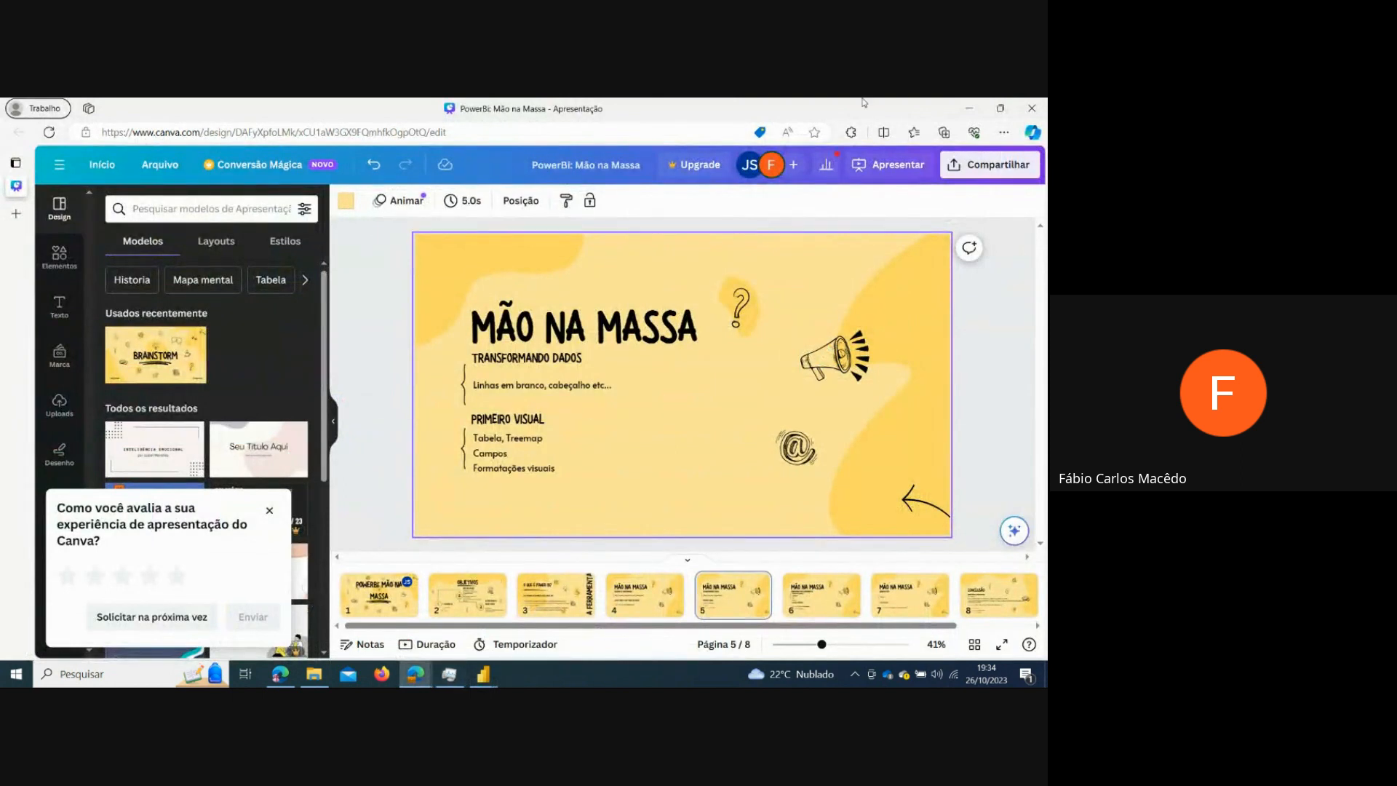
click(966, 112)
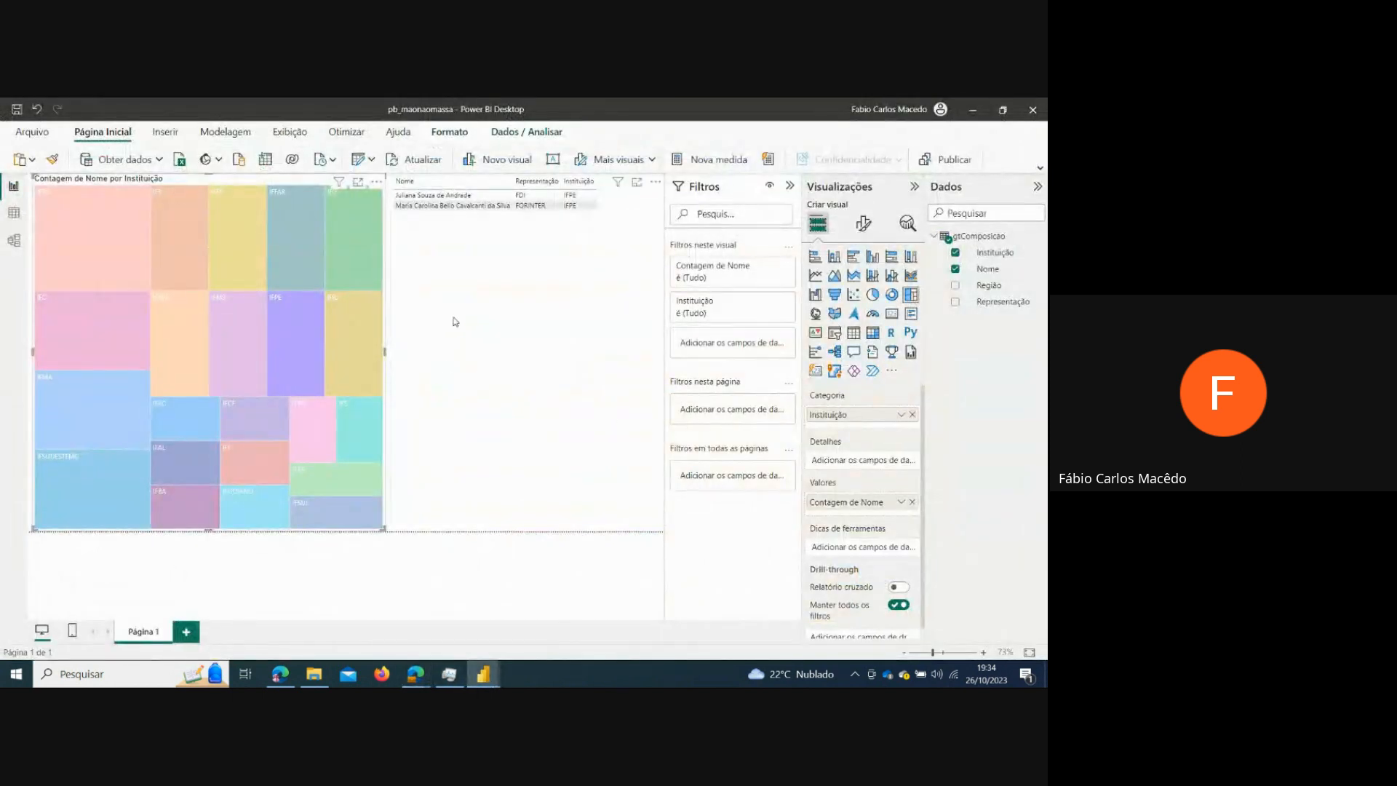
- Clear the treemap's IFPE selection and inspect the IFG tile
click(465, 306)
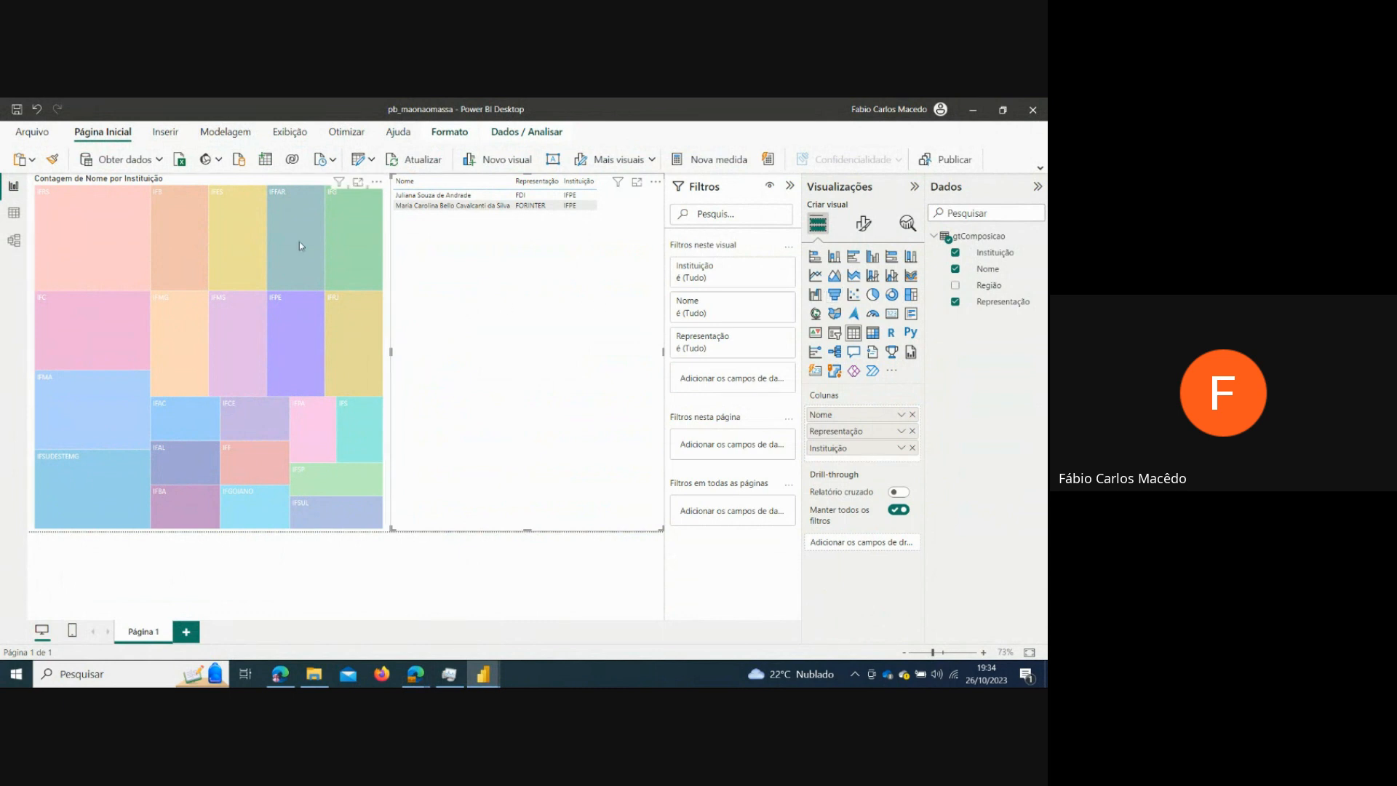
click(282, 183)
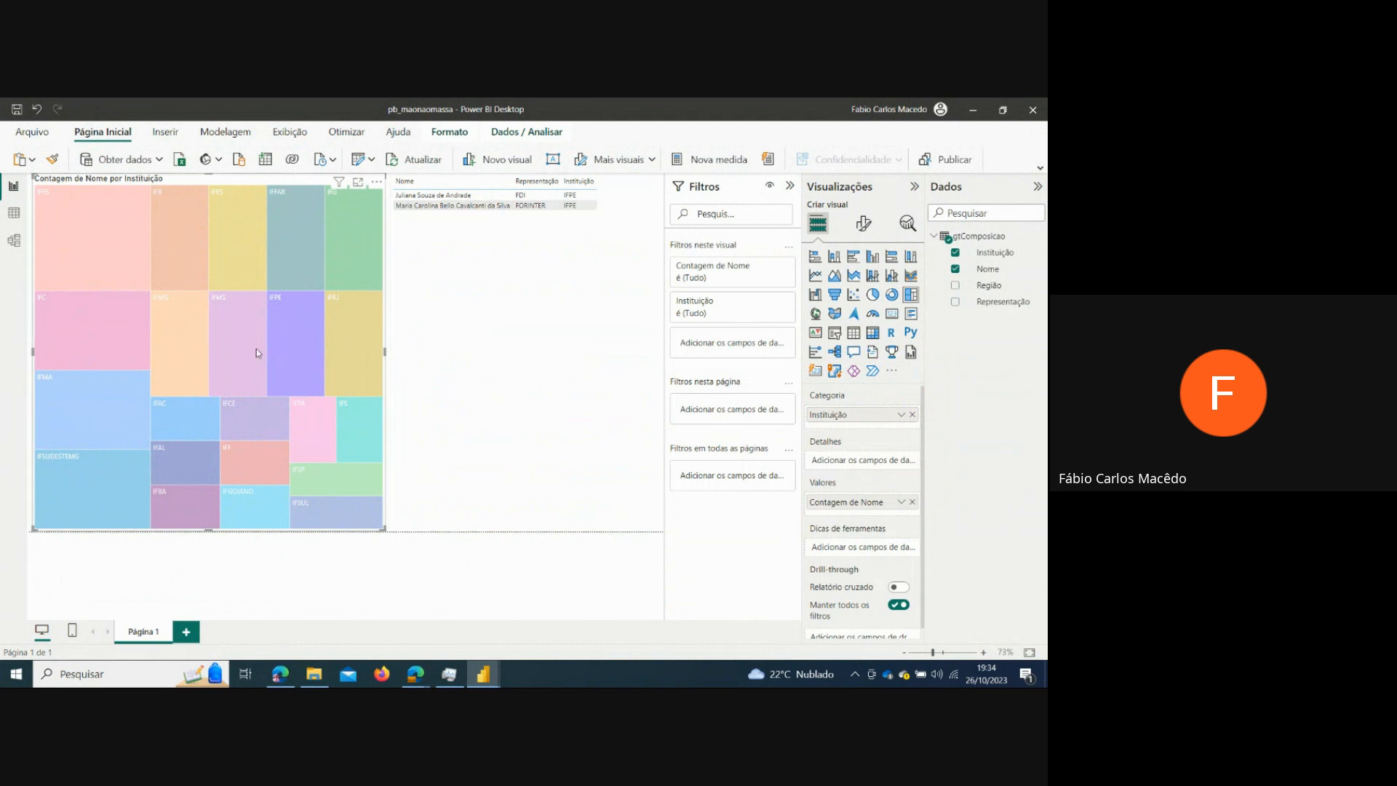
click(294, 350)
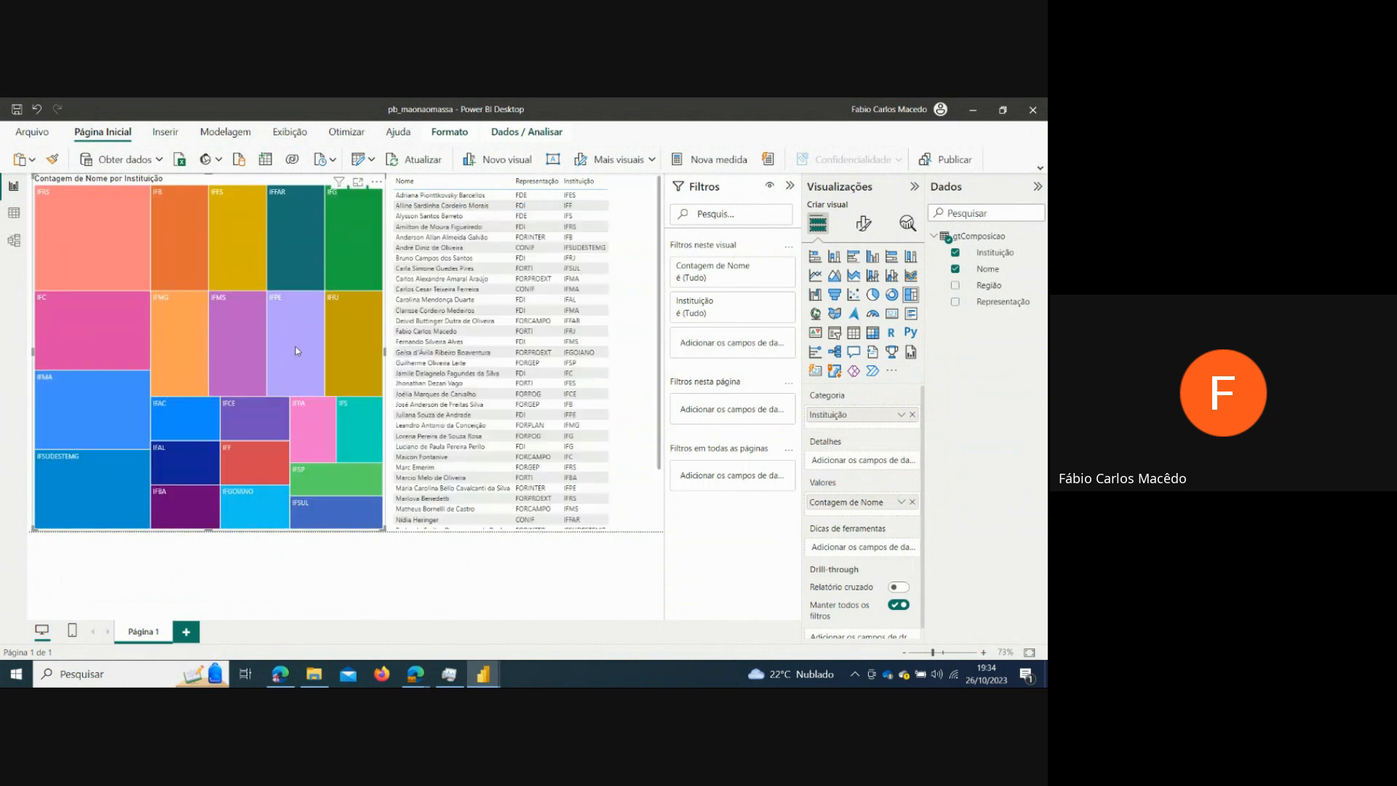
mouse_move(339, 286)
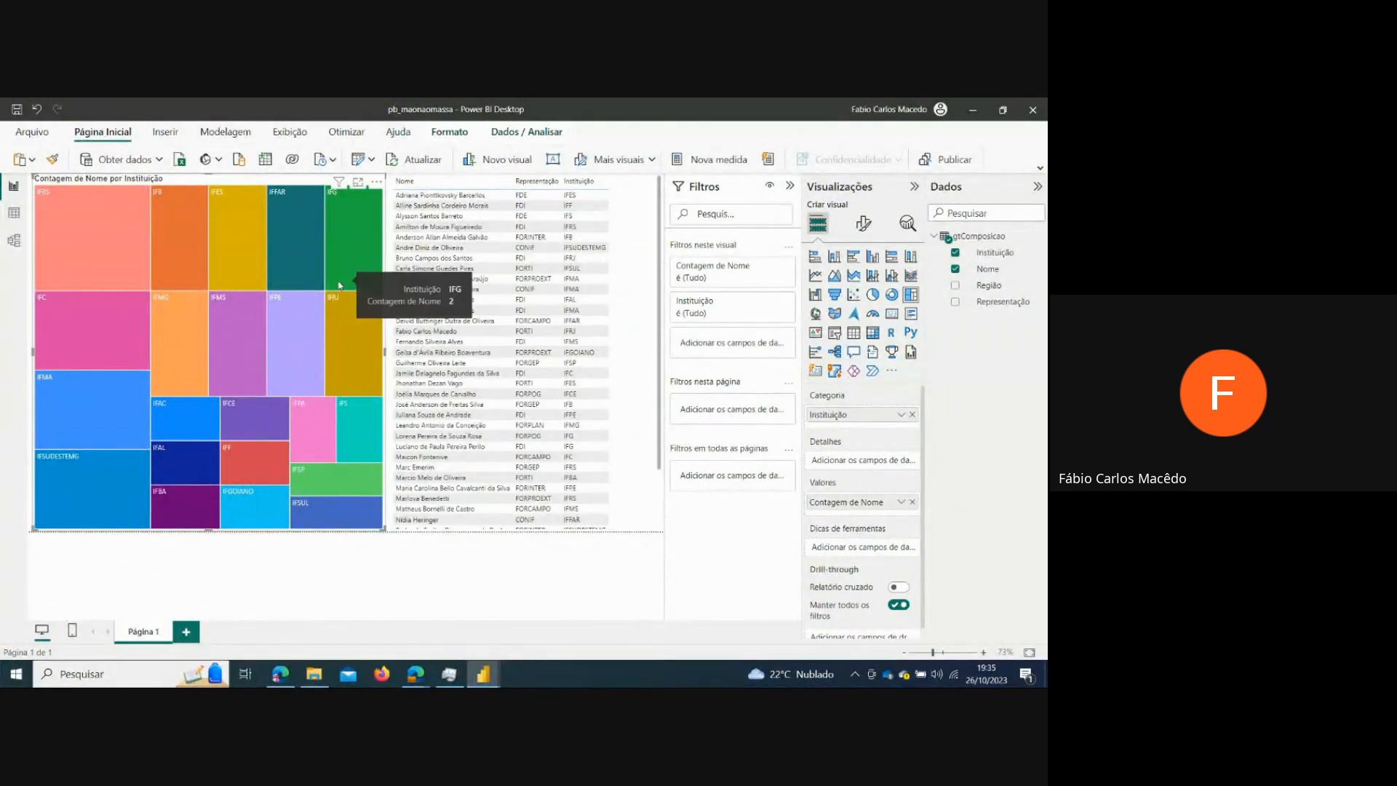
mouse_move(97, 195)
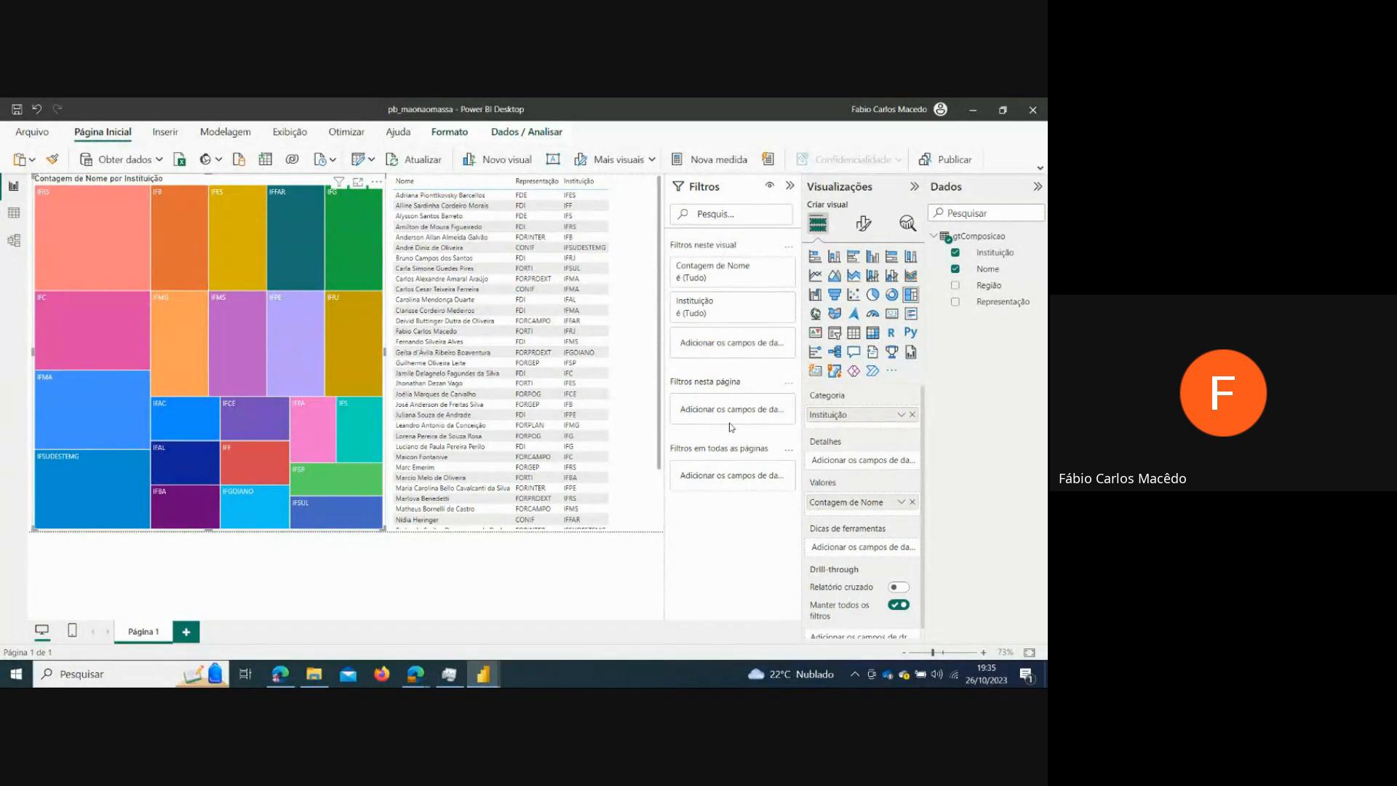
- Turn on the treemap's legend and review the colours assigned to each institution
click(860, 229)
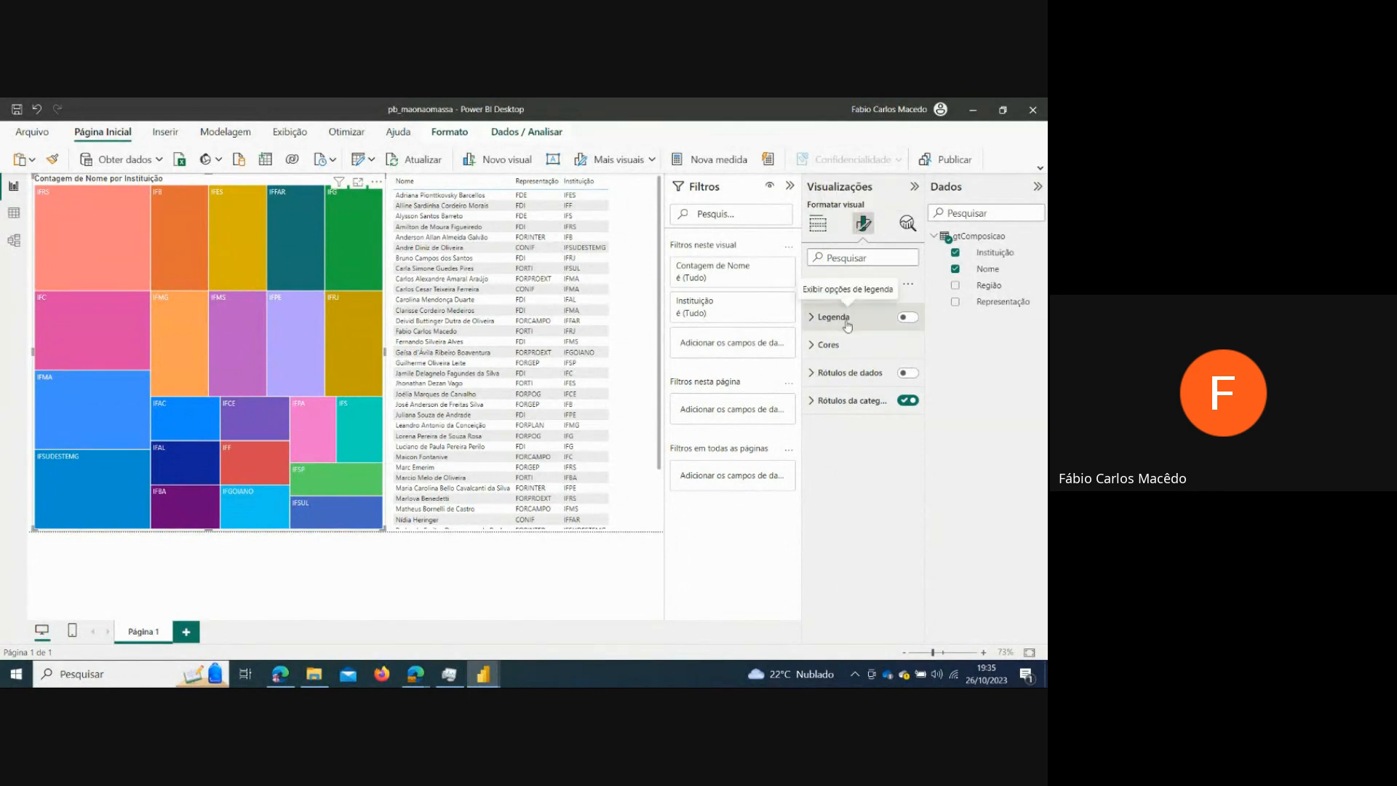
click(906, 318)
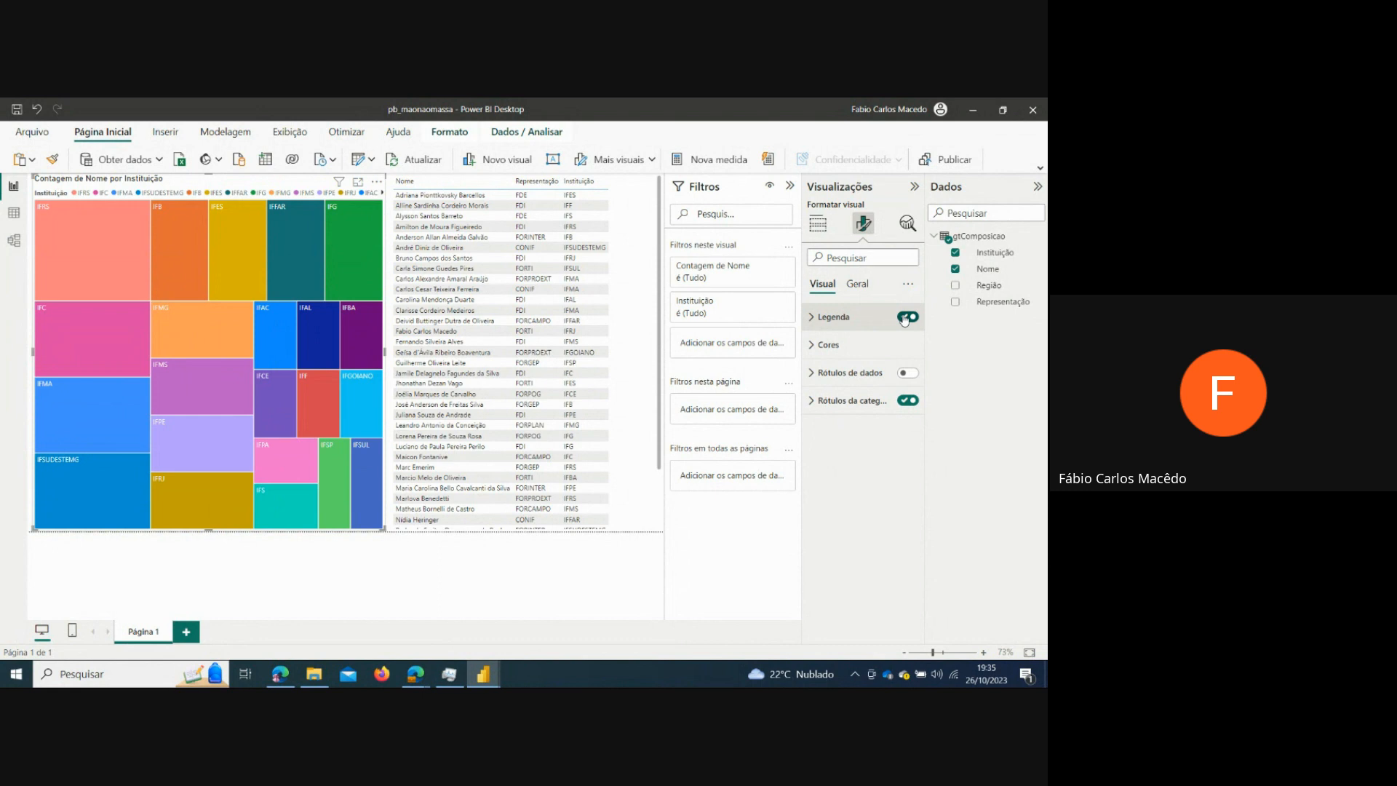
click(814, 347)
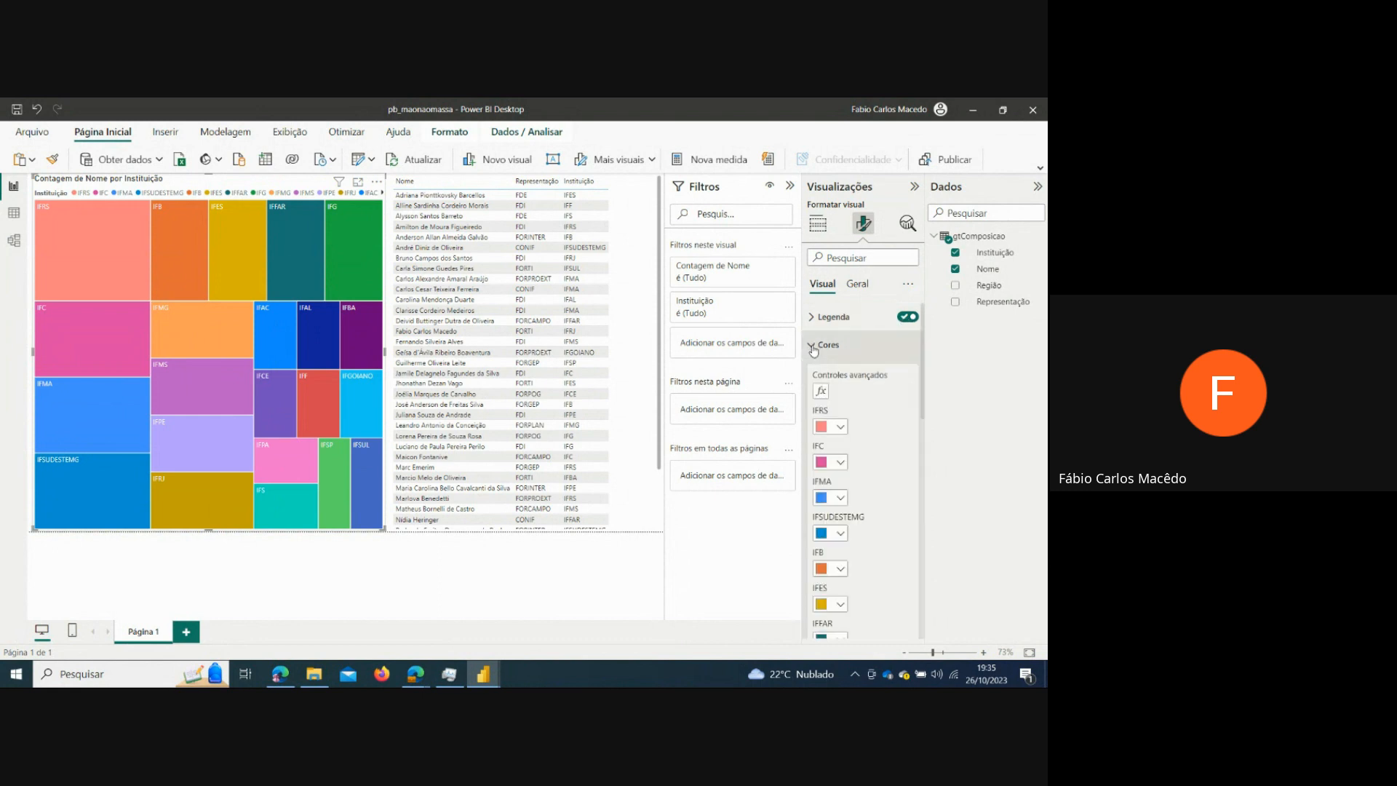
scroll(859, 442, down, 5)
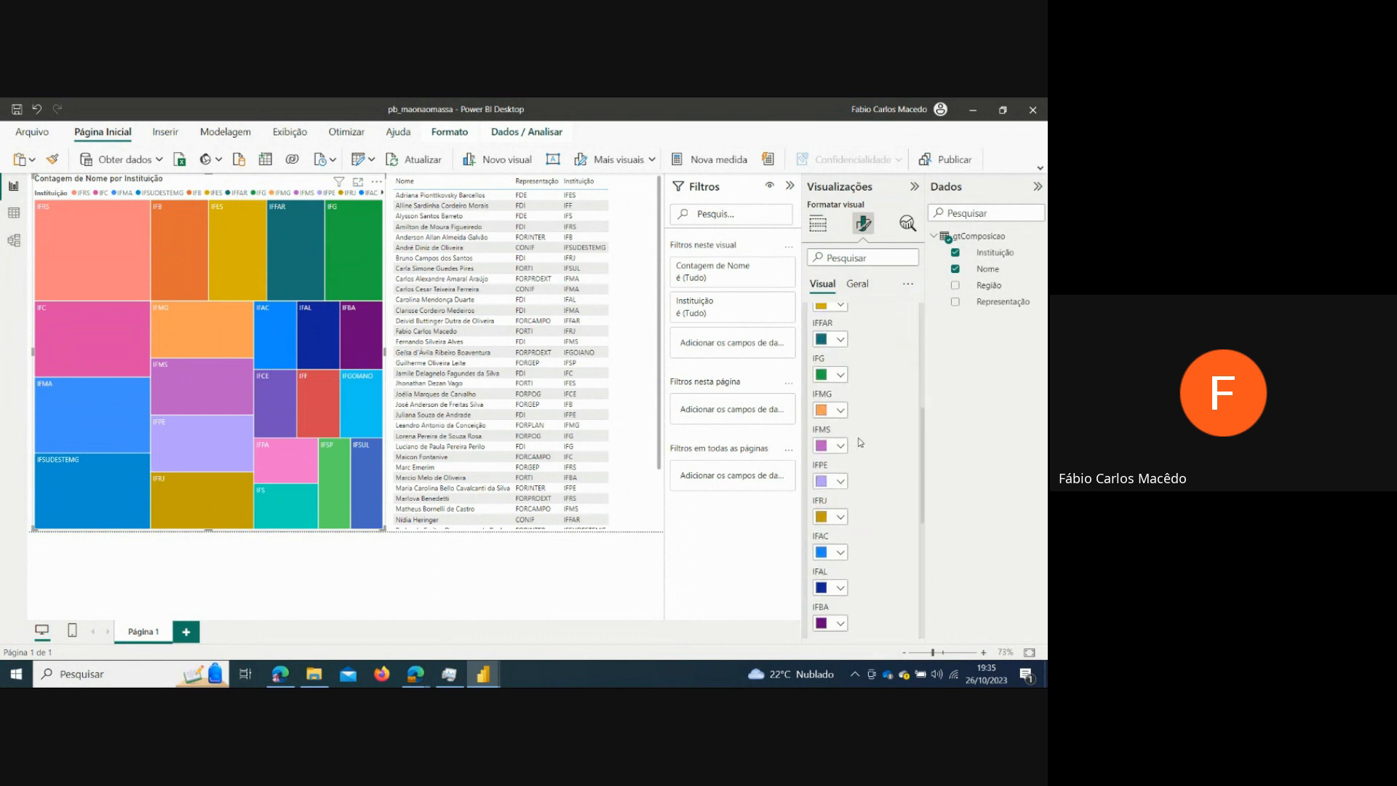
scroll(861, 442, down, 4)
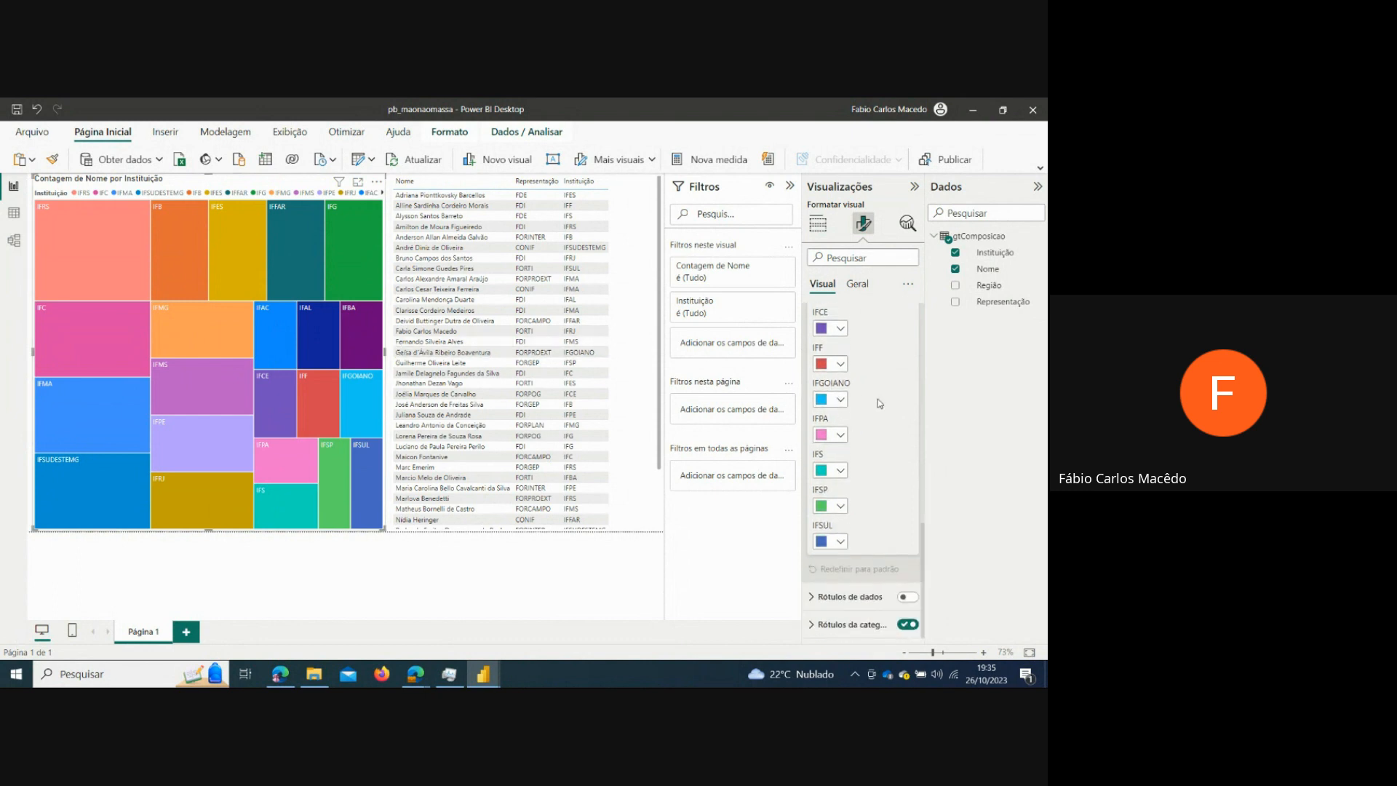
scroll(881, 403, up, 8)
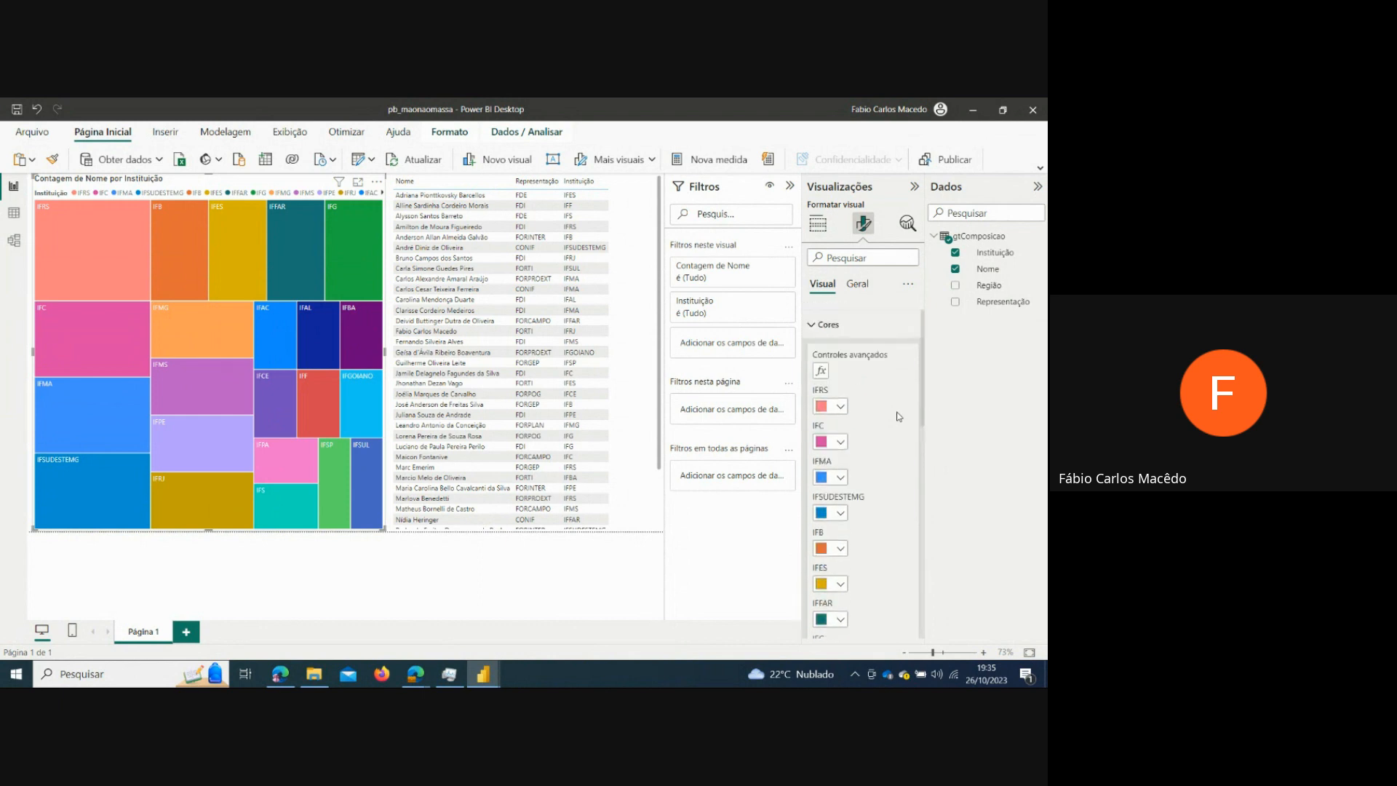
scroll(899, 416, up, 2)
click(826, 344)
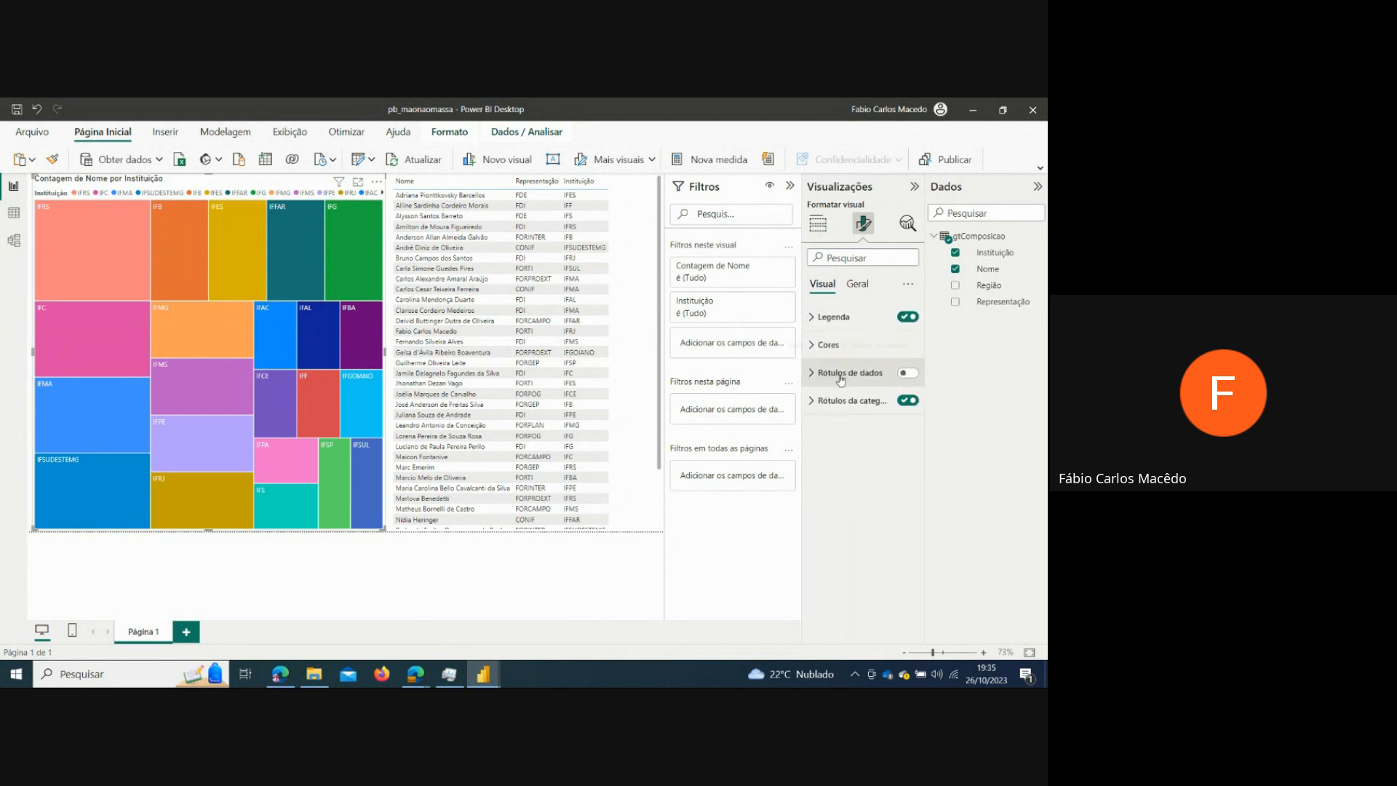
- Try data labels on the treemap, view their value options, and turn them off again
click(905, 374)
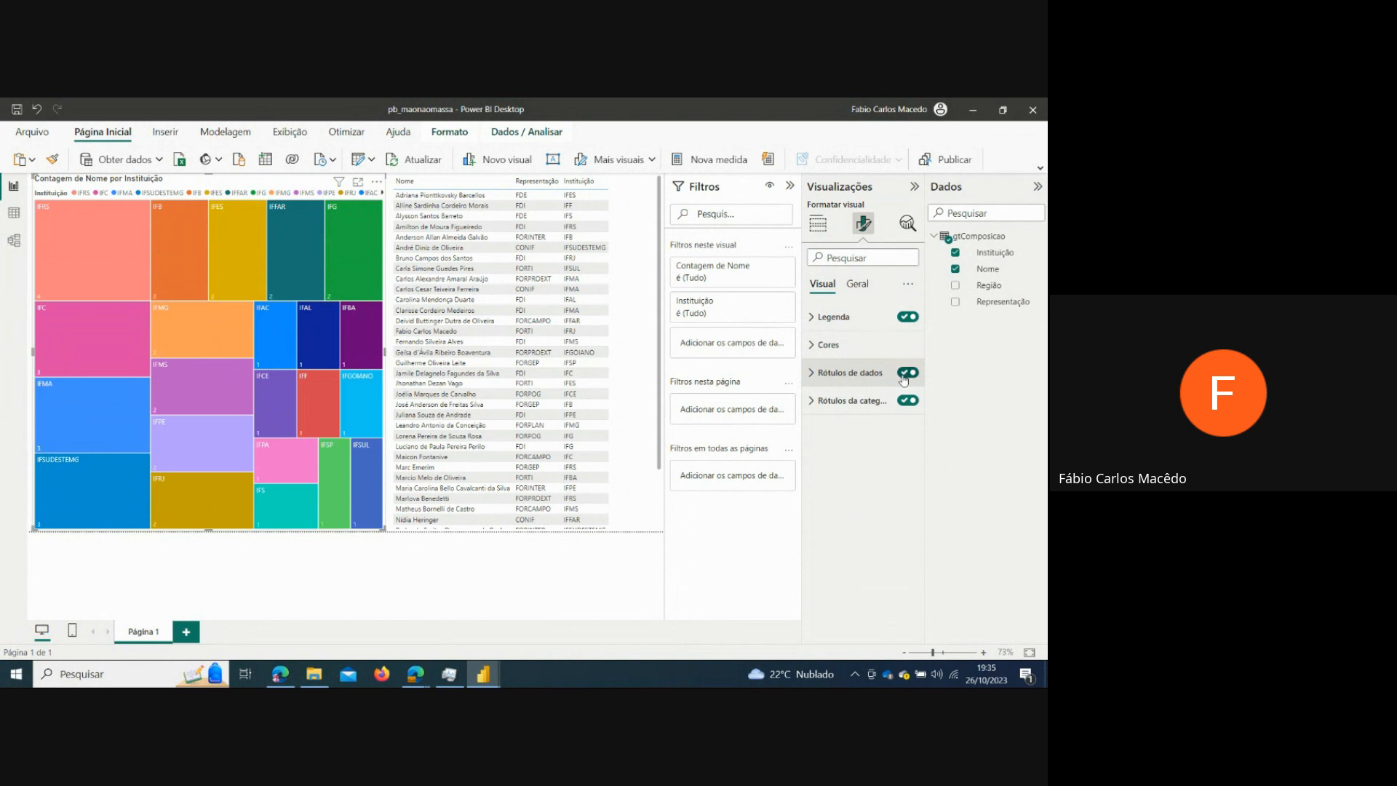
click(853, 379)
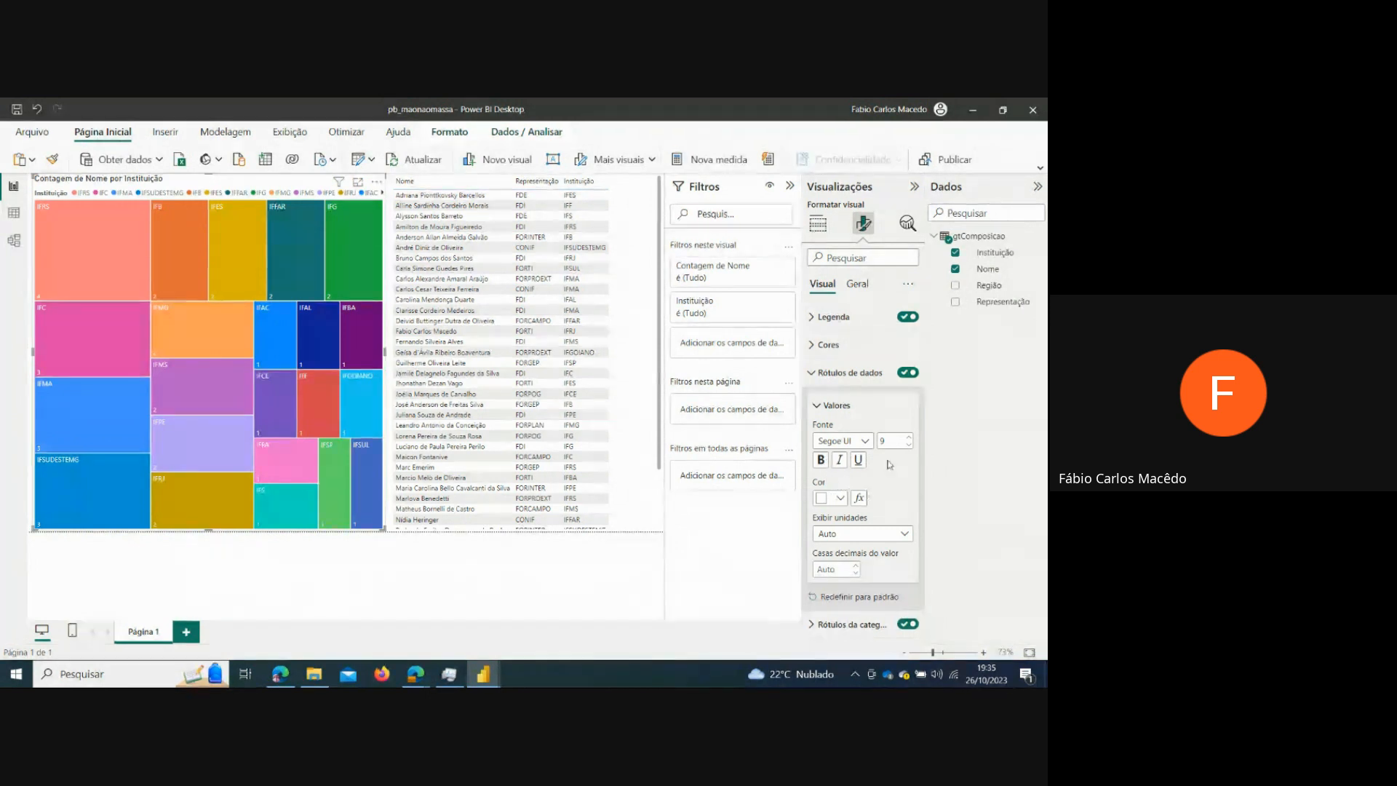
click(907, 374)
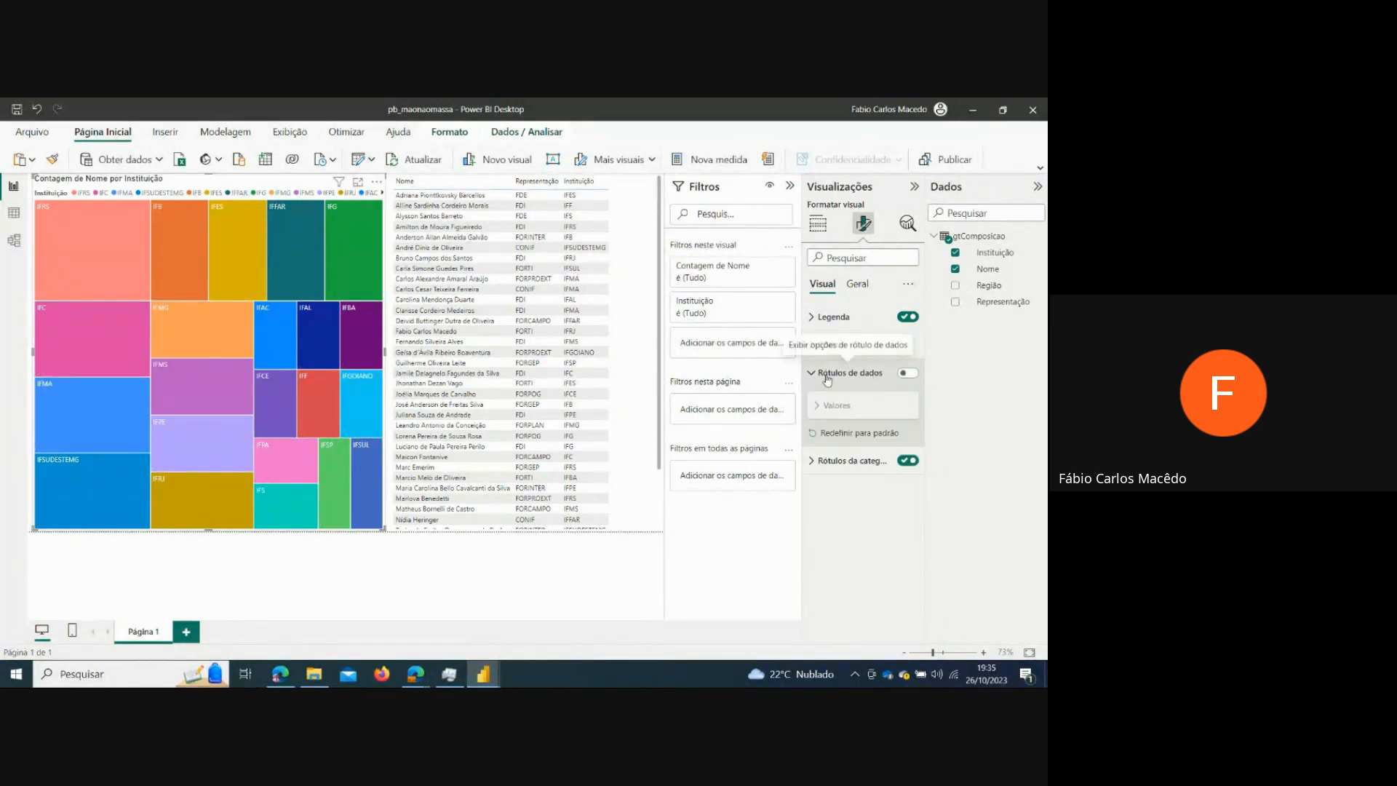
- Format the treemap's category labels as bold and italic
click(830, 460)
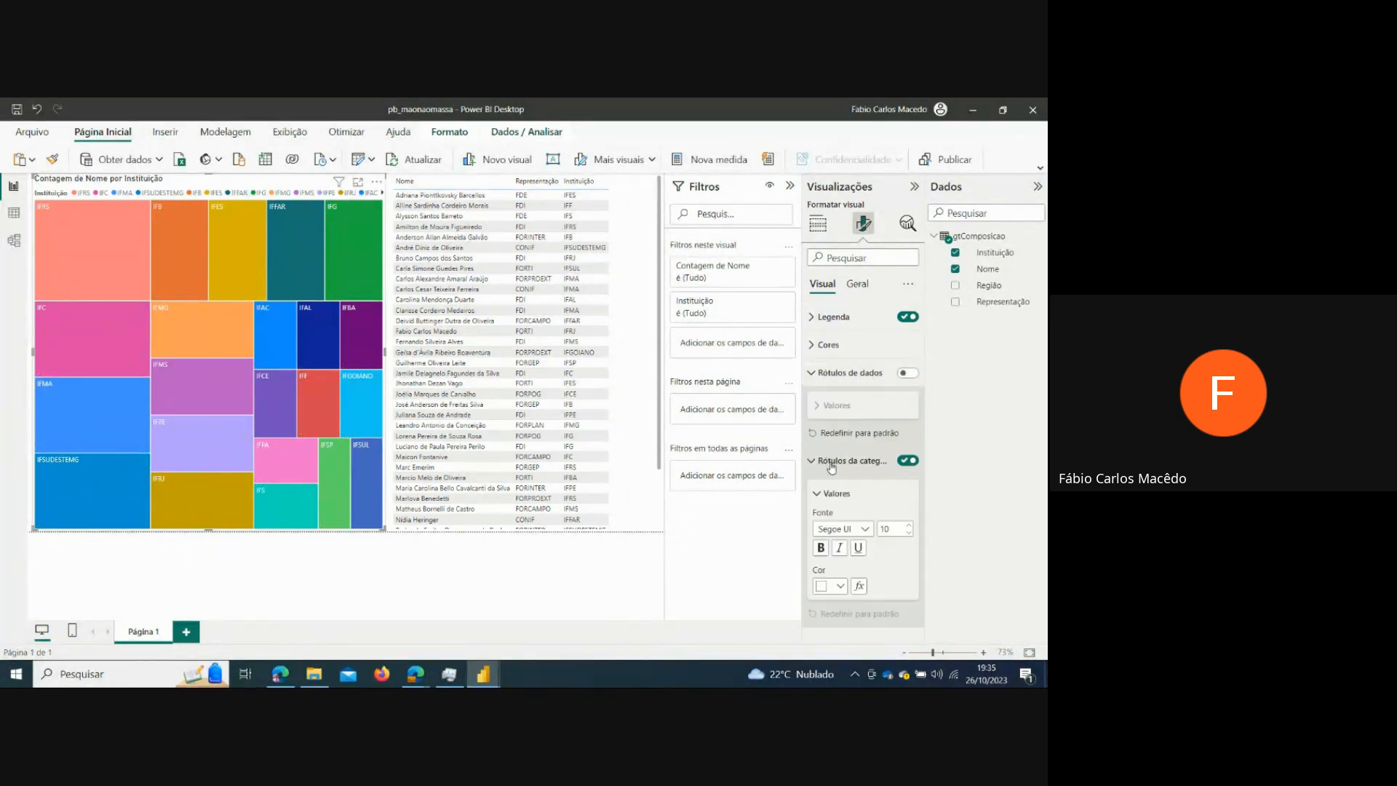
click(820, 550)
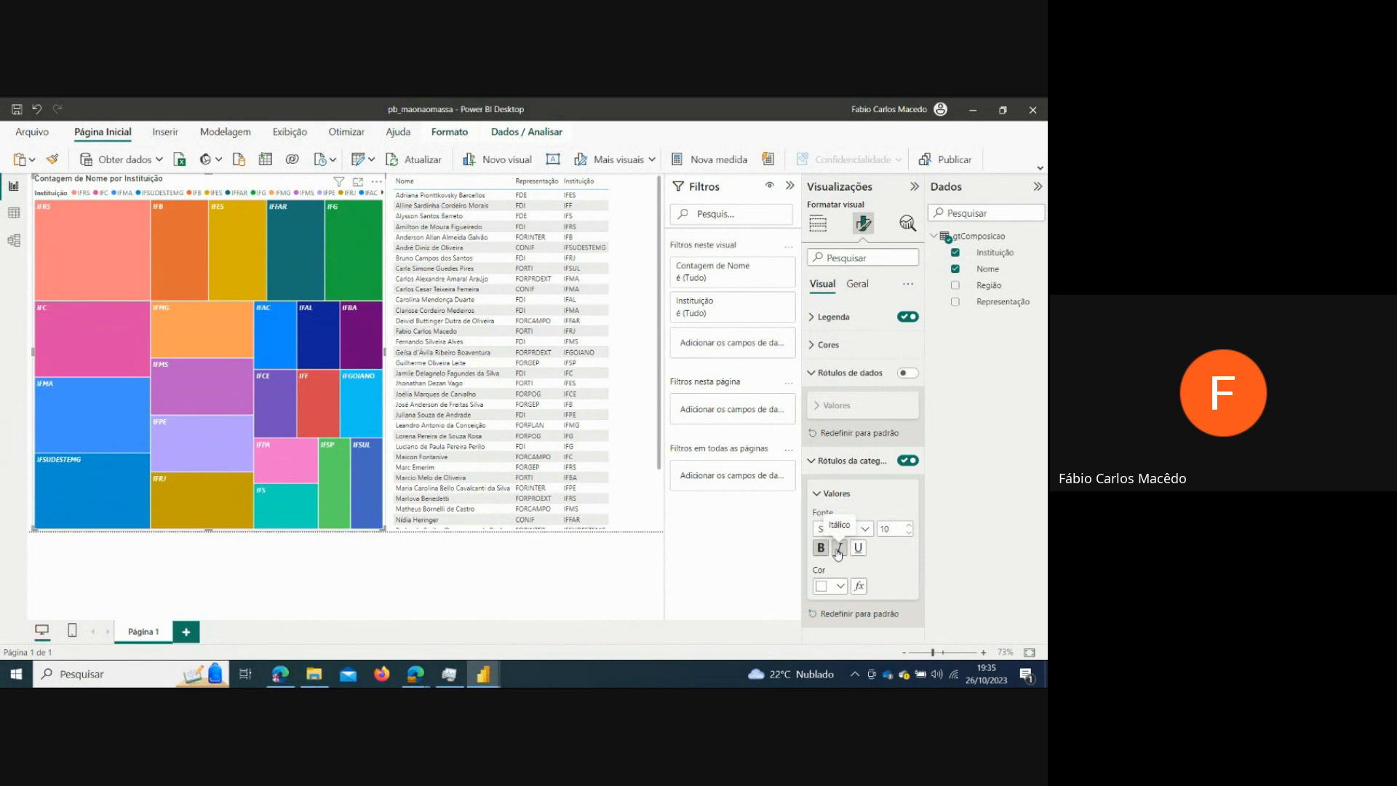
click(838, 550)
click(822, 373)
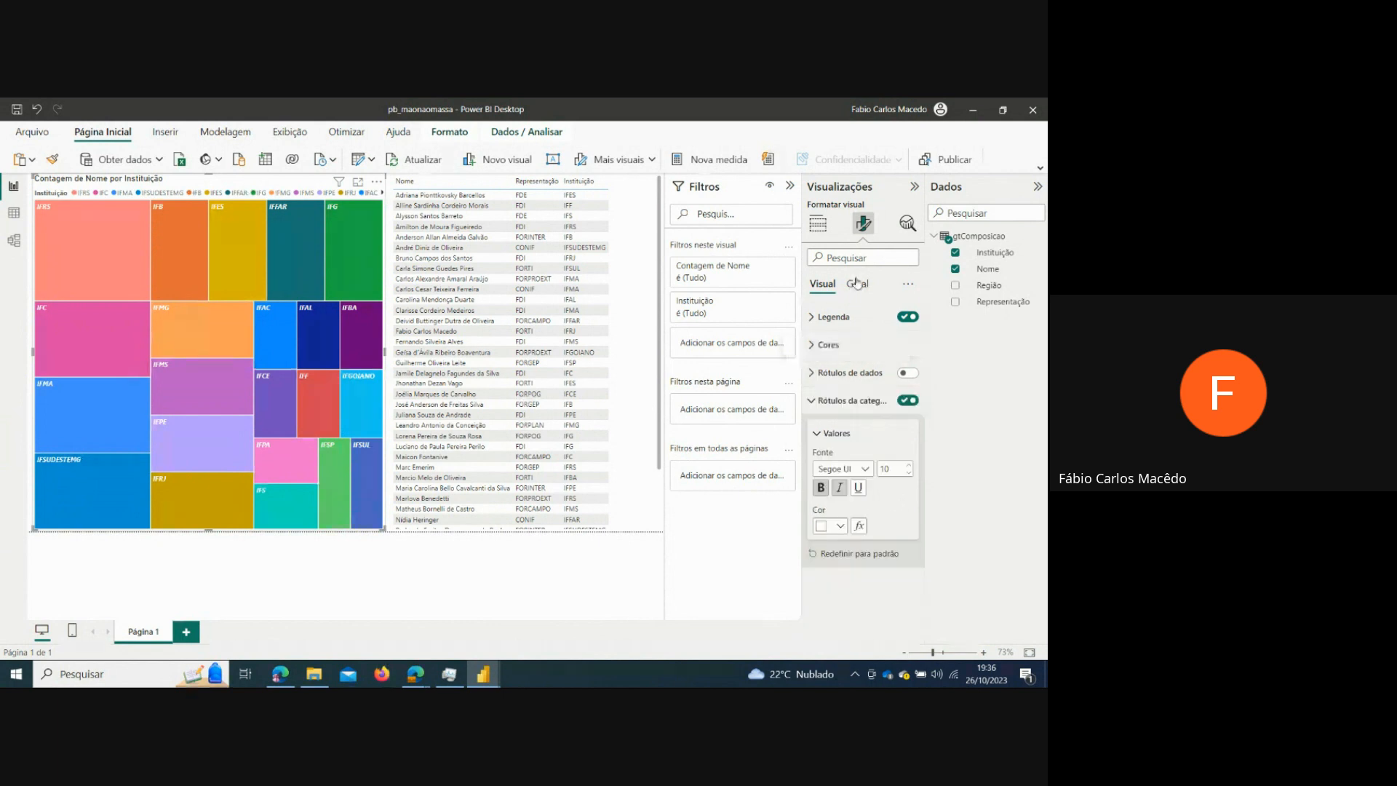
- Review the treemap's height and width in its general size properties
click(859, 283)
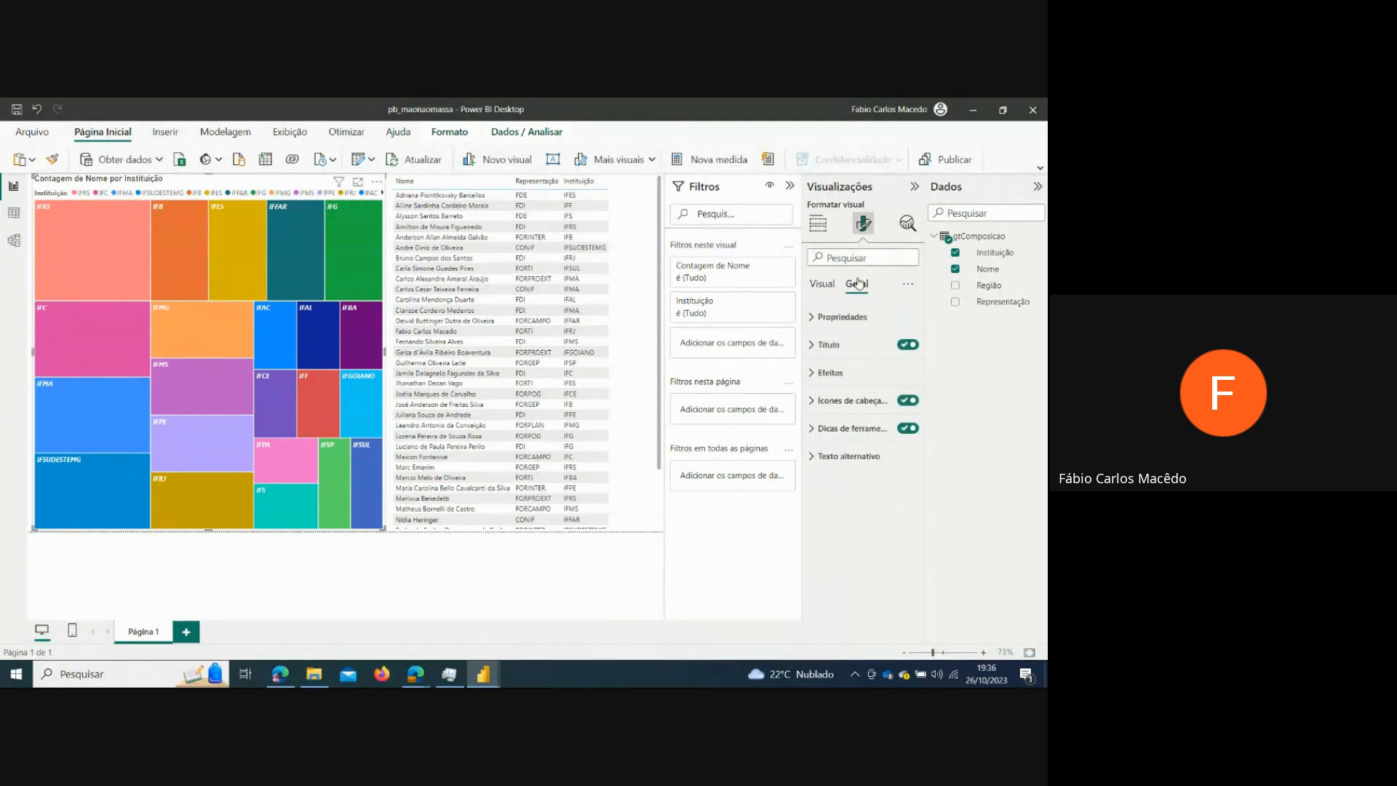
click(849, 323)
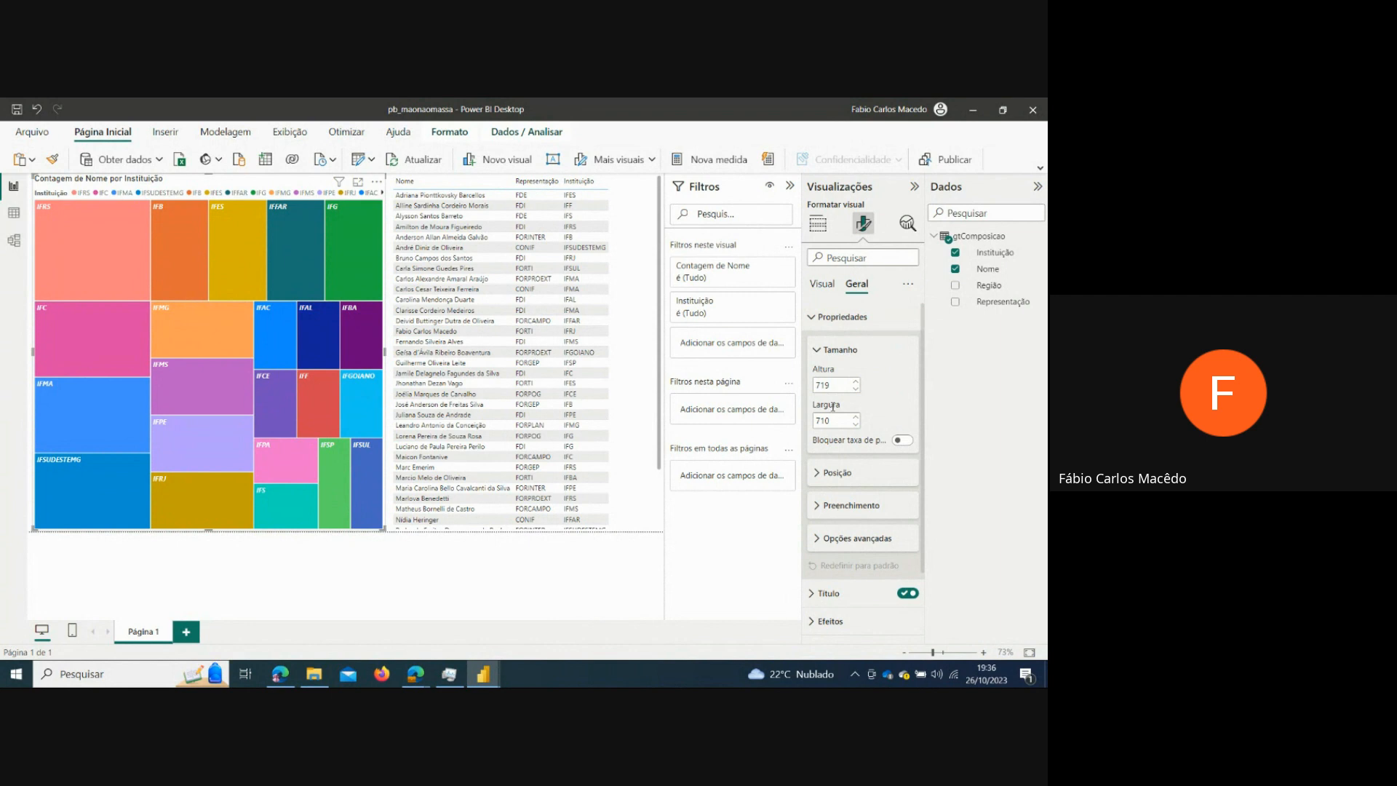
click(838, 351)
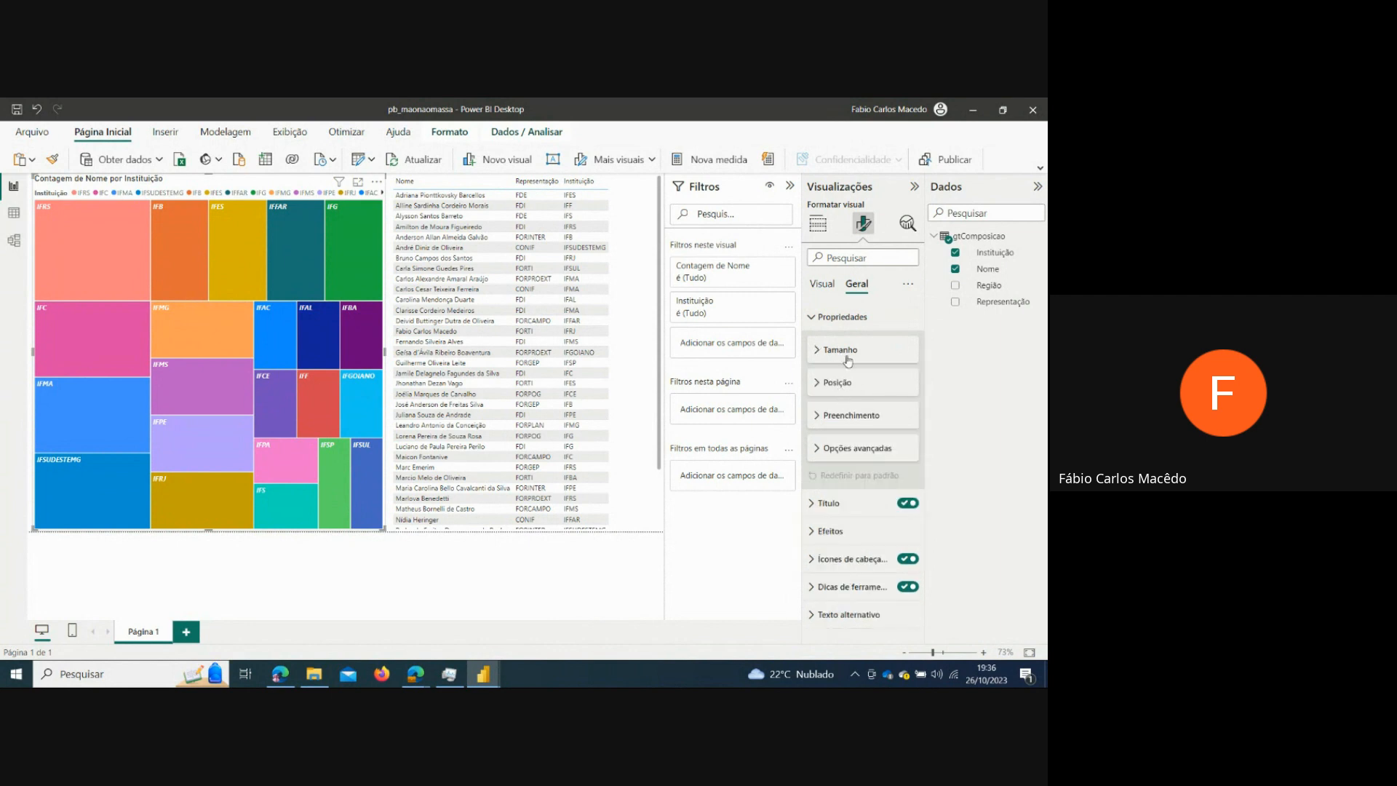
- Change the treemap's title to "Membros do GT por Instituto" and make it bold
click(848, 508)
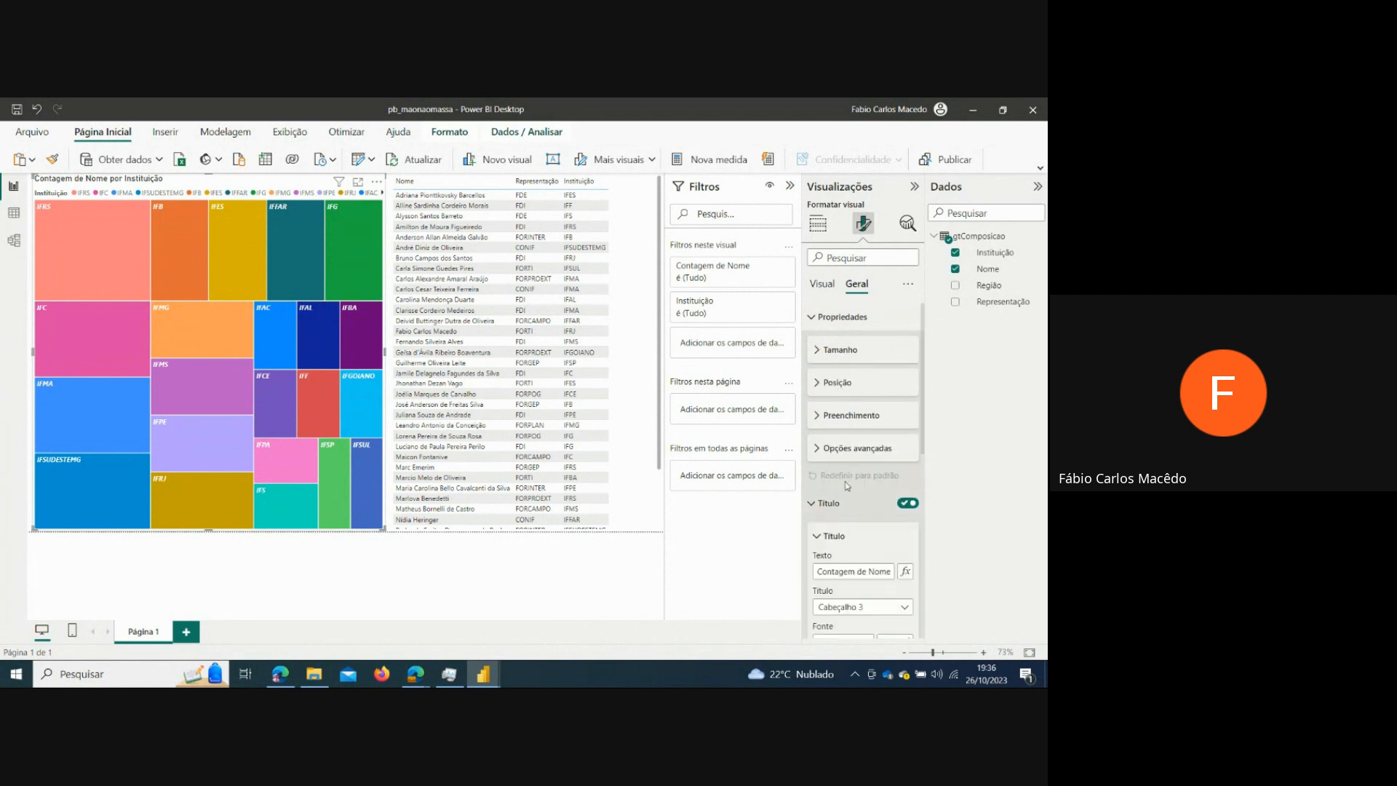
click(847, 572)
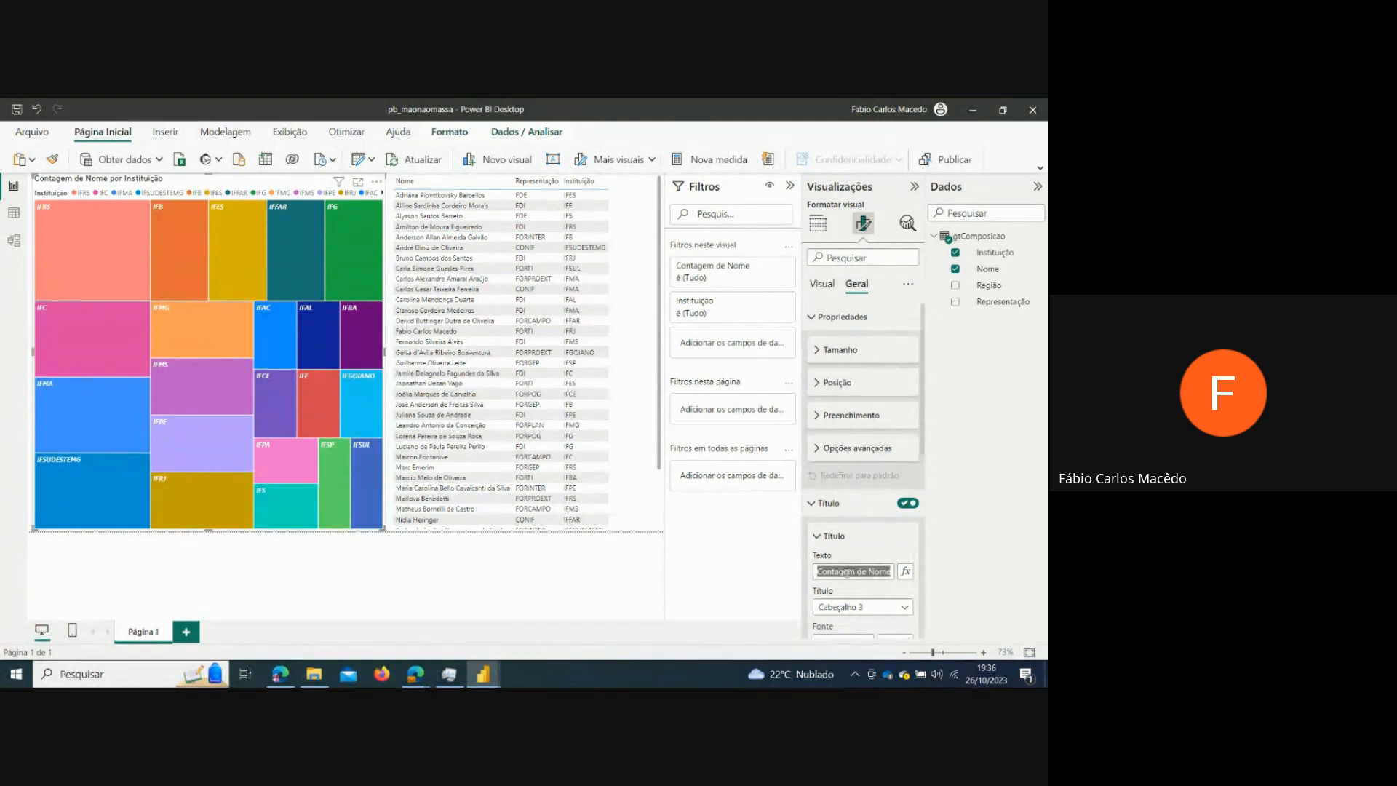
key(BackSpace)
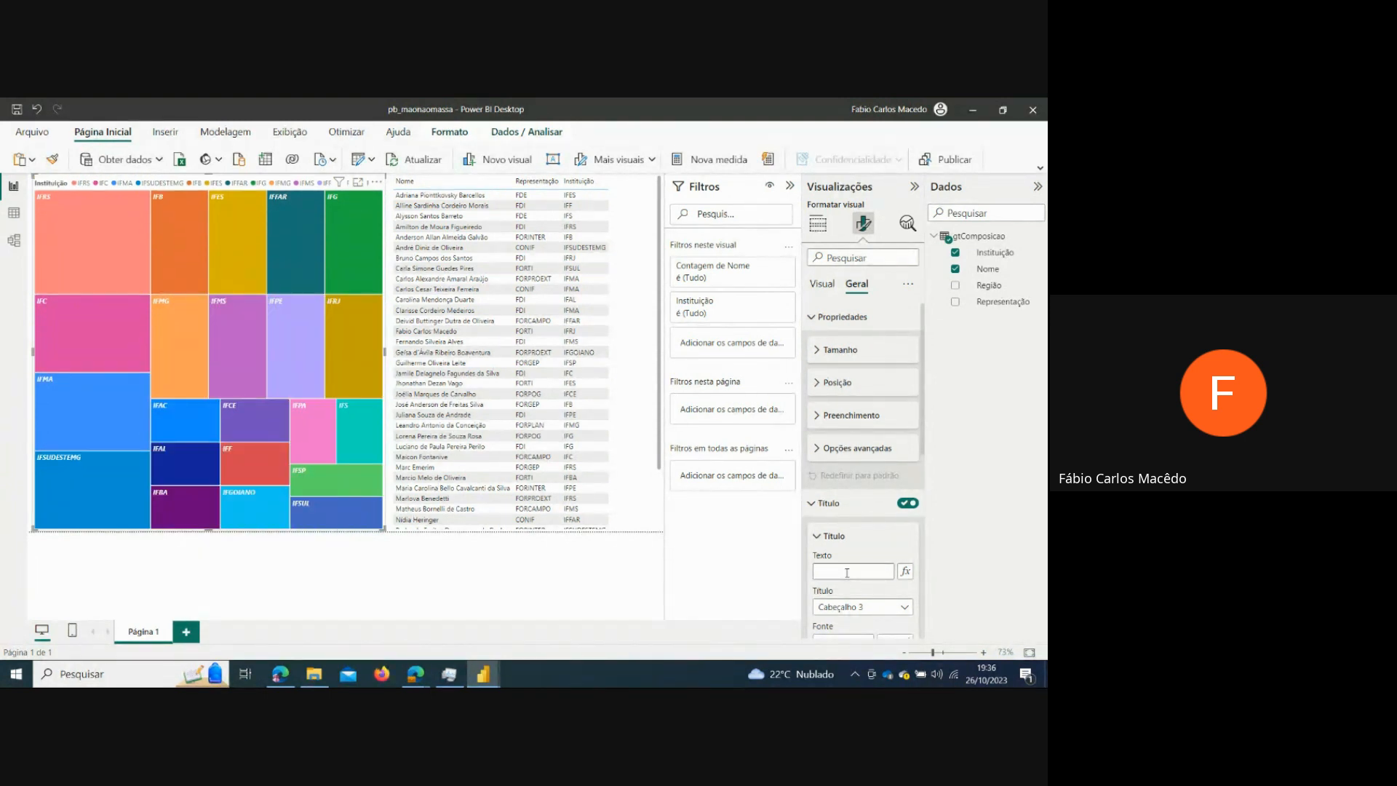
text(Membros do GT por In)
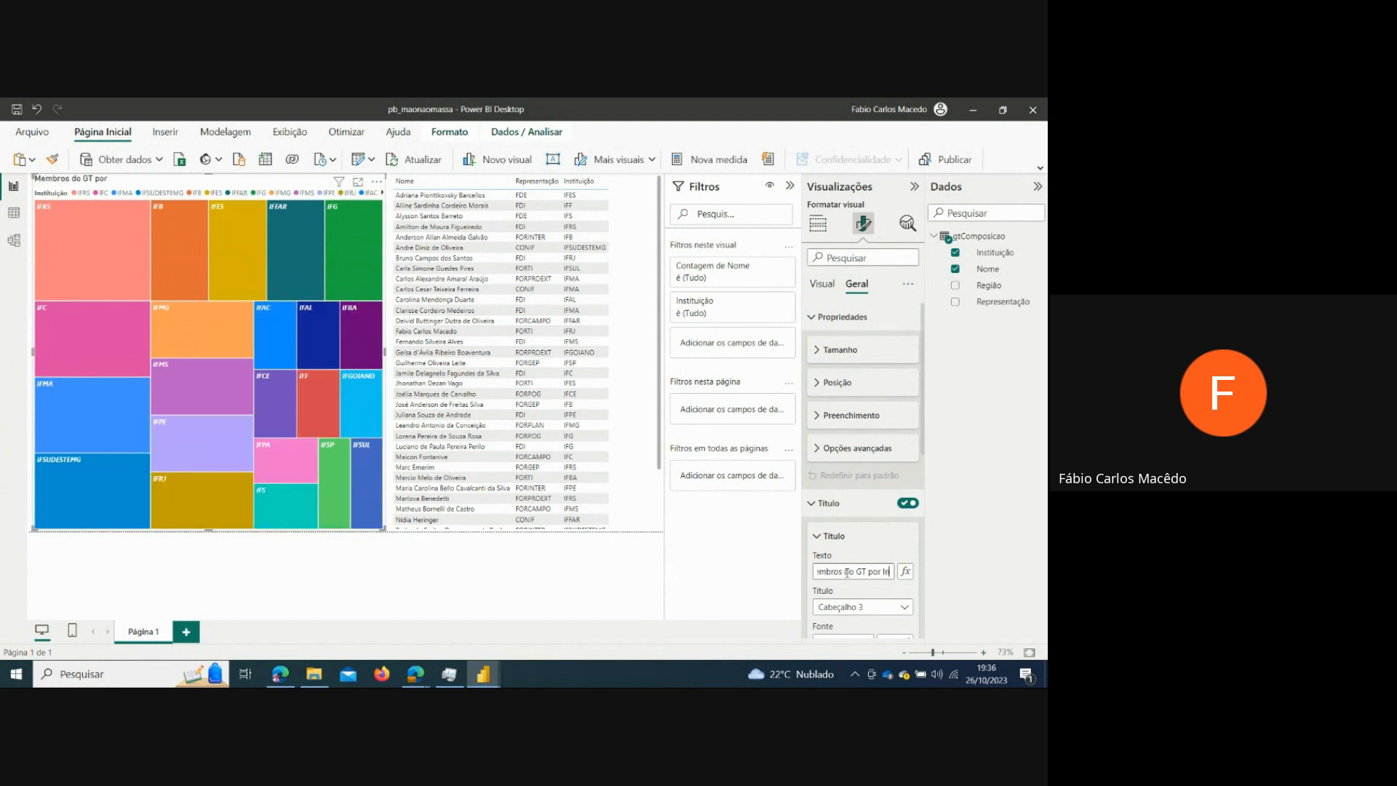
text(stituto)
scroll(906, 550, down, 3)
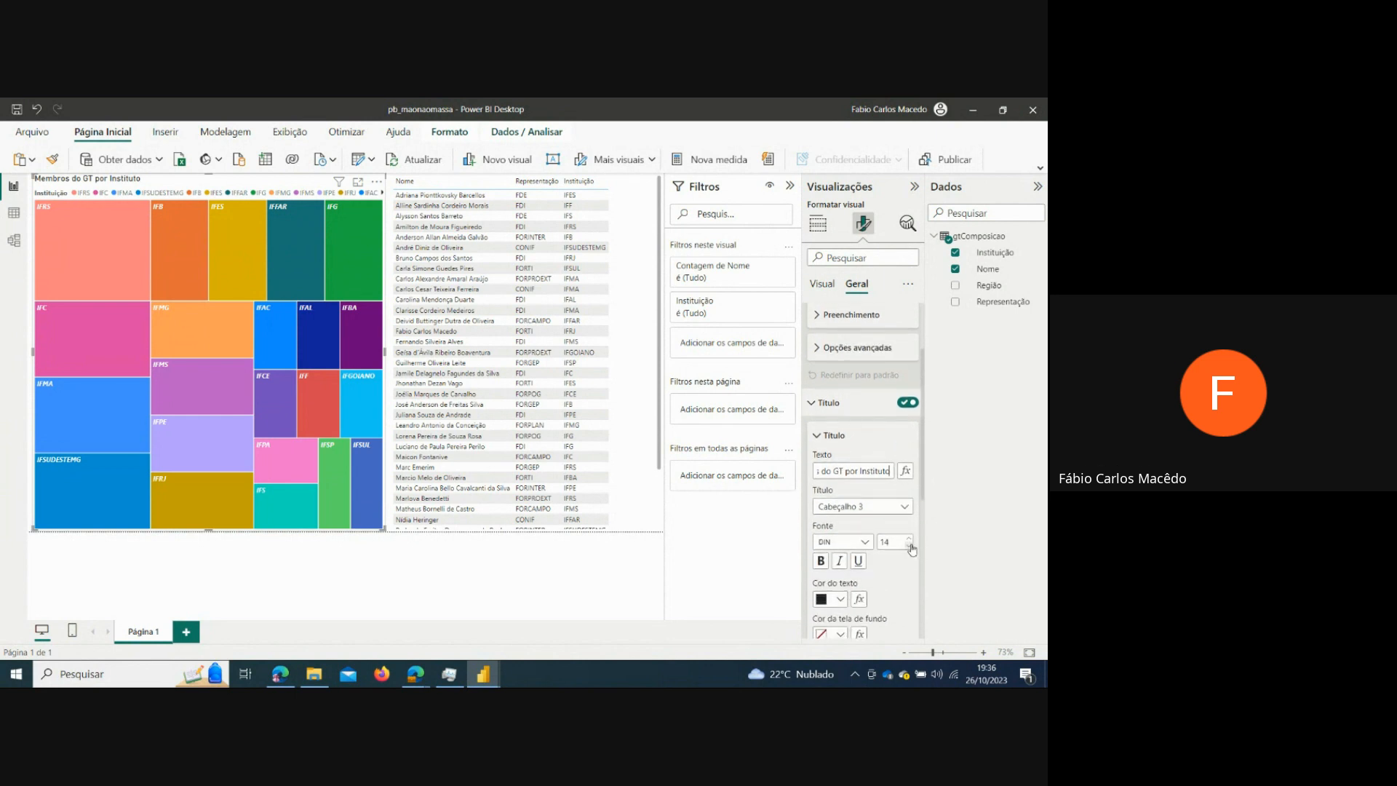
click(822, 565)
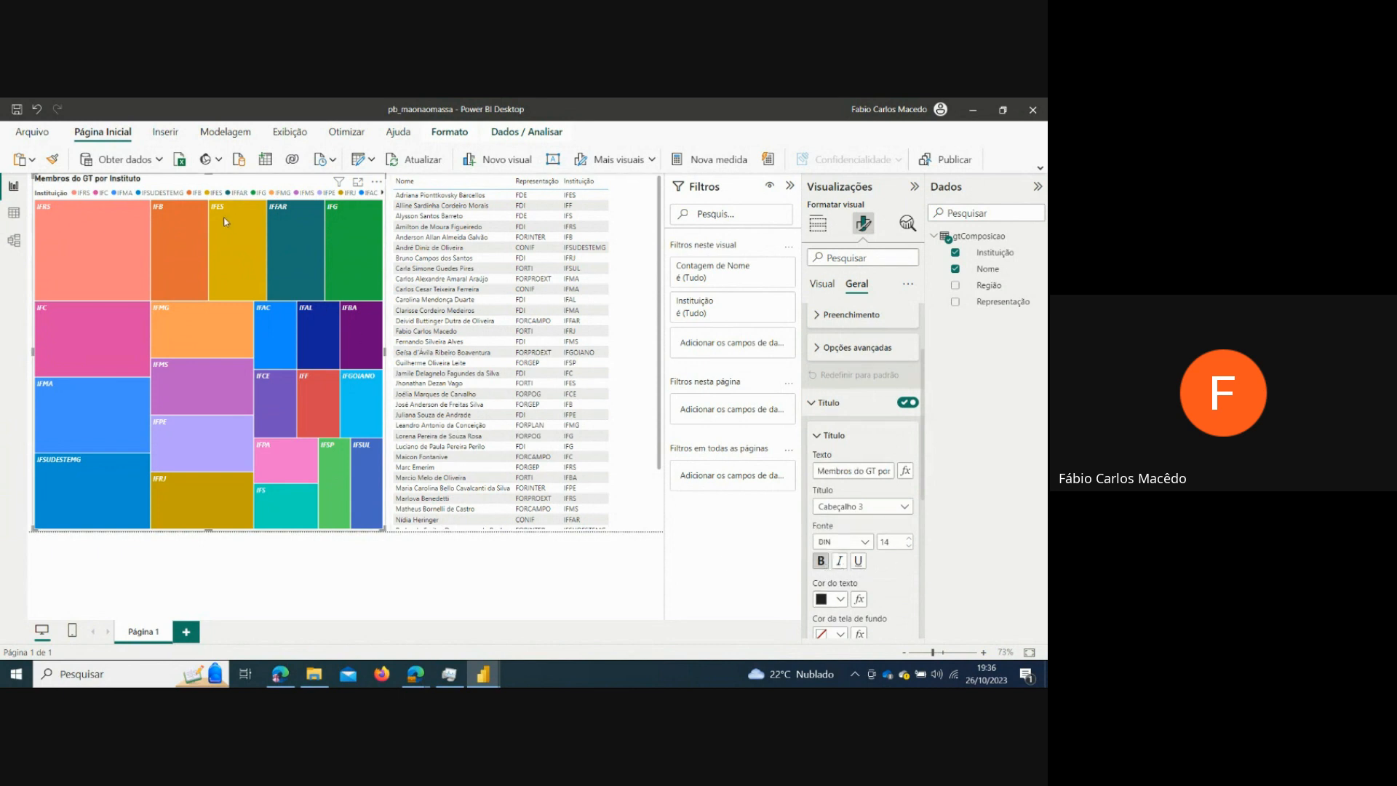
- Turn off the treemap's legend
click(824, 288)
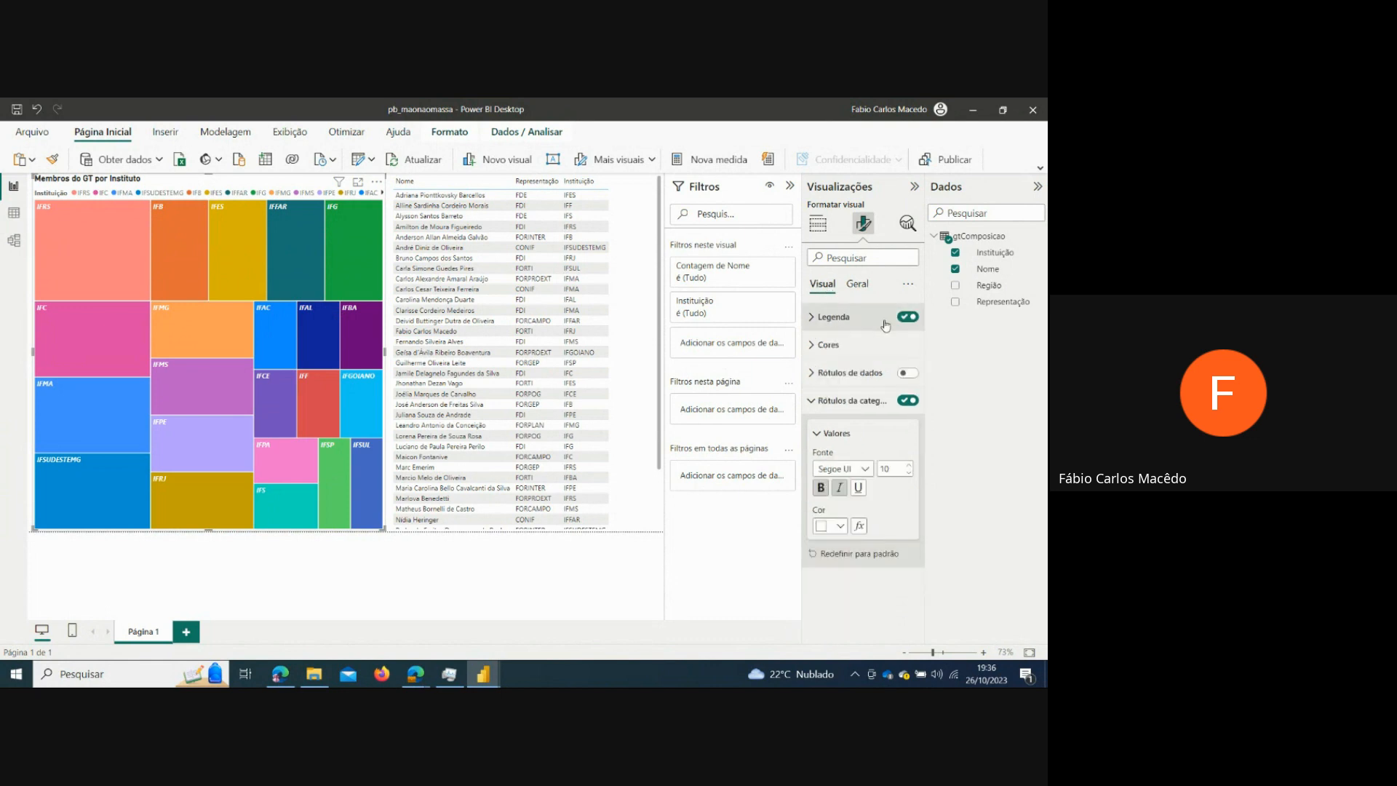
click(908, 319)
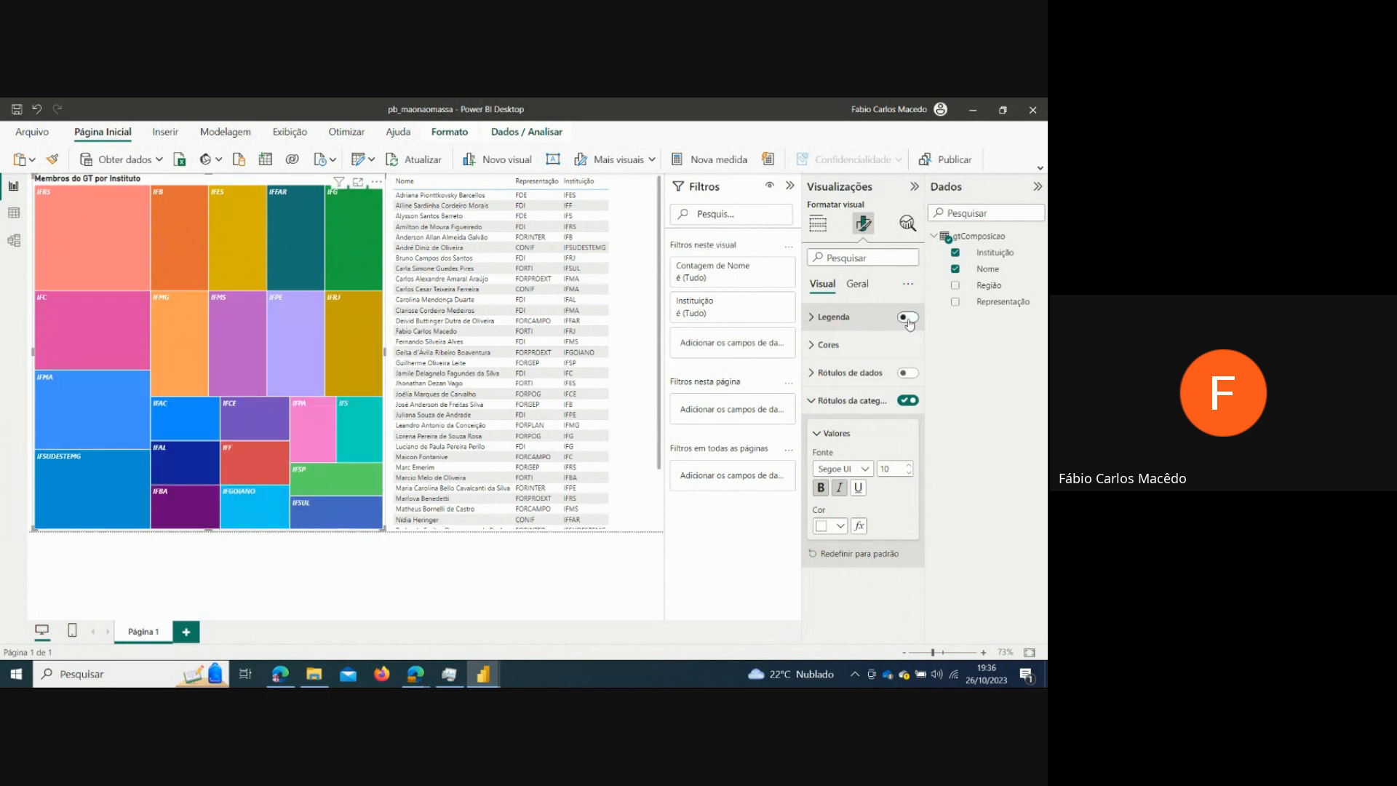
- Try a subtitle and a divider under the treemap's title, and turn both off again
click(858, 286)
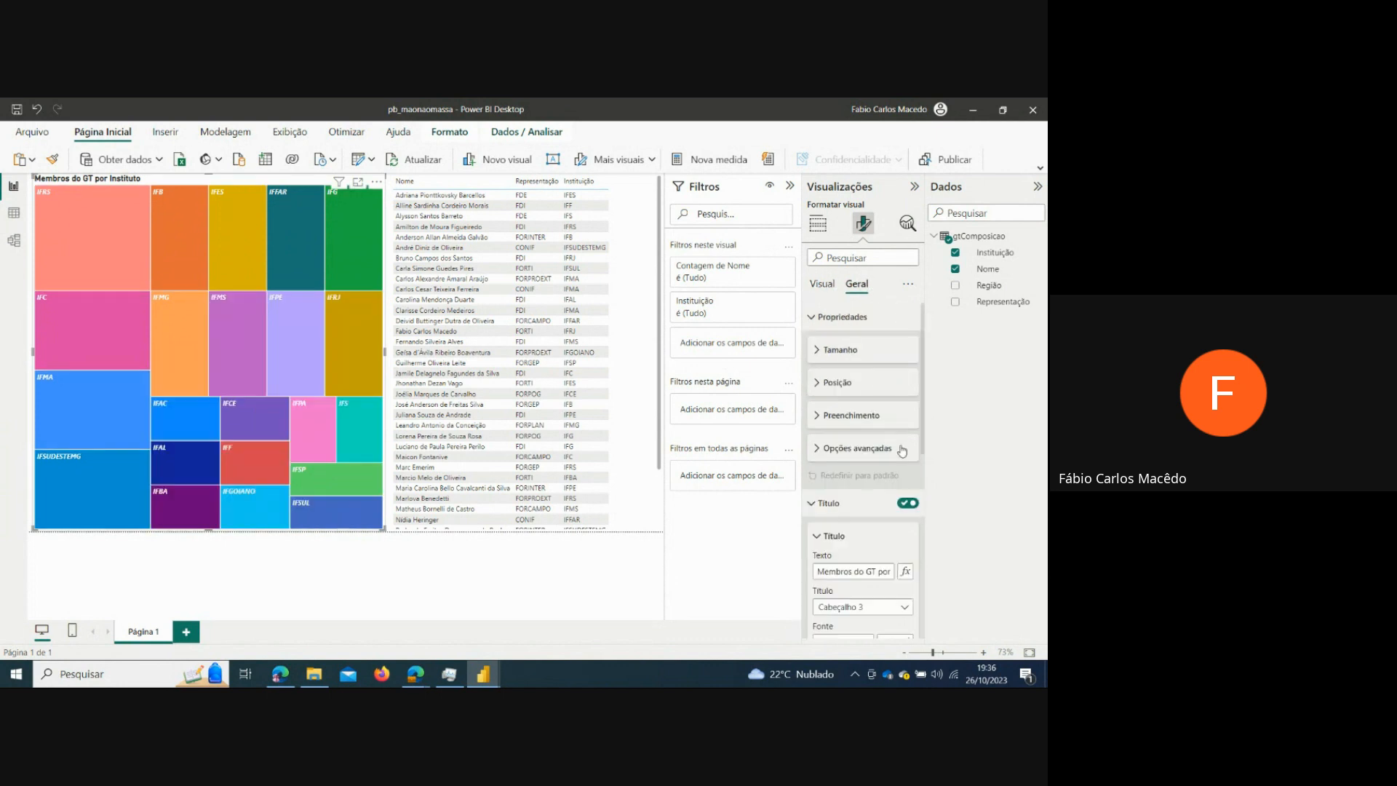
scroll(902, 437, down, 6)
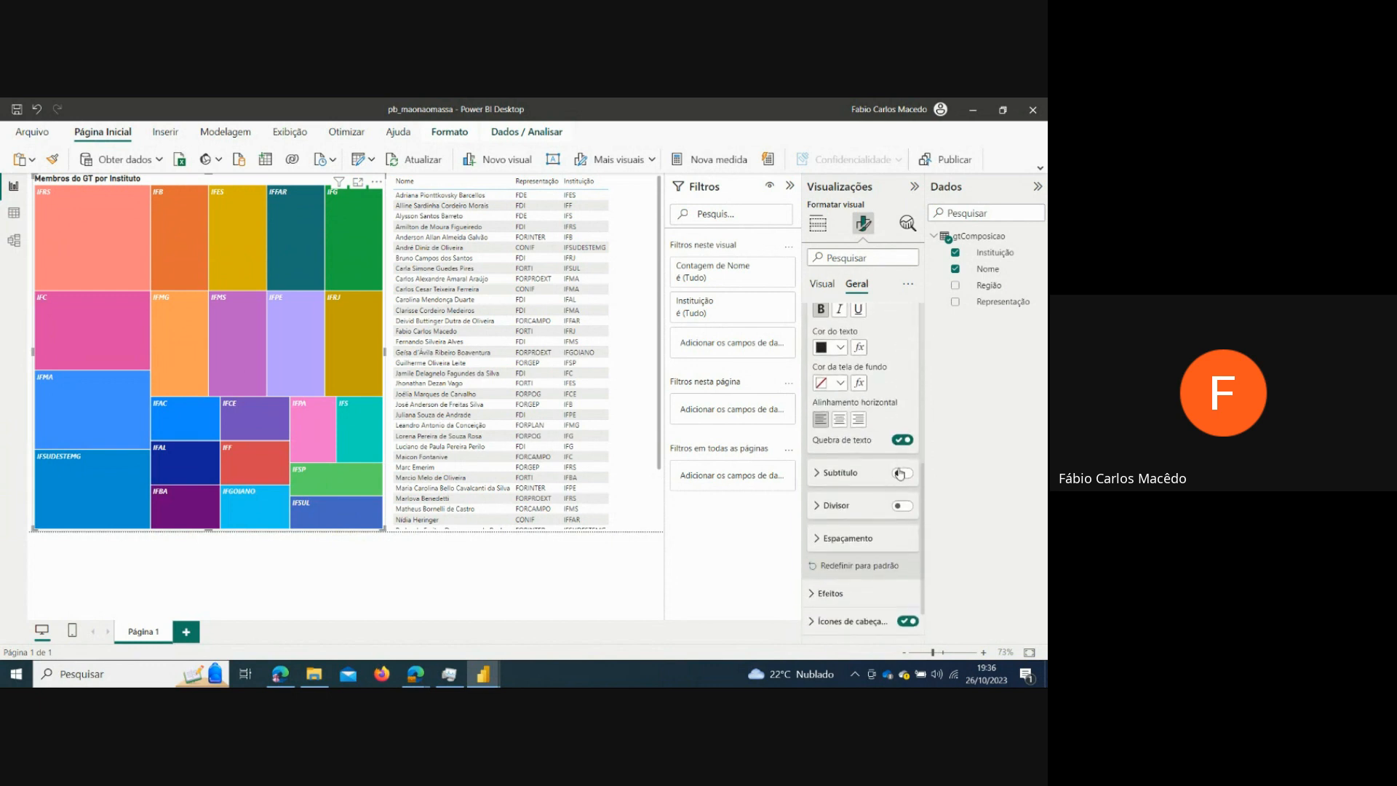
click(902, 474)
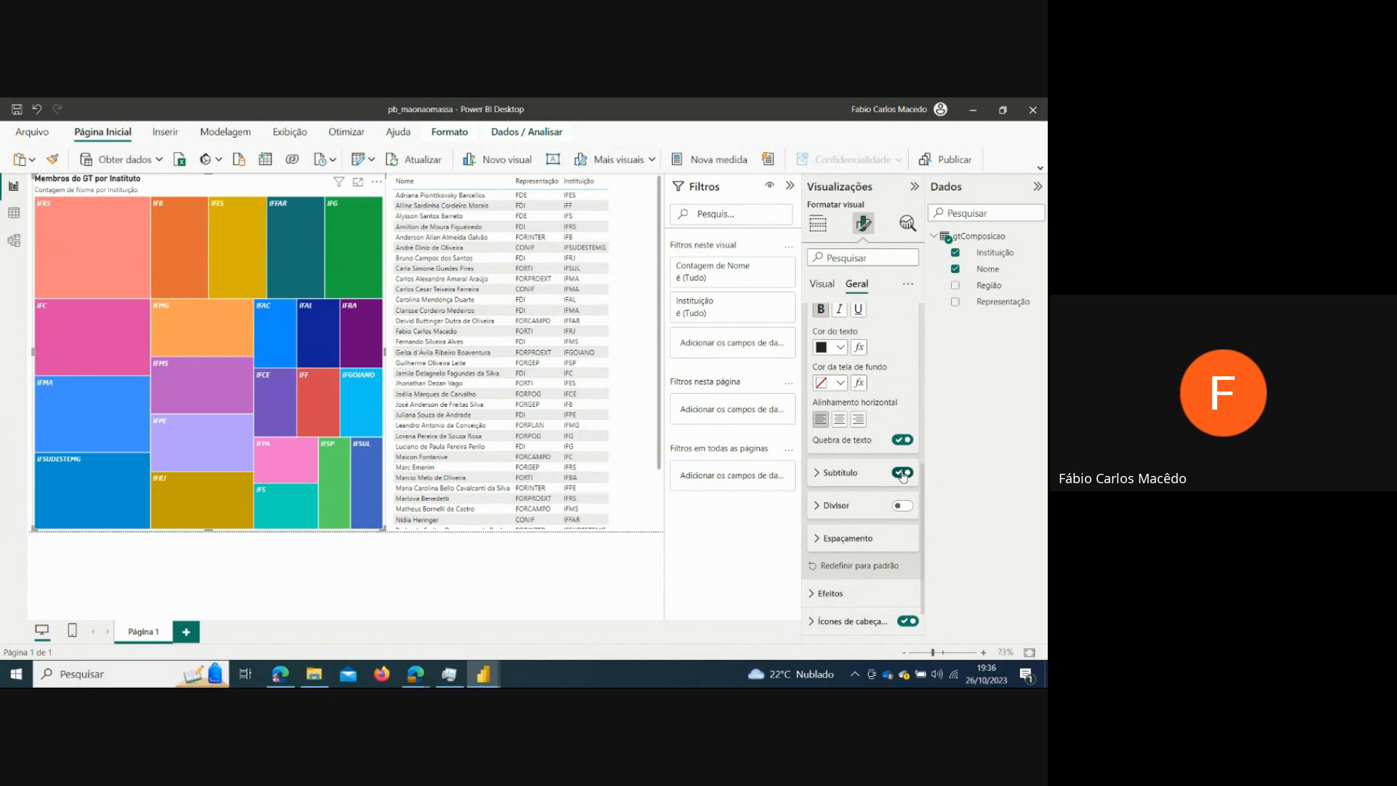
click(902, 473)
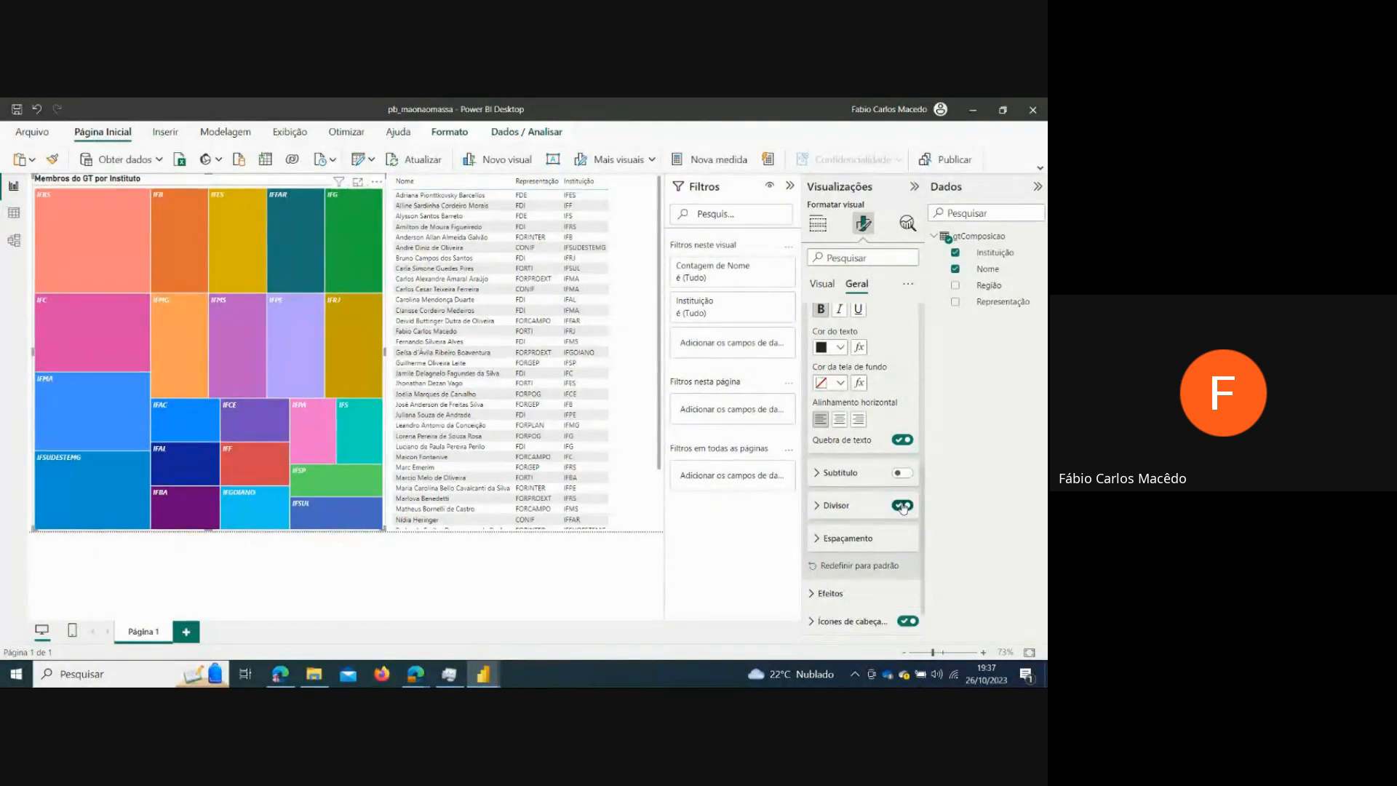
scroll(857, 513, down, 1)
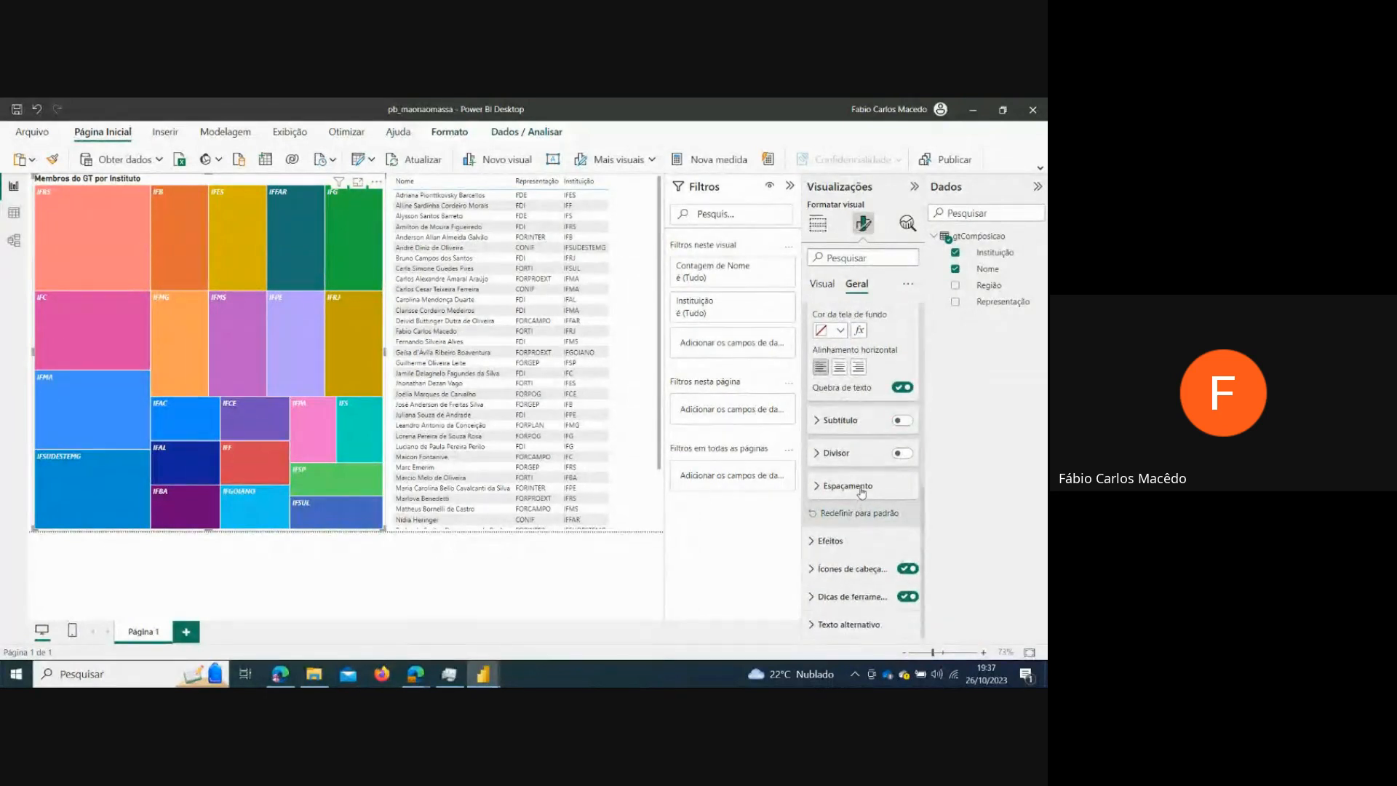
- Examine the treemap's effect settings, including its background colour and transparency
click(840, 538)
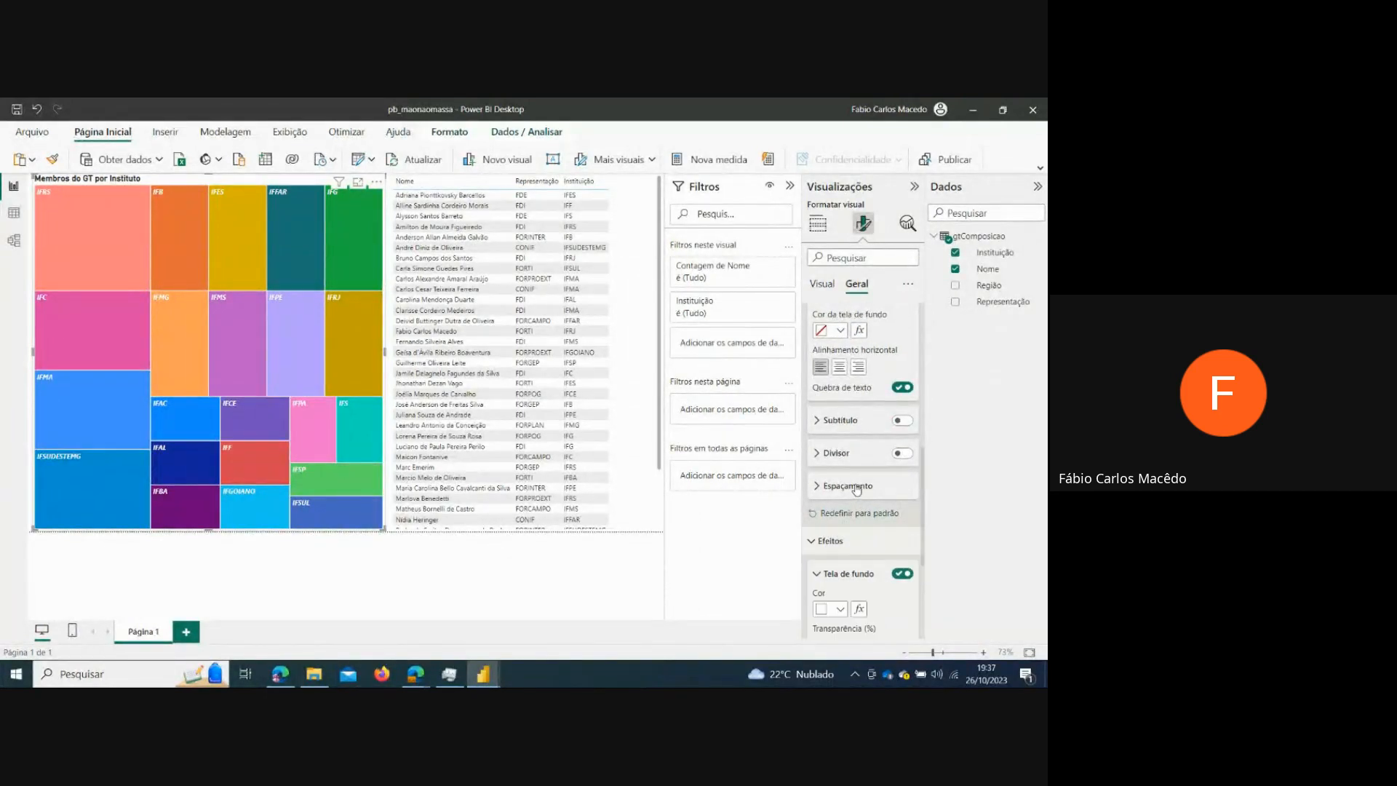
scroll(859, 494, down, 2)
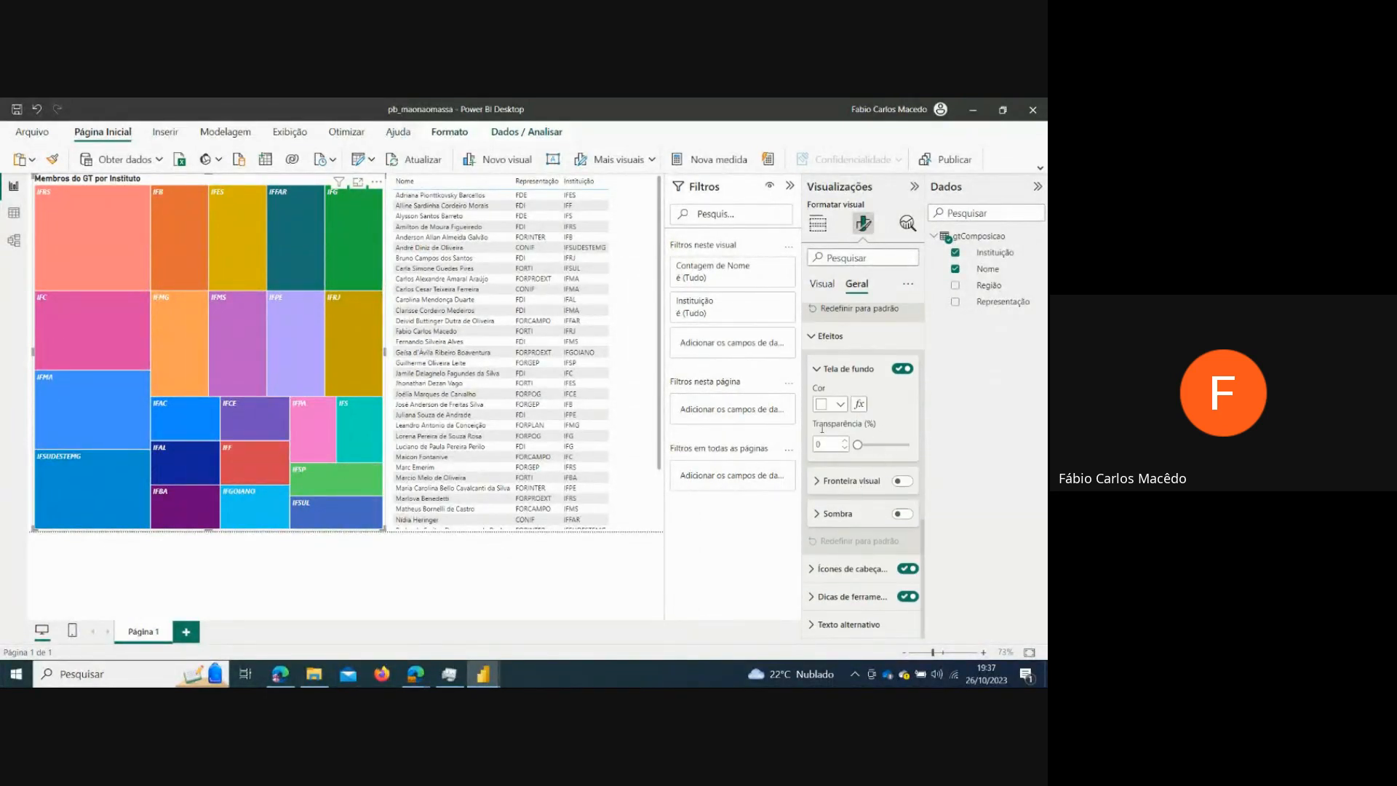
click(831, 369)
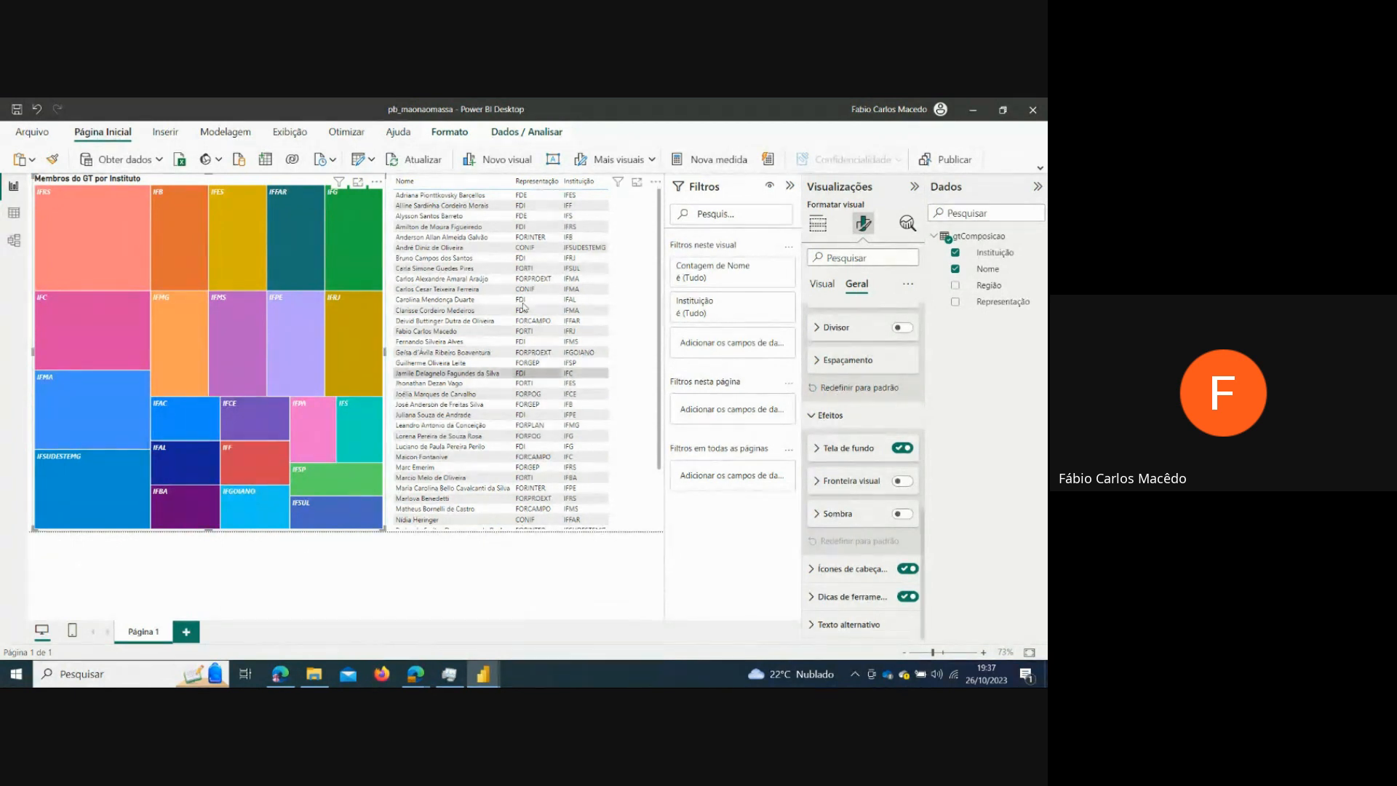
- Select the names table, switch its first gridlines option off and on again, and view the grid's border options
click(638, 254)
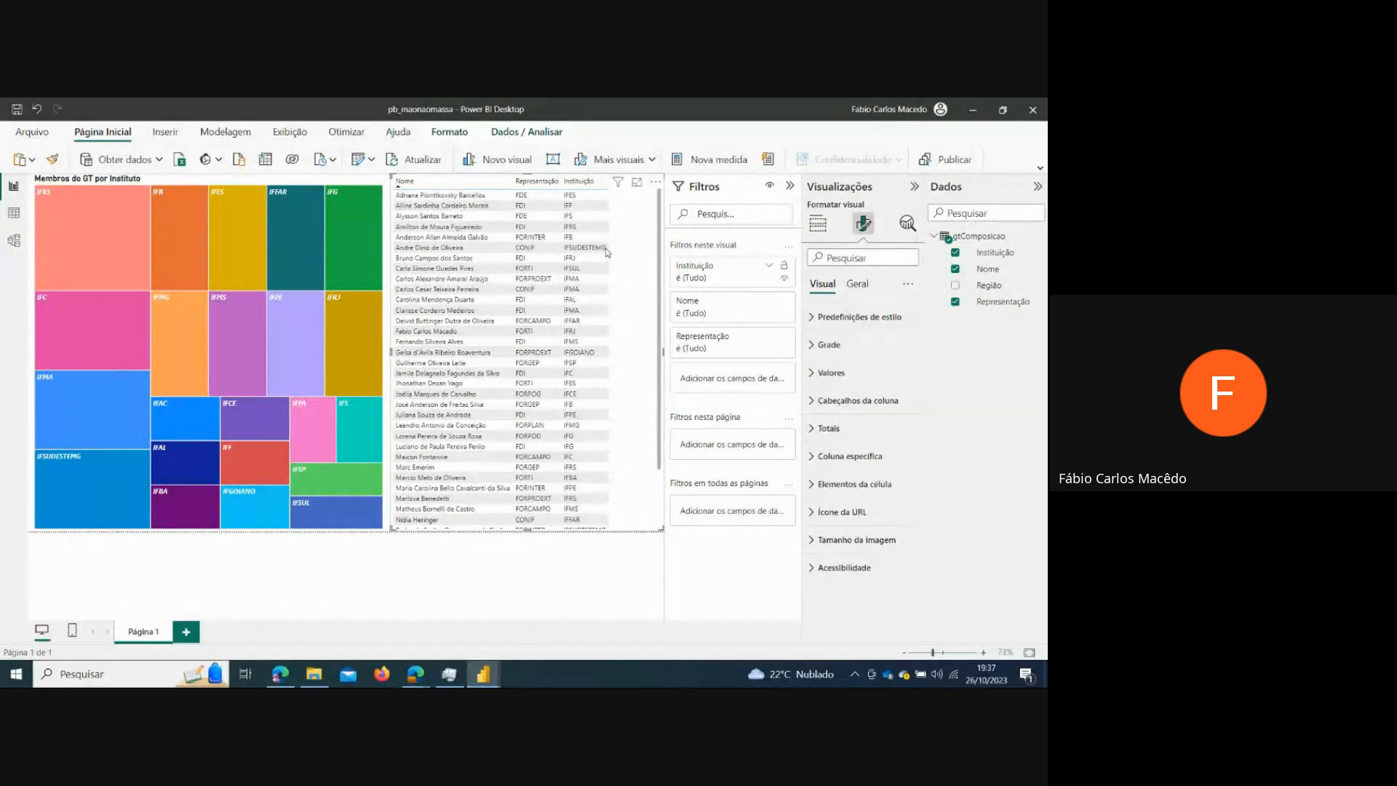
click(822, 355)
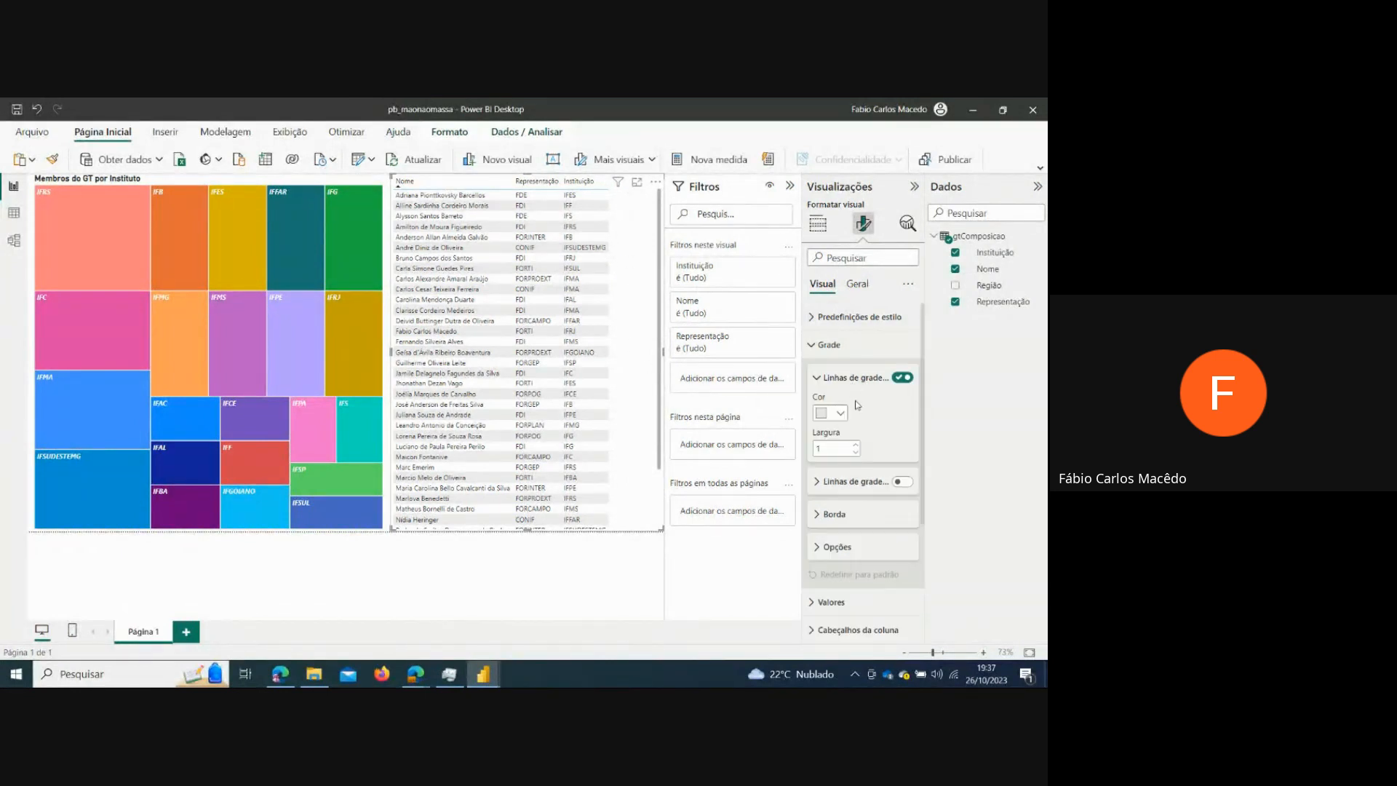
click(906, 379)
click(906, 378)
scroll(886, 451, down, 3)
click(847, 375)
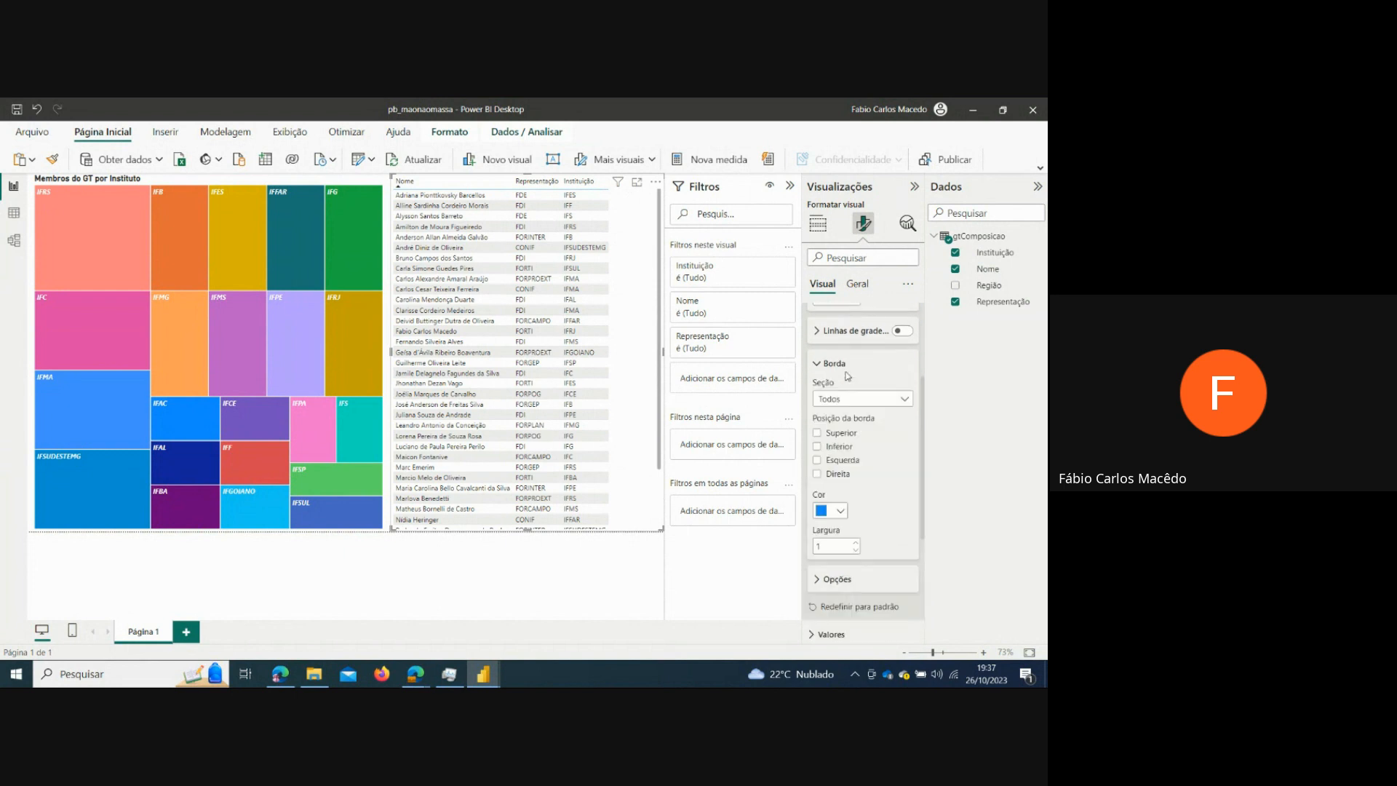
click(841, 366)
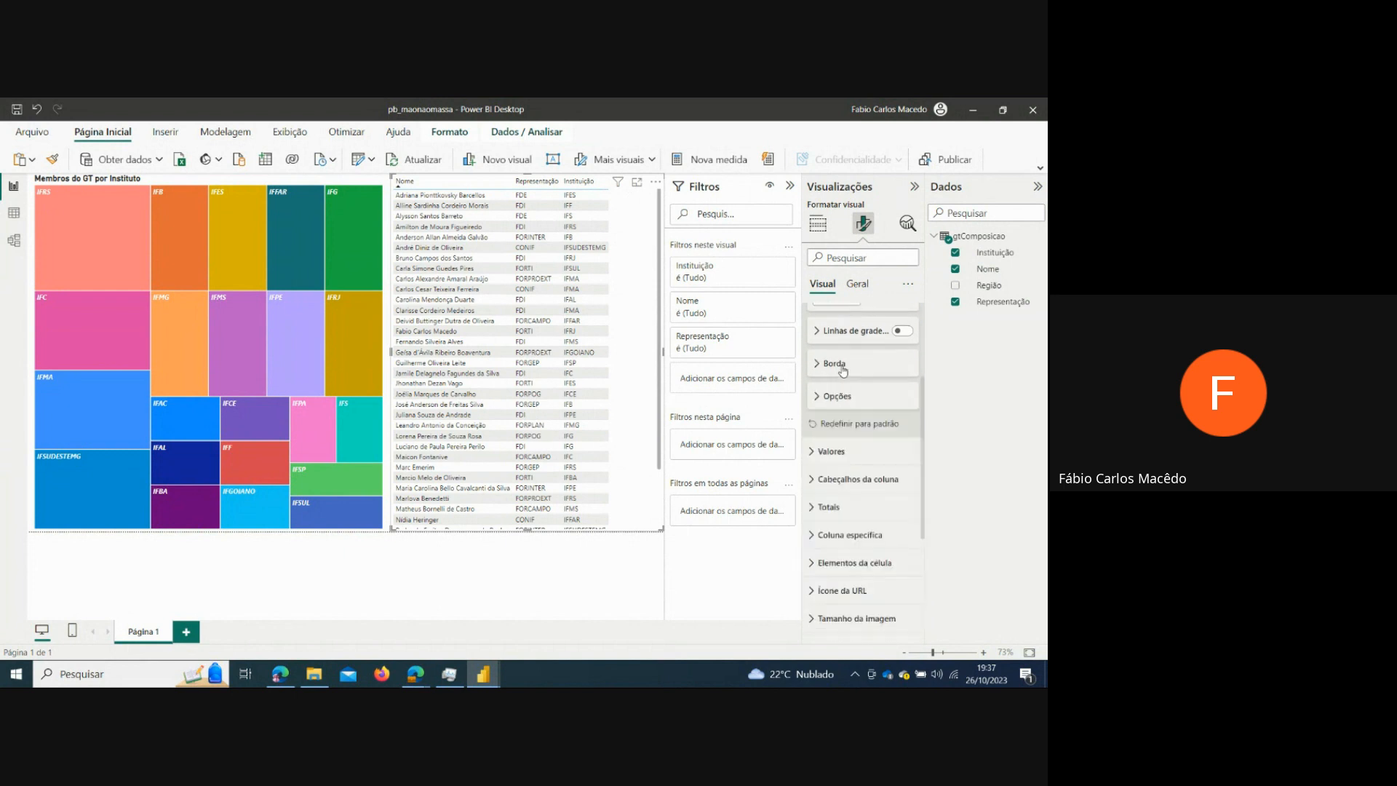
- Set the font size of the names table's values to 14
click(873, 463)
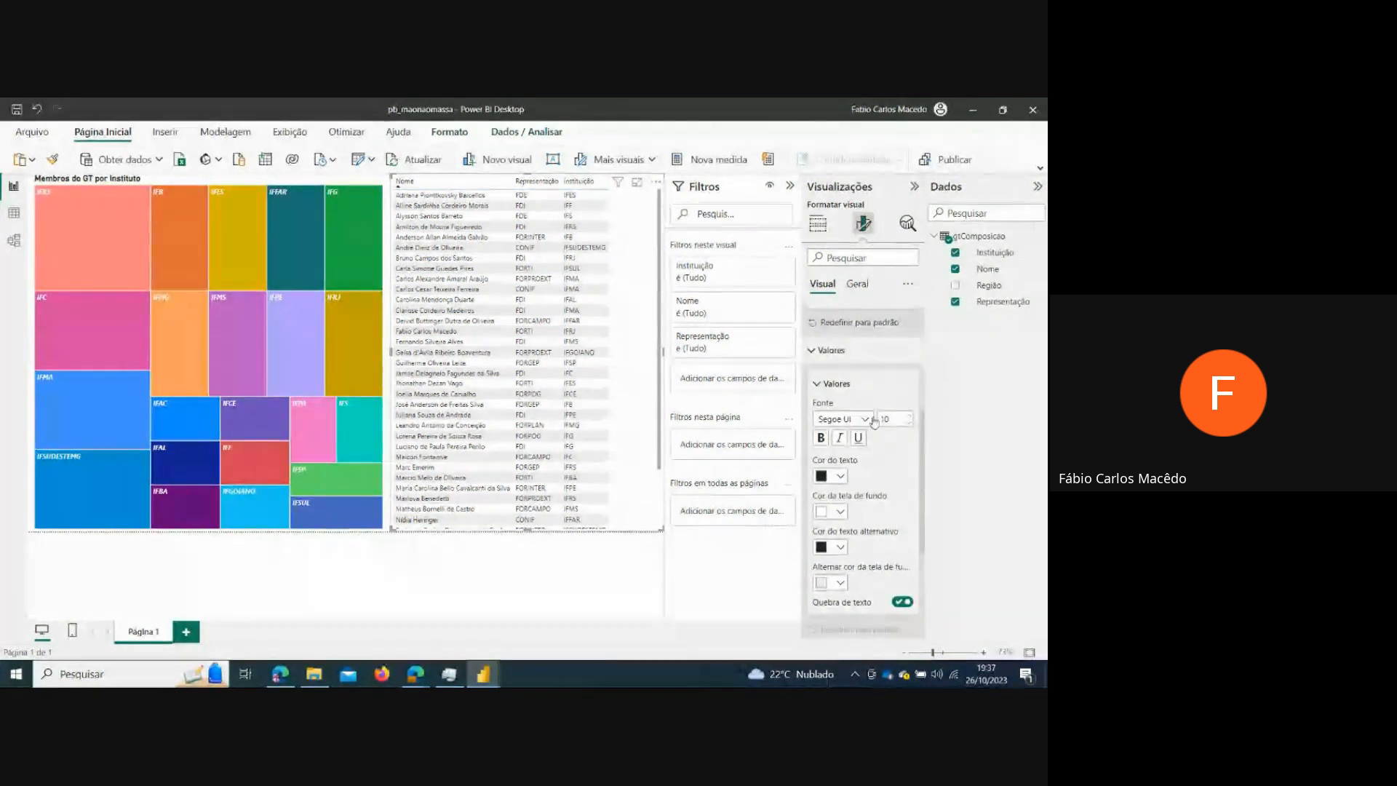
double_click(885, 419)
text(14)
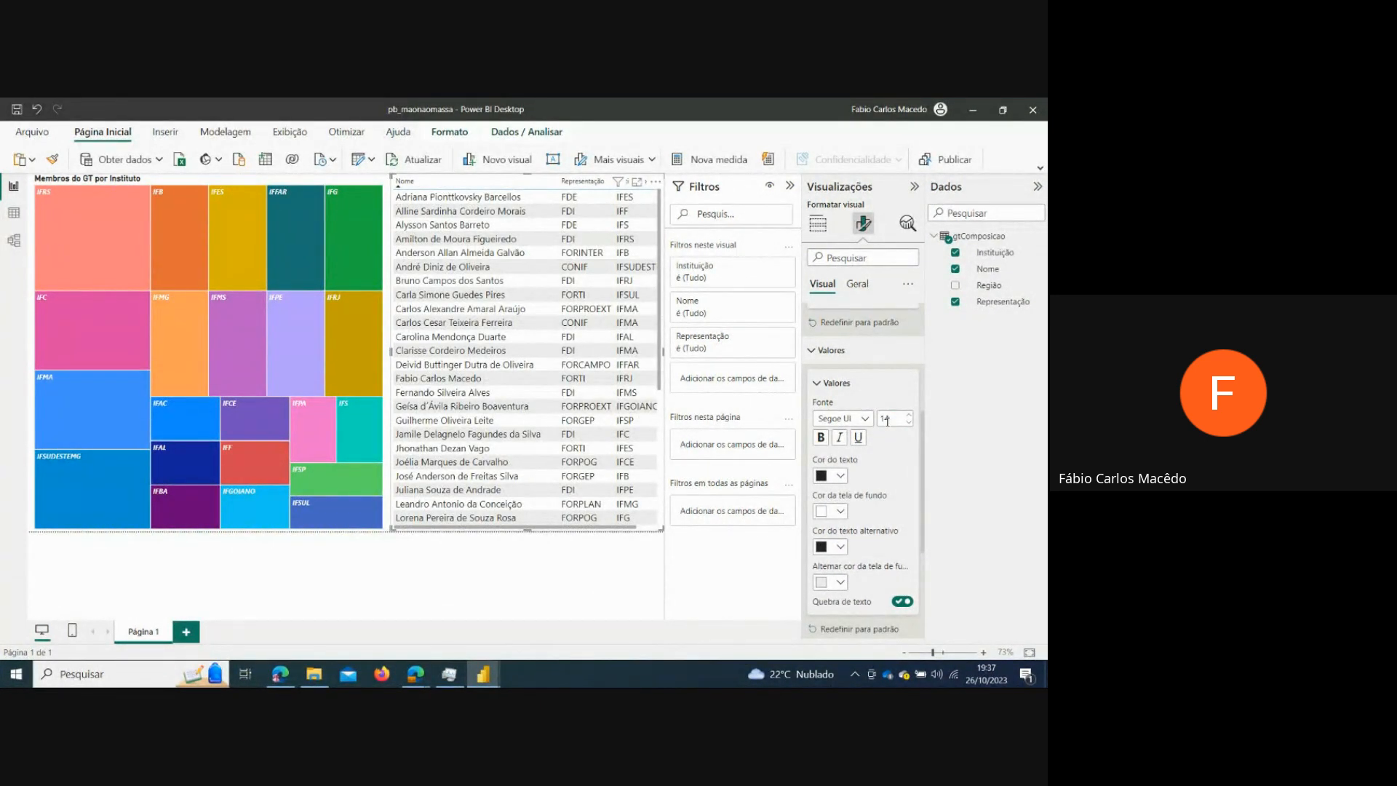
scroll(875, 459, down, 3)
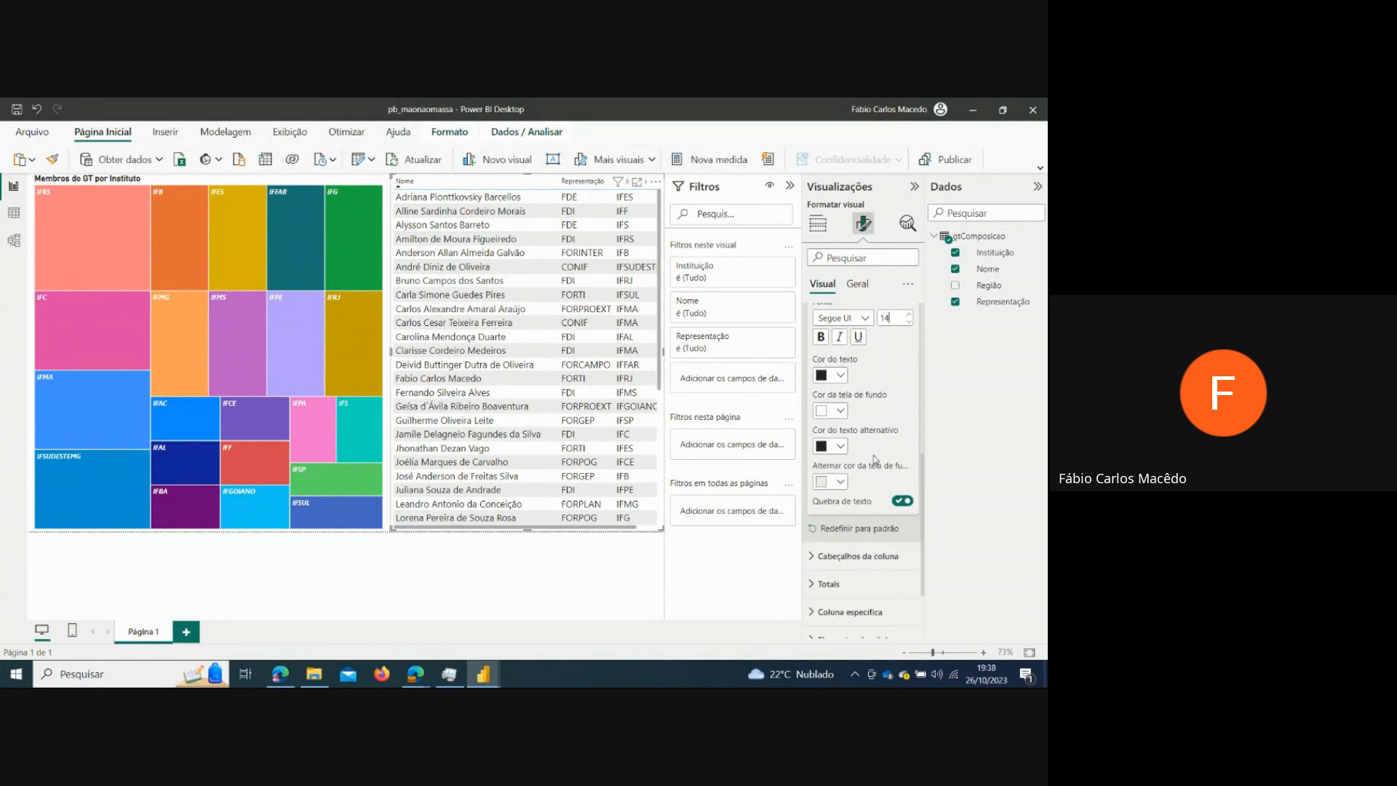
scroll(875, 459, down, 3)
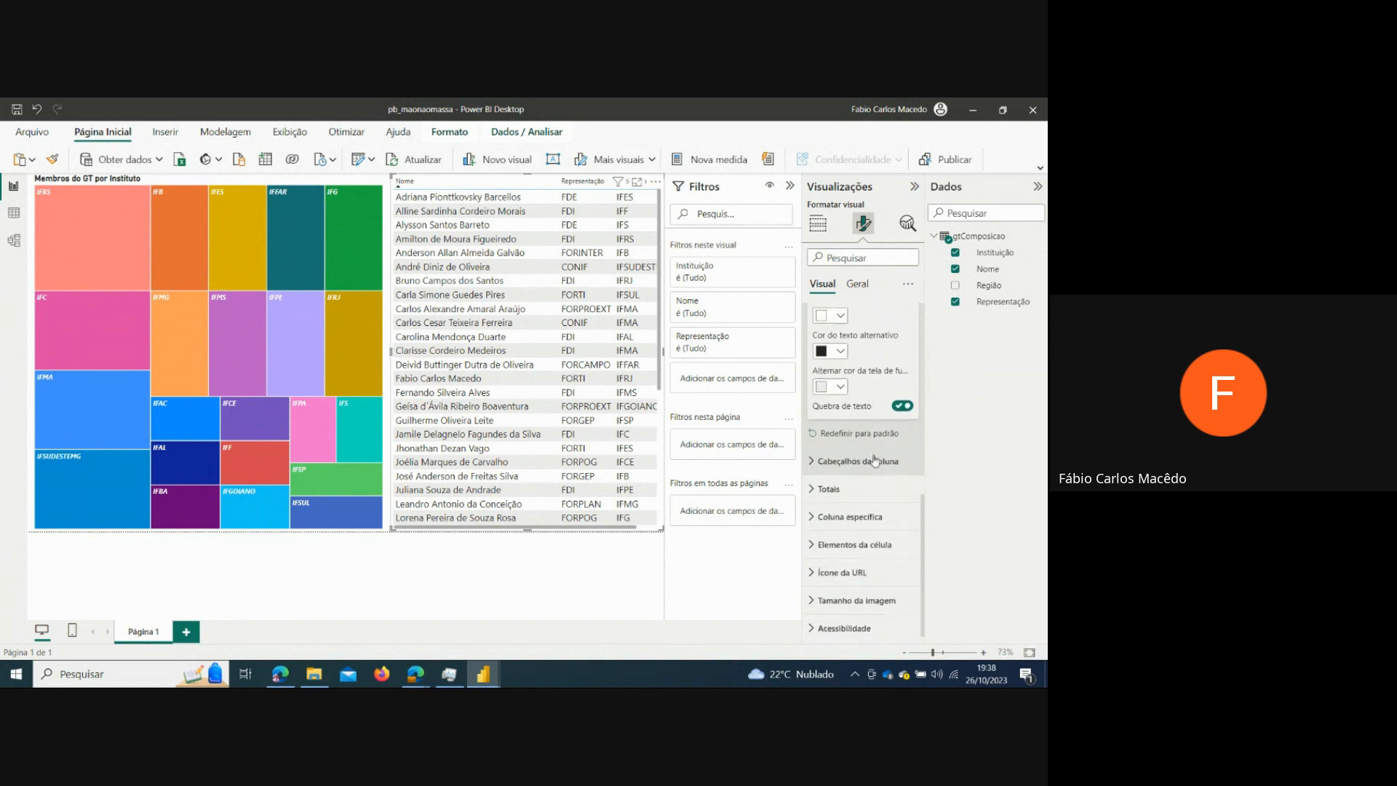
scroll(875, 459, up, 10)
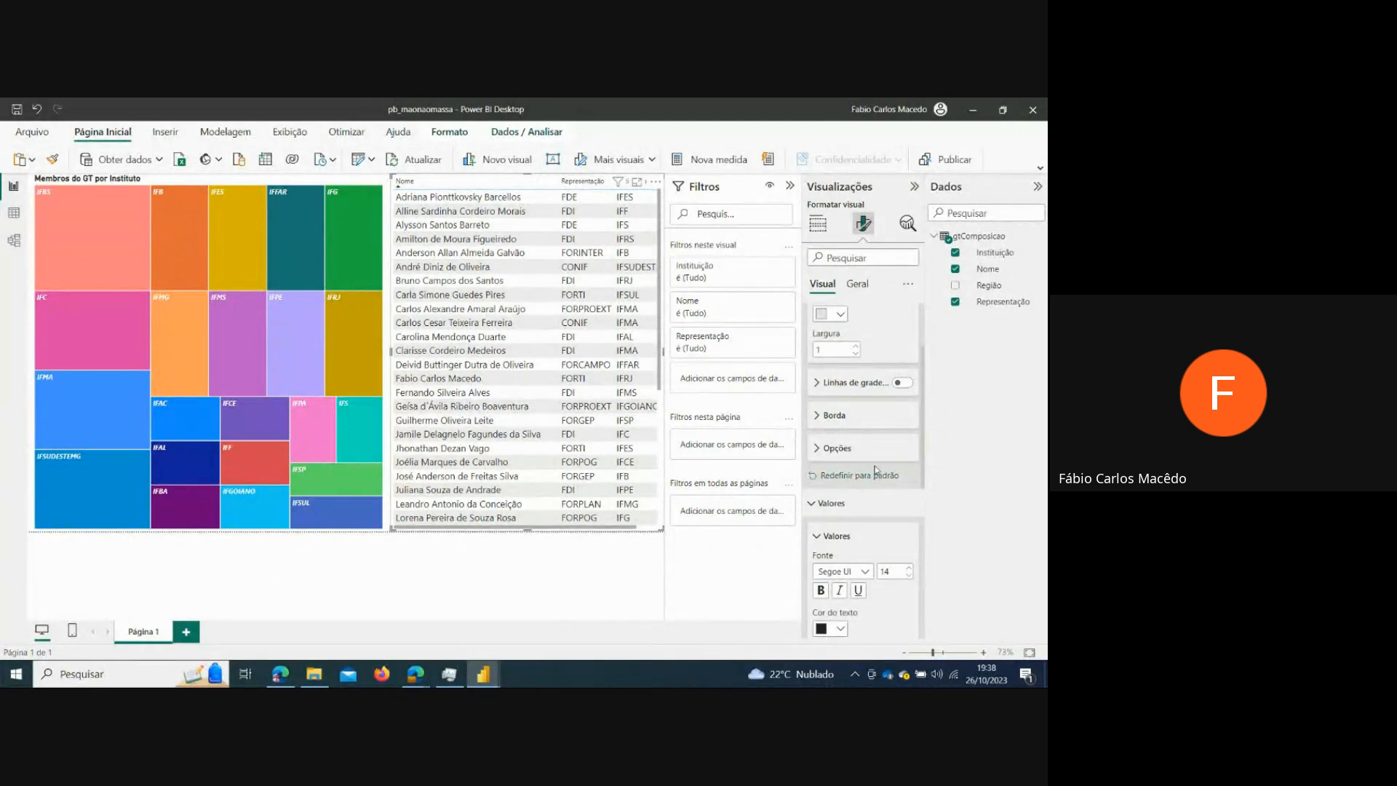
scroll(872, 473, down, 4)
scroll(872, 476, down, 5)
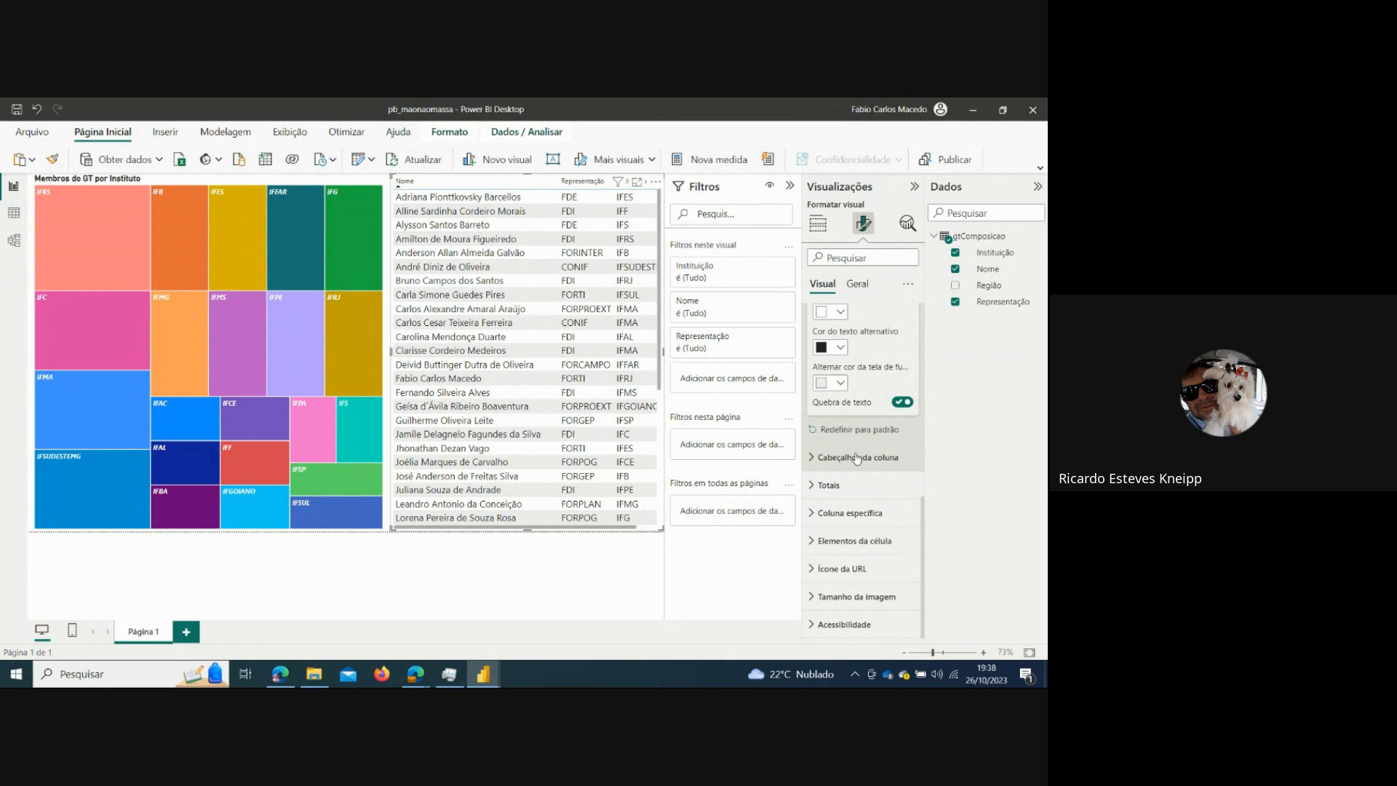
- Select the treemap and examine its general properties, including position, padding and advanced options
click(286, 177)
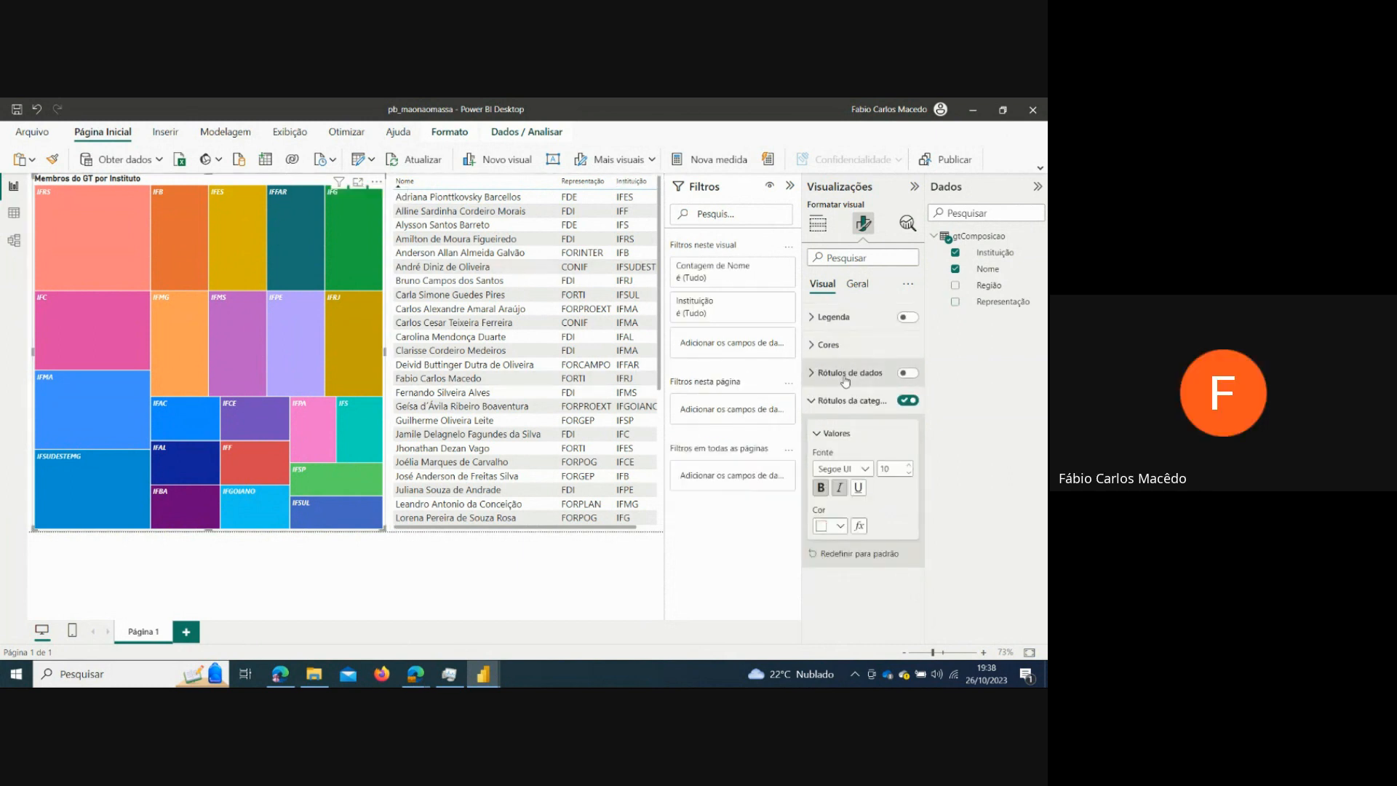
click(857, 287)
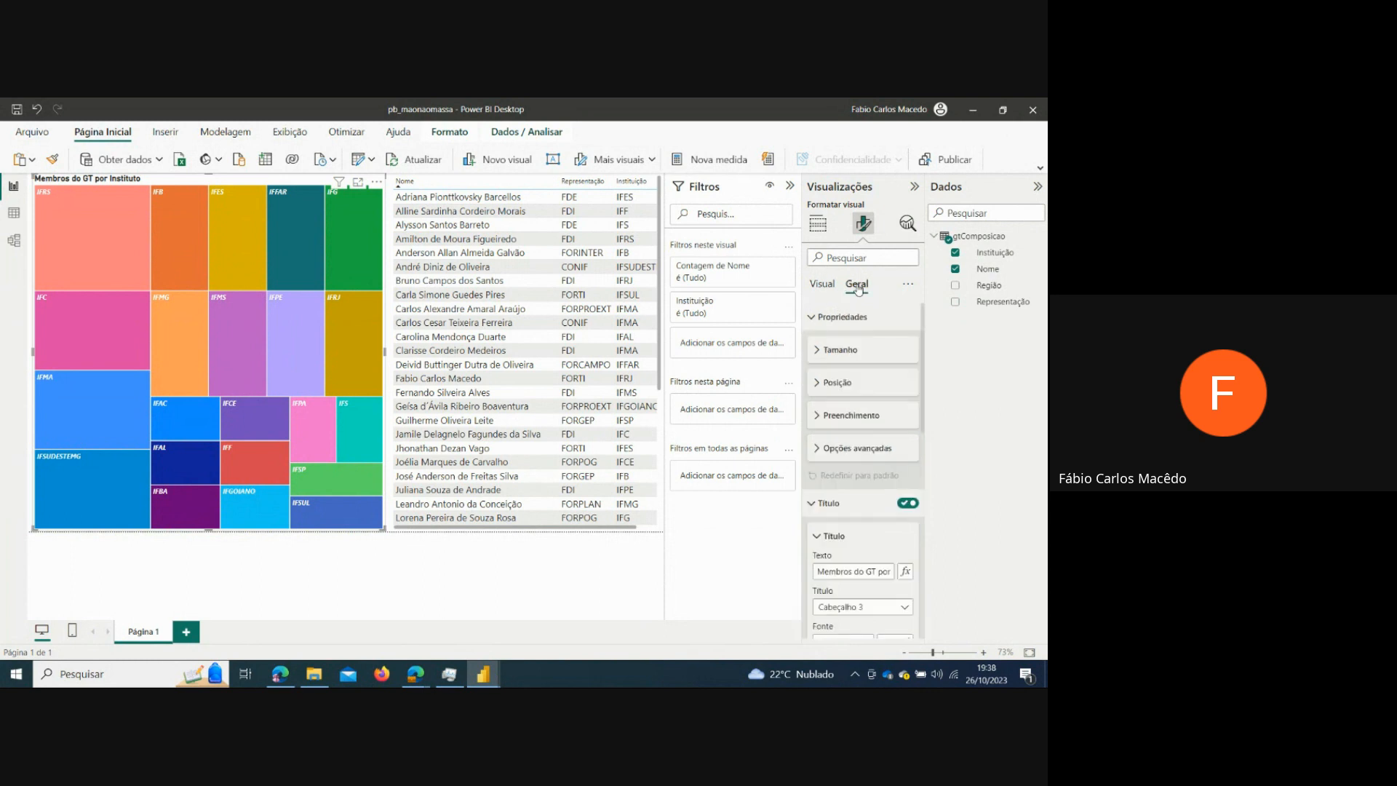
click(844, 385)
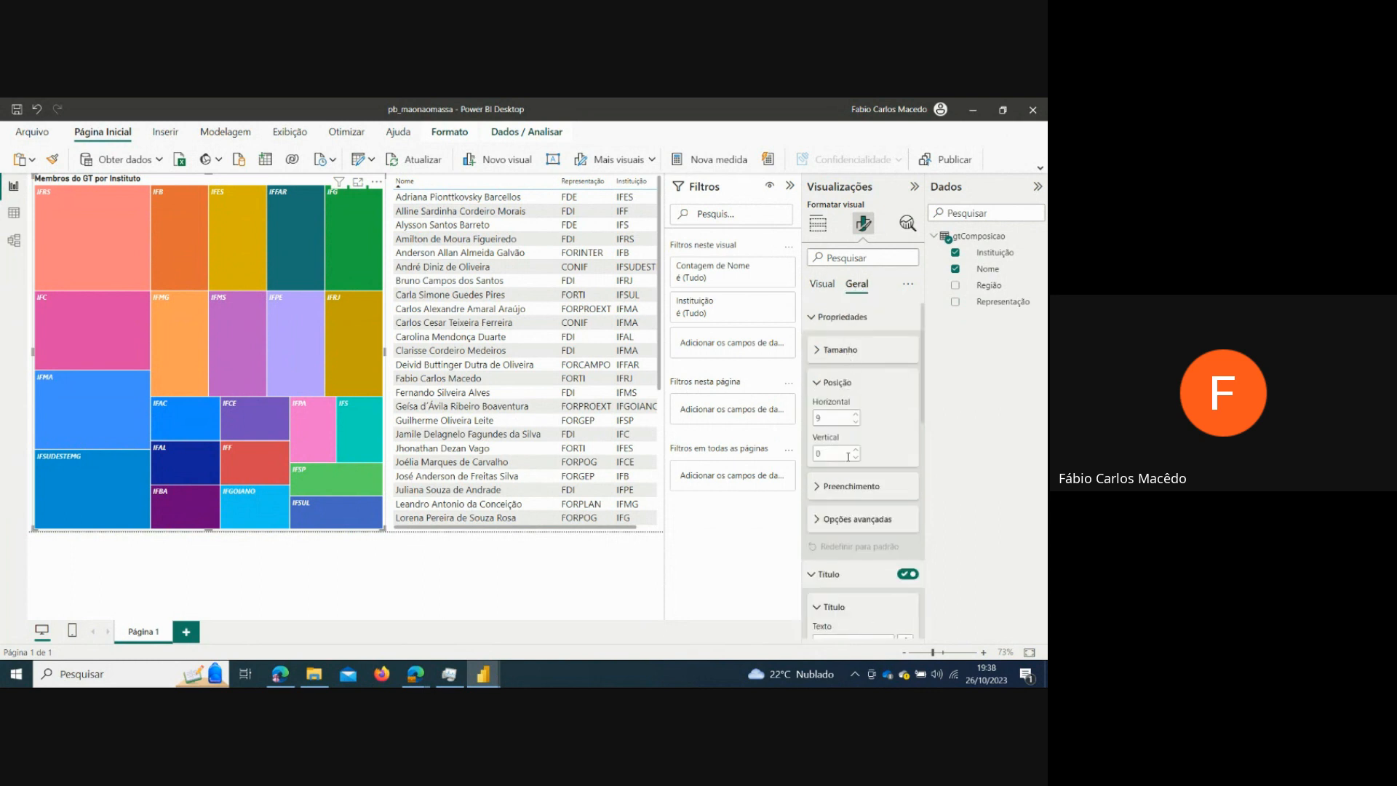
click(856, 485)
scroll(865, 436, down, 3)
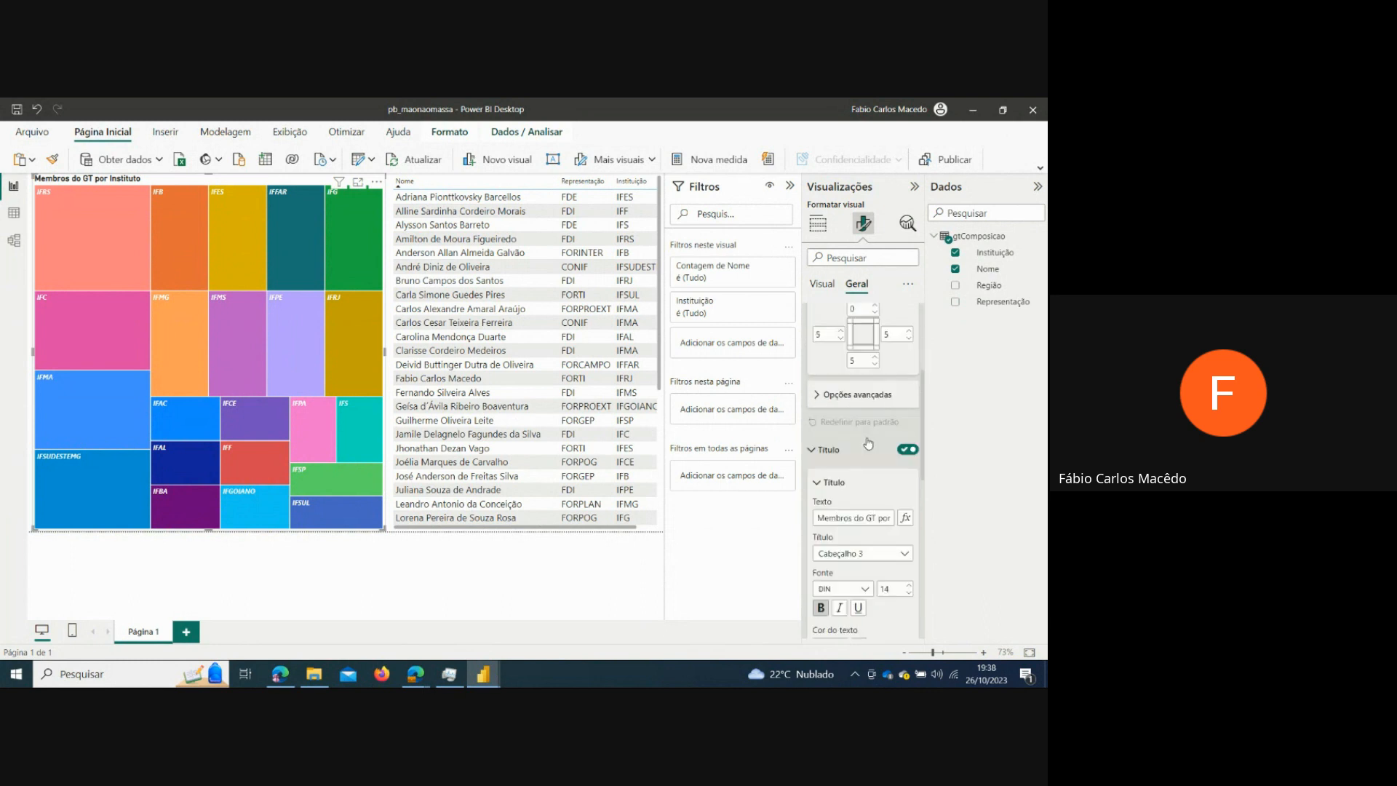
click(873, 399)
click(873, 399)
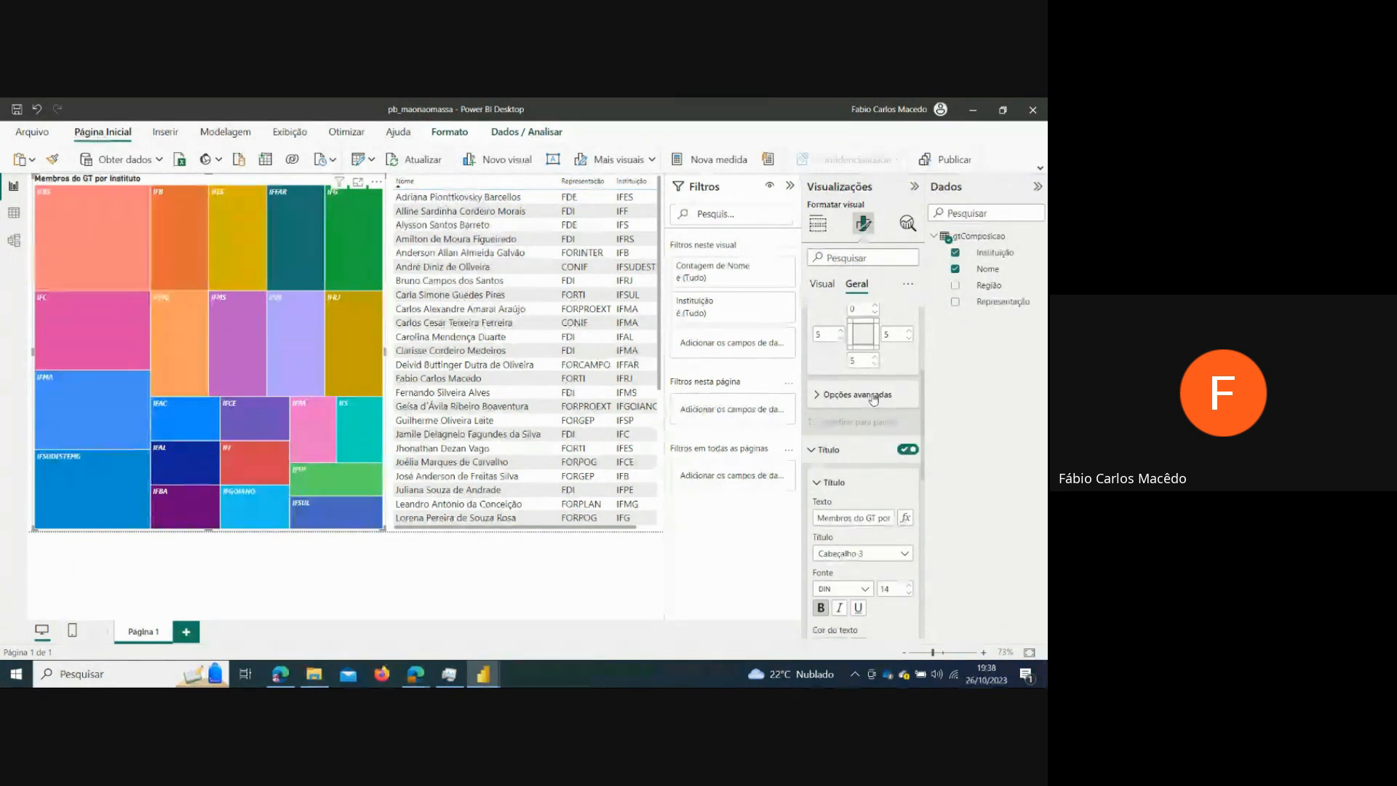
scroll(863, 385, up, 5)
click(842, 318)
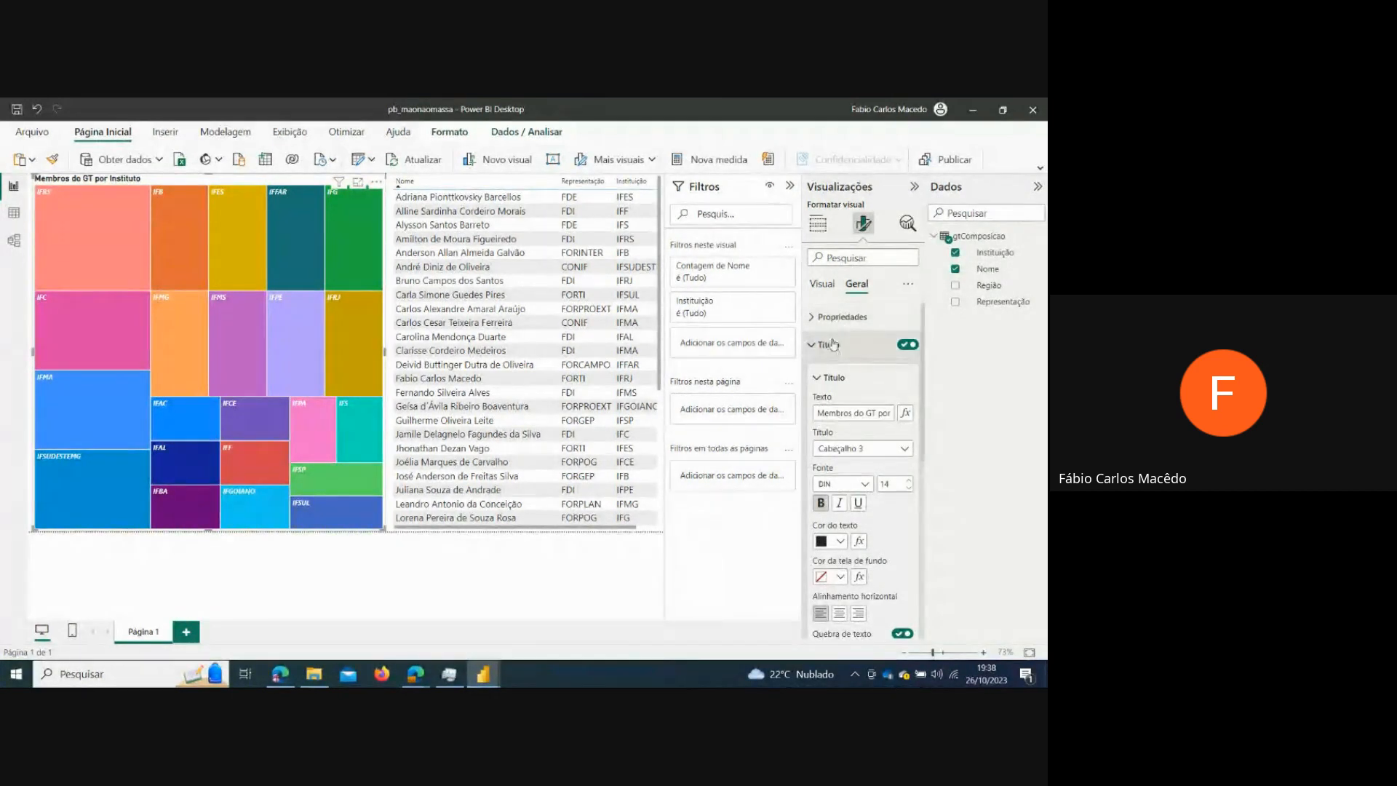
- Review the treemap's title, spacing and effects settings, return to its field setup, and deselect the treemap
click(833, 322)
click(833, 322)
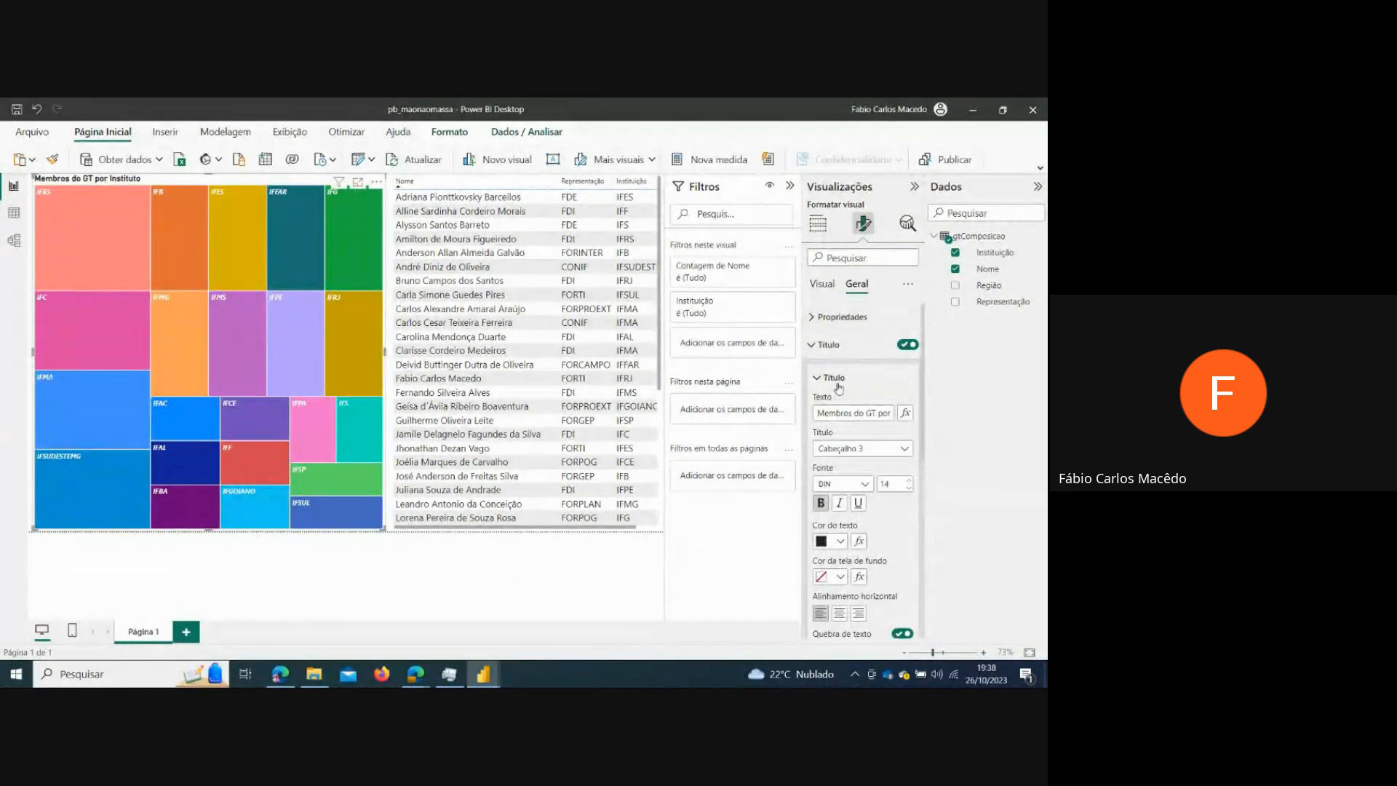
scroll(839, 387, down, 3)
scroll(840, 389, down, 3)
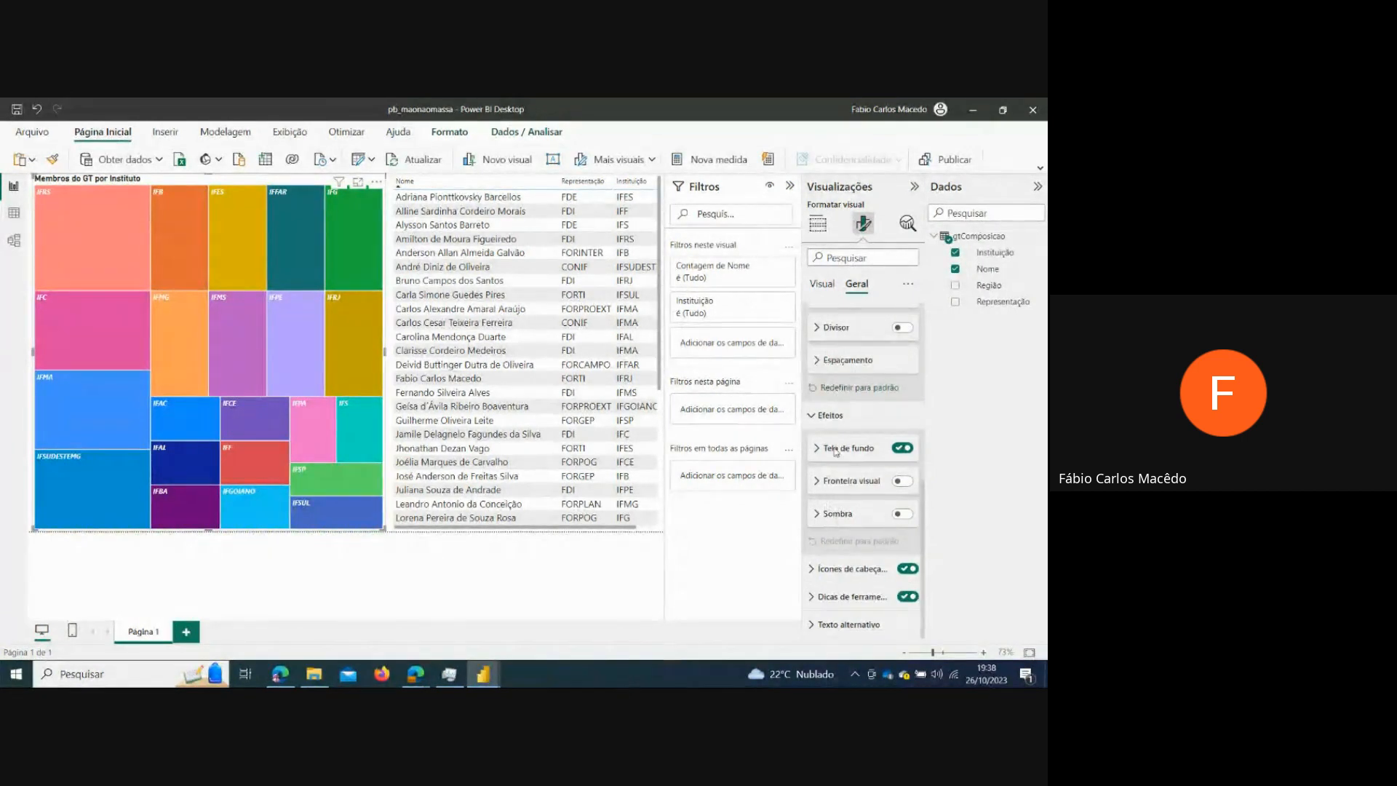
click(849, 361)
click(848, 362)
click(818, 224)
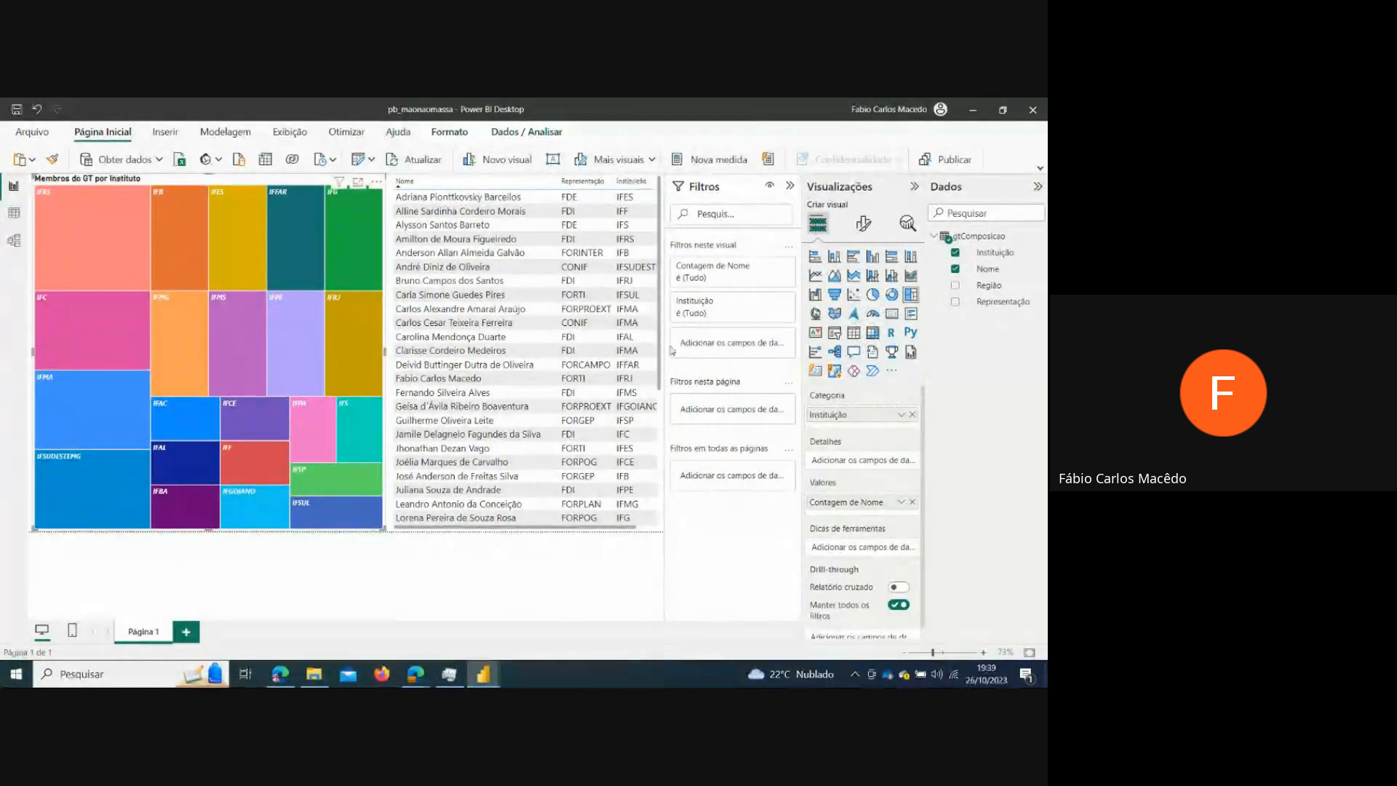
click(396, 580)
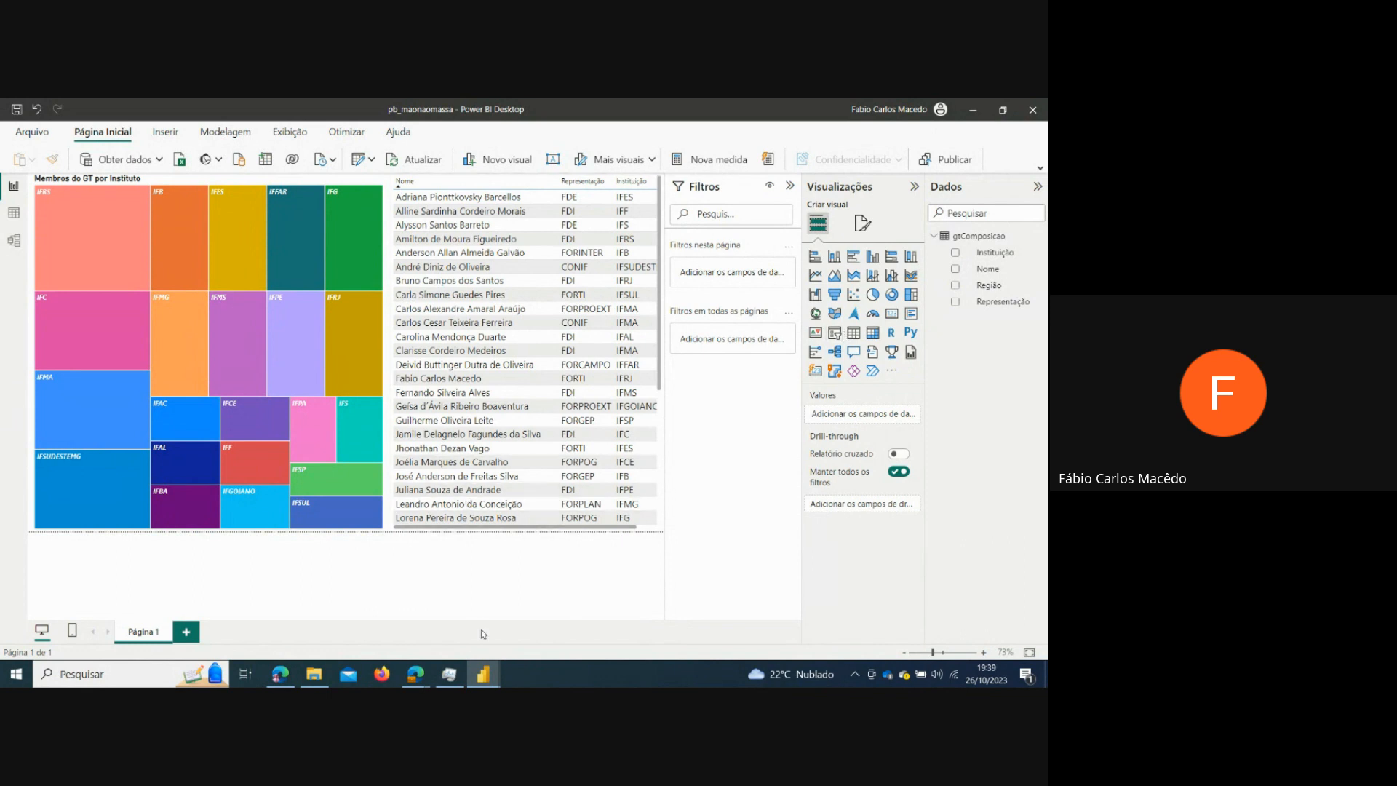
- Switch to the Canva presentation to review page 5's topics, and return to the pb_maonaomassa report in Power BI
mouse_move(416, 673)
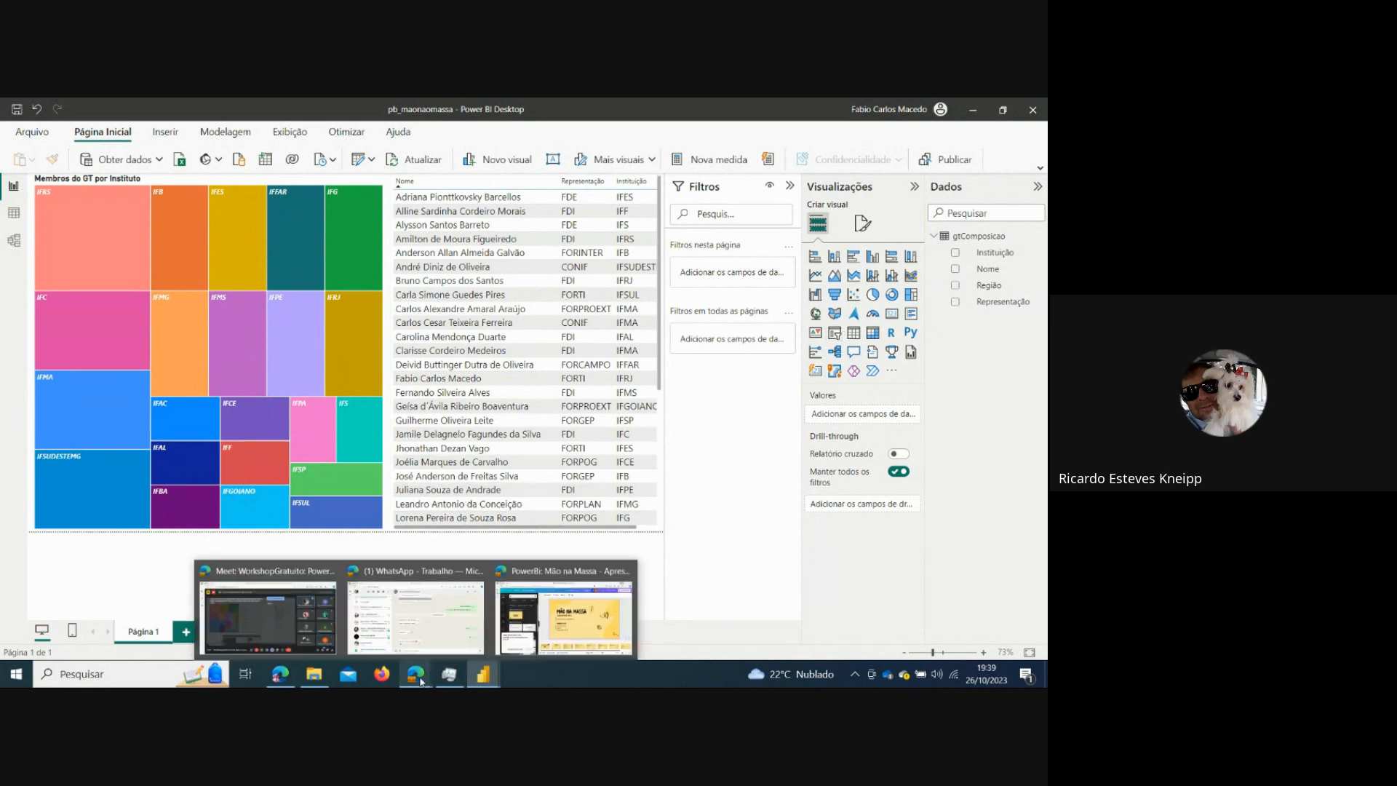
click(580, 630)
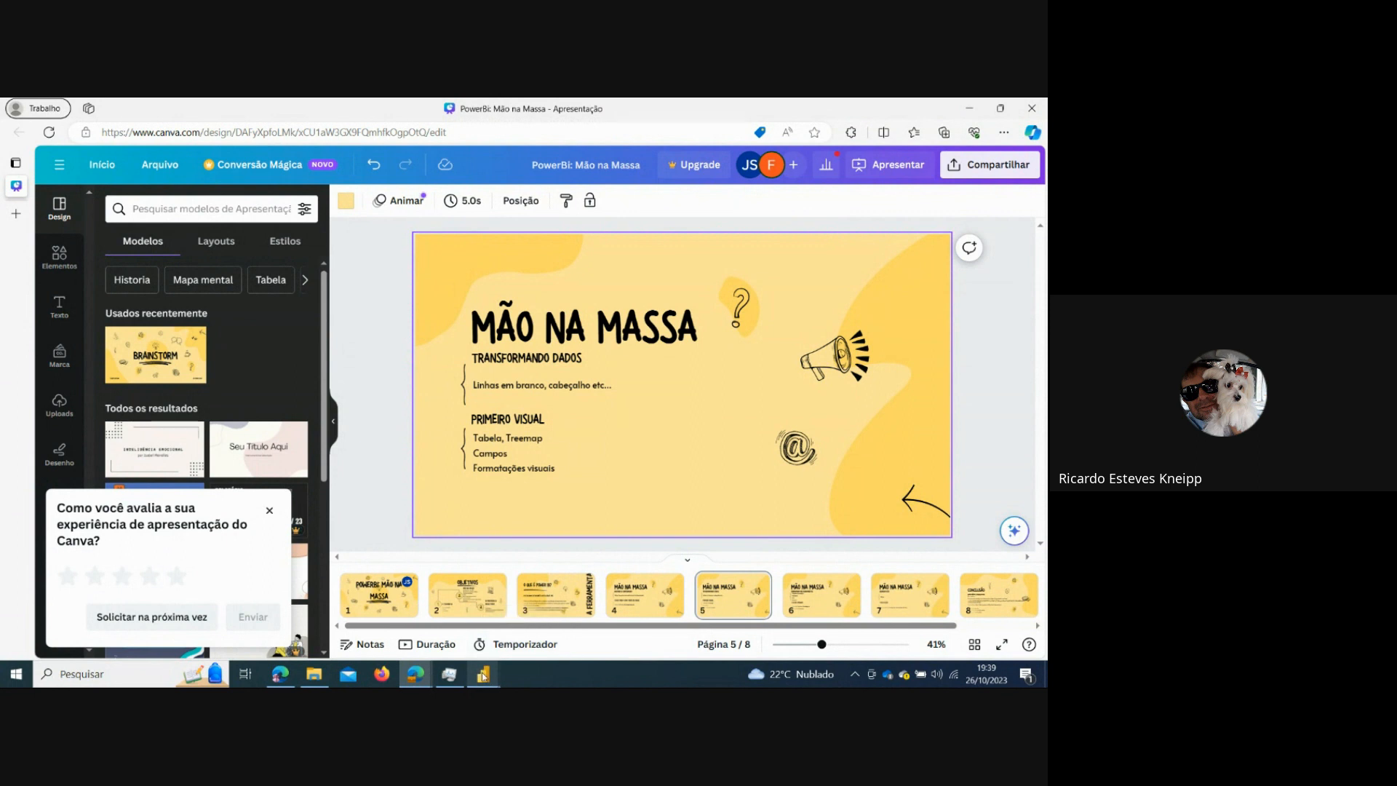
mouse_move(483, 675)
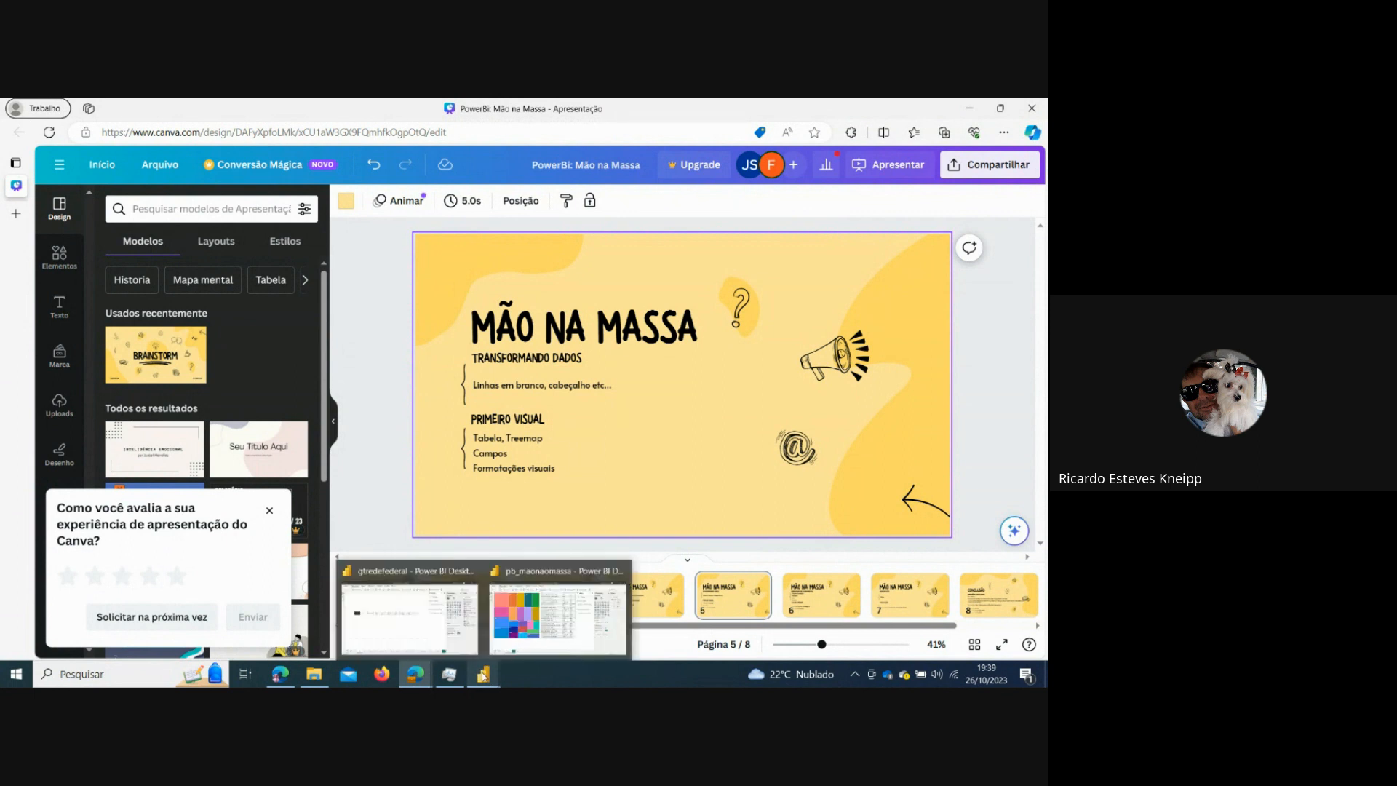
click(546, 651)
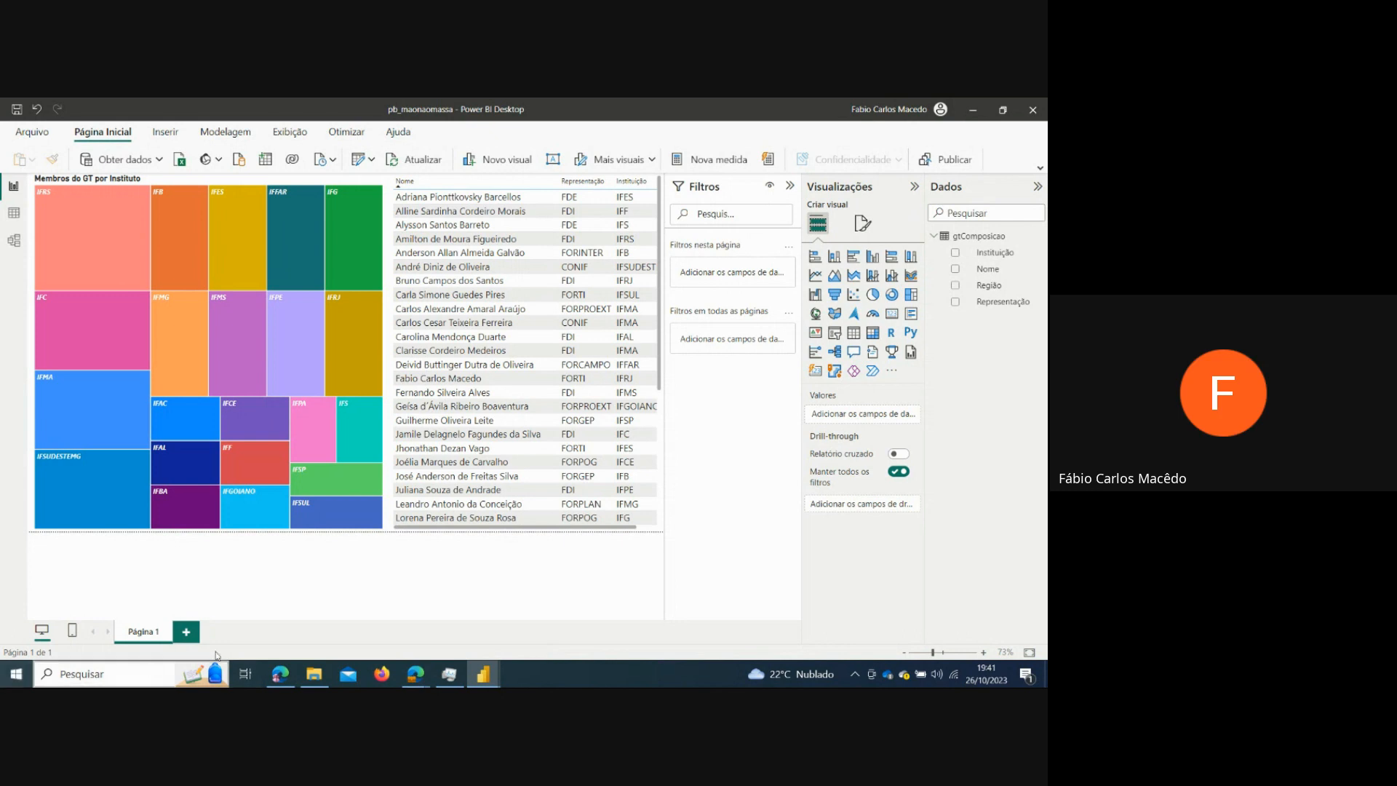
- Switch to the Canva presentation, view page 6 on managing relationships and creating measures, recheck page 5, and return to page 6
mouse_move(416, 674)
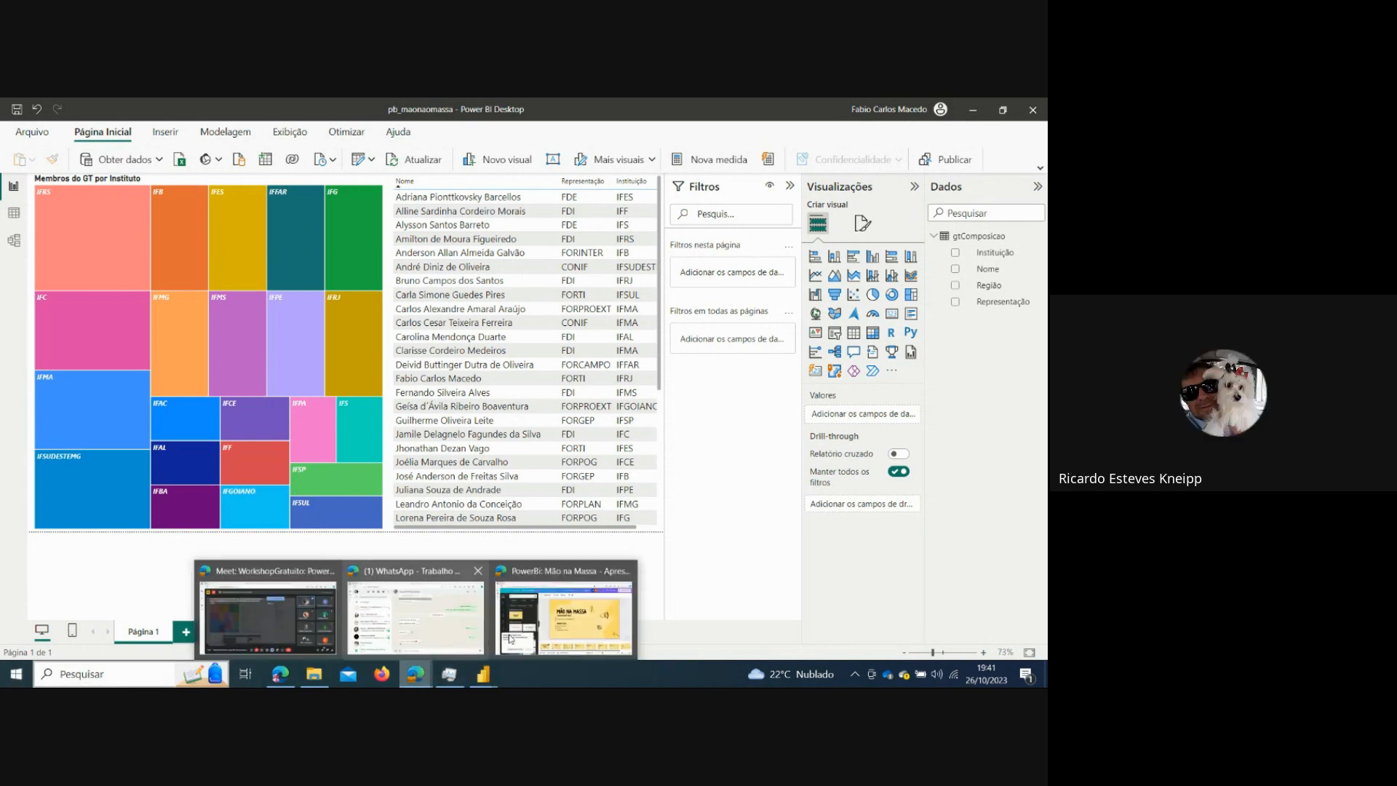
click(561, 627)
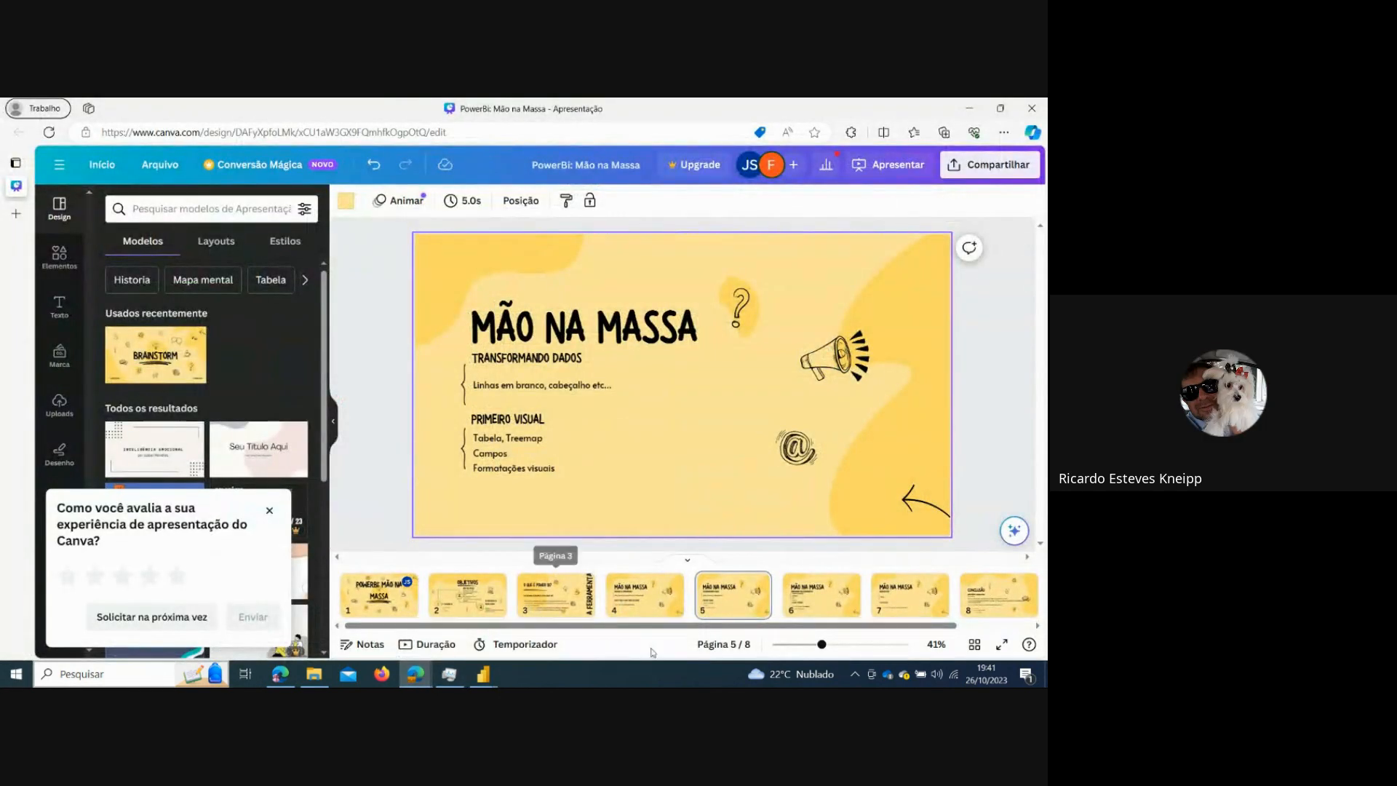
click(814, 606)
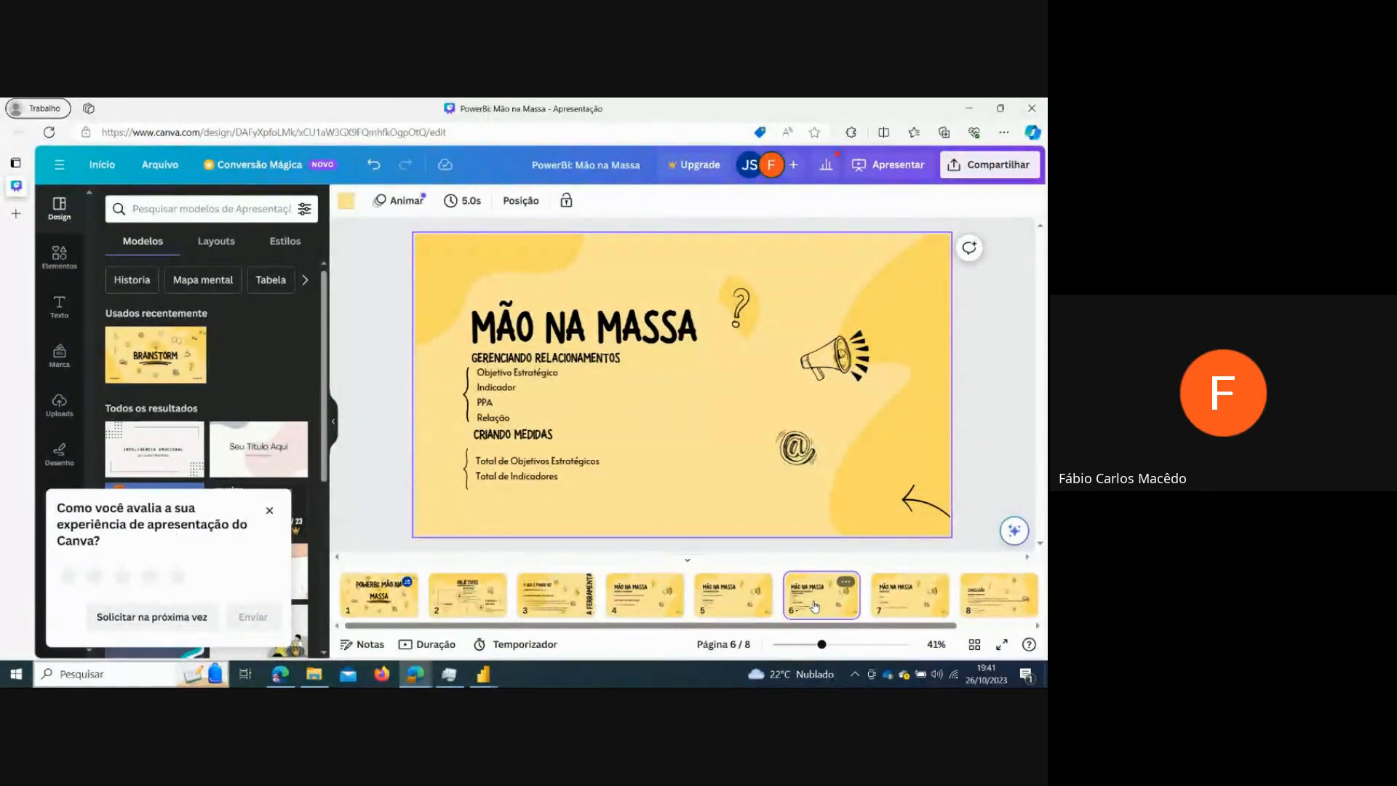
click(734, 600)
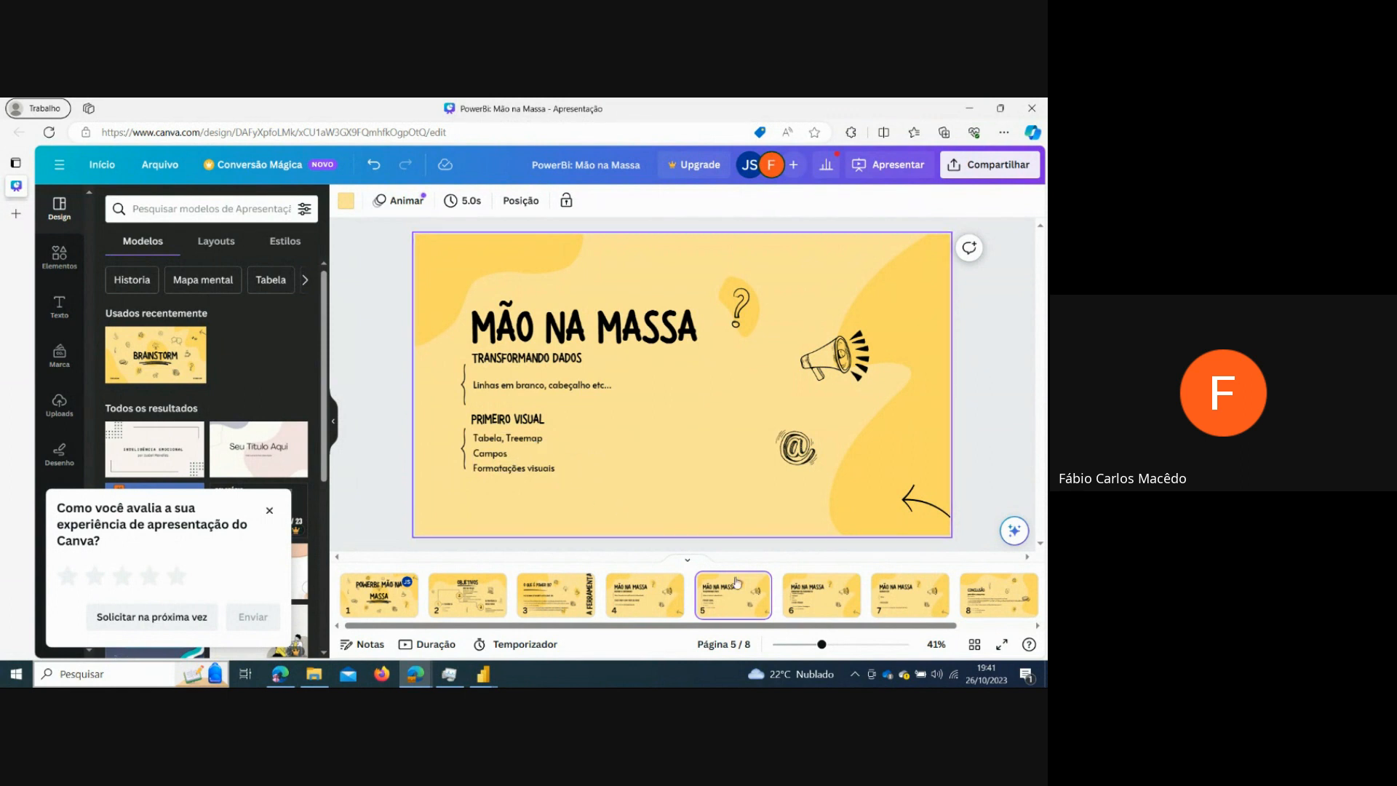
click(814, 603)
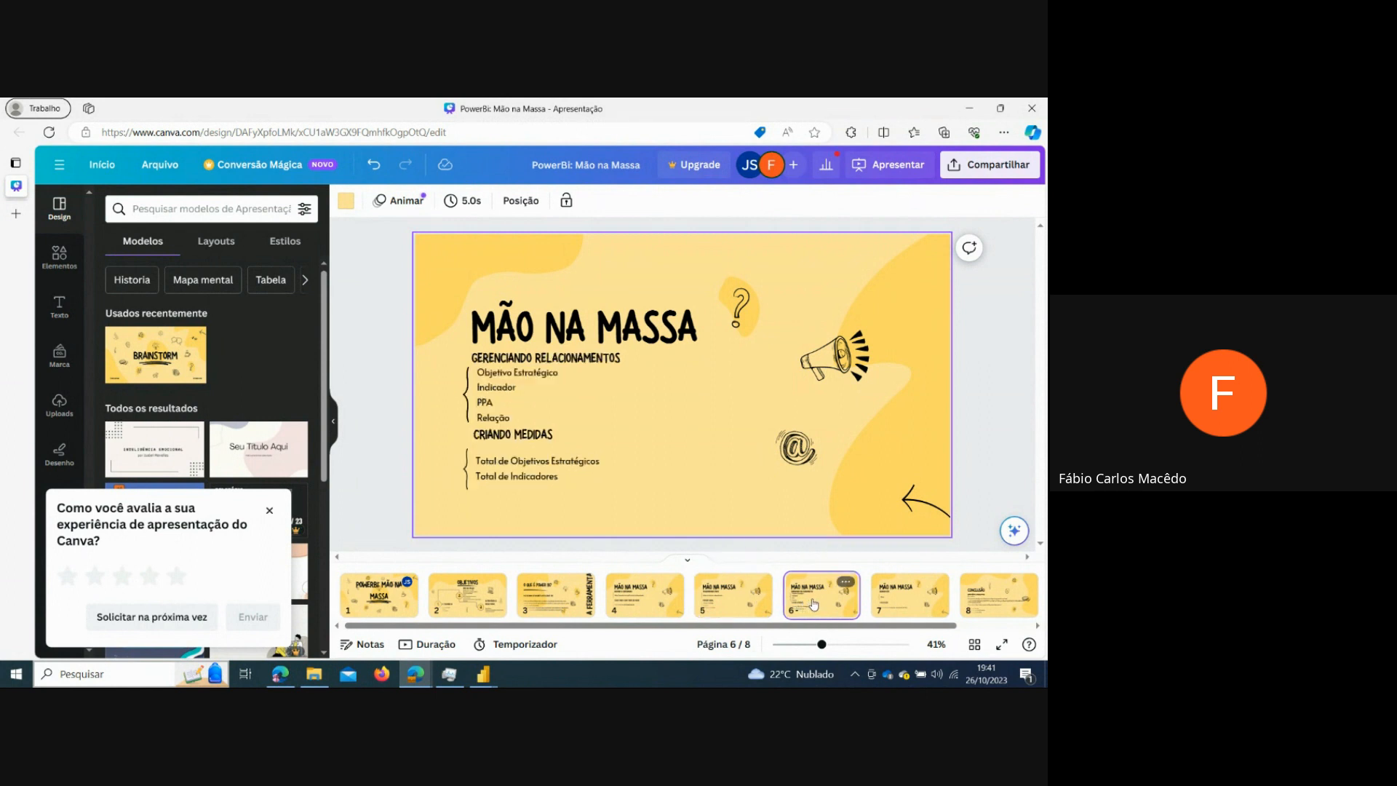
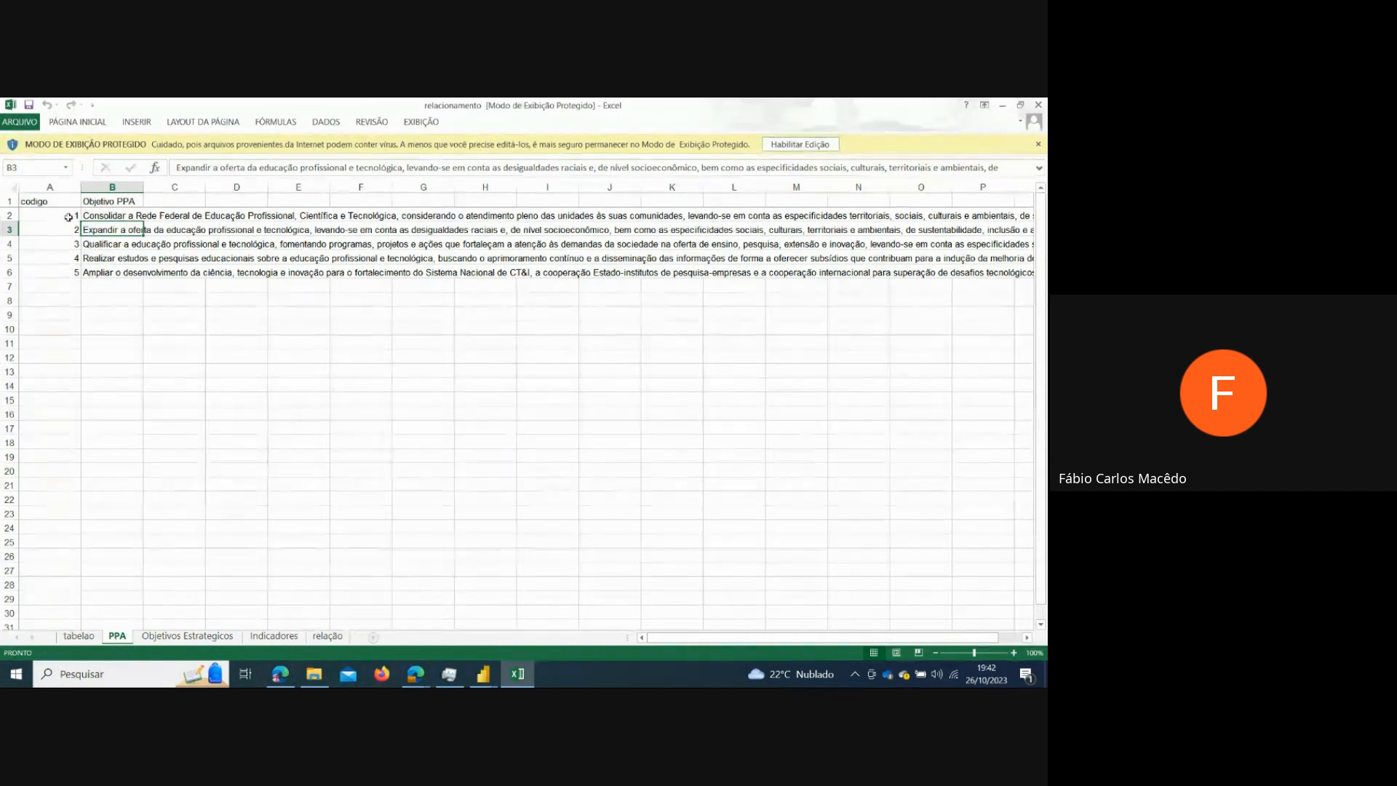
- Examine the first objective and the codes 1 to 5 on the PPA sheet of the relacionamento workbook
click(91, 215)
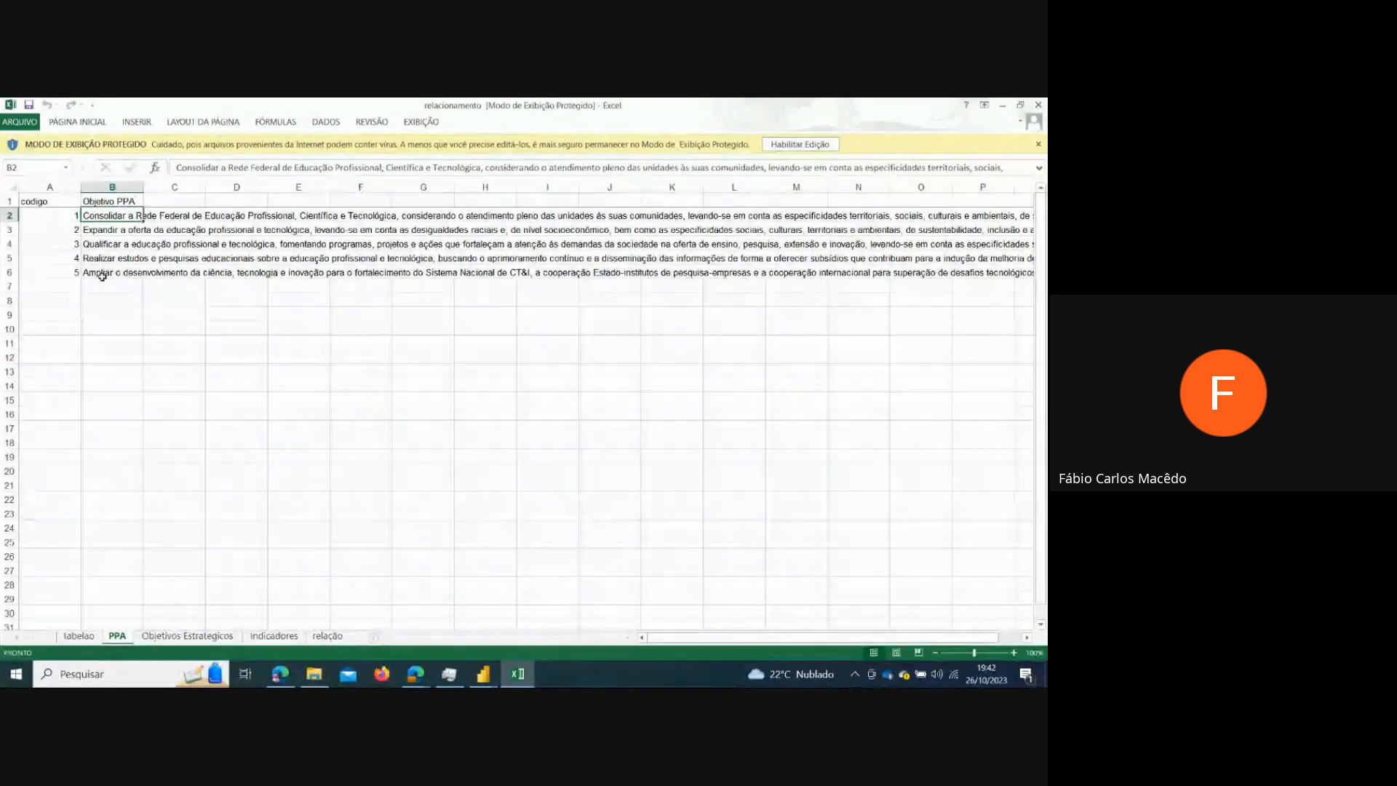
click(67, 213)
click(64, 230)
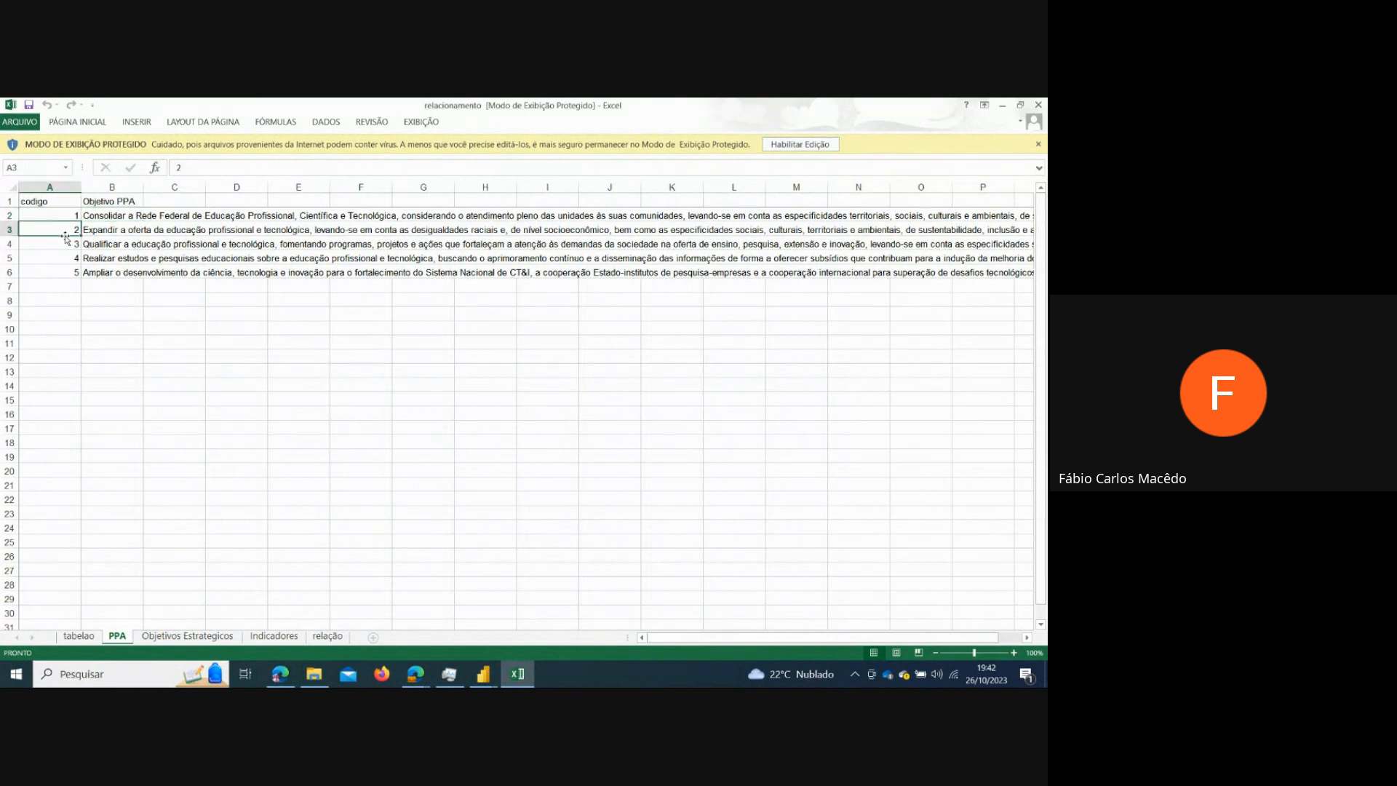
click(65, 242)
click(65, 257)
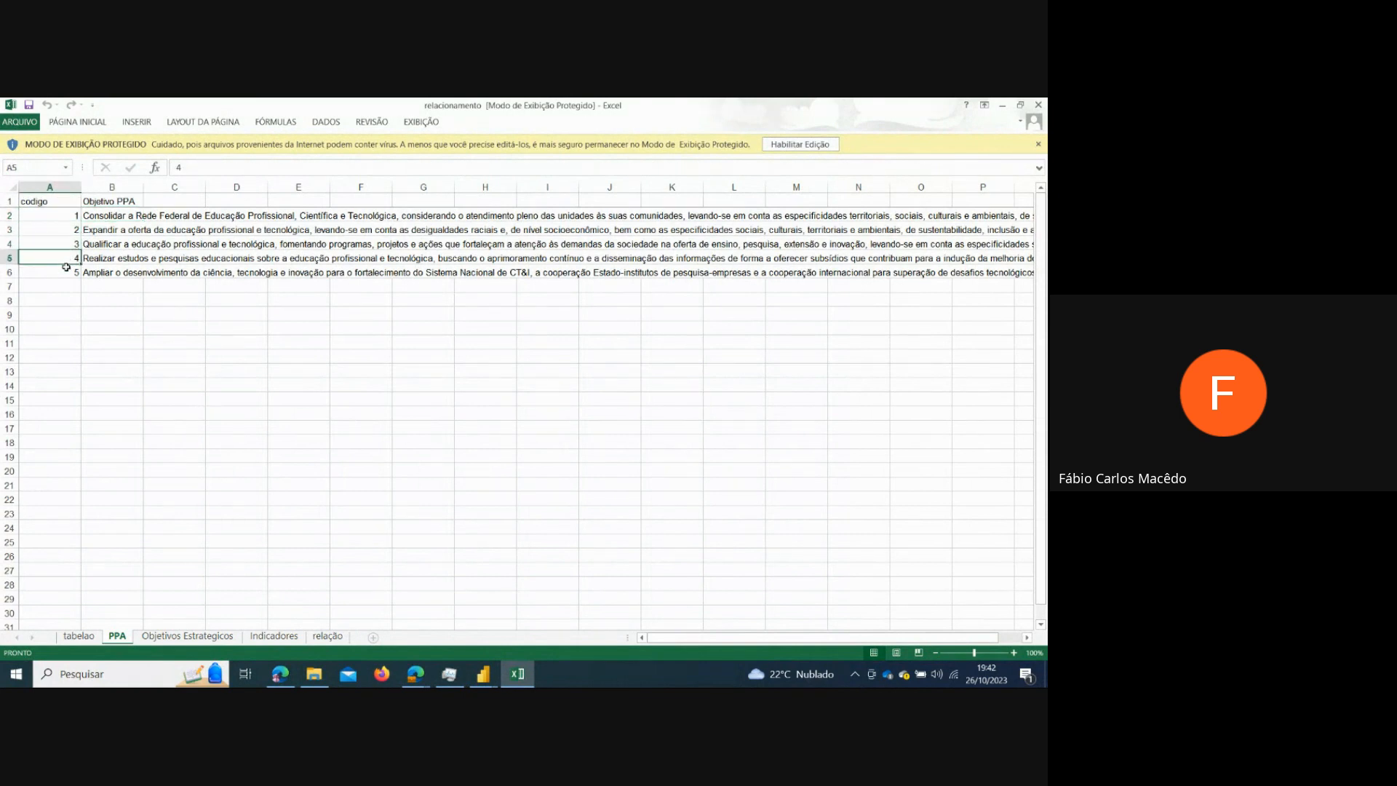
click(66, 268)
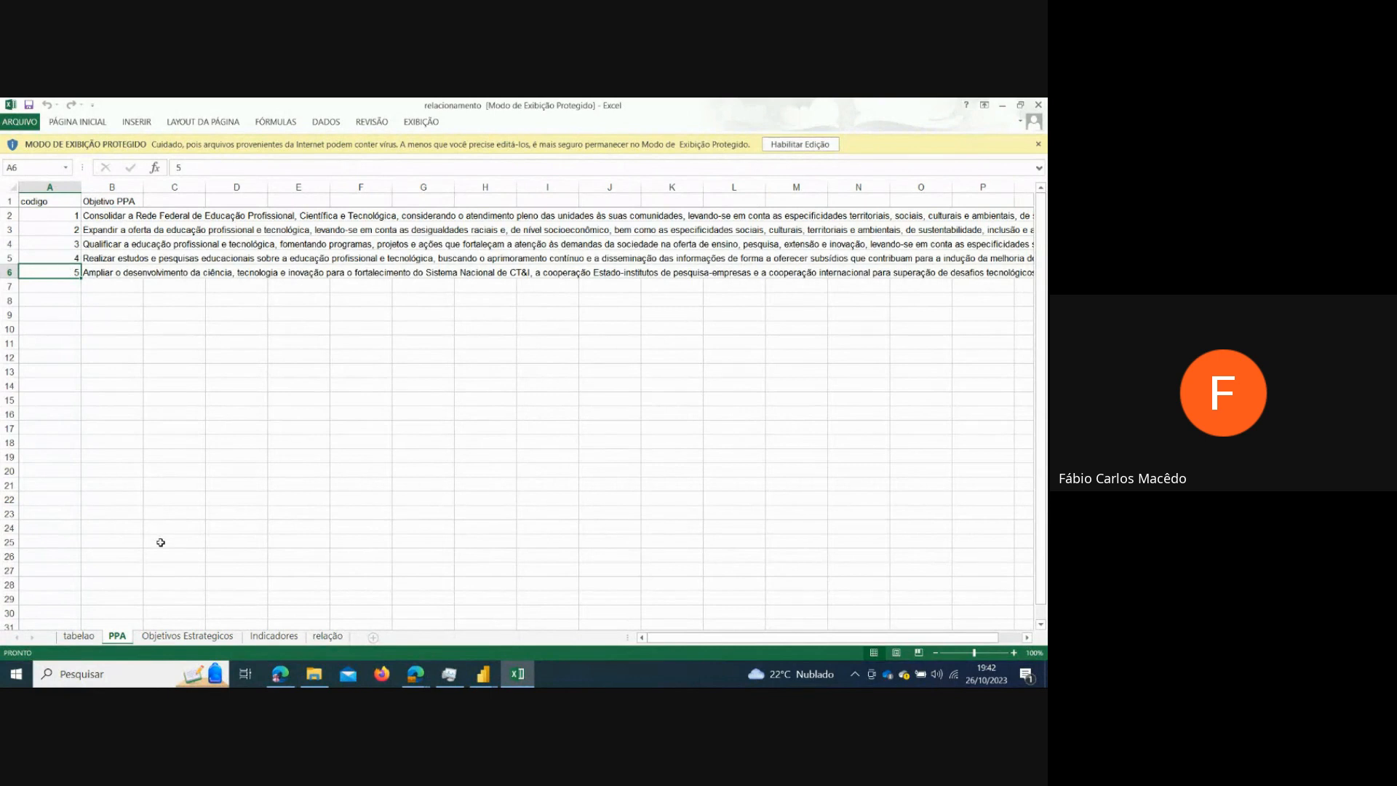
- Show the Objetivos Estrategicos sheet and widen its Perpectiva column so the full entries can be read
click(193, 638)
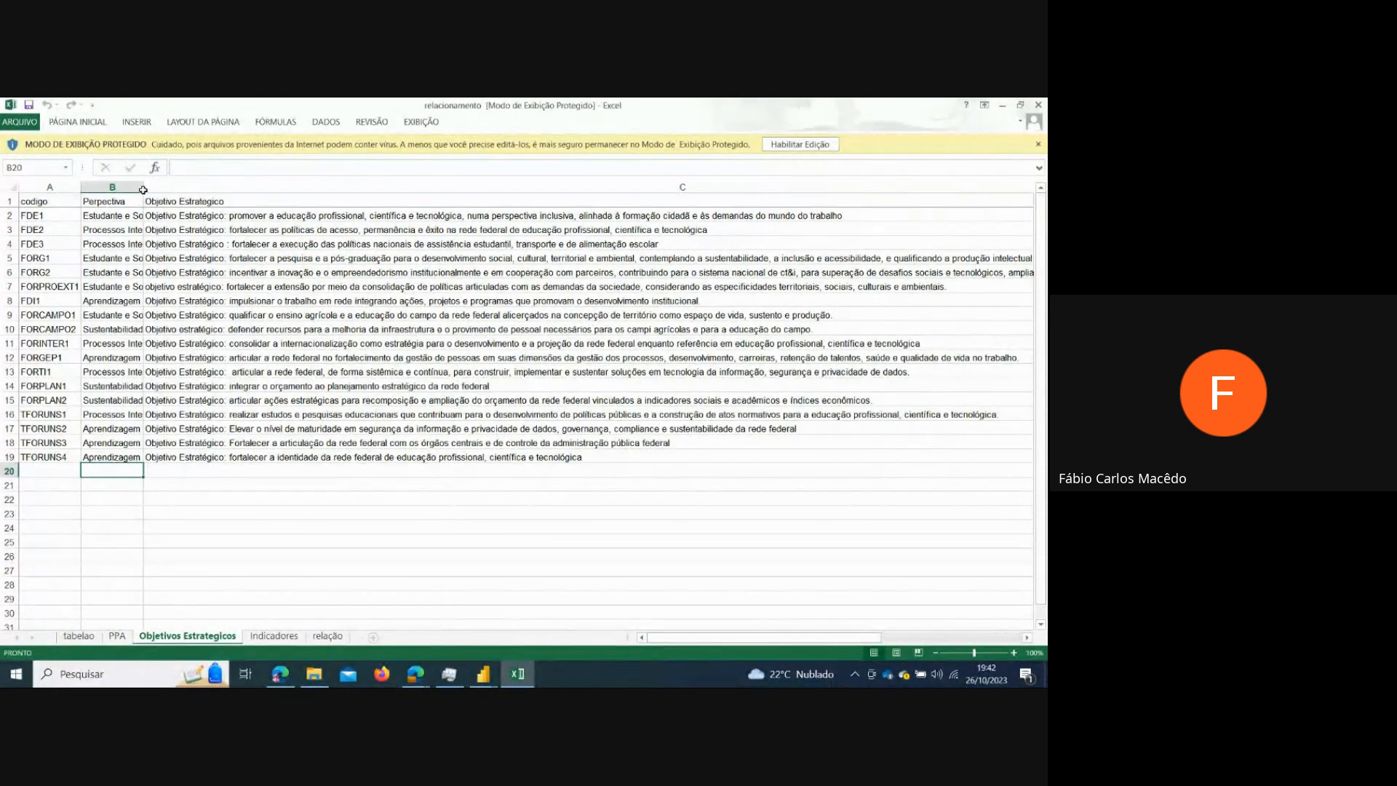
drag(143, 186, 216, 189)
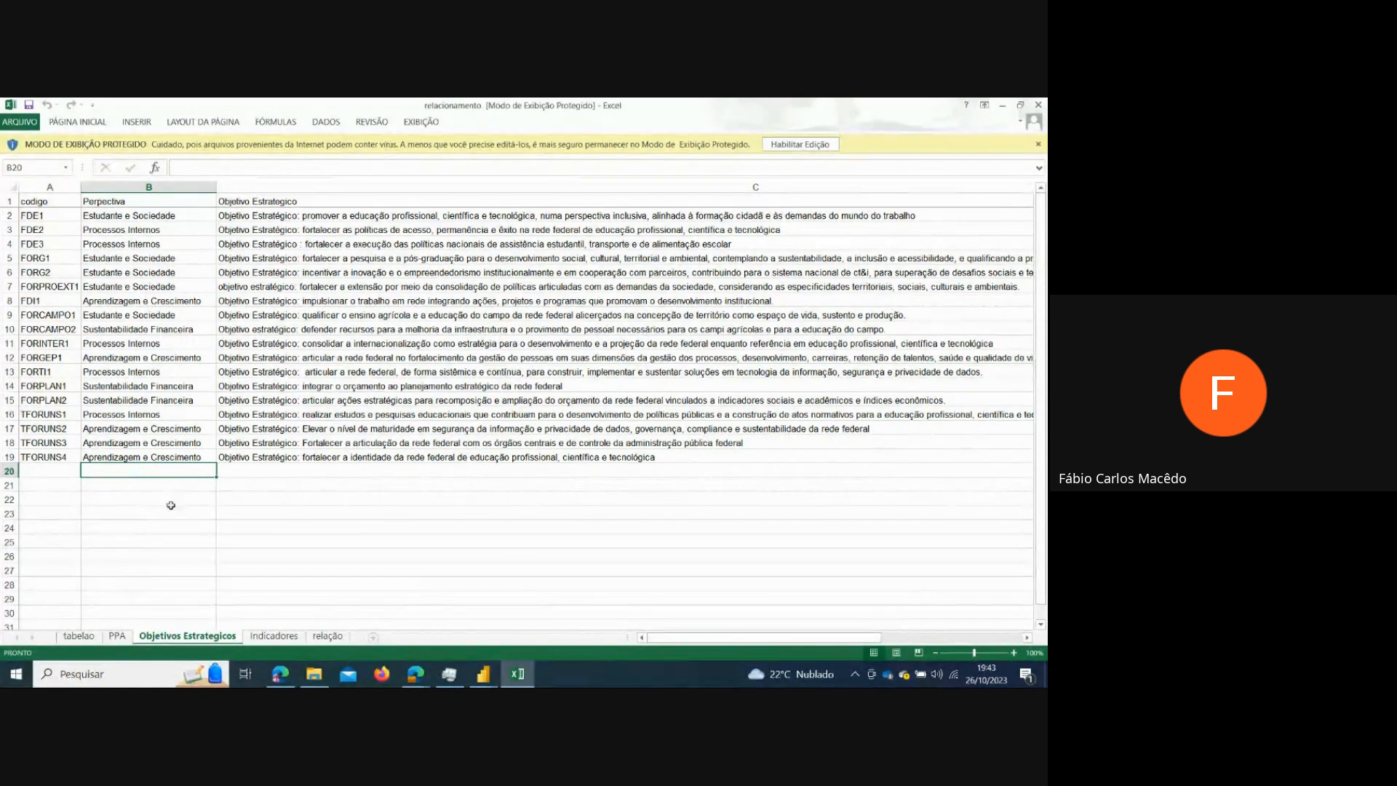
- Show the Indicadores sheet, widen its indicador column, and review the list of indicators down to the last row
click(277, 637)
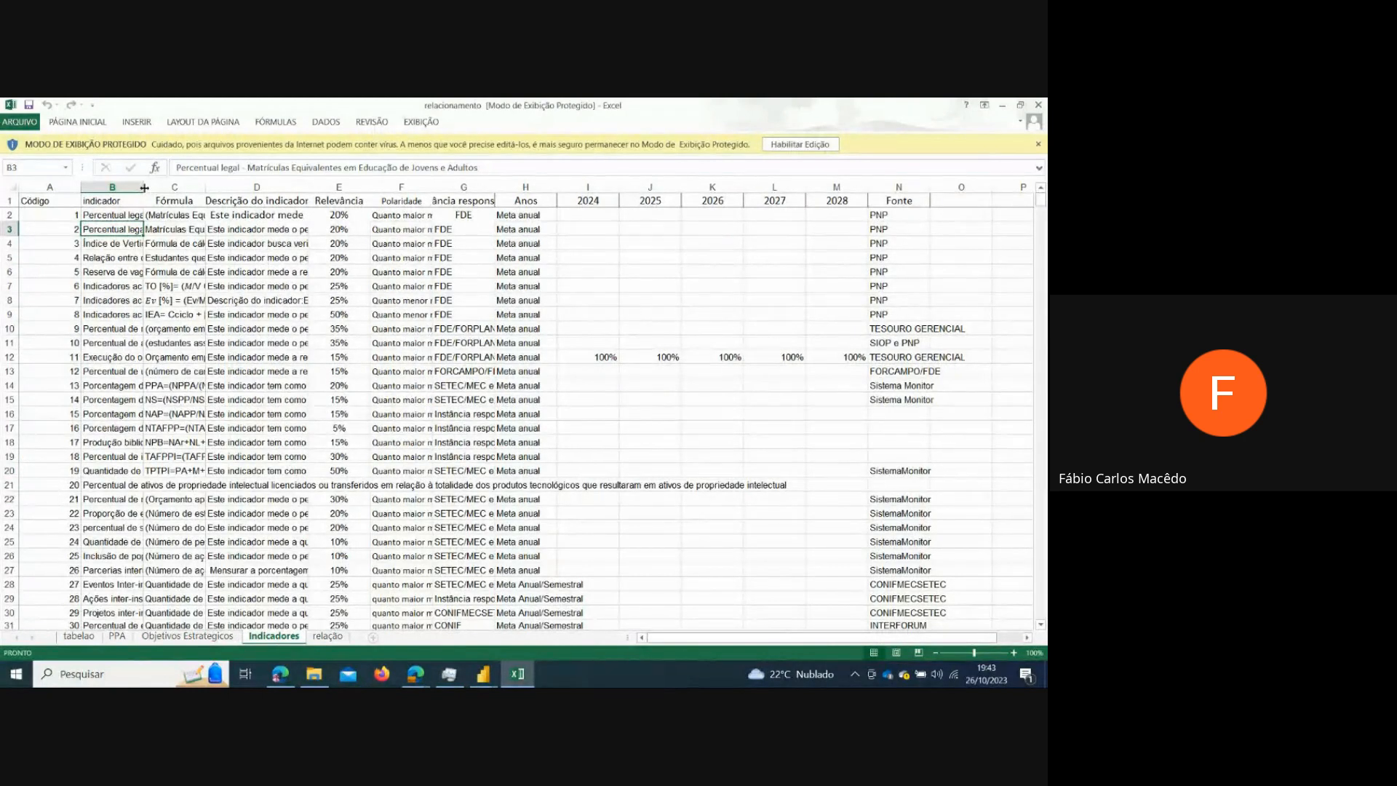
drag(143, 187, 256, 195)
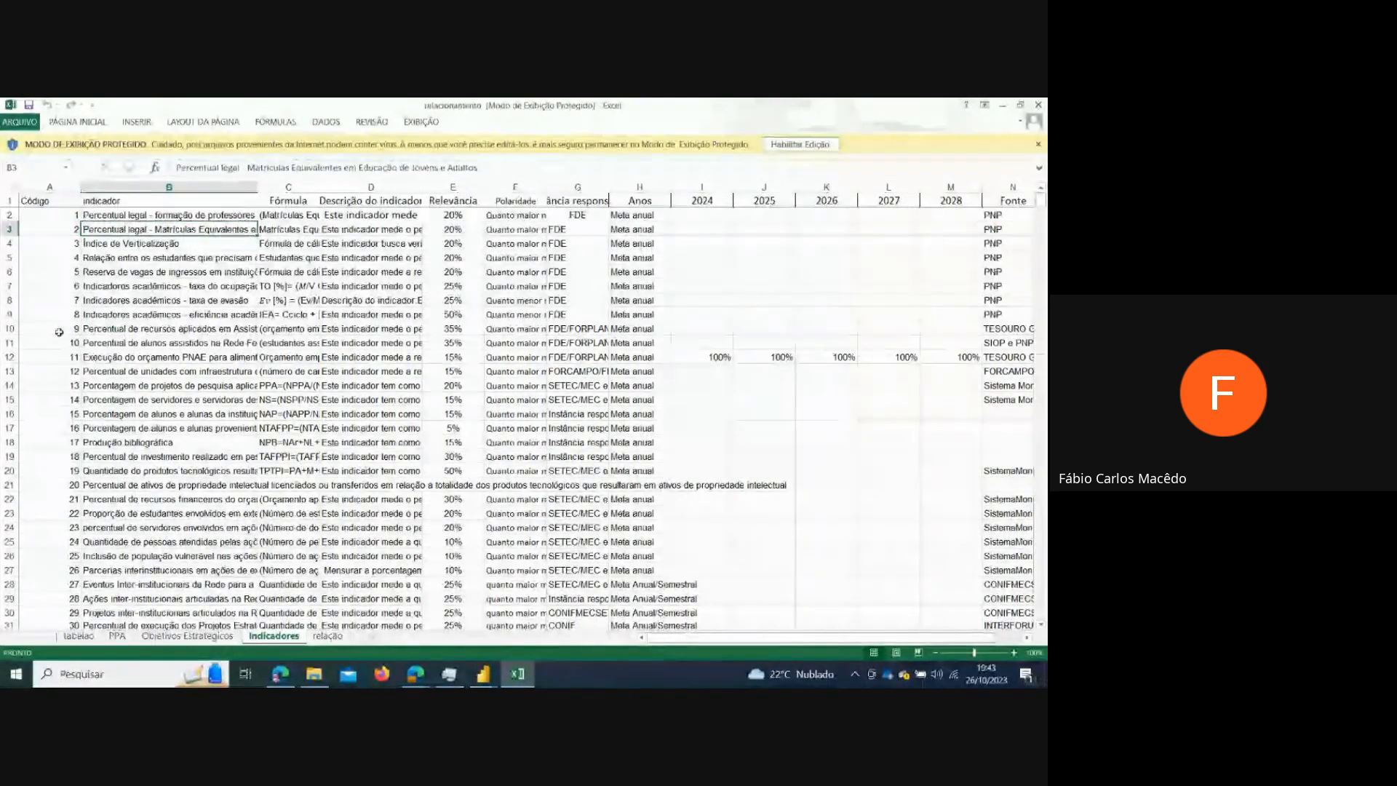
scroll(121, 364, down, 10)
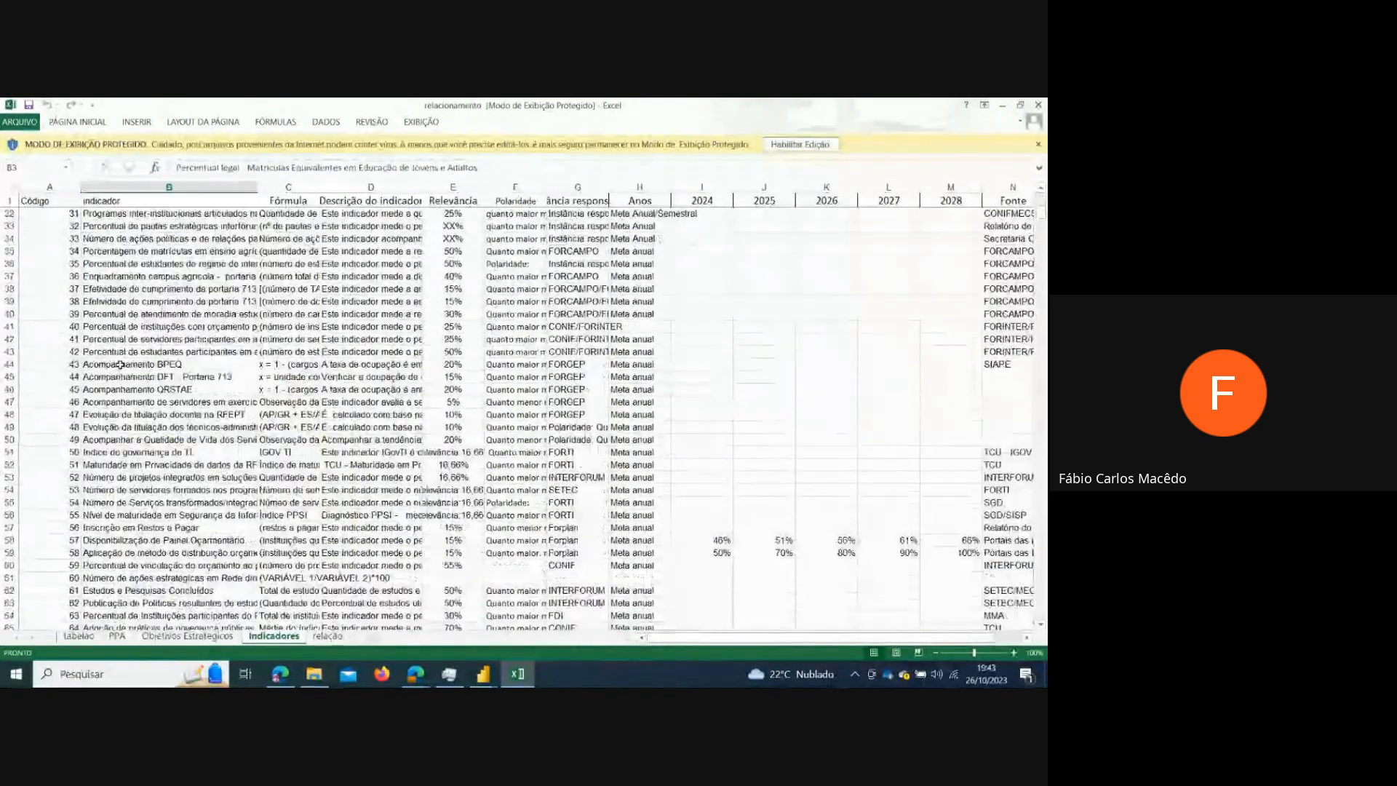
scroll(120, 363, down, 7)
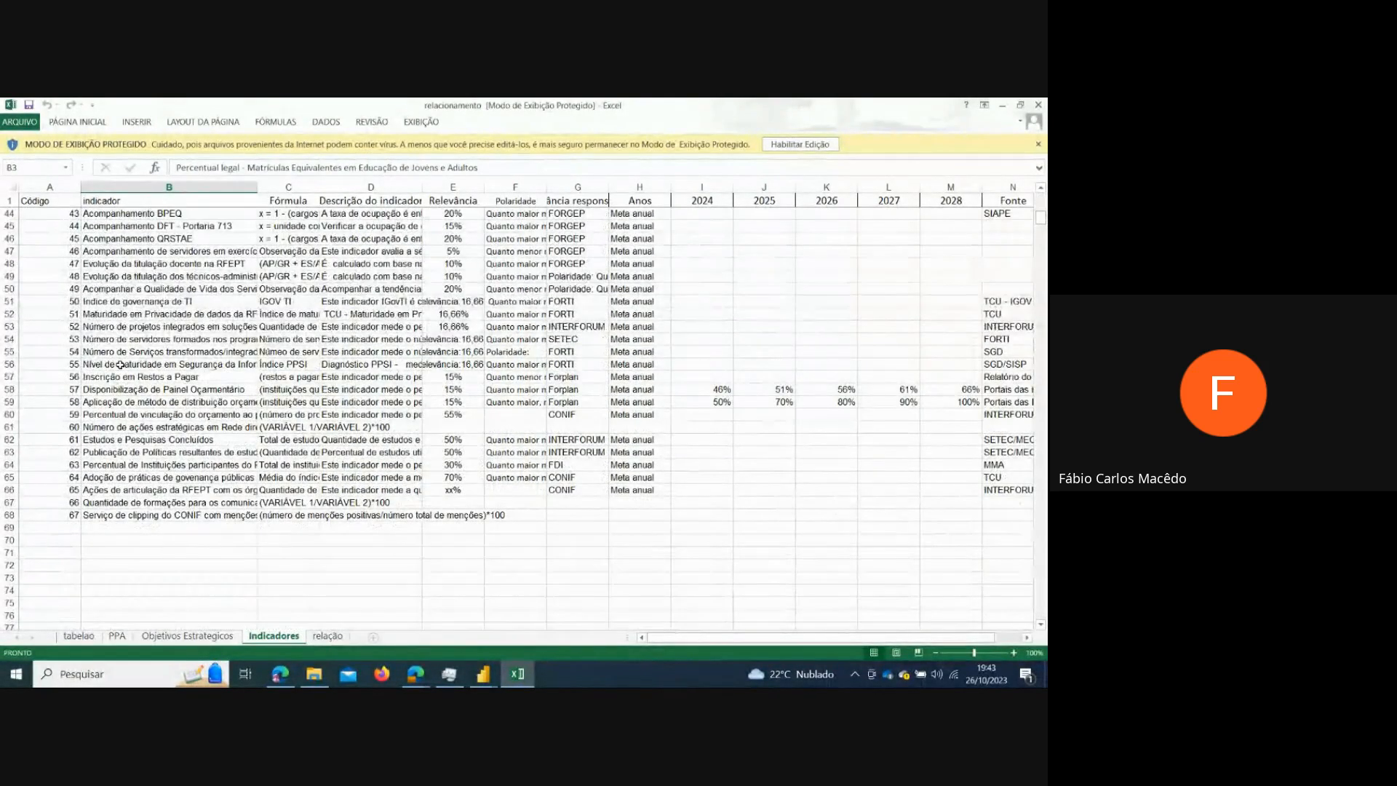
scroll(120, 364, up, 10)
scroll(120, 364, up, 4)
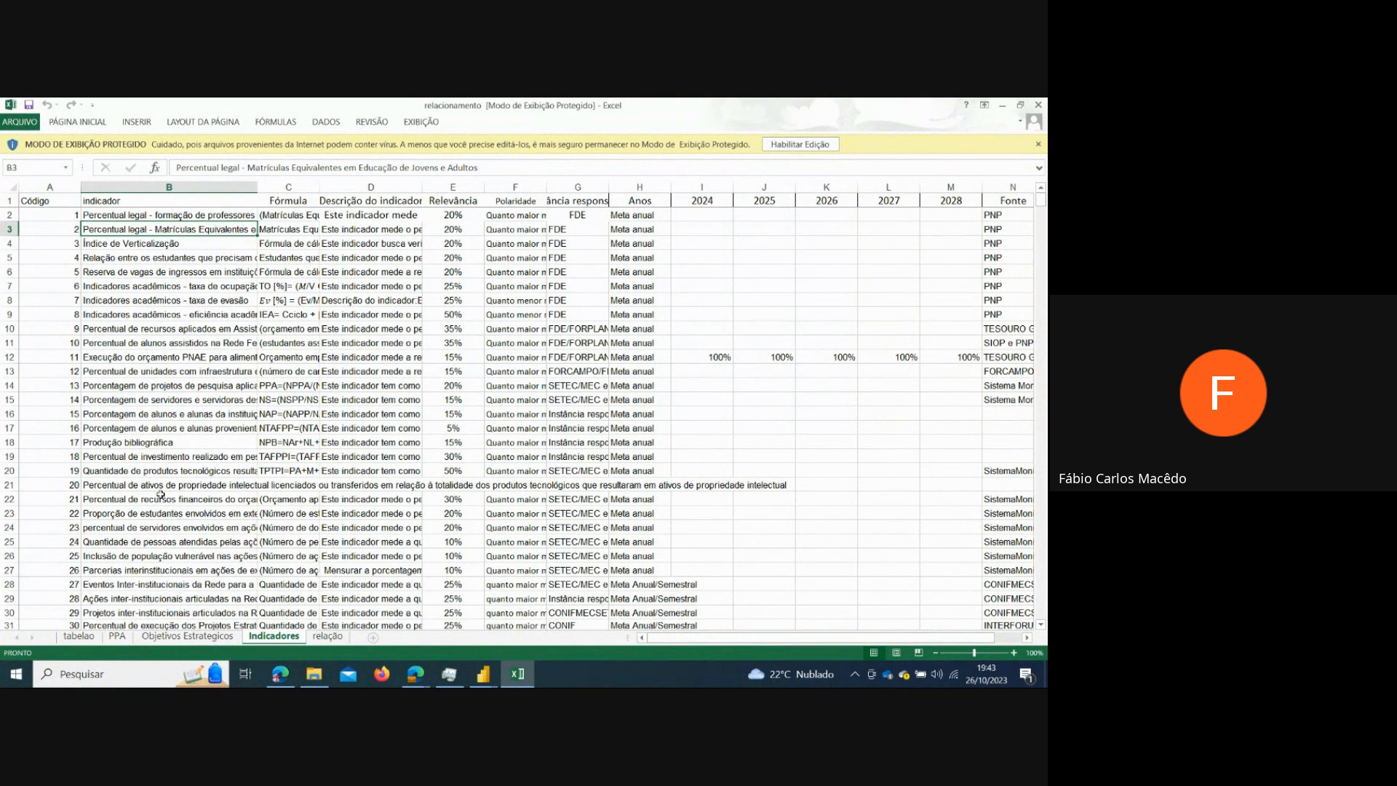
- View the tabelao sheet, and fit the codigoindicador and codigoobjestrategico columns on the relação sheet to their contents
click(77, 636)
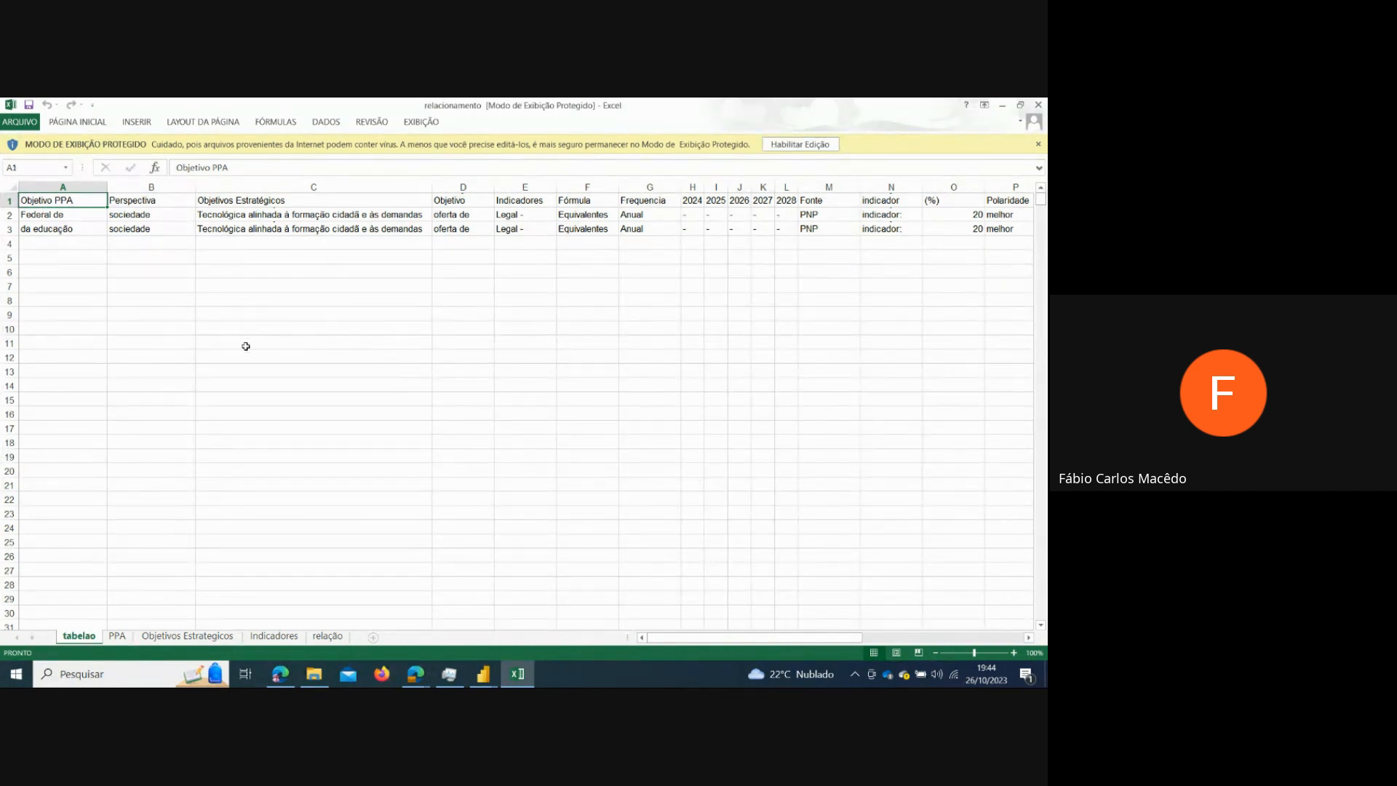
click(327, 636)
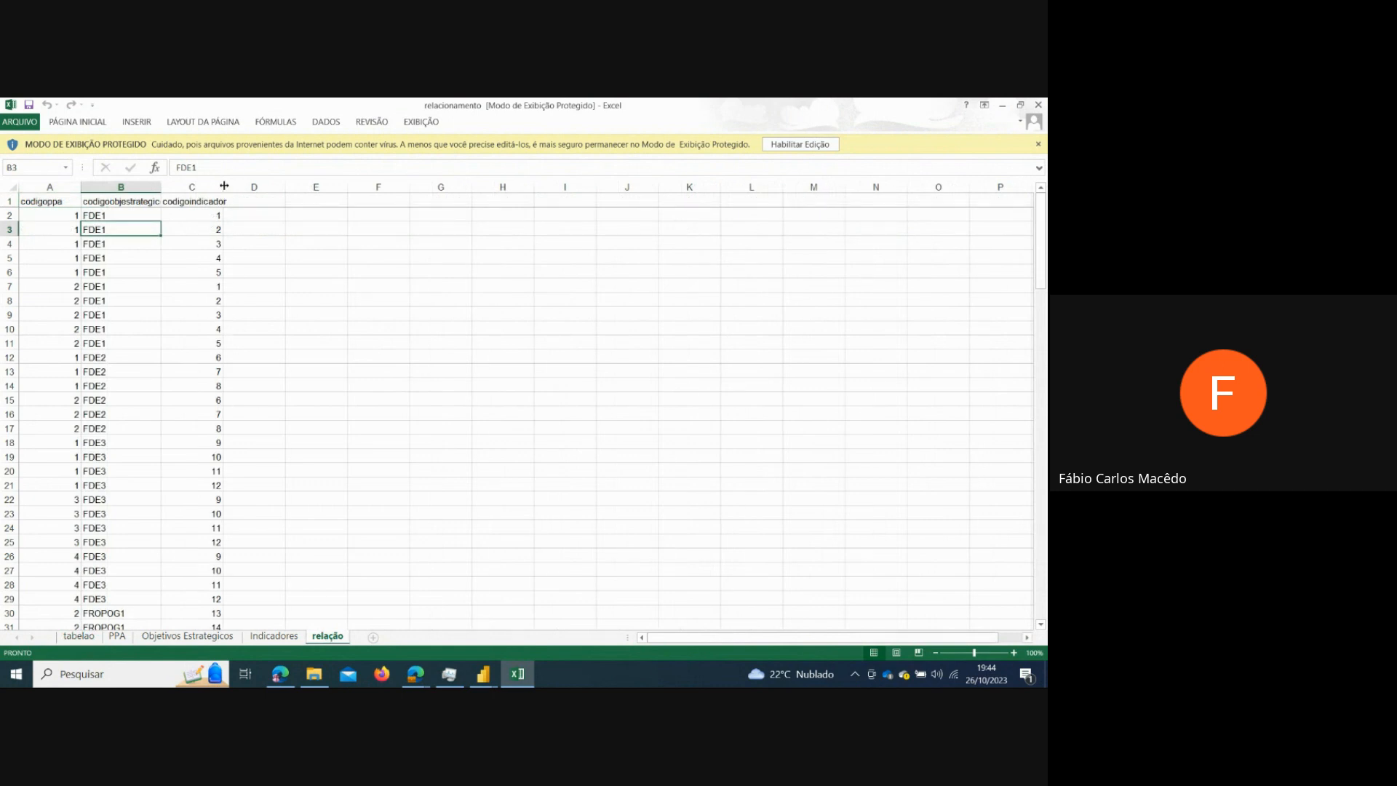
double_click(224, 185)
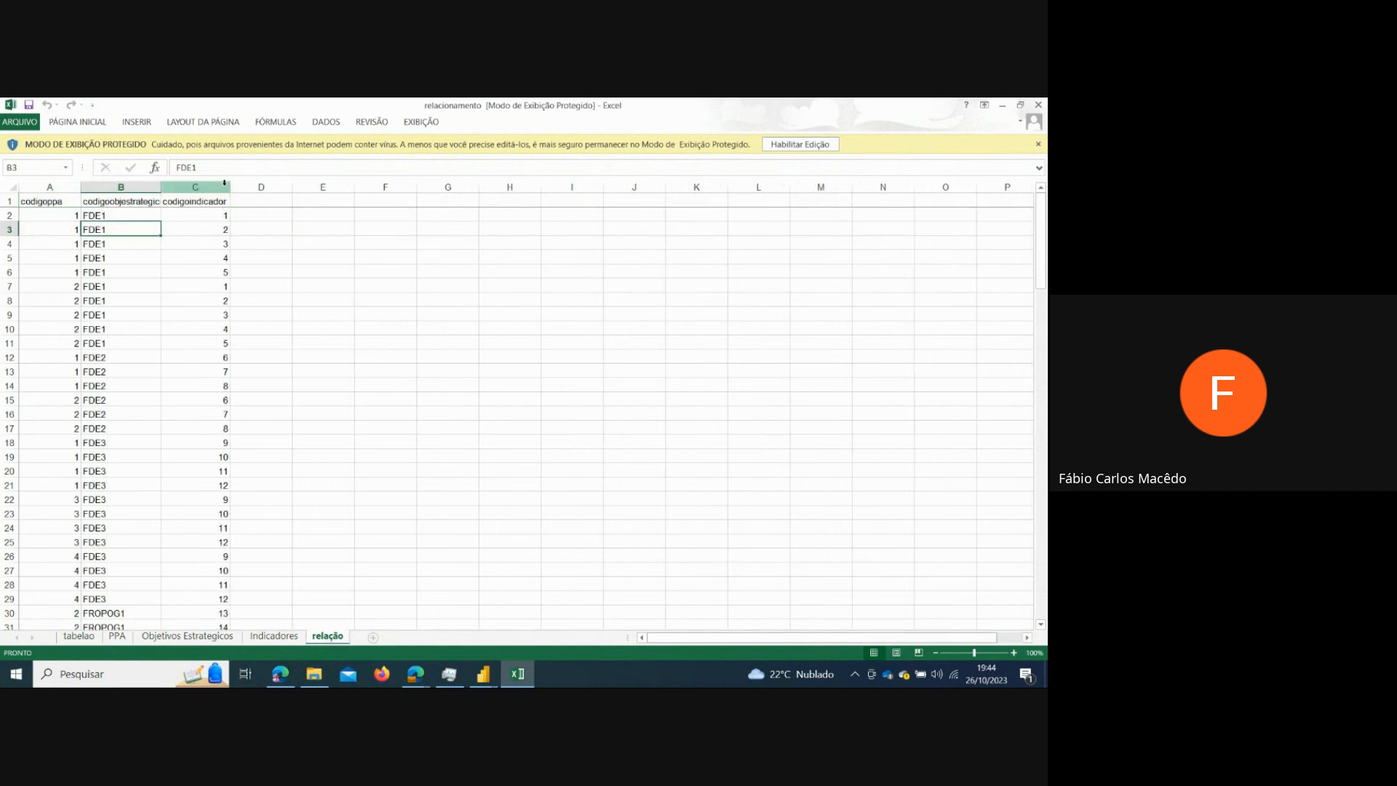
double_click(160, 187)
click(78, 187)
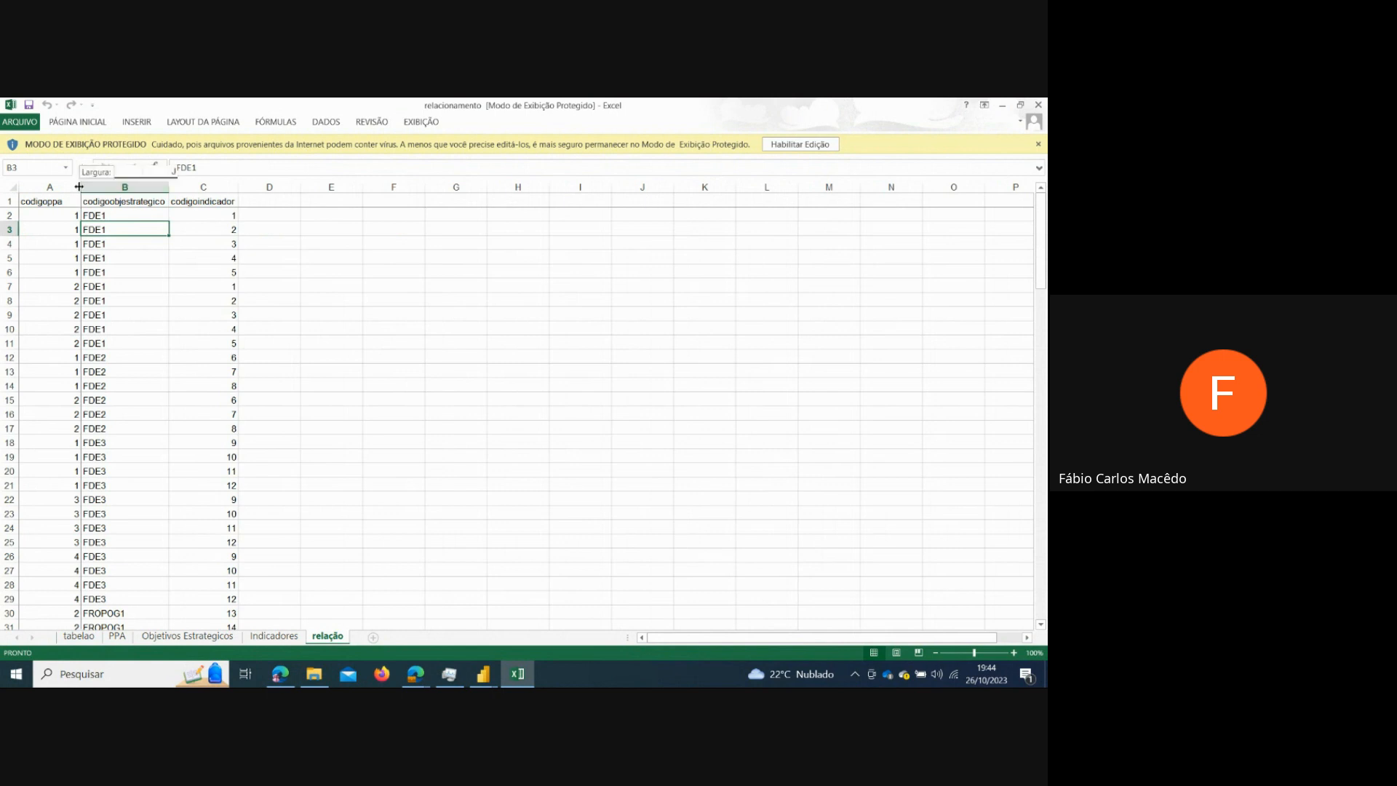
- Fit the codigoppa column on the relação sheet to its contents and go over the codes in row 2
double_click(78, 187)
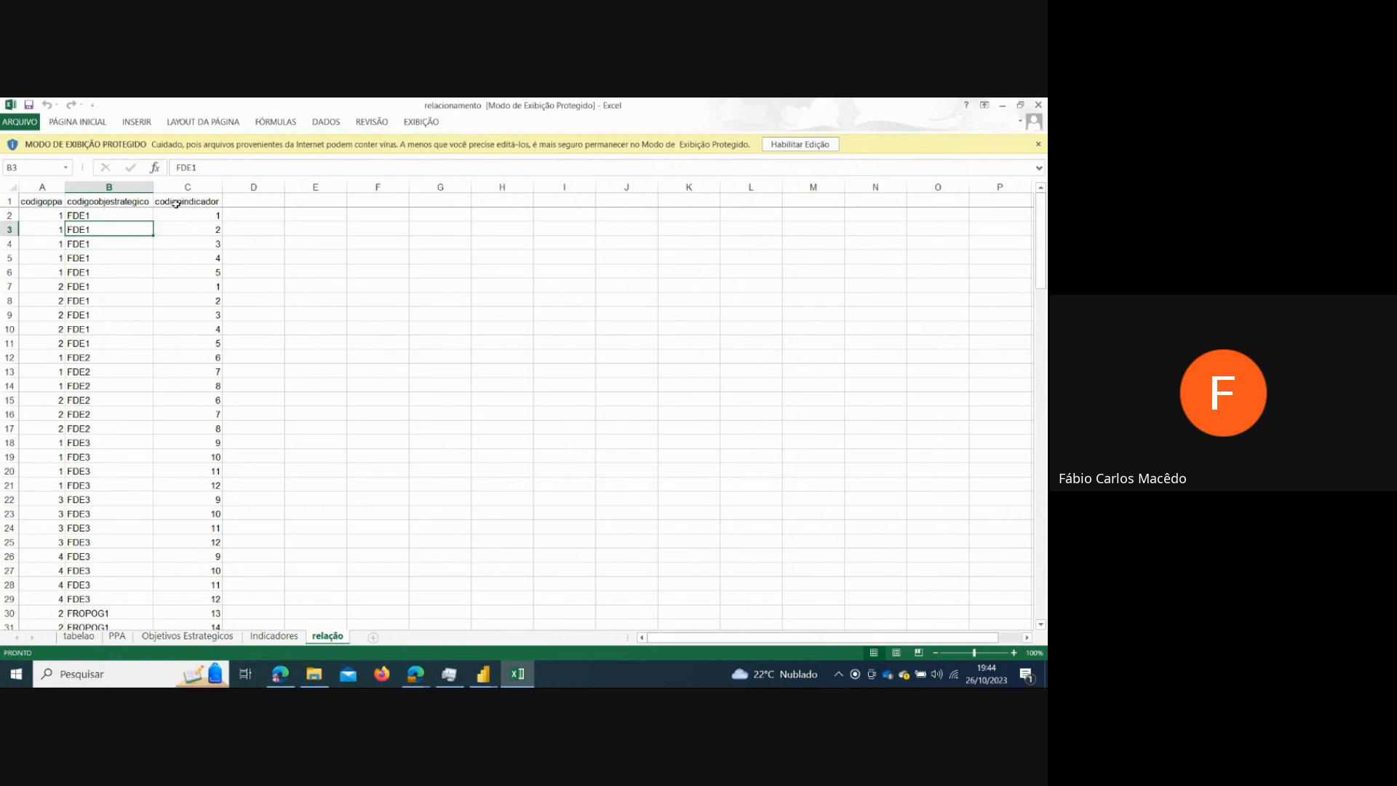
click(42, 213)
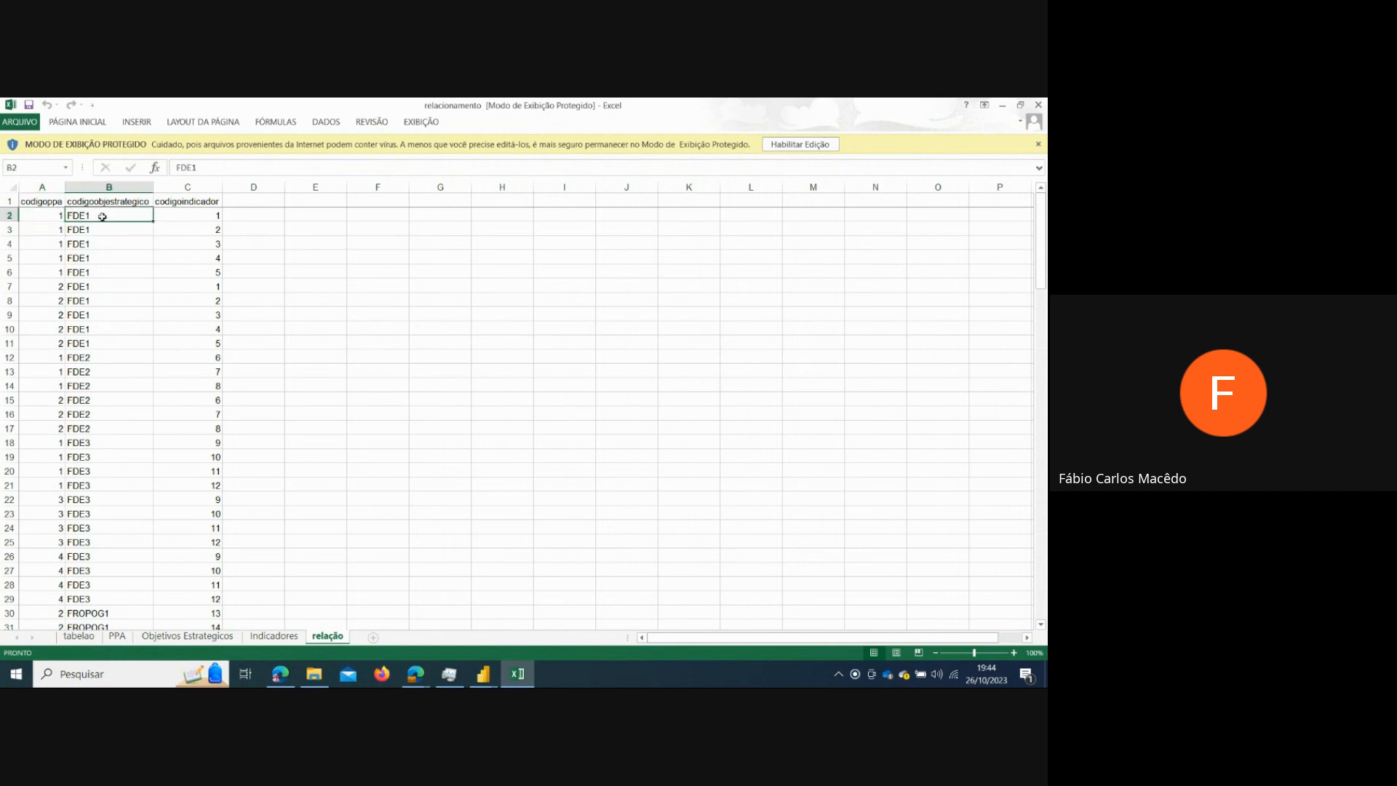
click(190, 213)
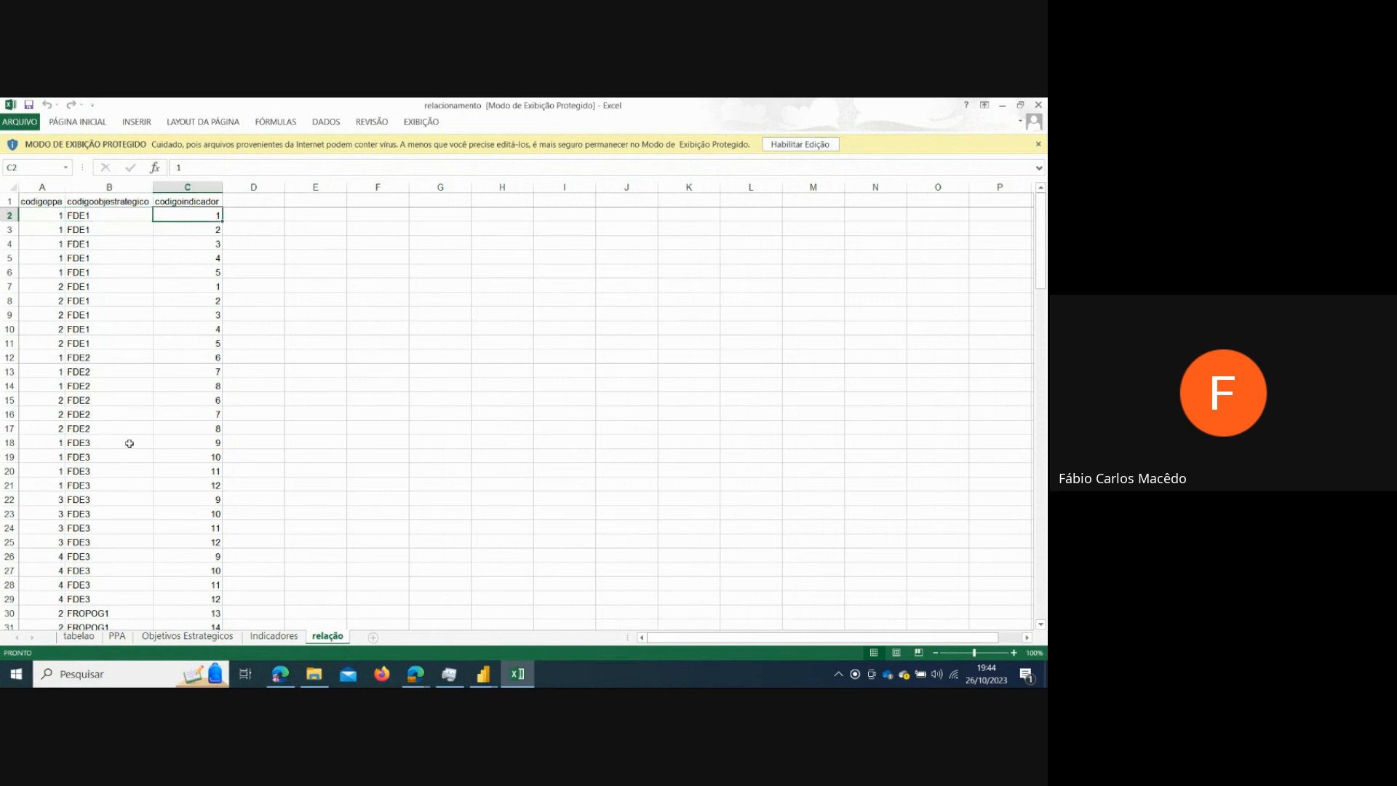
- Review the PPA, Objetivos Estrategicos and Indicadores sheets as sources of the codes, and return to the relação sheet
click(120, 637)
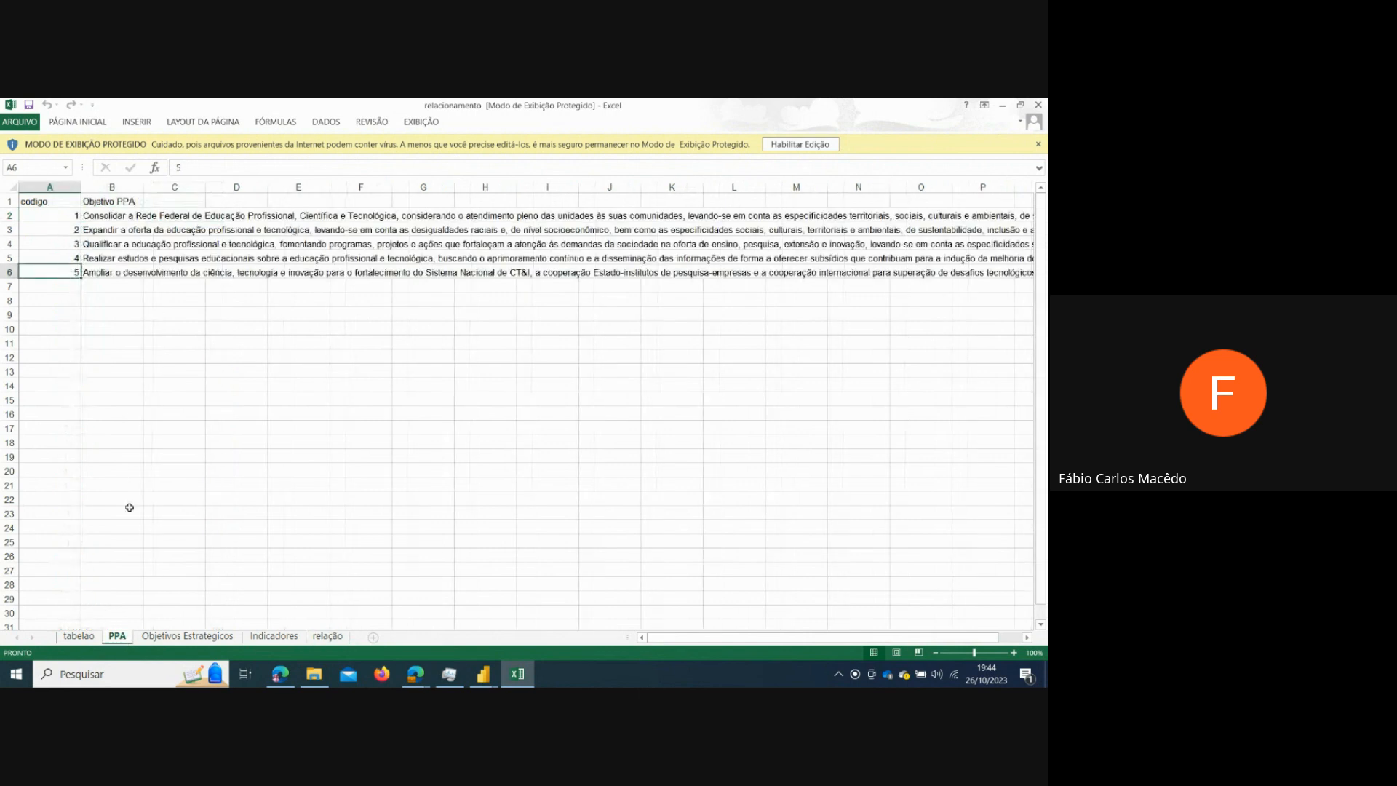
click(84, 214)
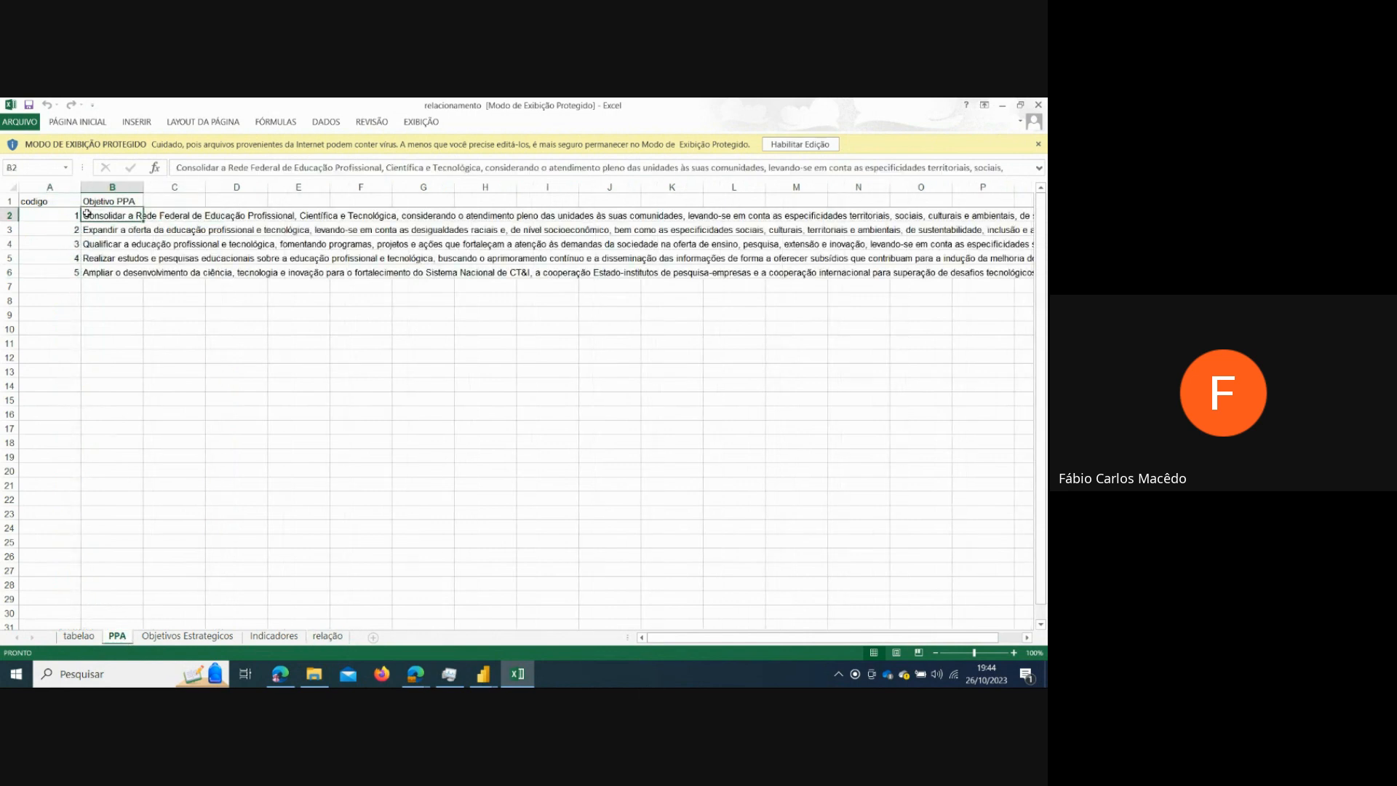
click(197, 637)
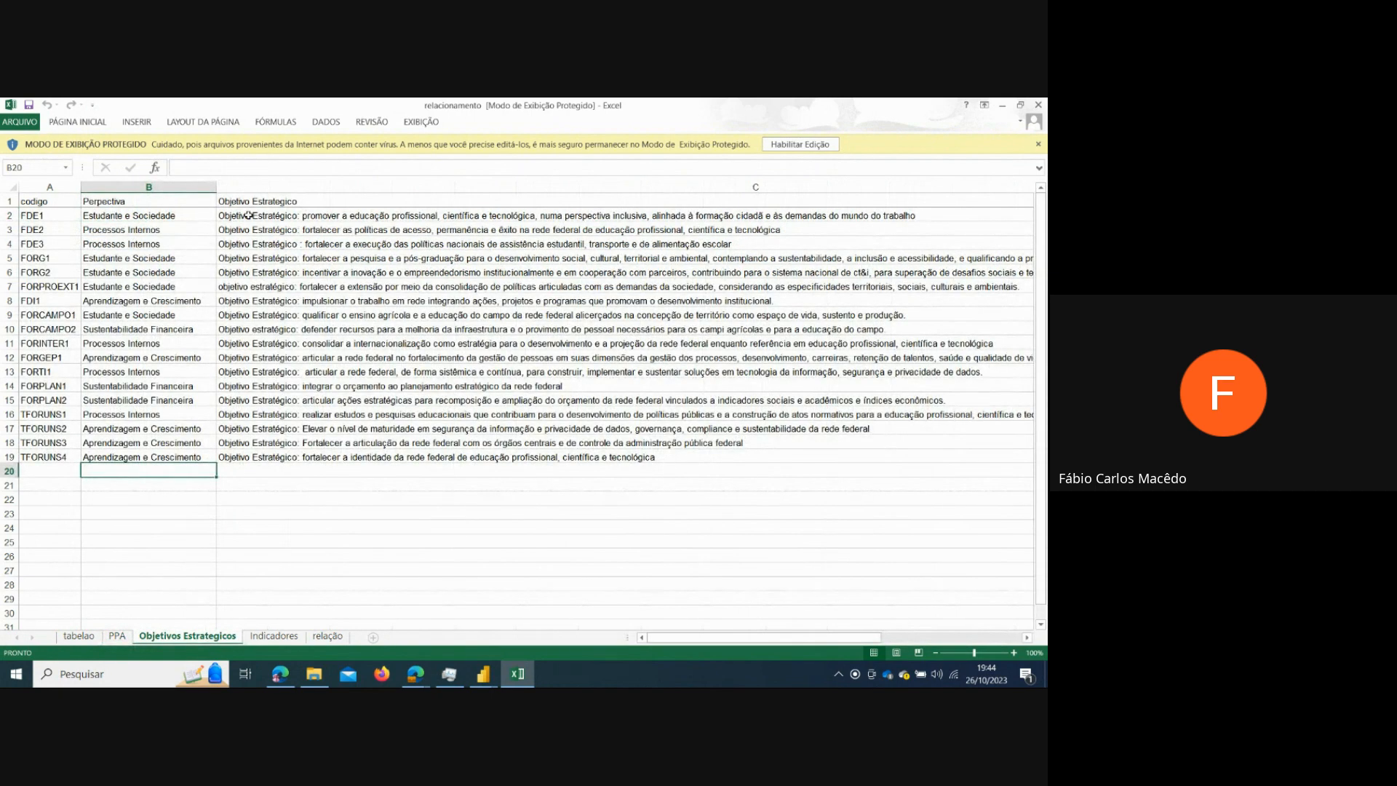
click(273, 637)
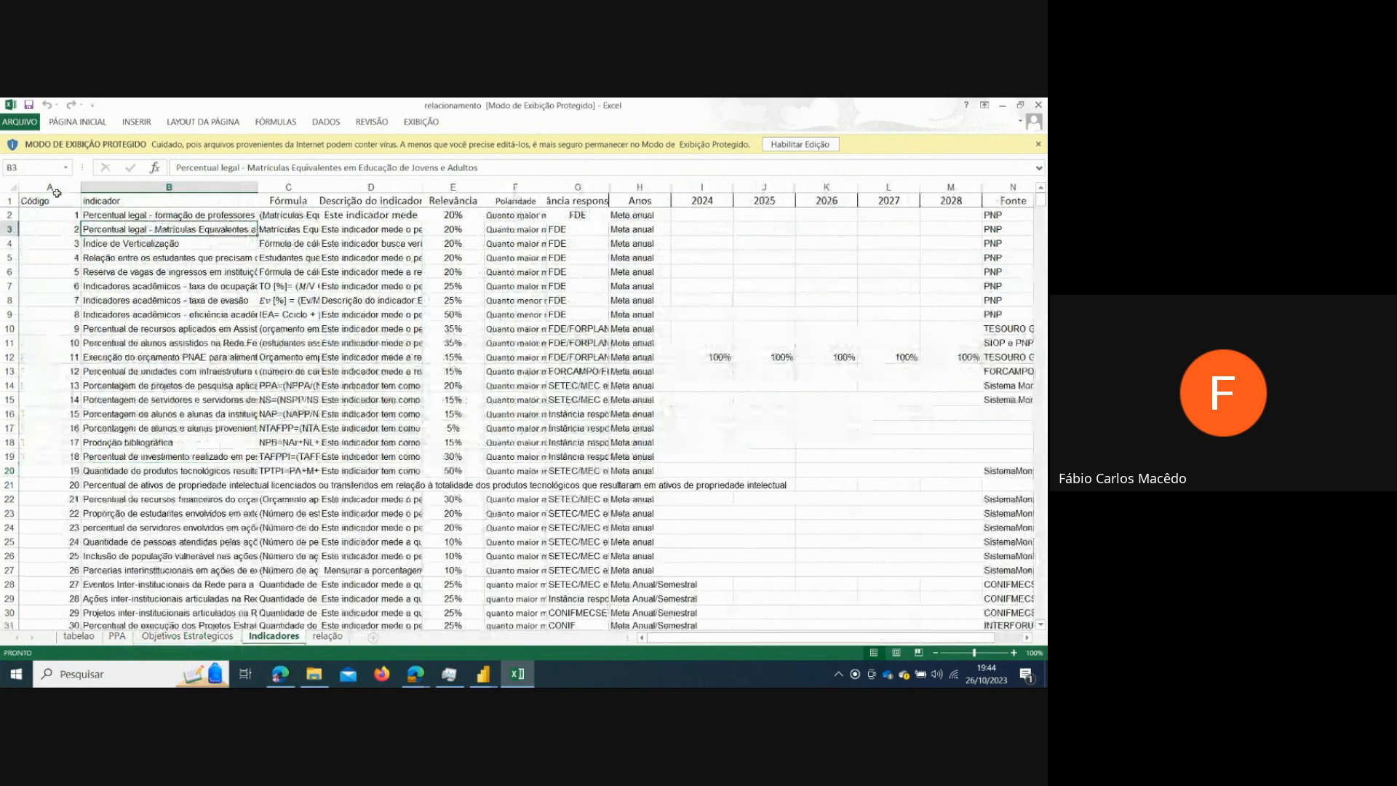
click(327, 638)
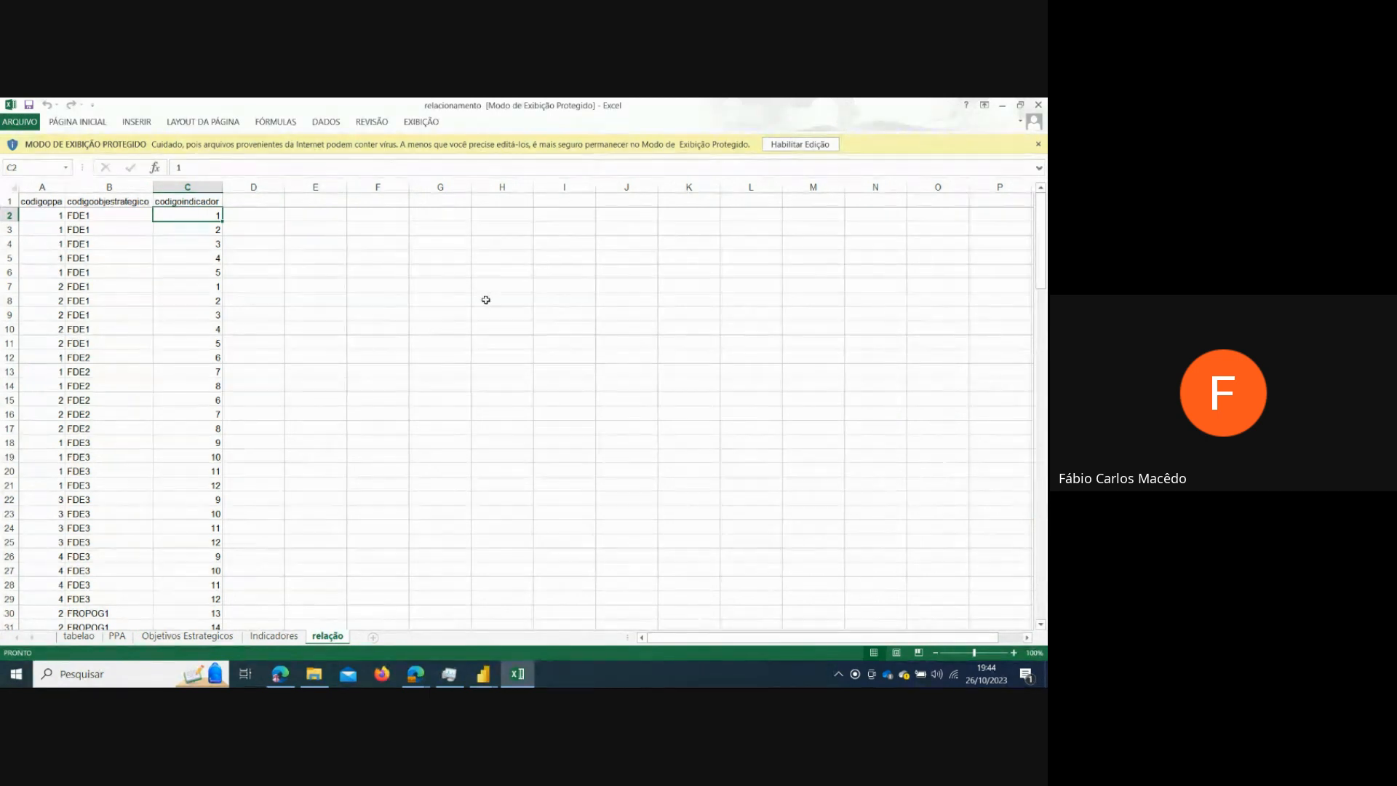
- Switch to the pb_maonaomassa report in Power BI Desktop, view its data model diagram, and return to the report page
mouse_move(496, 684)
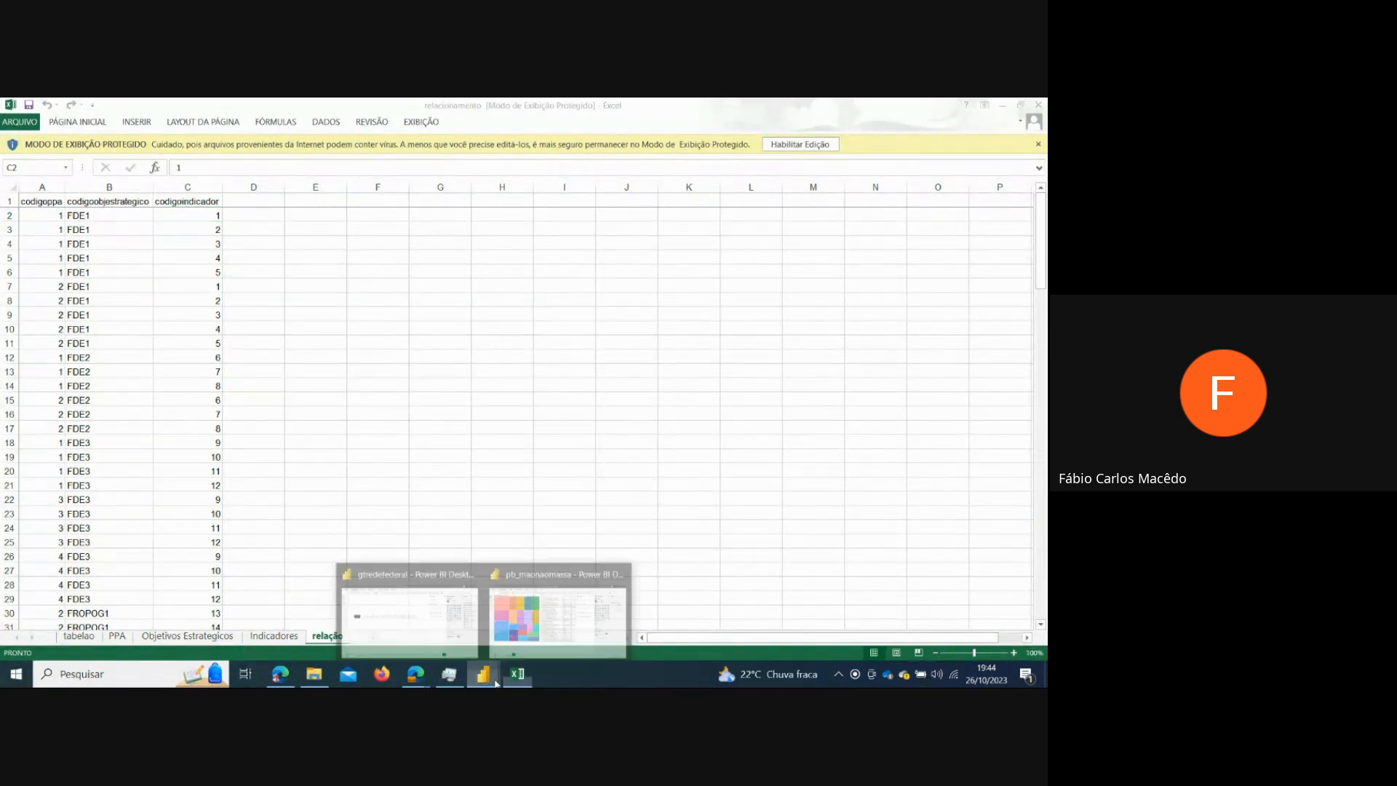
click(557, 622)
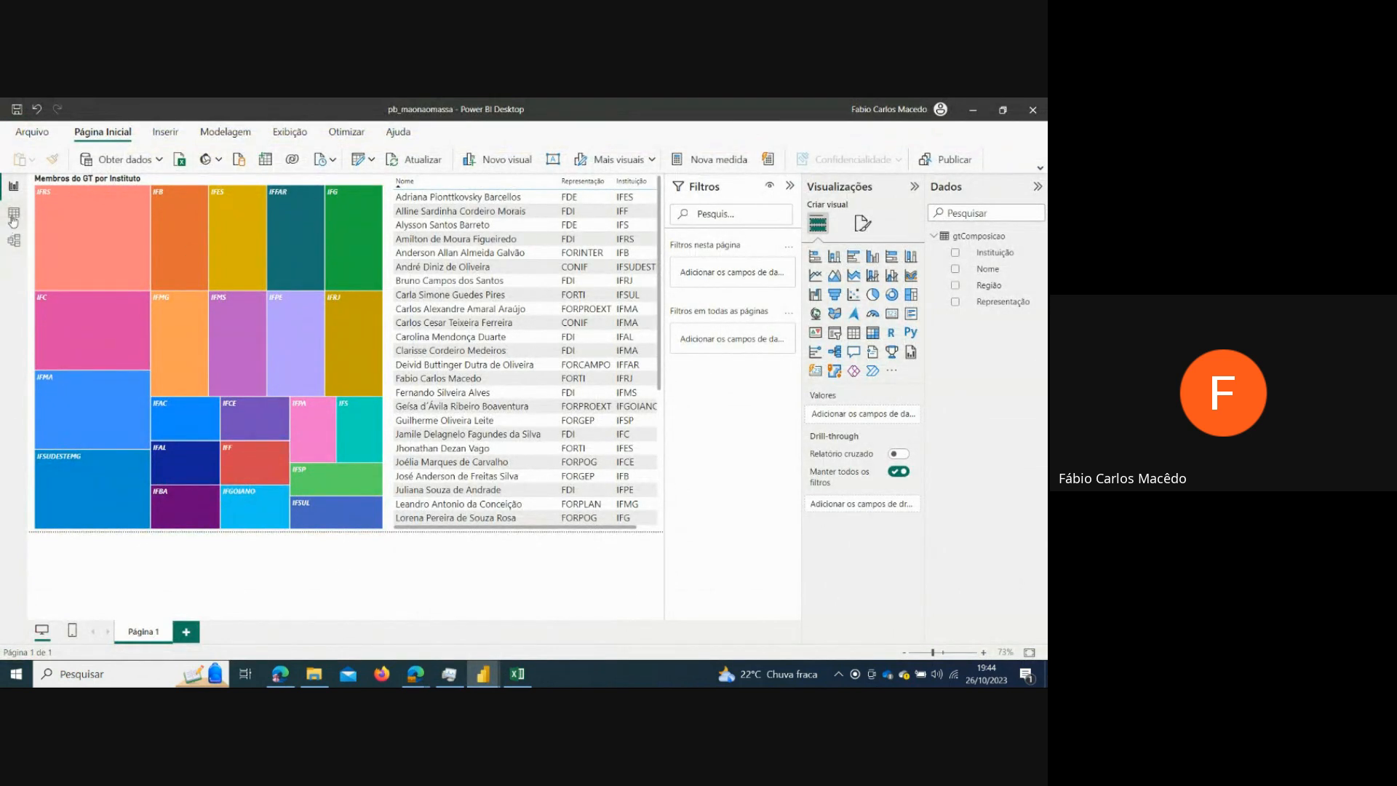
click(14, 241)
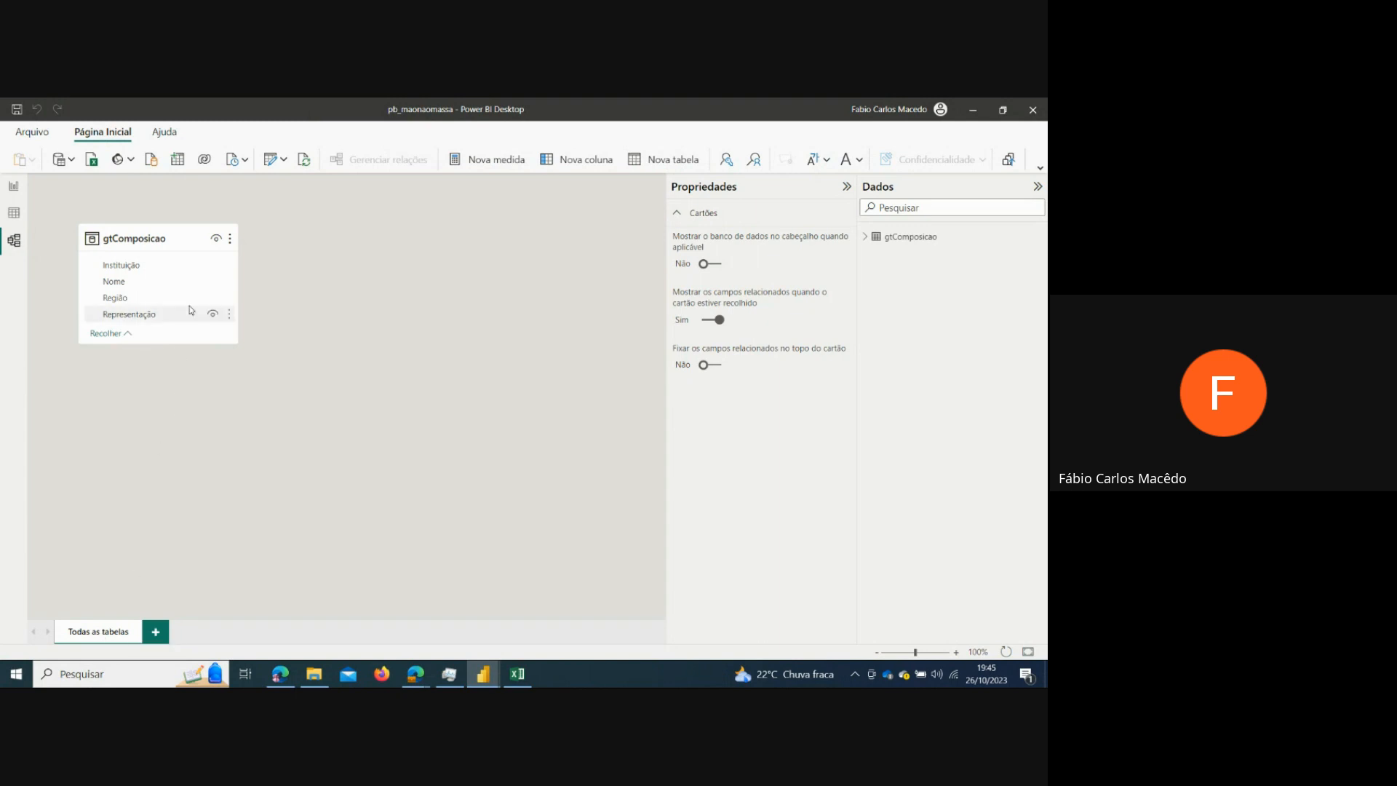
click(13, 186)
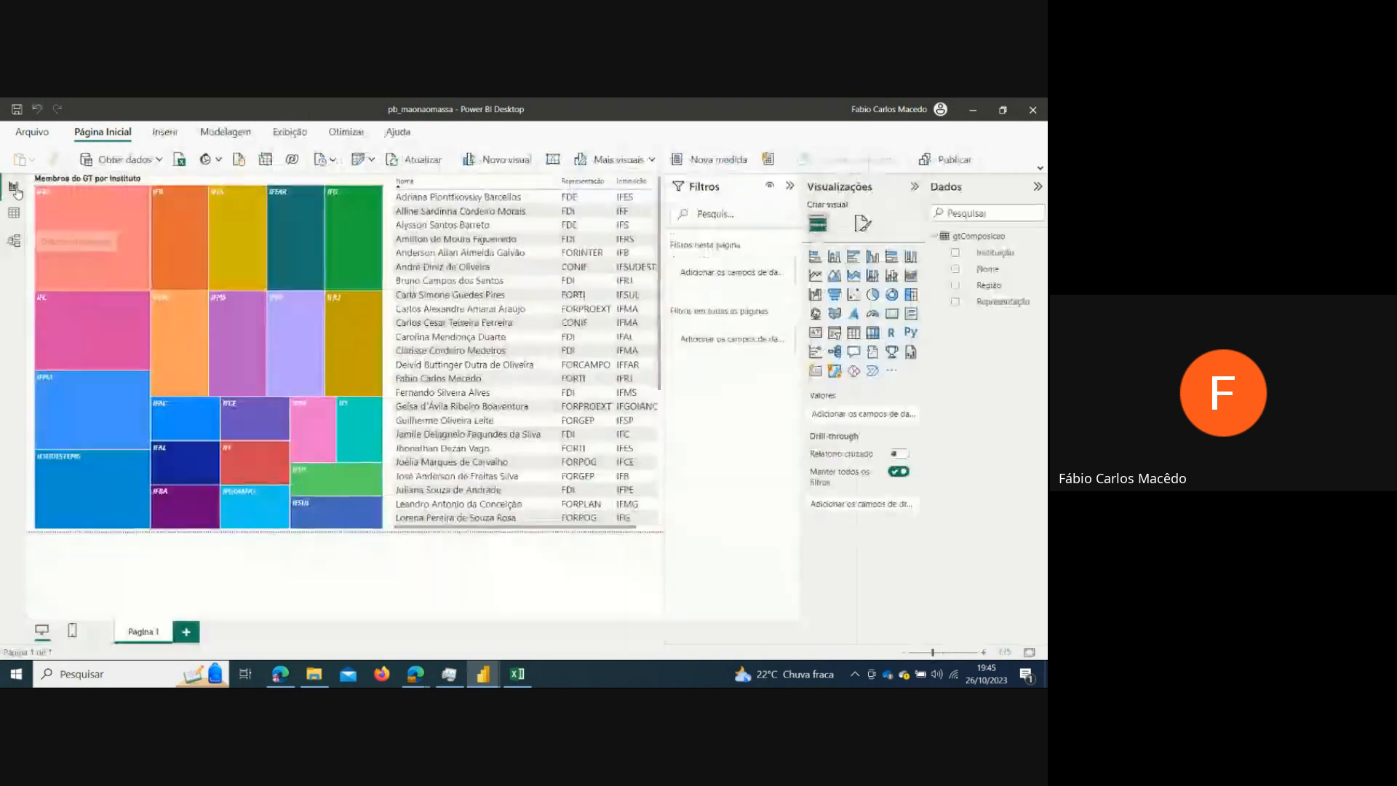
- Try to import the relacionamento Excel workbook from the WorkshopMaonaMassa folder as a data source
click(160, 160)
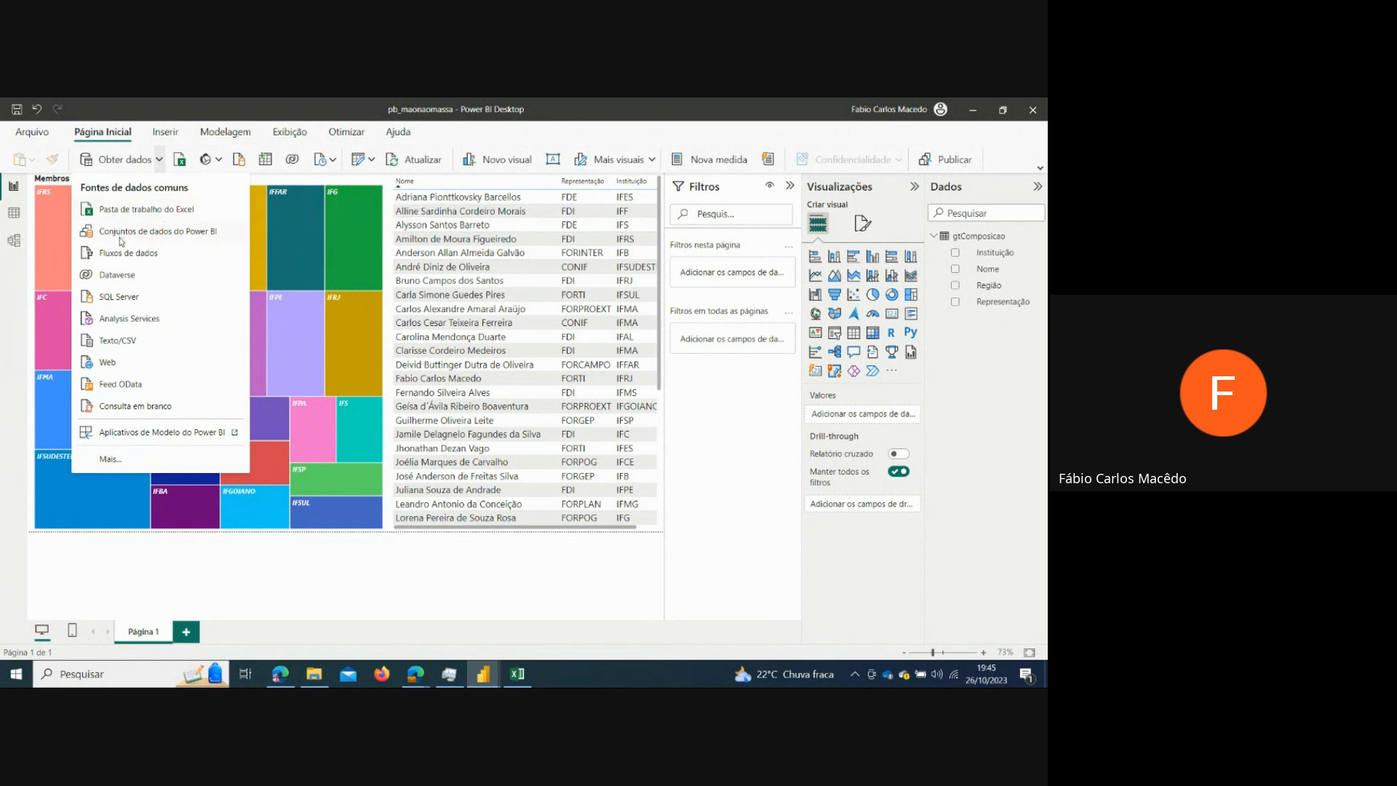
click(117, 211)
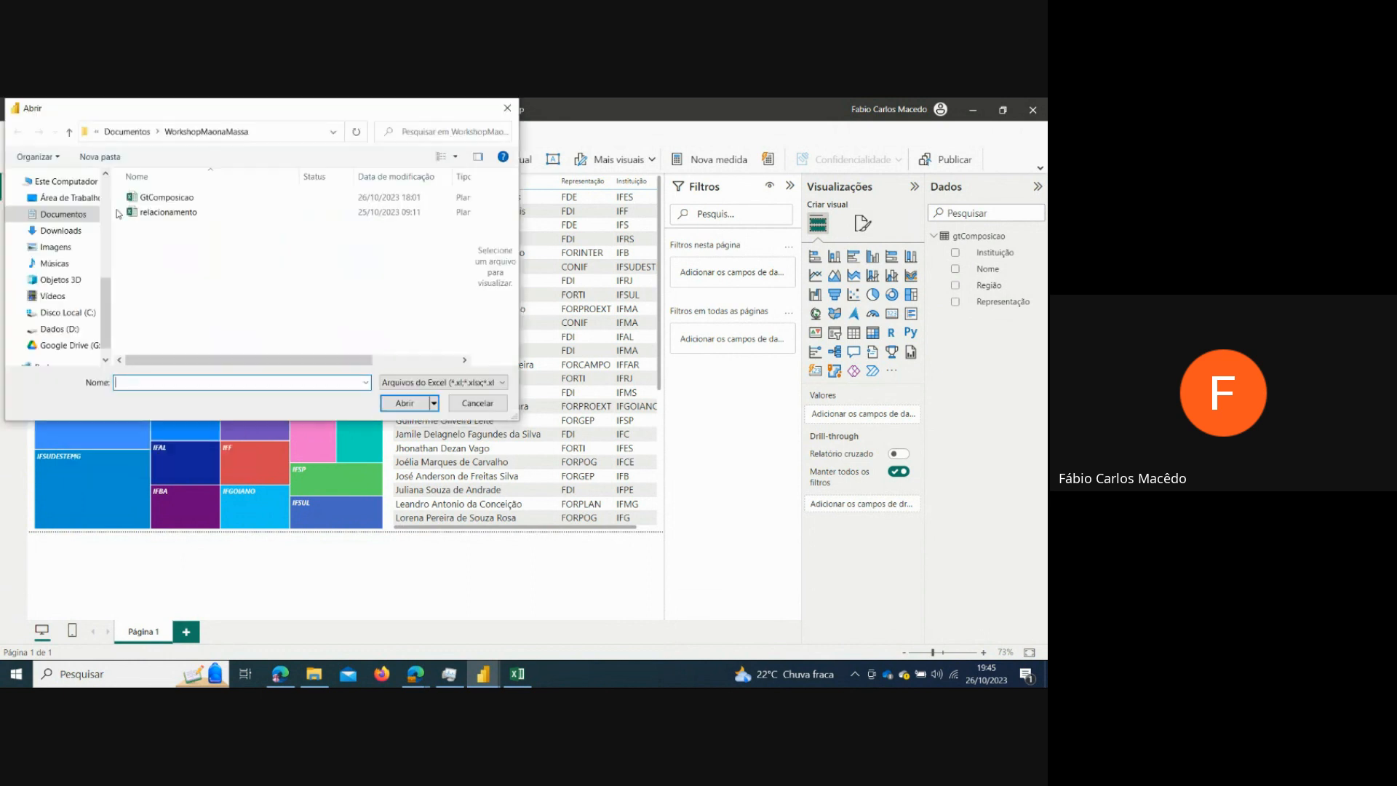
click(165, 213)
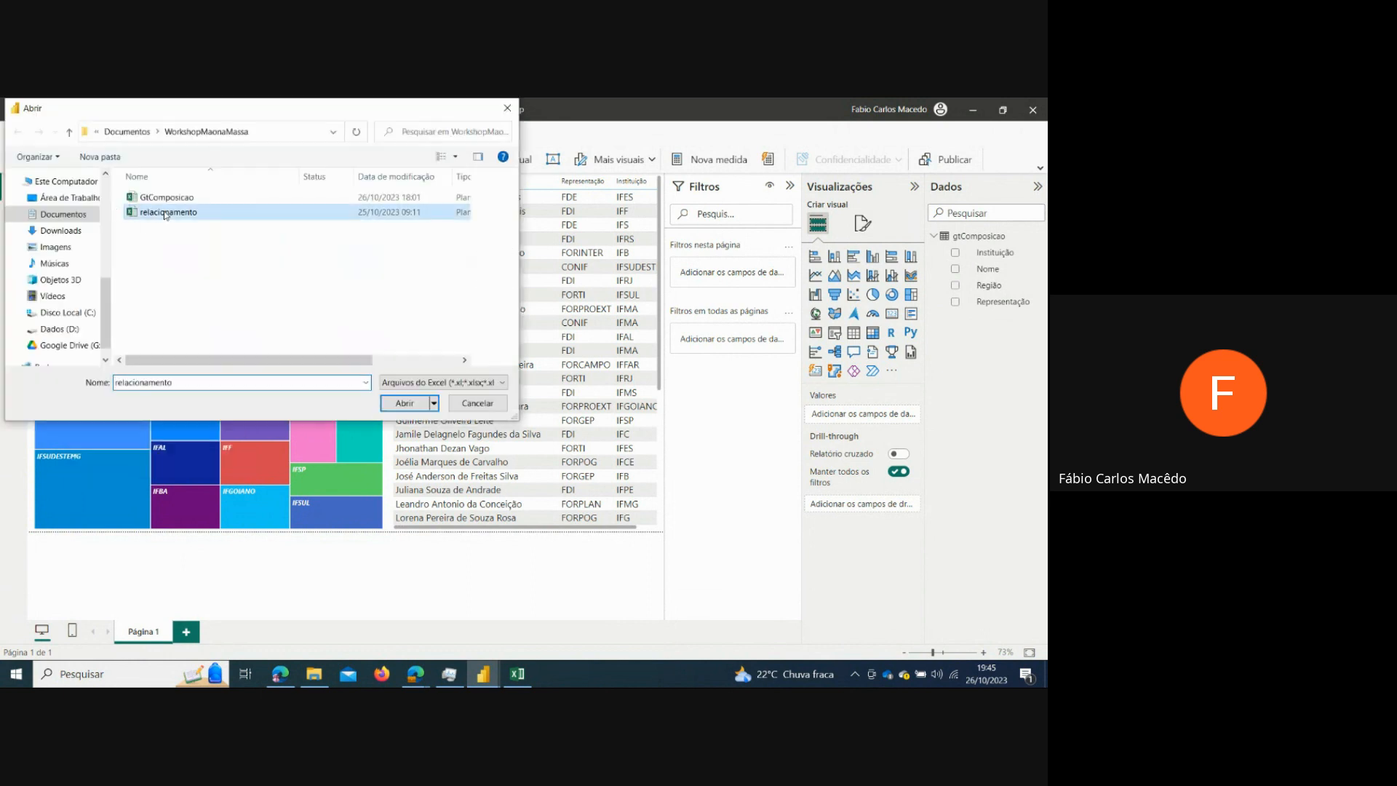
click(404, 404)
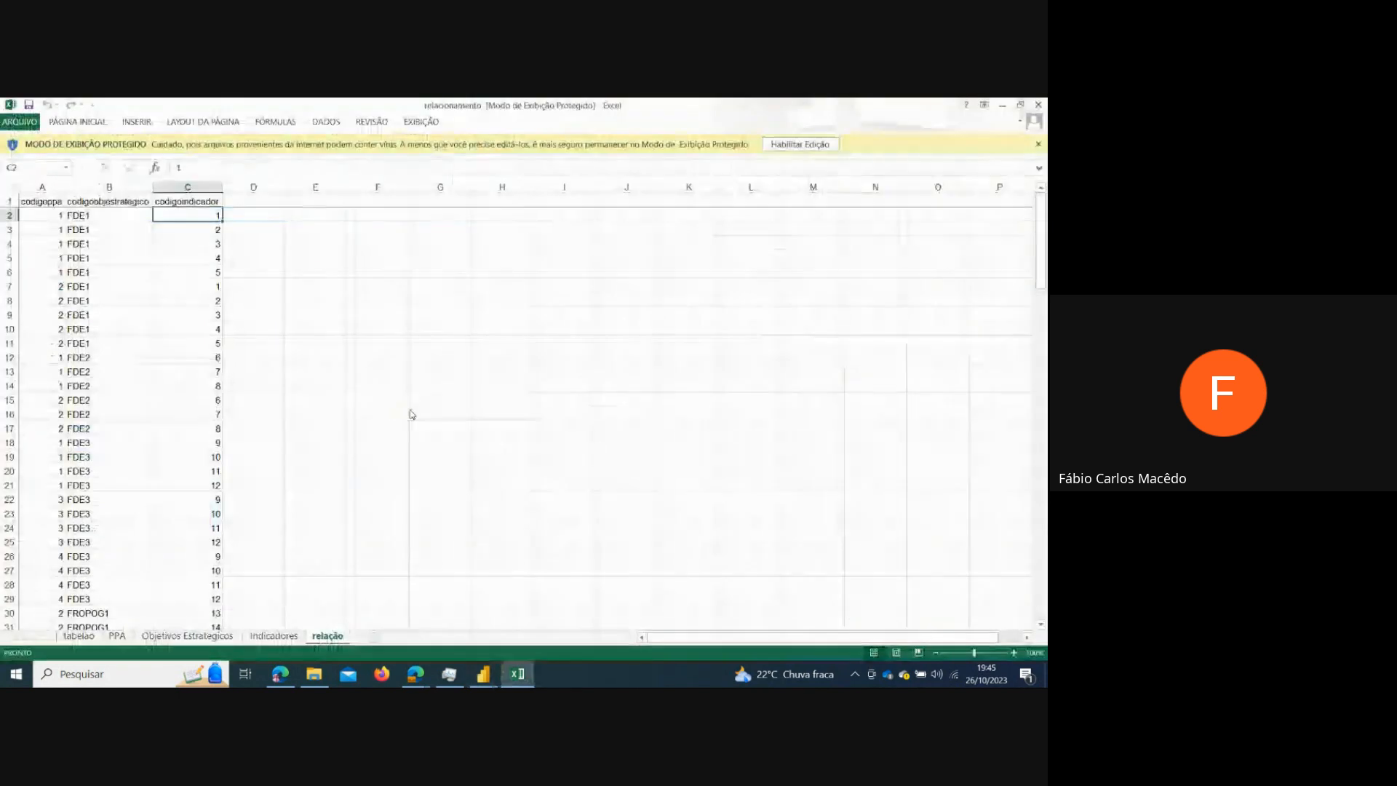
- Close the relacionamento workbook in Excel and try to switch back to Power BI Desktop
click(1038, 104)
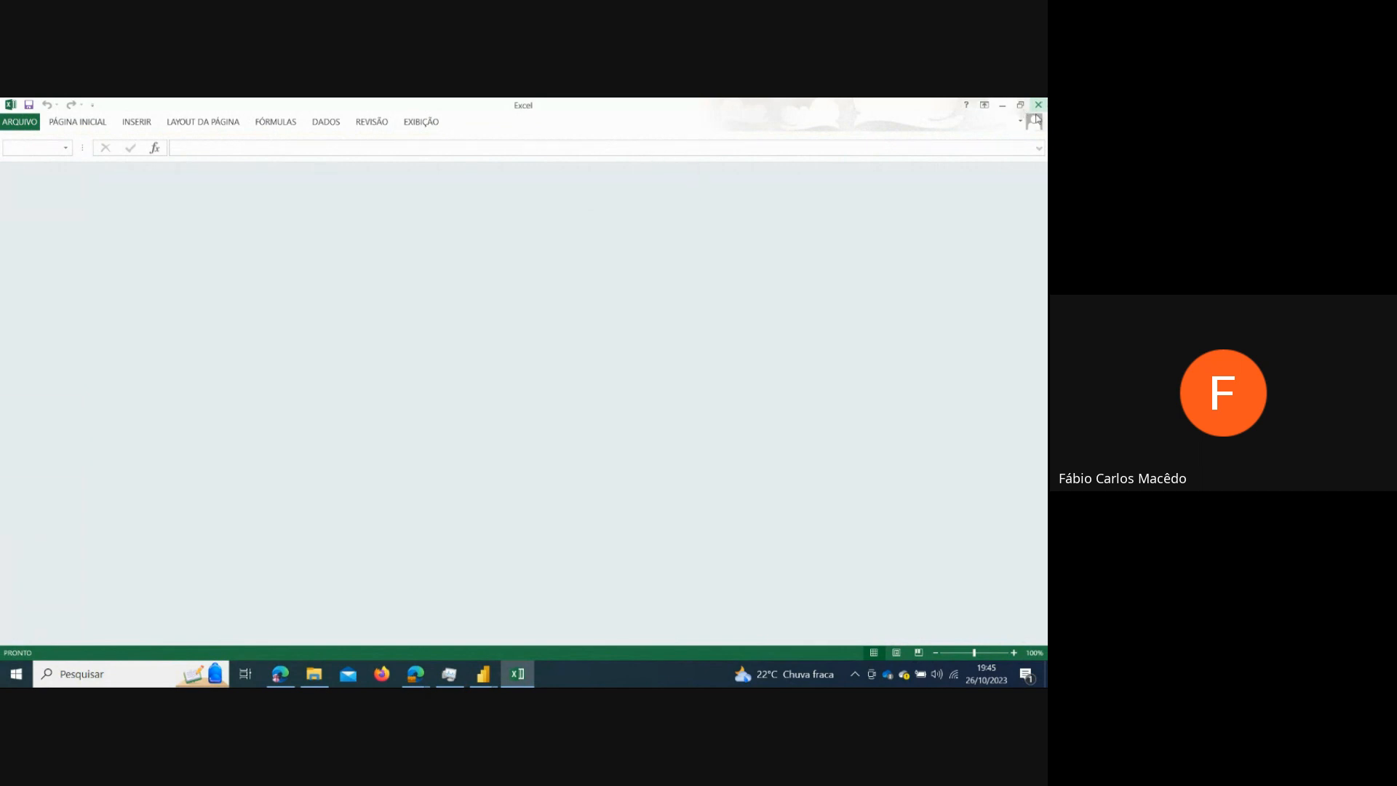
click(483, 674)
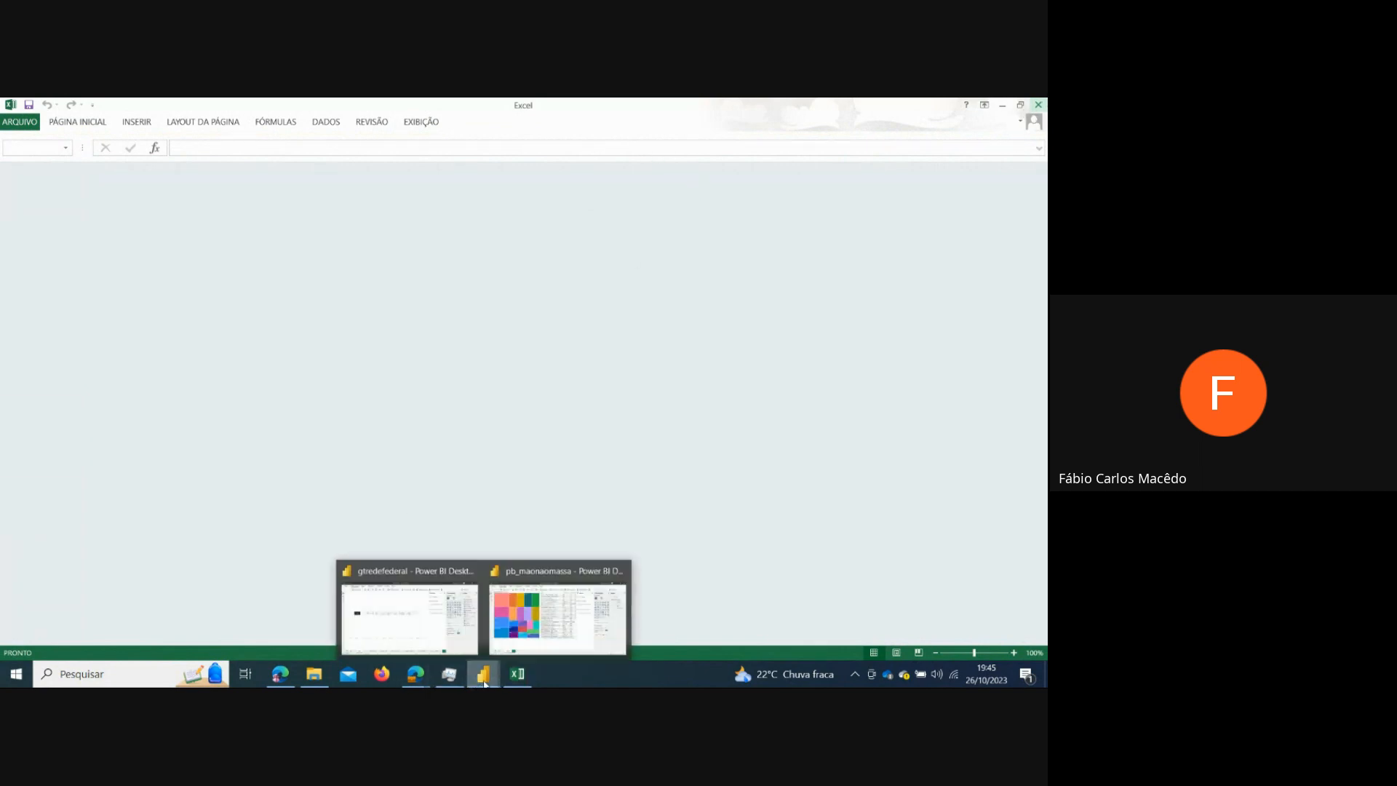
click(456, 625)
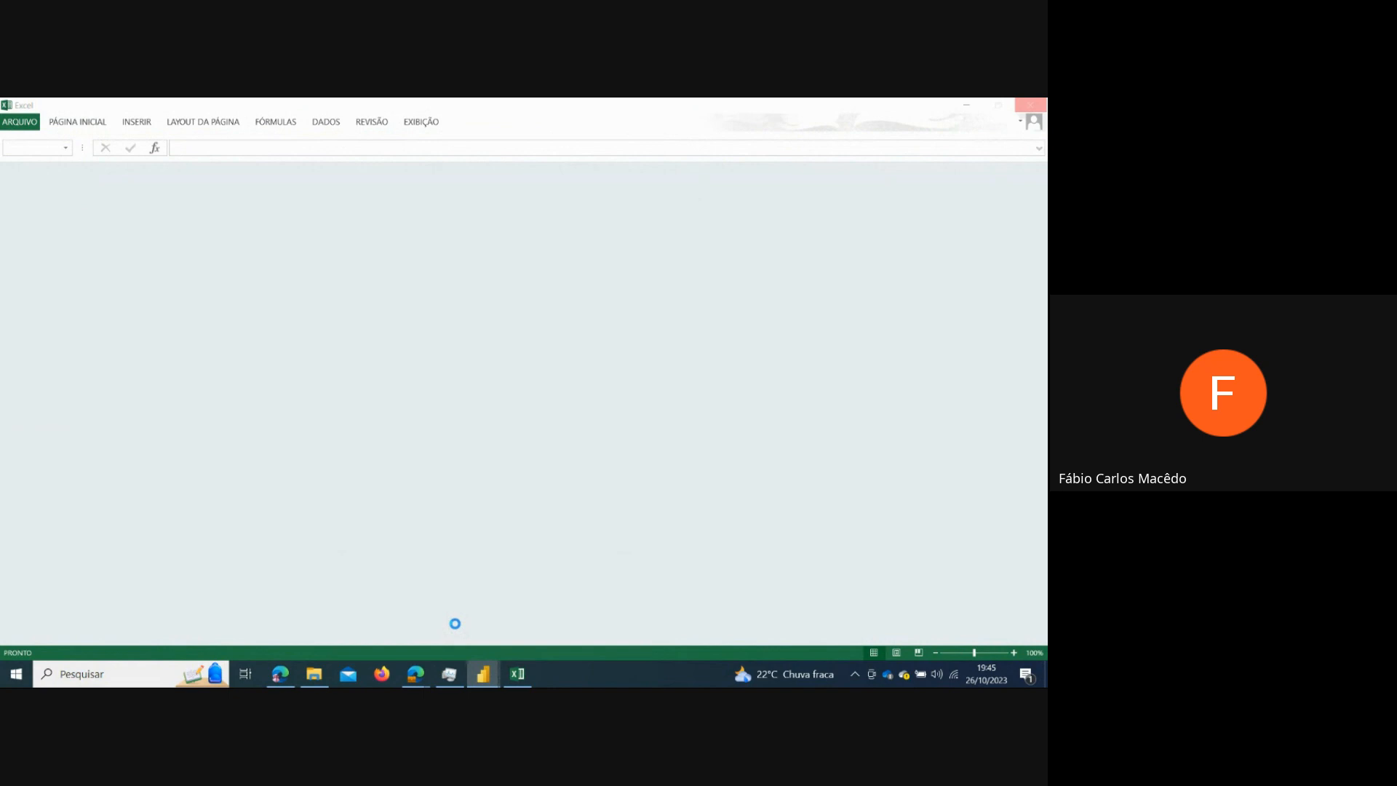
click(481, 674)
click(521, 624)
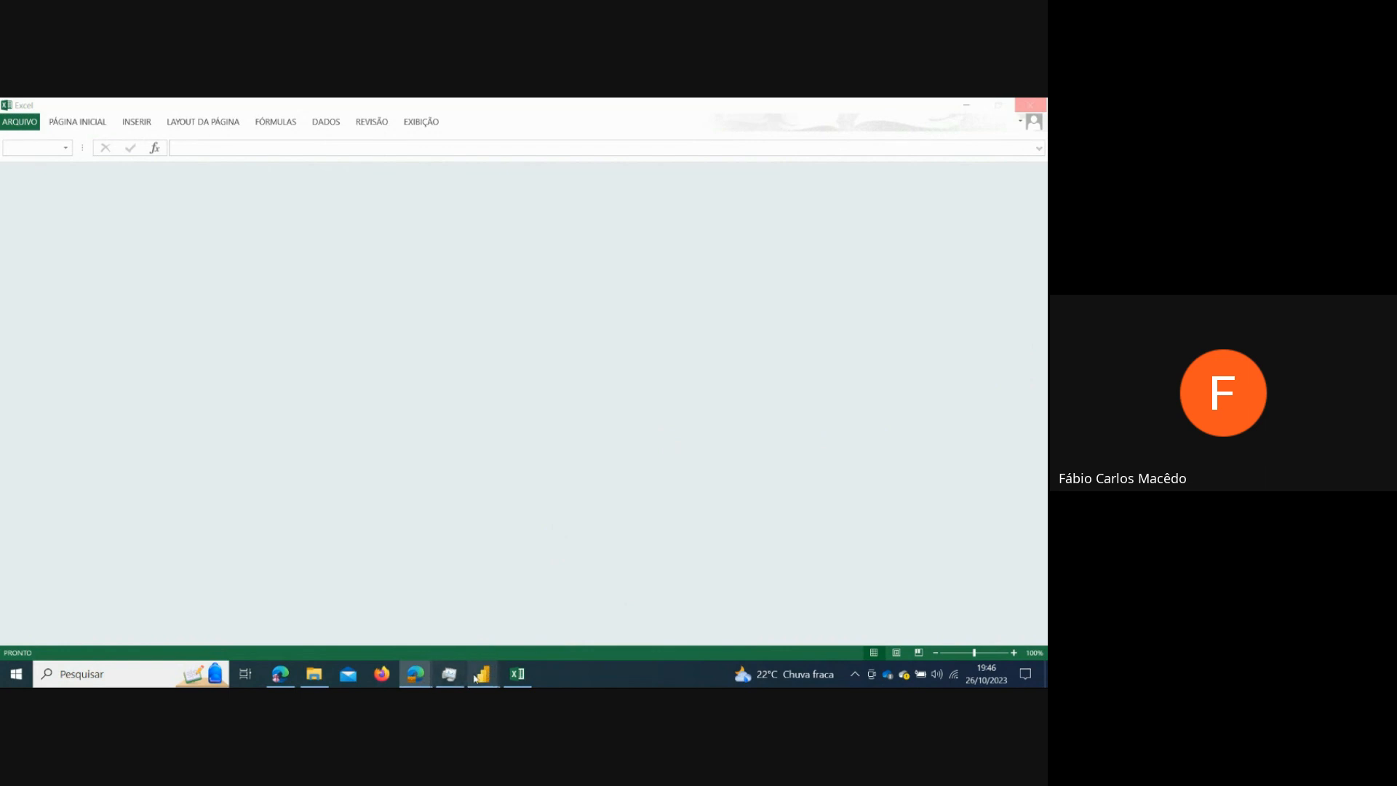
- Bring the frozen Excel window forward and force the program to close
mouse_move(477, 678)
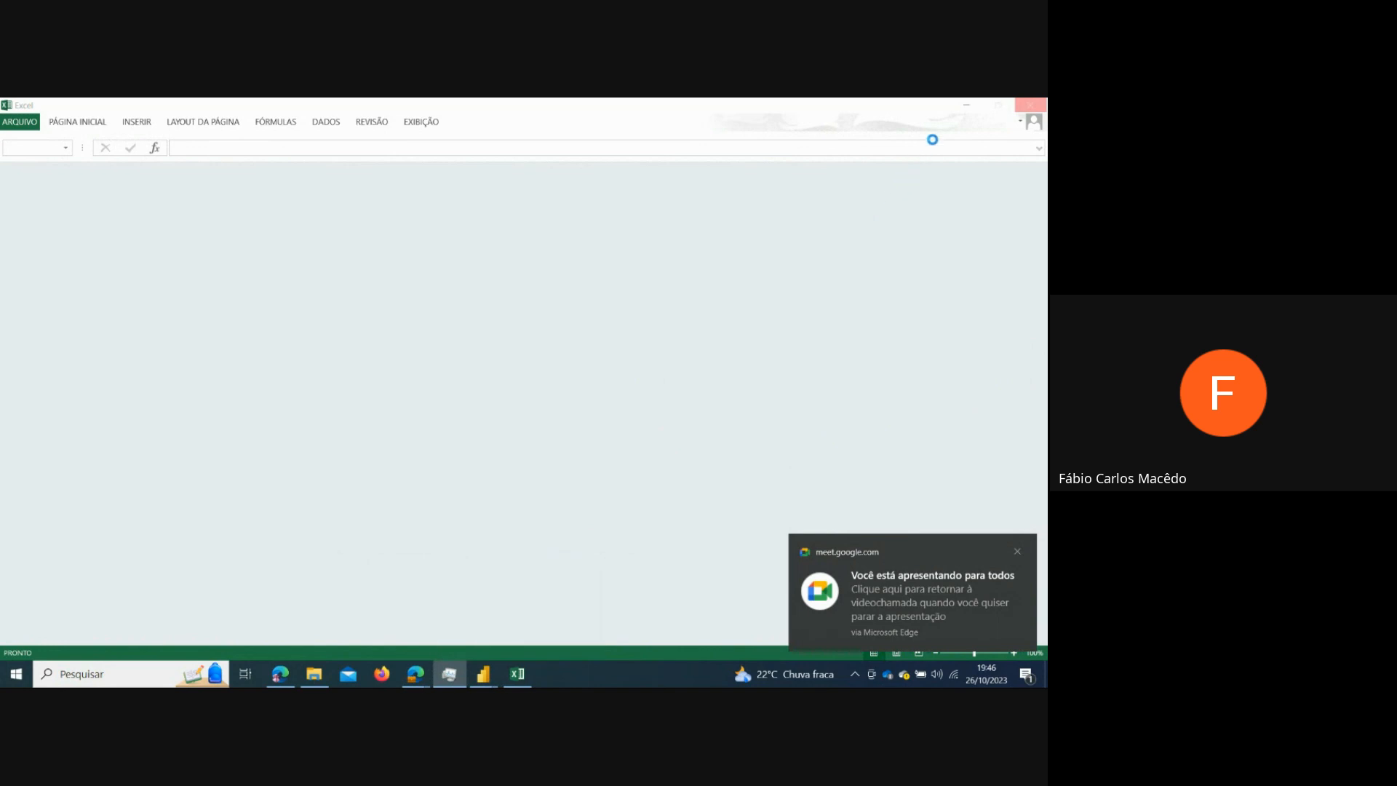
click(519, 677)
click(521, 678)
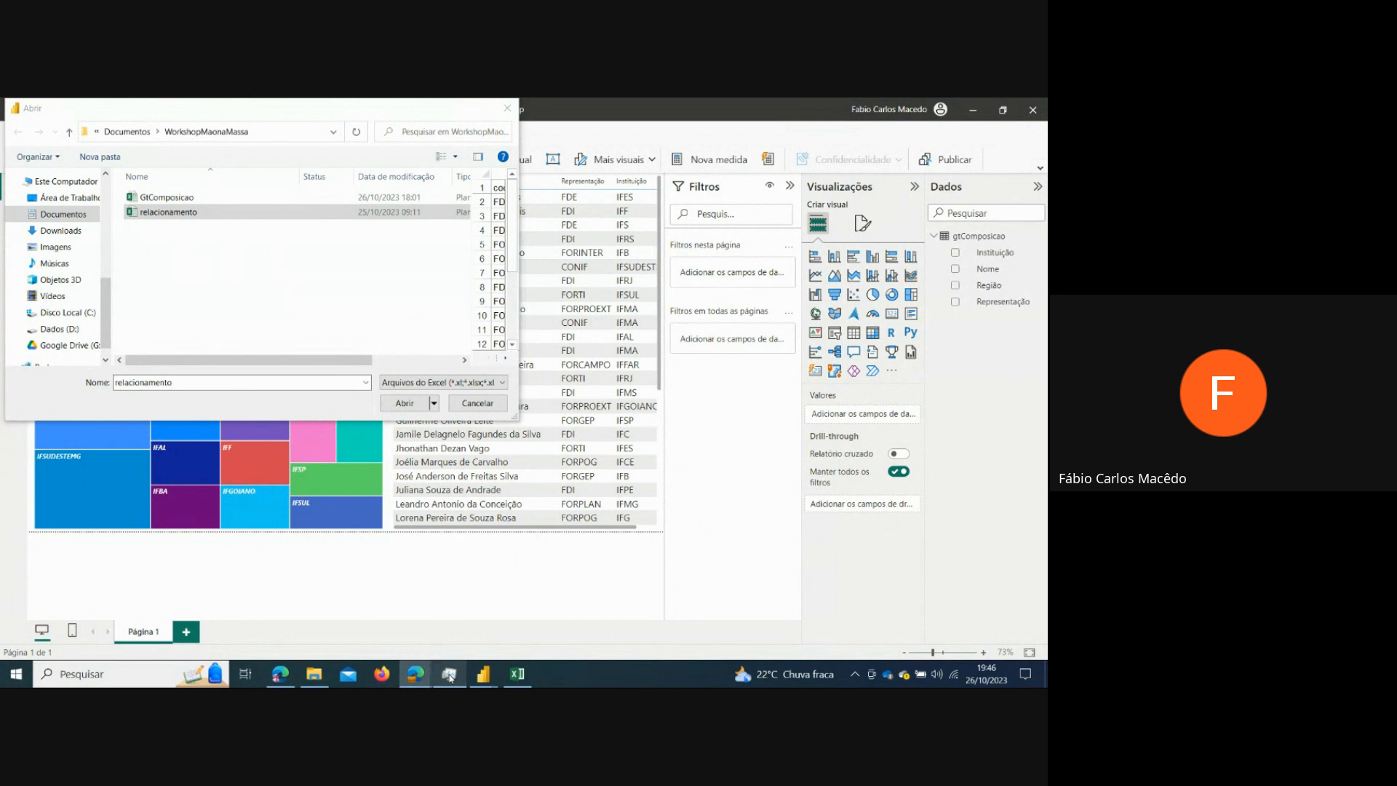
click(449, 676)
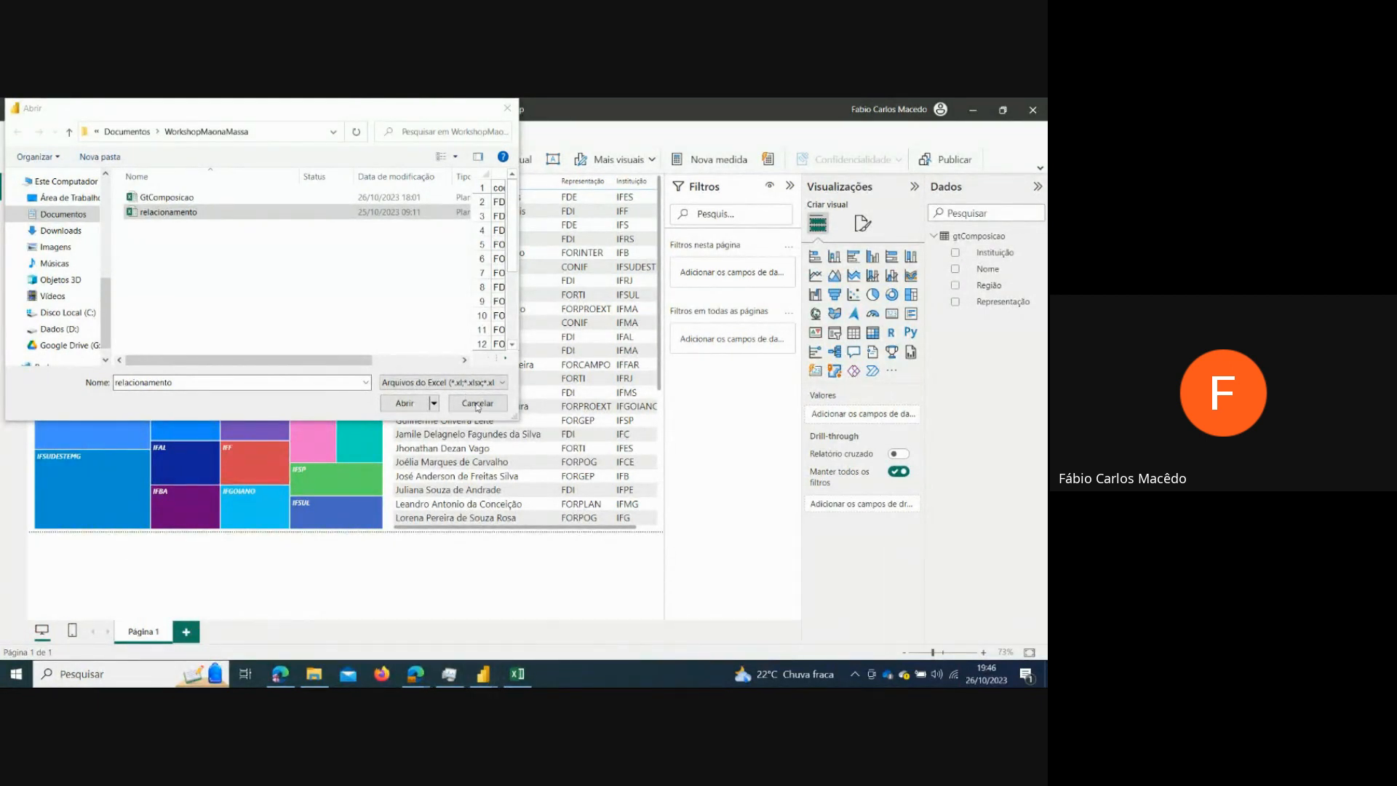
click(518, 673)
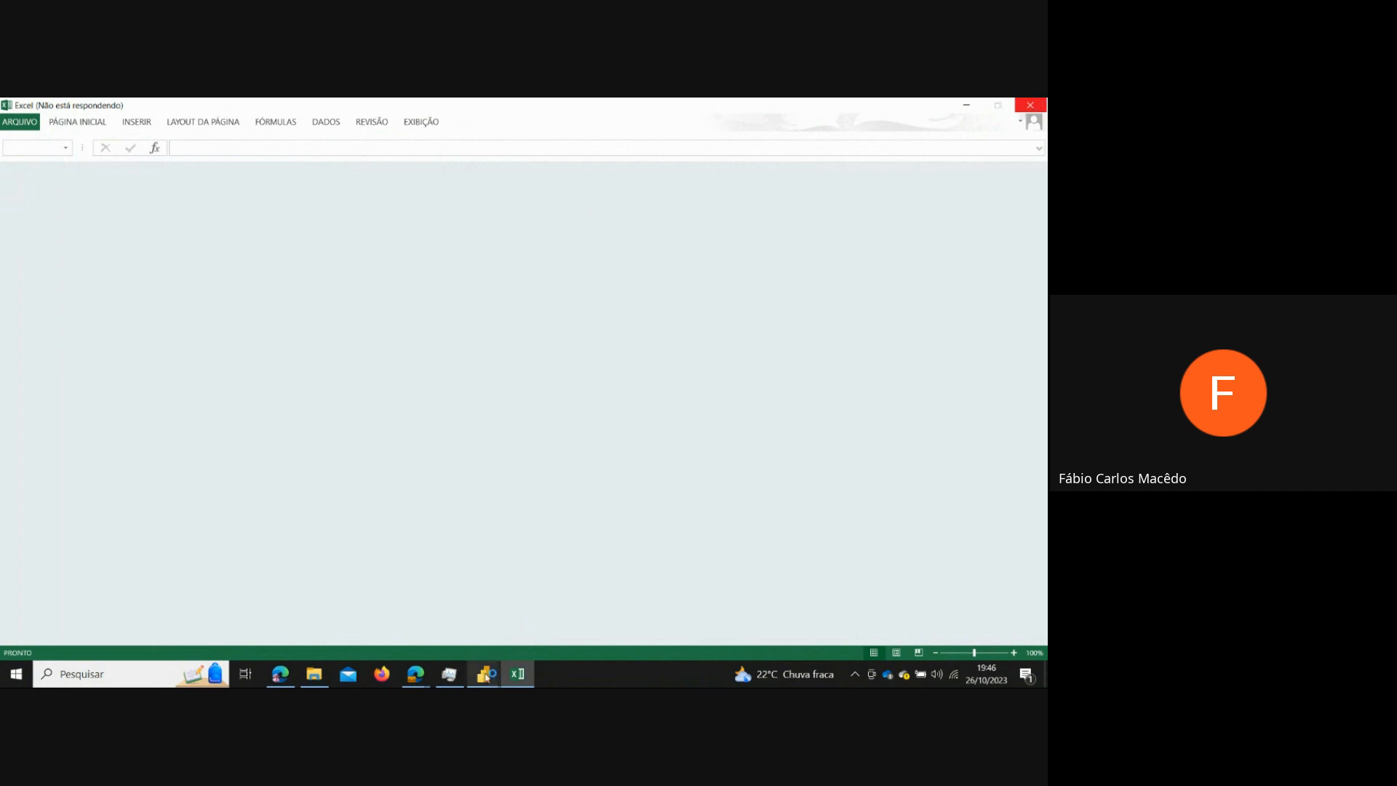
mouse_move(486, 677)
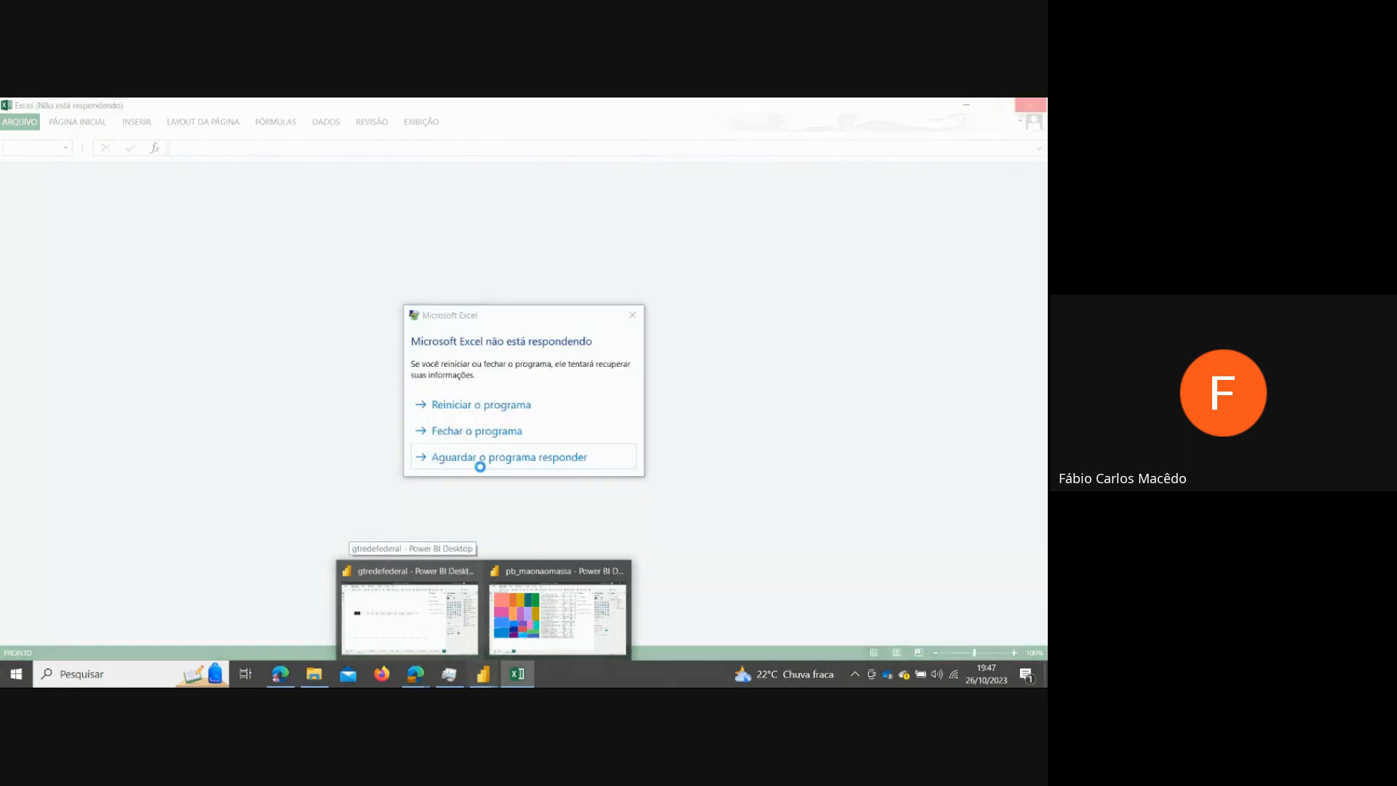
click(493, 431)
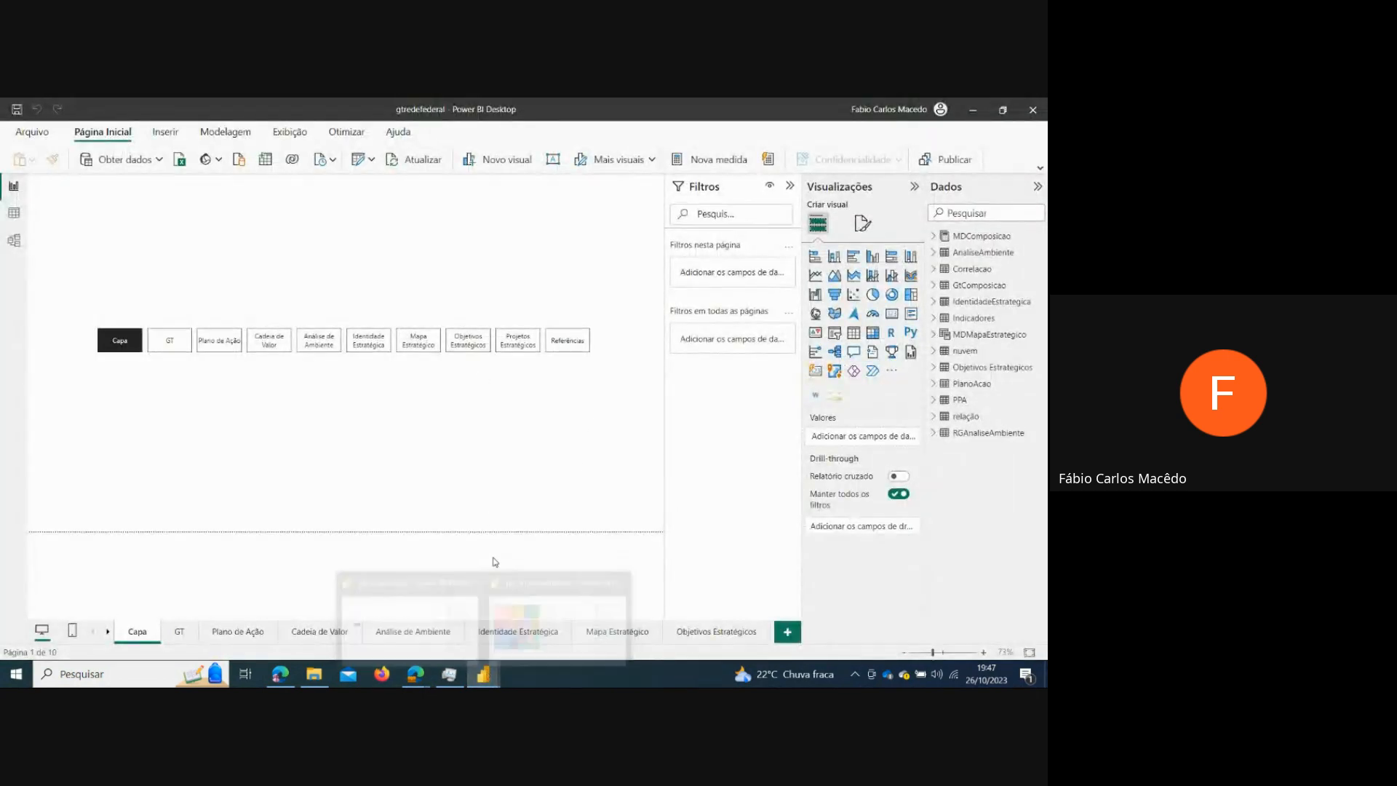
- Switch to the pb_maonaomassa report in Power BI Desktop and try to open the relacionamento workbook from the pending file dialog
mouse_move(482, 684)
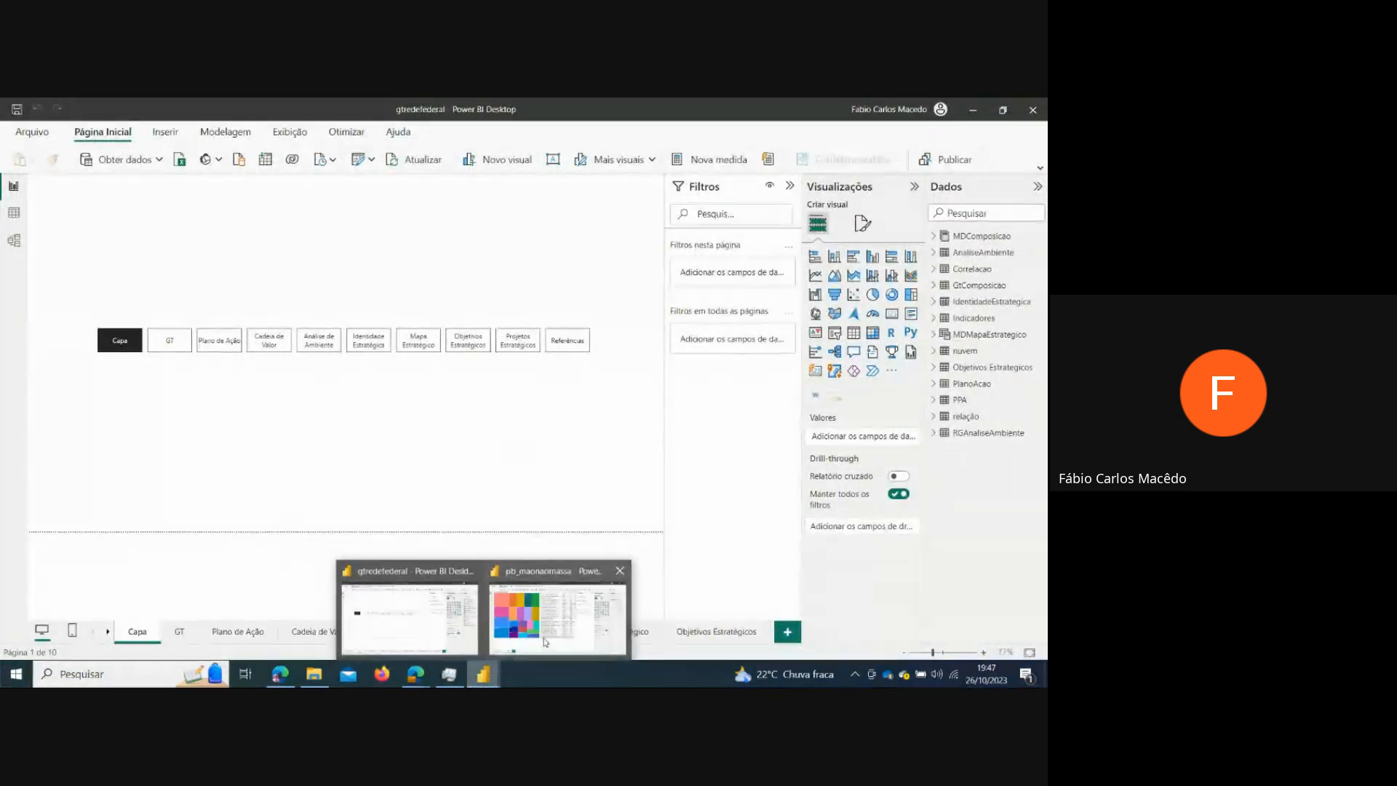
click(555, 614)
click(186, 213)
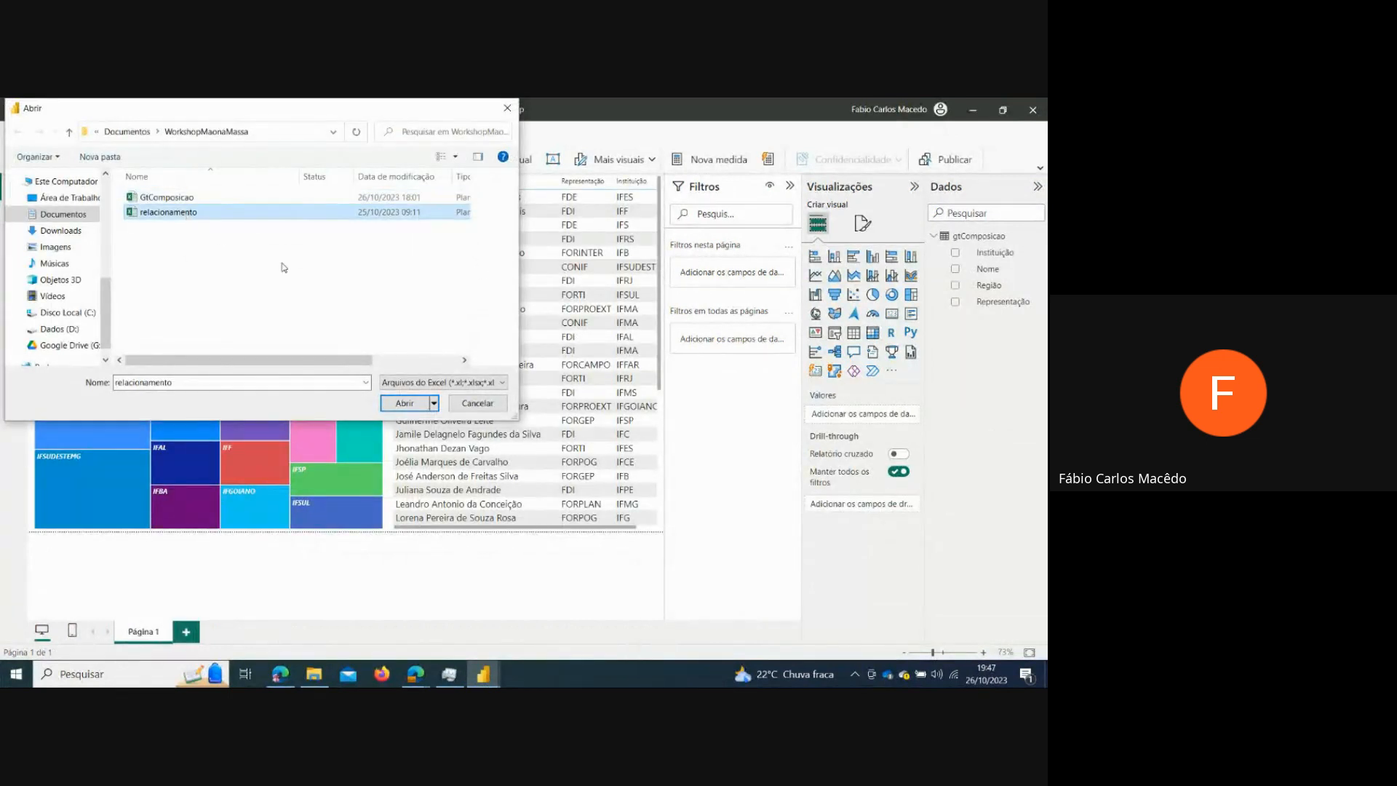
click(432, 405)
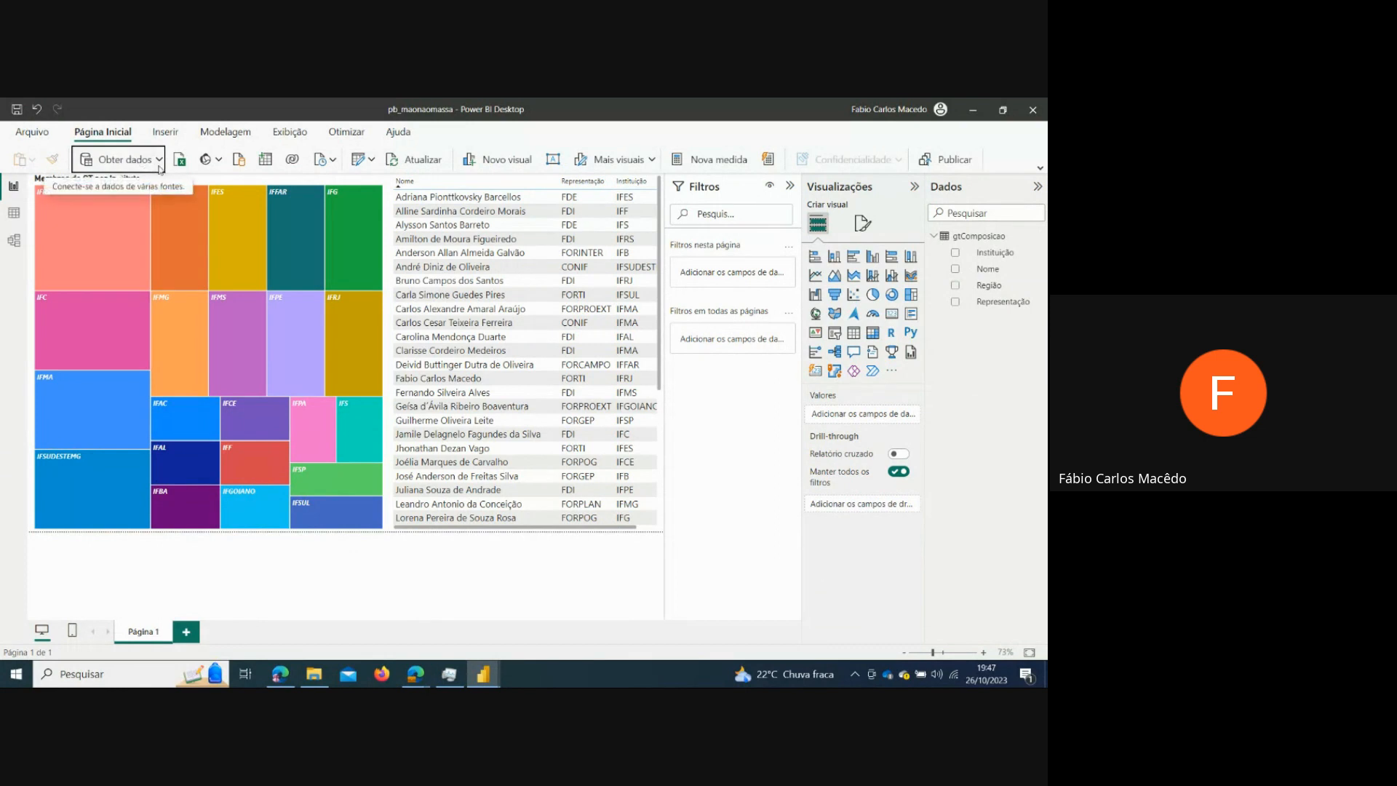
- Connect to the relacionamento Excel workbook in the WorkshopMaonaMassa folder as a new data source
click(160, 160)
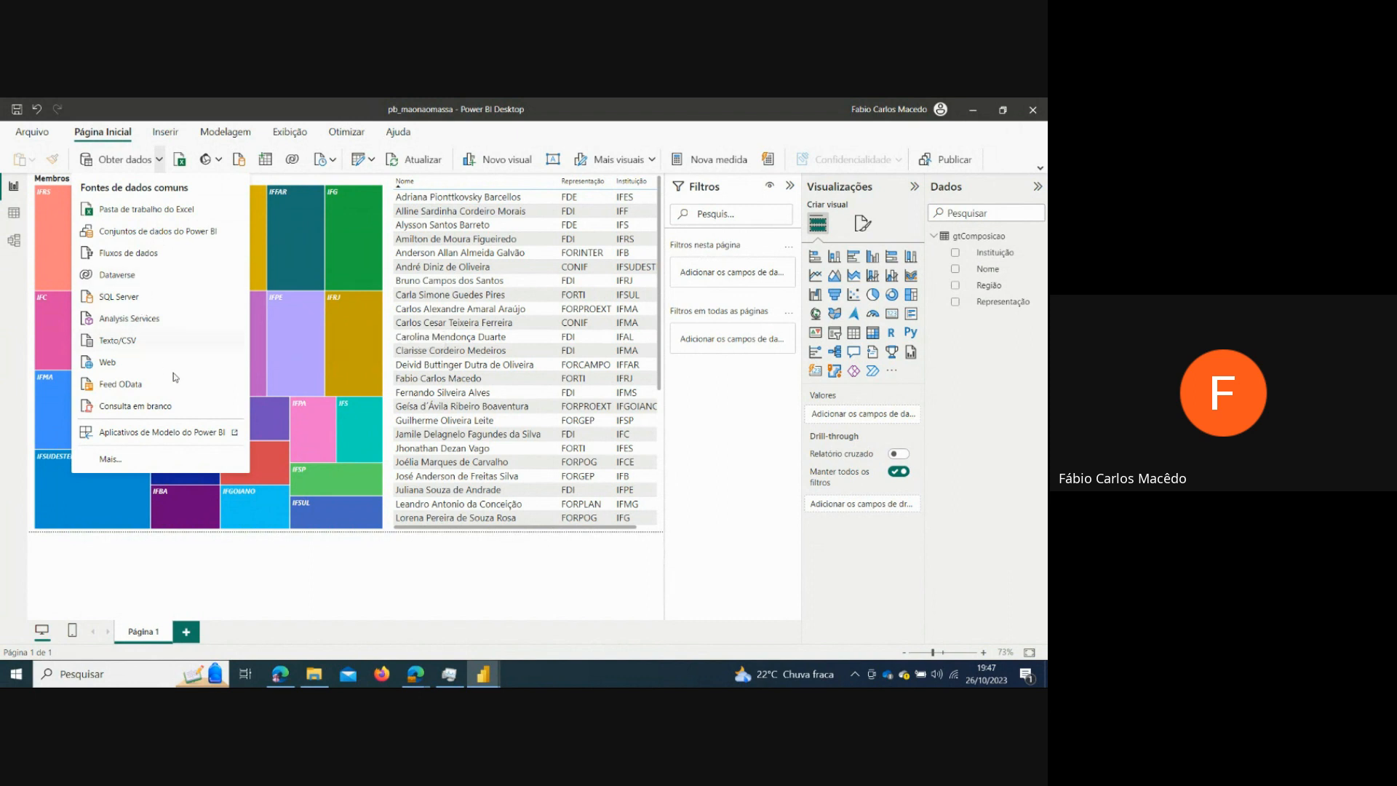
click(143, 214)
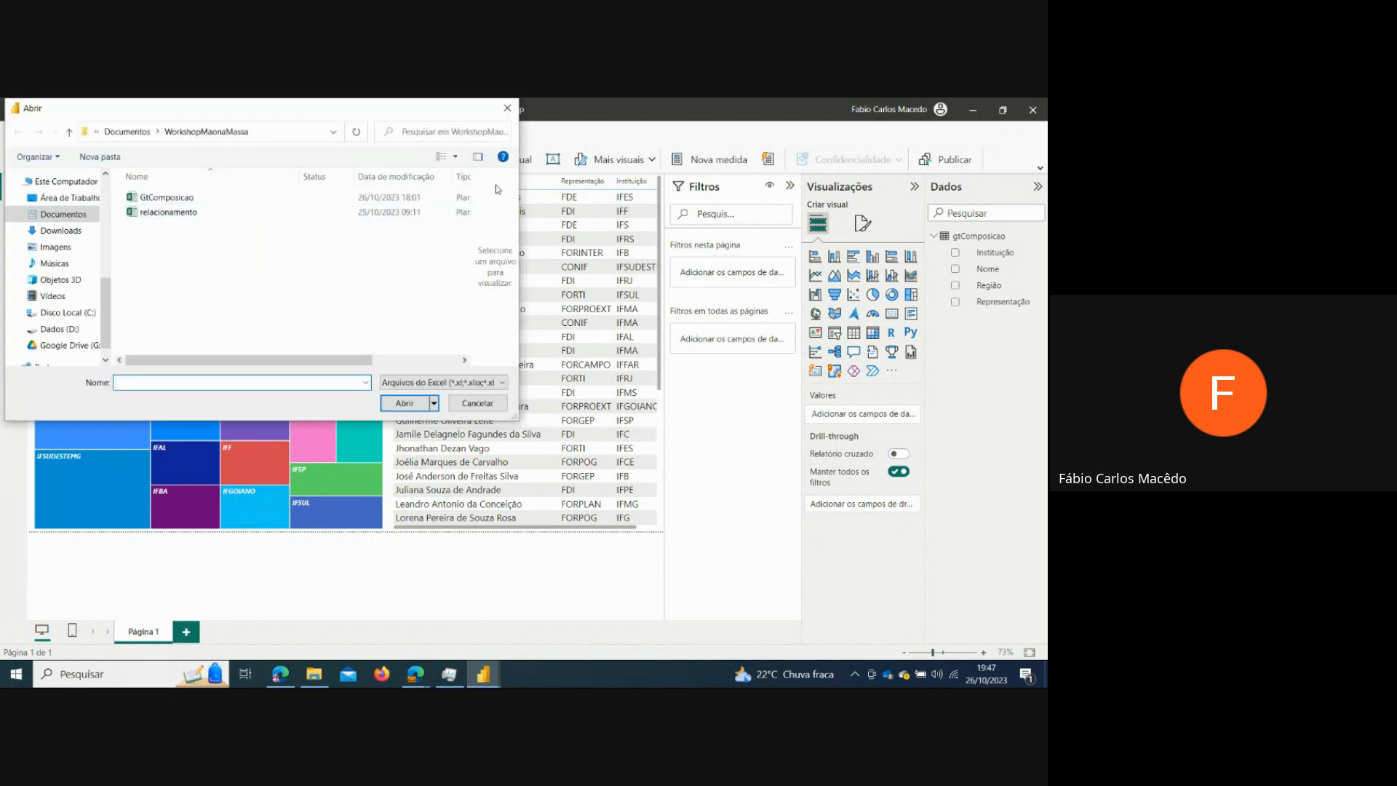
click(167, 214)
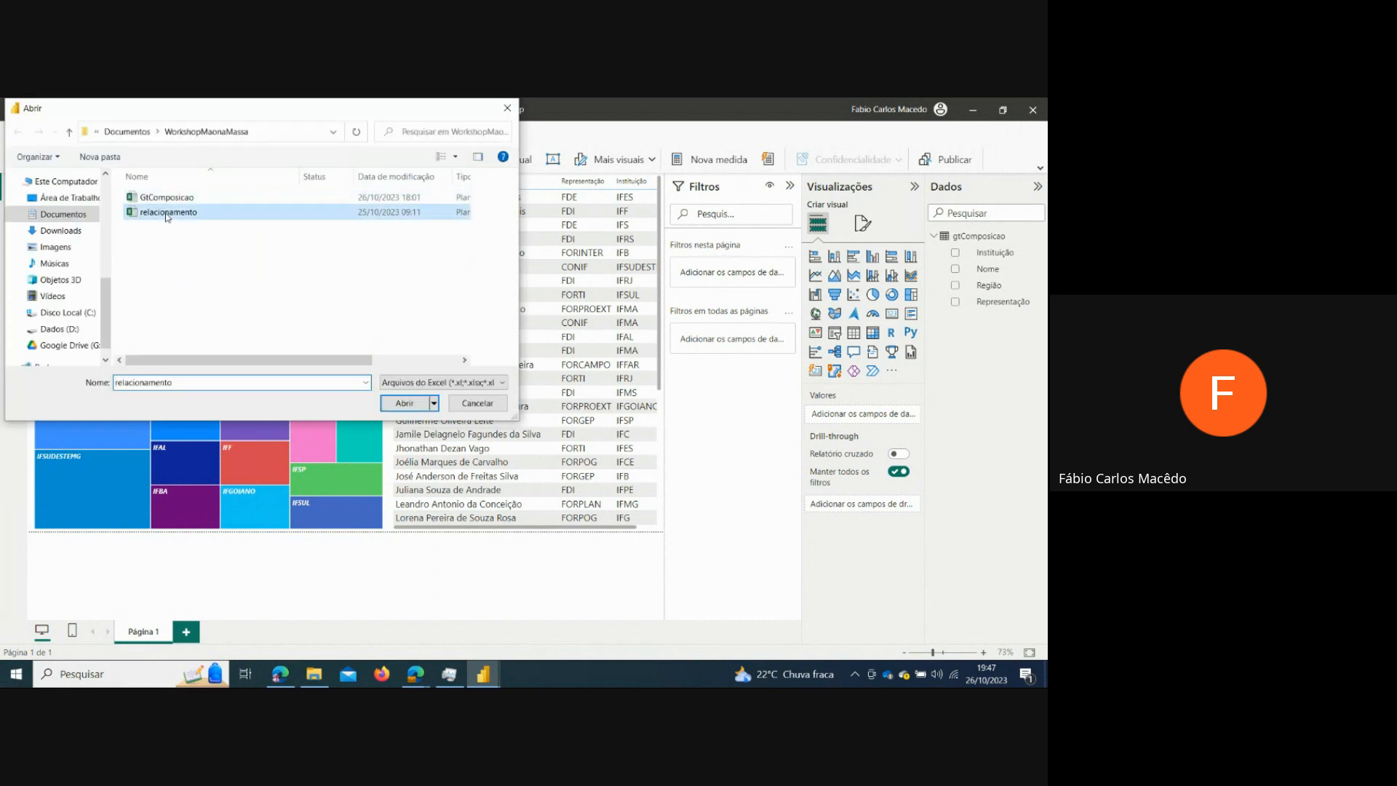
click(386, 402)
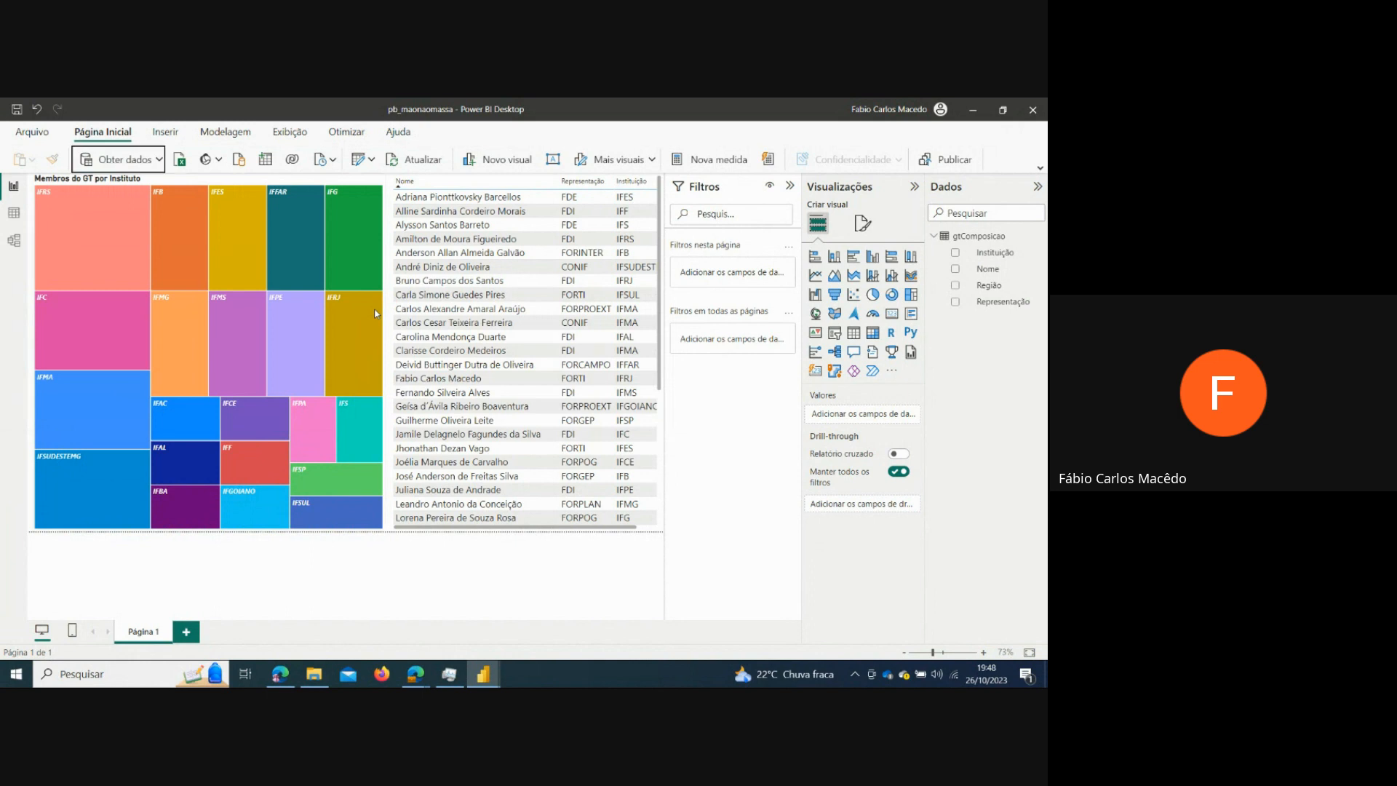
- Select the PPA, Objetivos Estrategicos and Indicadores sheets of relacionamento.xlsx and load them into the report
mouse_move(376, 314)
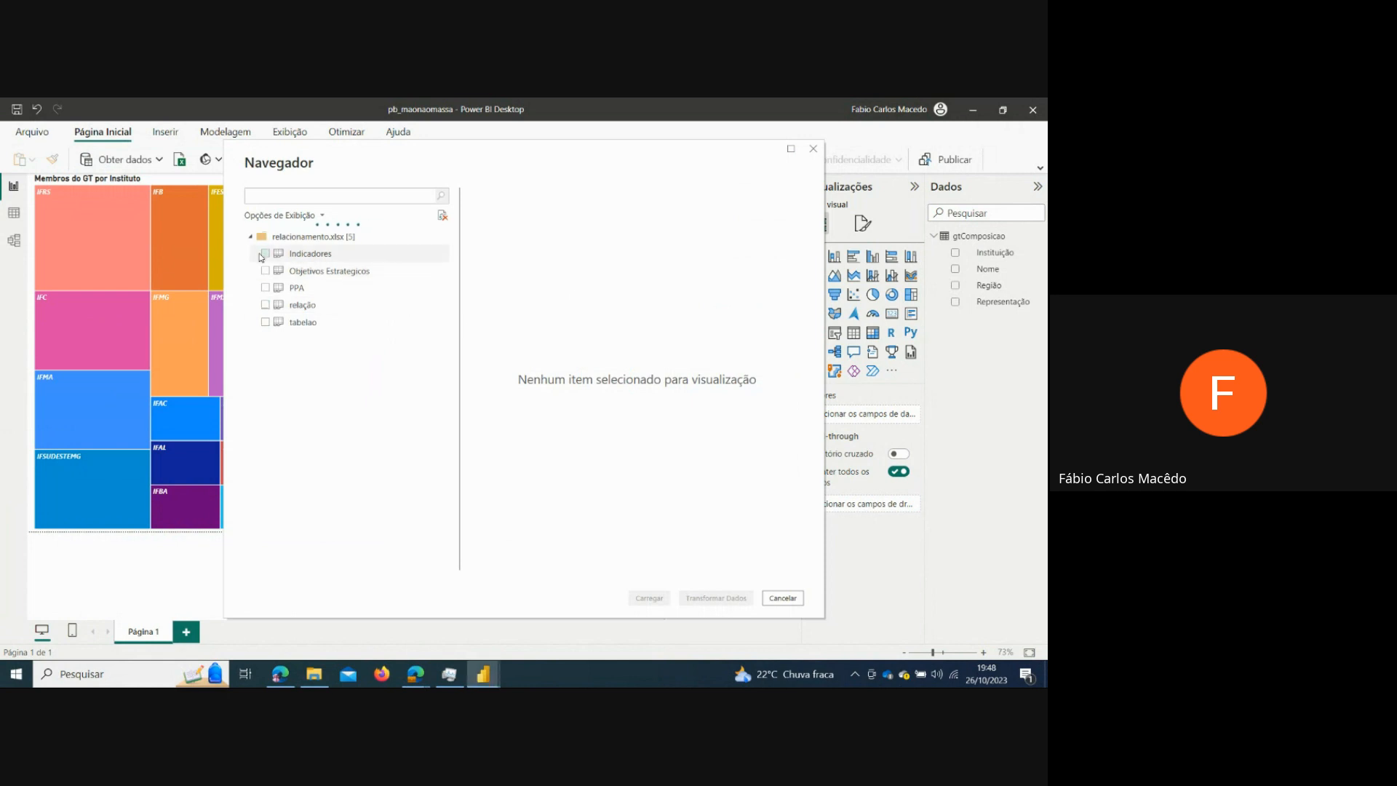
click(266, 290)
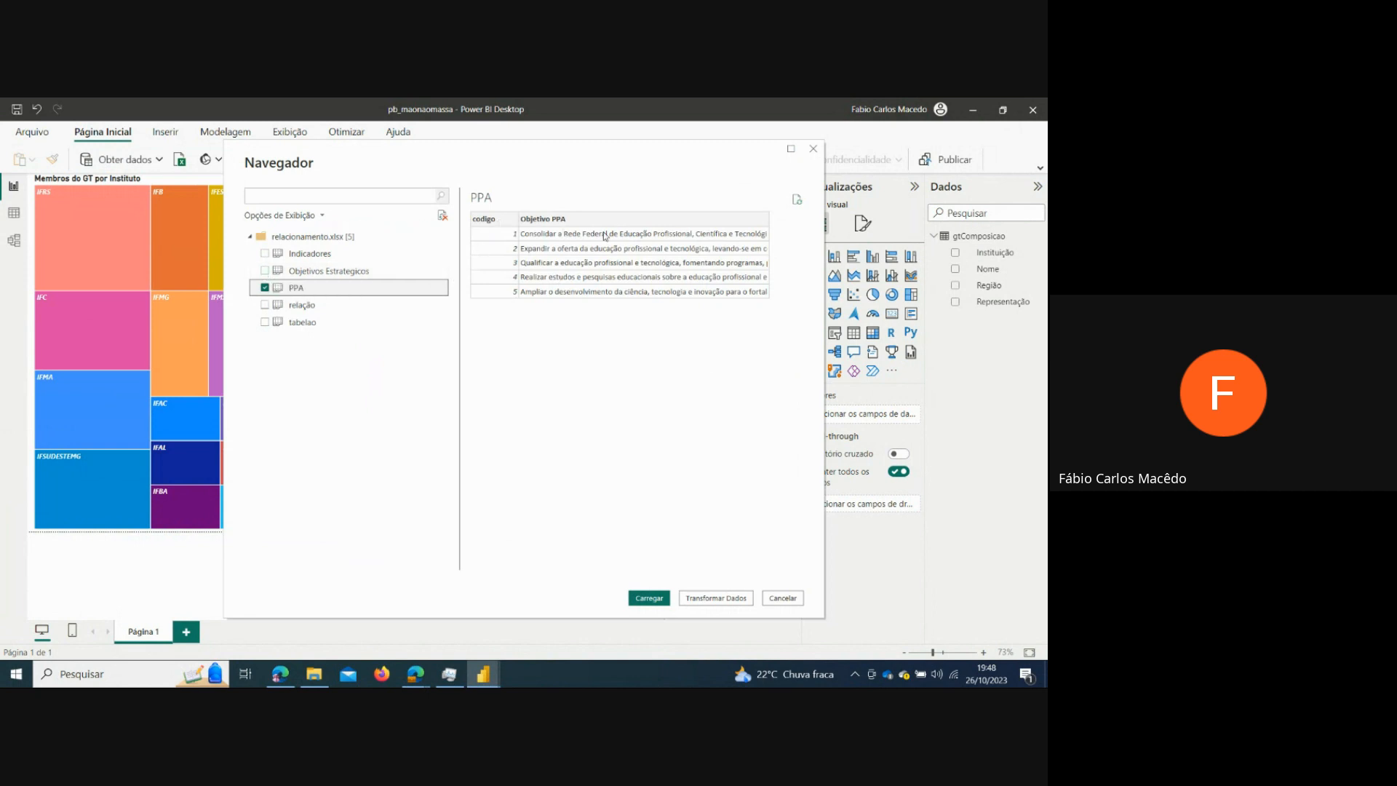
click(266, 271)
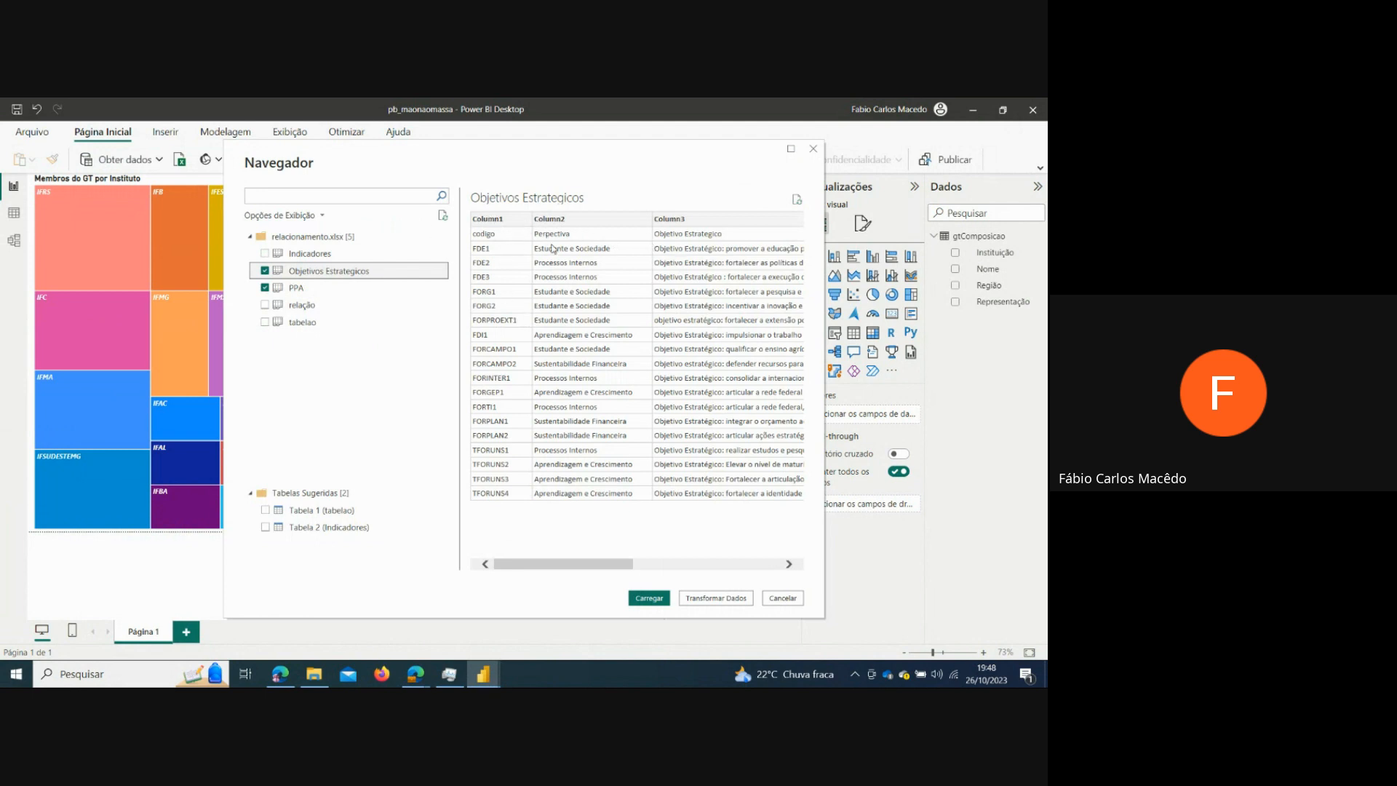
click(265, 254)
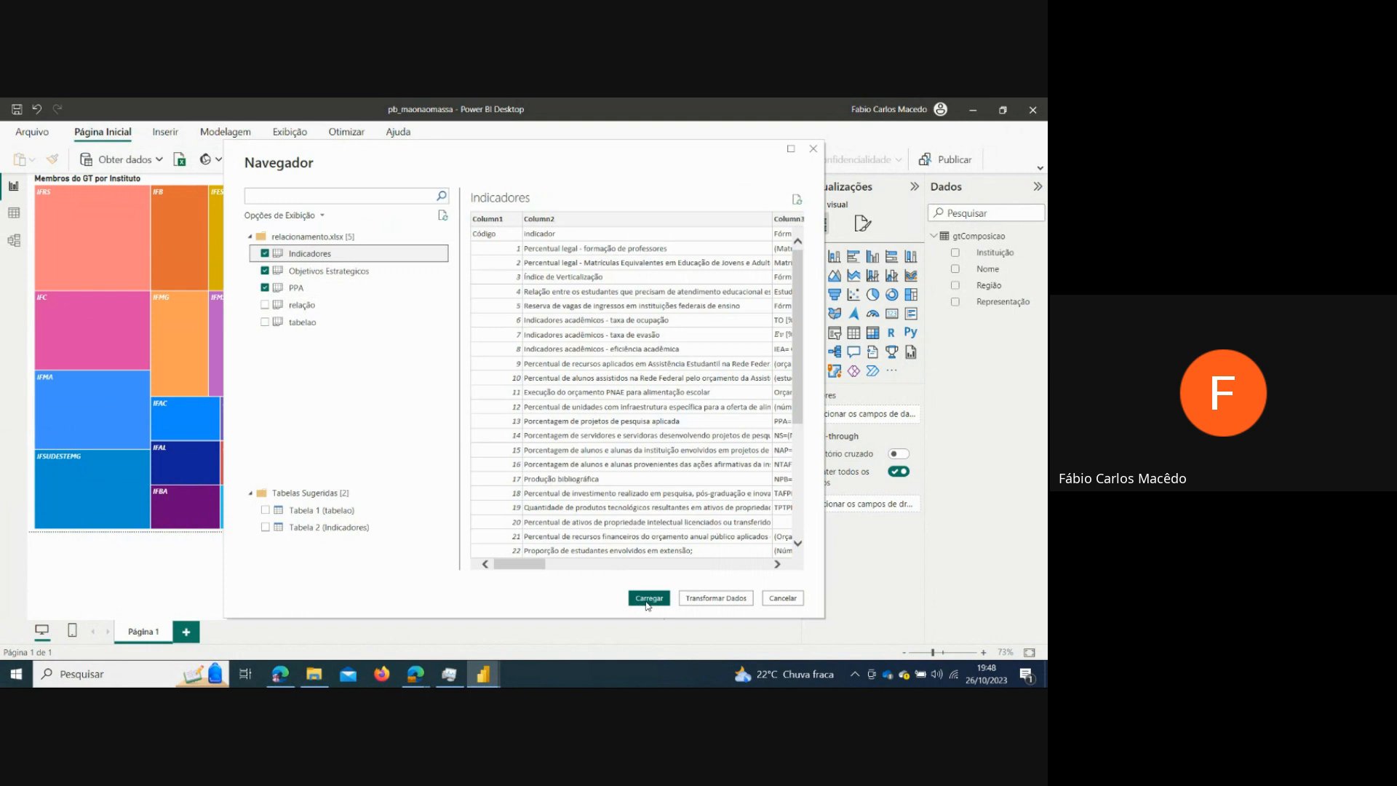
scroll(658, 395, down, 5)
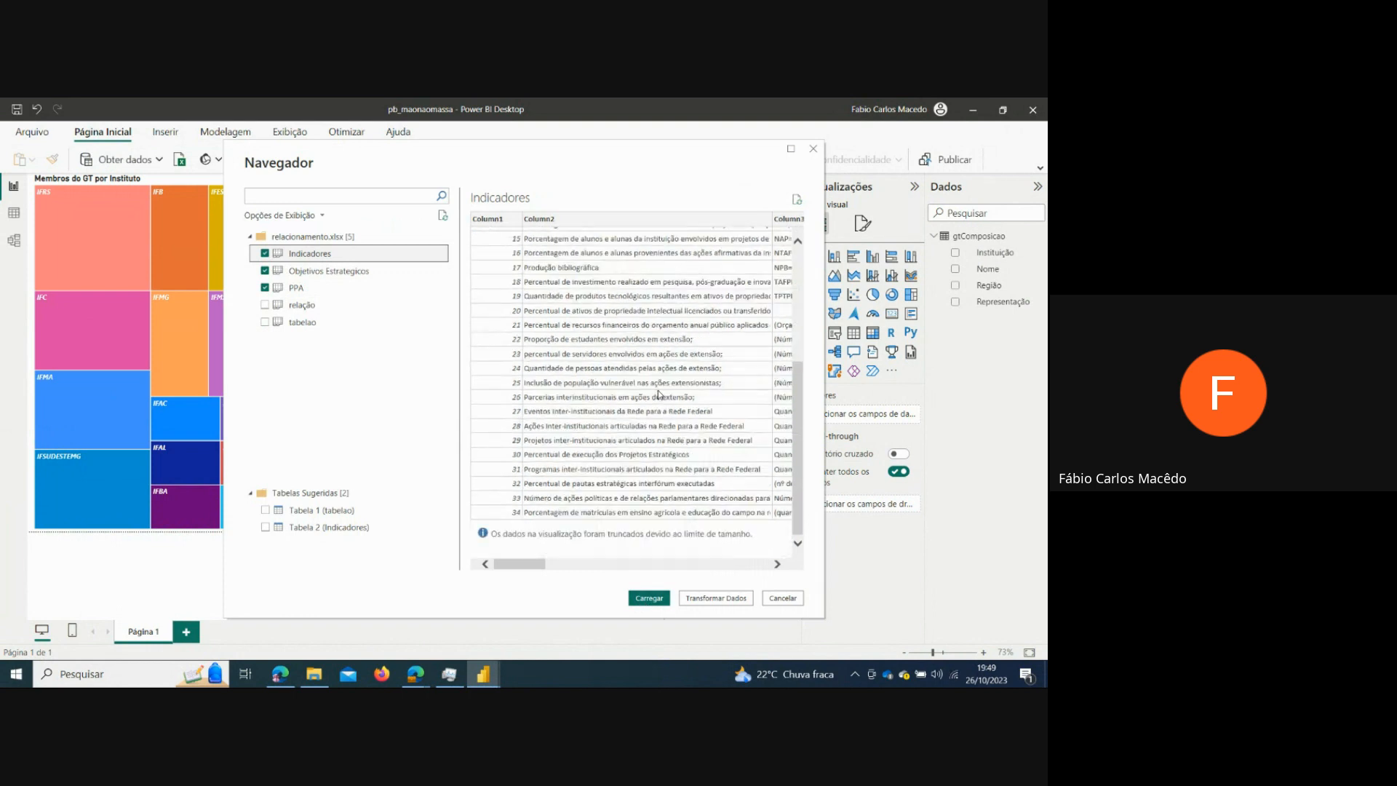
click(649, 598)
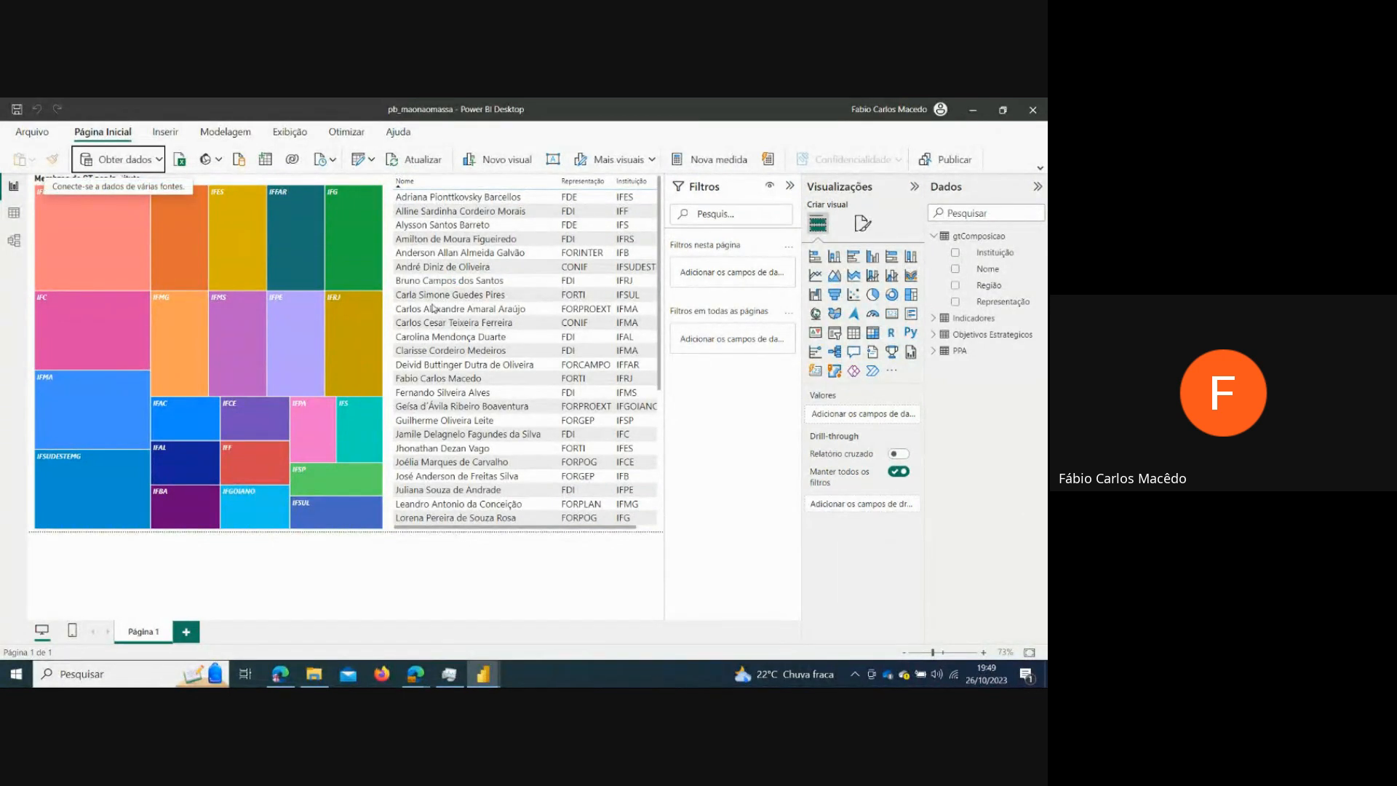
- Expand the ribbon and open the Power Query Editor to transform the loaded tables
click(973, 323)
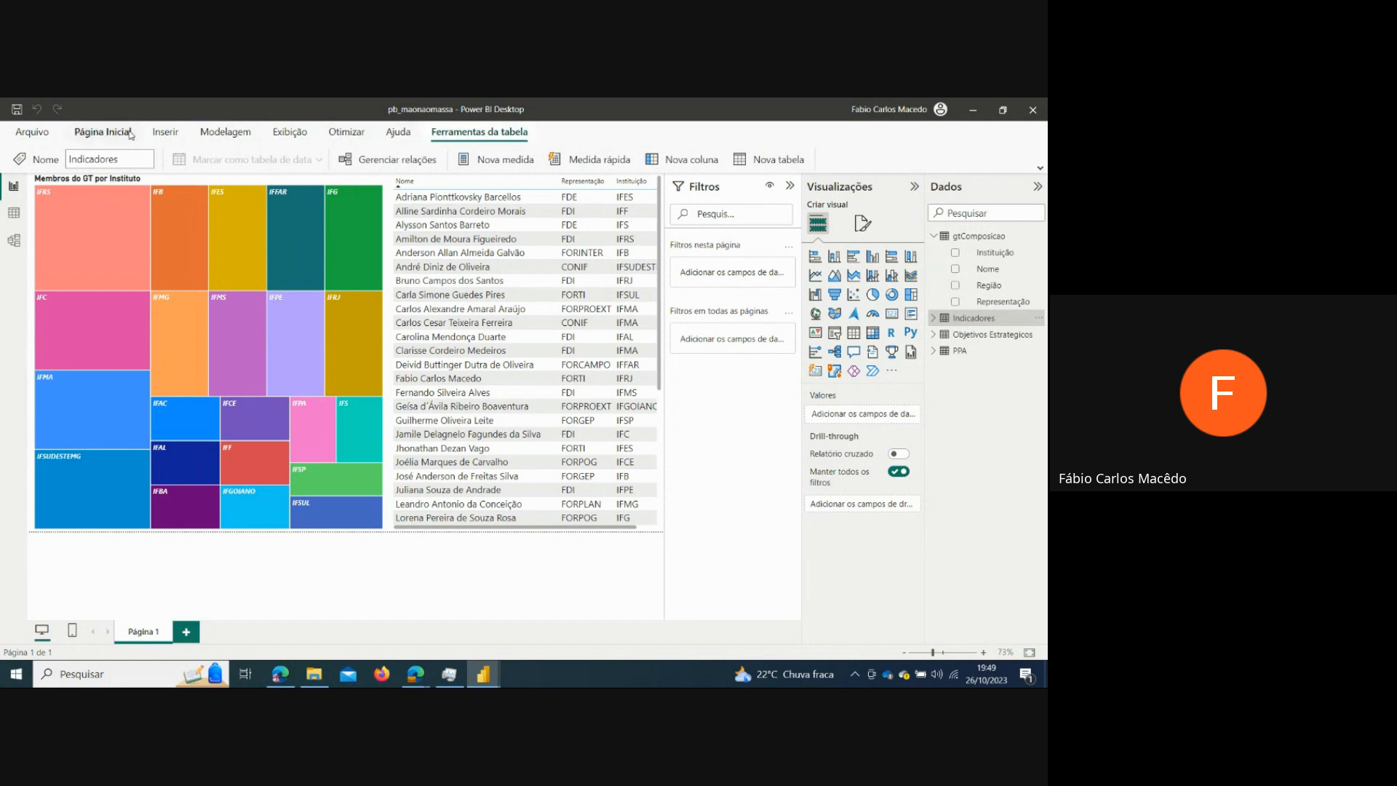
click(103, 132)
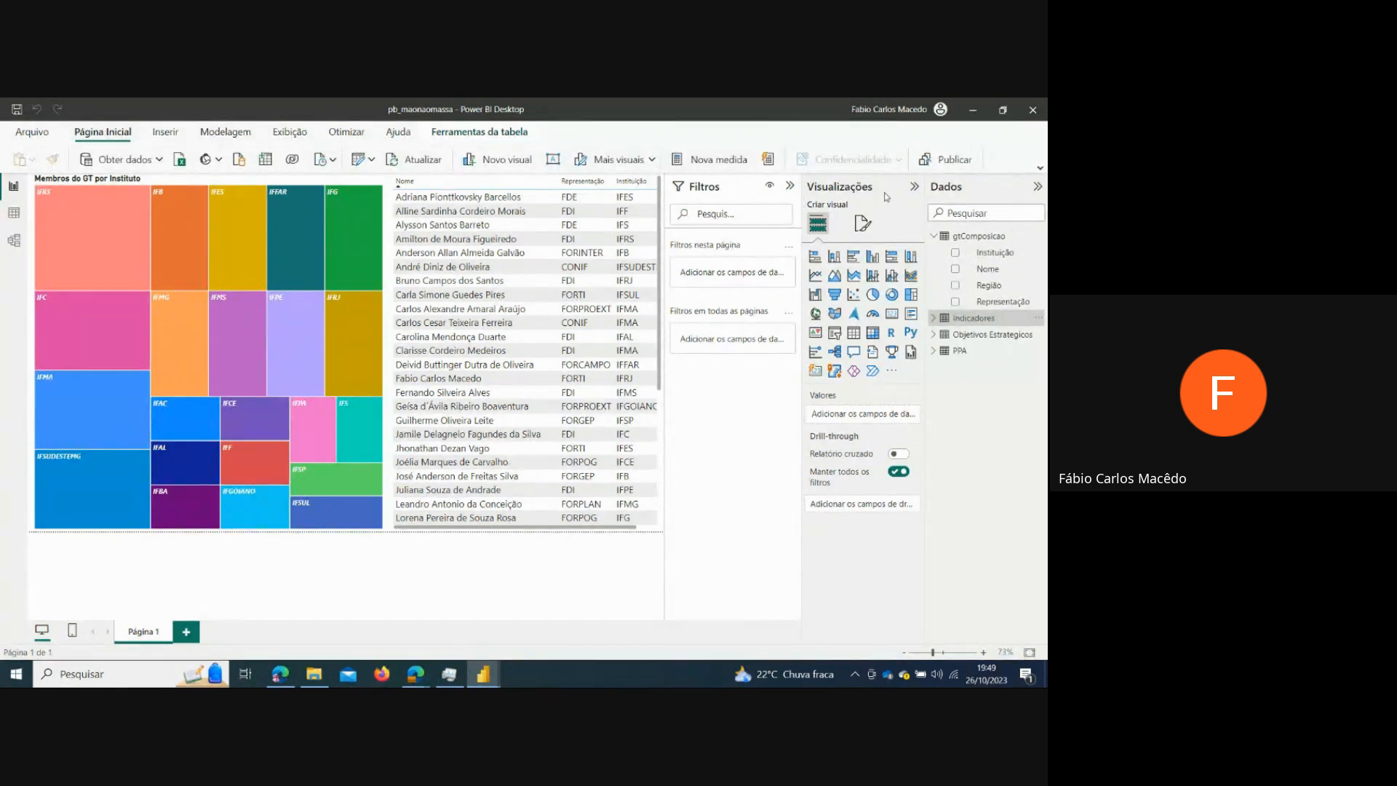
click(1041, 168)
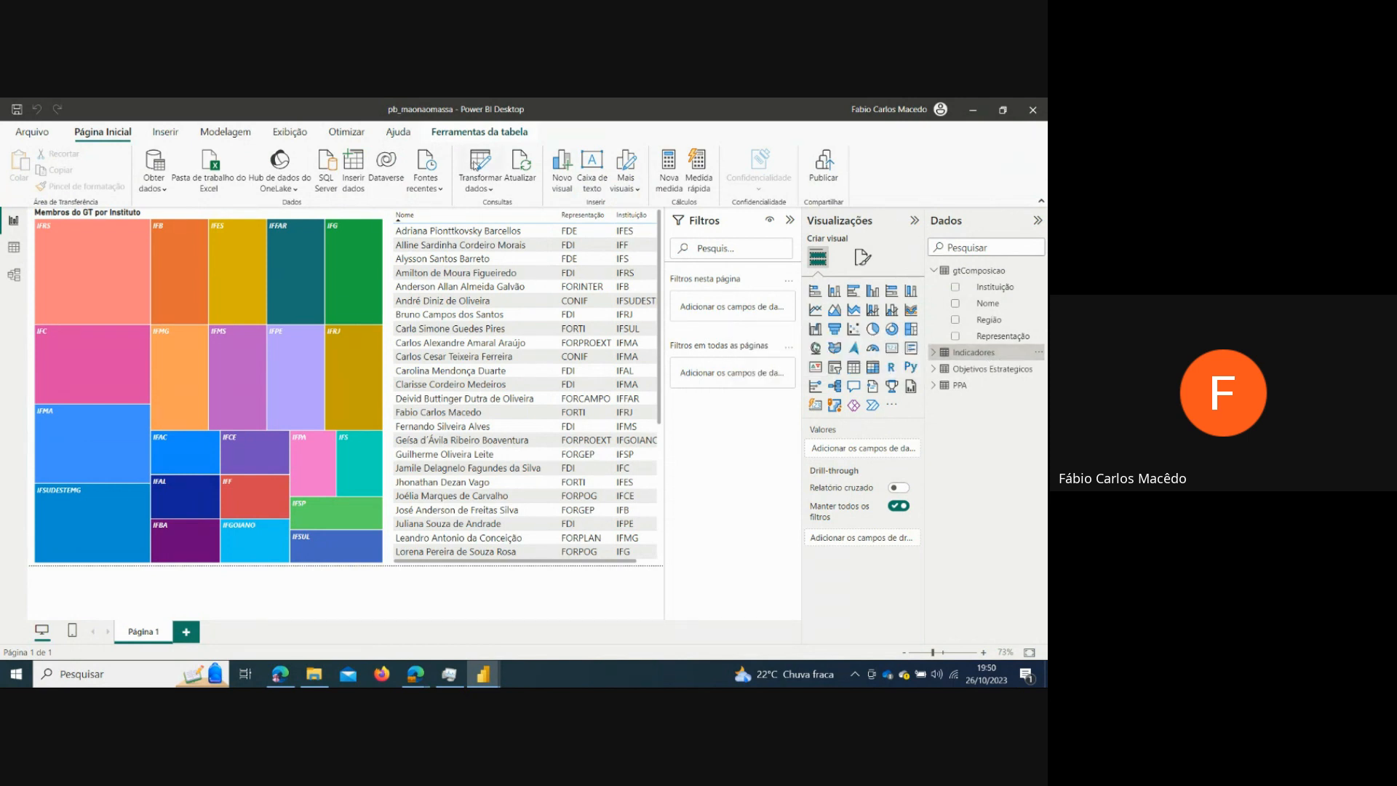
click(474, 166)
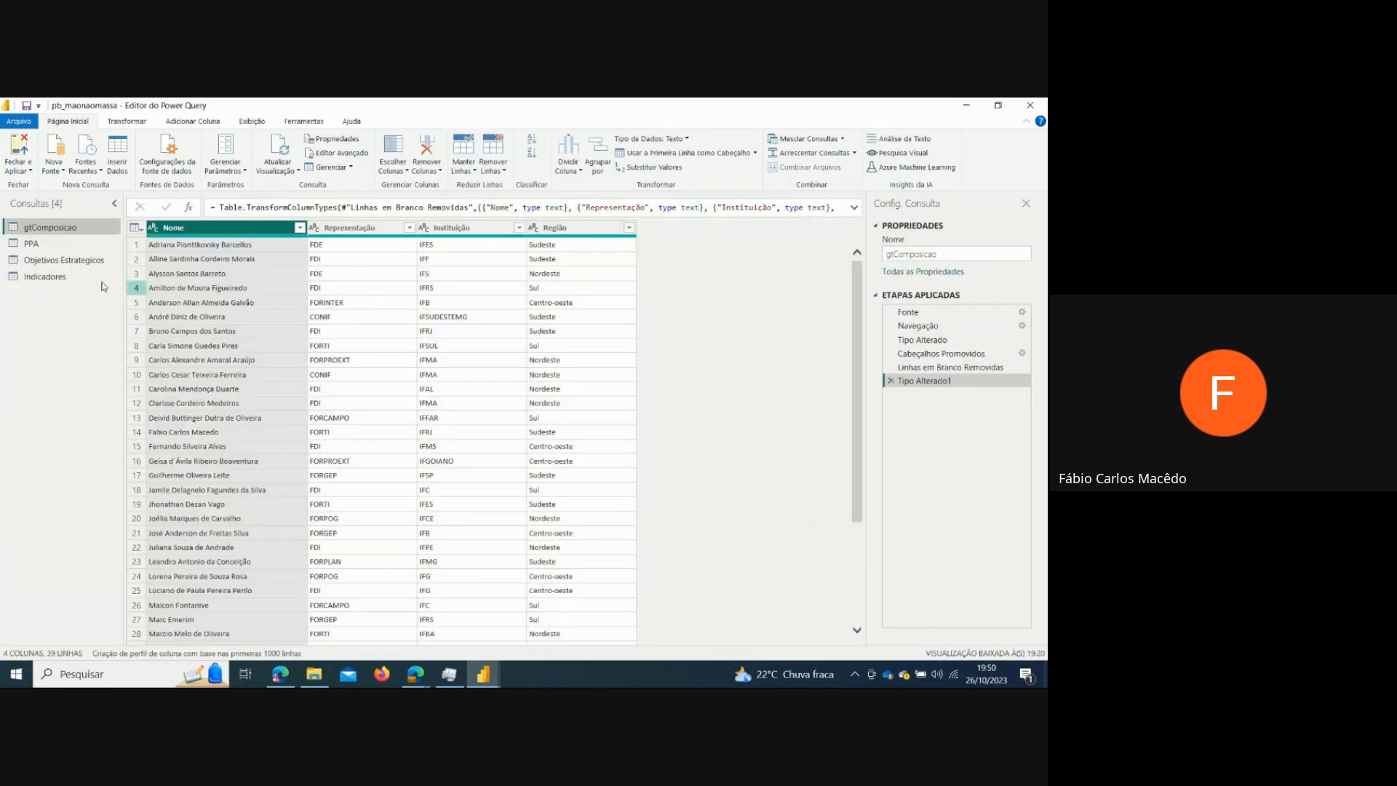
- Promote the first row of the Indicadores query to column headers
click(49, 277)
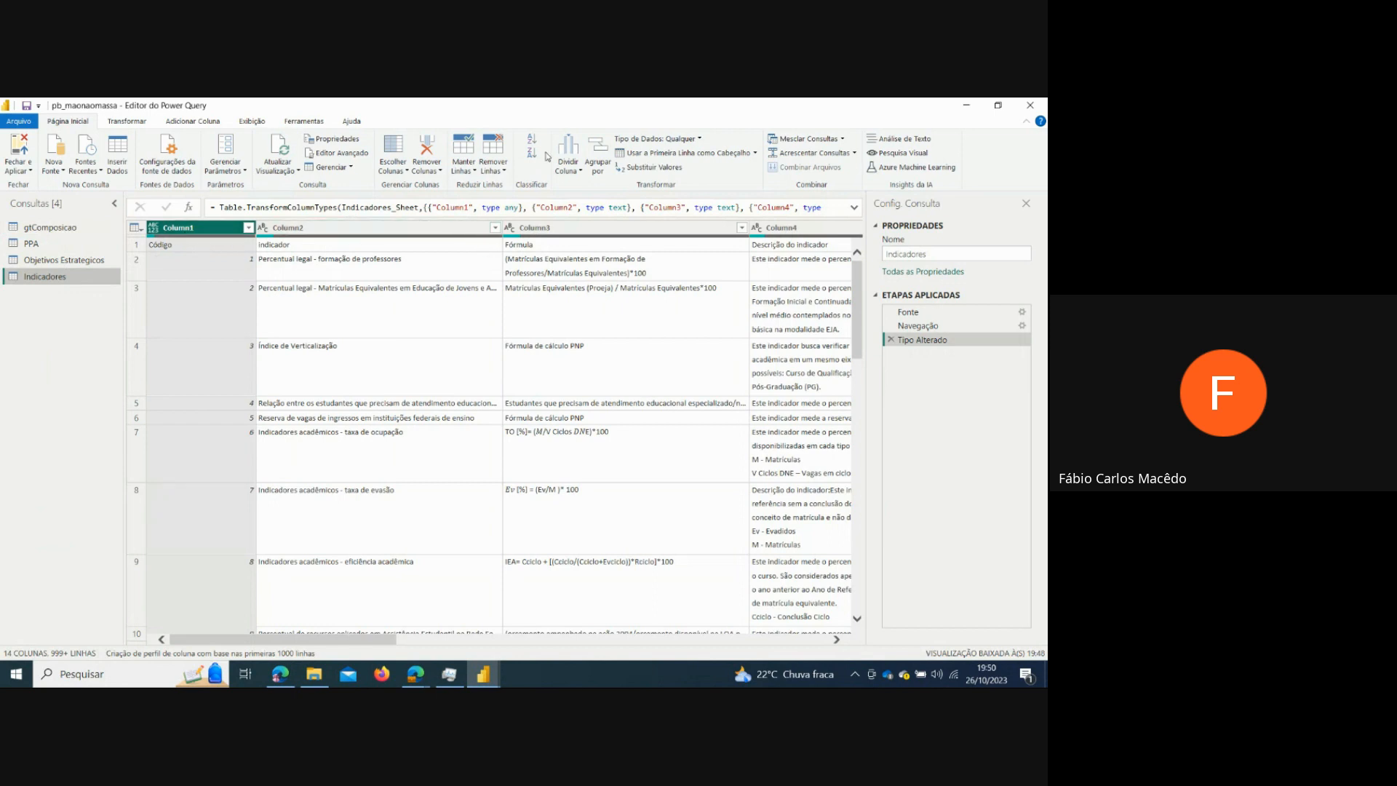
click(691, 155)
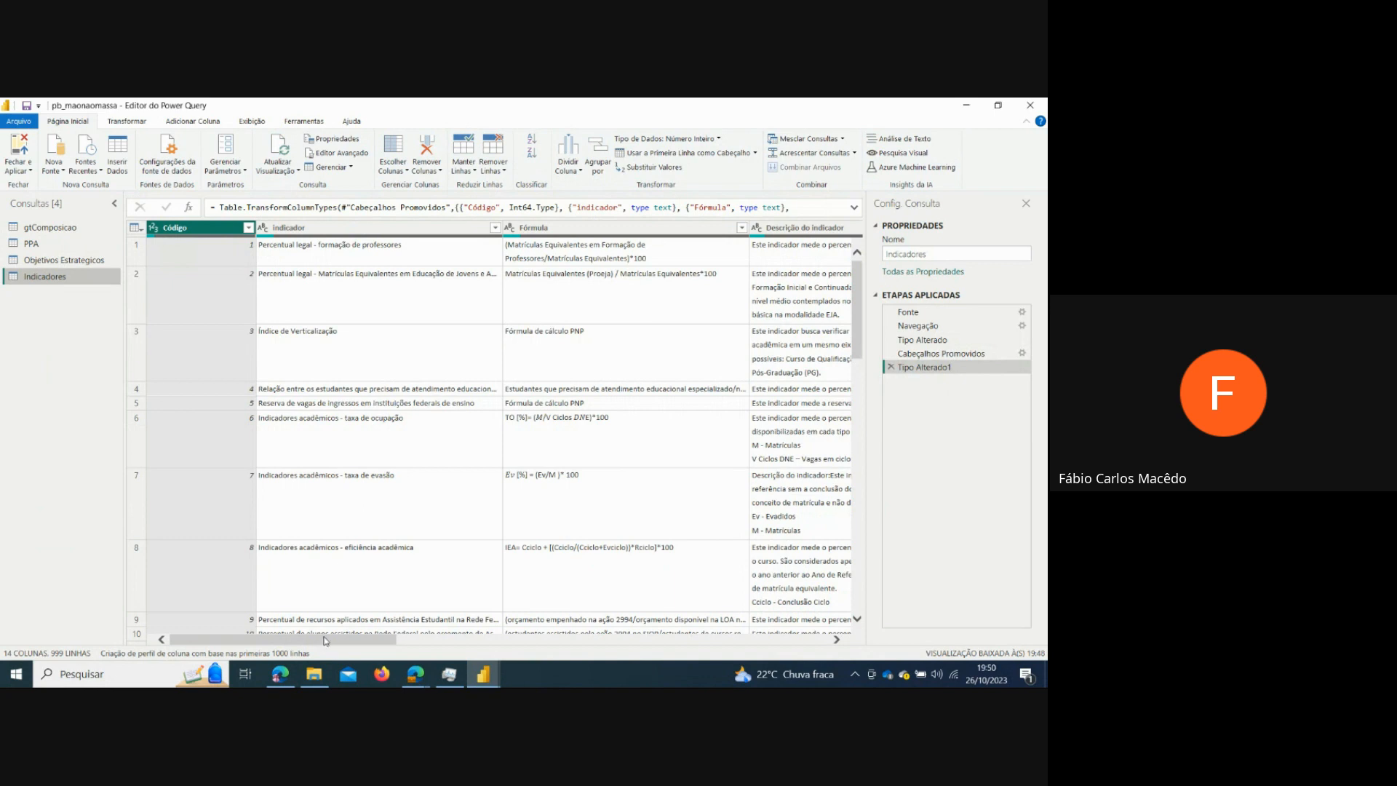
drag(358, 642, 320, 646)
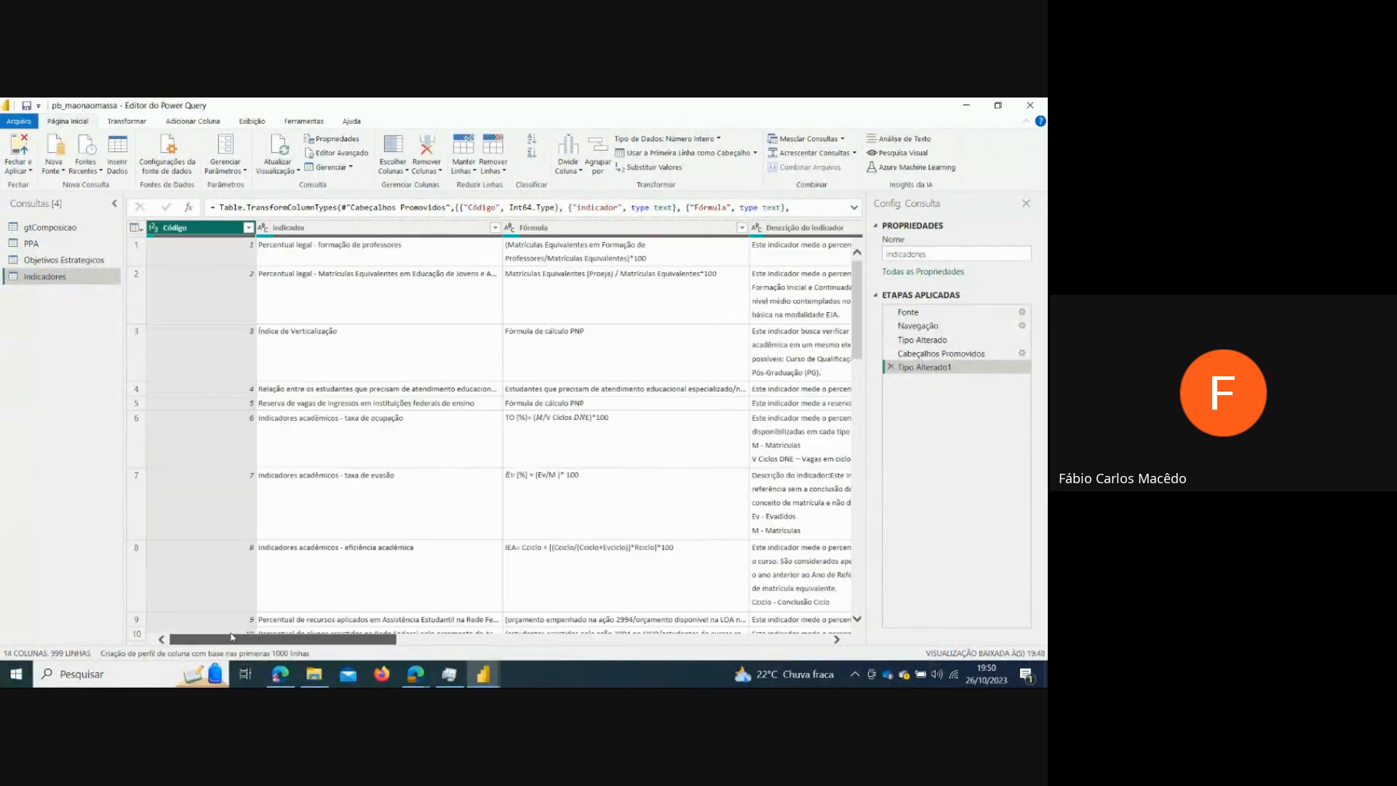
- Check the Indicadores query for empty rows and remove its blank rows
scroll(512, 381, down, 9)
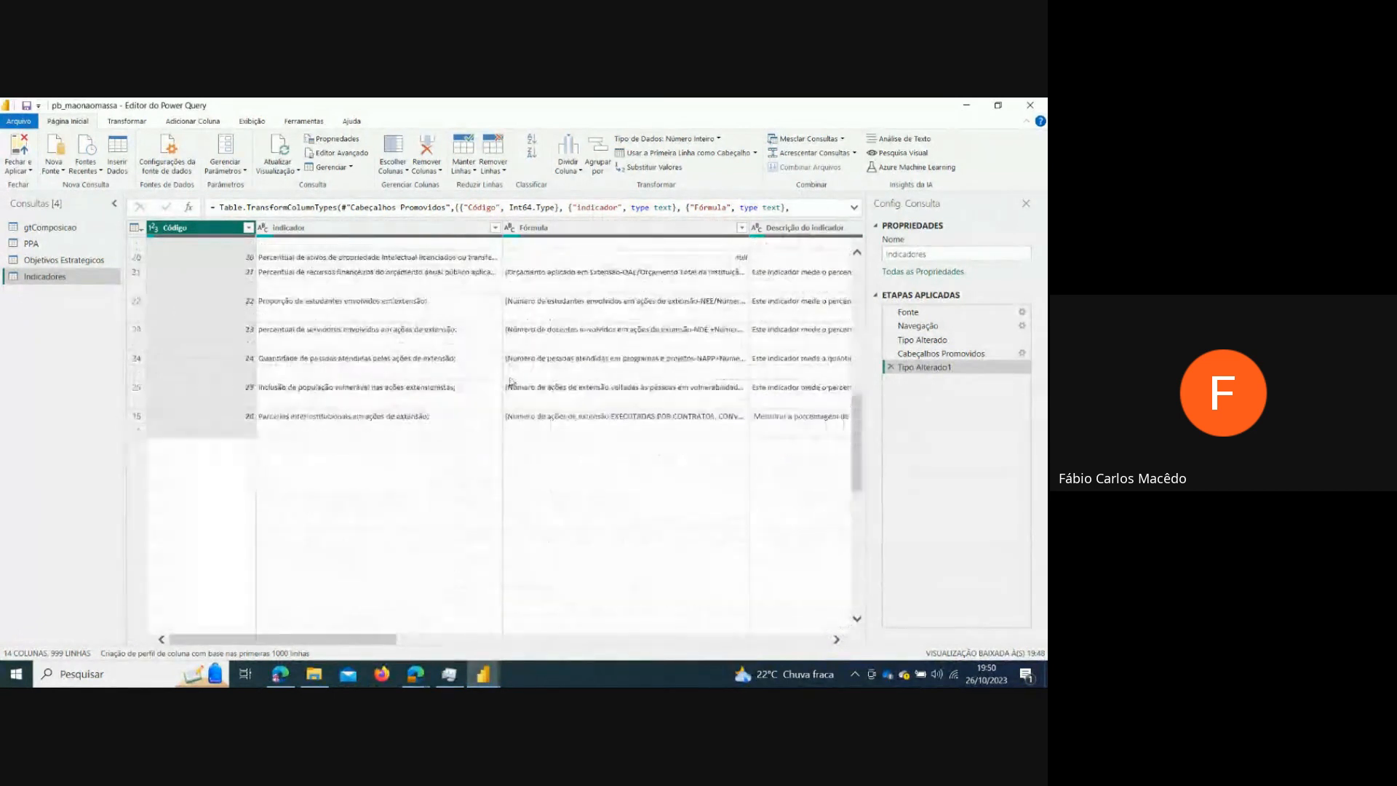
scroll(512, 382, down, 8)
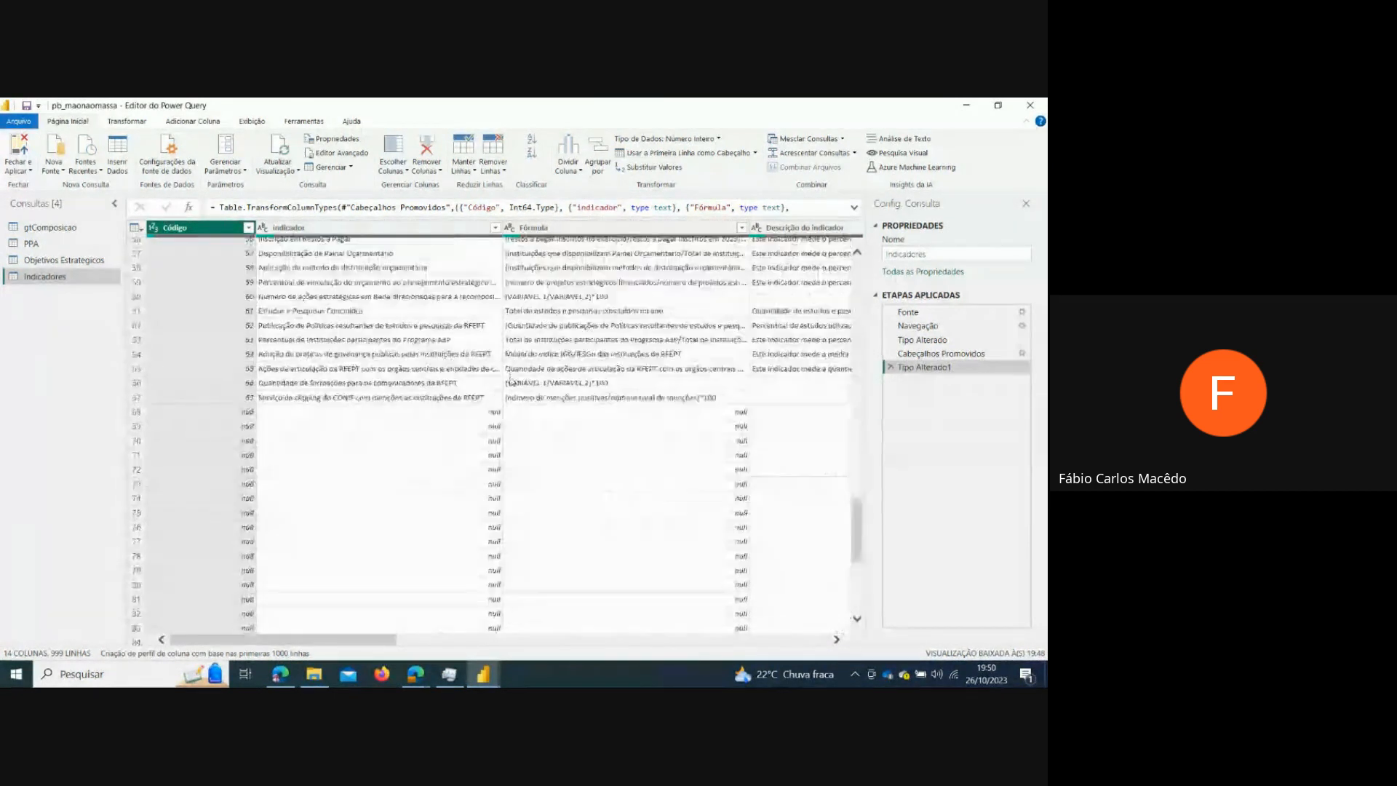
scroll(511, 381, down, 7)
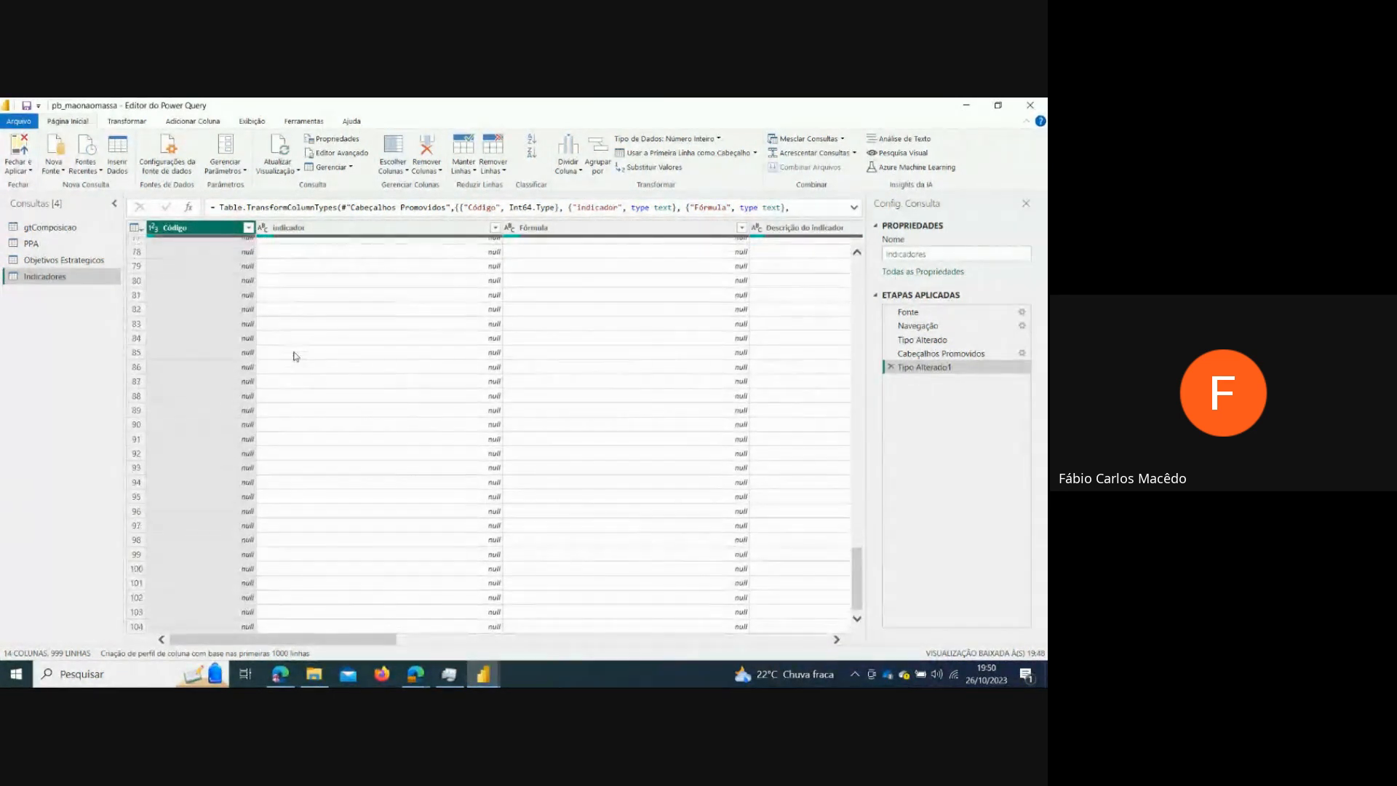
scroll(295, 356, down, 8)
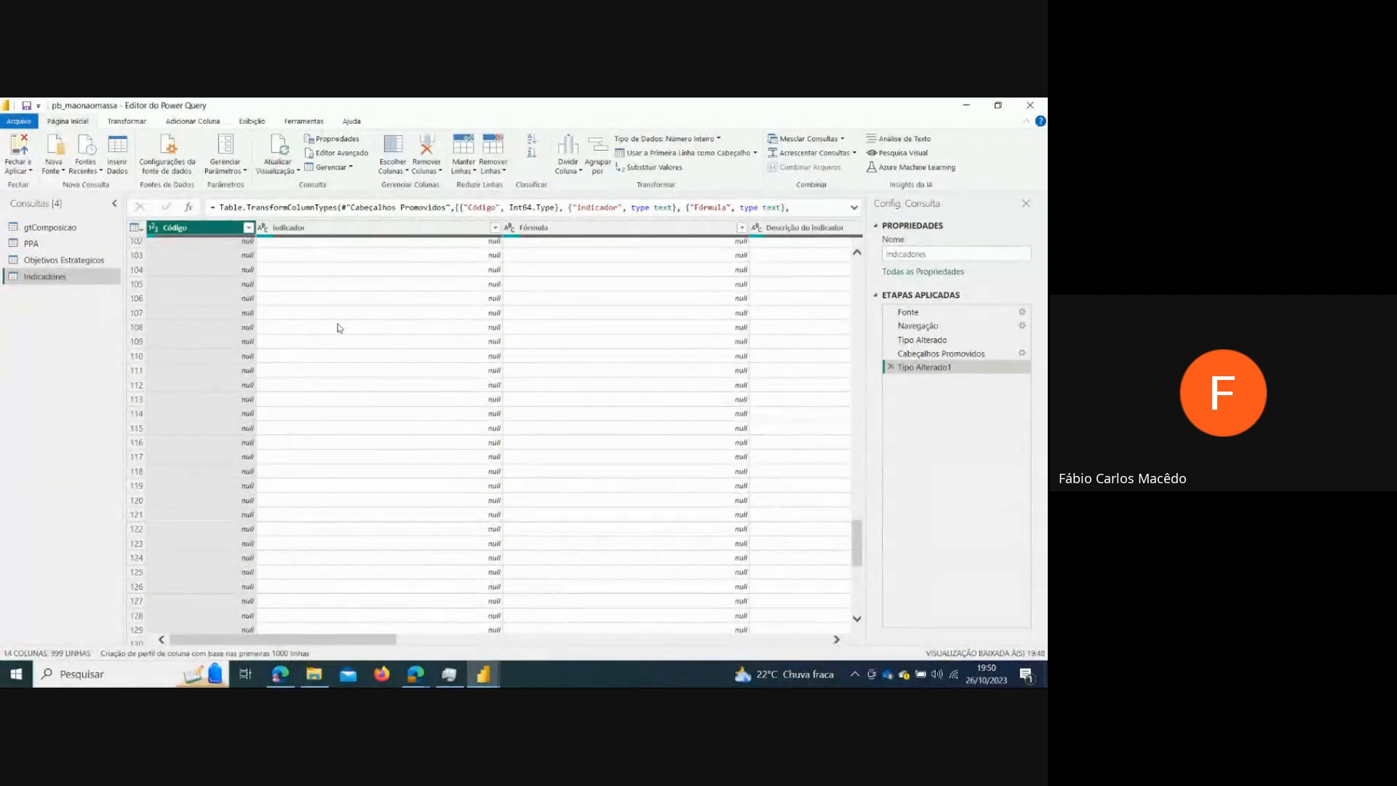
click(496, 172)
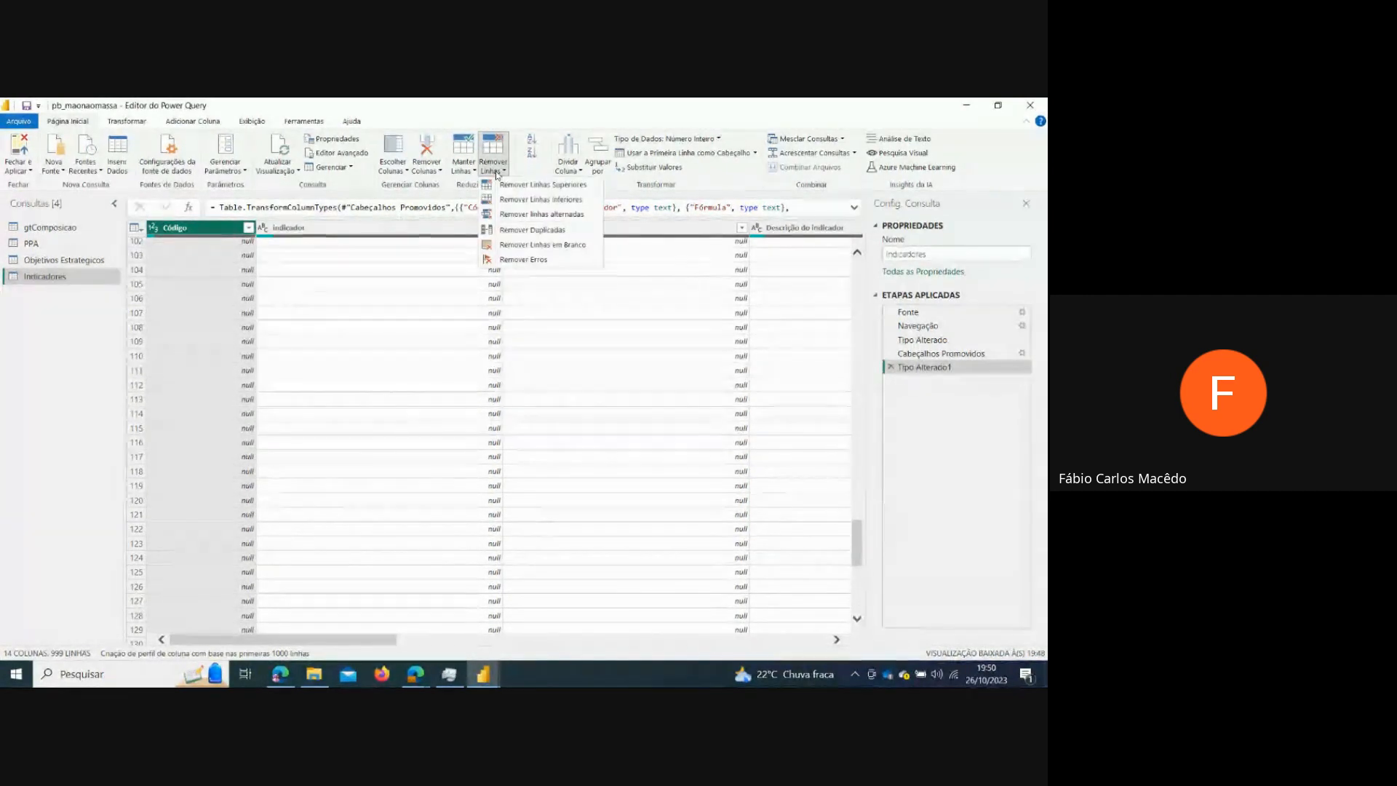
click(548, 247)
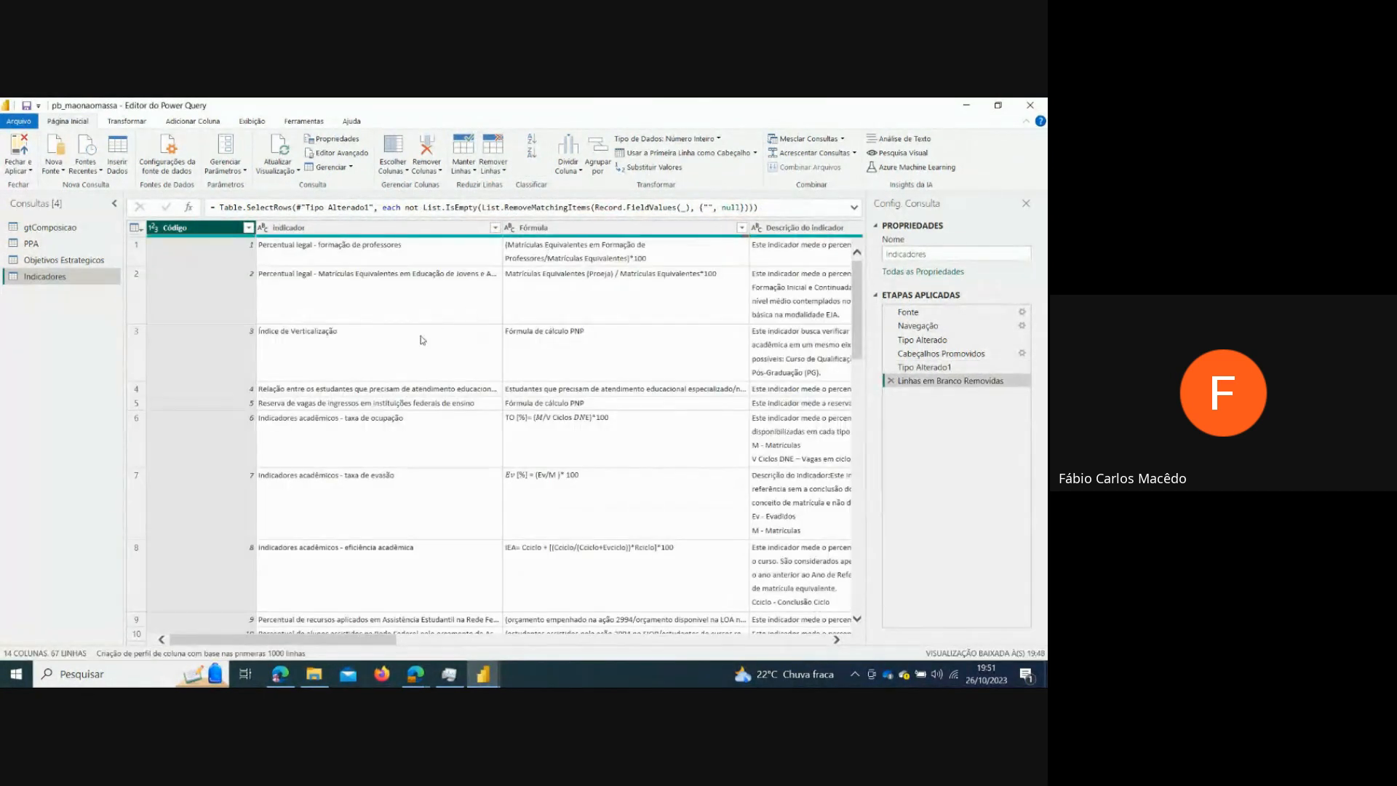
- Review the remaining rows of the Indicadores query and the filter values of its Indicador column
scroll(352, 388, down, 7)
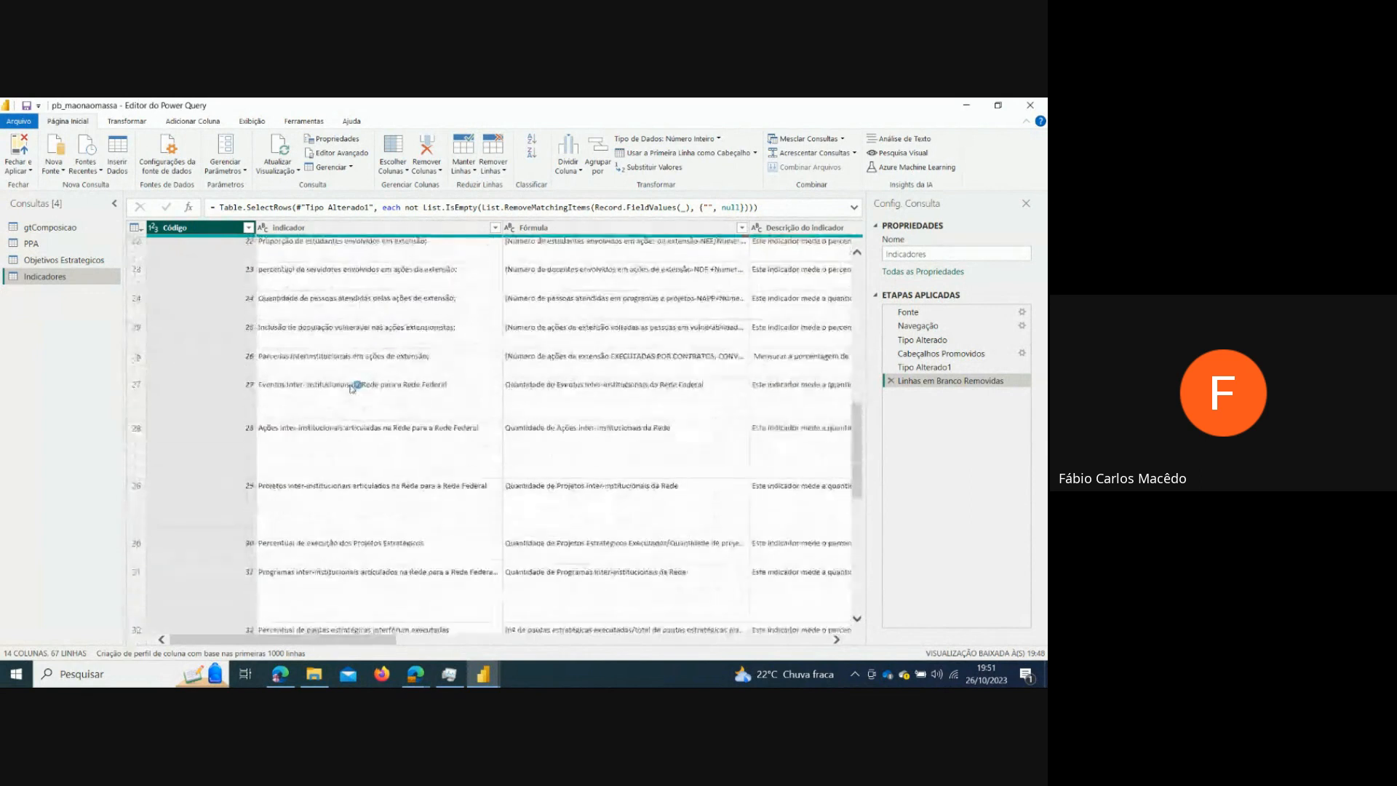
scroll(352, 388, down, 5)
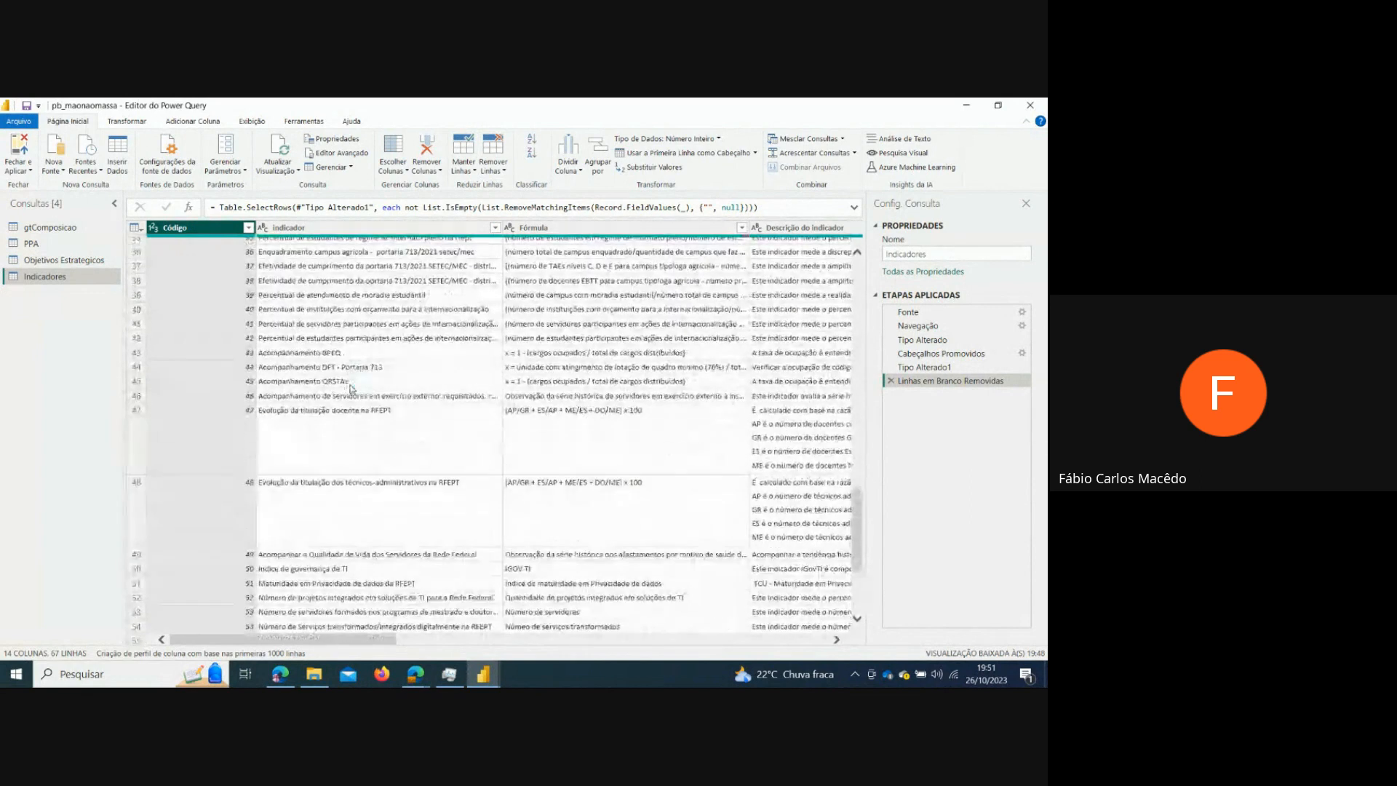
scroll(352, 388, down, 4)
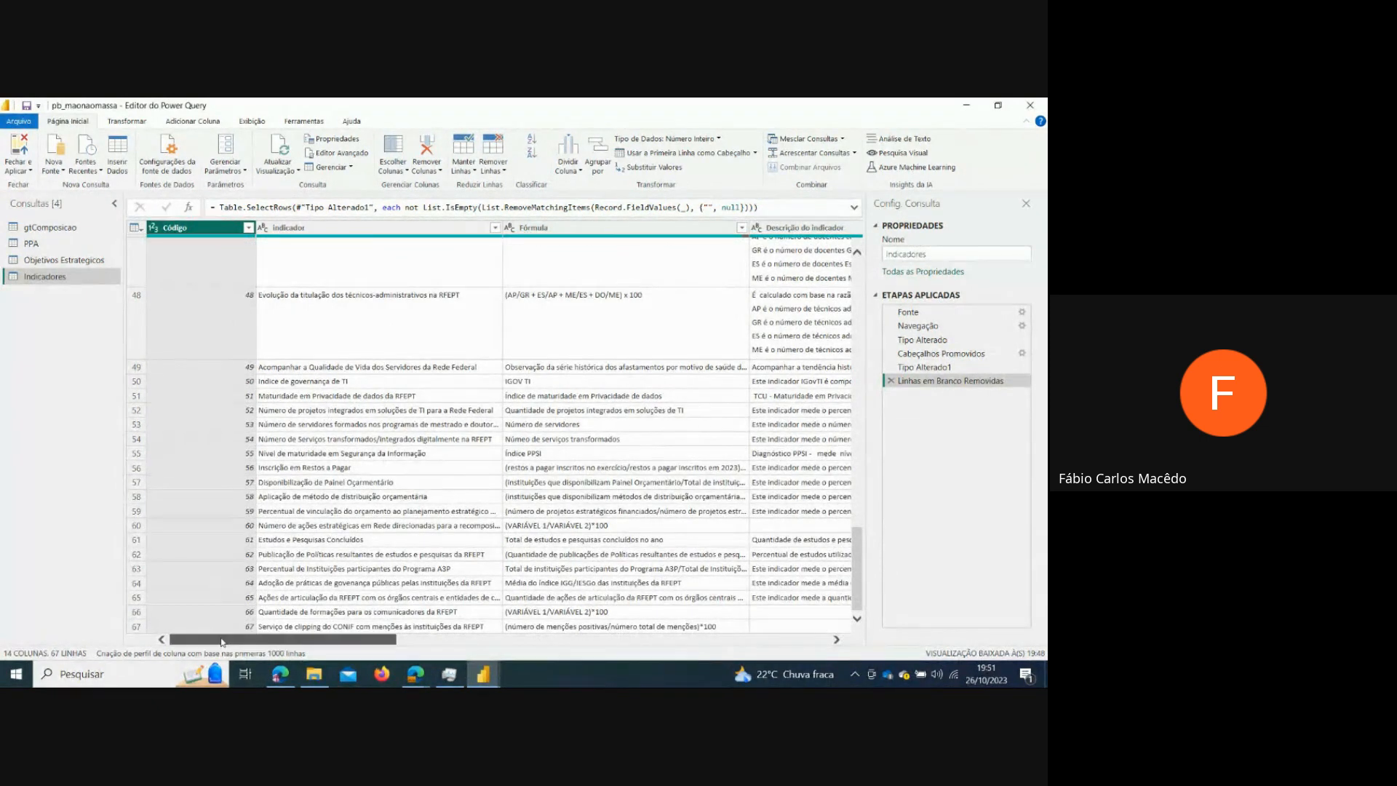
drag(238, 644, 195, 646)
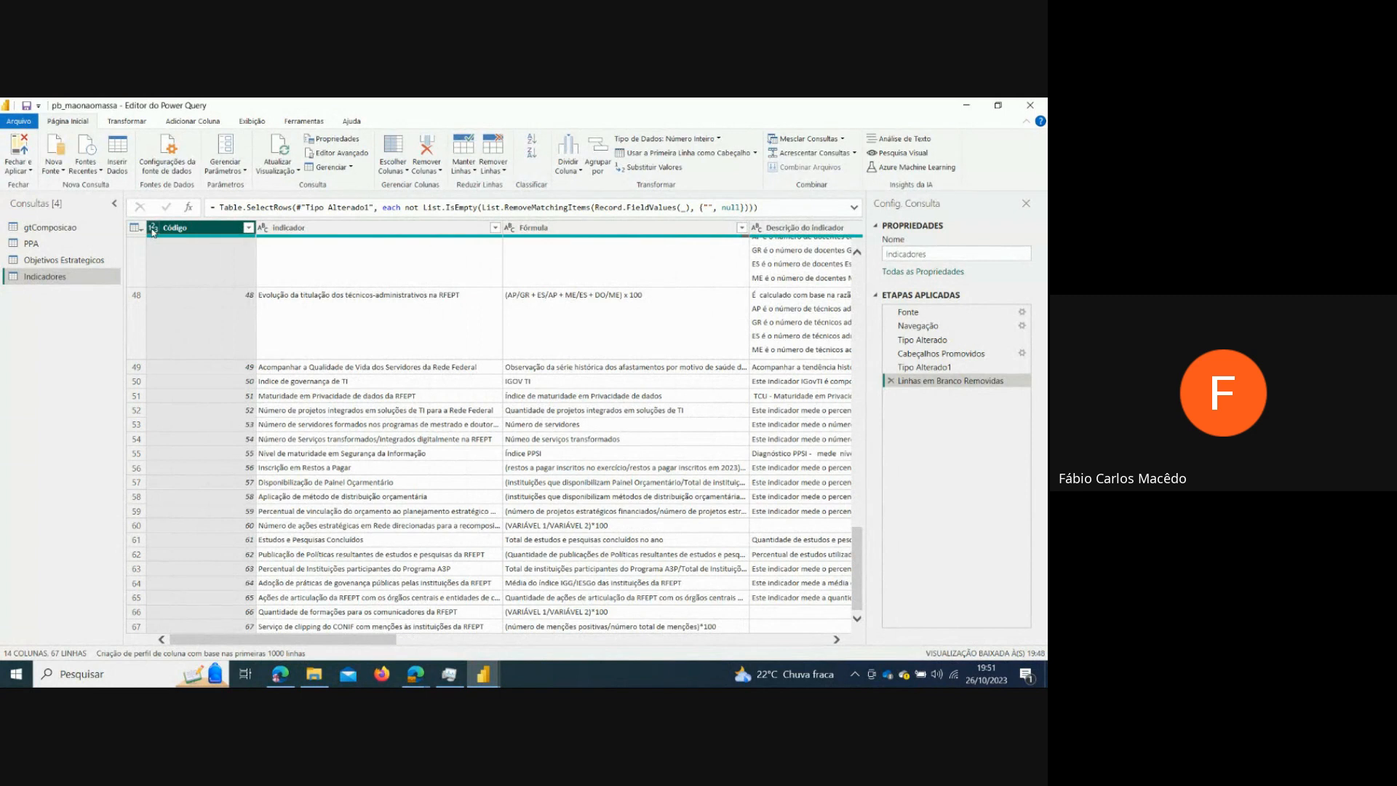
click(484, 230)
click(495, 229)
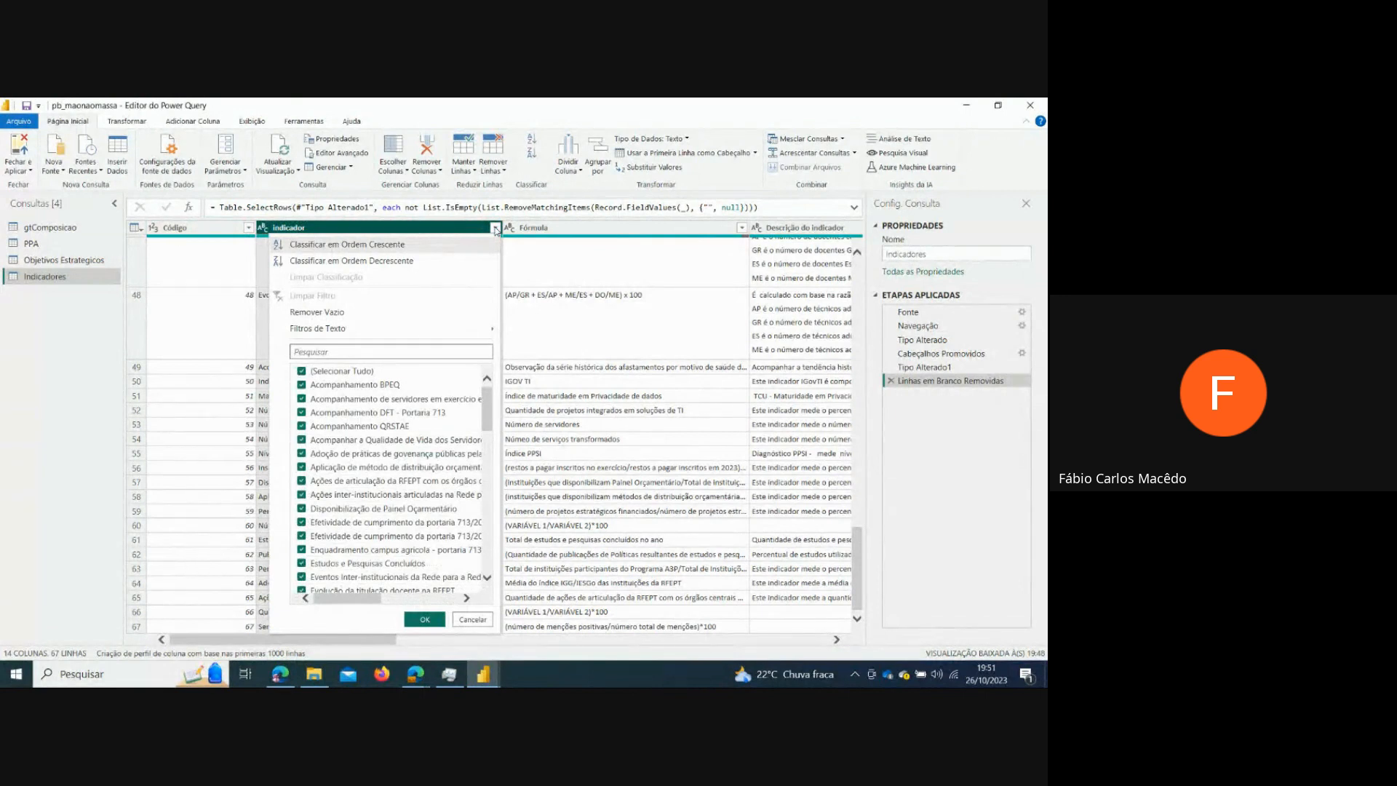
click(495, 229)
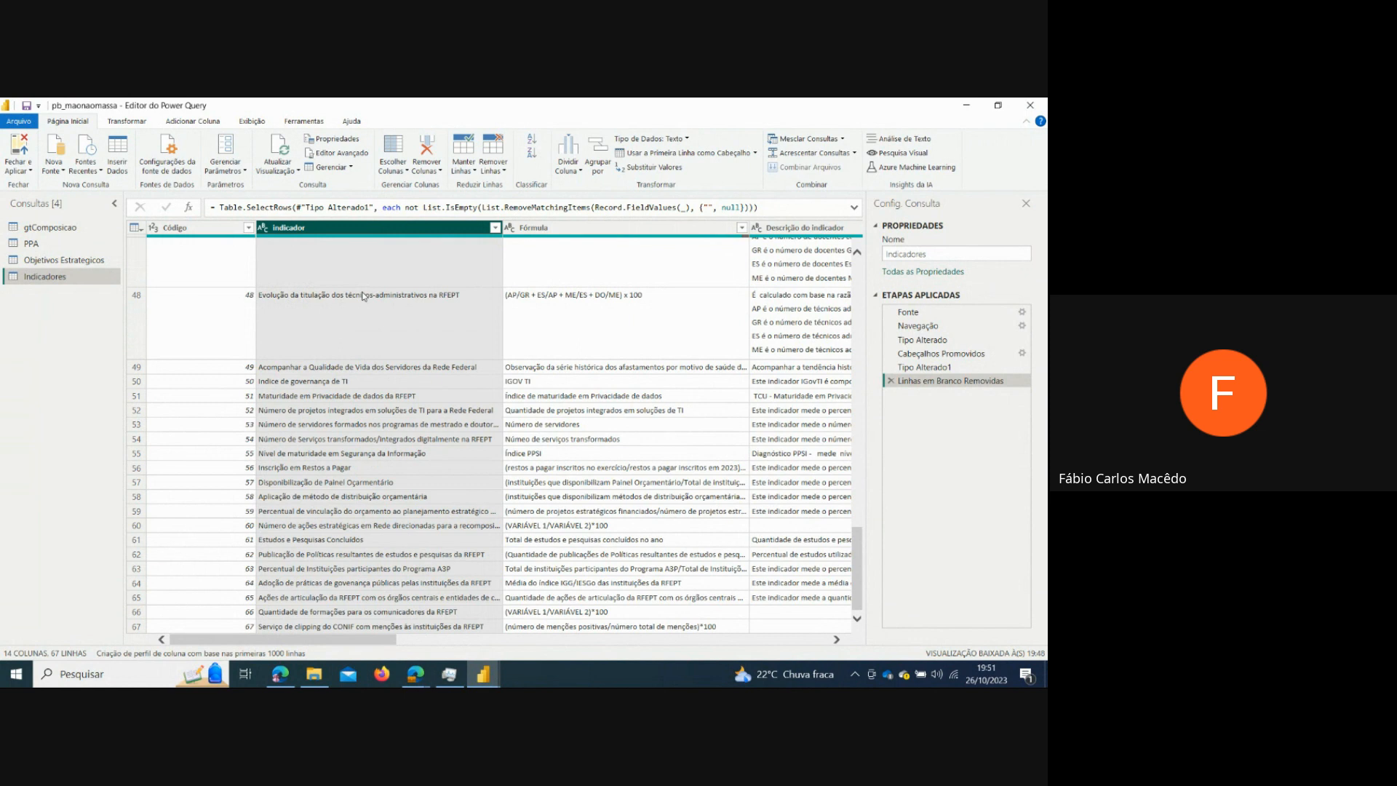
- Promote the first row of the Objetivos Estrategicos query to column headers and check its rows and columns
click(68, 262)
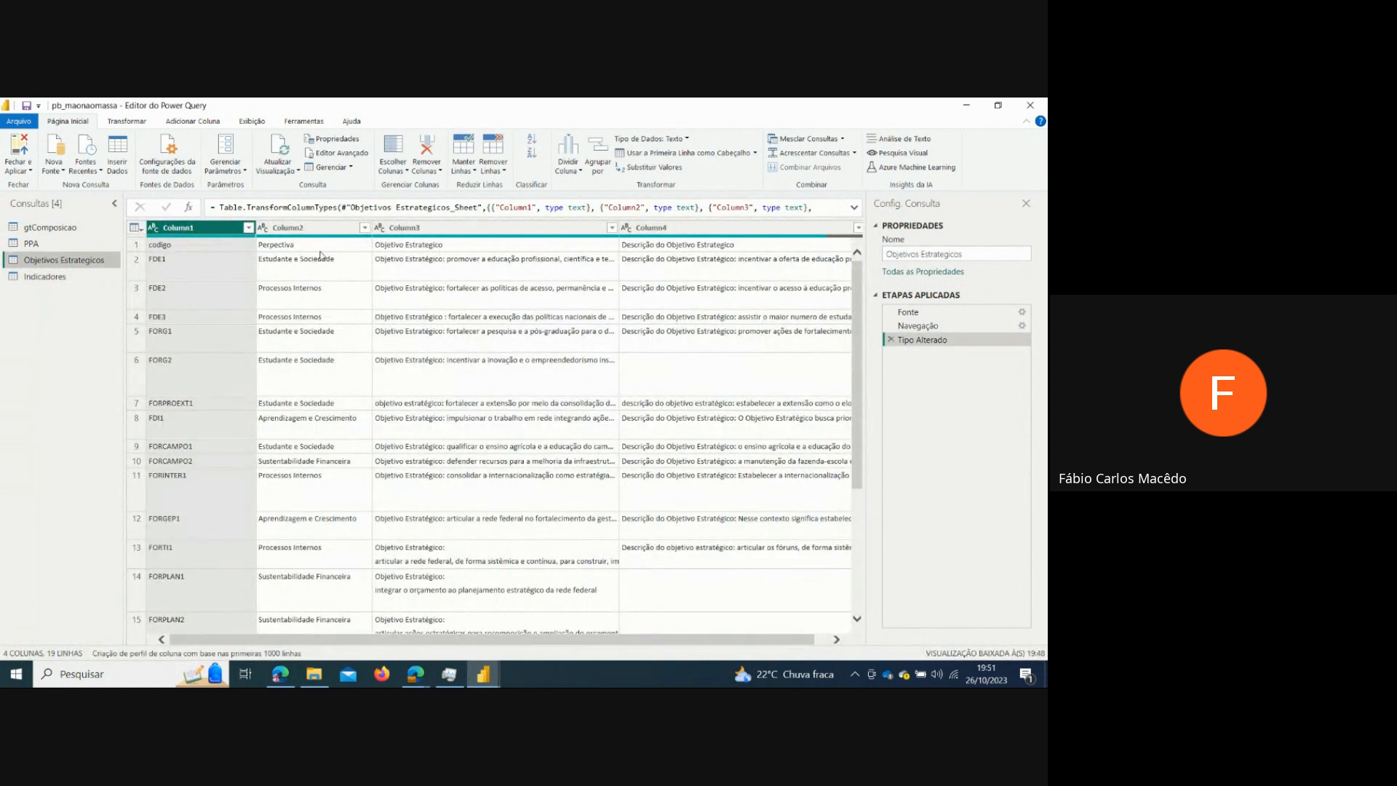
click(681, 154)
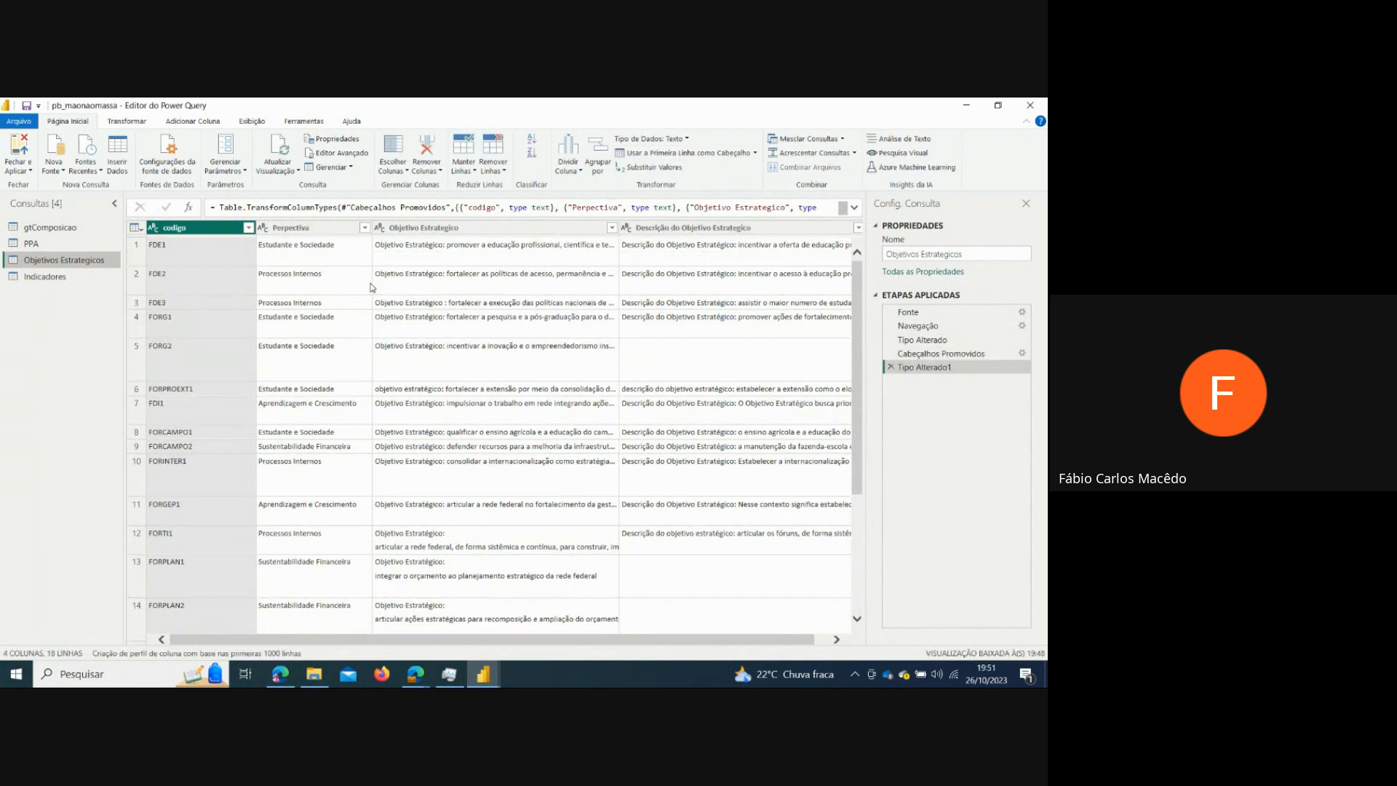
scroll(311, 386, down, 5)
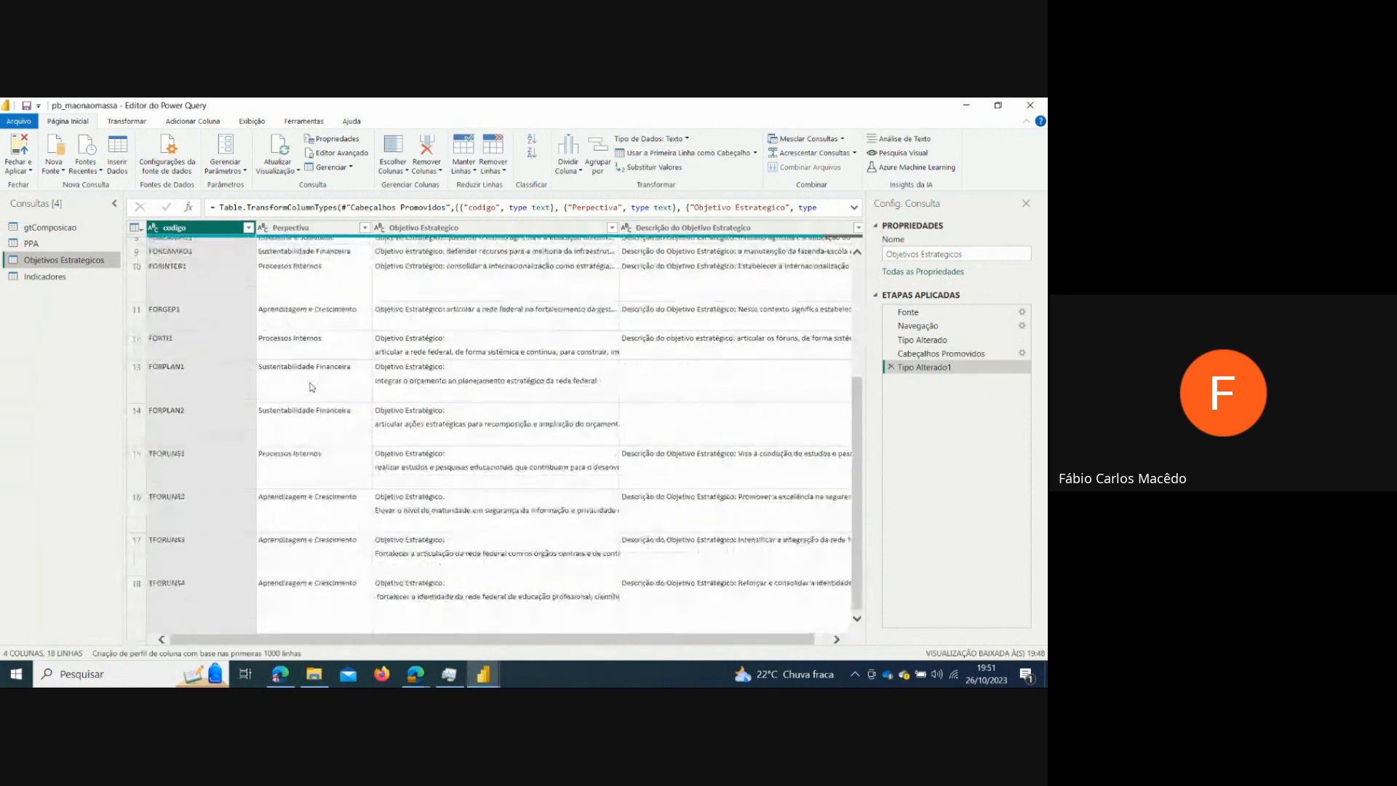
scroll(311, 386, up, 5)
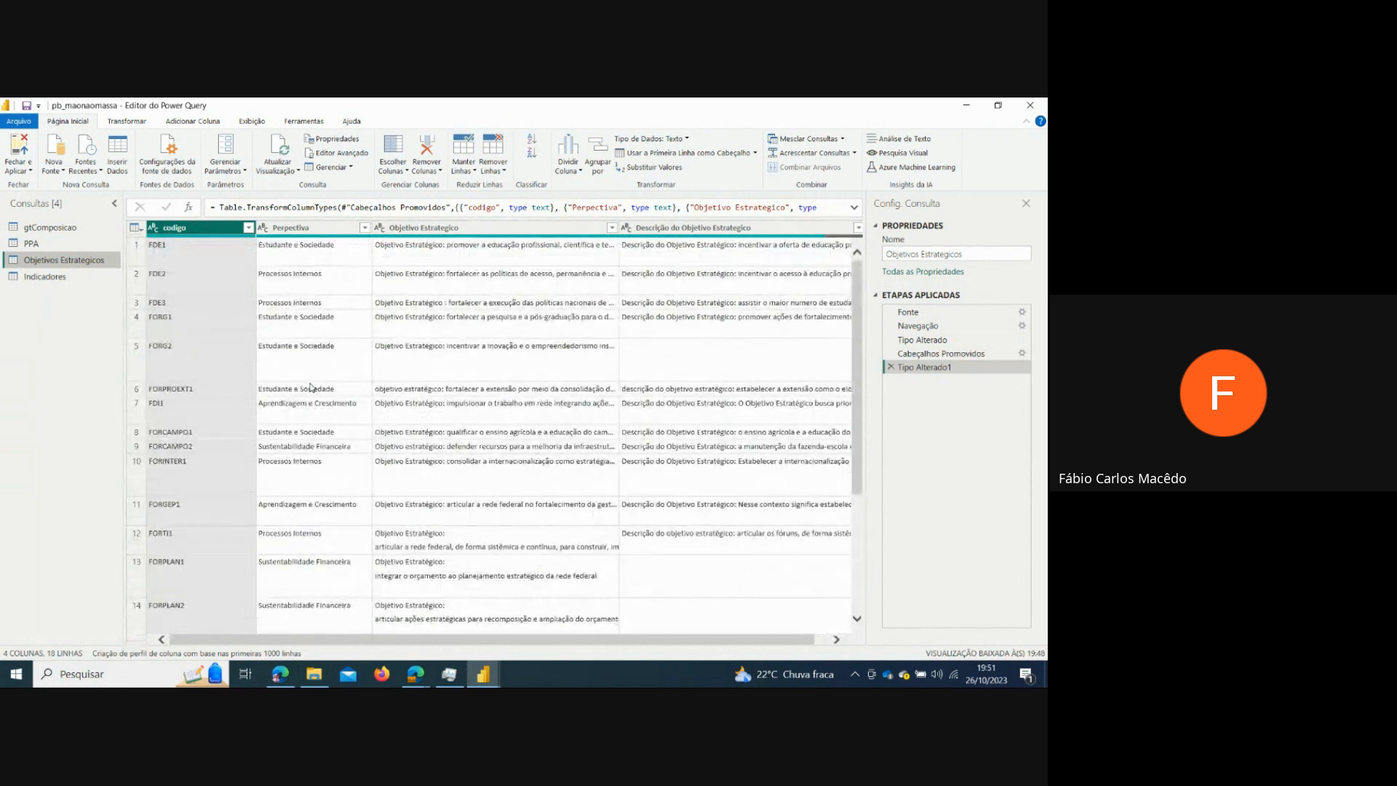
drag(275, 640, 426, 646)
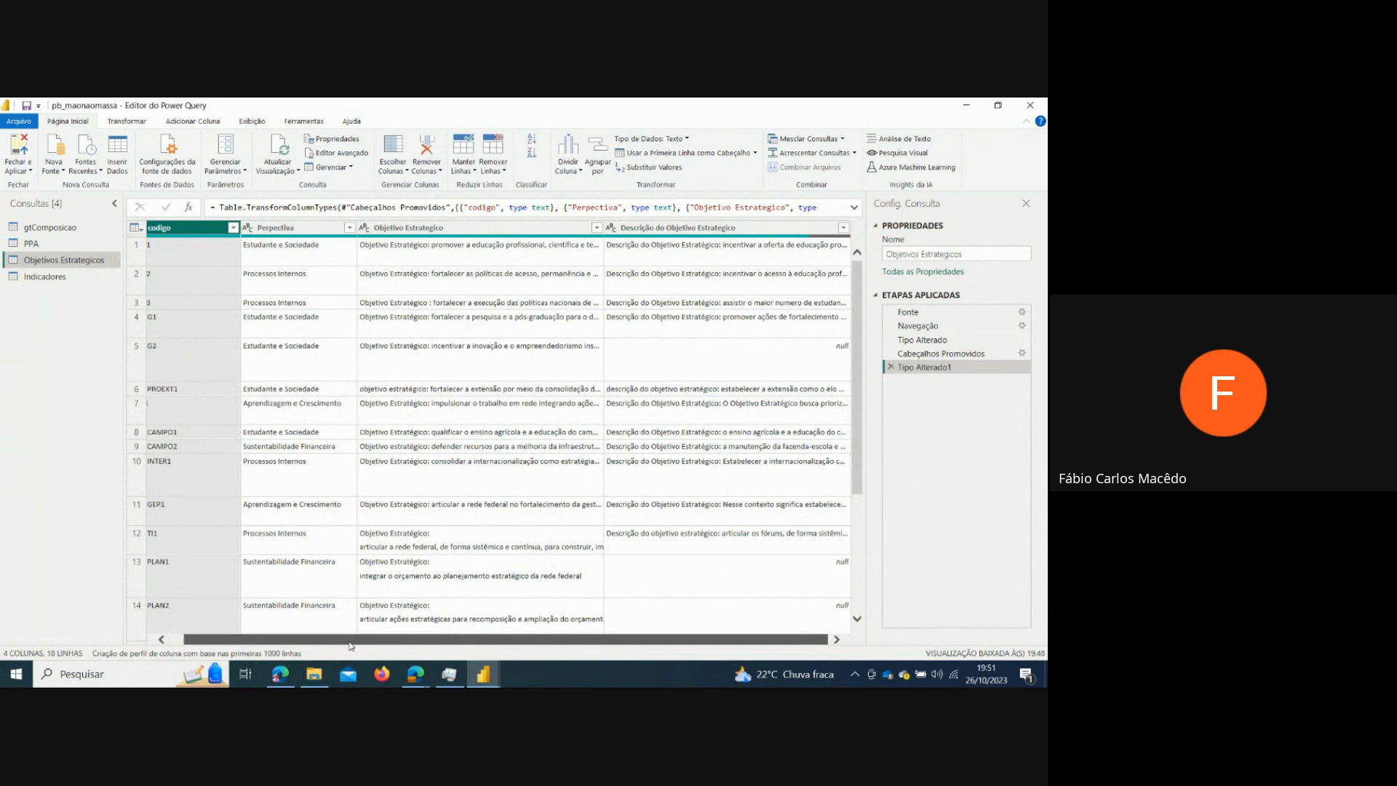
drag(321, 642, 265, 644)
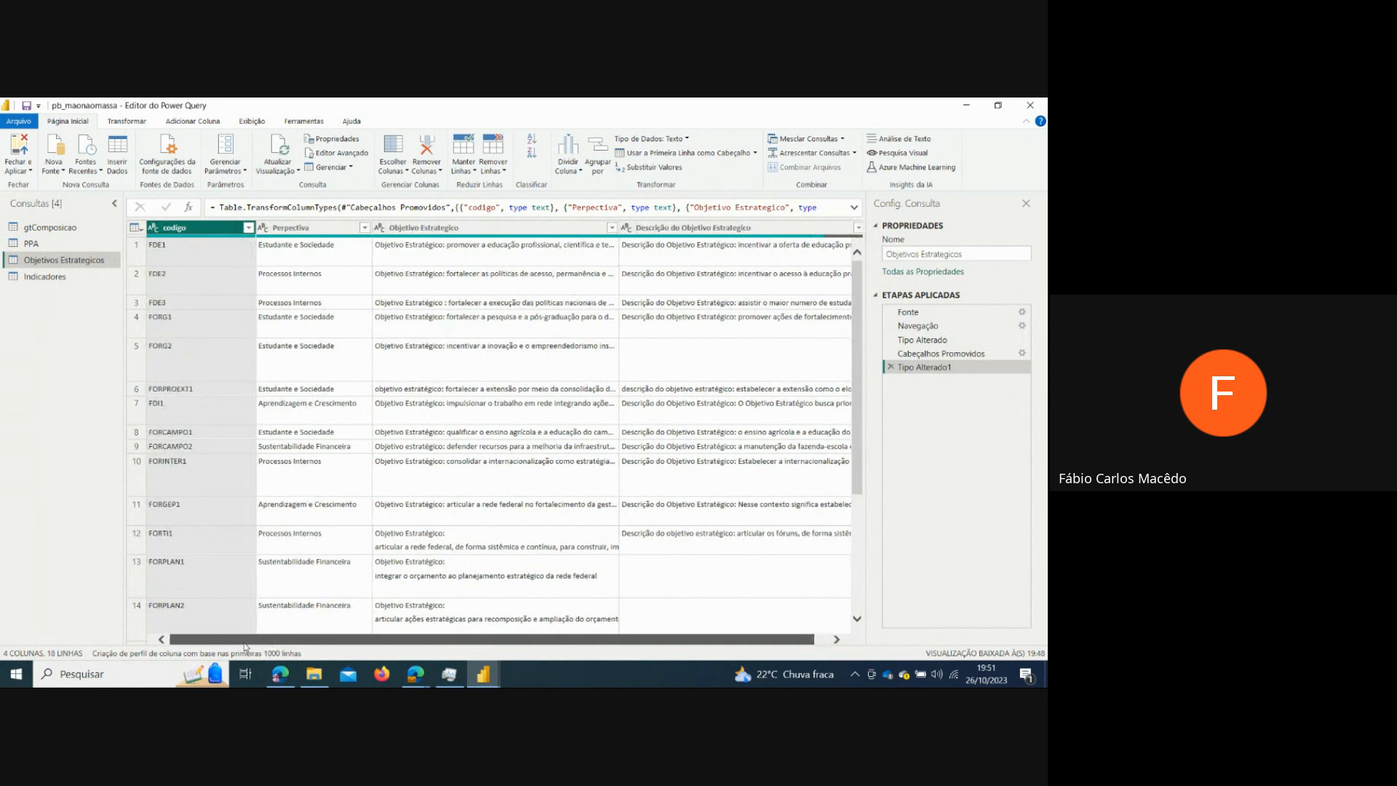
- Check the PPA query, apply the Power Query changes, and display all tables in the model view with the Properties pane collapsed
click(48, 246)
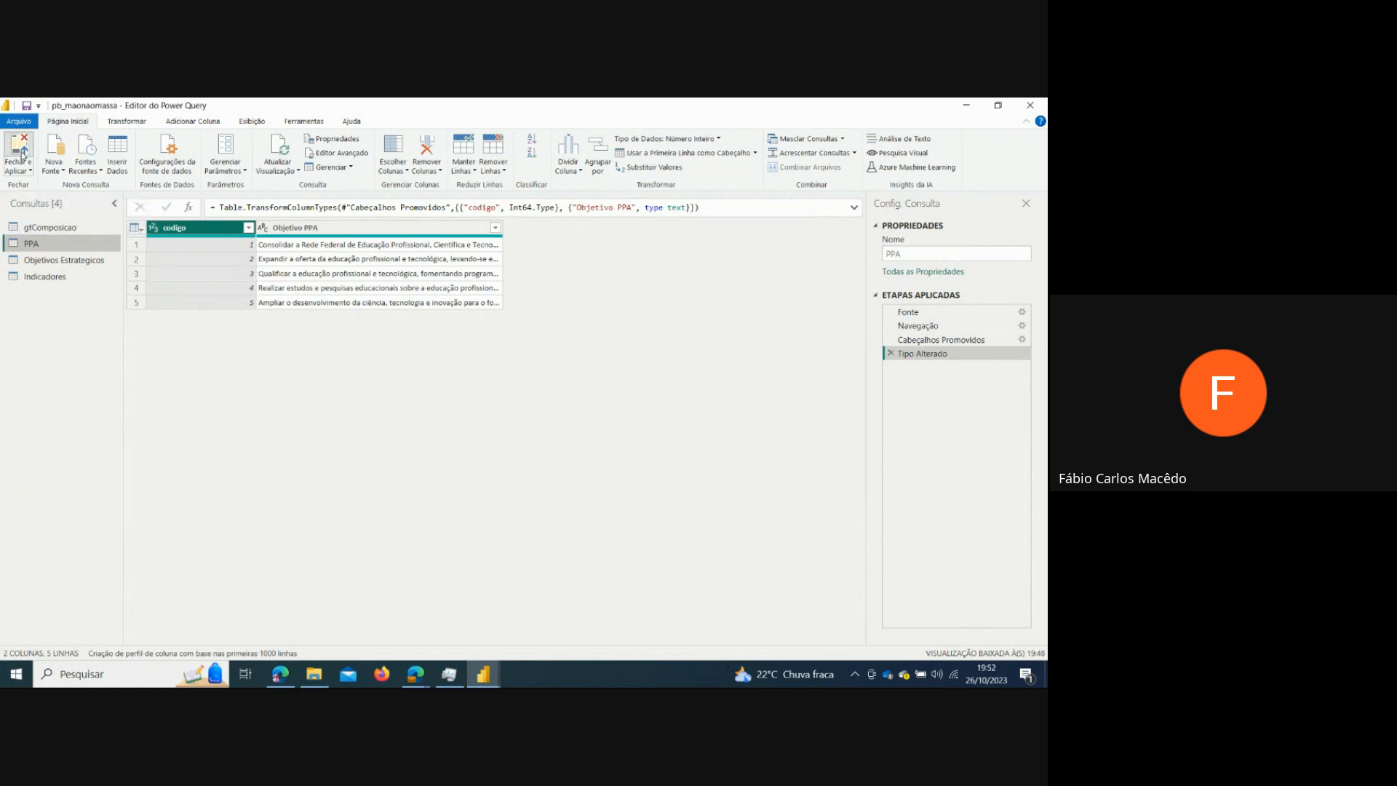
click(21, 155)
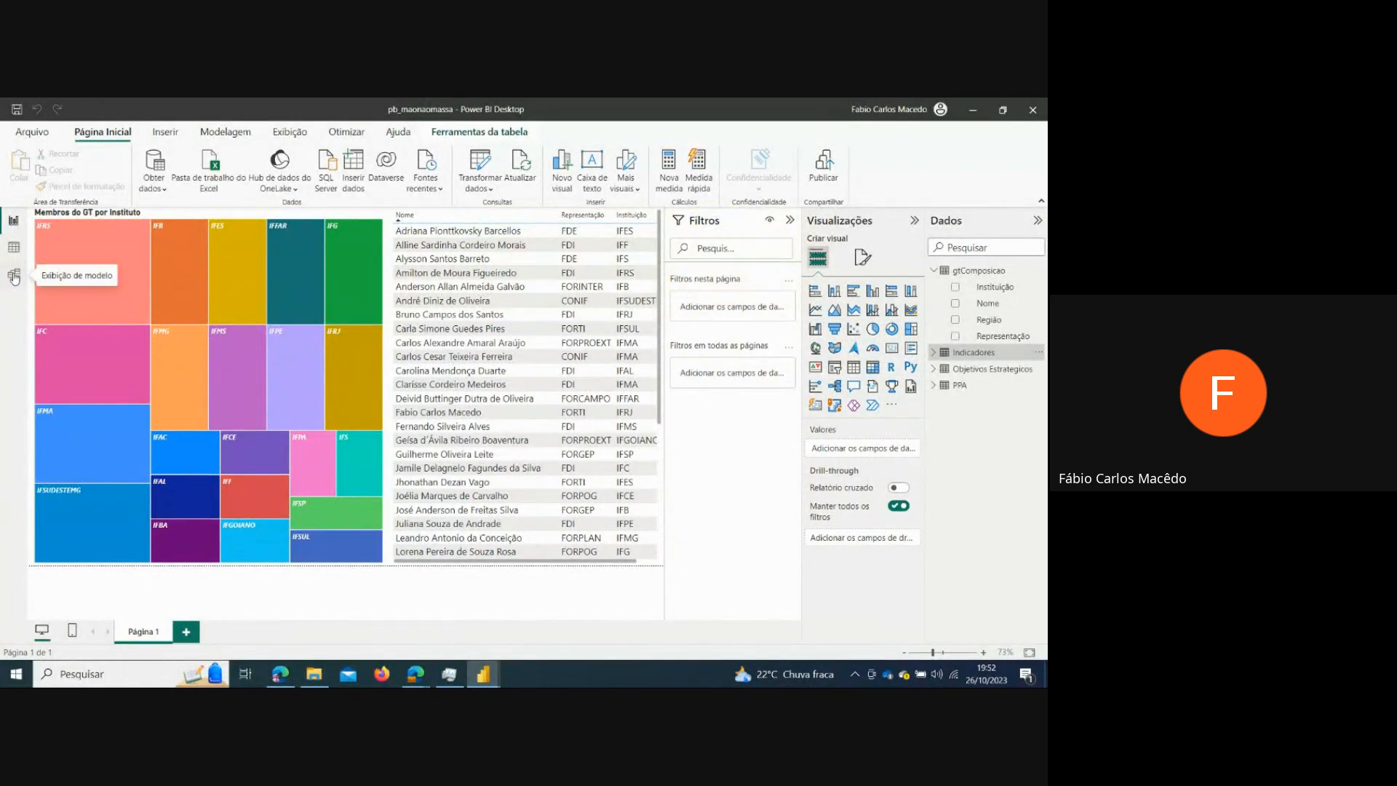
click(14, 276)
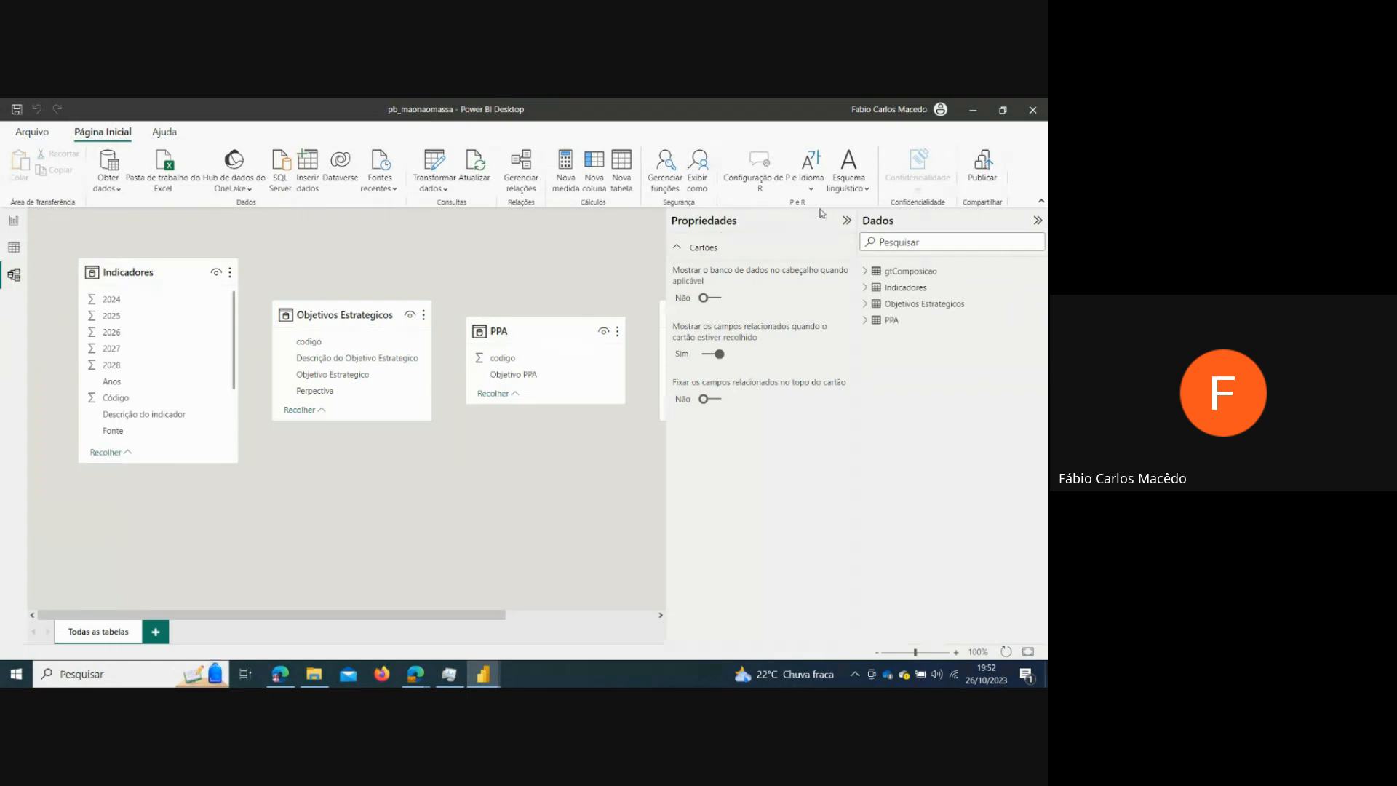
click(846, 220)
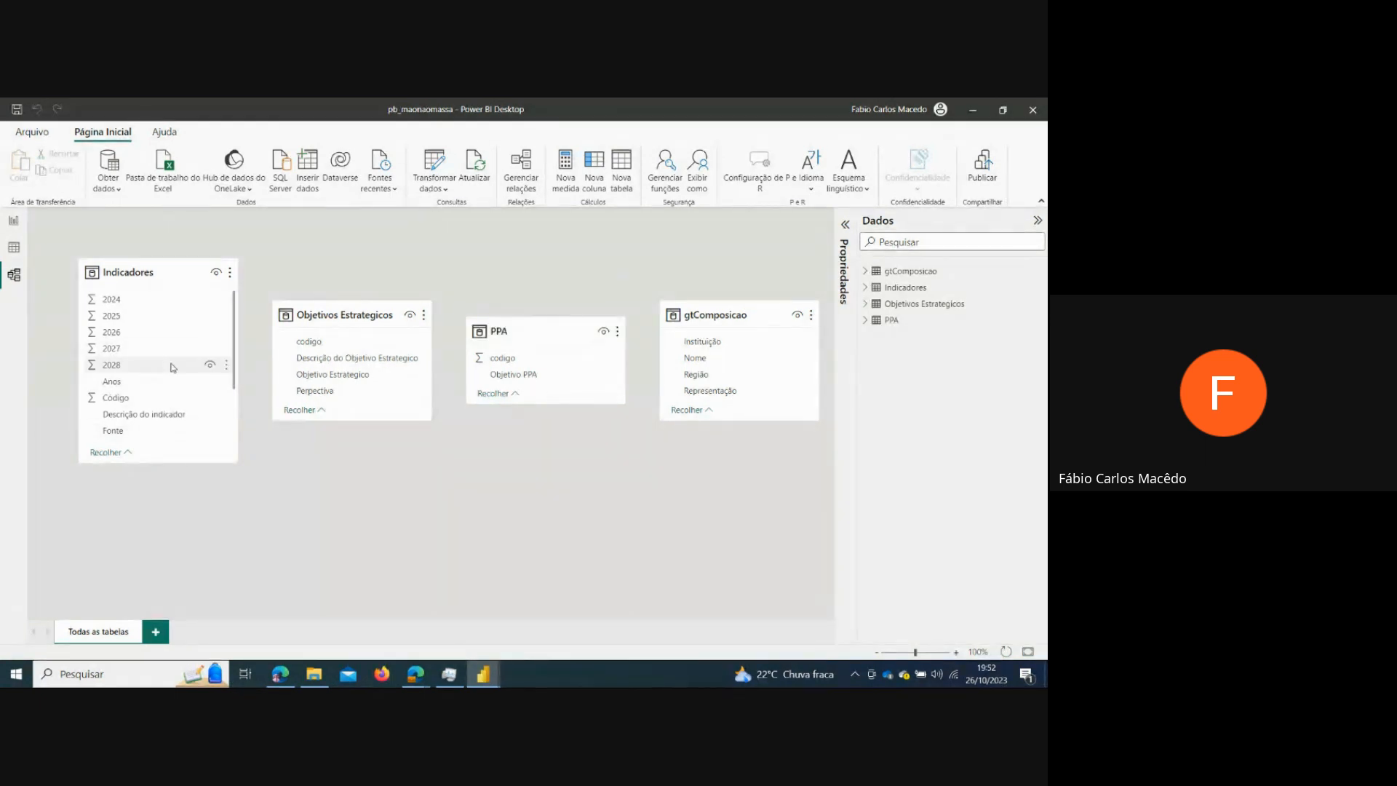
- Preview the relação sheet of the relacionamento Excel workbook through to its last rows and load it into the model
click(114, 191)
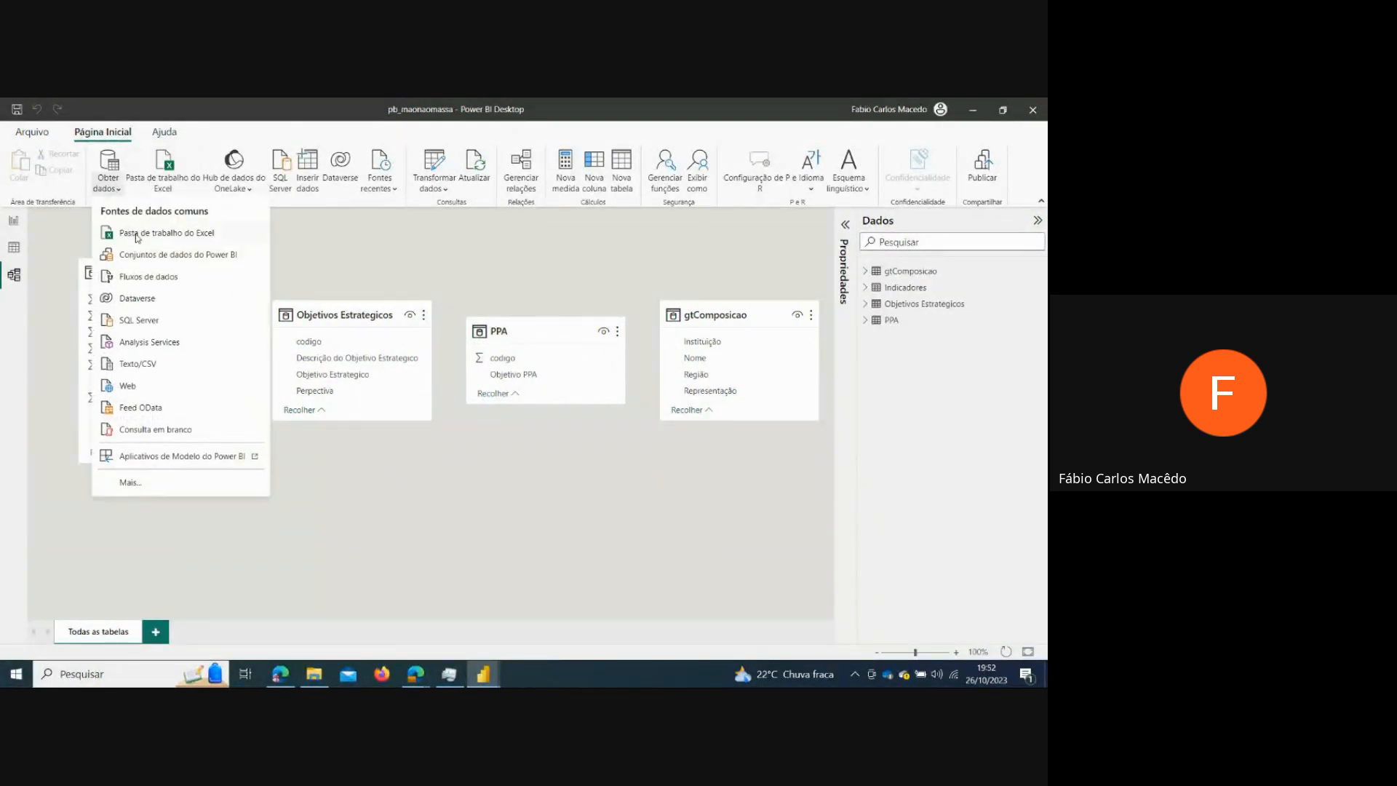
click(135, 233)
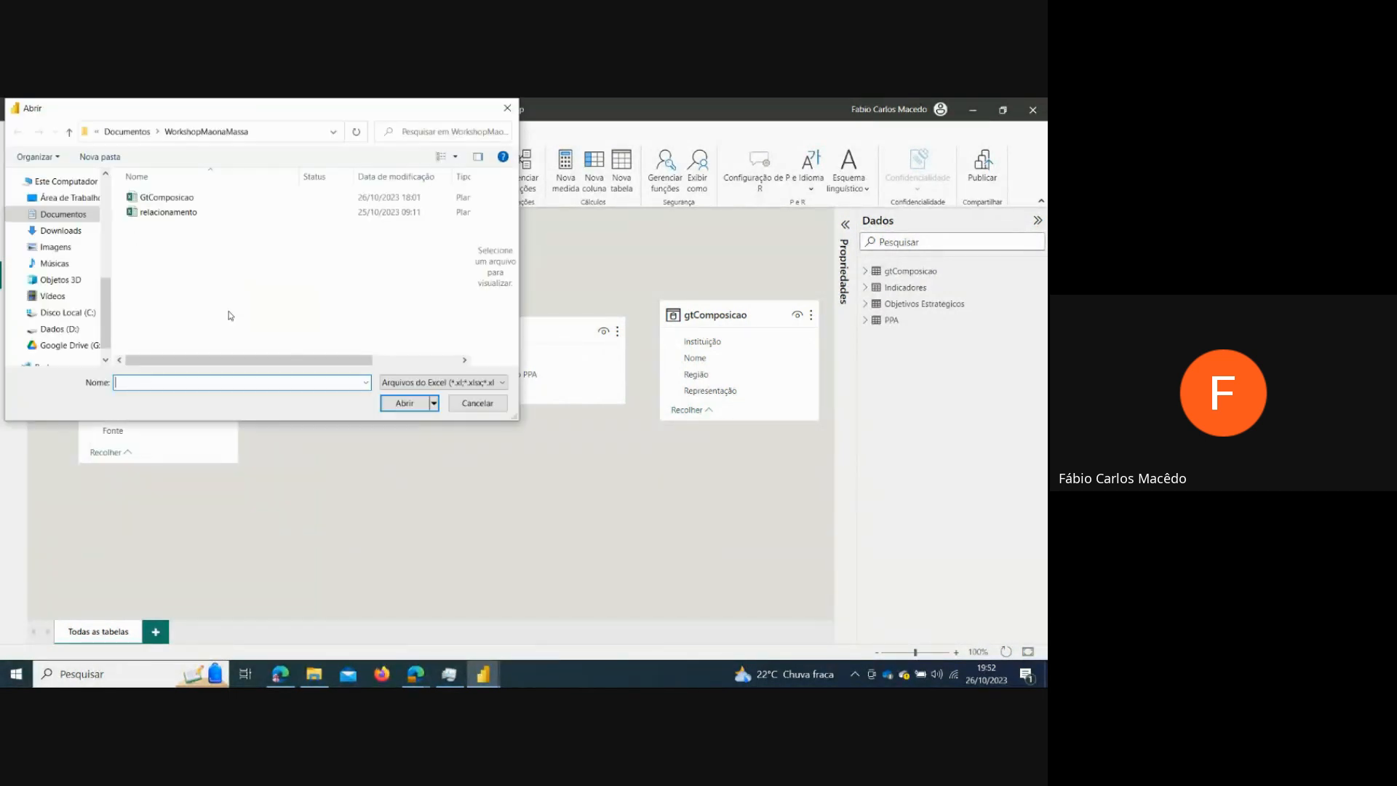
click(144, 216)
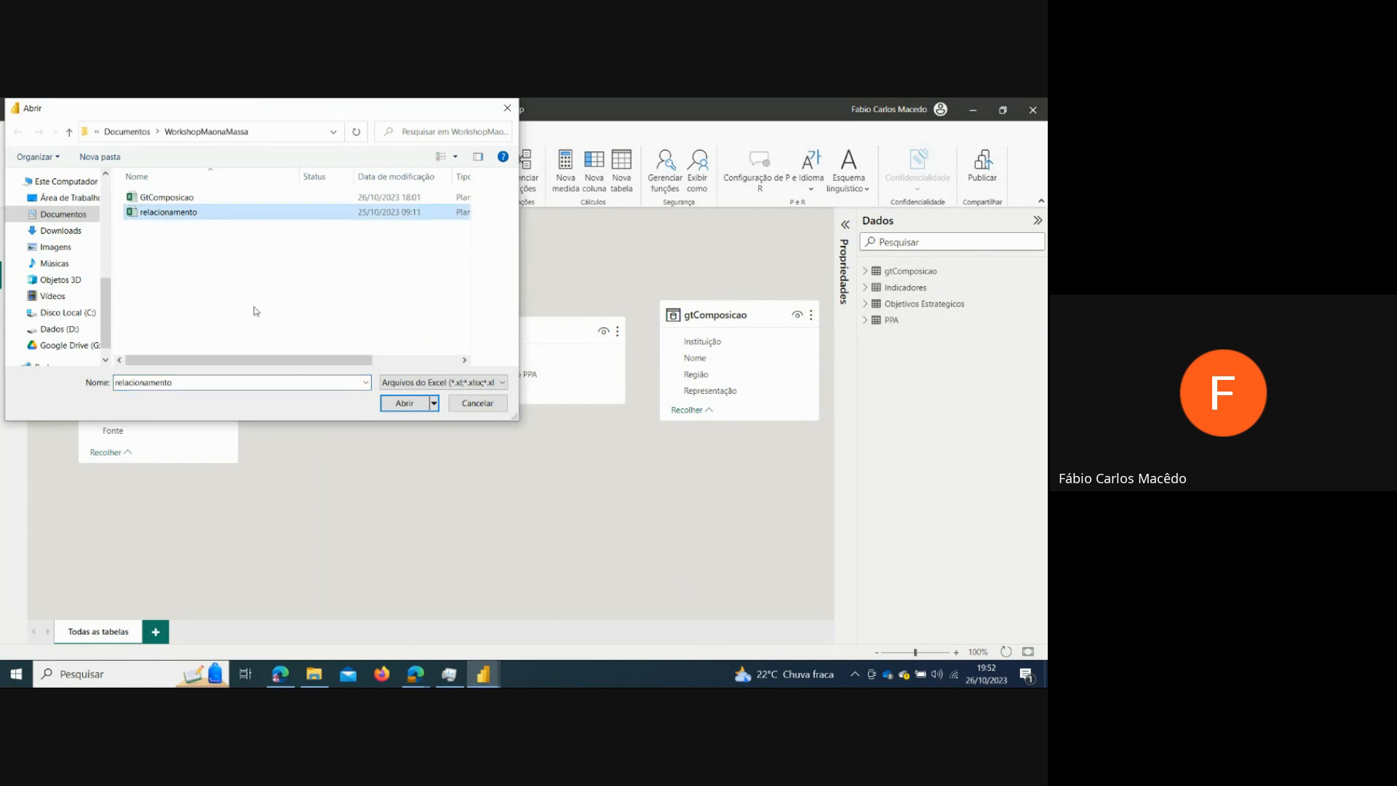
click(406, 406)
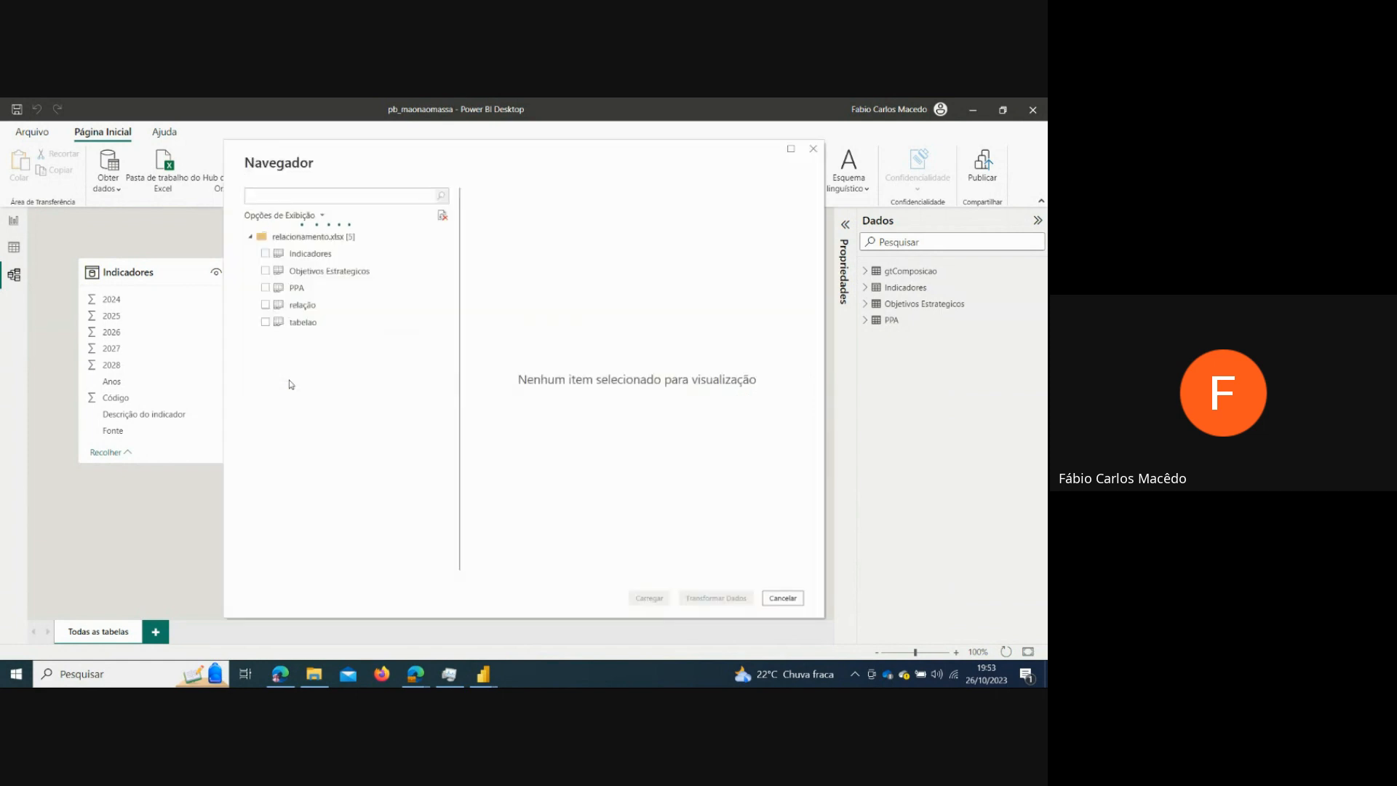
click(265, 306)
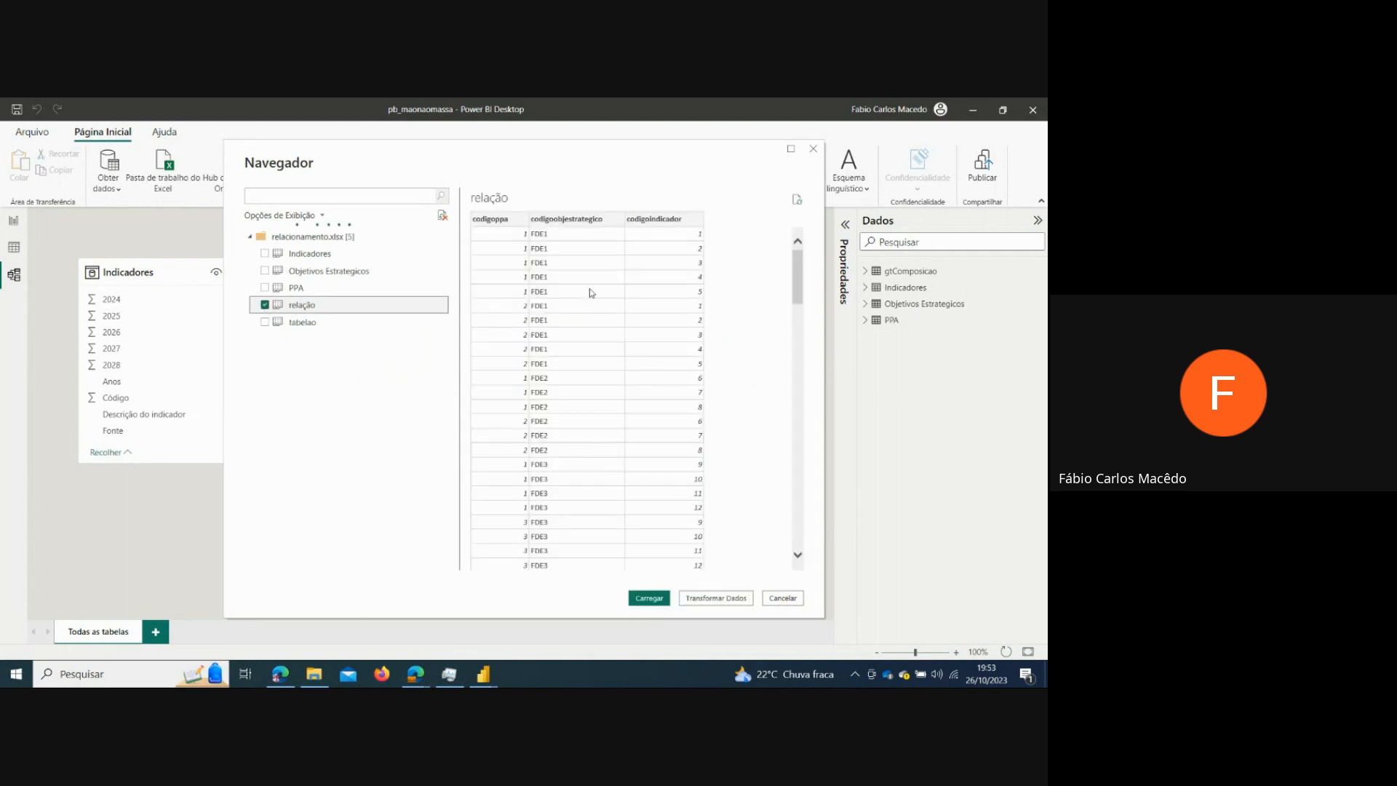
scroll(589, 361, down, 8)
scroll(589, 364, down, 15)
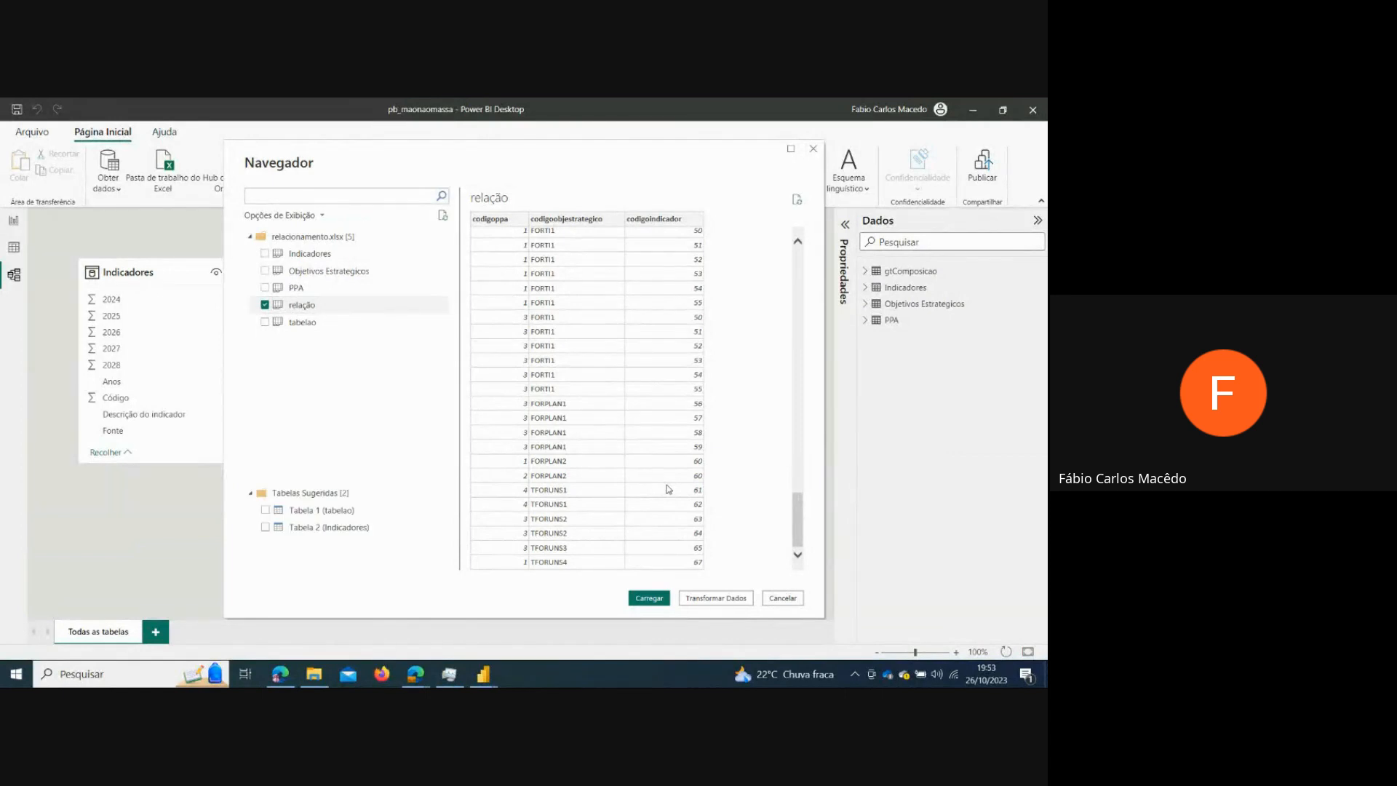
click(652, 601)
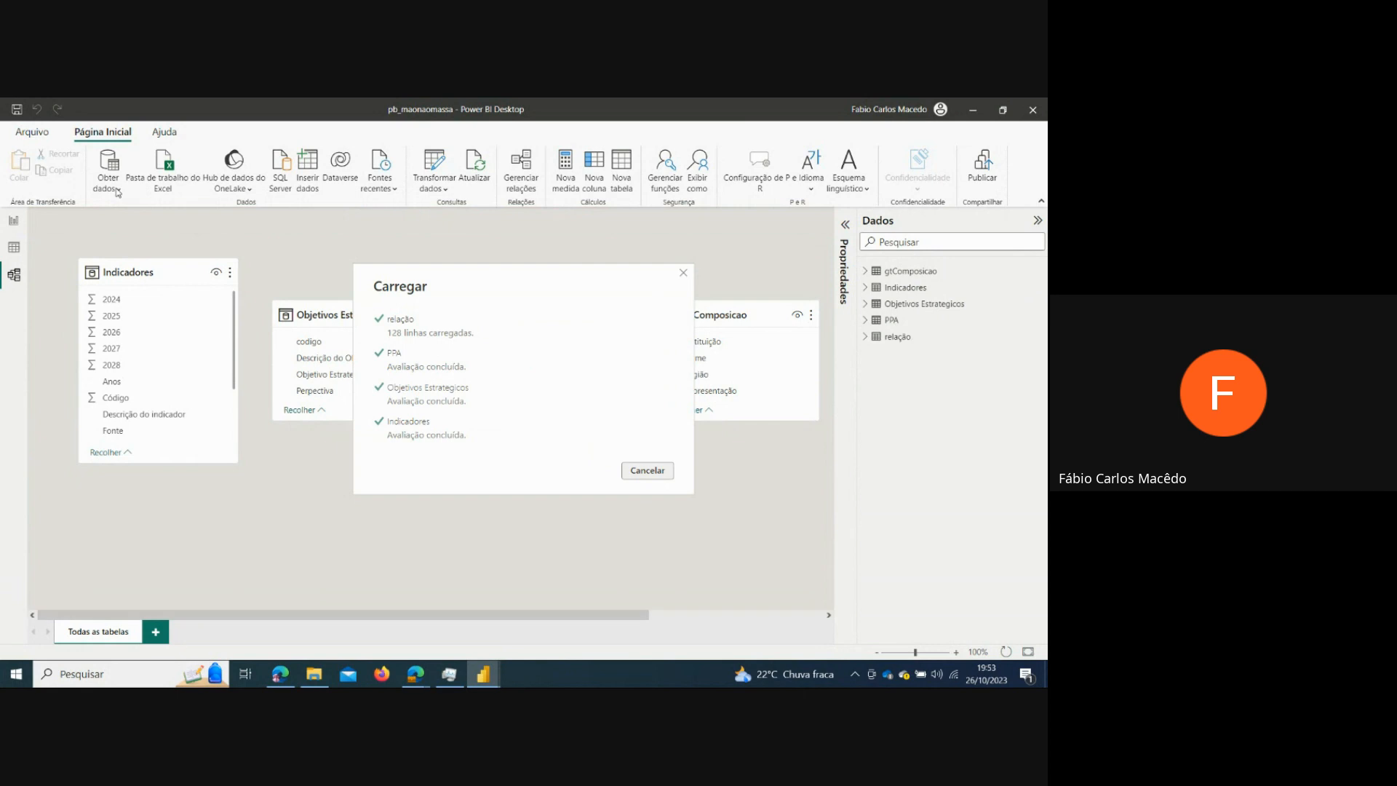
- Place the relação table below the Objetivos Estrategicos table in the model diagram and open its table options
click(108, 178)
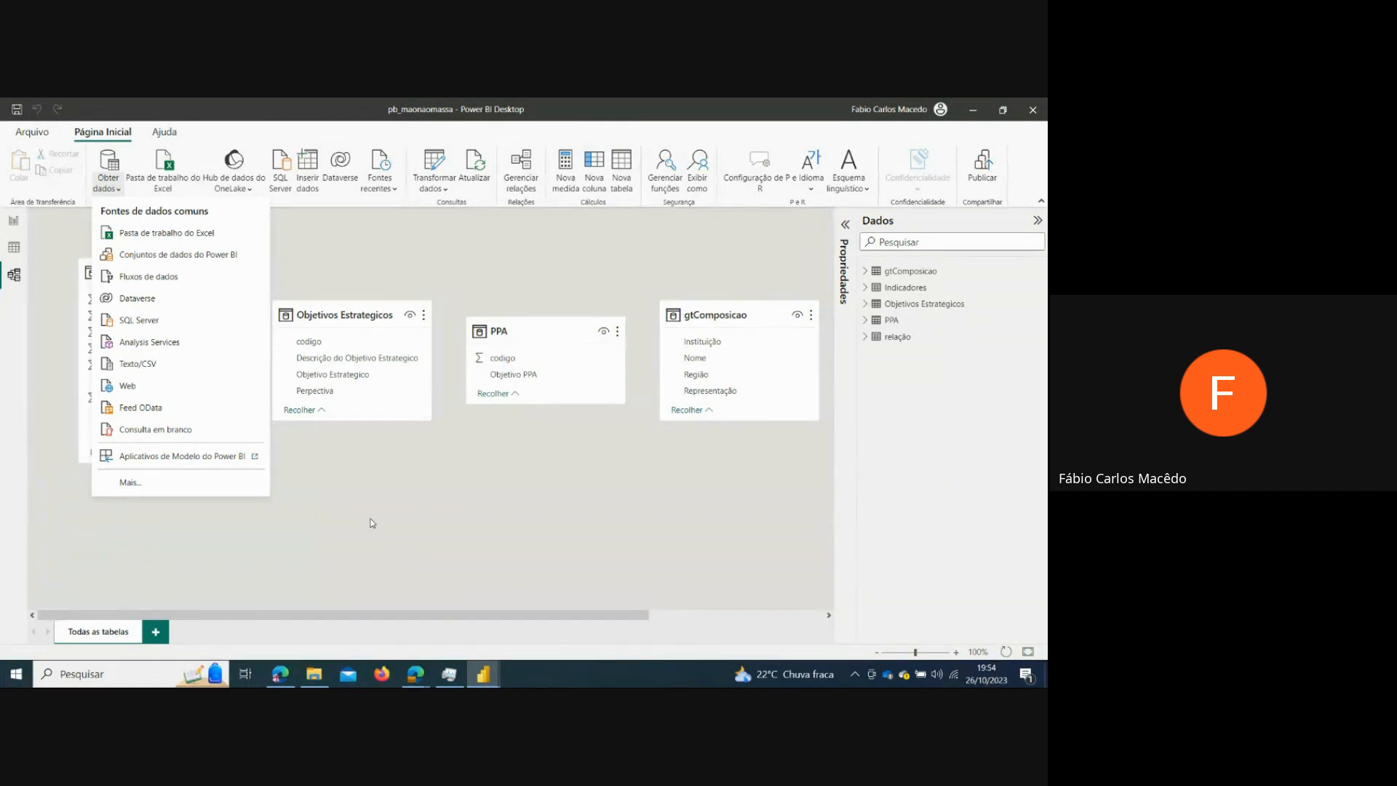
key(Escape)
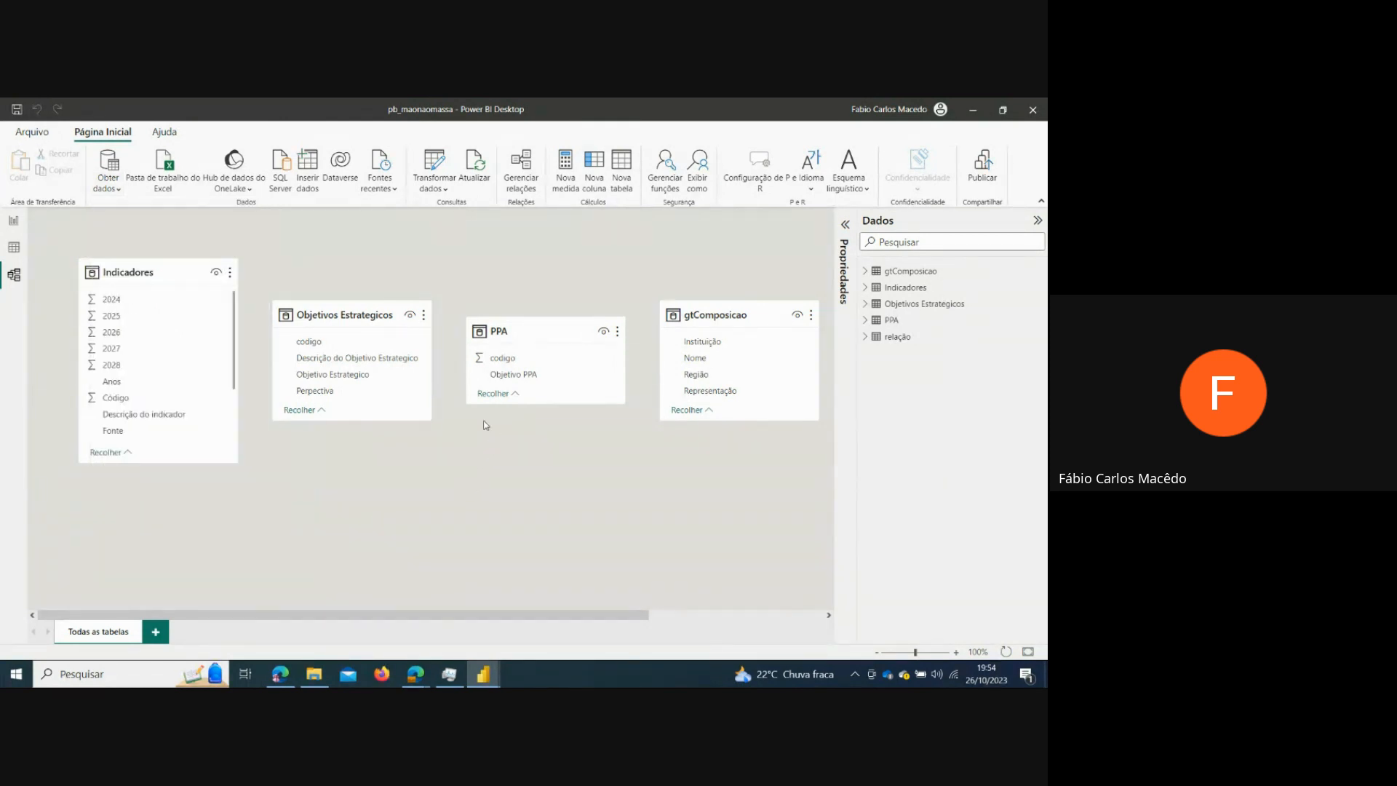
drag(345, 612, 481, 613)
drag(722, 319, 360, 500)
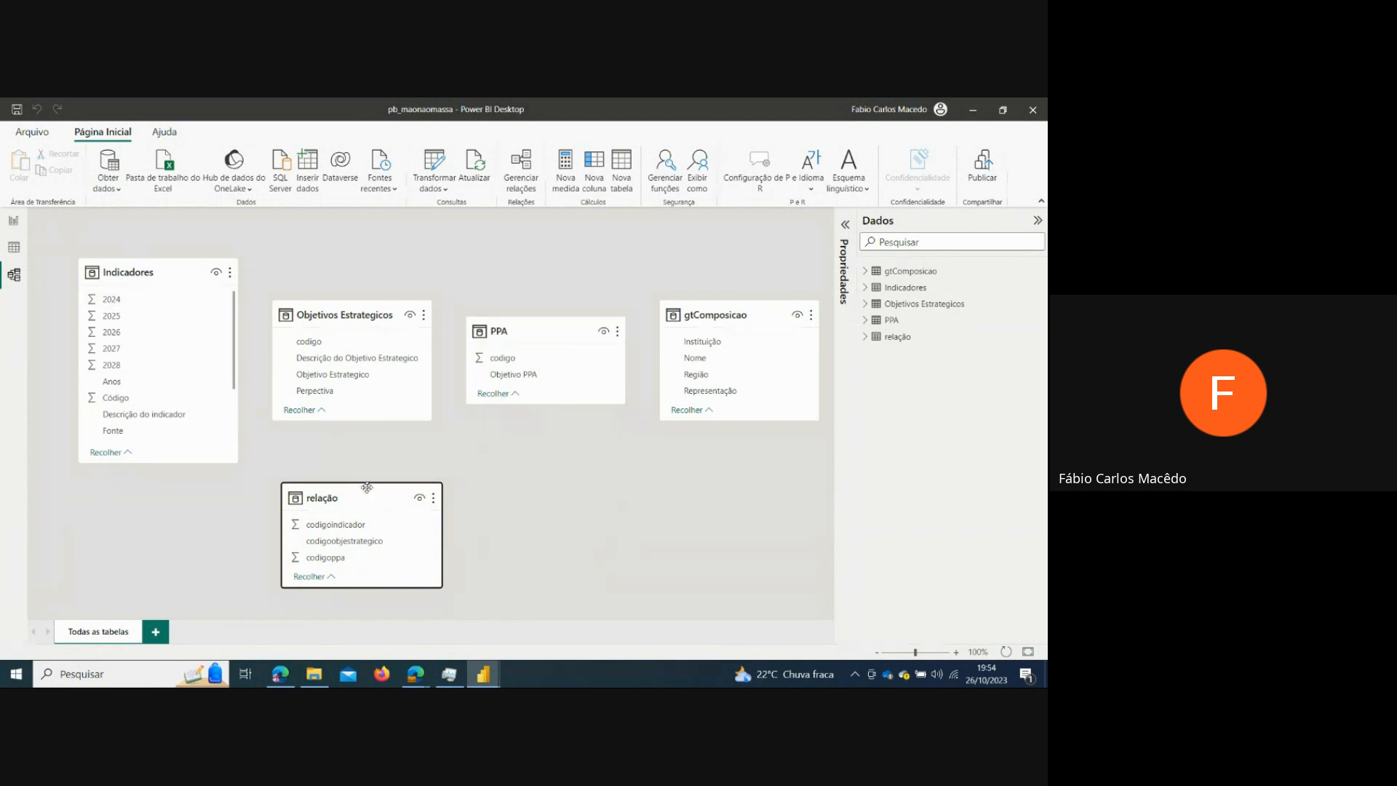
click(433, 499)
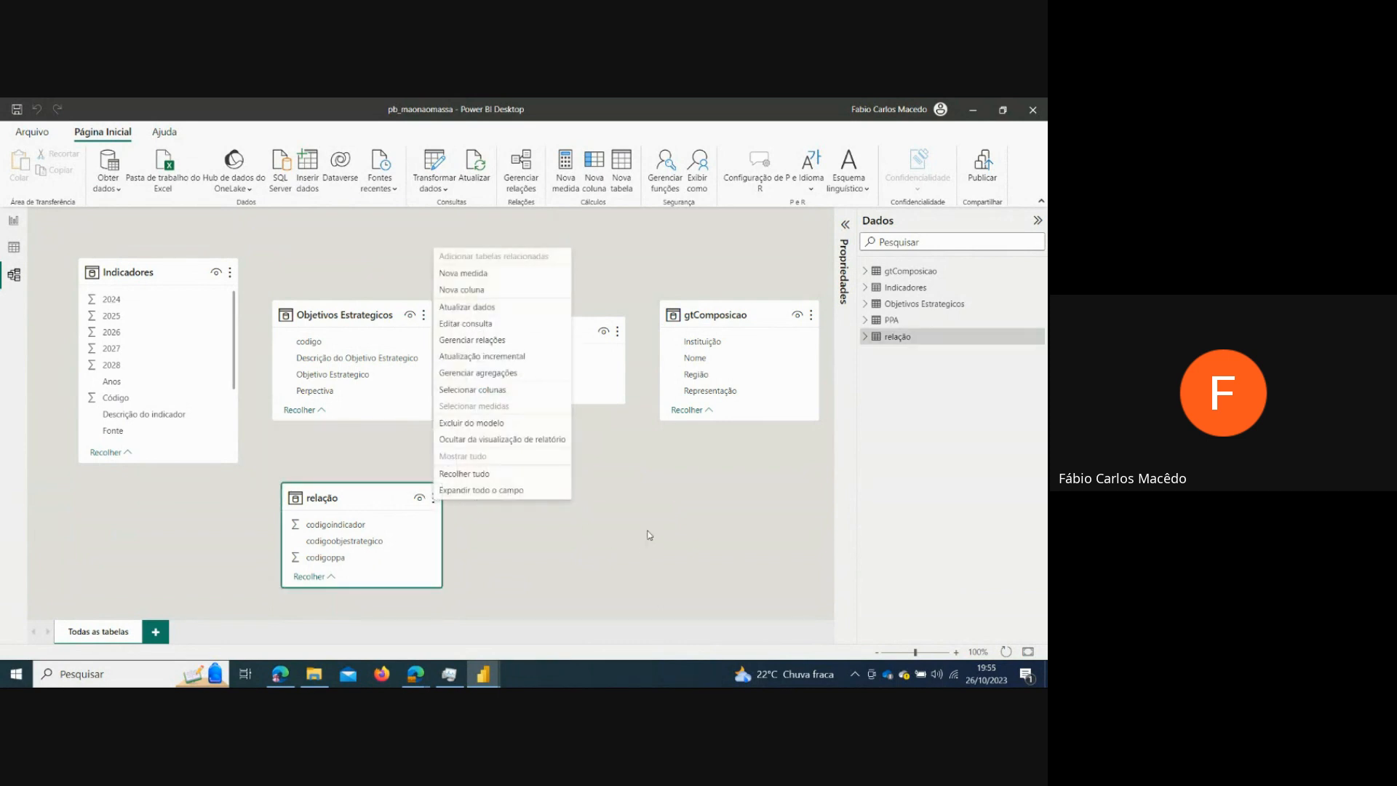
- Create a relationship from the codigo column of PPA to codigoppa in relação, with the cross-filter direction set to Ambas
key(Escape)
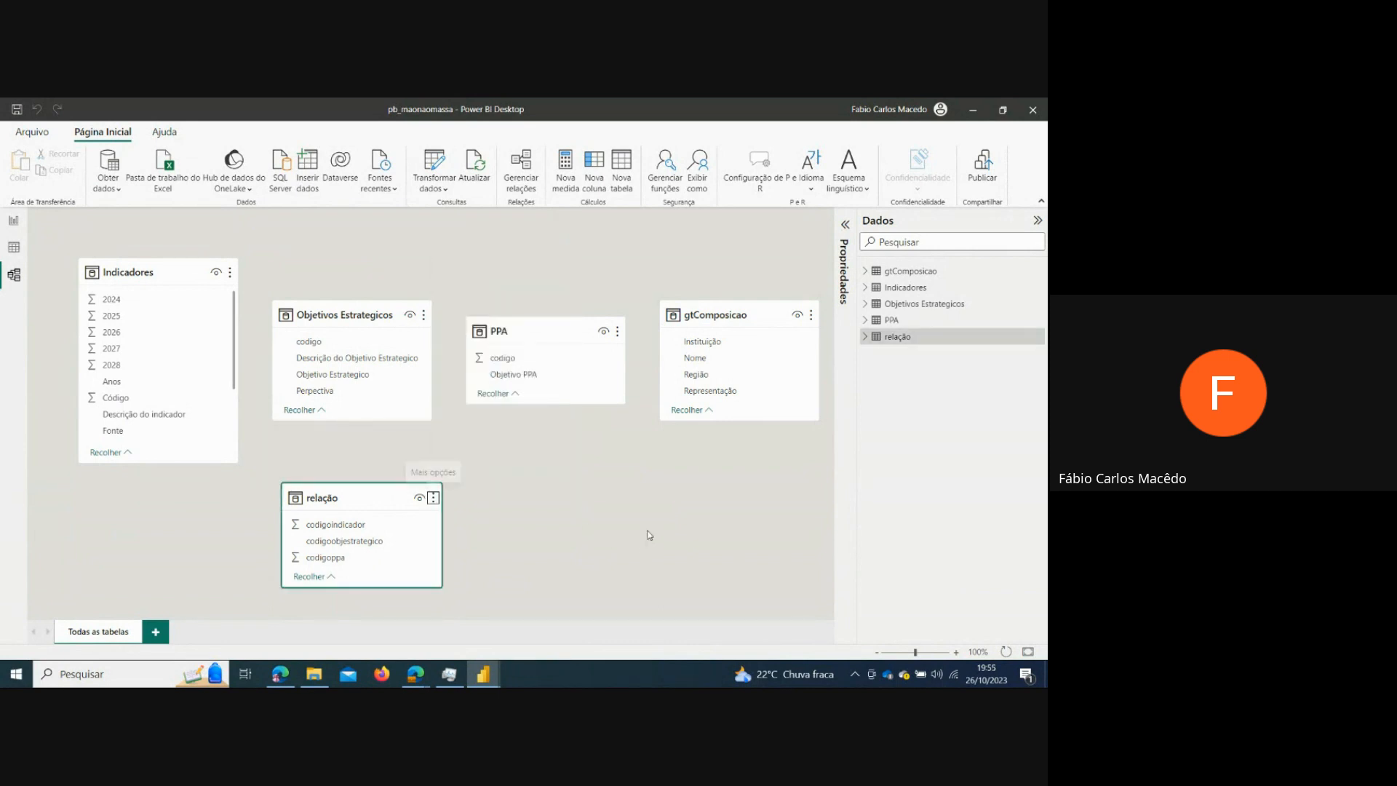
click(526, 170)
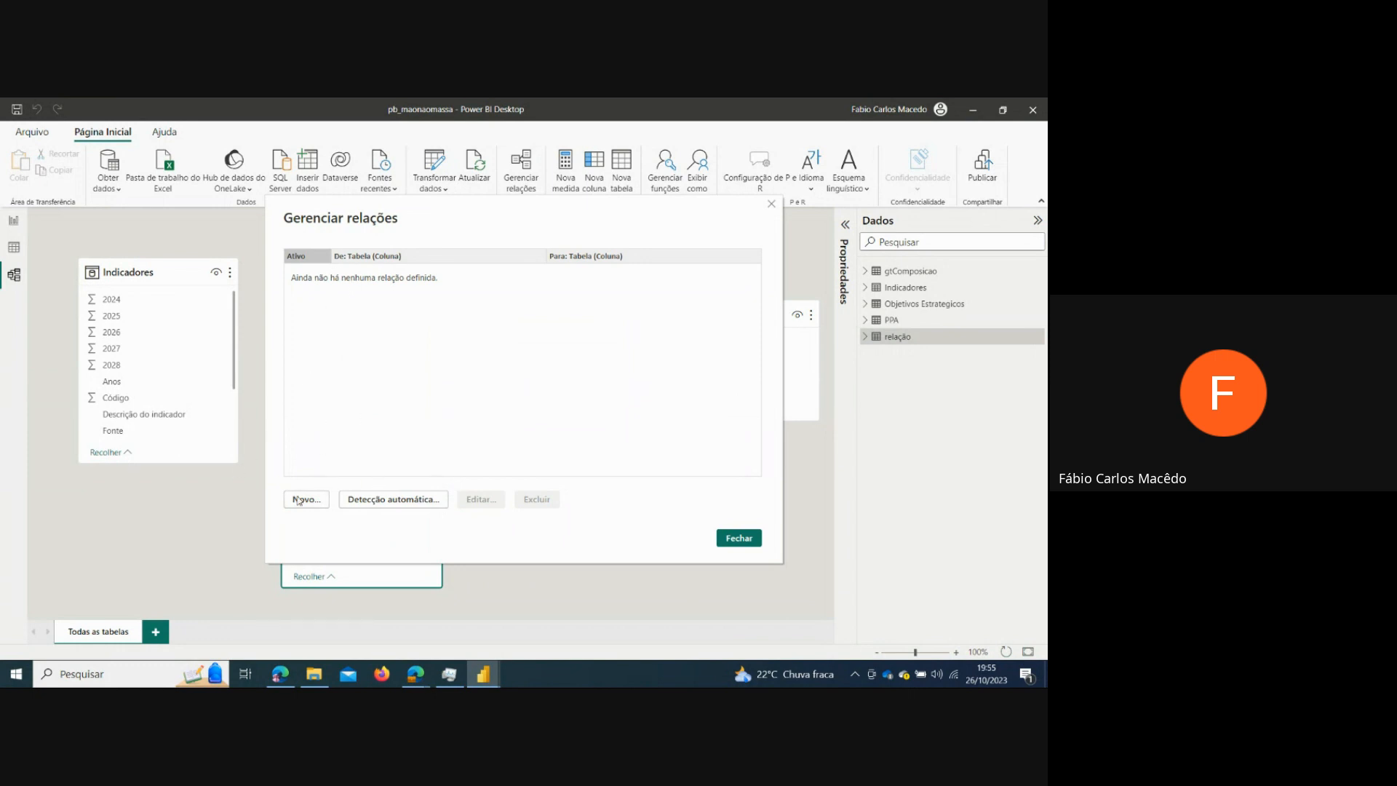
click(305, 499)
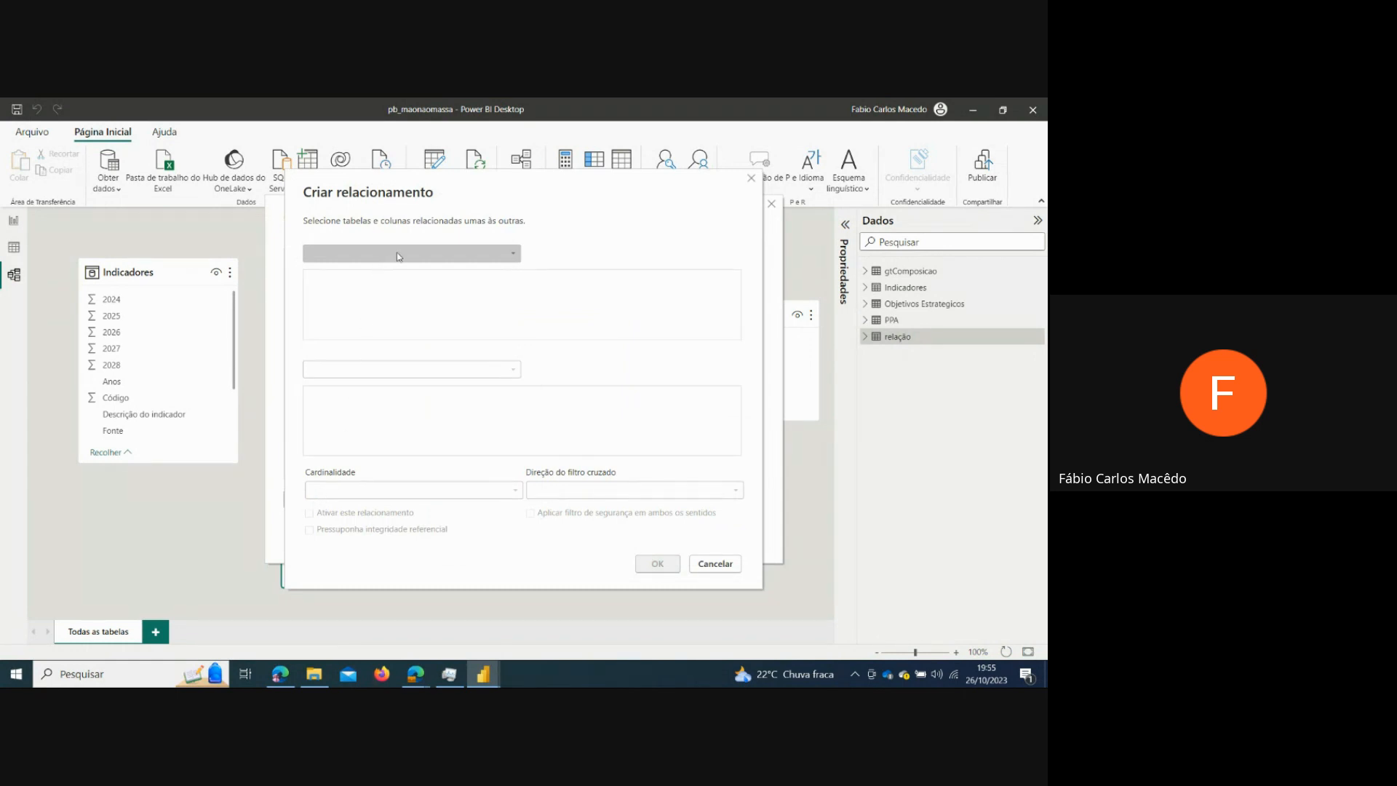
click(491, 253)
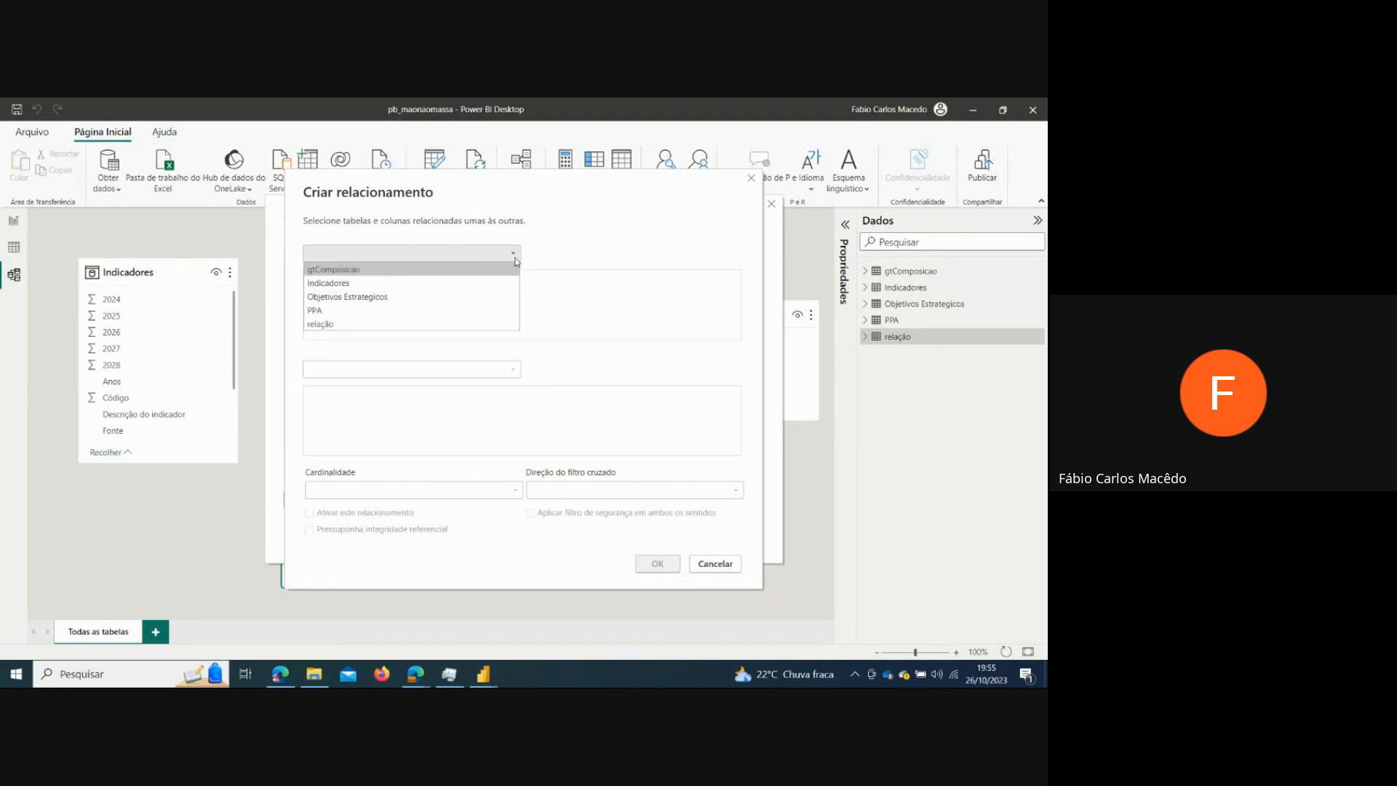
click(327, 313)
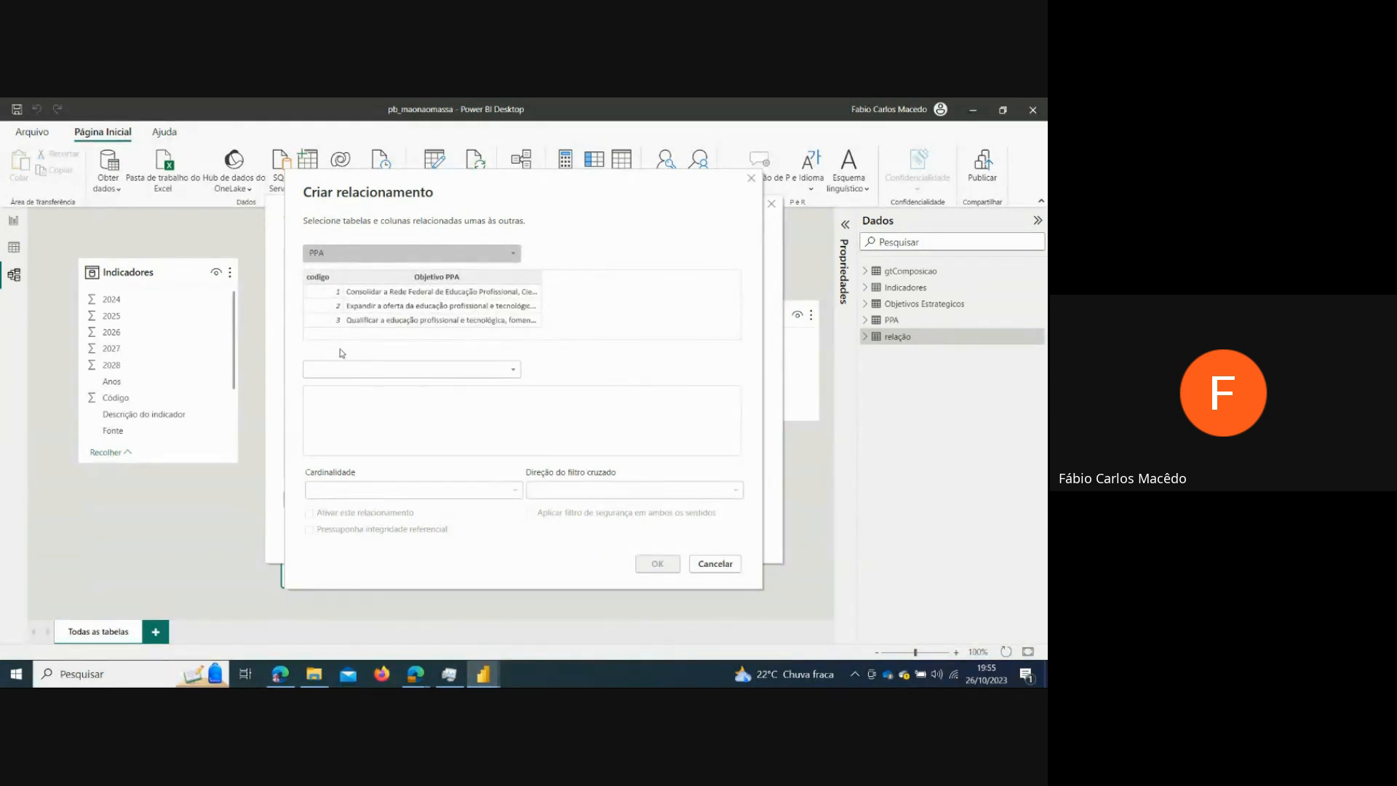
click(375, 371)
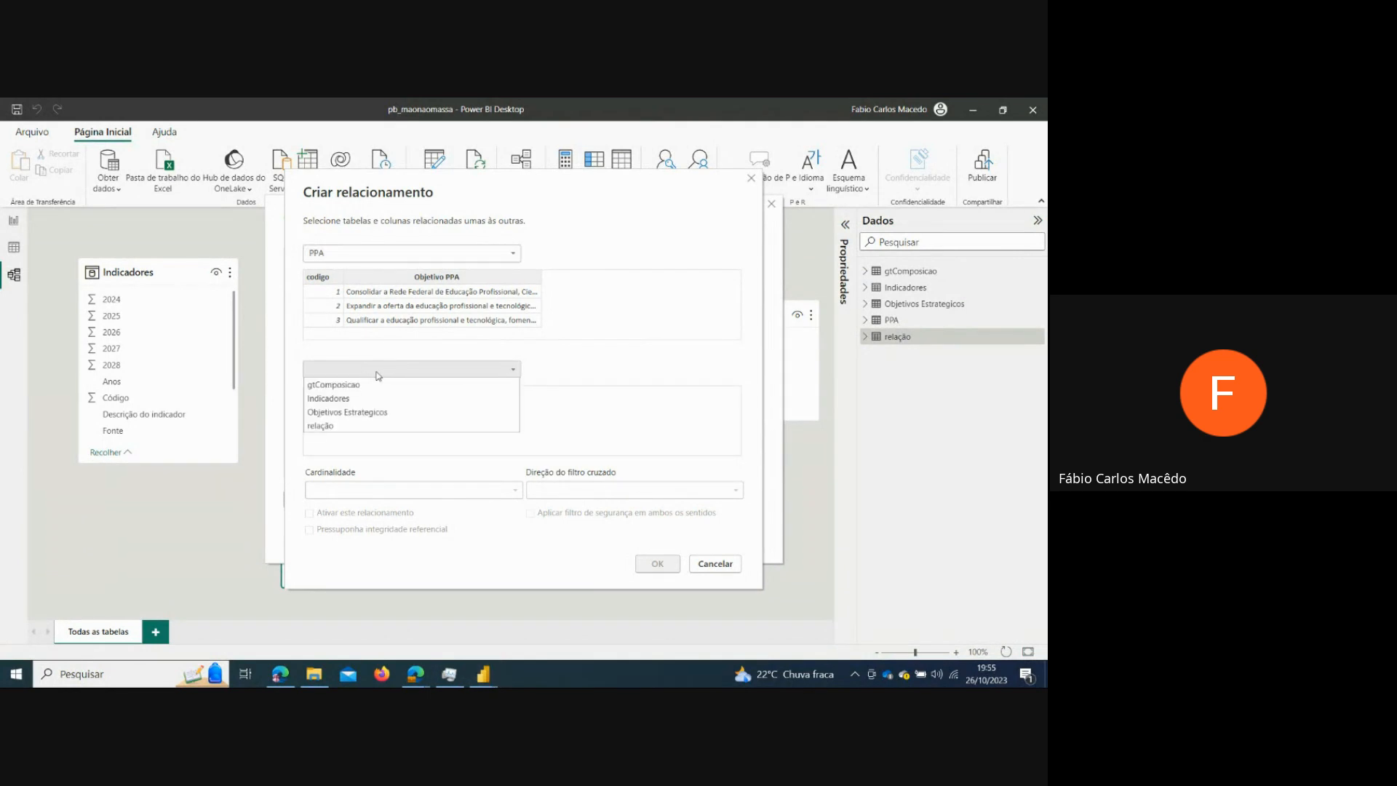
click(356, 428)
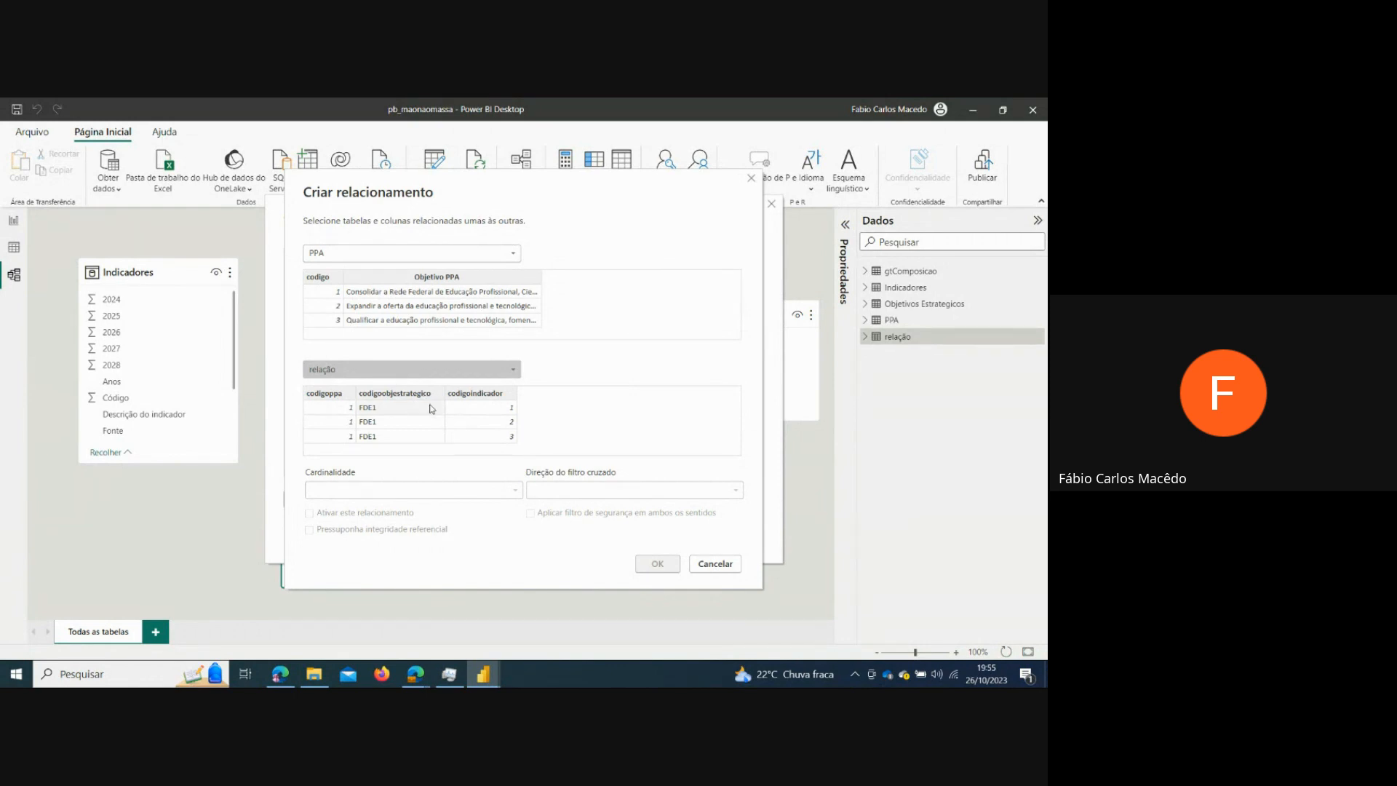
click(324, 283)
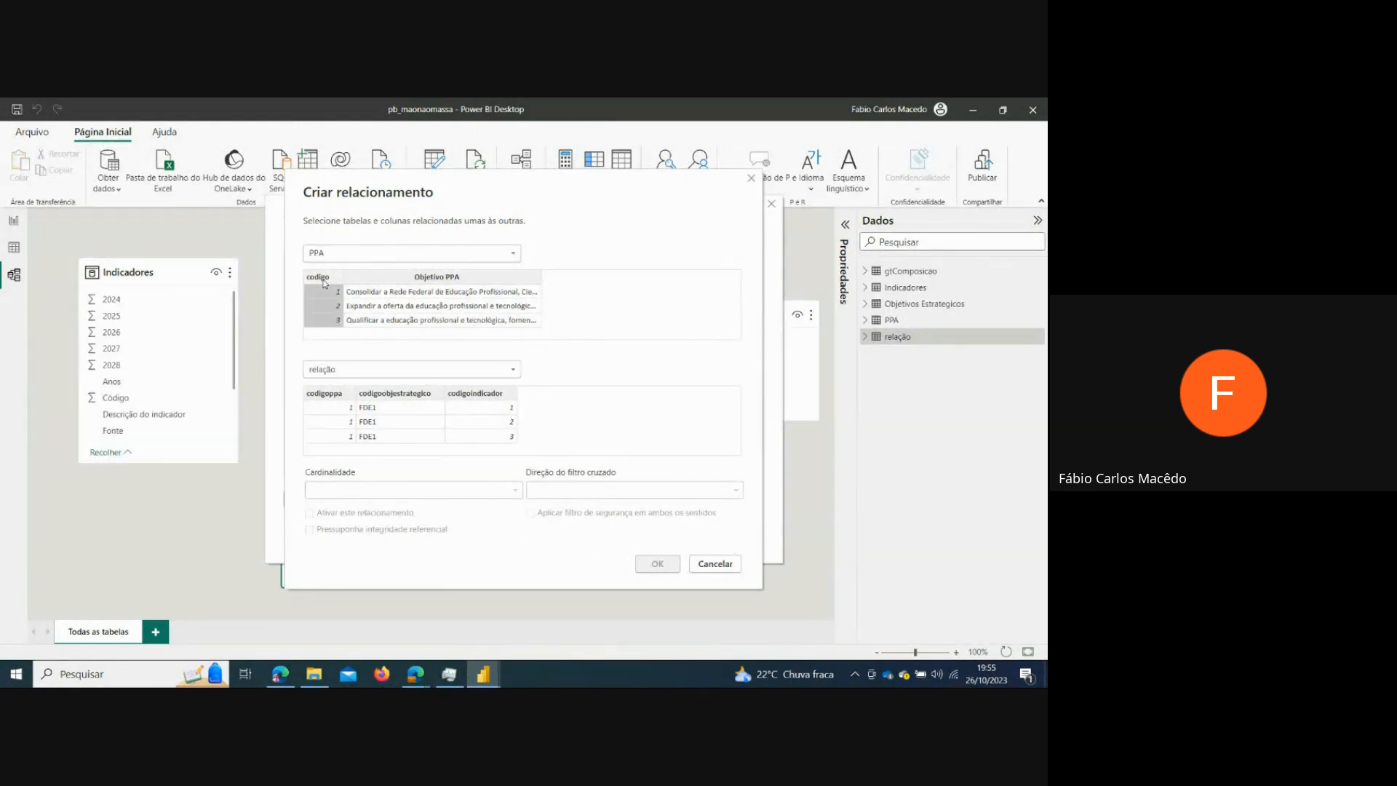
click(320, 397)
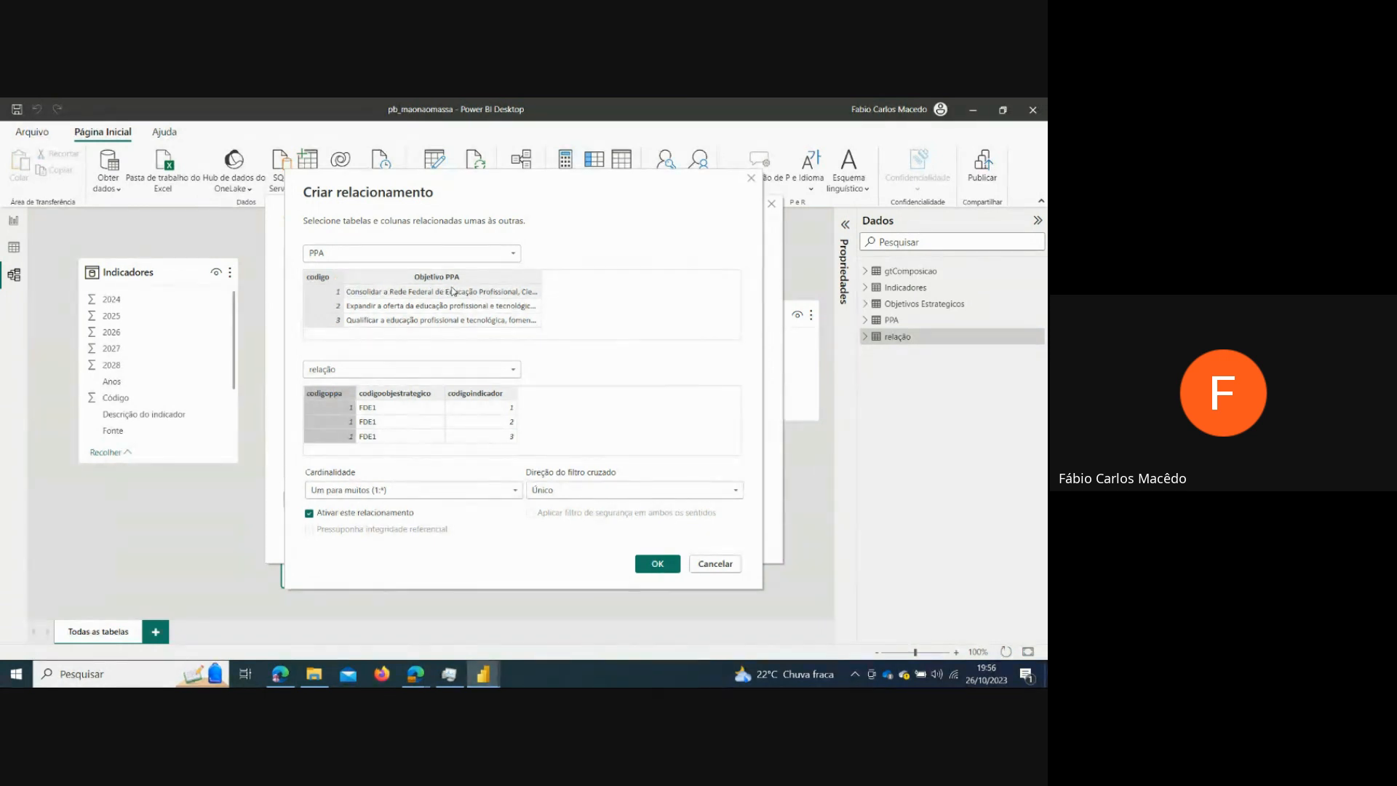
click(630, 495)
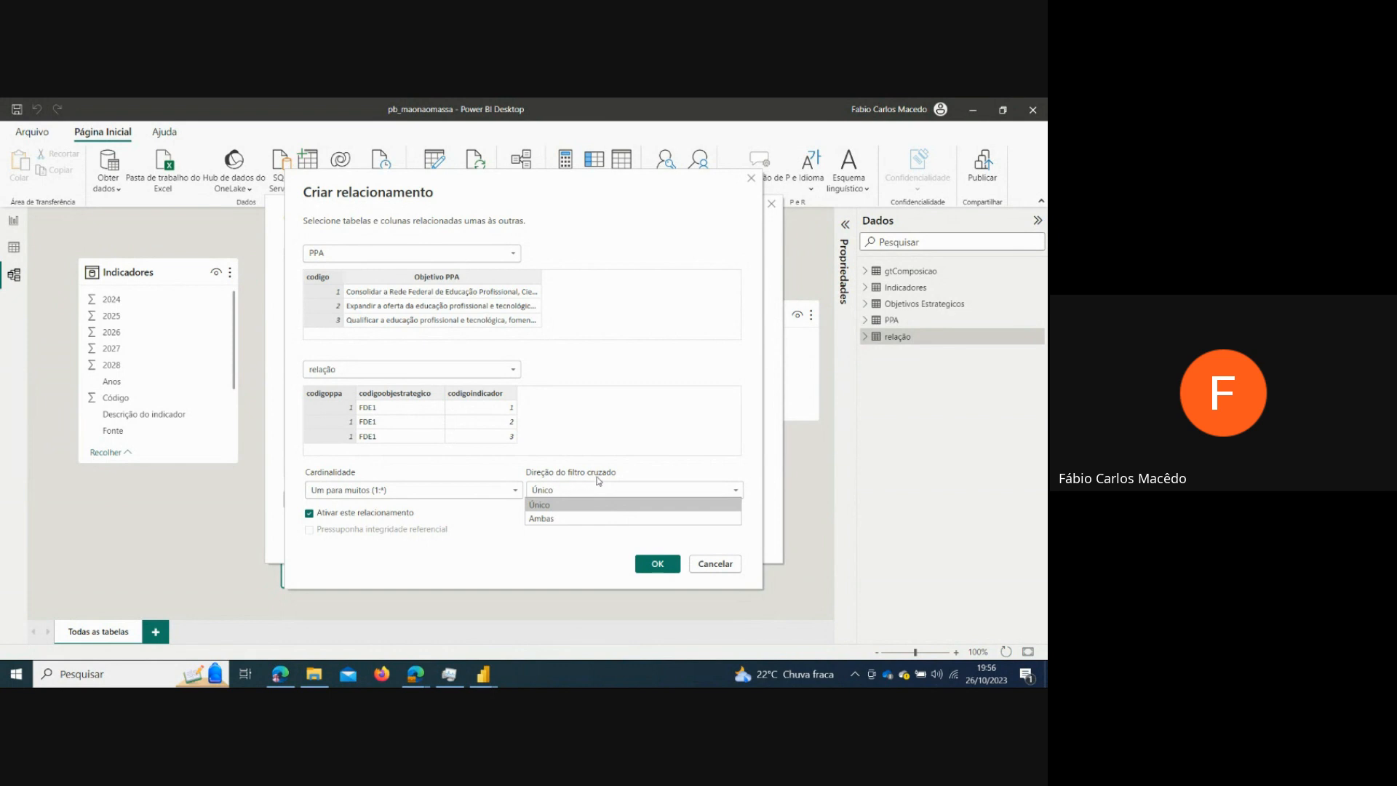
click(584, 518)
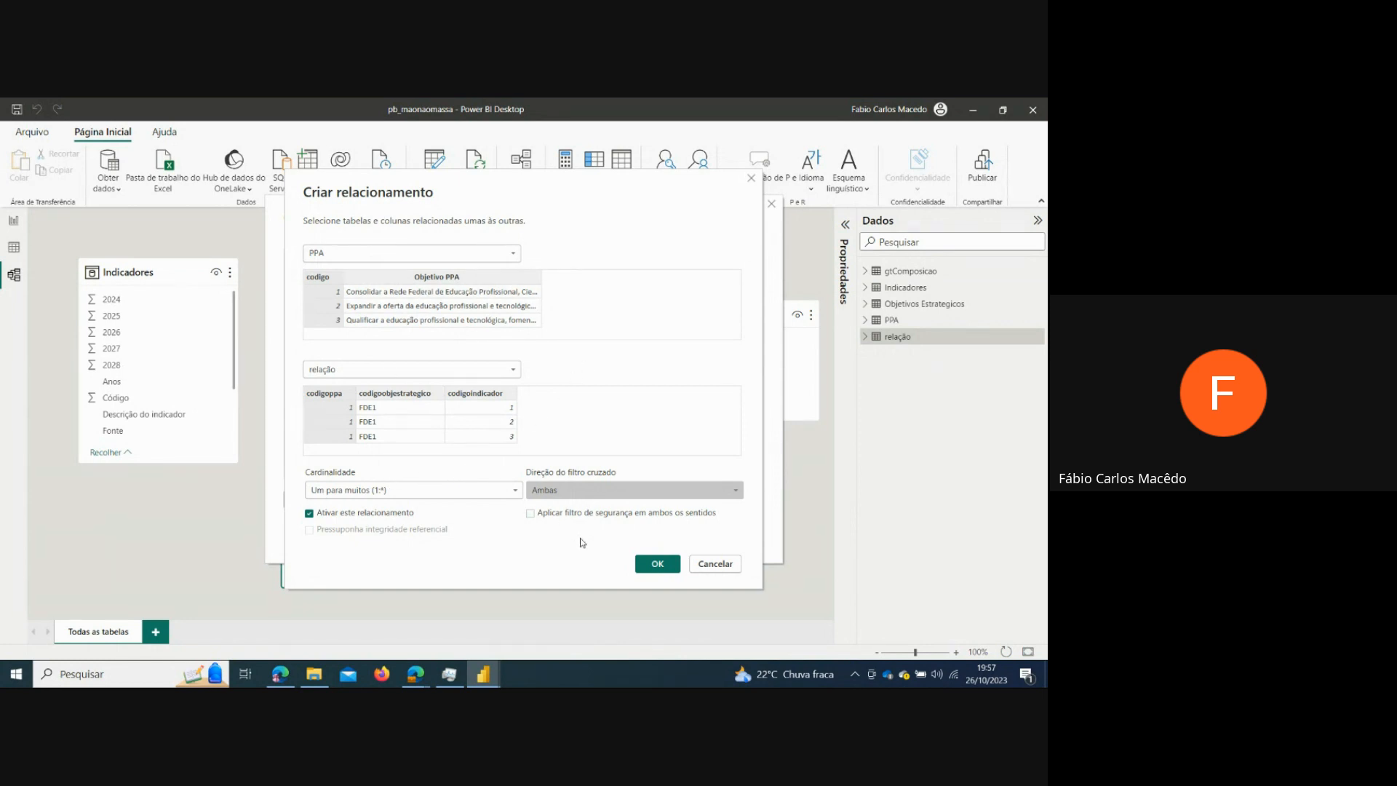
click(664, 570)
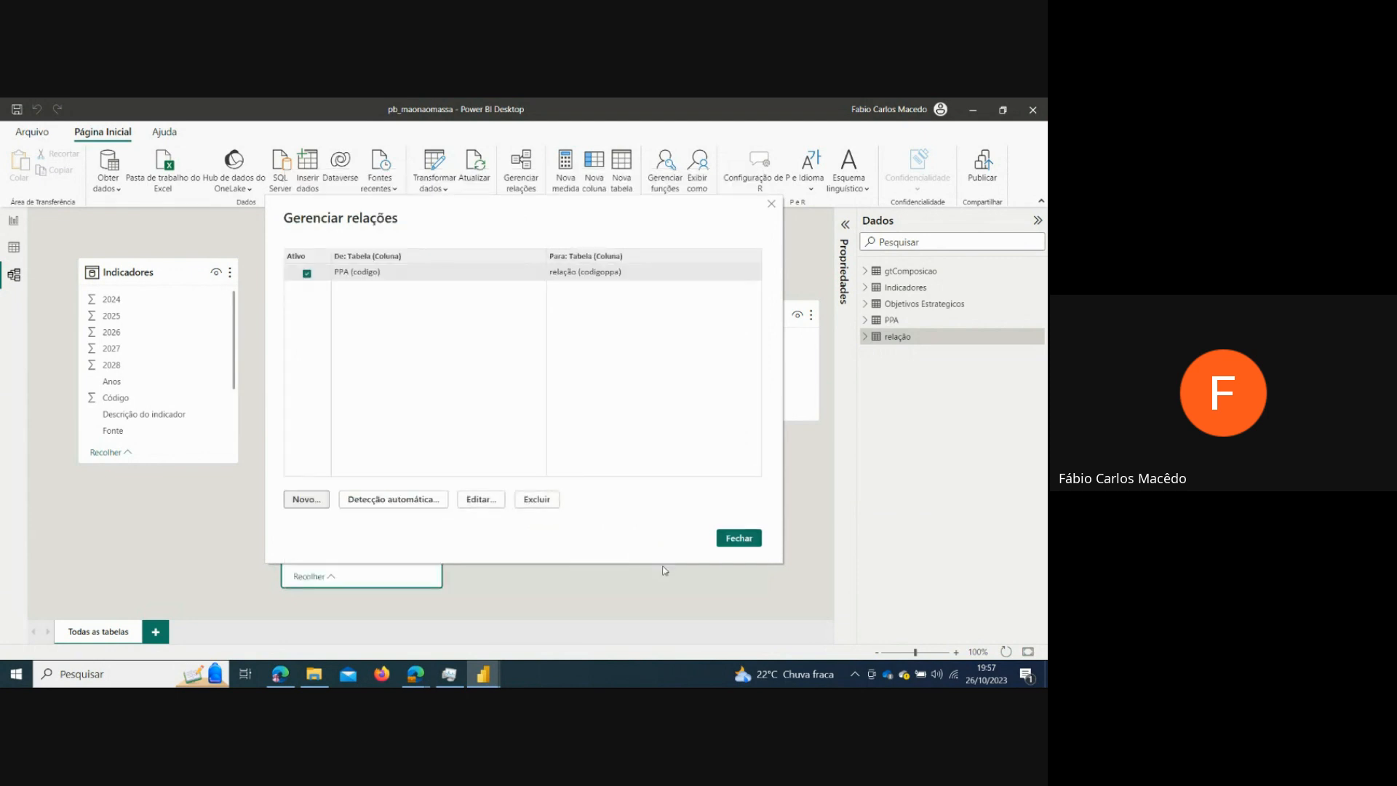
- Create a relationship from the codigo column of Objetivos Estrategicos to codigoobjestrategico in relação, with the cross-filter direction set to Ambas
click(304, 500)
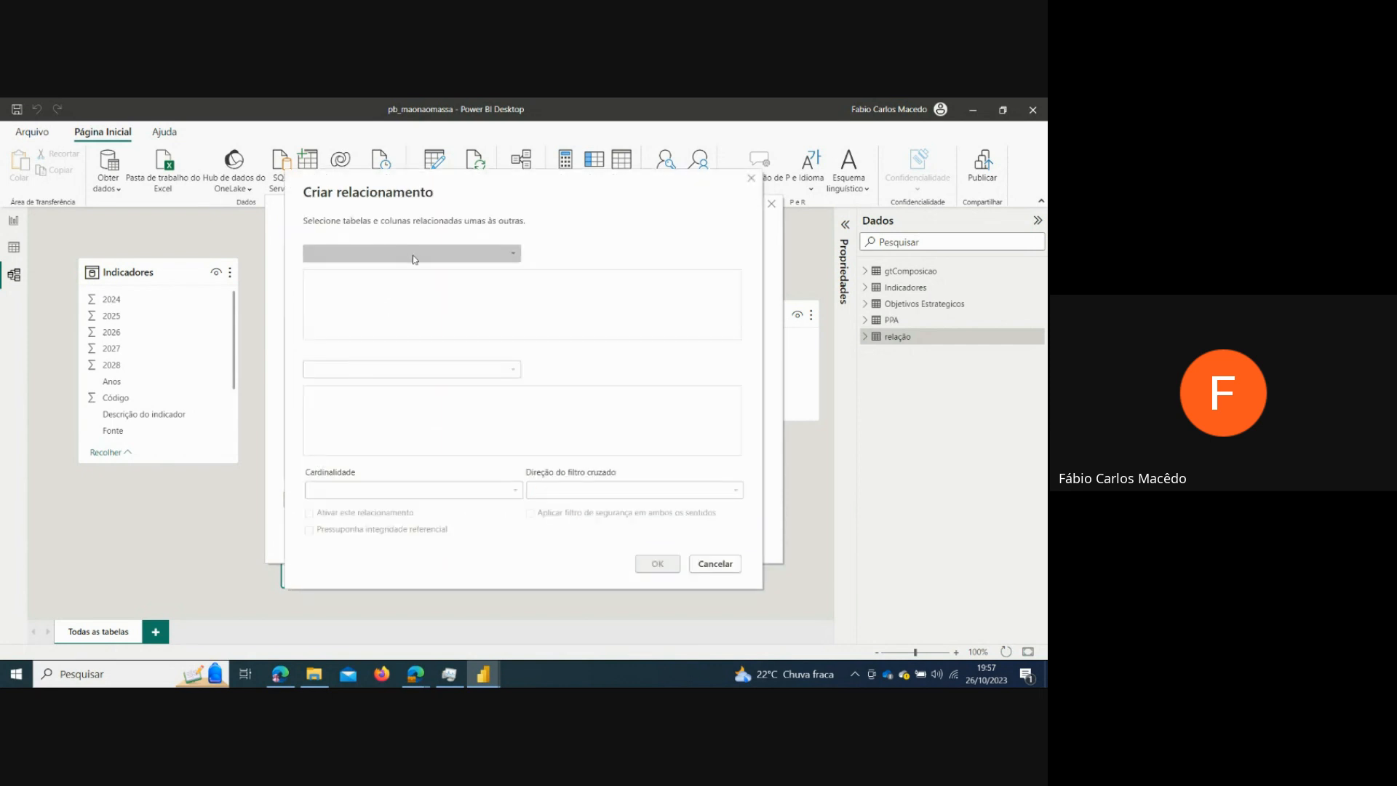
click(412, 255)
click(393, 299)
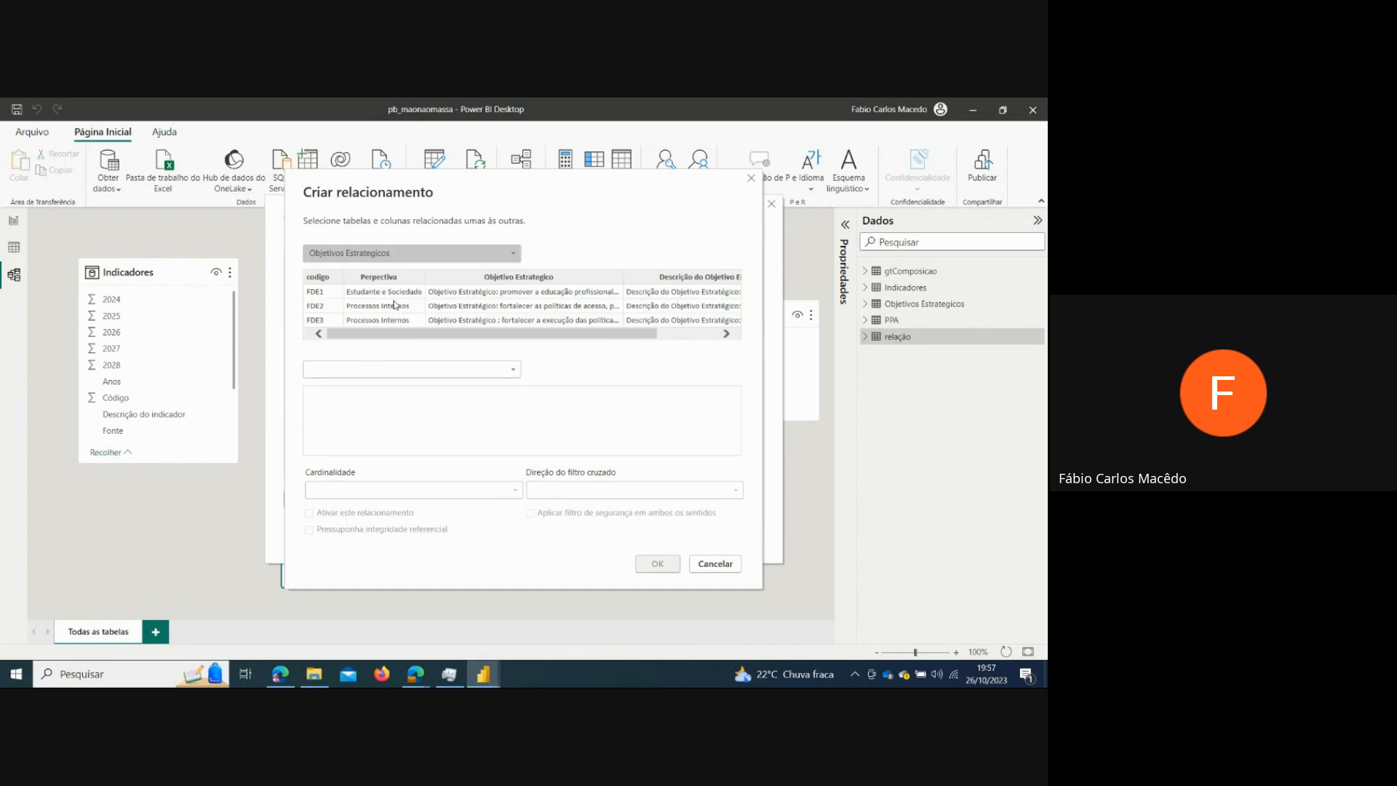
click(380, 371)
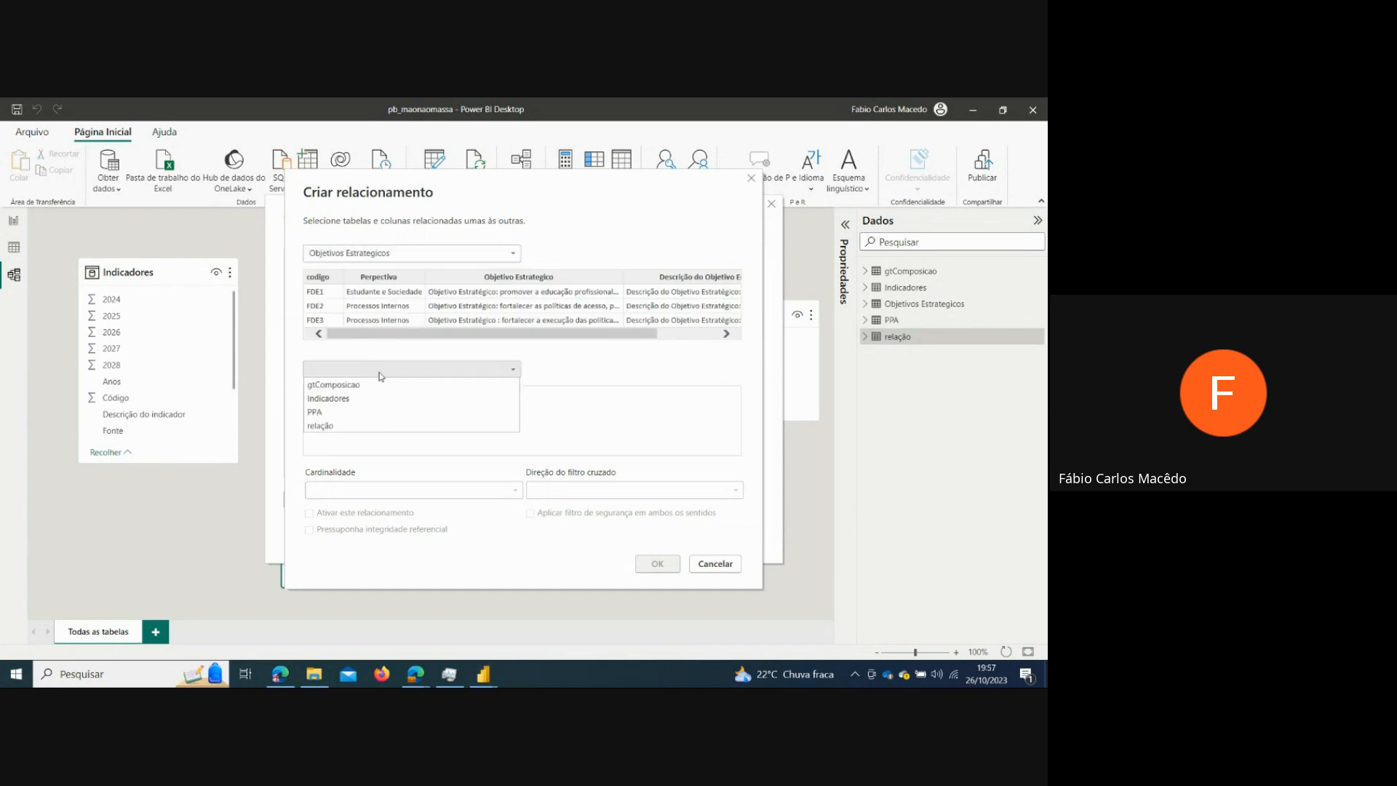
click(364, 426)
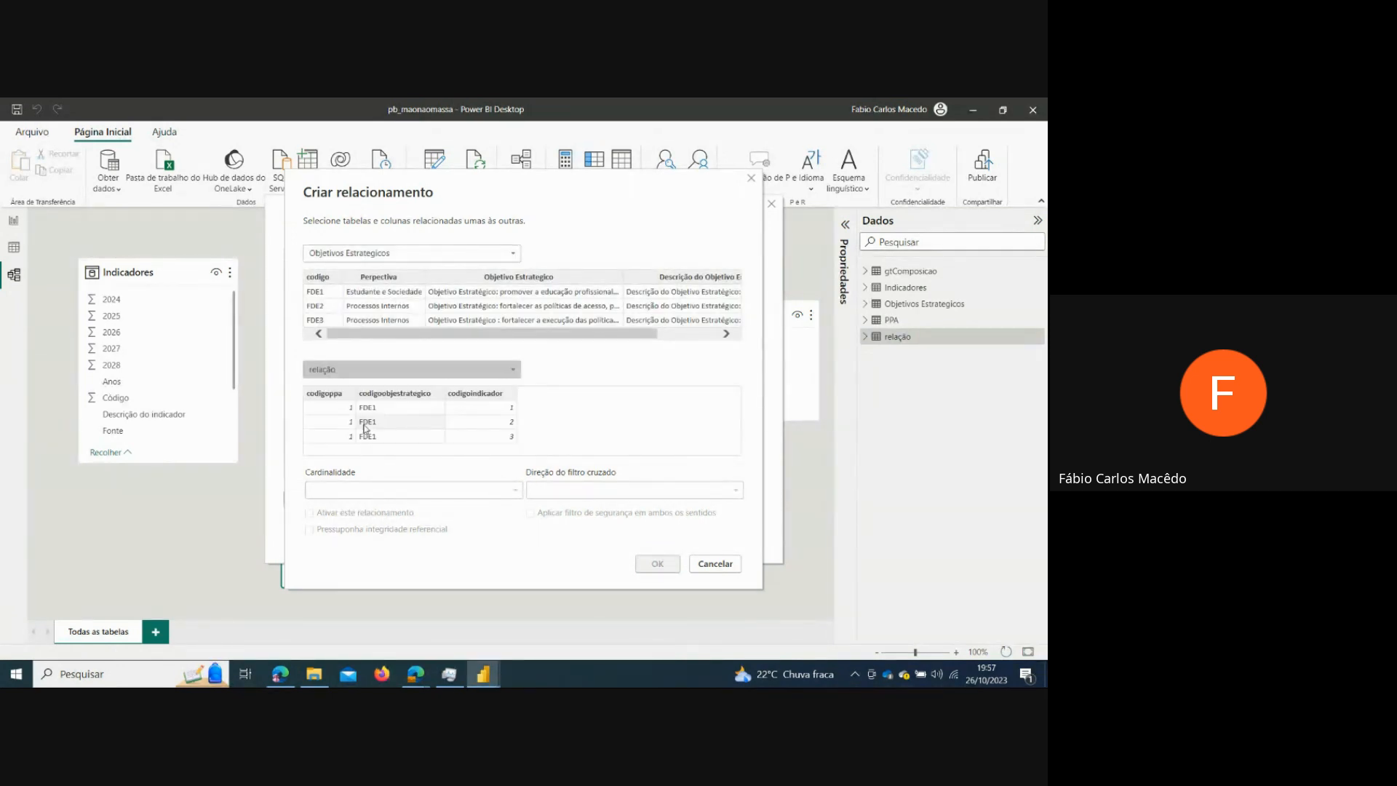
click(326, 277)
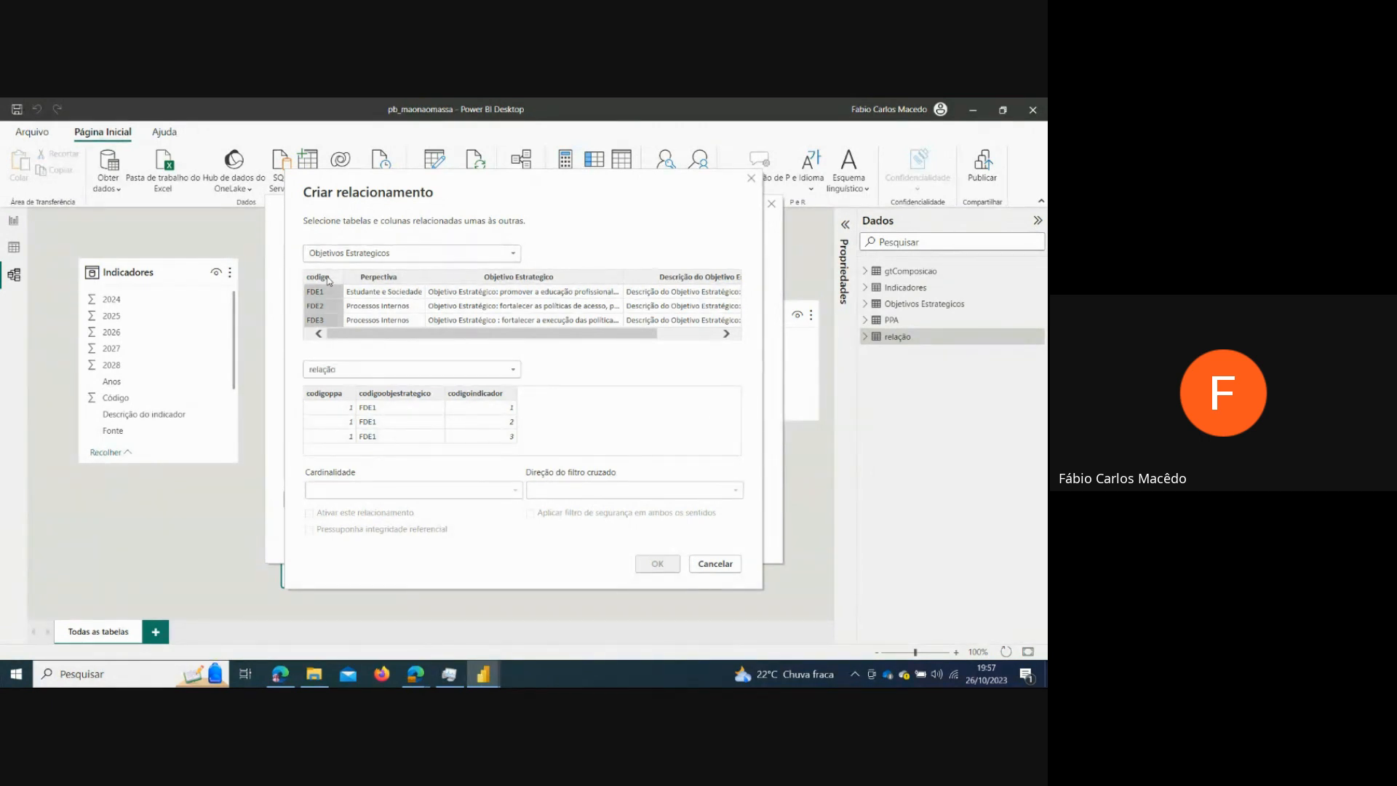
click(415, 397)
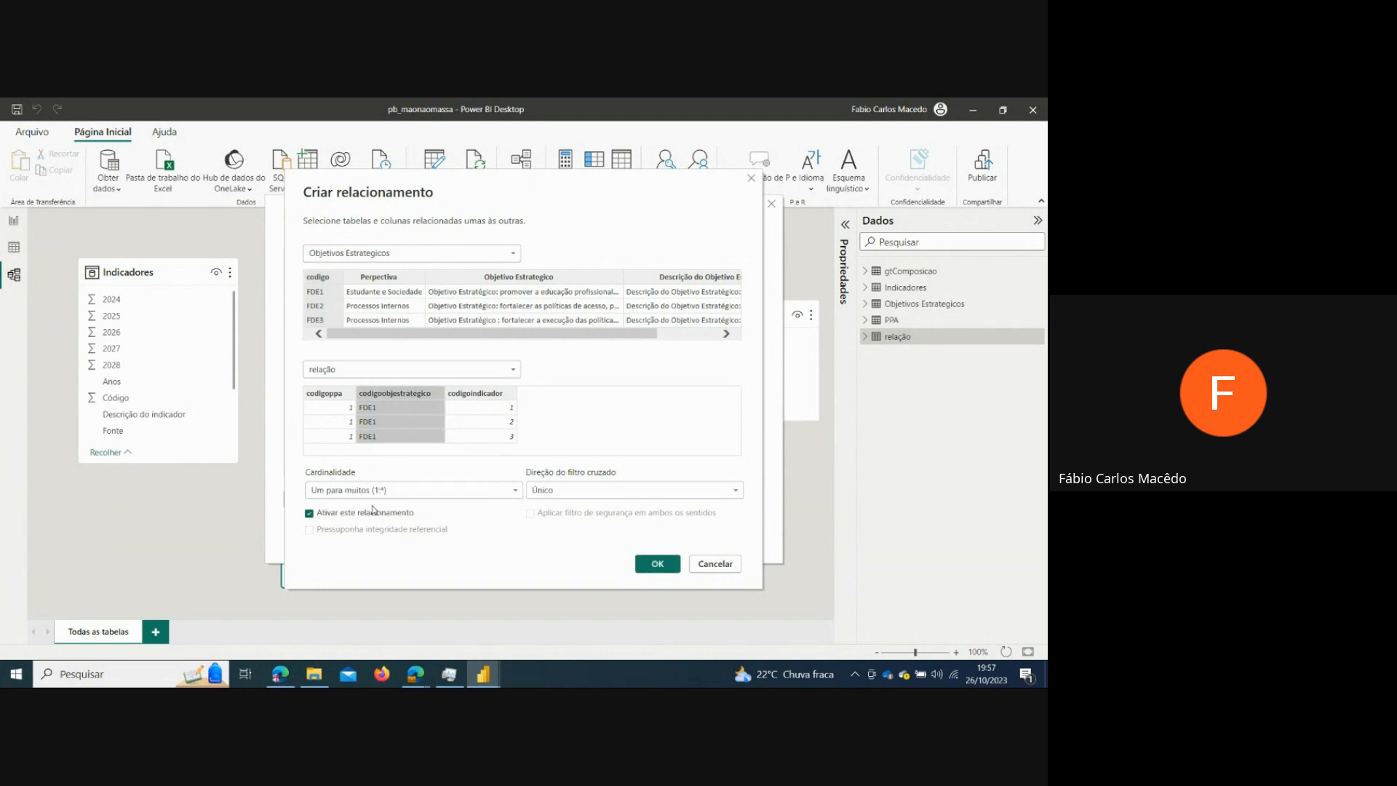
click(568, 490)
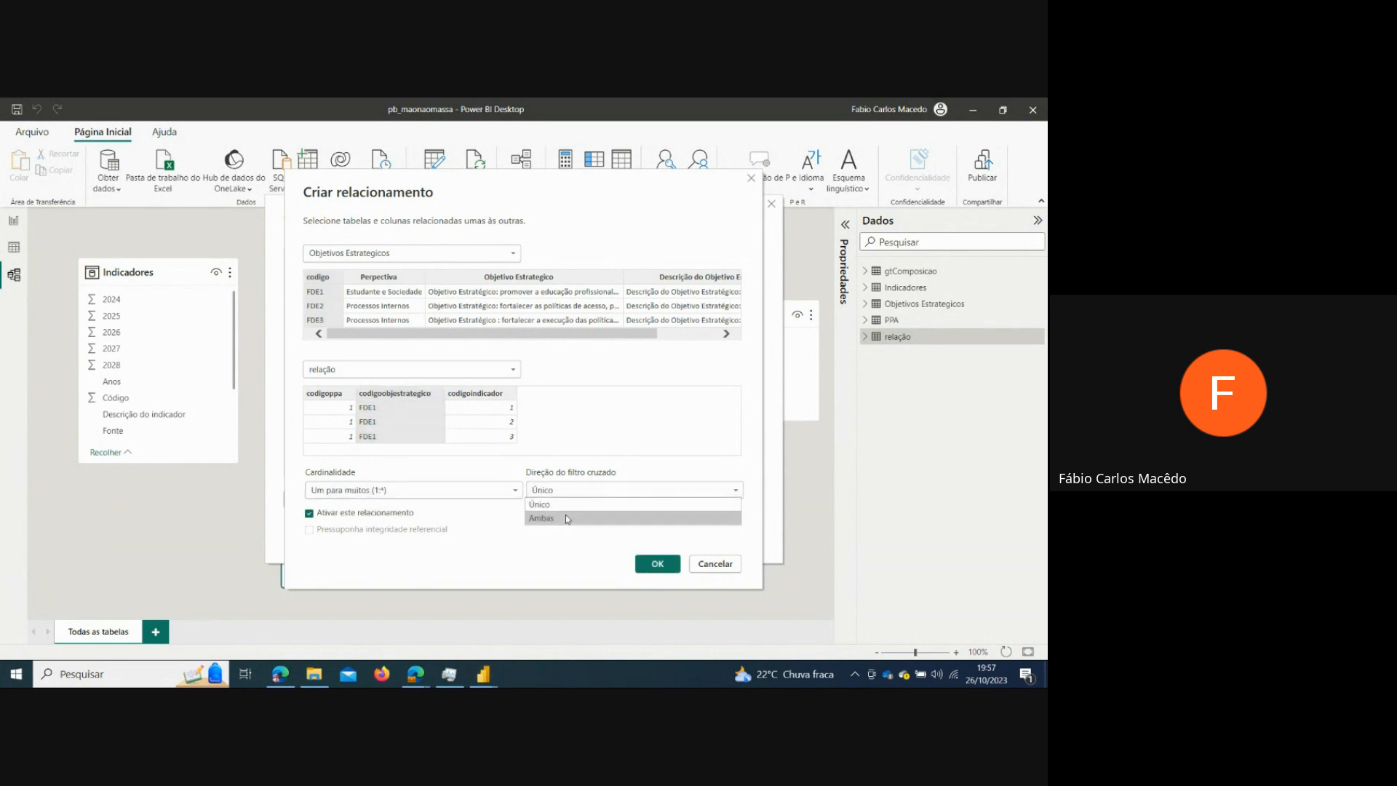
click(566, 517)
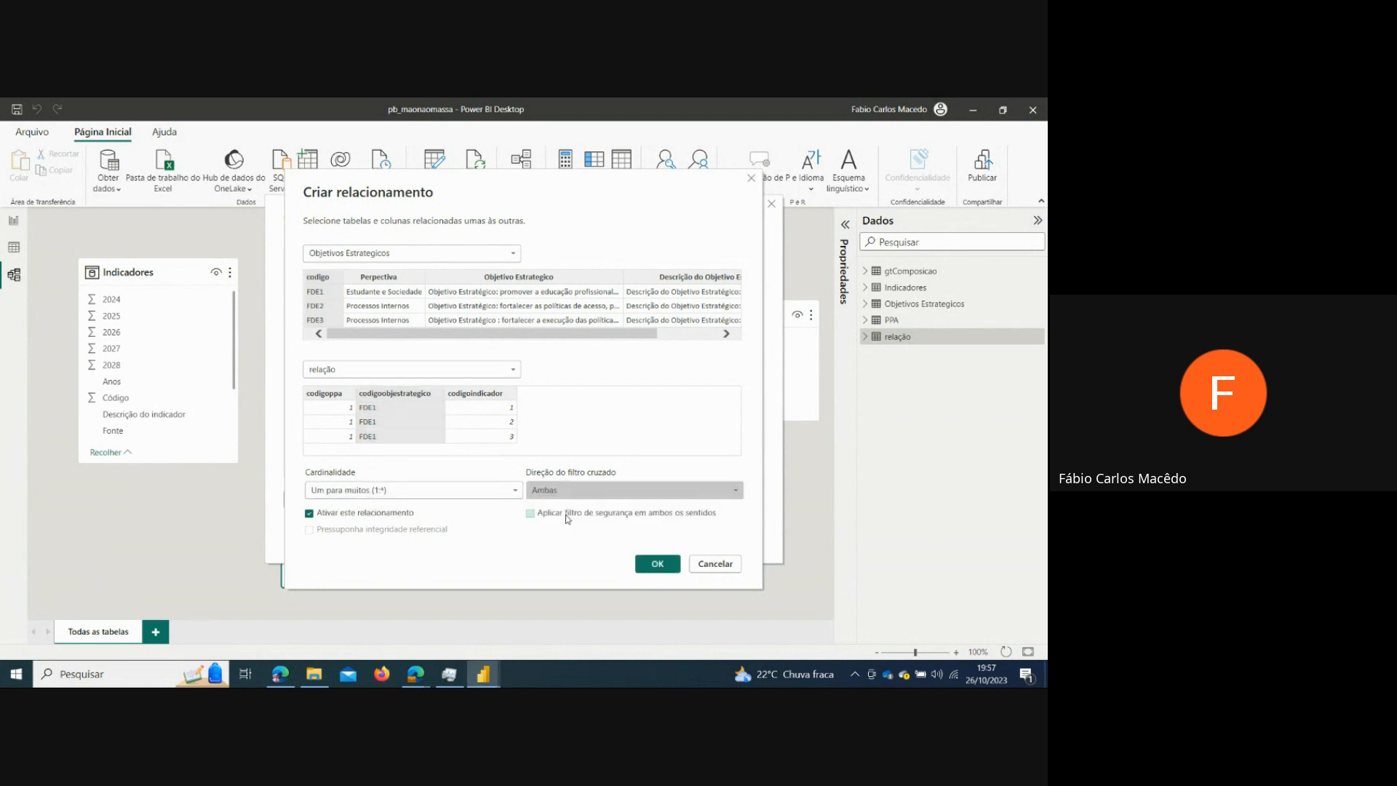
click(658, 564)
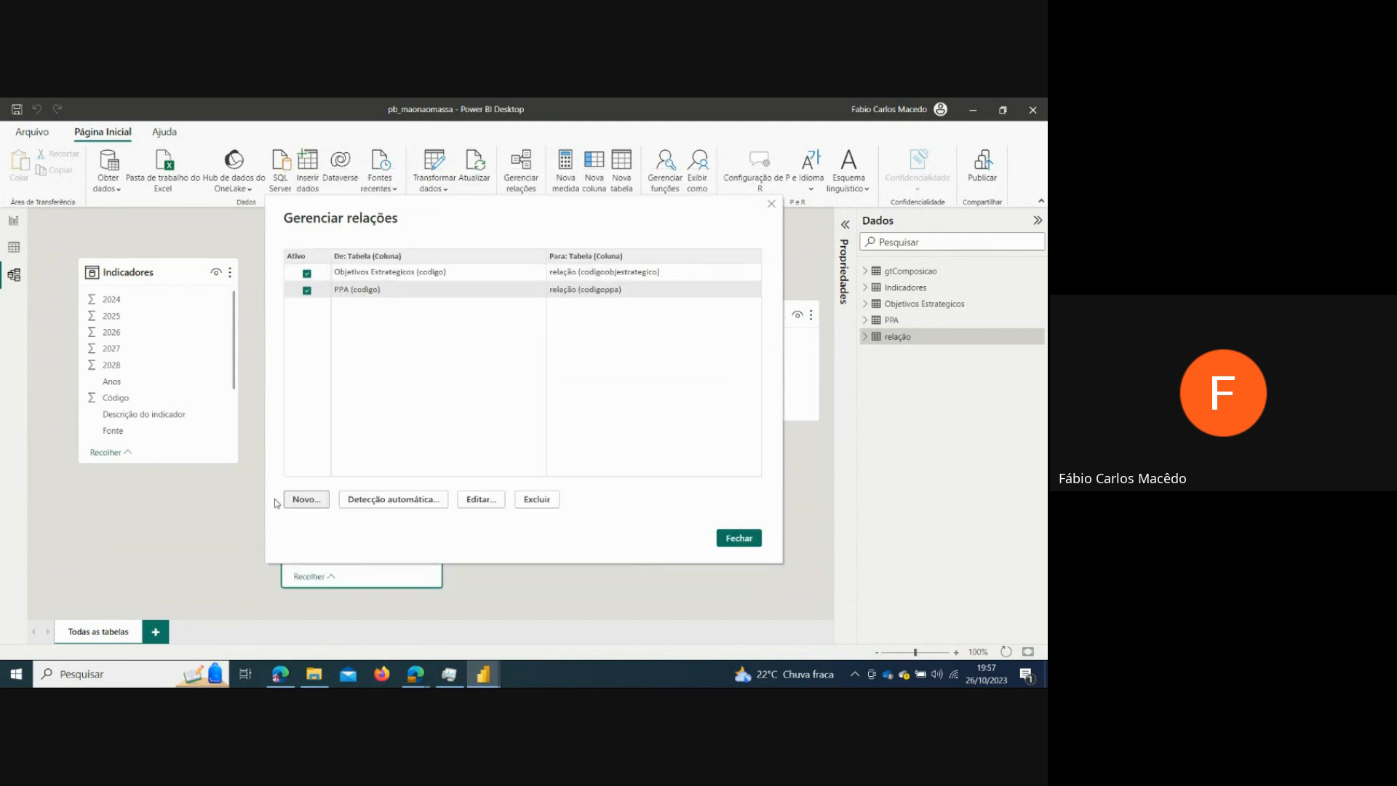
- Create a relationship from the Código column of Indicadores to codigoindicador in relação with cross-filter direction Ambas, and finish managing relationships
click(300, 494)
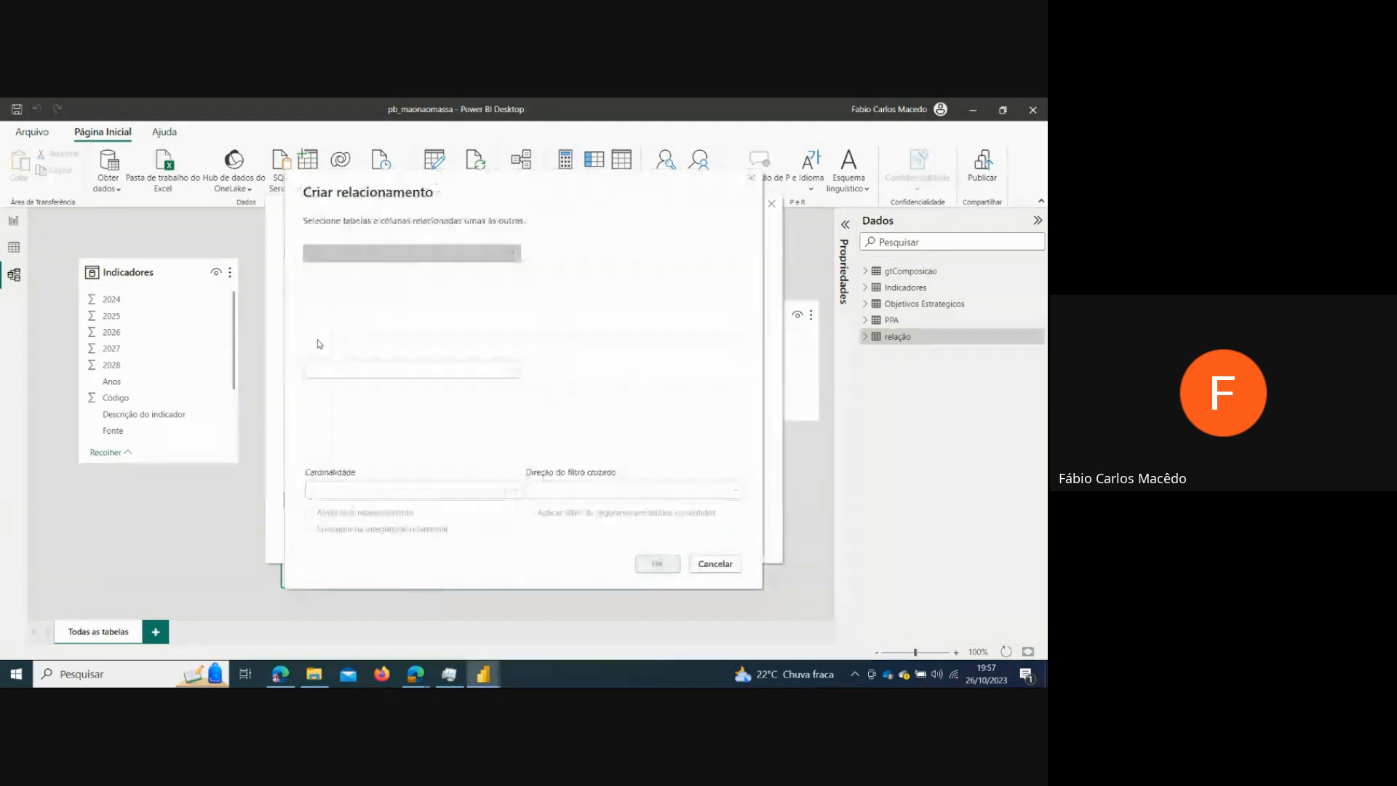
click(414, 255)
click(405, 286)
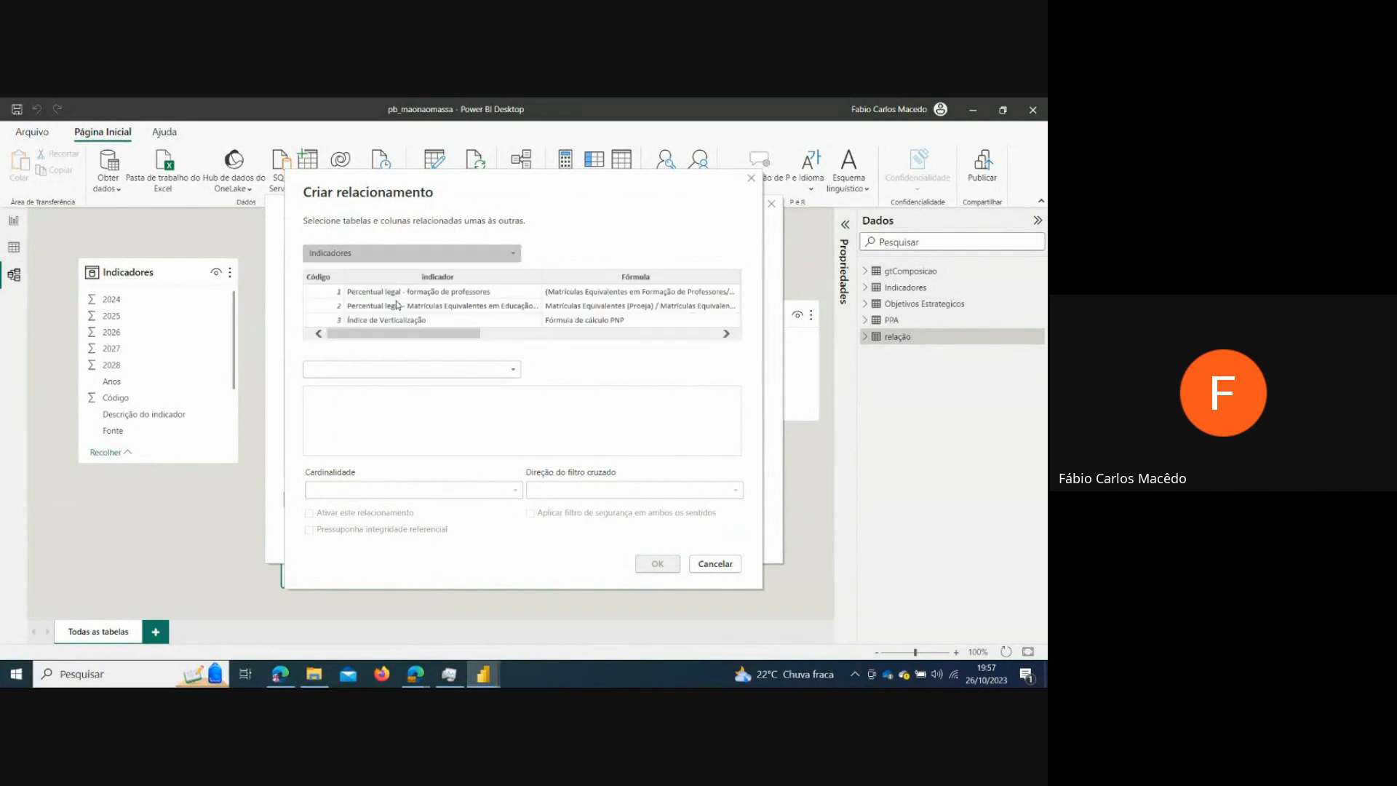
click(395, 370)
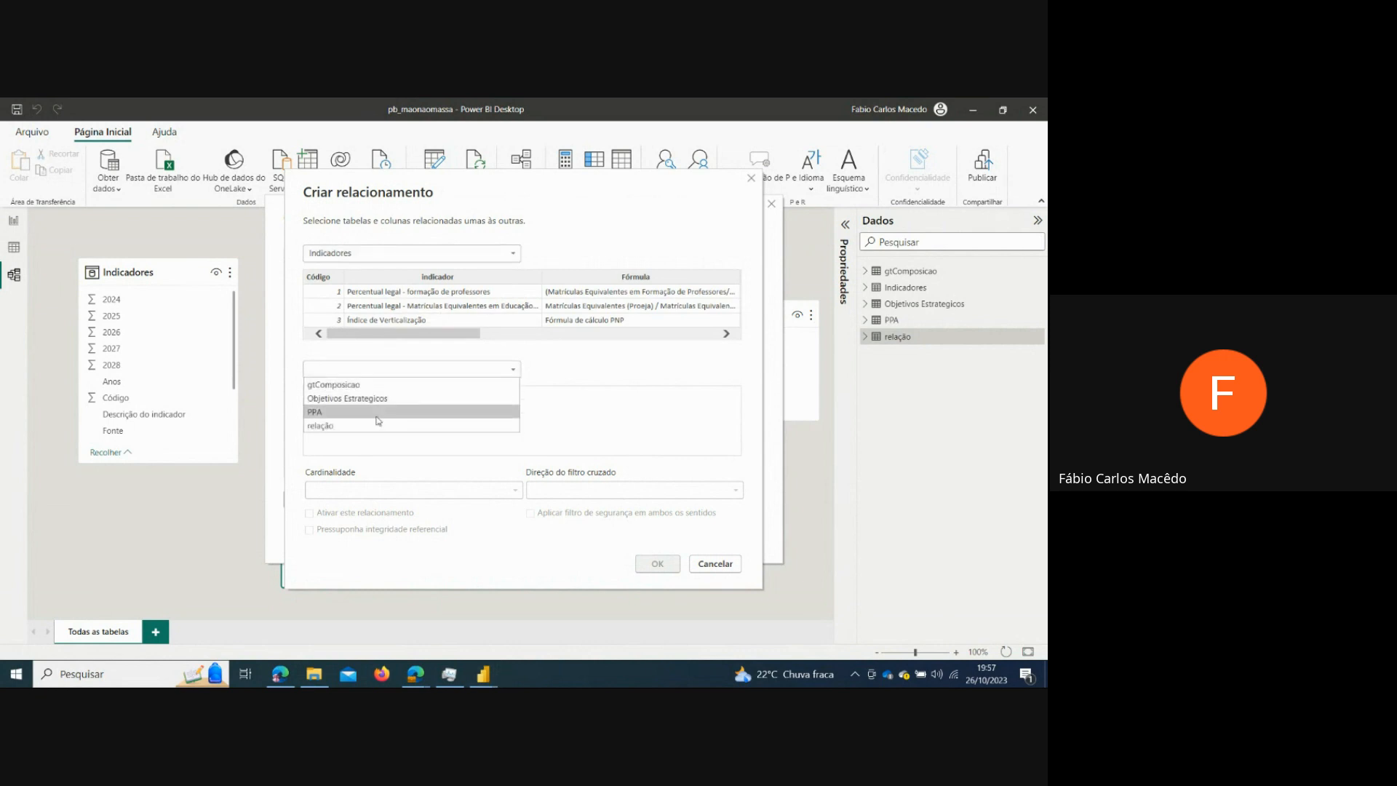
click(324, 425)
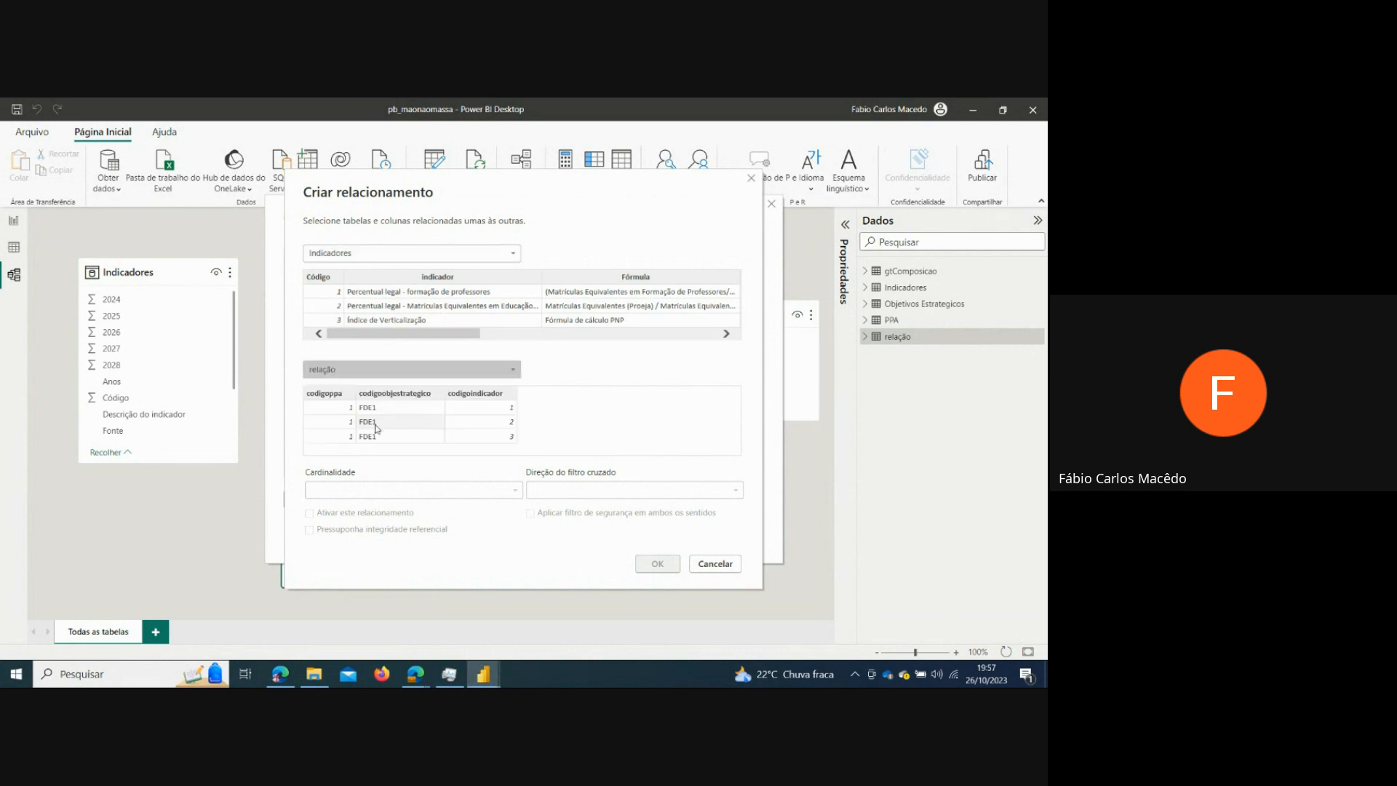
click(324, 281)
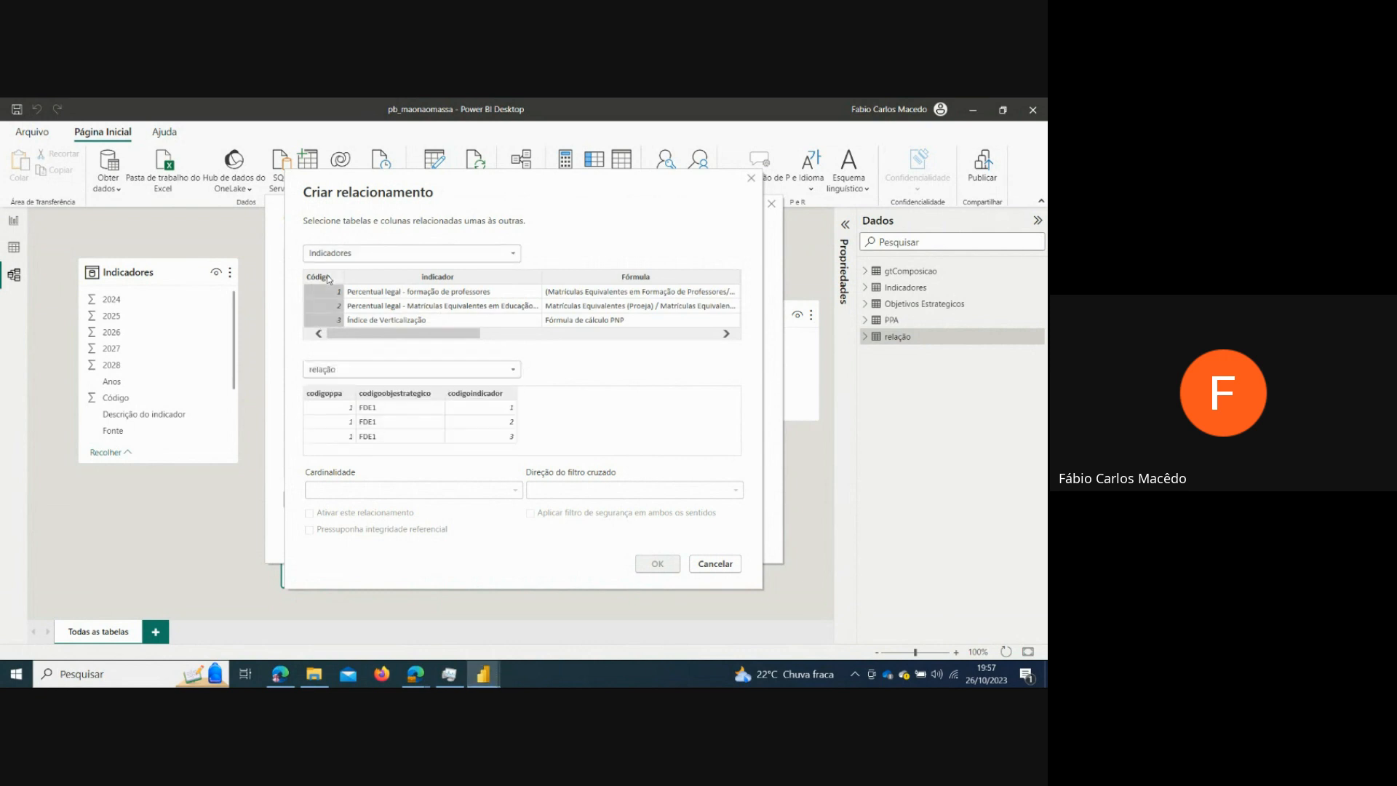
click(497, 394)
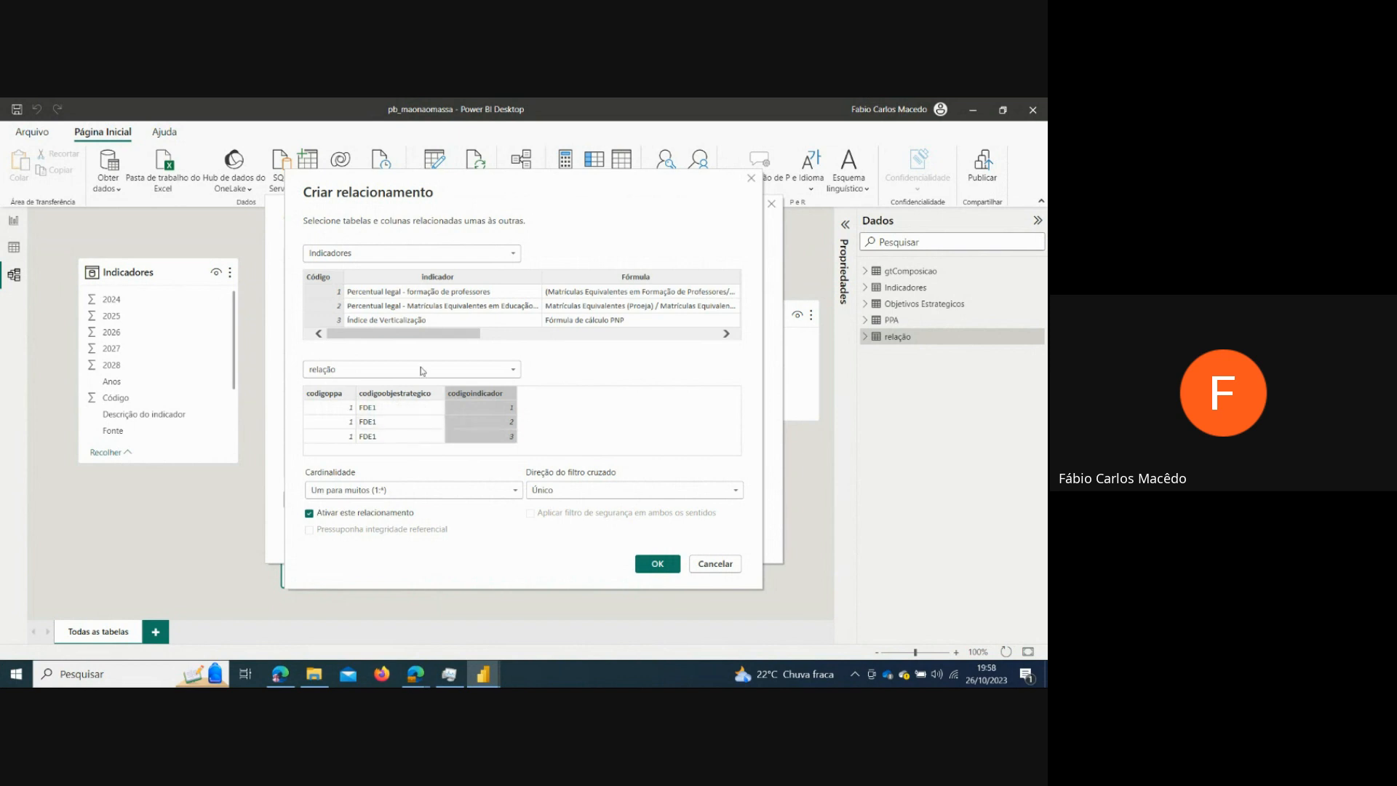
click(565, 493)
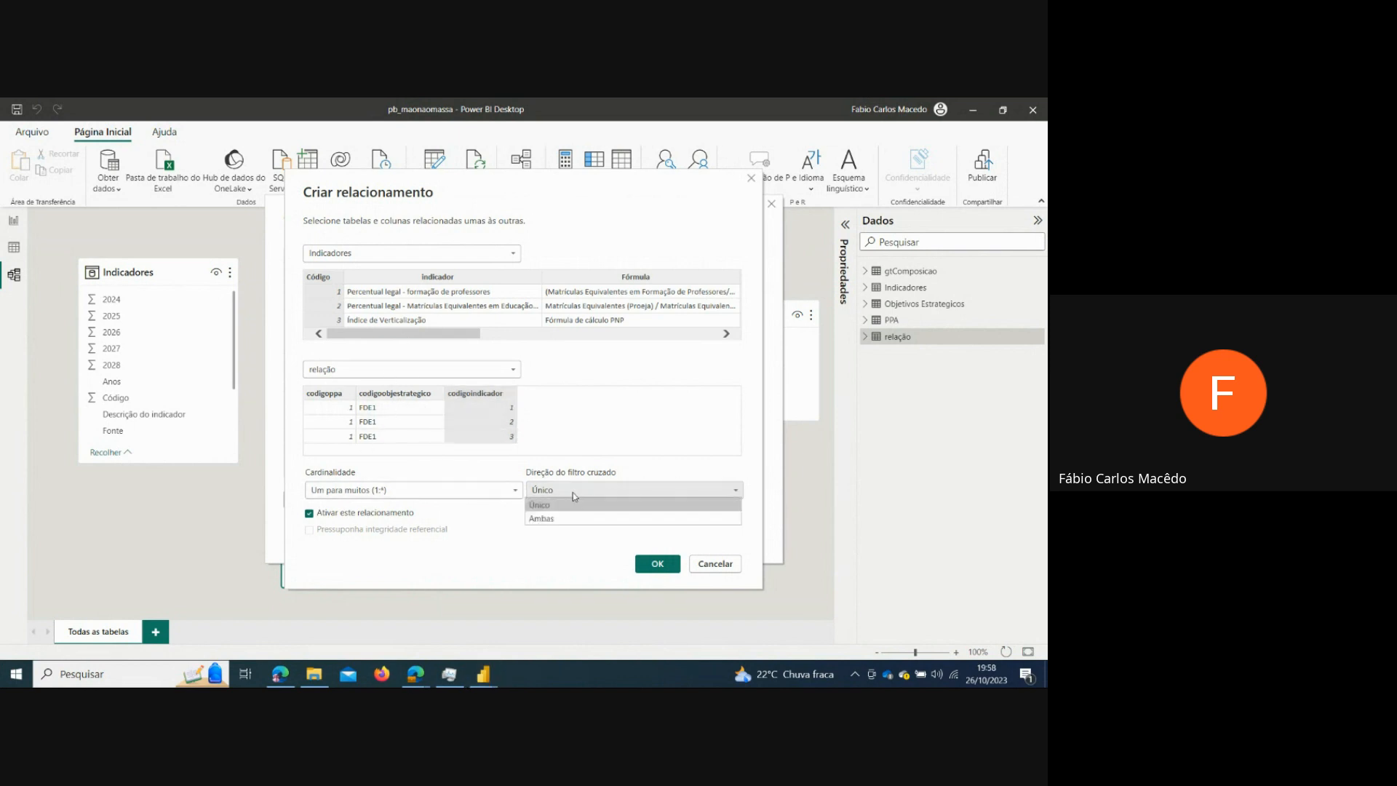
click(575, 517)
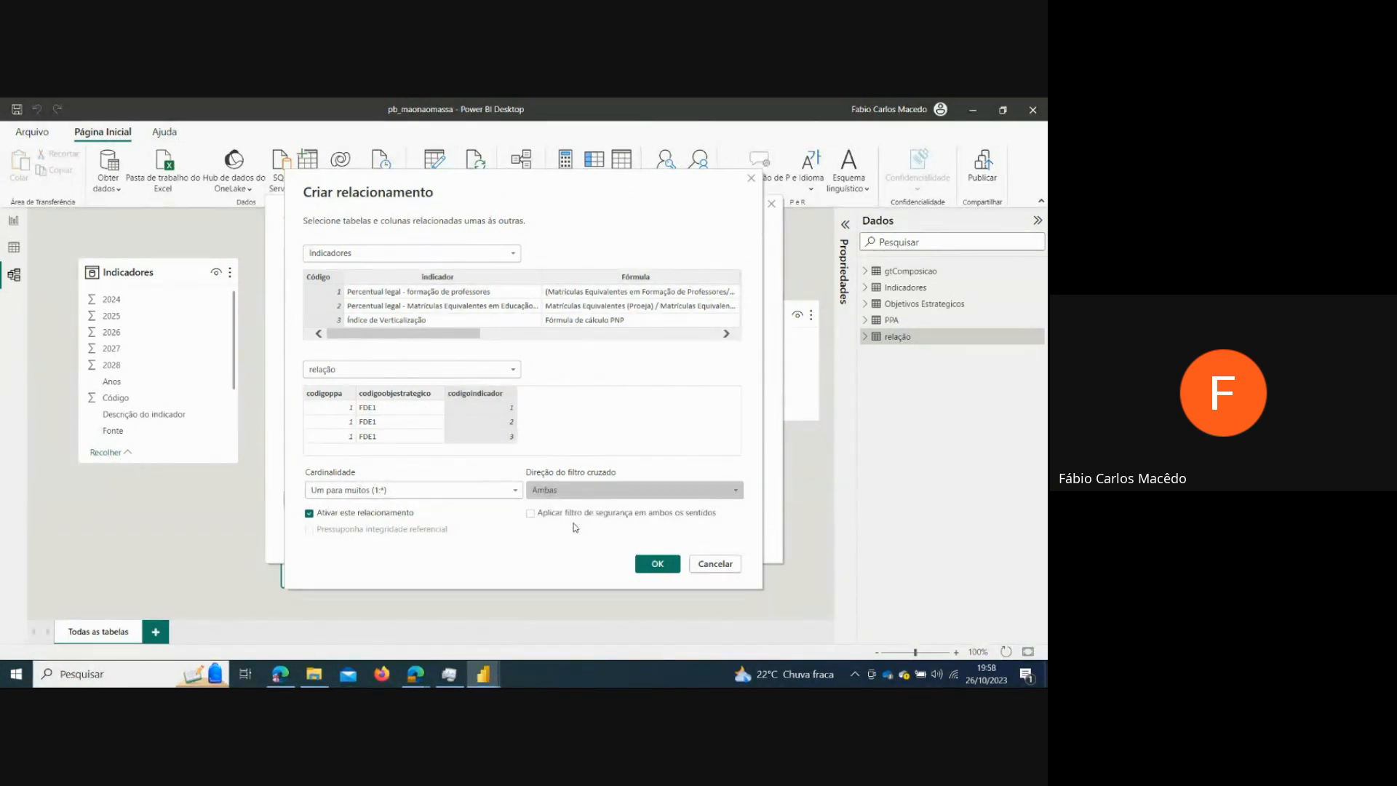
click(658, 563)
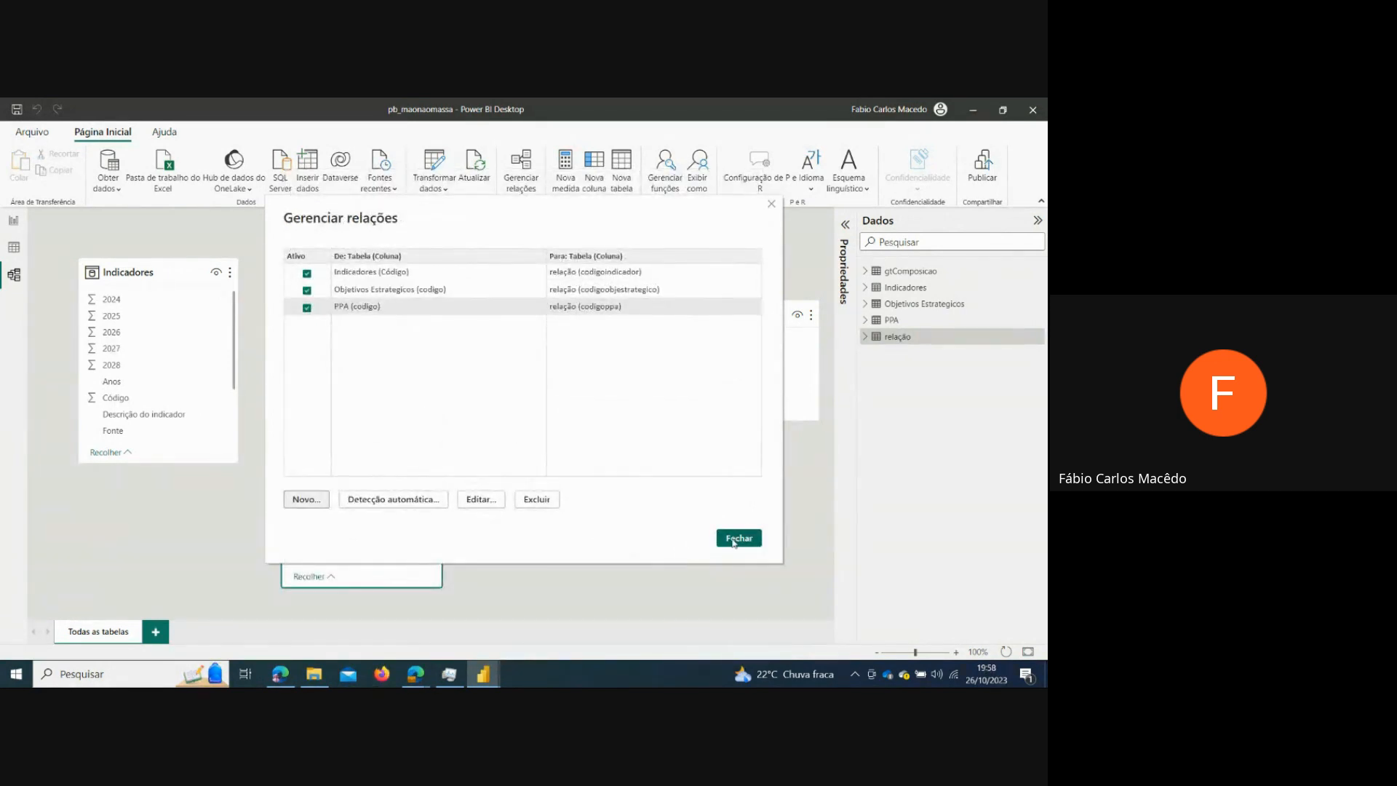
click(738, 538)
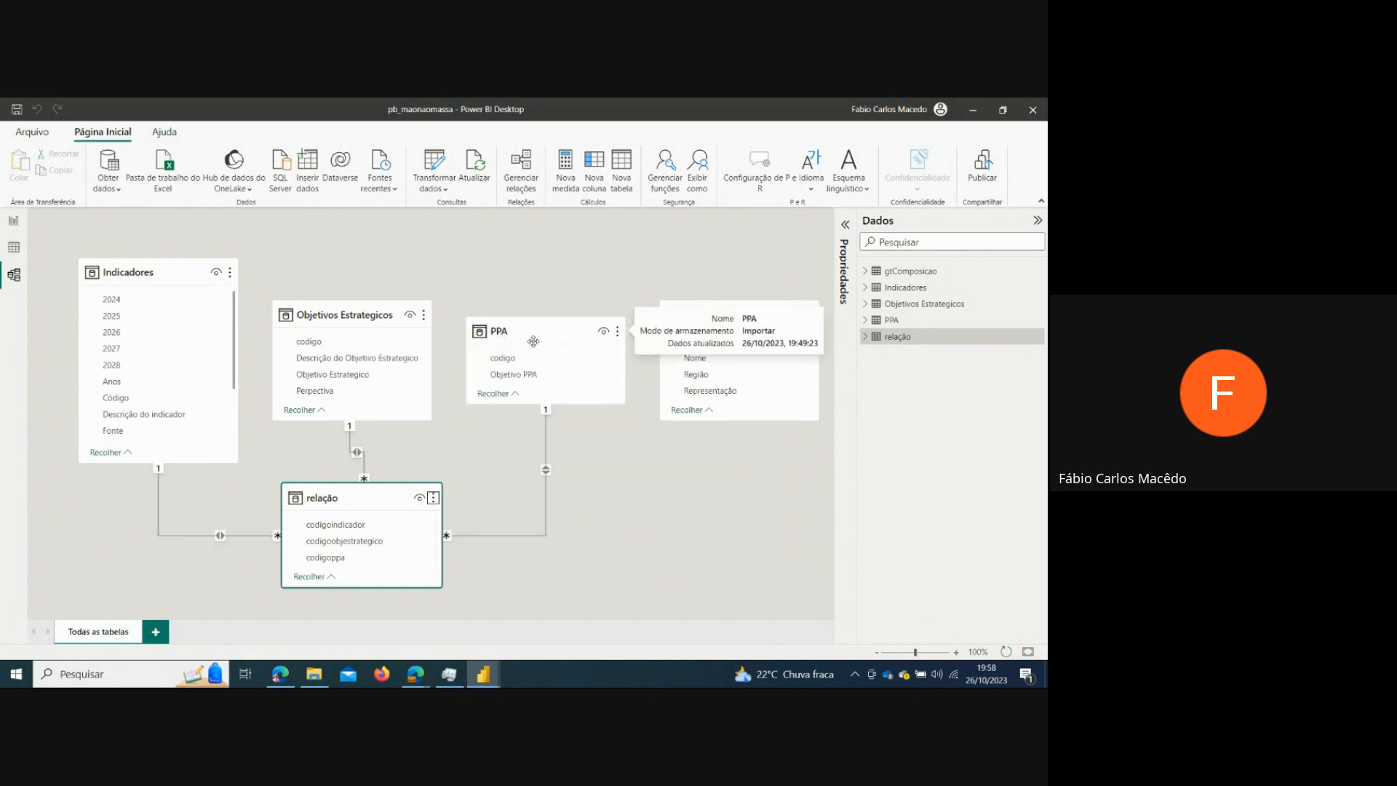
- Rearrange the model diagram by moving the PPA and Objetivos Estrategicos tables higher above relação and nudging Indicadores slightly
drag(541, 334, 551, 308)
drag(351, 293, 369, 249)
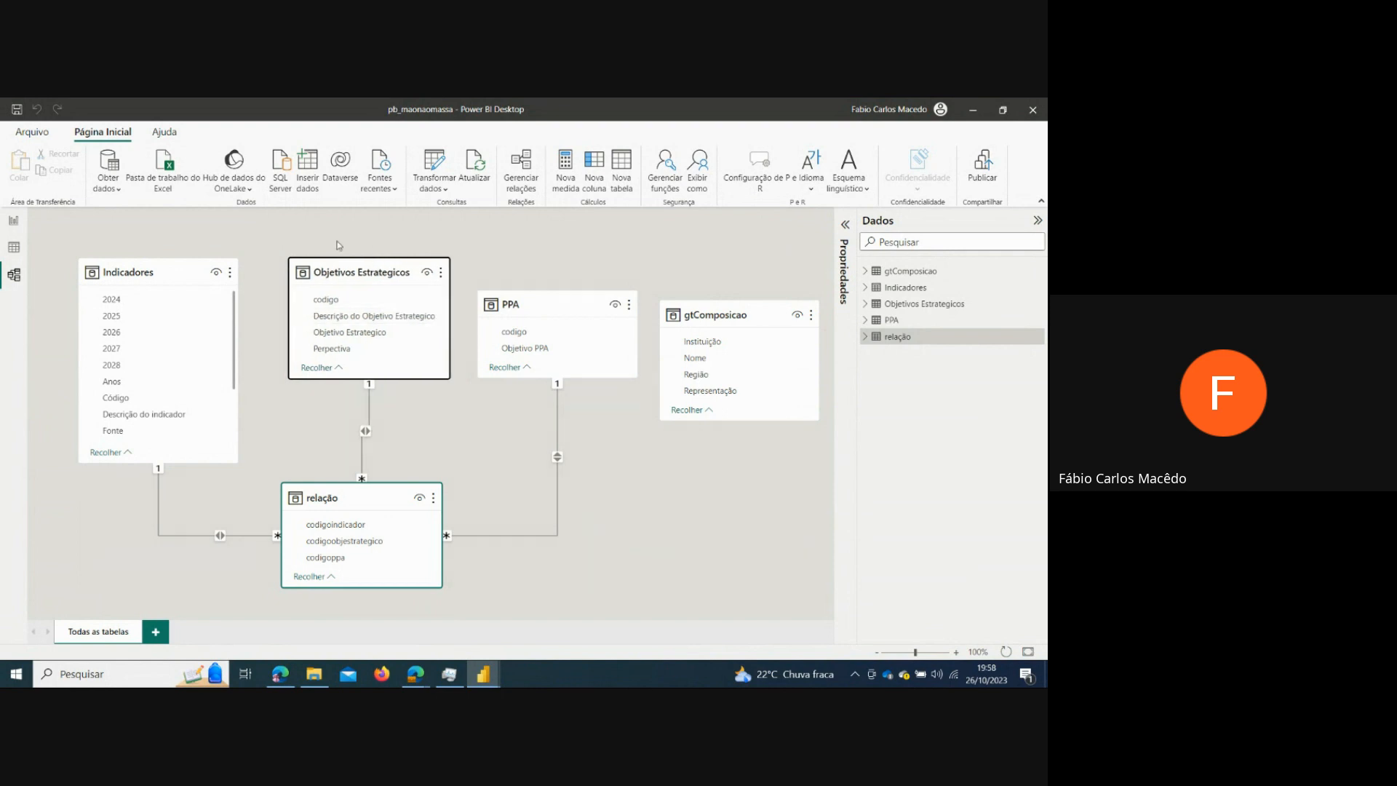
click(167, 272)
drag(168, 272, 169, 272)
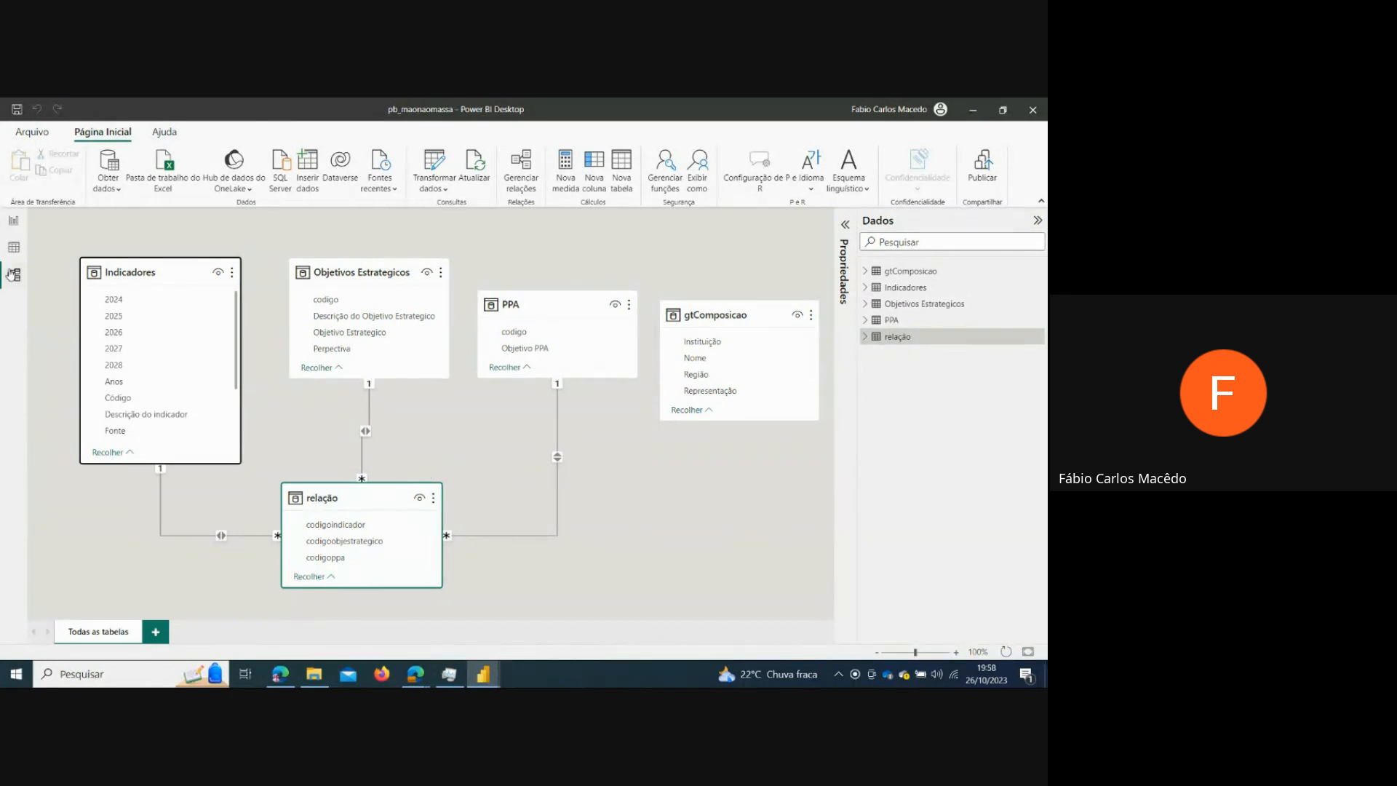
- Switch to the Canva presentation "PowerBi: Mão na Massa" to check the measures listed on page 6
mouse_move(415, 678)
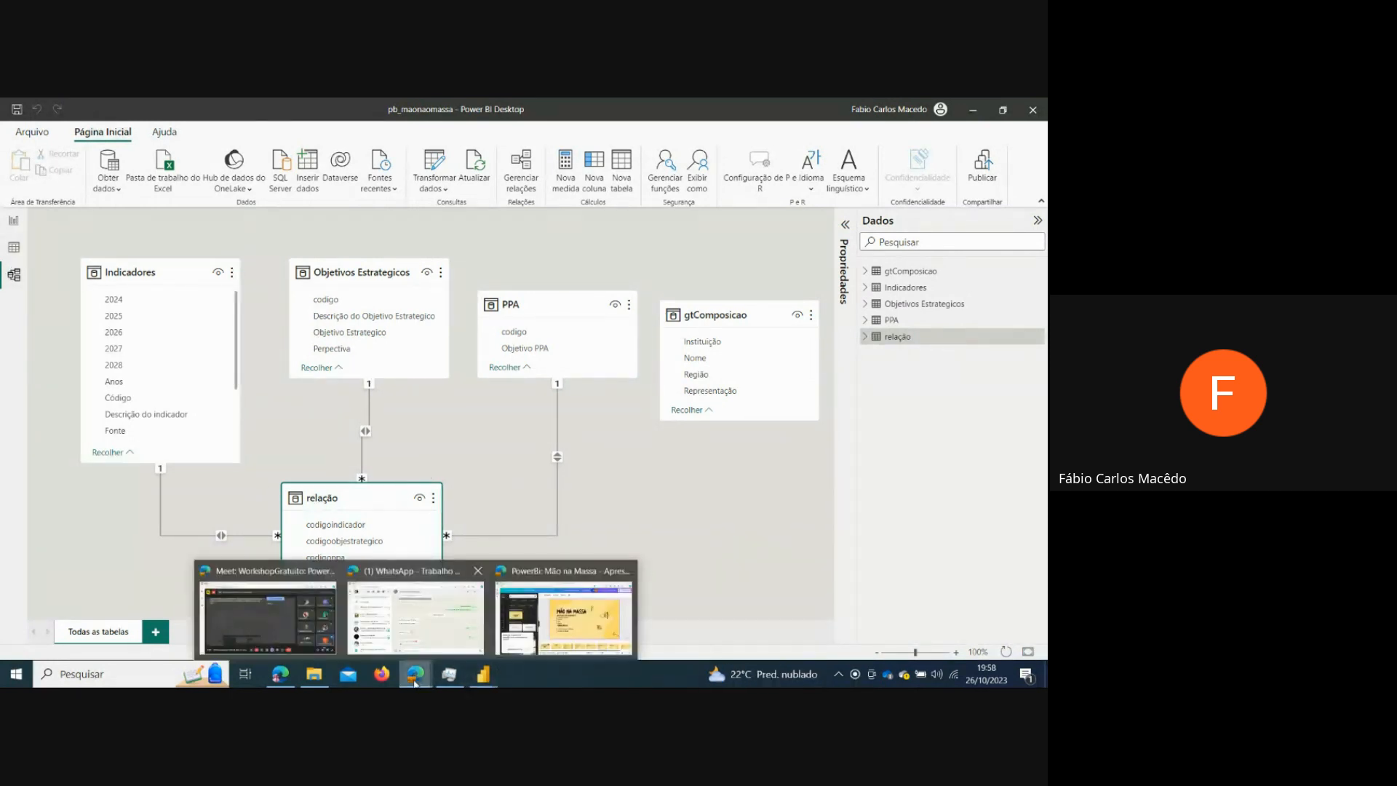
click(568, 615)
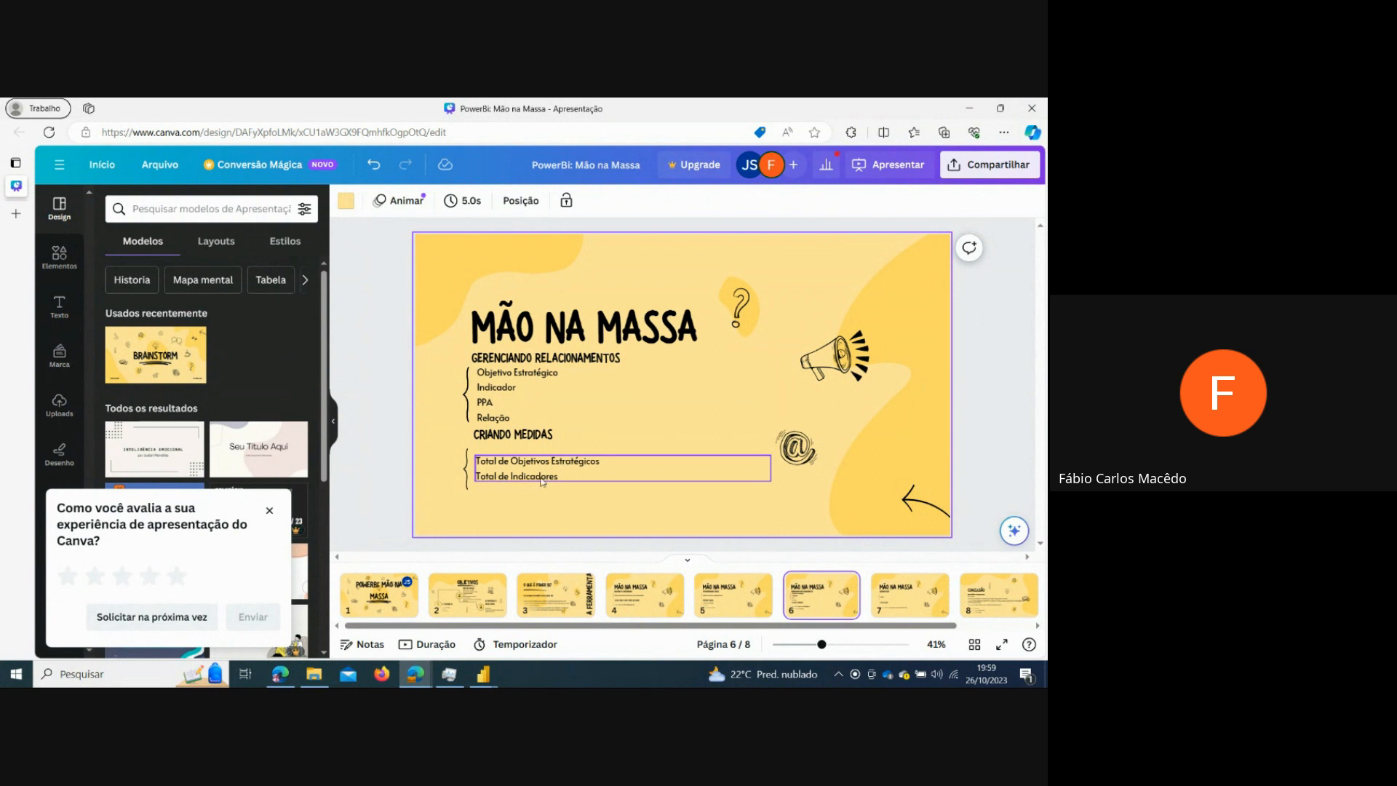
- Switch to the pb_maonaomassa file in Power BI Desktop and add a new page to its report
click(485, 682)
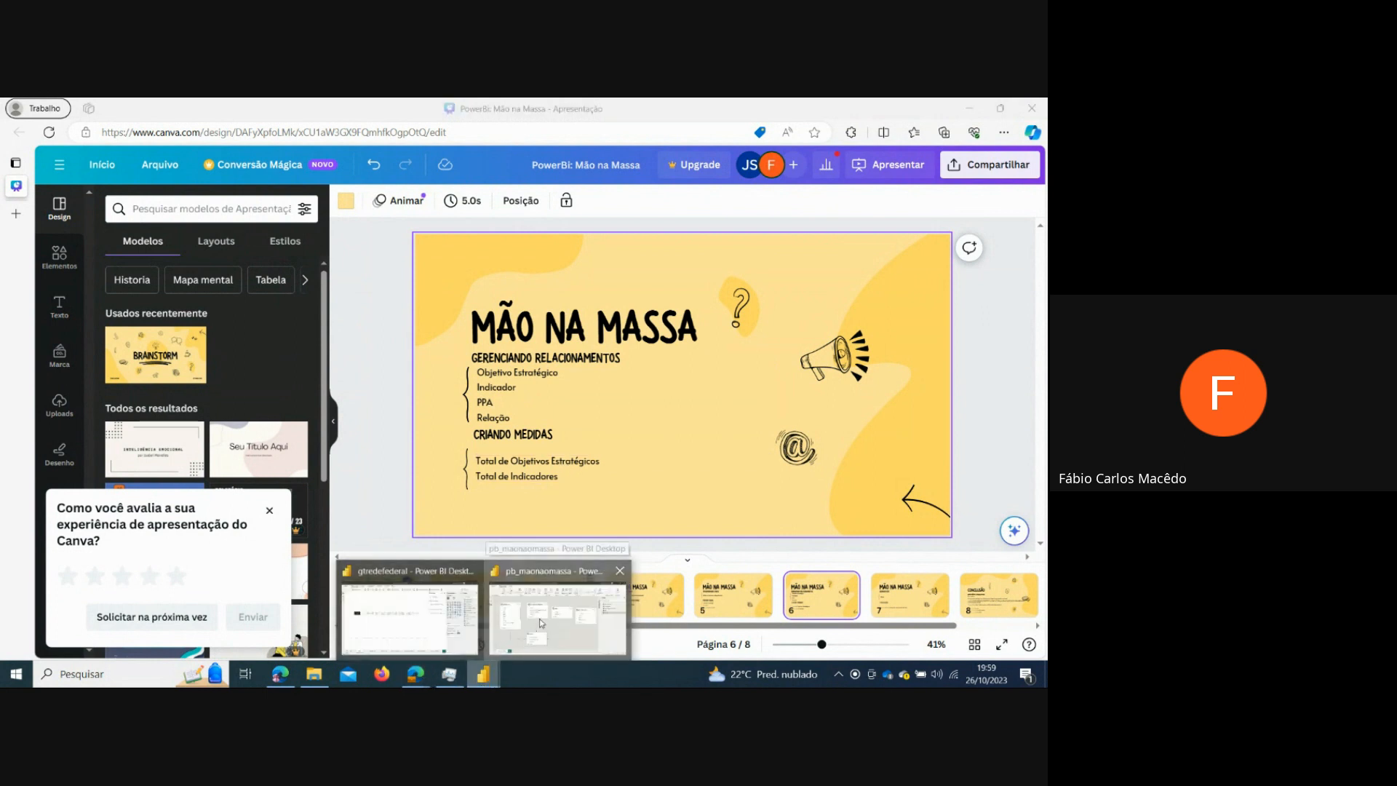
click(523, 641)
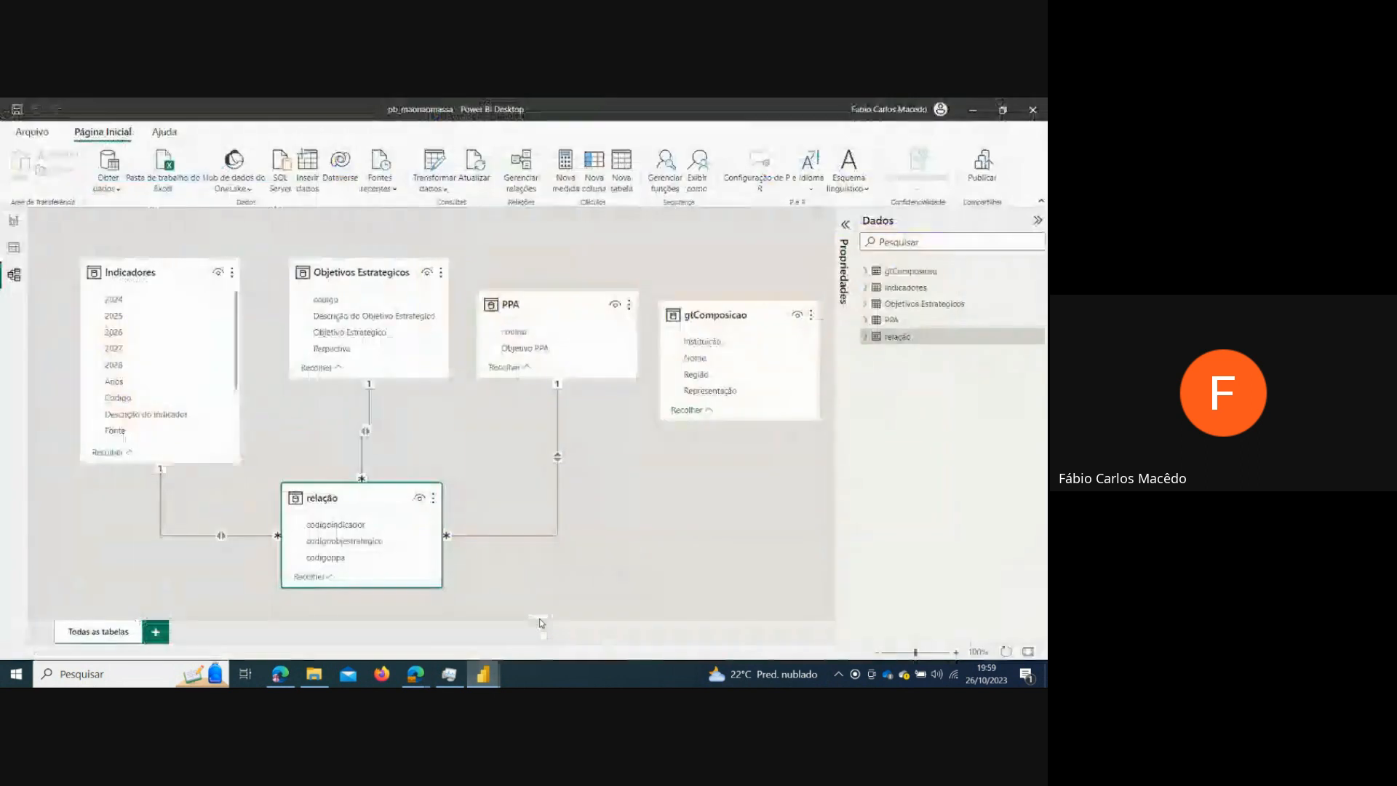
click(9, 222)
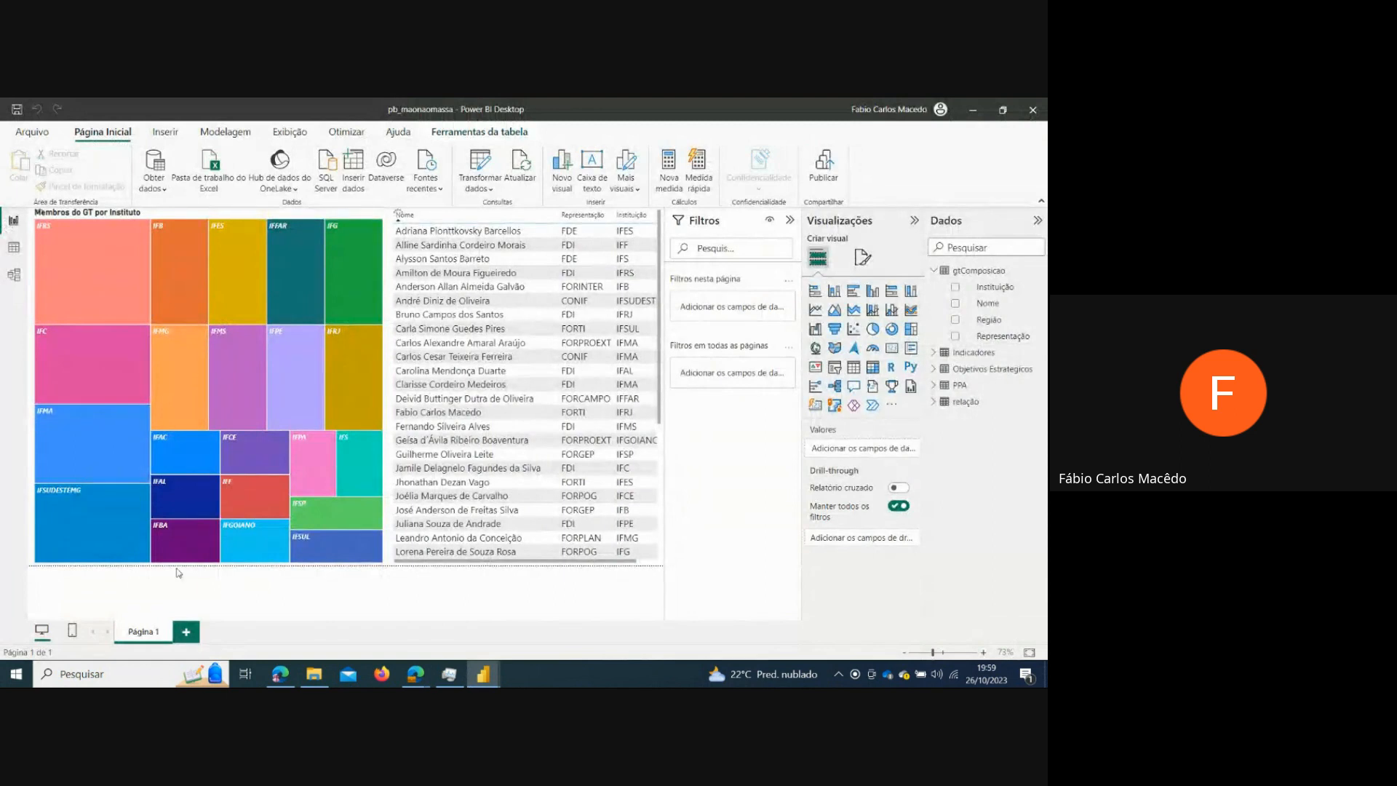
click(178, 573)
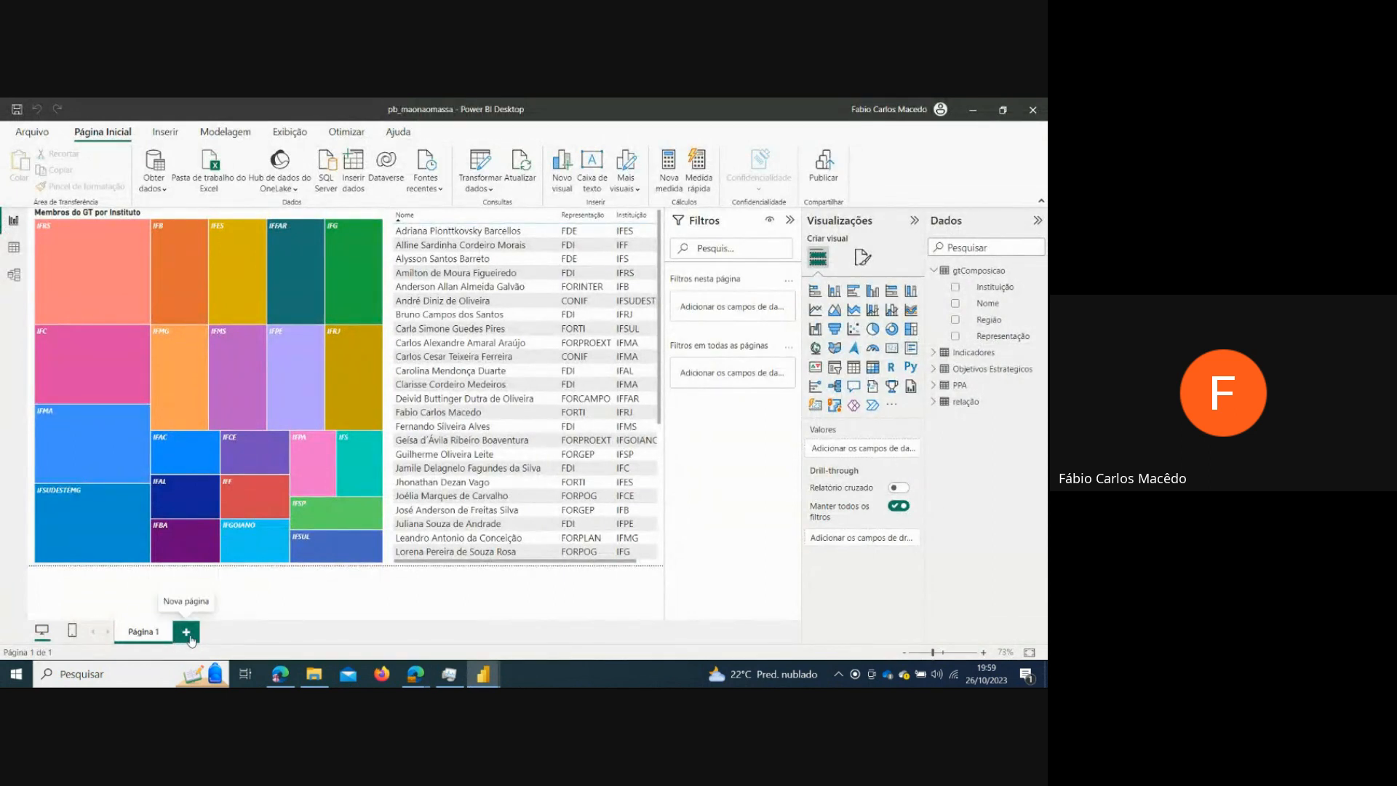
click(187, 633)
- Rename the first report page Visual1 and the new page Visual2
double_click(139, 636)
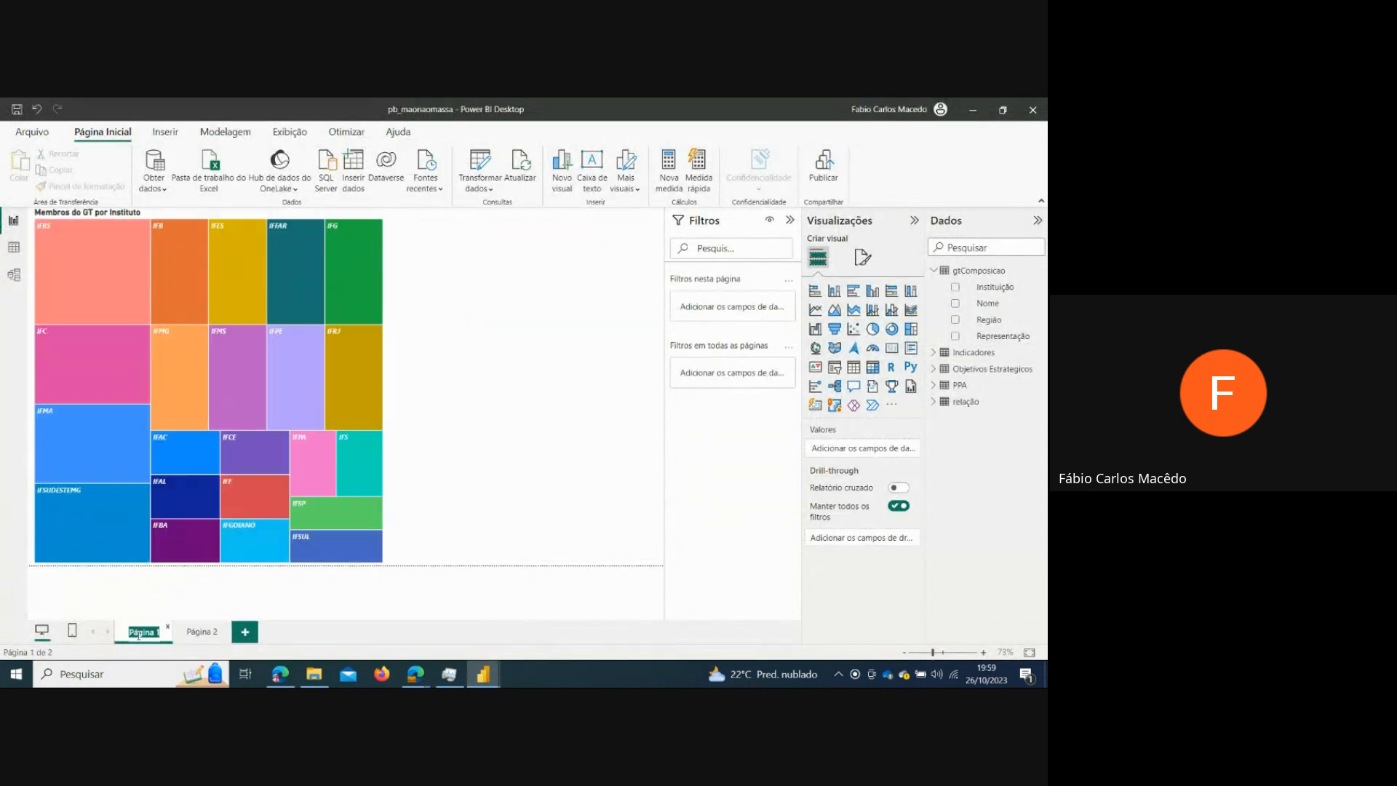
text(Visual)
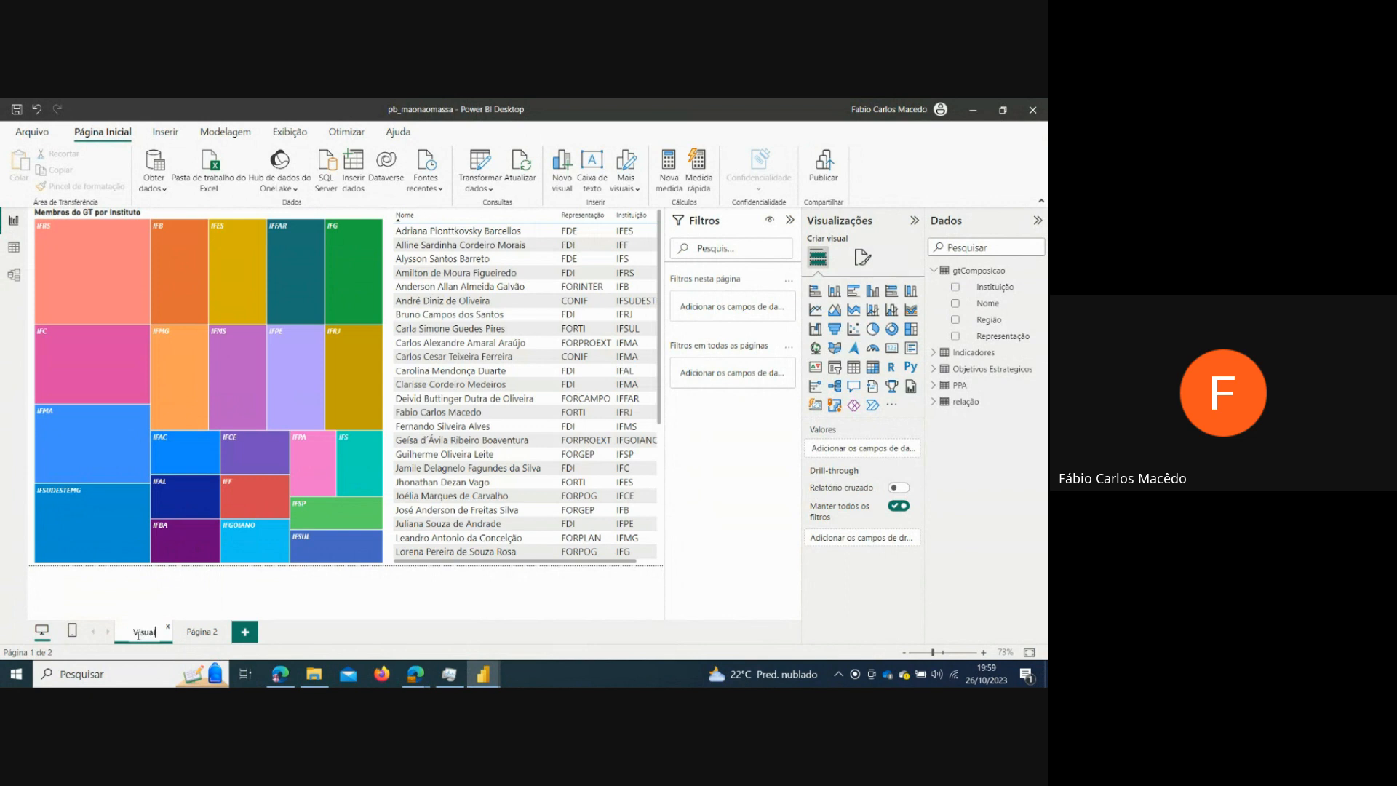
text(1)
click(199, 632)
double_click(200, 632)
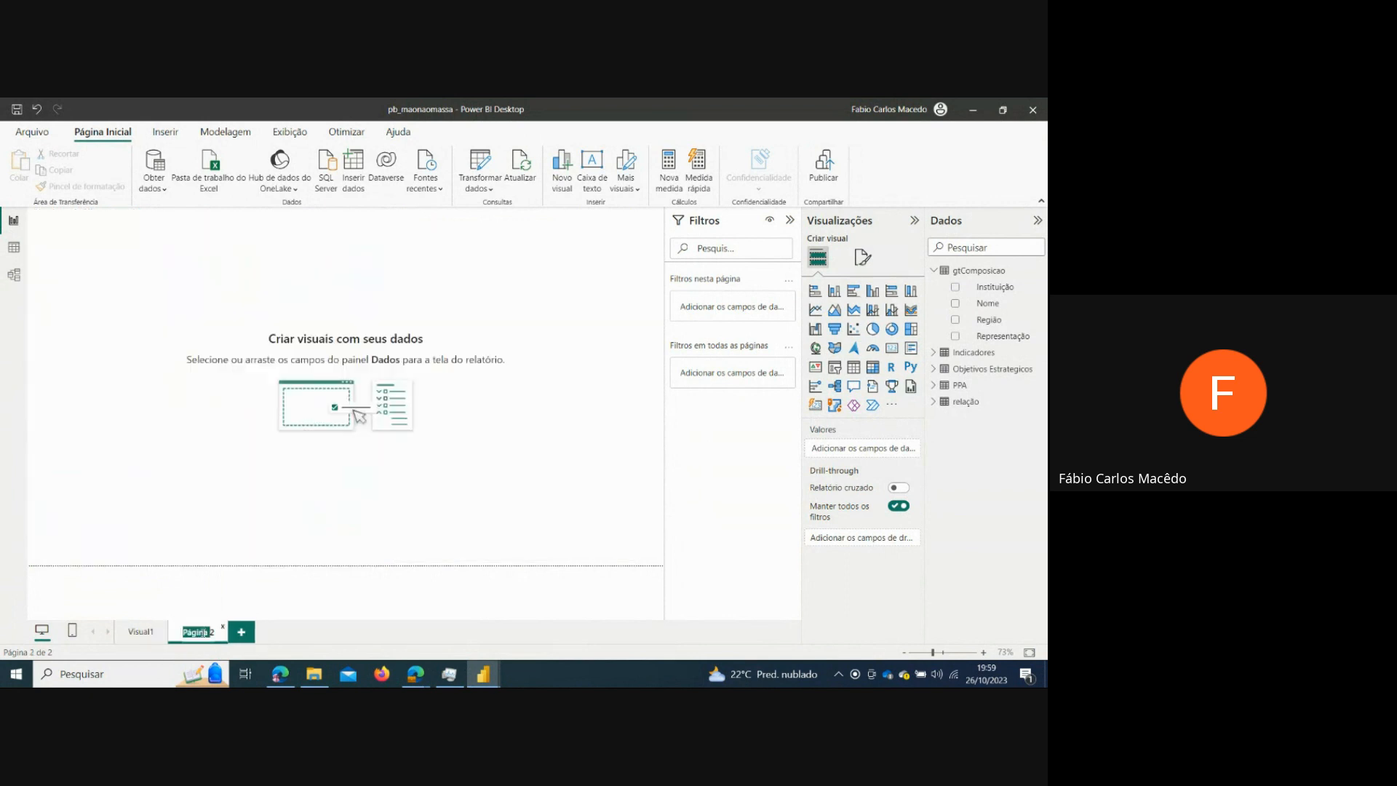
text(Visual2)
click(294, 498)
- Lay out three empty table visuals on the Visual2 page: two side by side at the top and one spanning the width beneath them
click(854, 367)
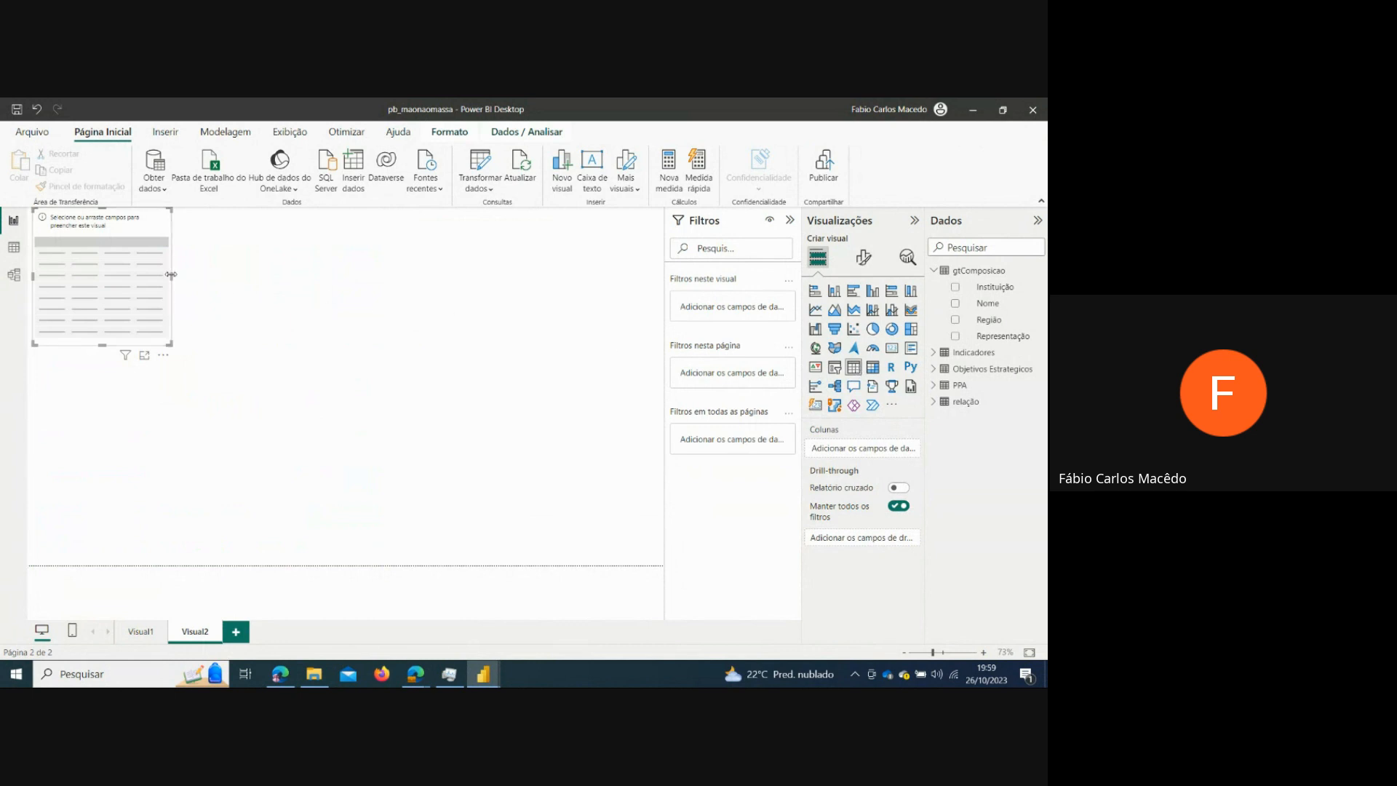
drag(171, 274, 273, 270)
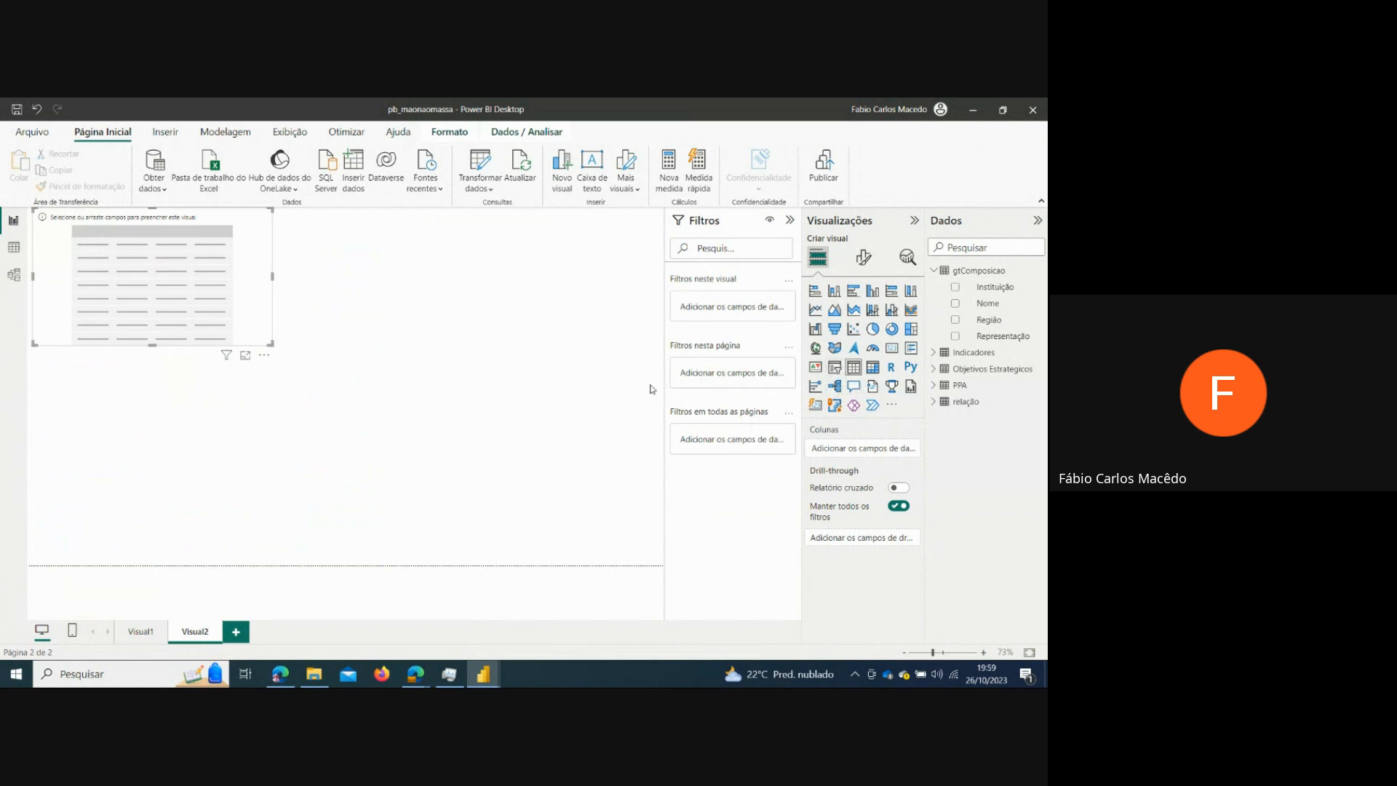
click(561, 360)
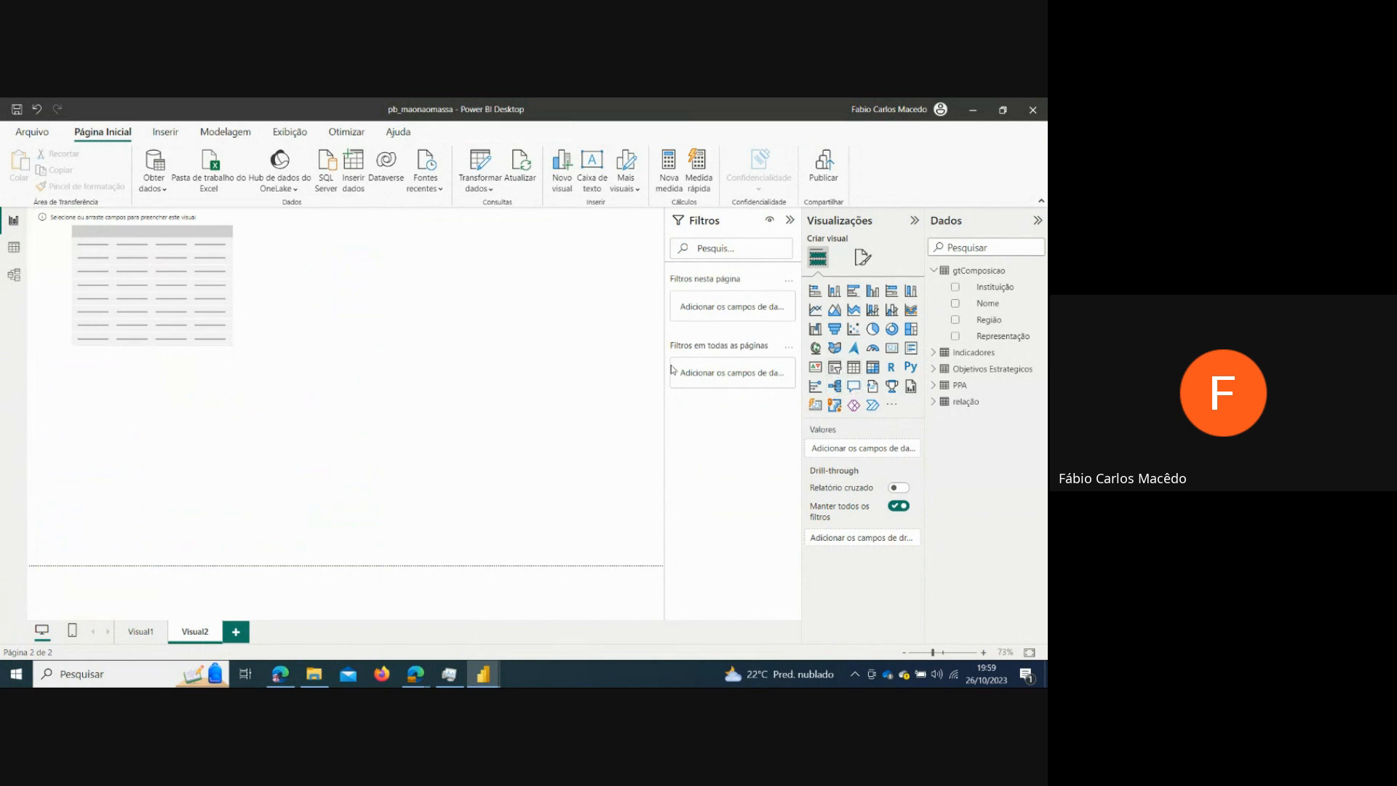
click(858, 374)
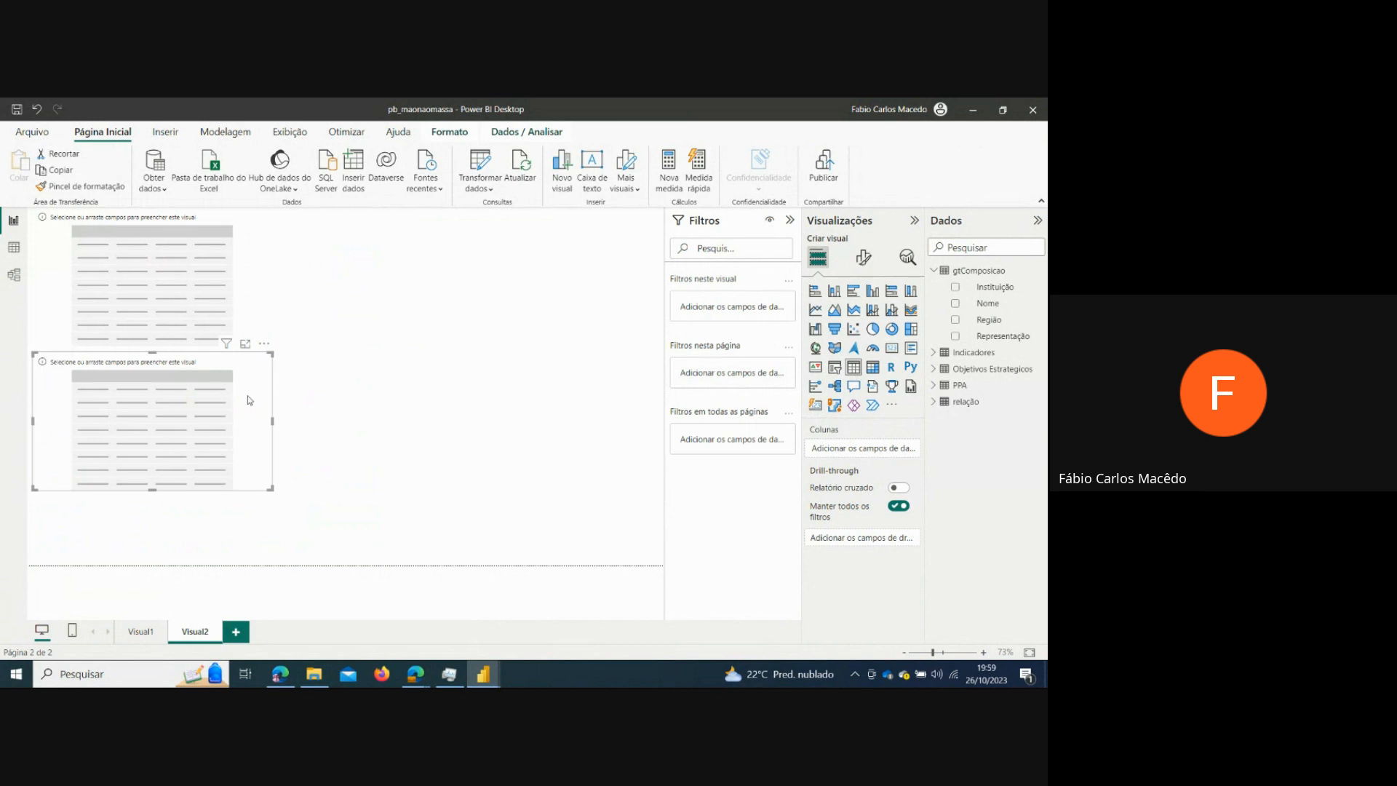
drag(250, 401, 611, 259)
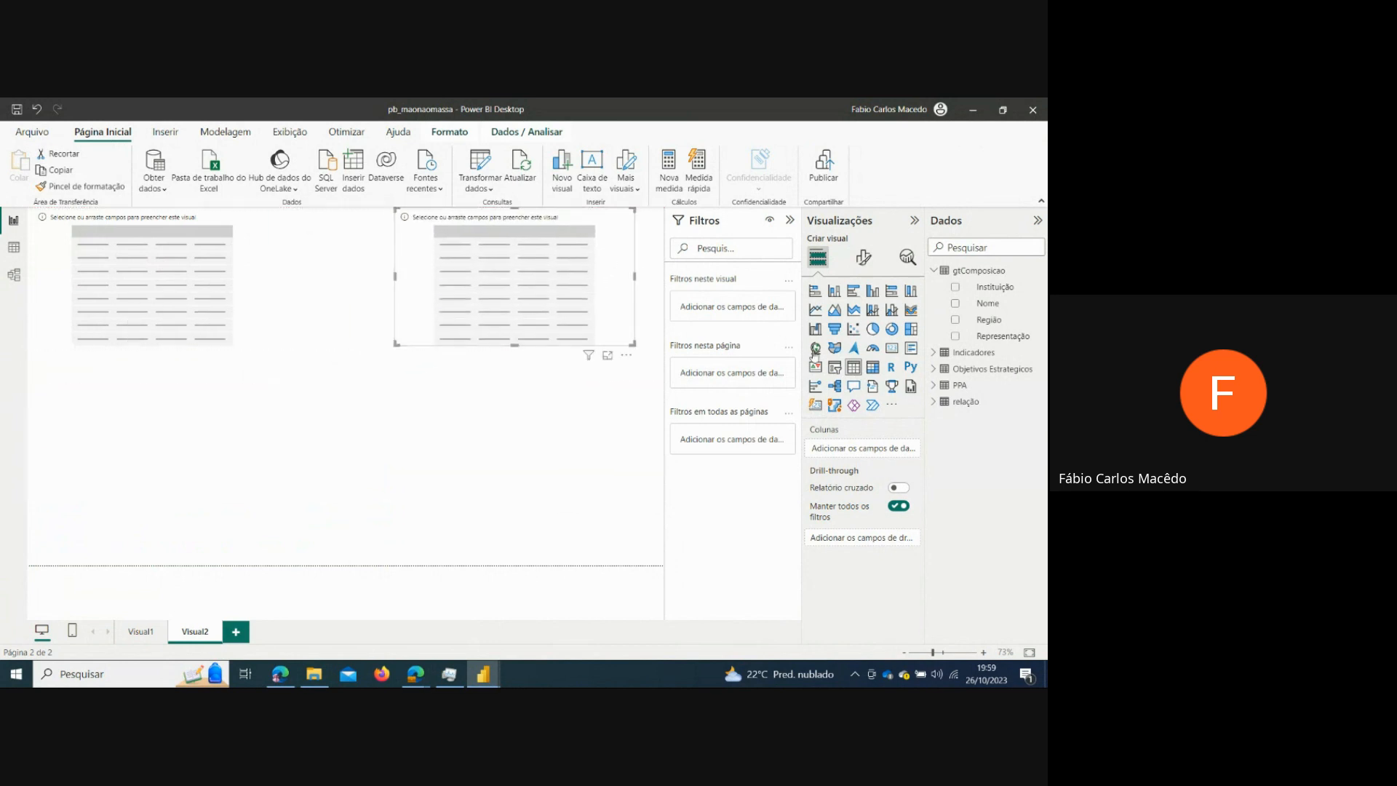
click(854, 367)
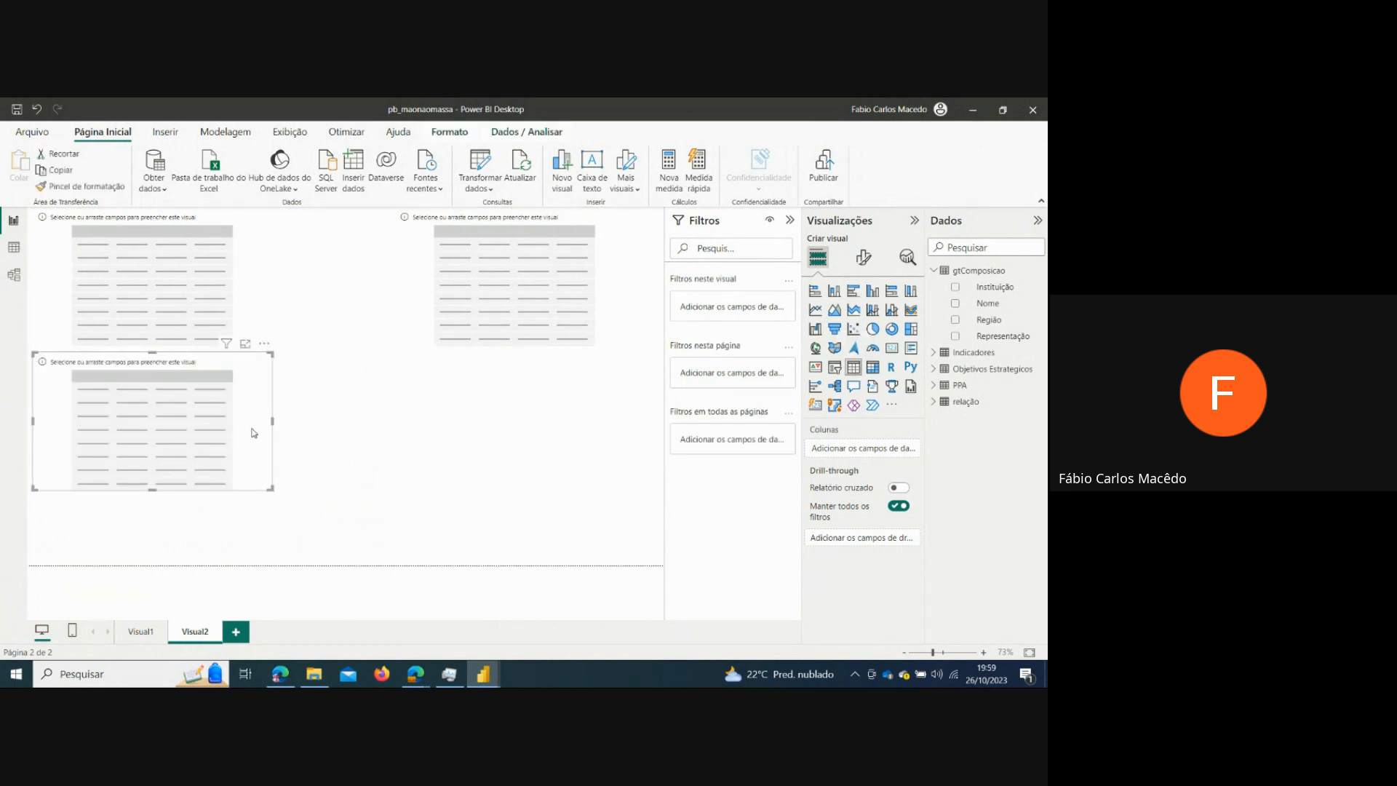
drag(280, 425, 661, 440)
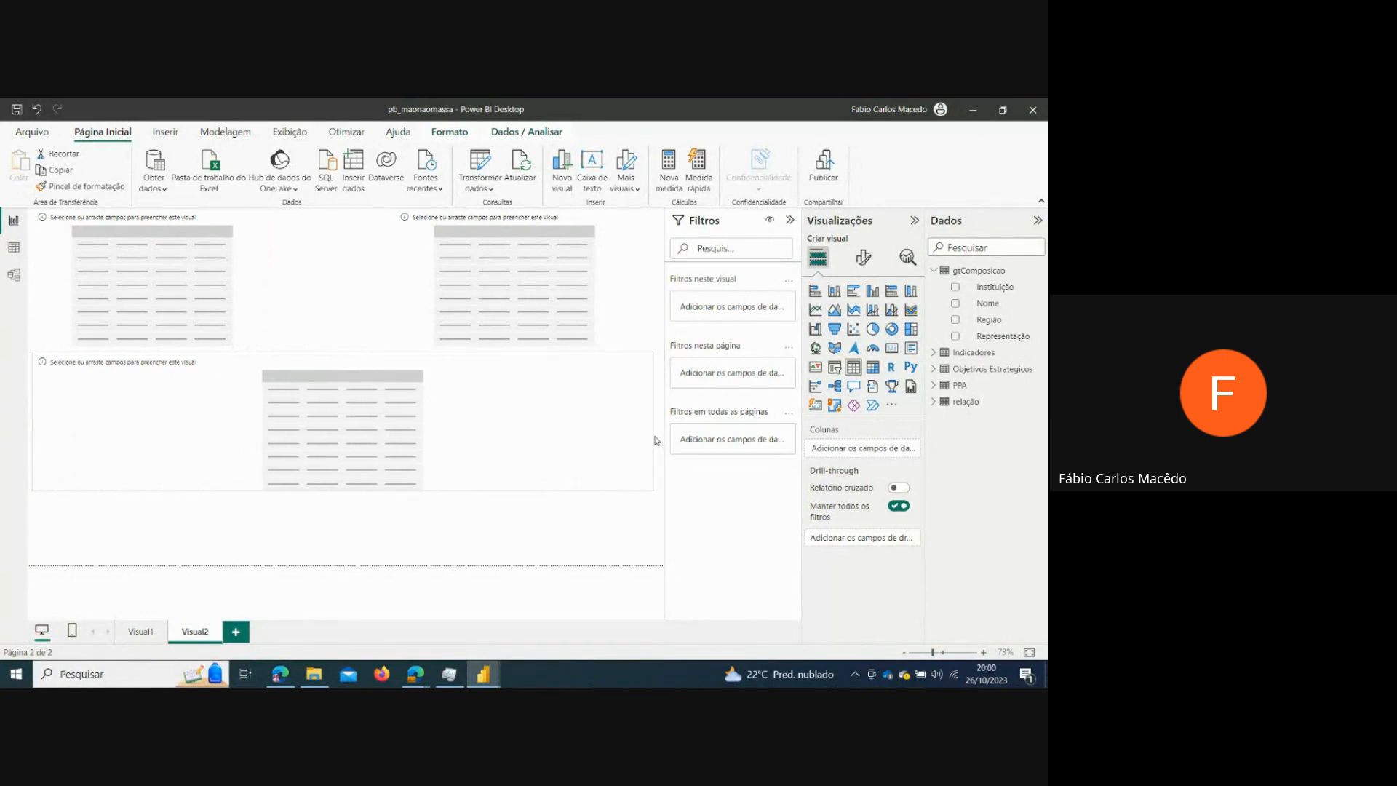
- Fill the upper-left table visual with the codigo and Objetivo PPA fields from the PPA table
click(228, 251)
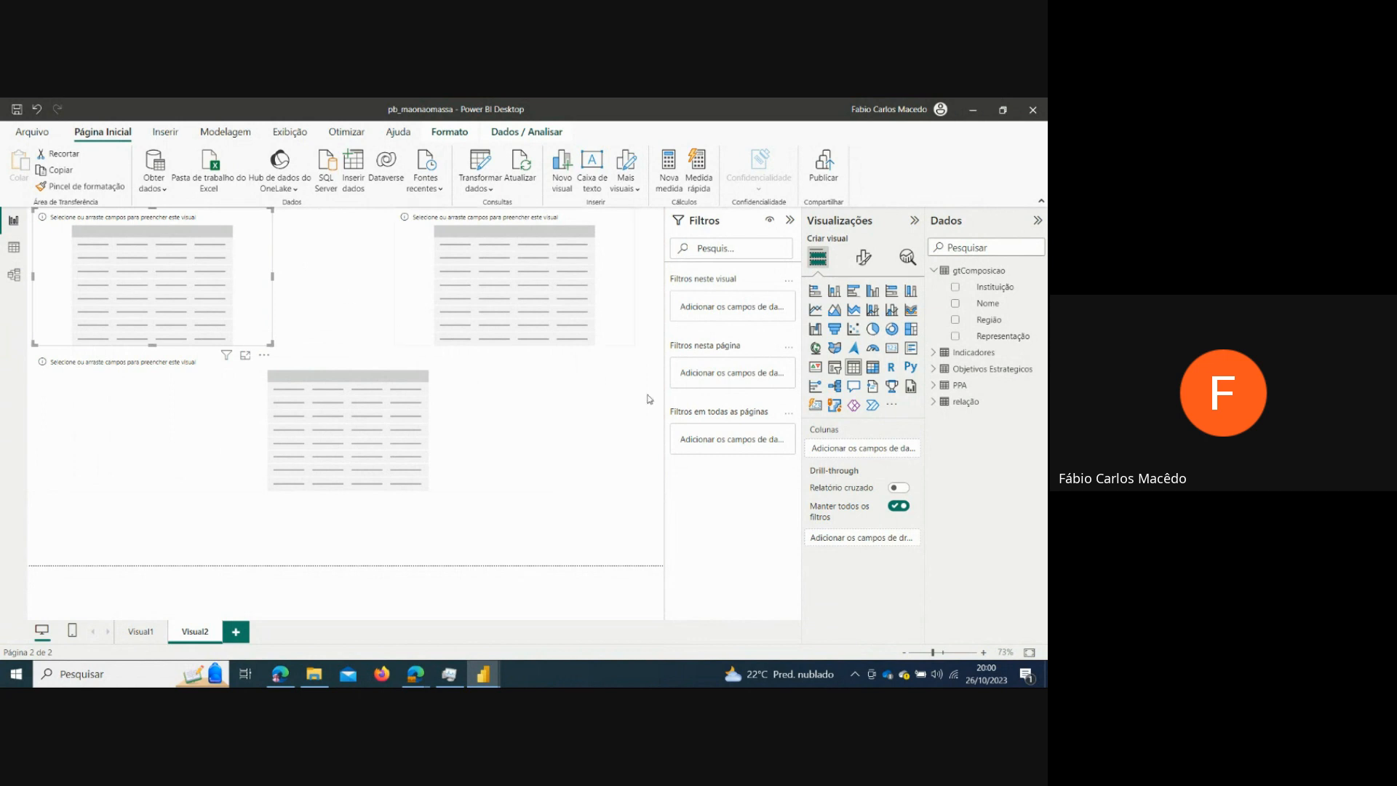
click(961, 386)
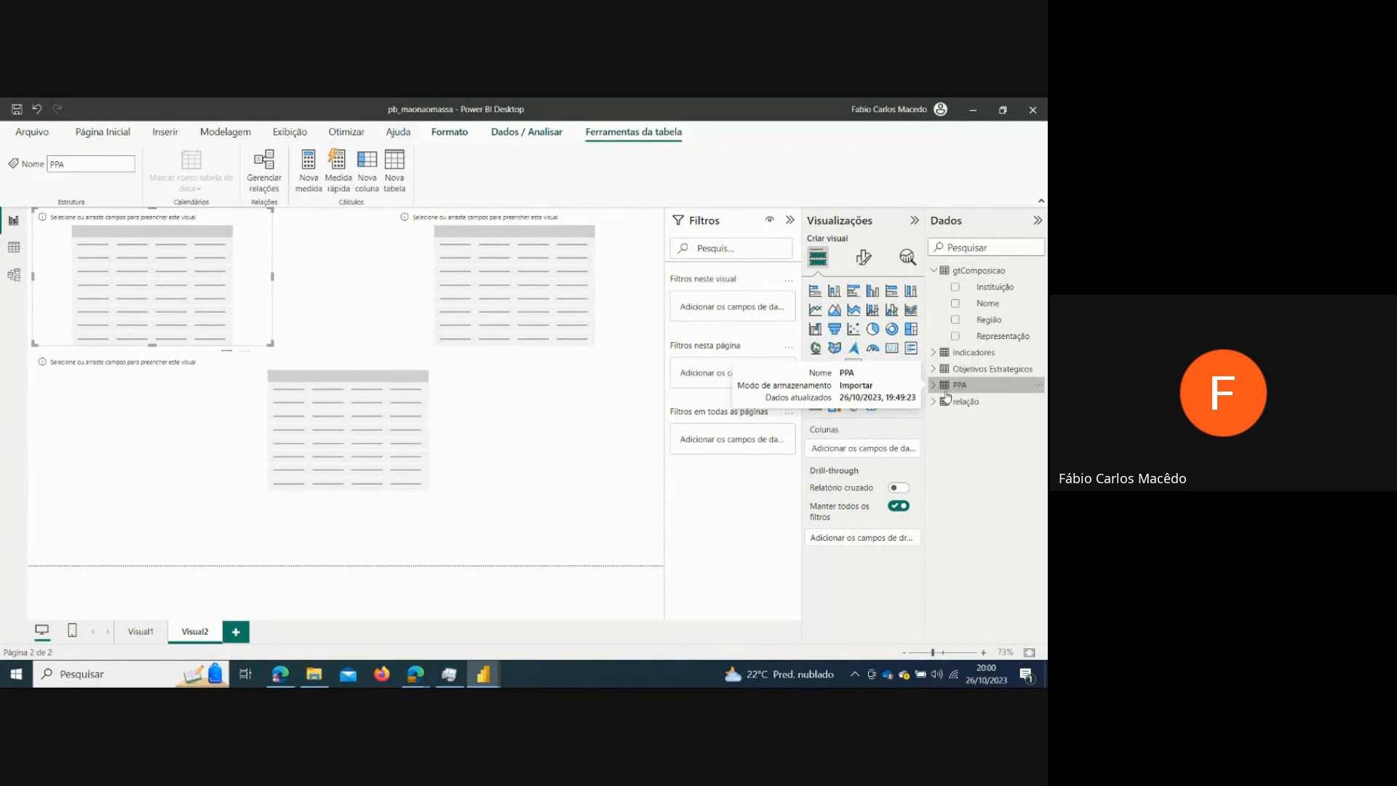
click(933, 384)
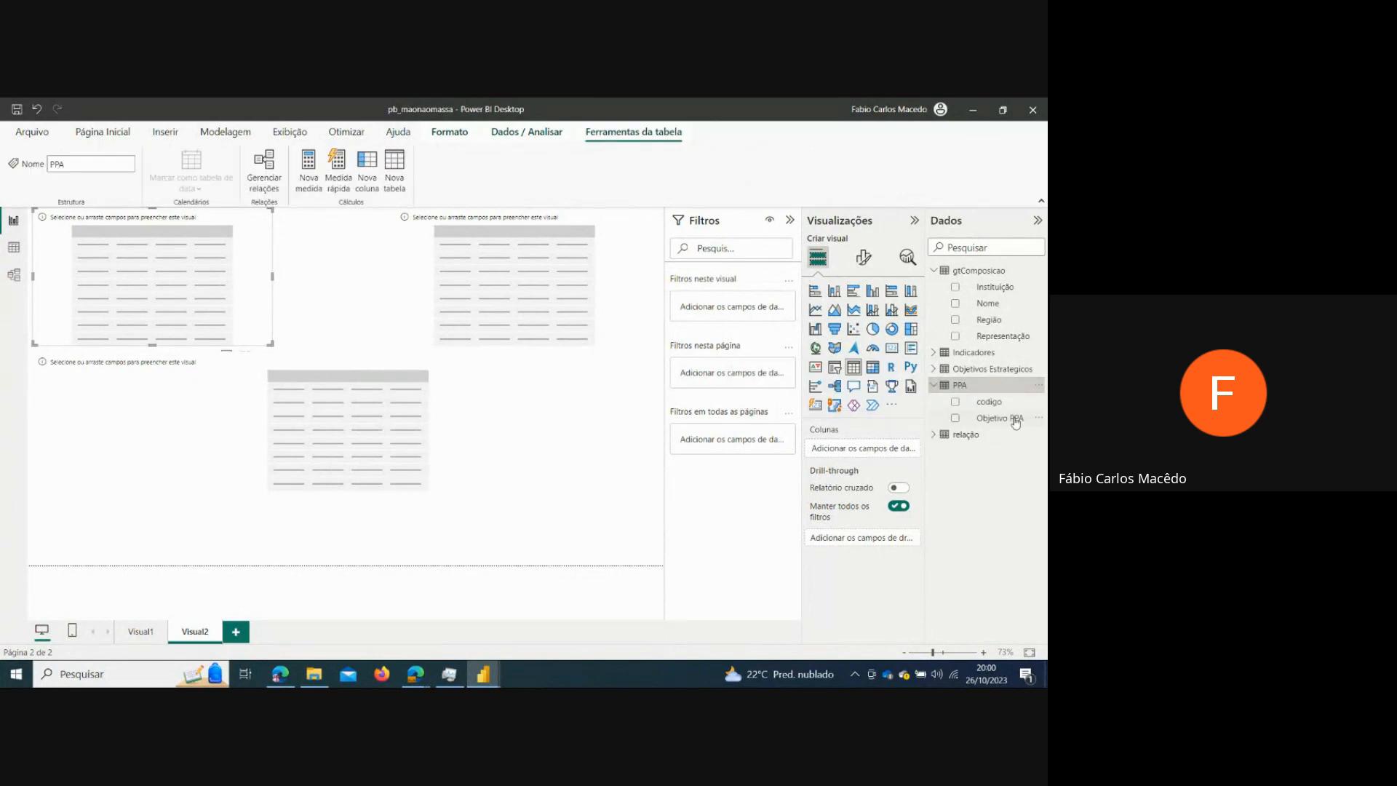
click(956, 402)
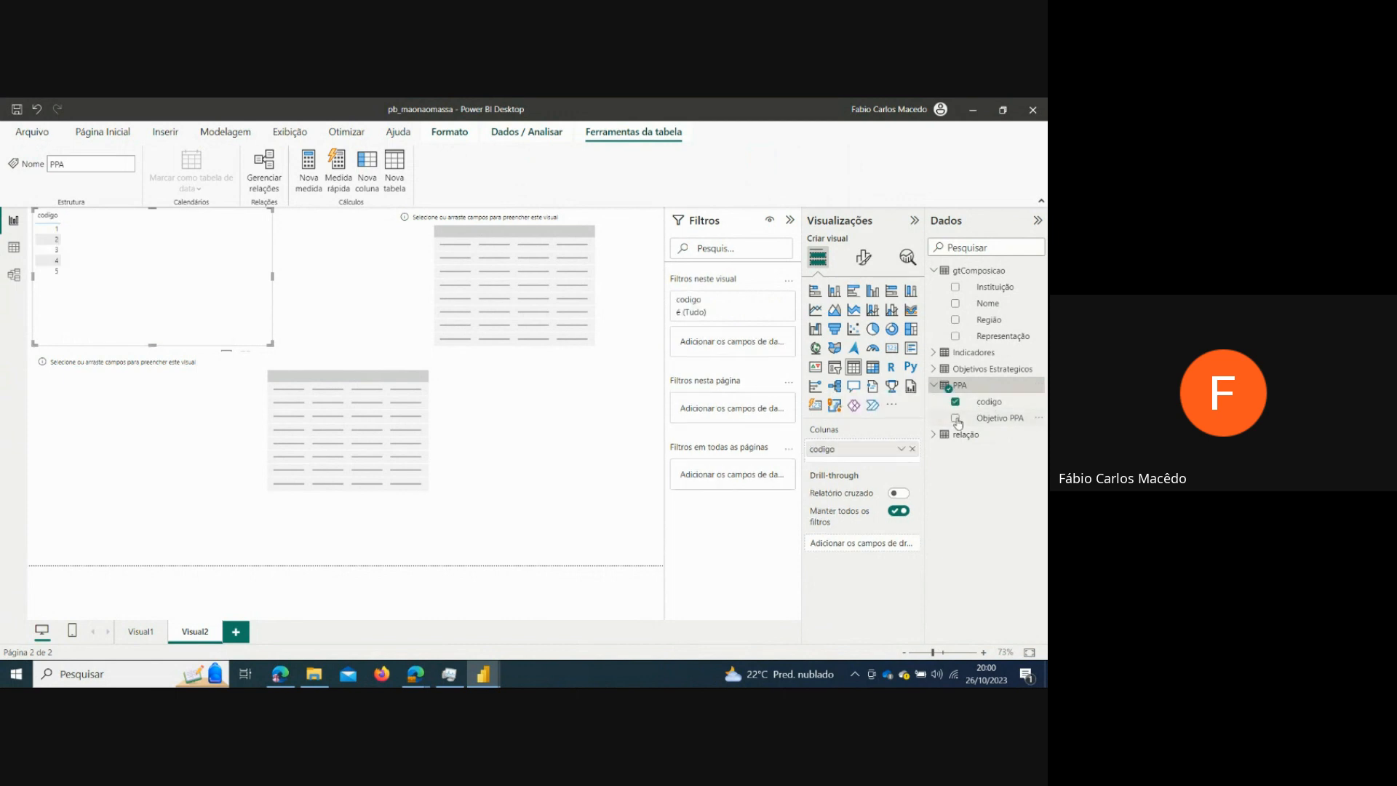
click(956, 419)
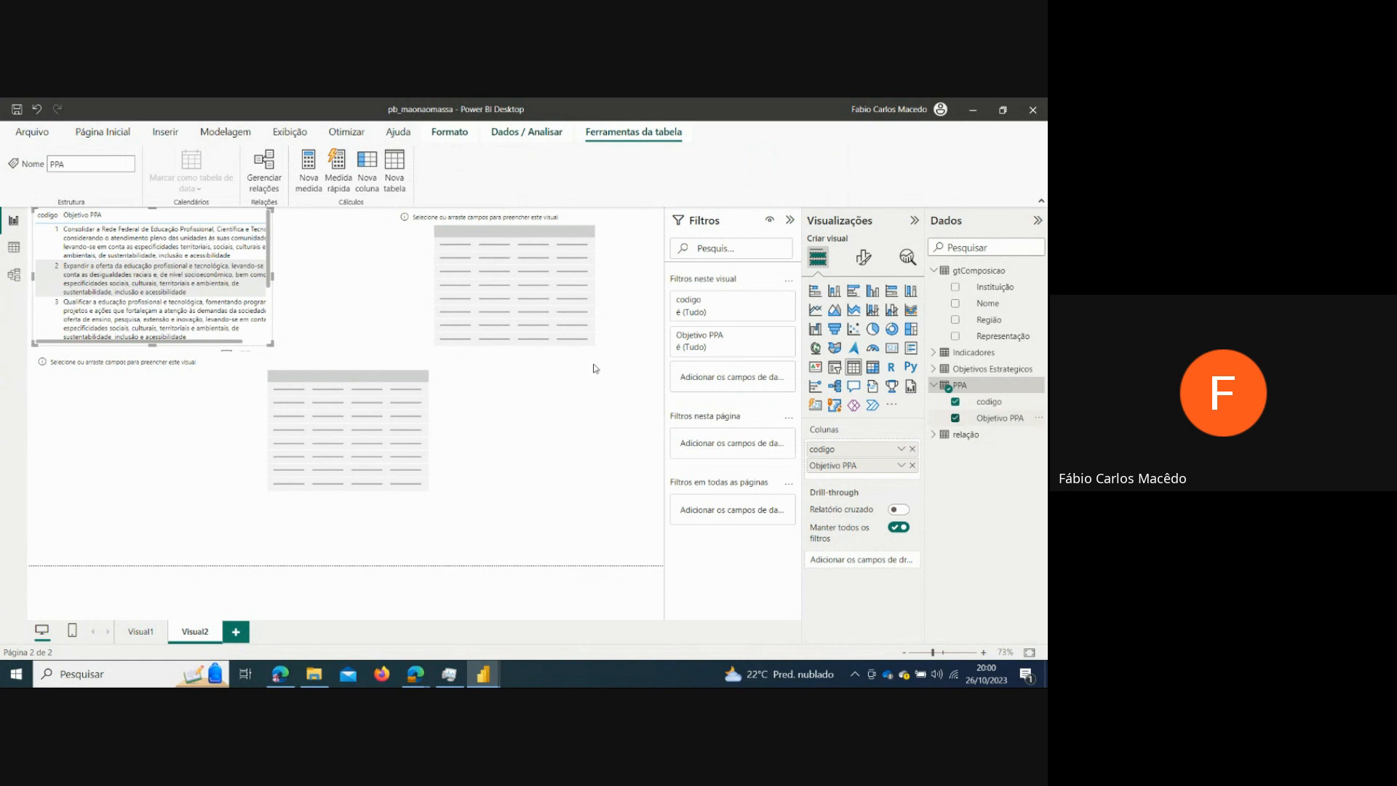
- Widen the PPA table visual to the right and extend the empty table beside it leftward to narrow the gap
click(276, 280)
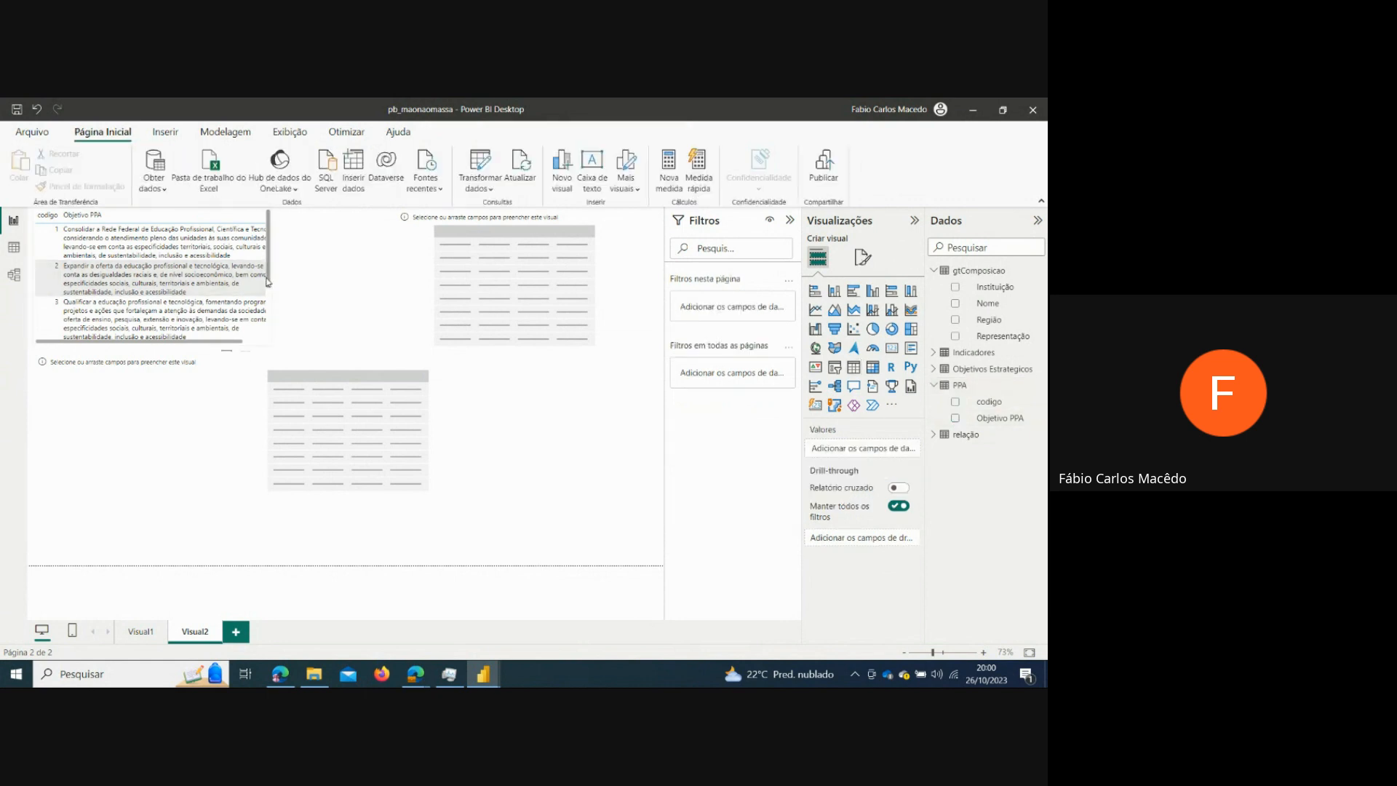
click(275, 287)
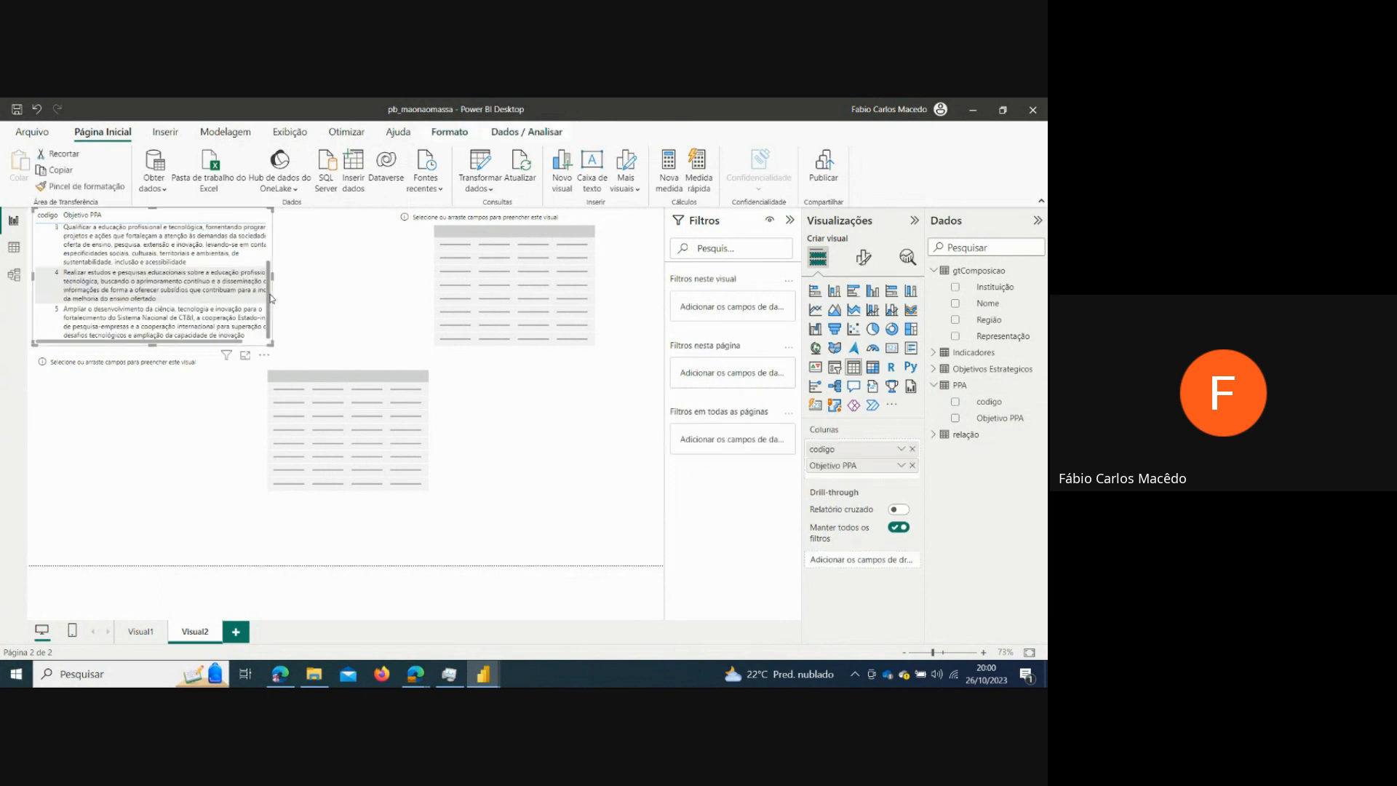
drag(273, 276, 358, 290)
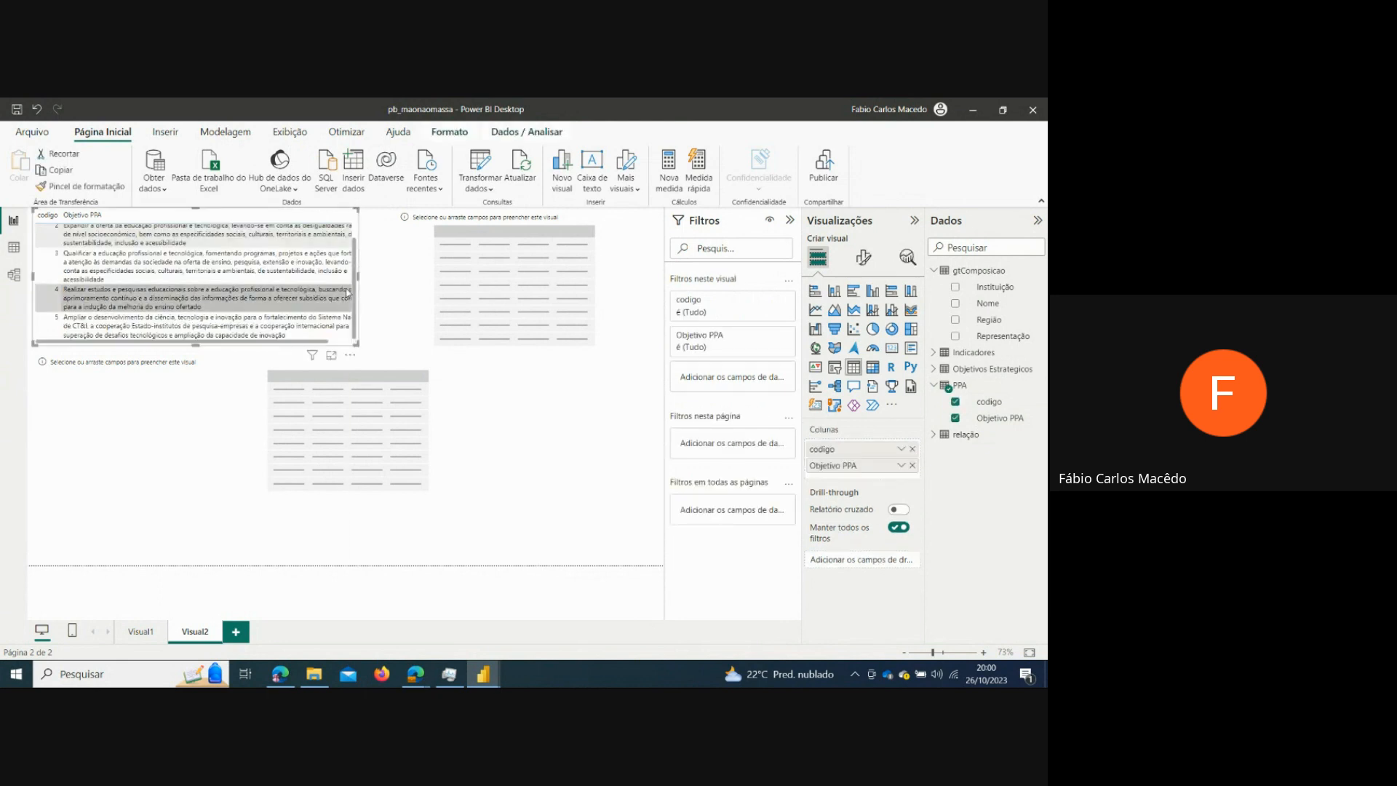
click(420, 275)
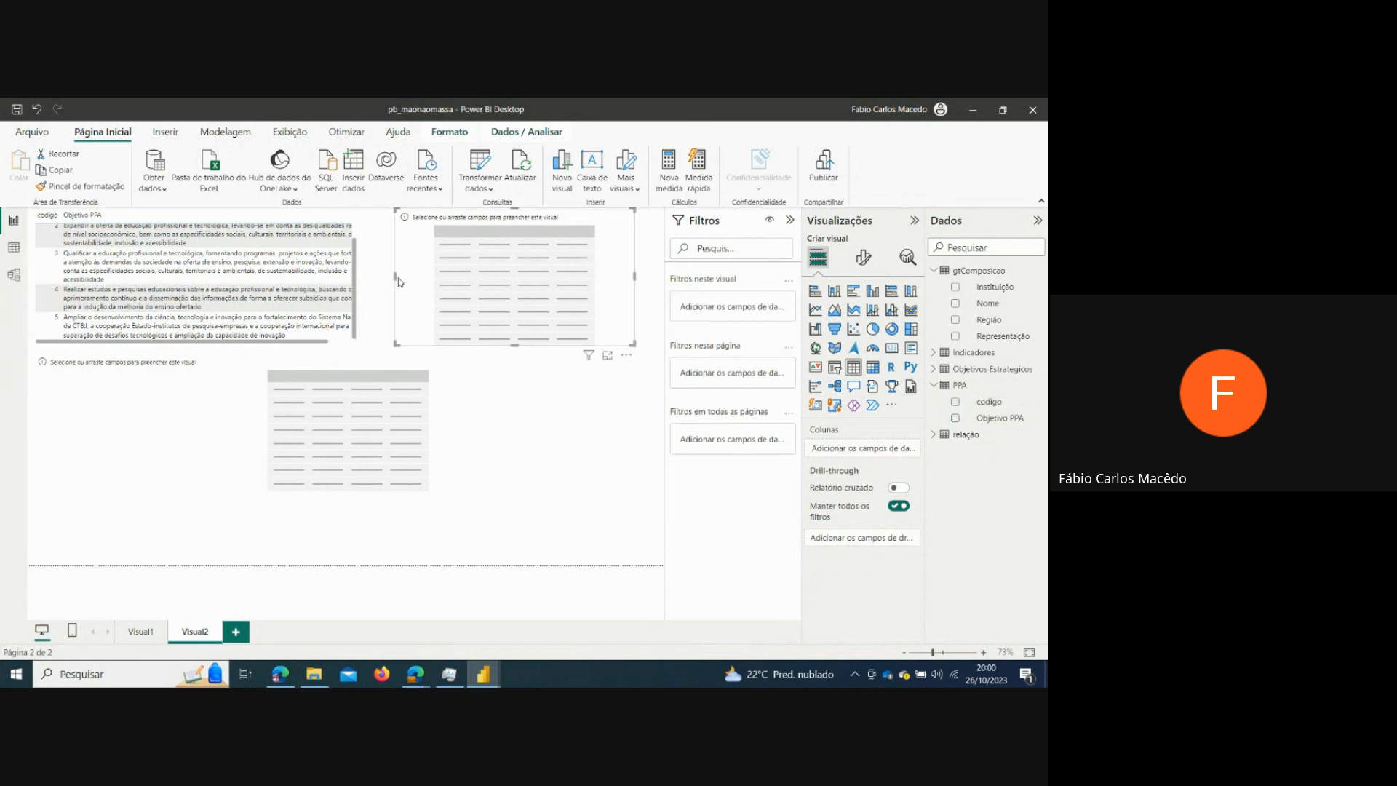
drag(393, 276, 368, 277)
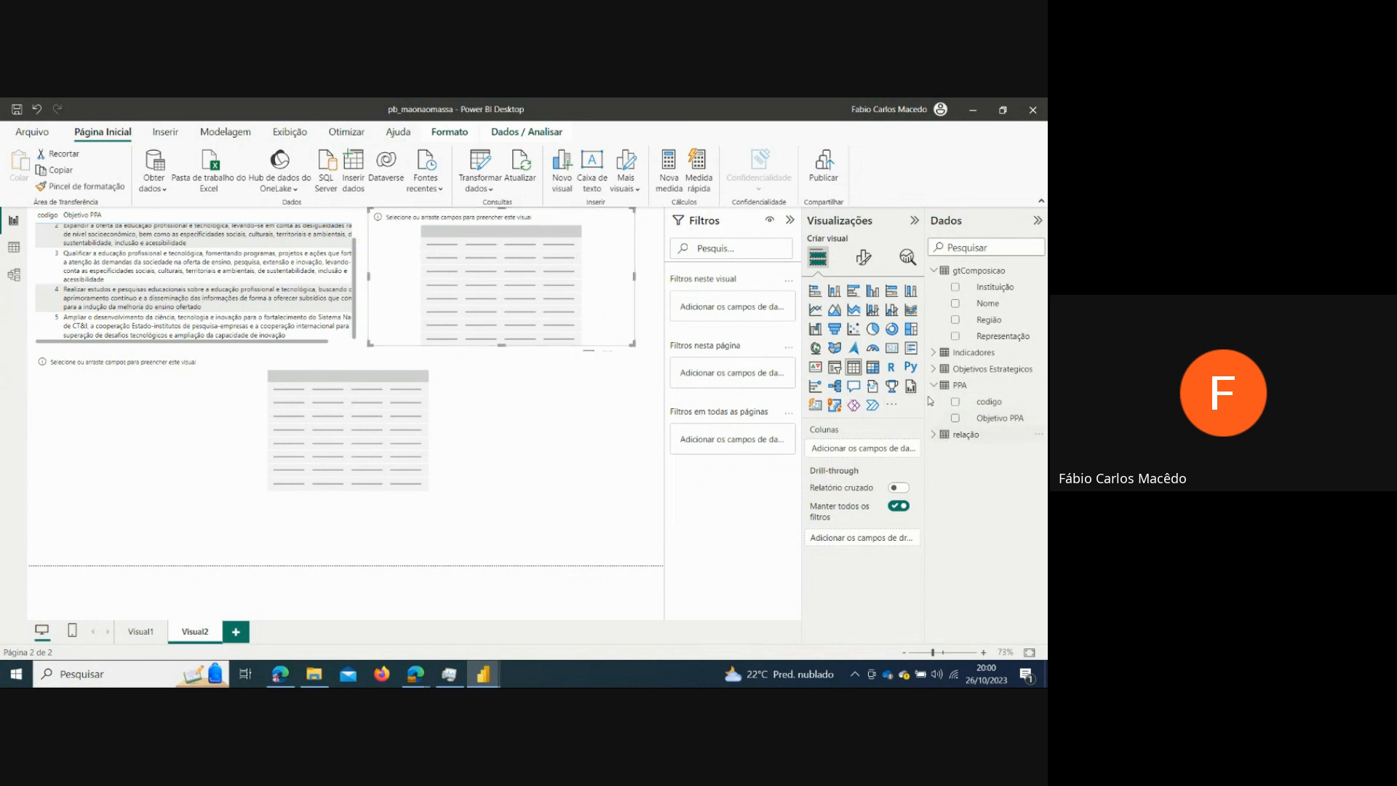
- Fill the upper-right table visual with the codigo and Objetivo Estrategico fields from Objetivos Estrategicos
click(934, 369)
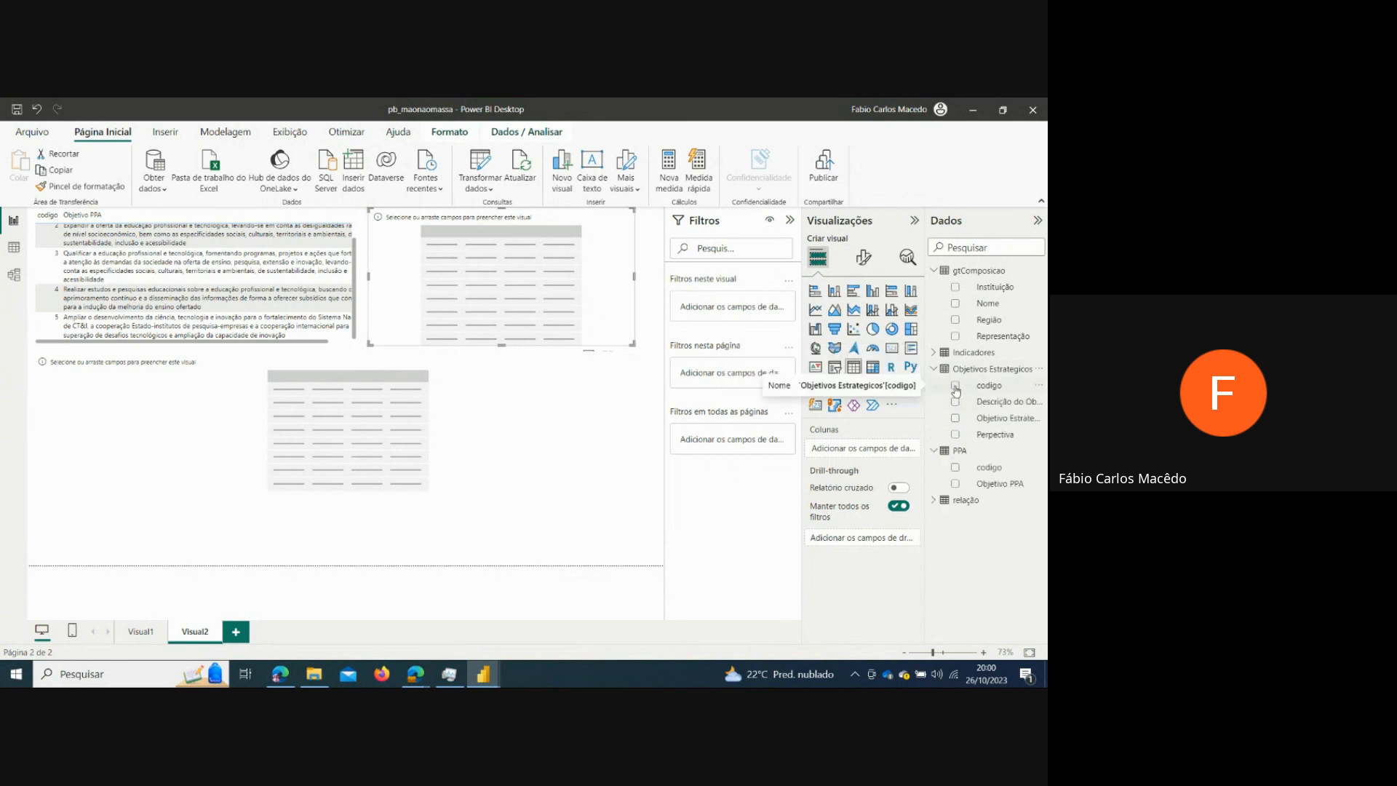
click(956, 389)
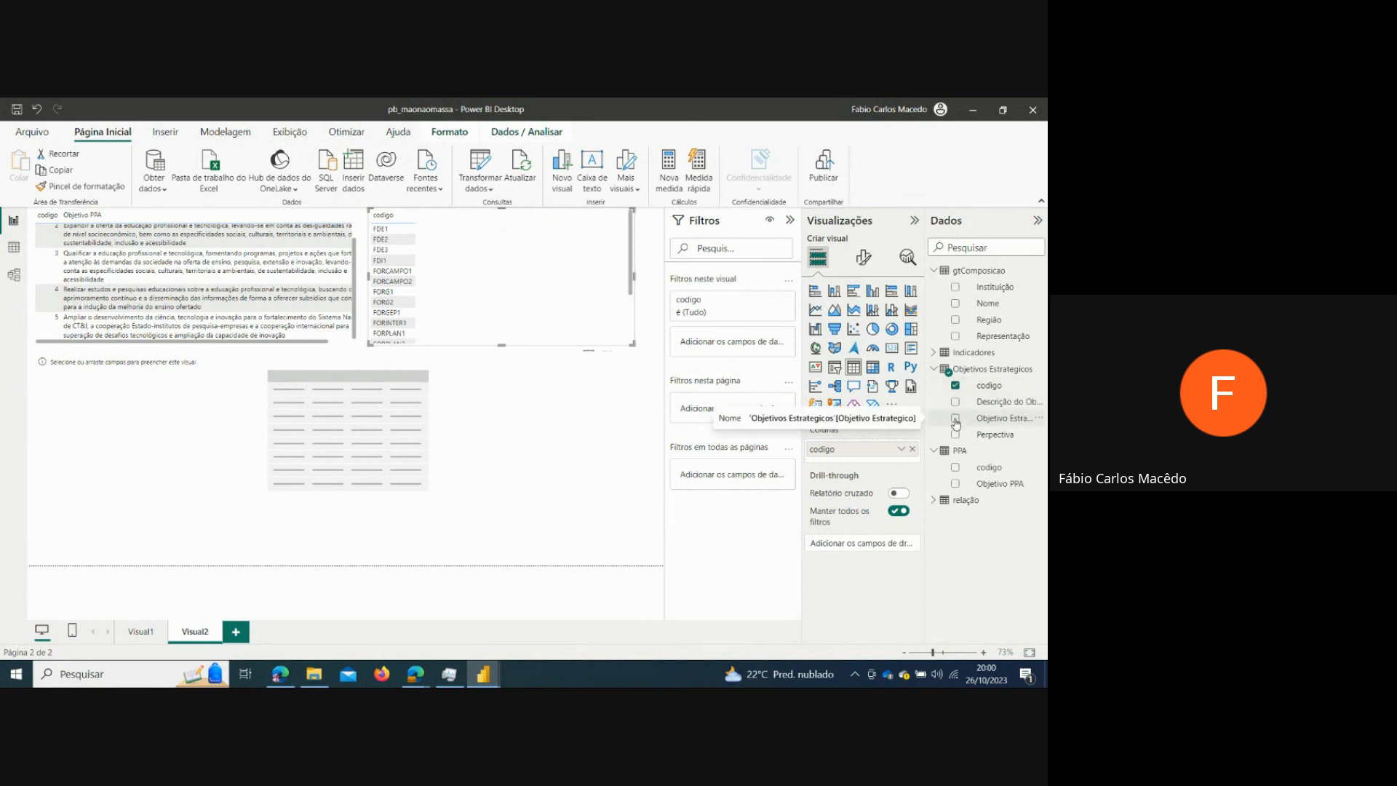
click(955, 417)
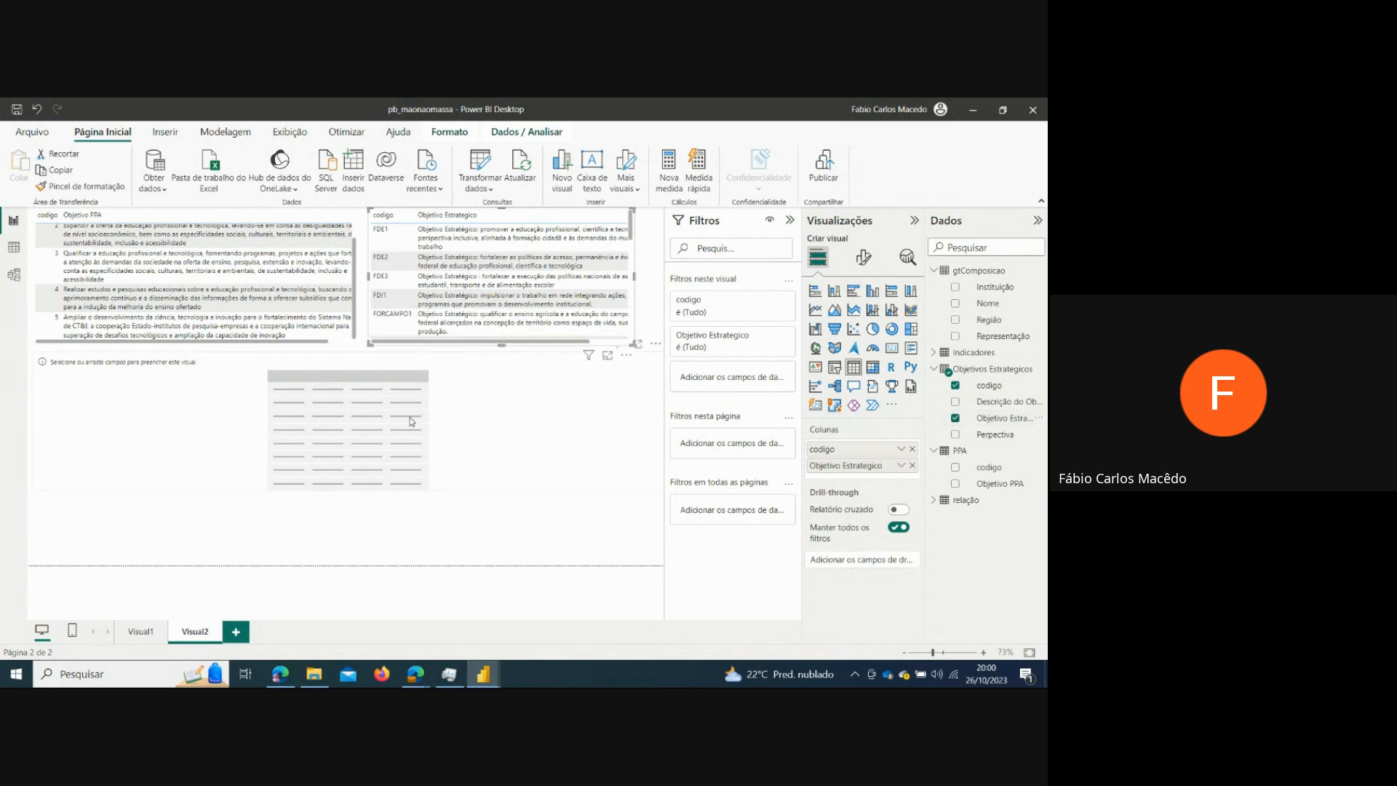
- Move the wide empty table lower on the page and shift the Objetivo Estrategico table down and slightly right above it
drag(365, 368, 363, 414)
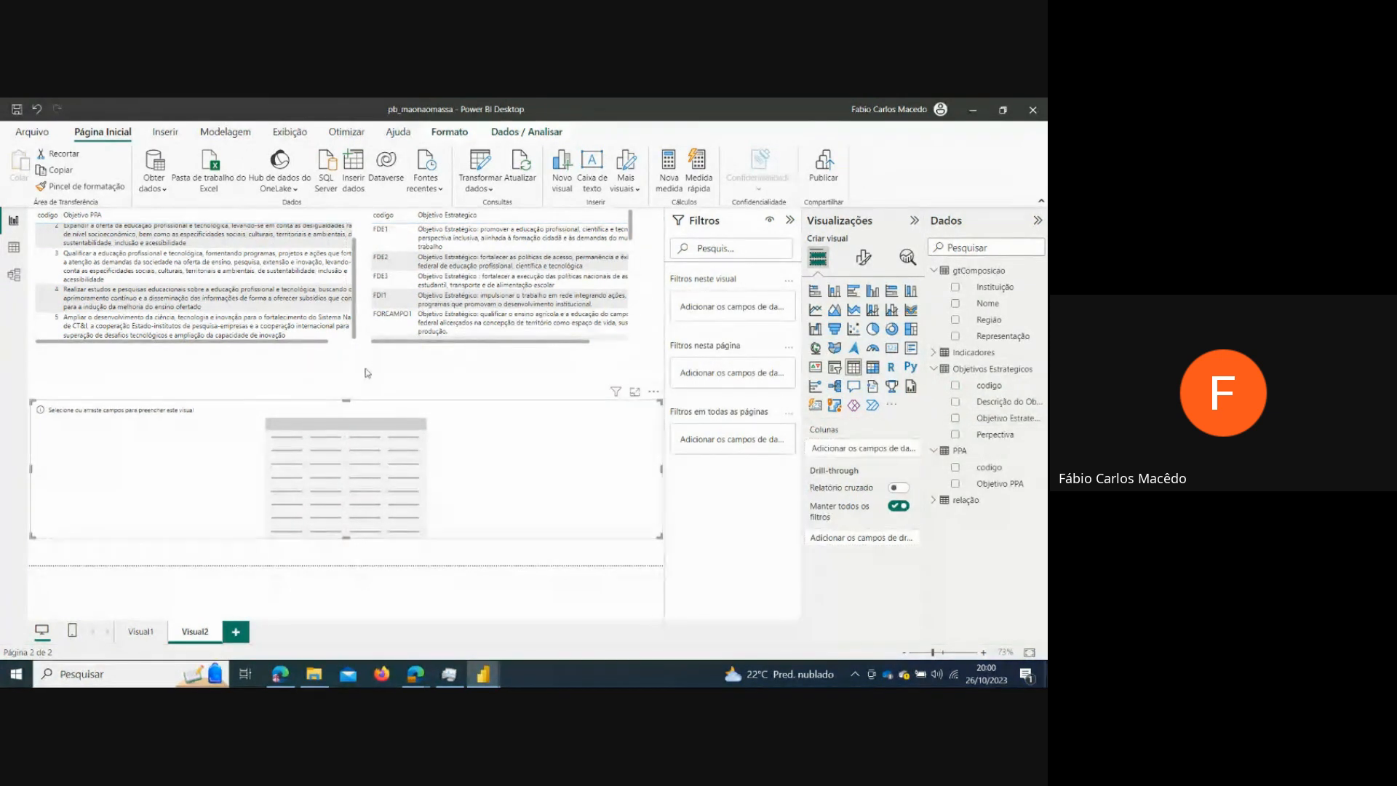
click(365, 375)
scroll(572, 308, down, 5)
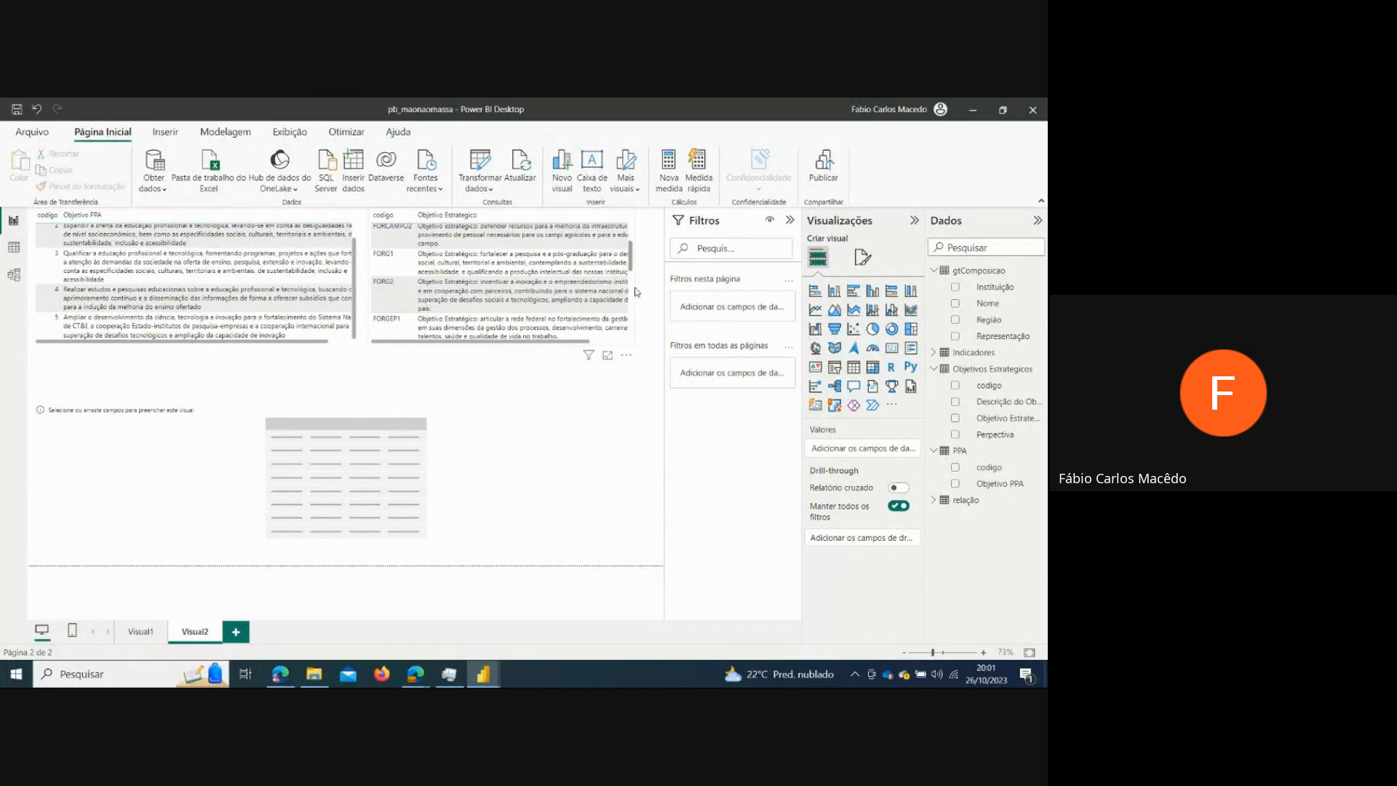
click(635, 291)
scroll(635, 293, down, 3)
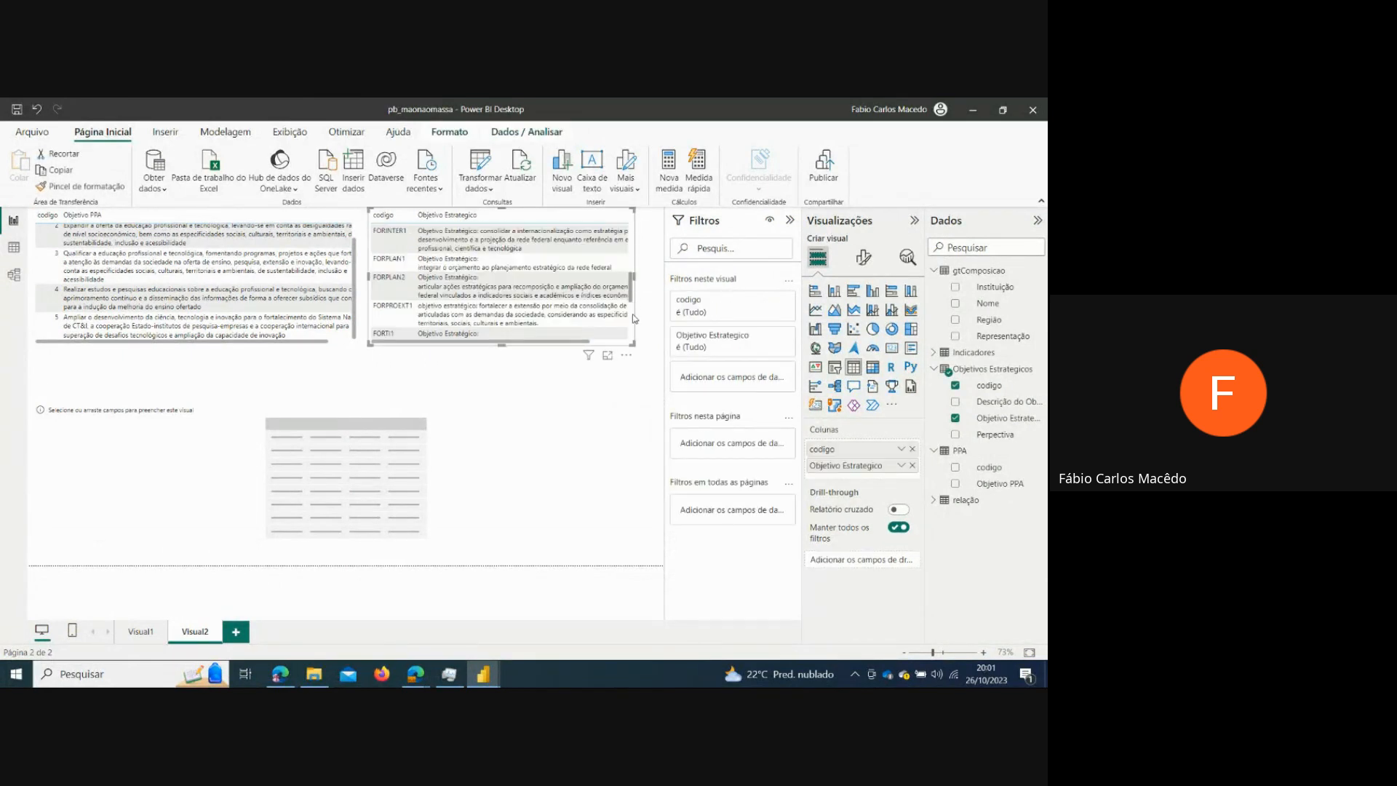
drag(635, 311, 654, 352)
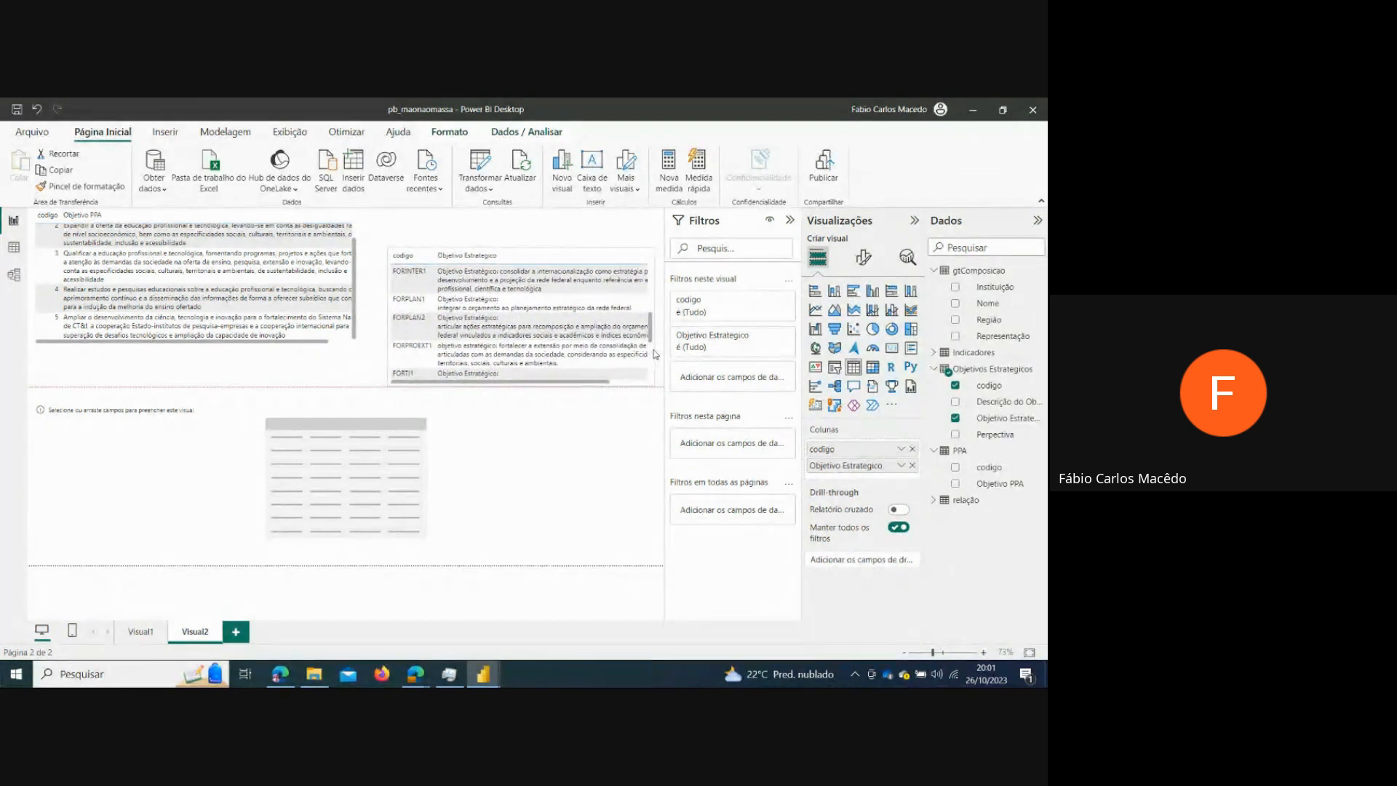
- Move the PPA table visual down until it is level with the Objetivo Estrategico table
click(356, 255)
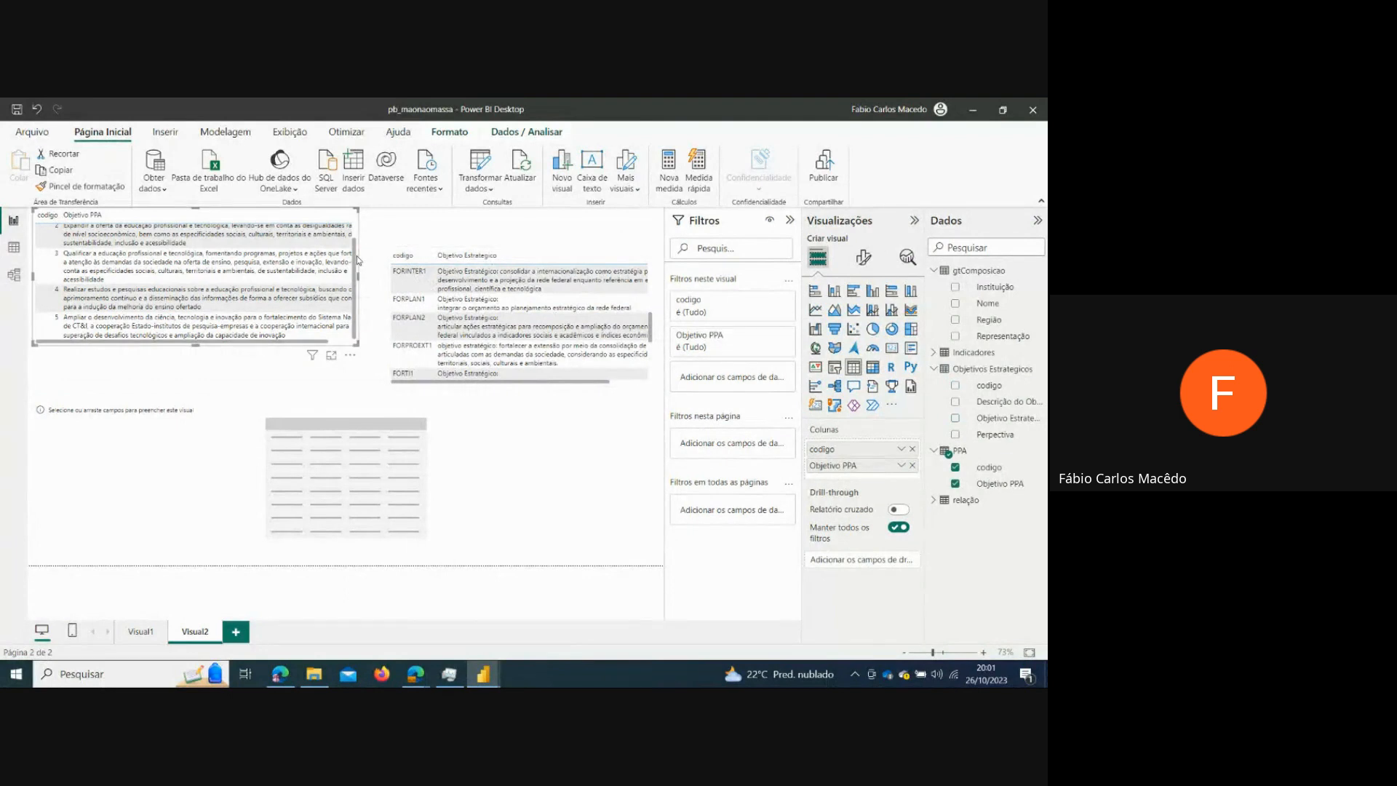
click(364, 276)
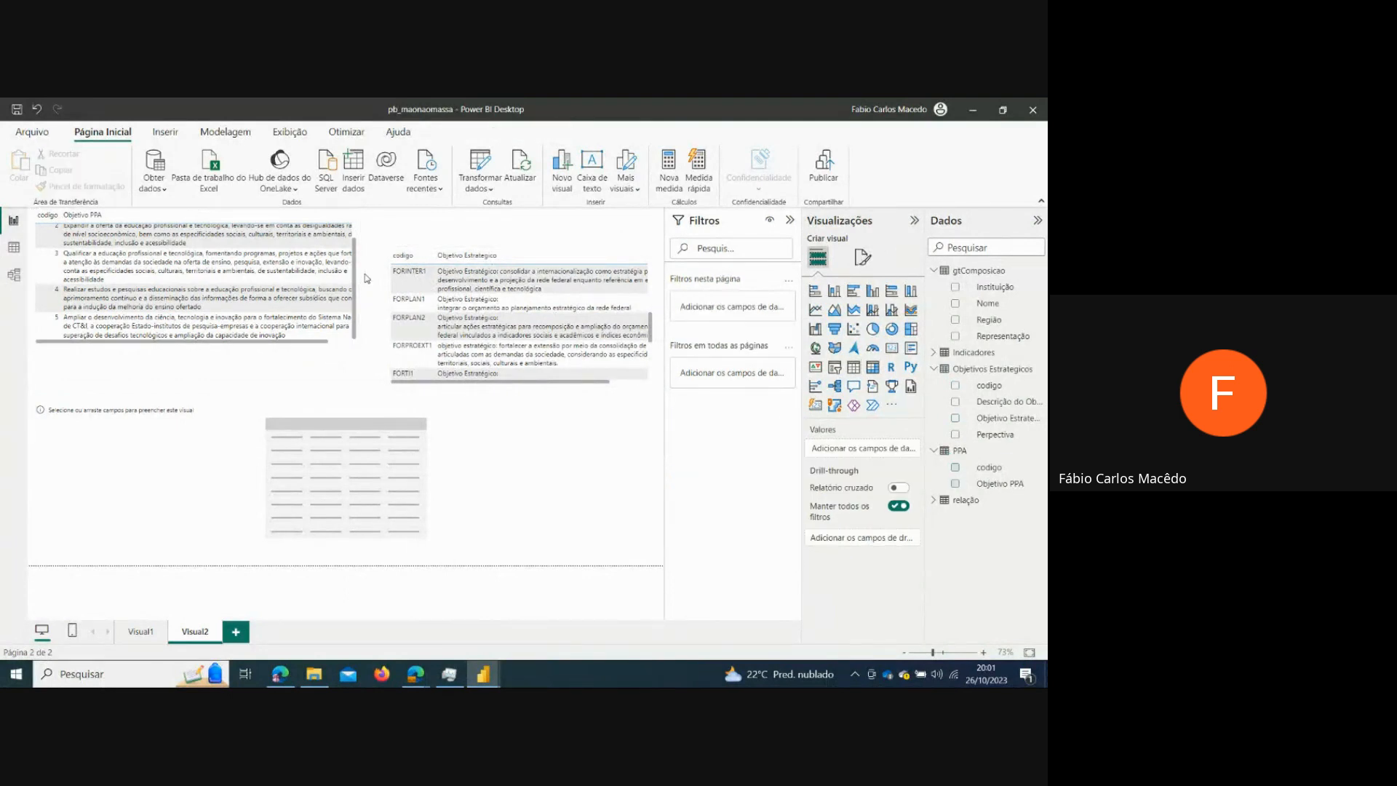
click(356, 239)
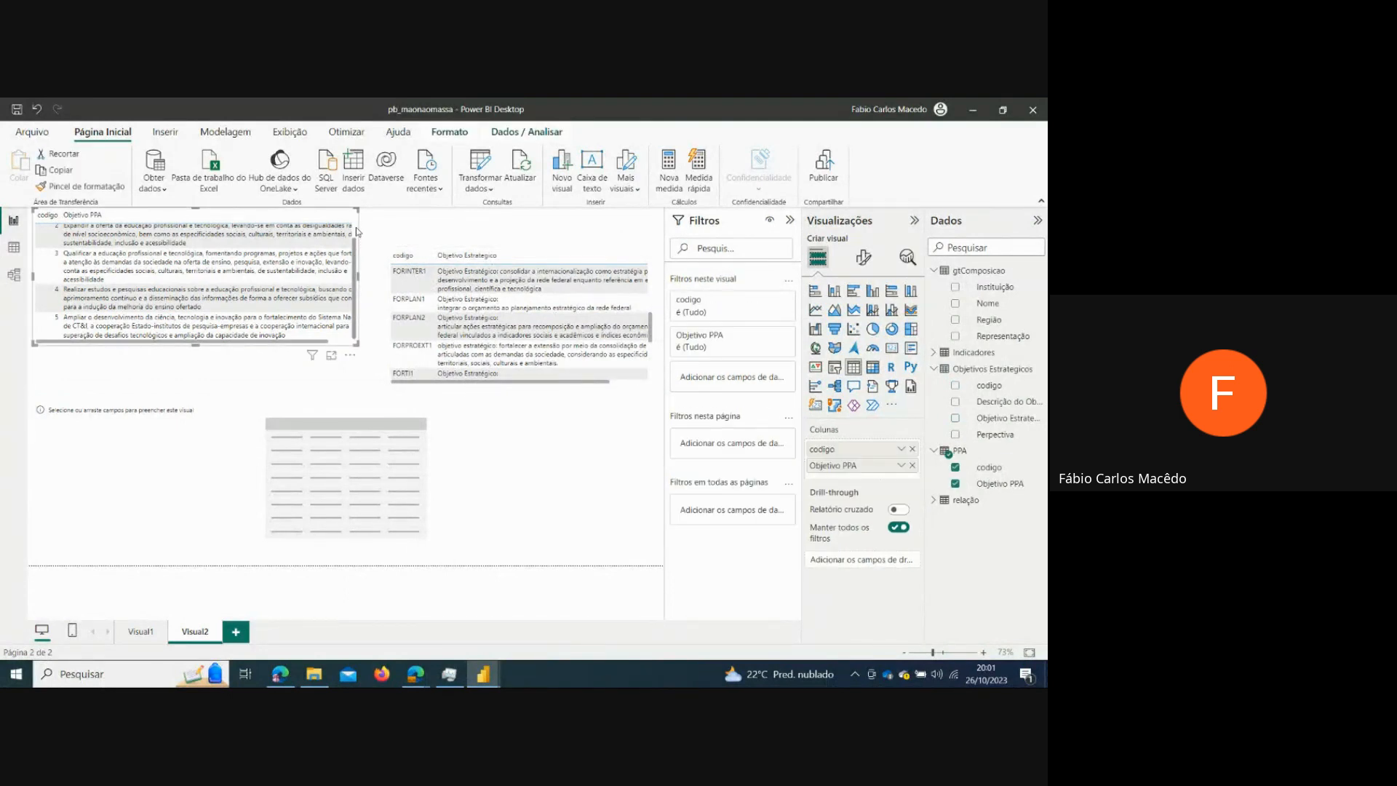
drag(357, 227, 359, 272)
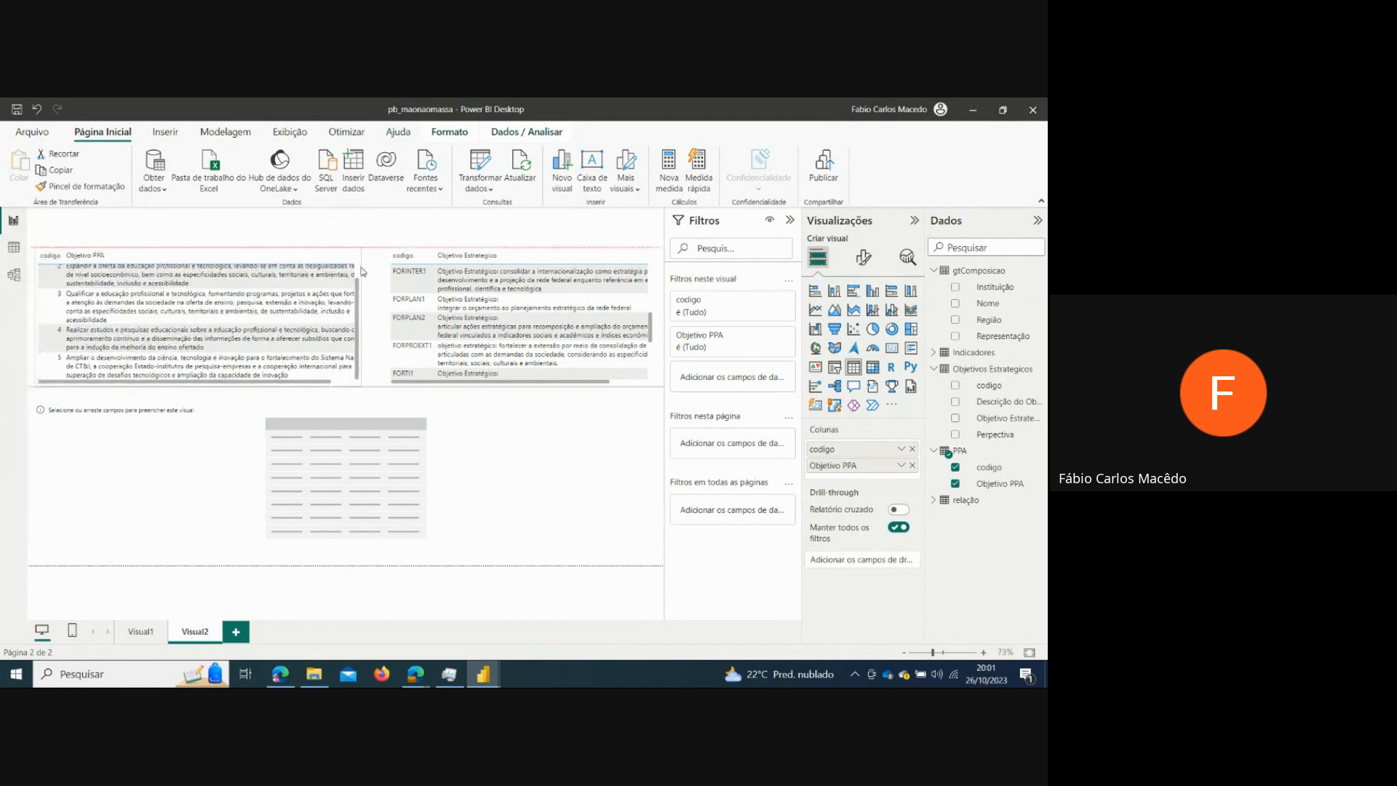
- Fill the wide lower table visual with the Código and indicador fields from the Indicadores table
click(473, 467)
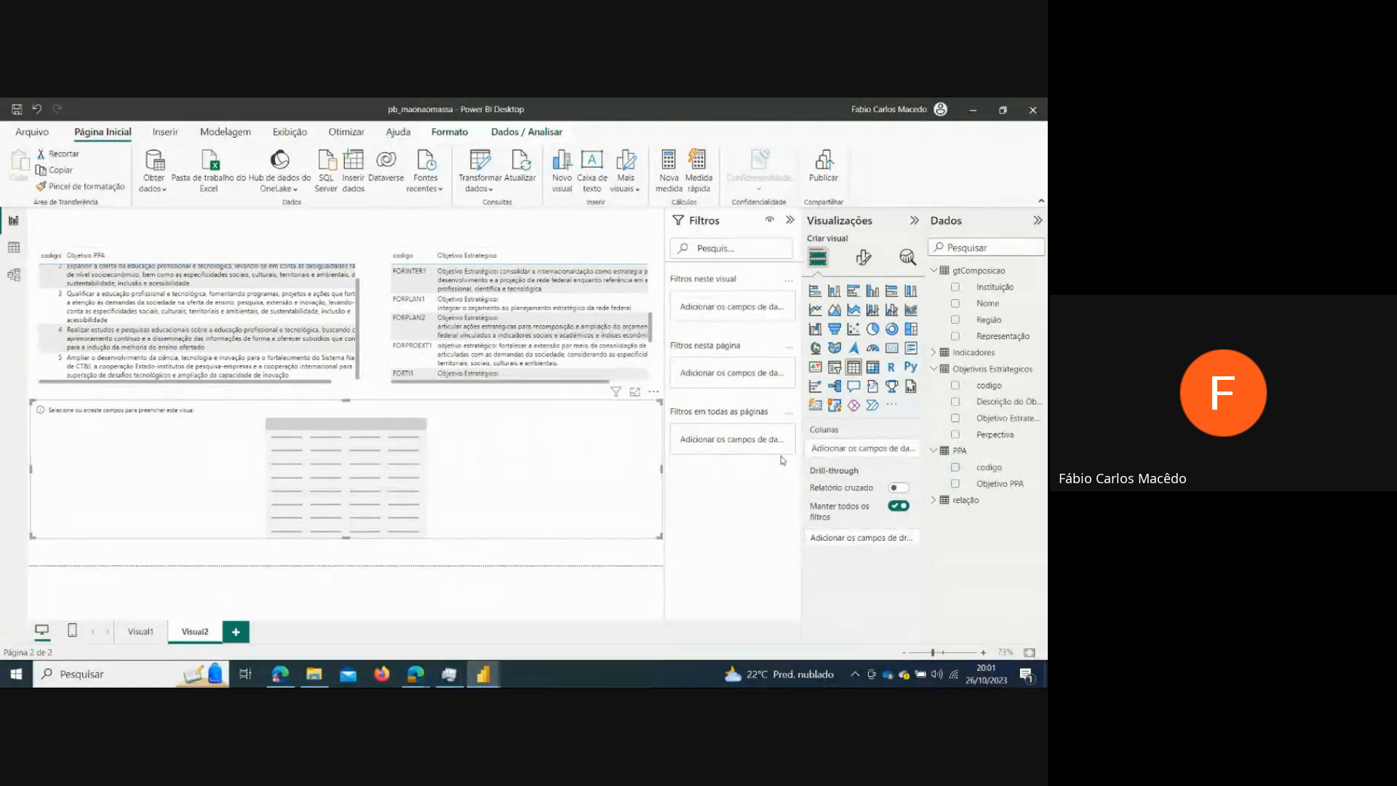
click(932, 353)
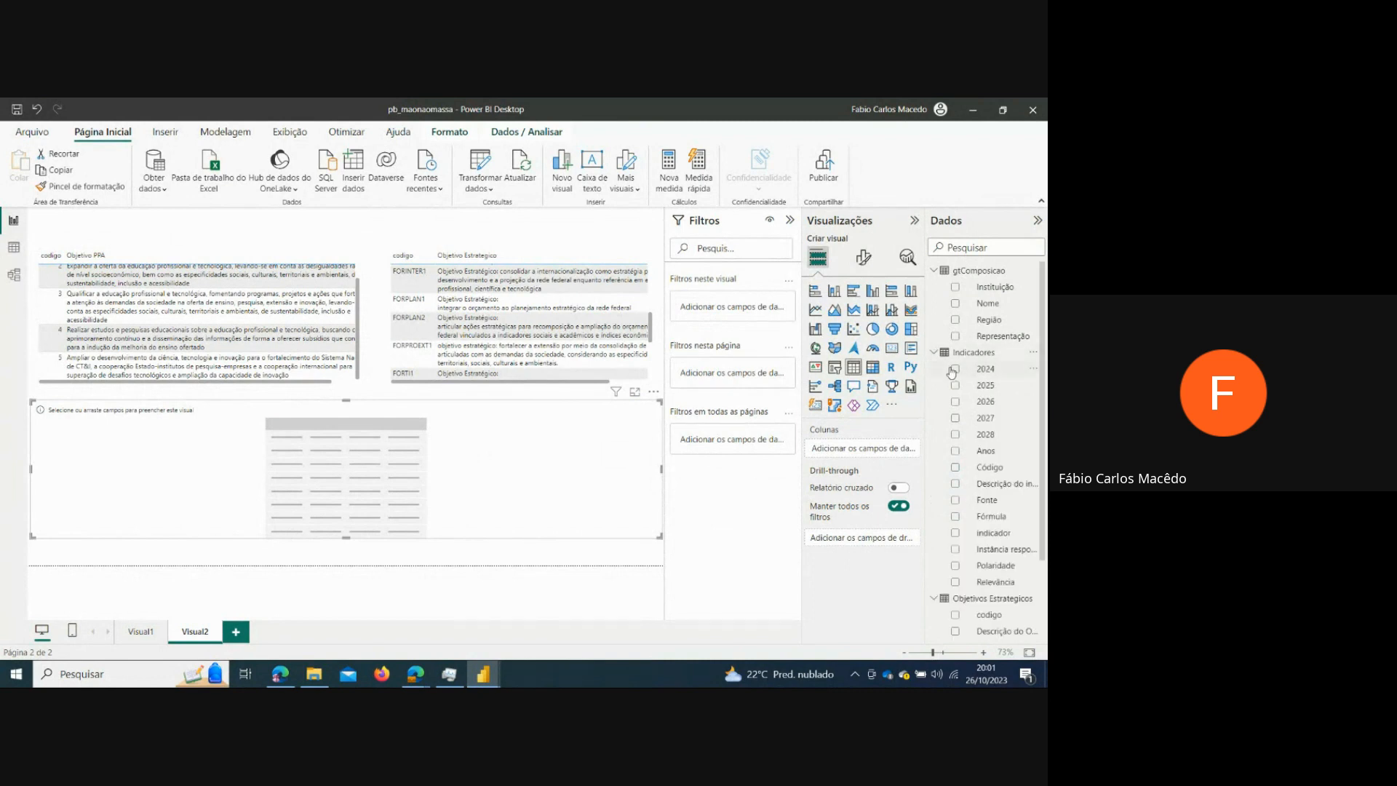
click(955, 468)
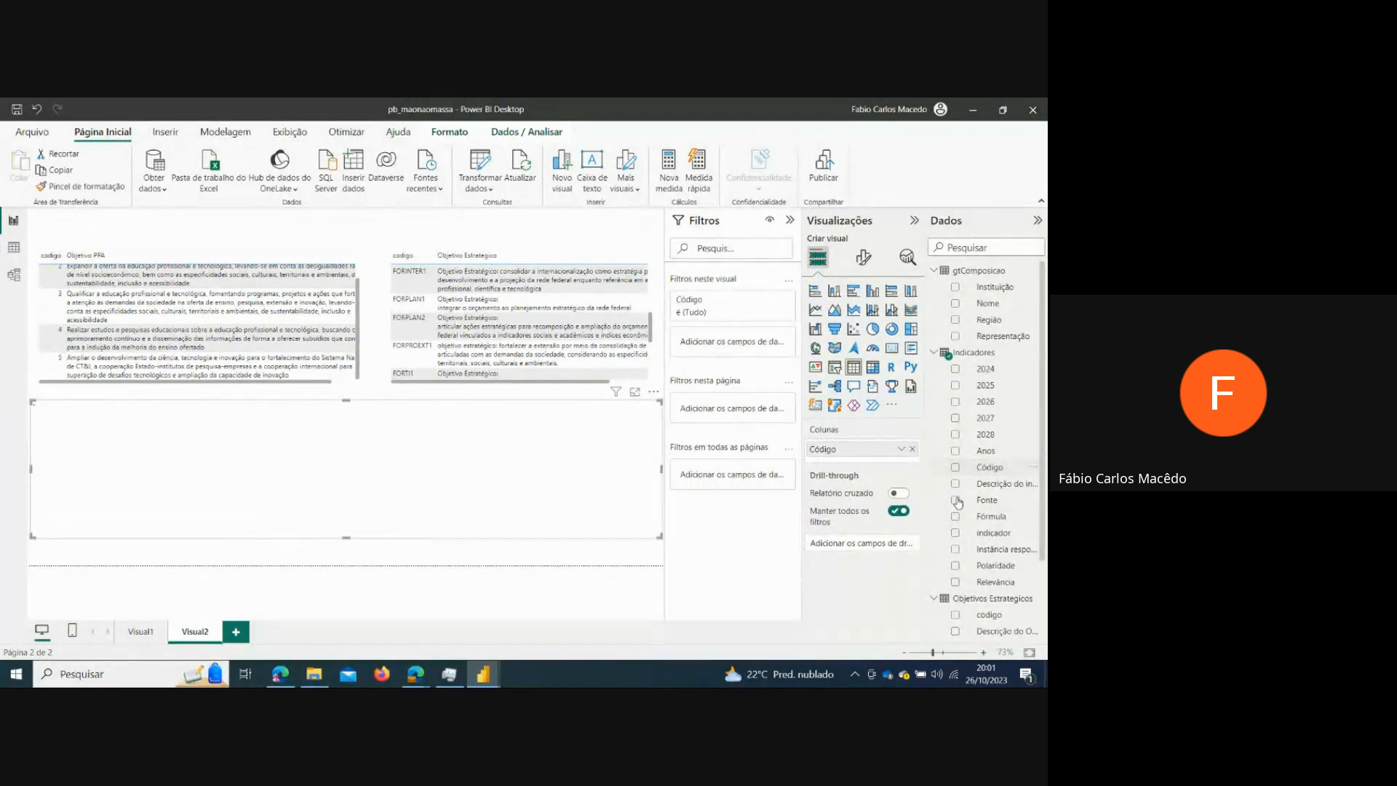
click(957, 534)
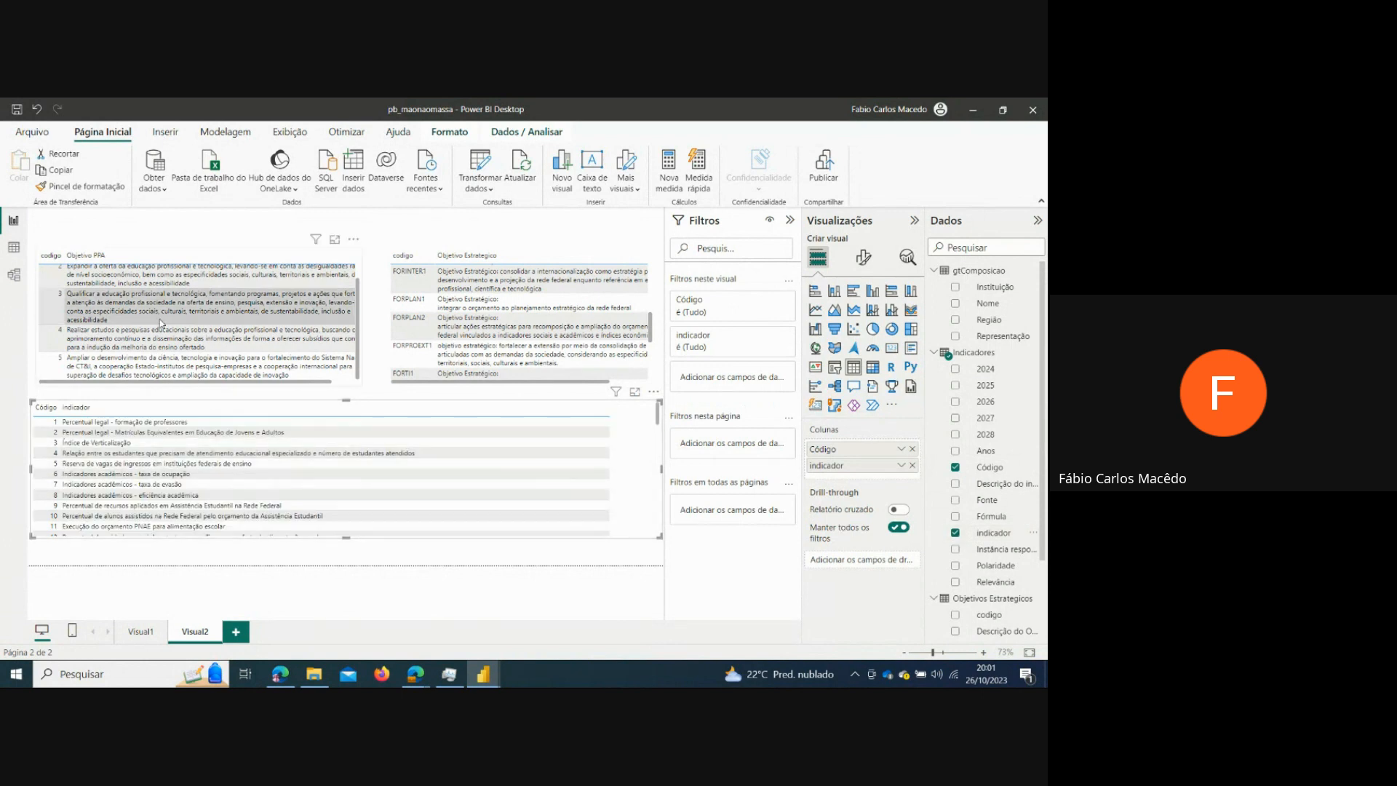
- Cross-filter the page by PPA objective 1 and examine the related strategic objectives and indicators
scroll(167, 320, up, 1)
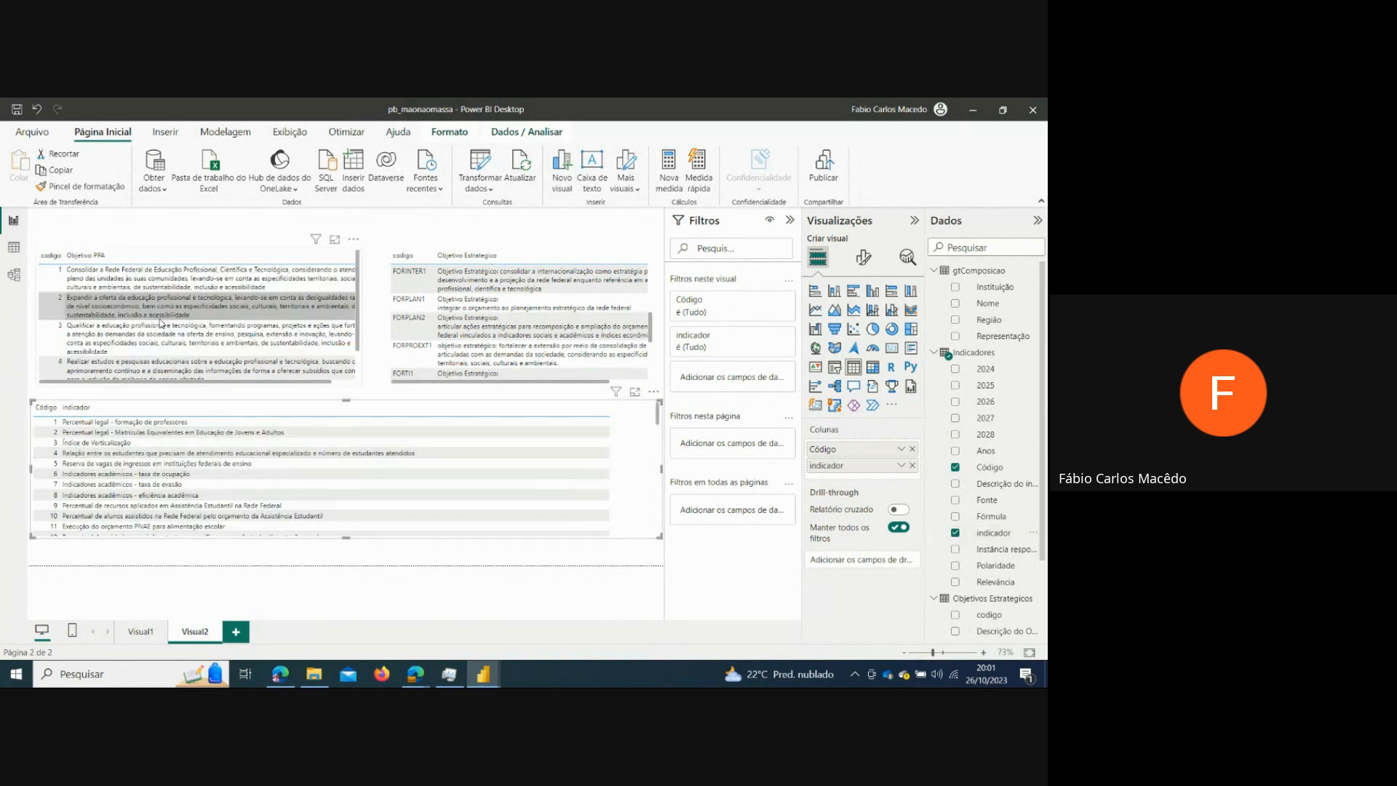
click(187, 277)
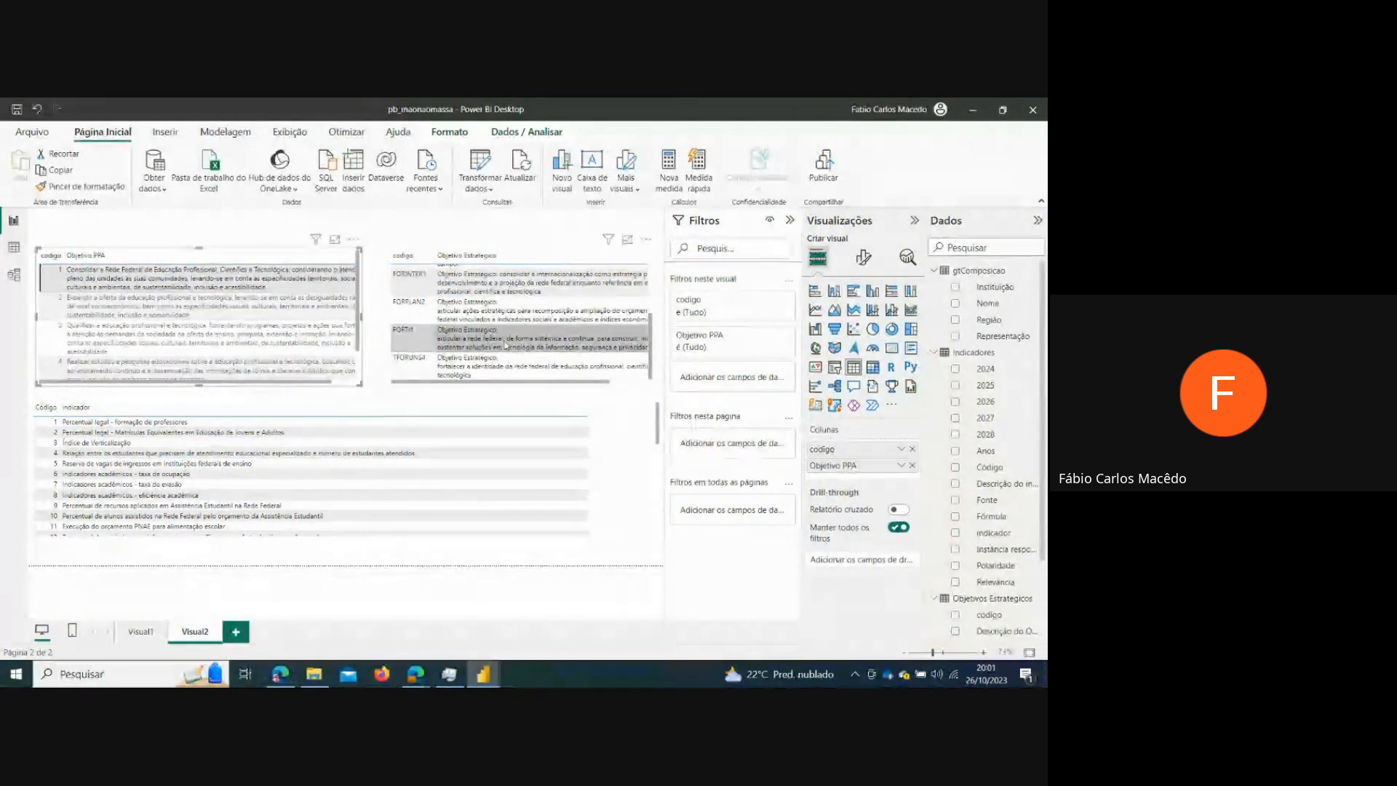
scroll(507, 346, up, 4)
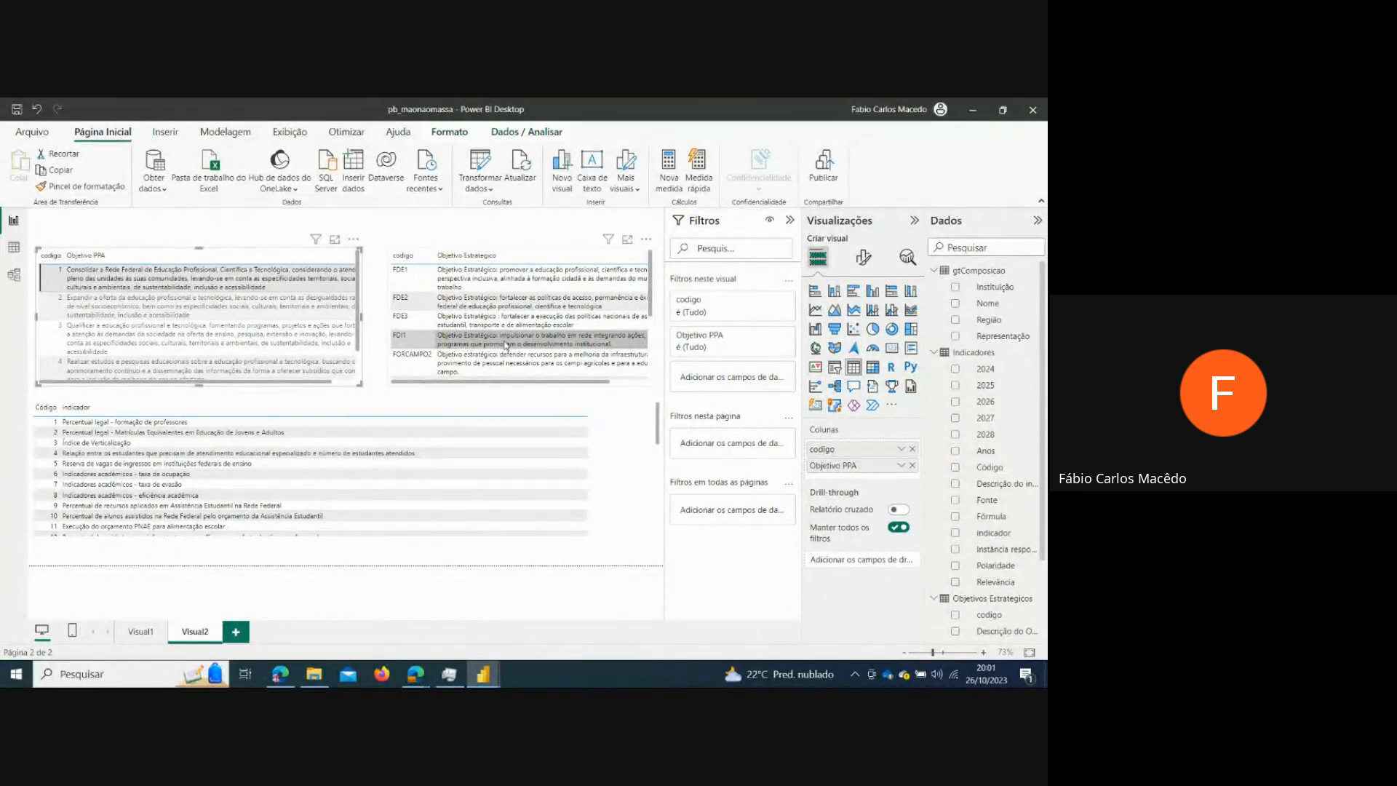
scroll(507, 345, down, 4)
scroll(507, 344, up, 4)
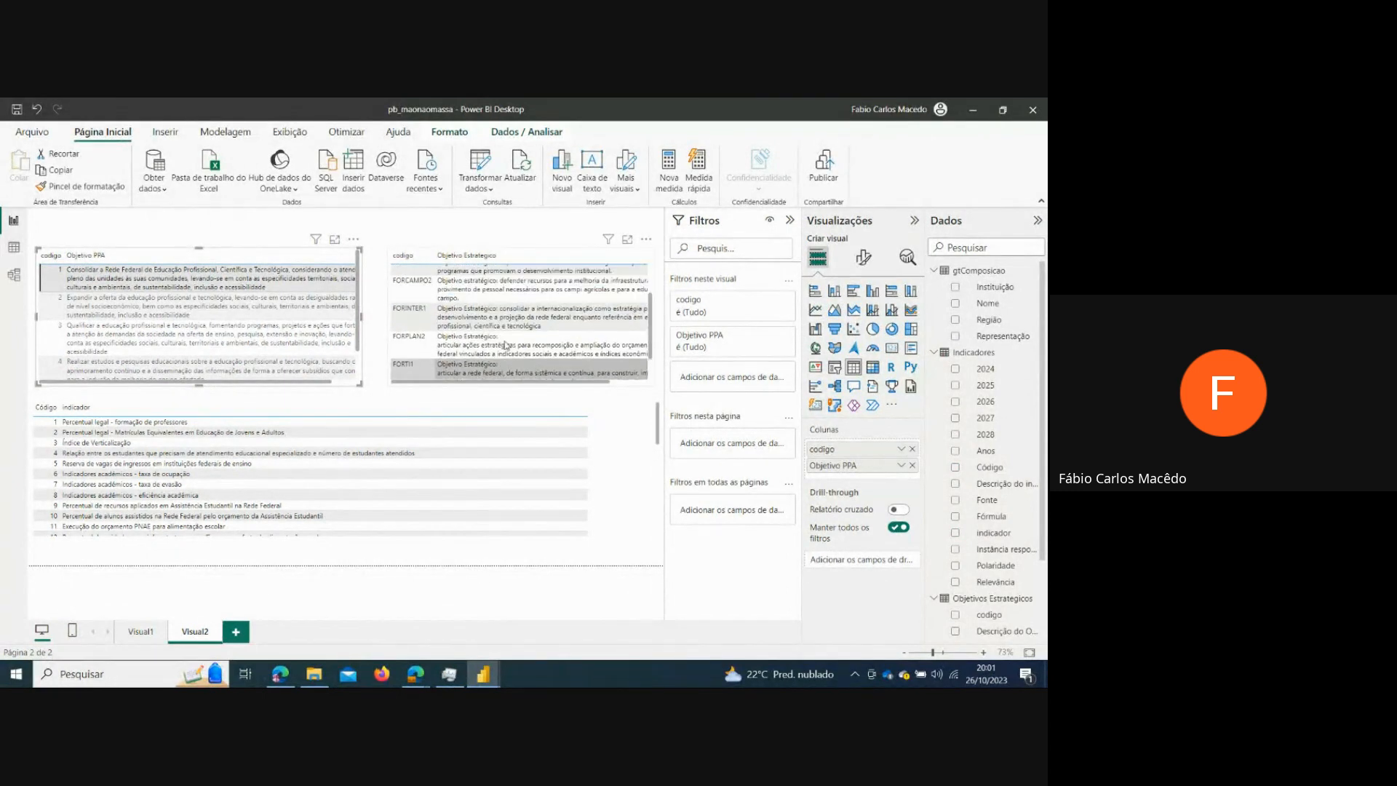
click(195, 278)
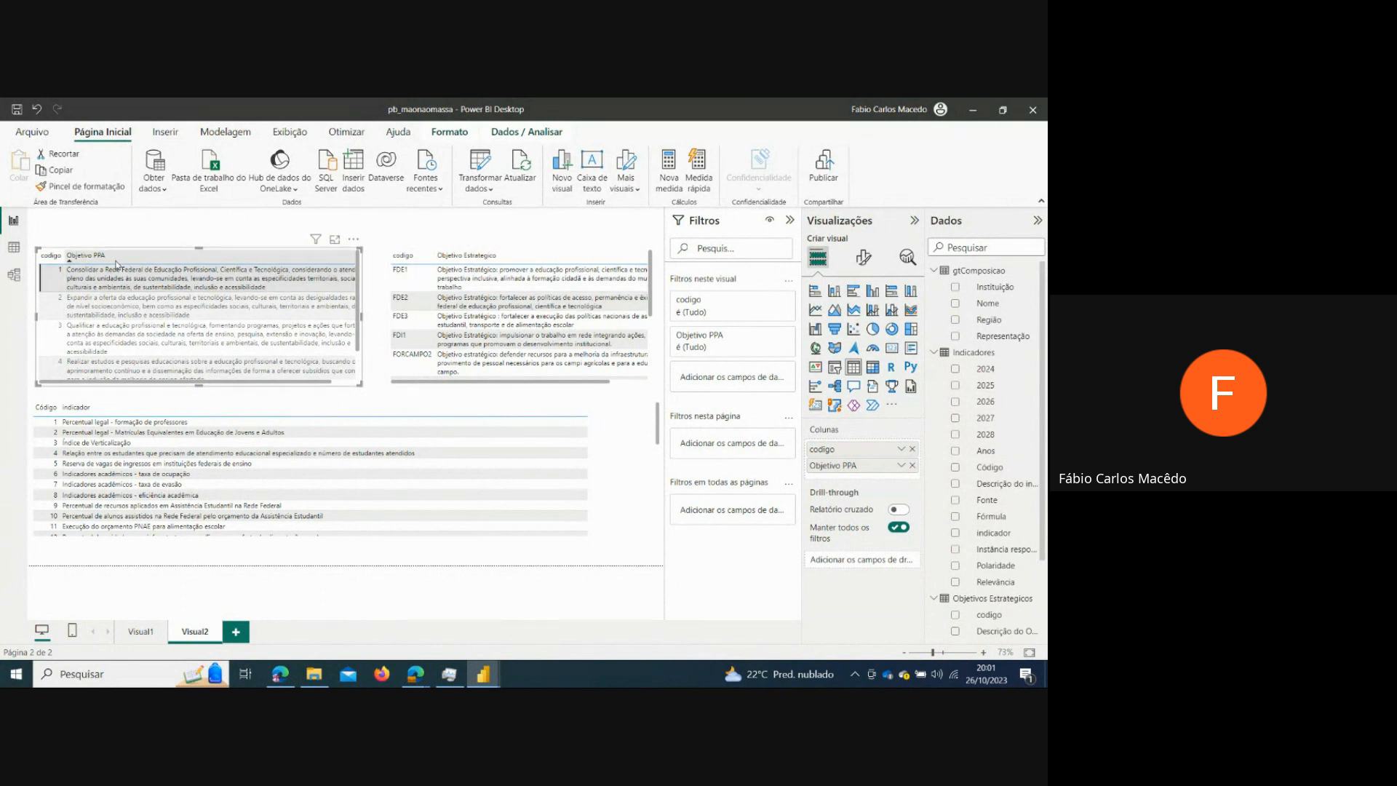
scroll(267, 448, down, 8)
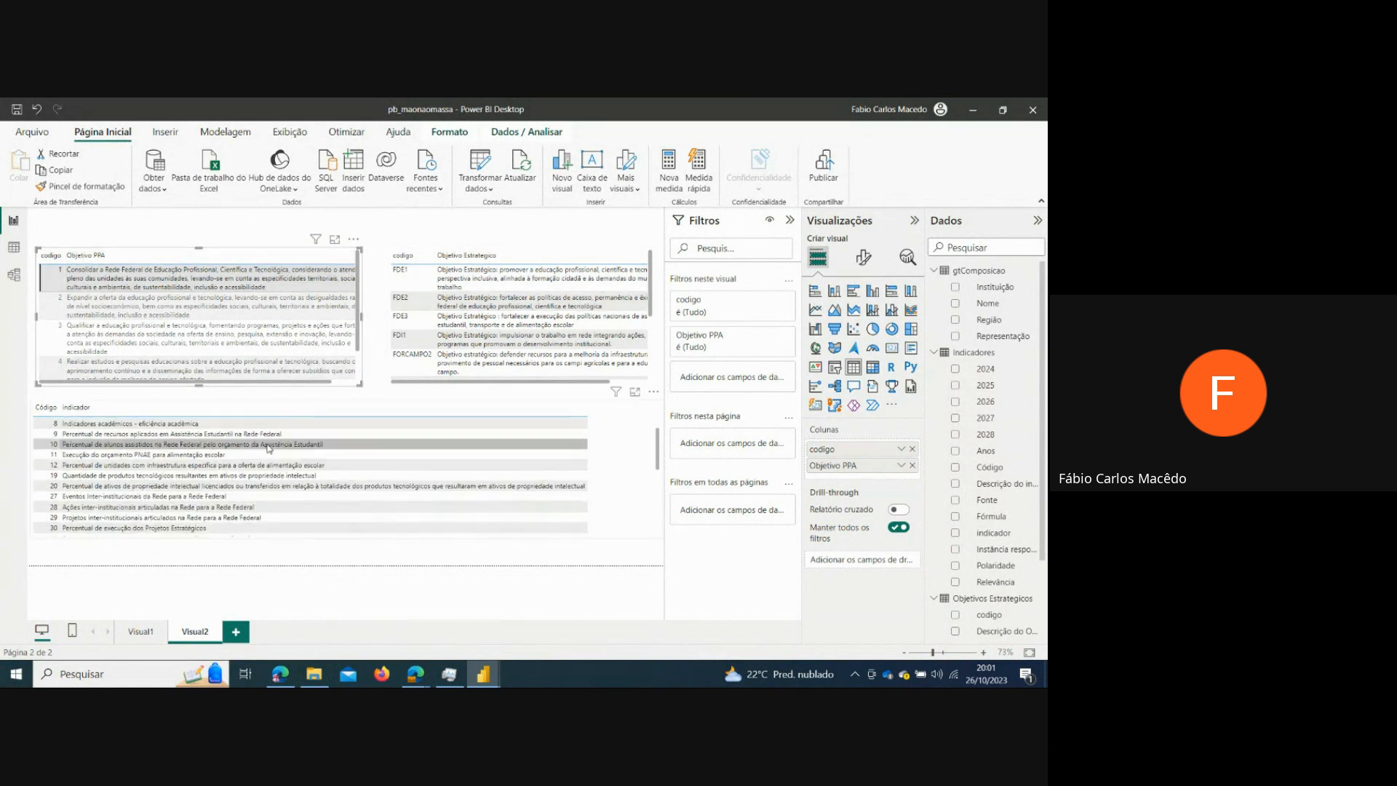
scroll(267, 448, down, 4)
scroll(268, 448, up, 12)
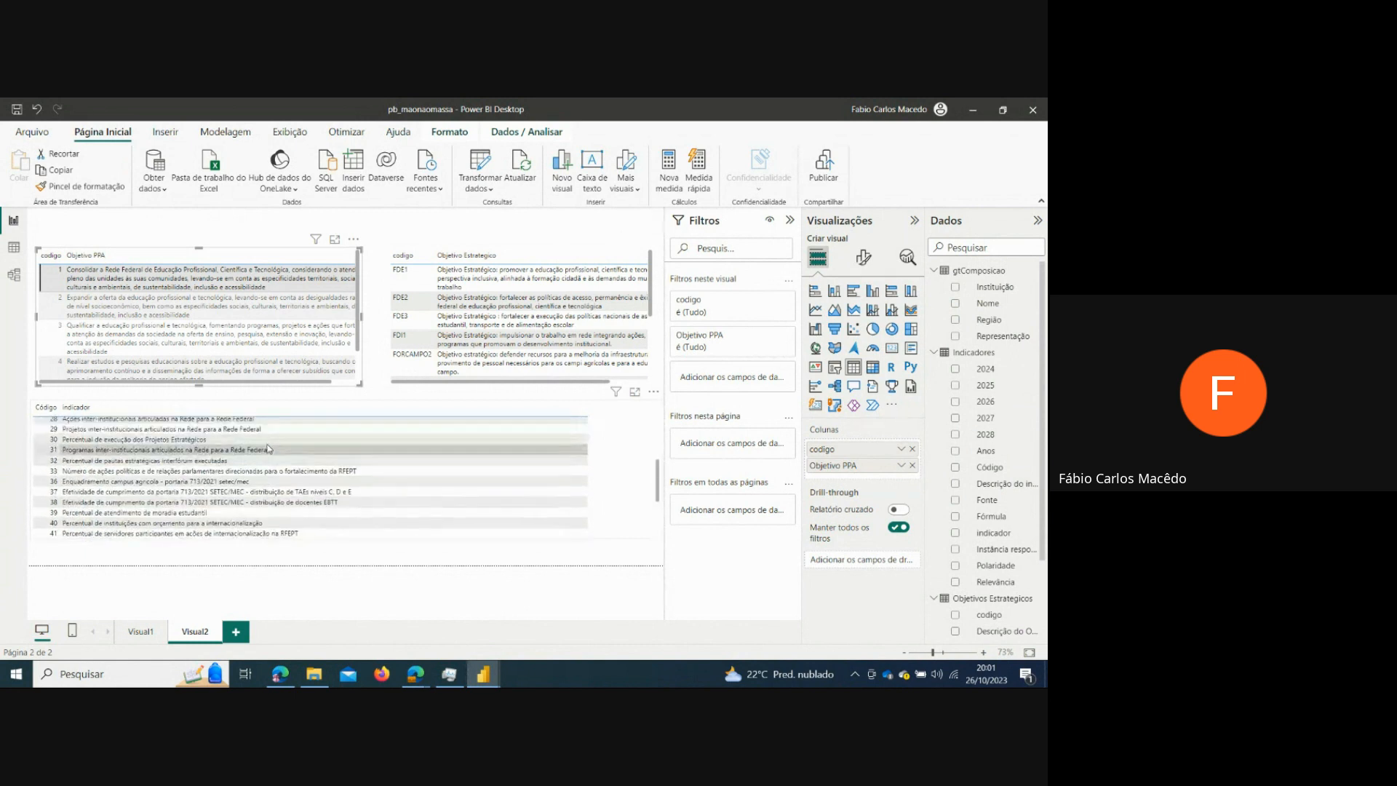
- Clear the PPA objective 1 selection and look through the unfiltered list of indicators
click(309, 274)
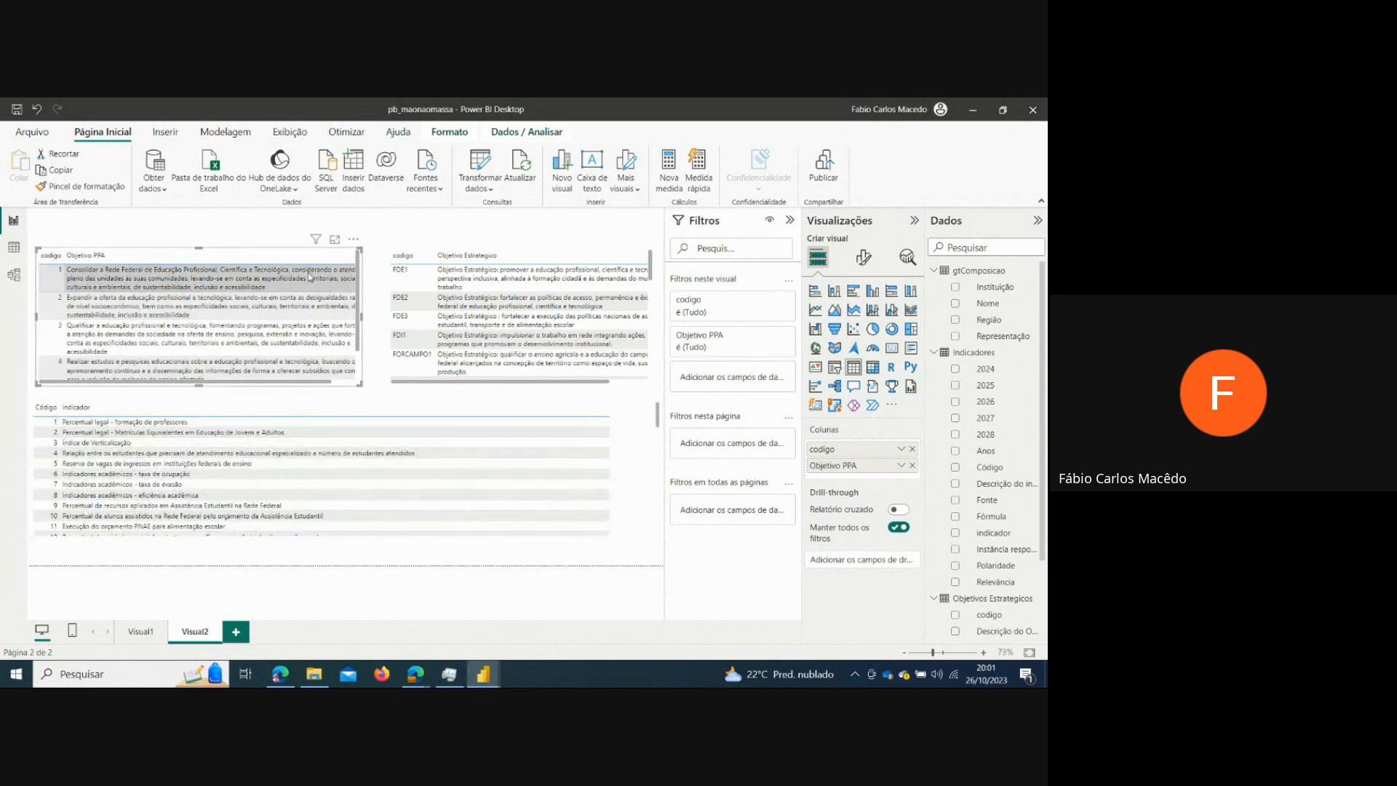
scroll(345, 434, down, 10)
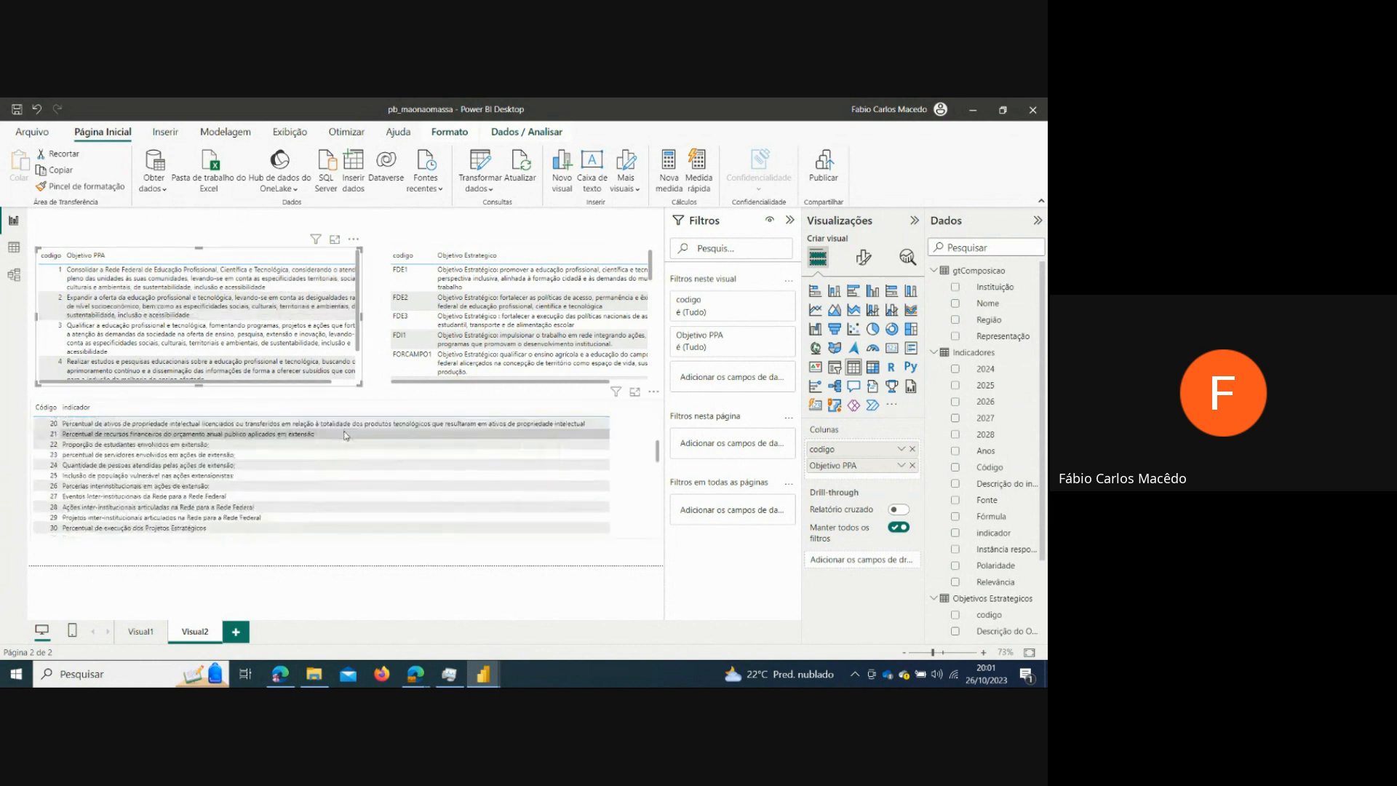
scroll(344, 432, down, 8)
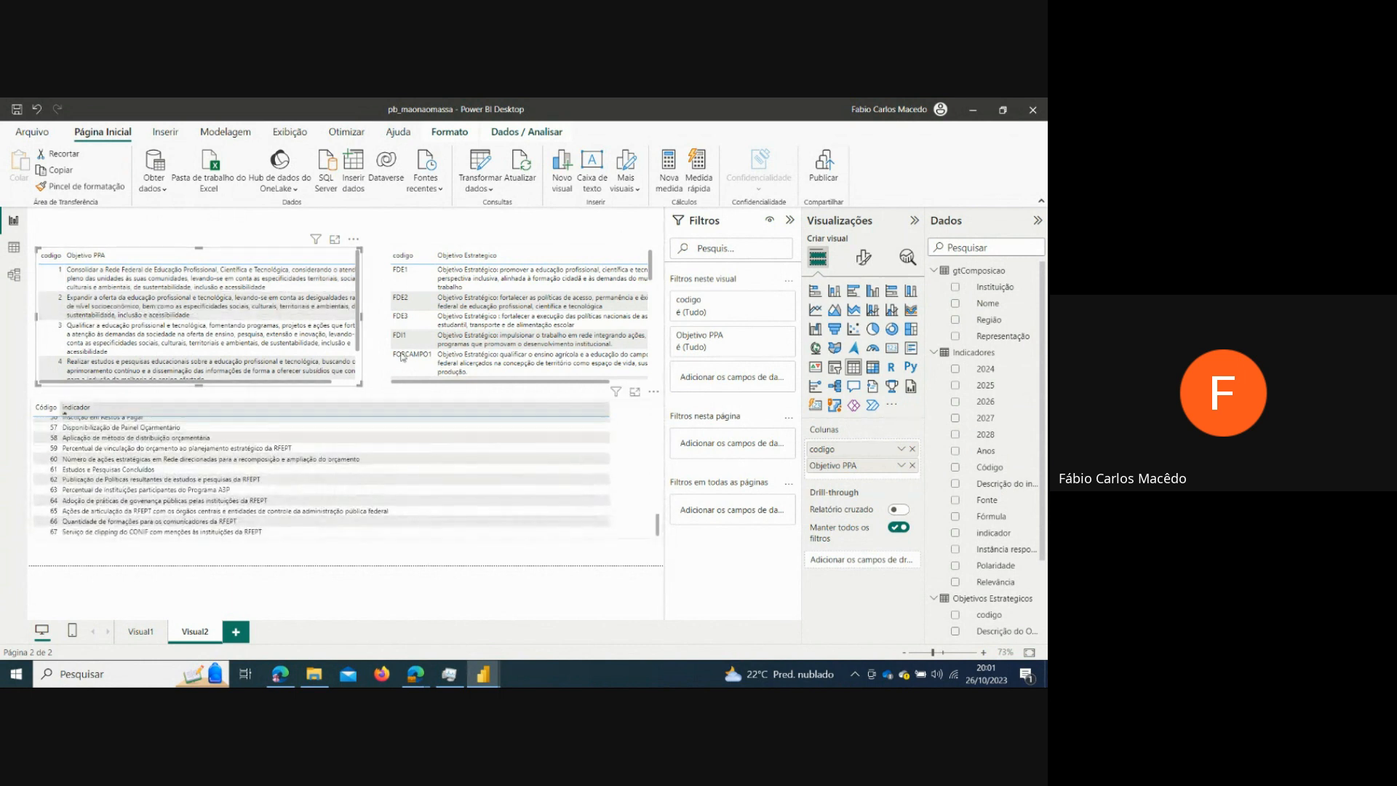
- Cross-filter the page by strategic objective FDI1 and by FDE2 to check the related rows, ending with the selection cleared
click(471, 339)
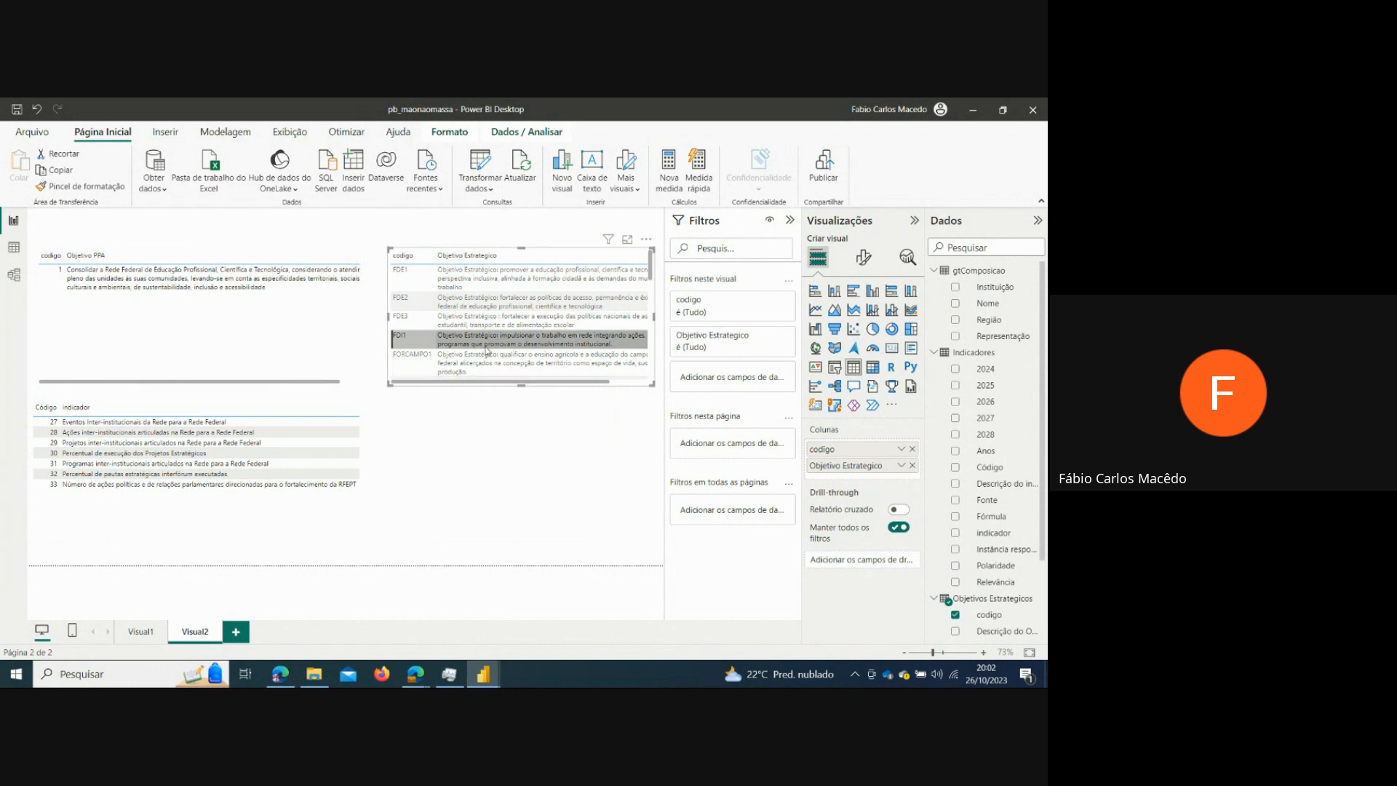
click(462, 306)
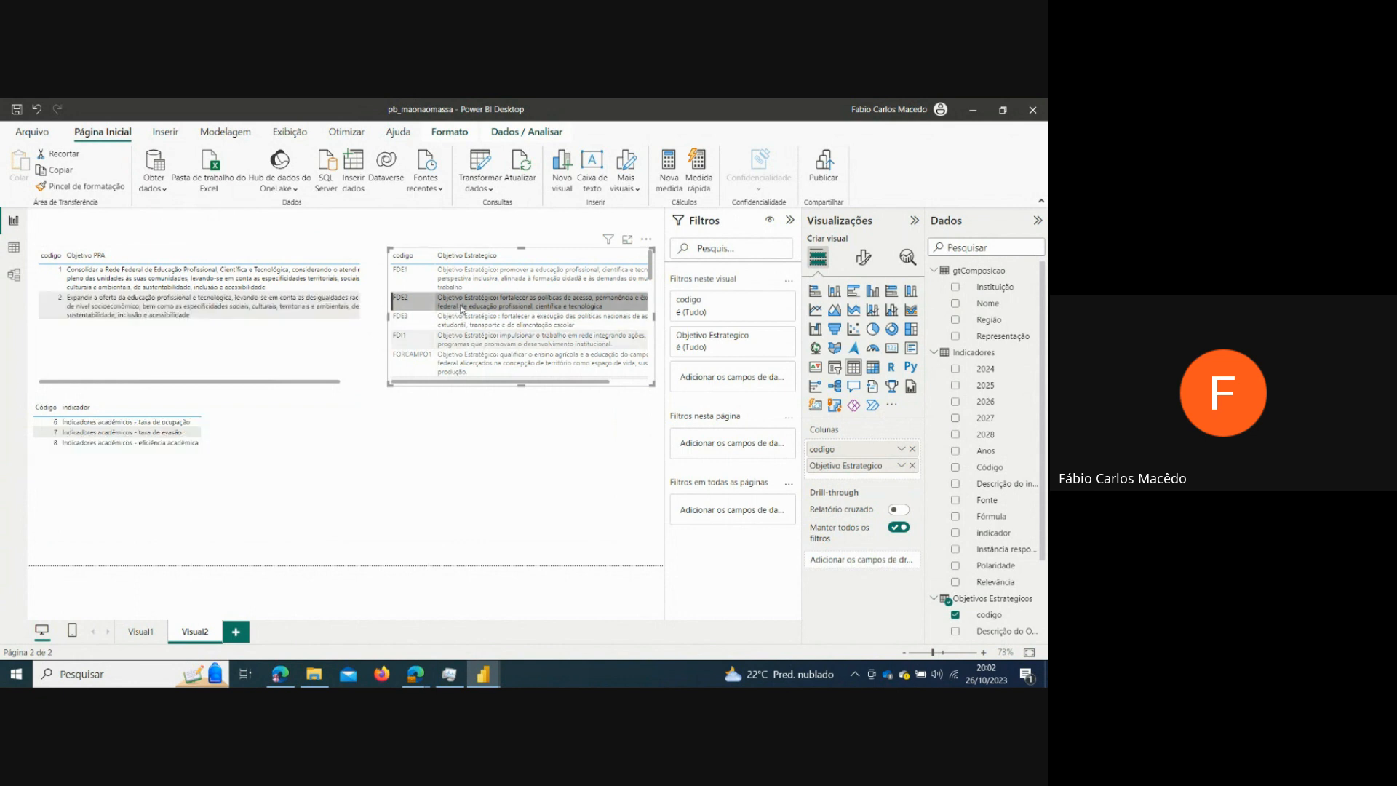
click(462, 308)
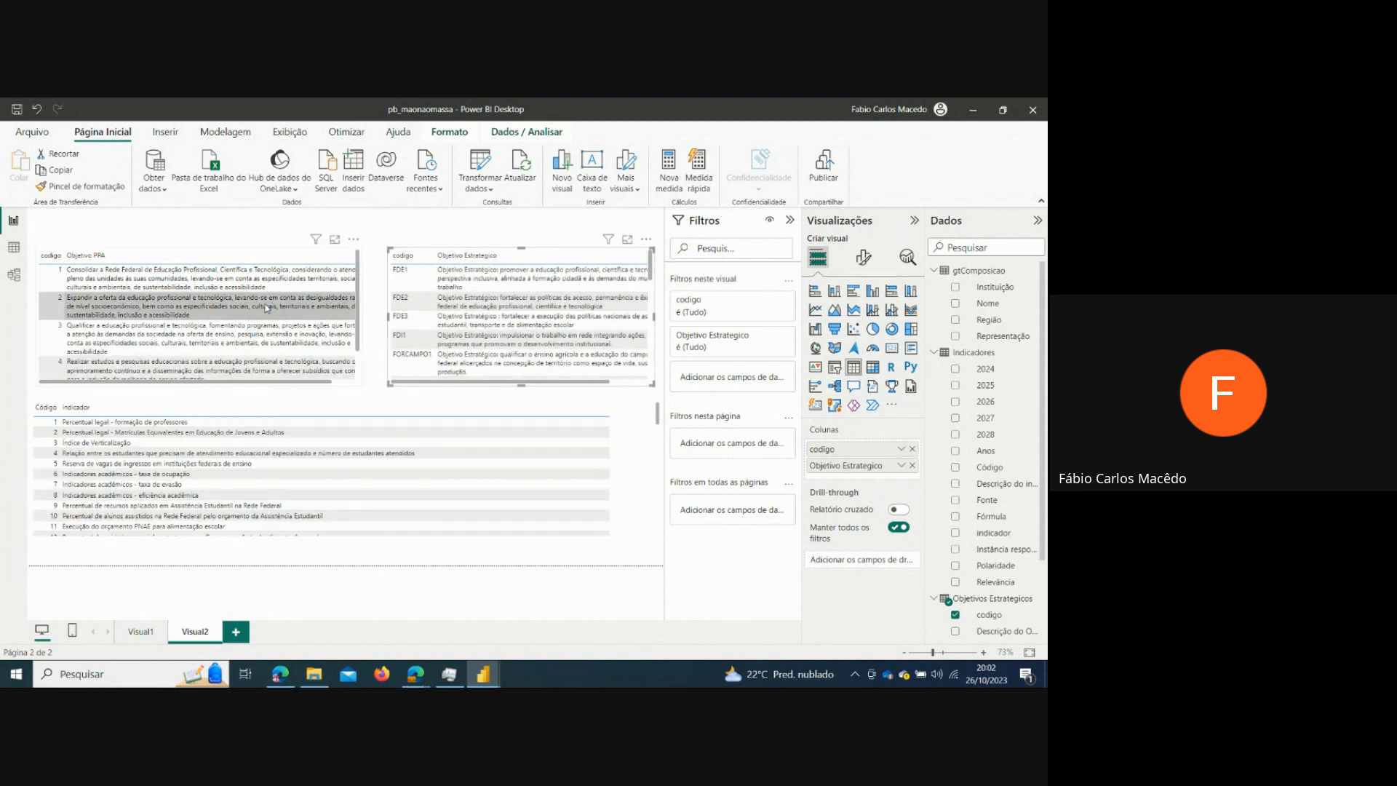
- Cross-filter the page by PPA objective 2 and examine its related indicators
click(266, 309)
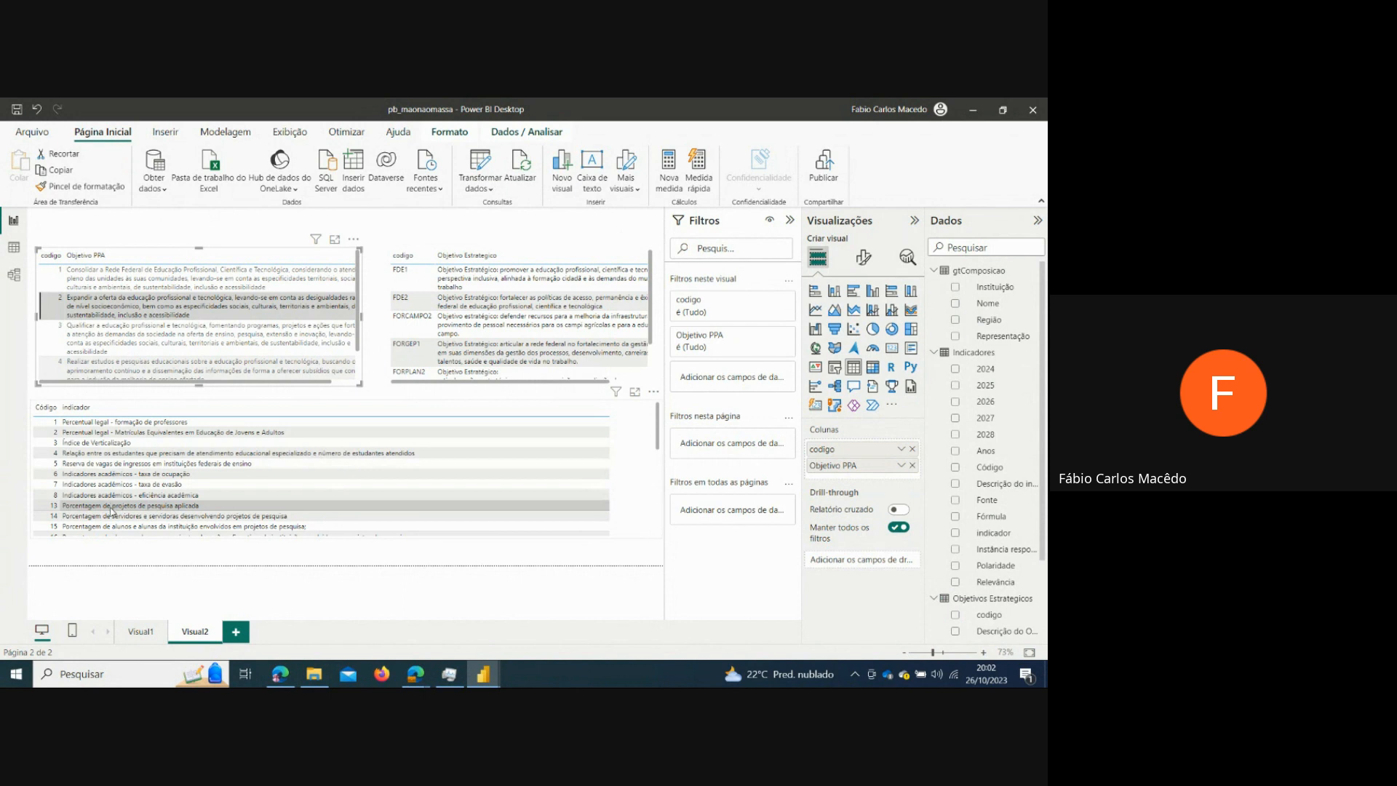
scroll(111, 507, down, 5)
scroll(115, 496, down, 3)
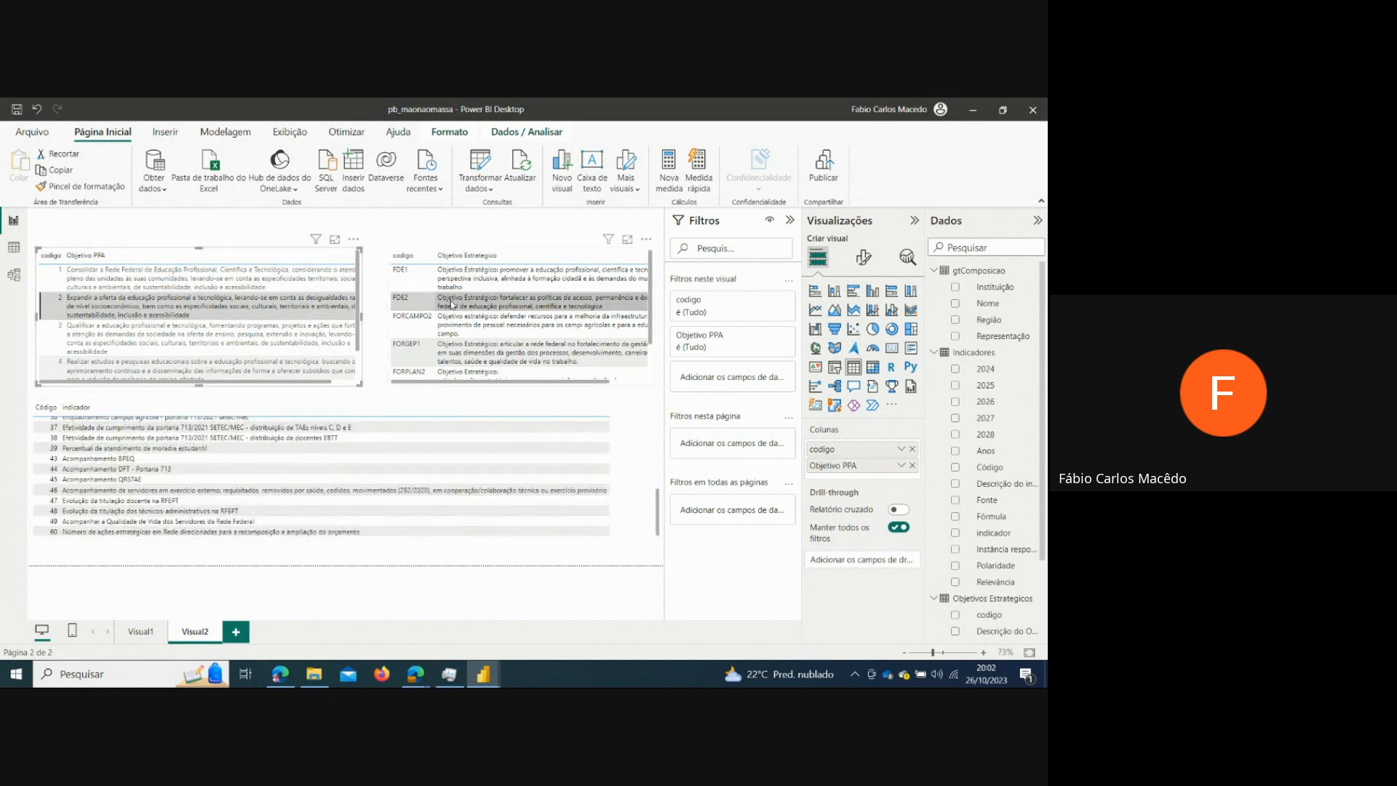
- Cross-filter by strategic objective FDE1, then by indicator 5, to check the related rows in the other tables
click(468, 282)
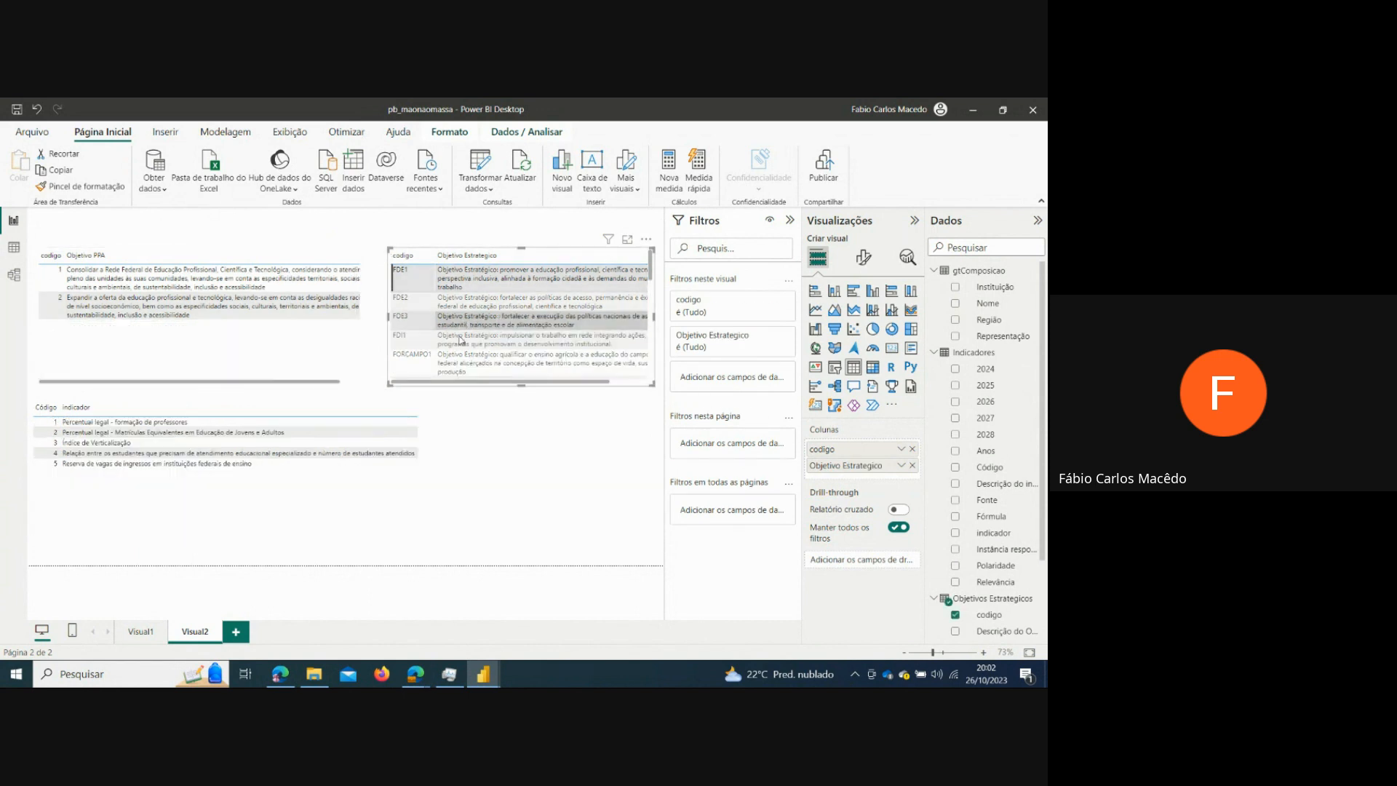
click(233, 467)
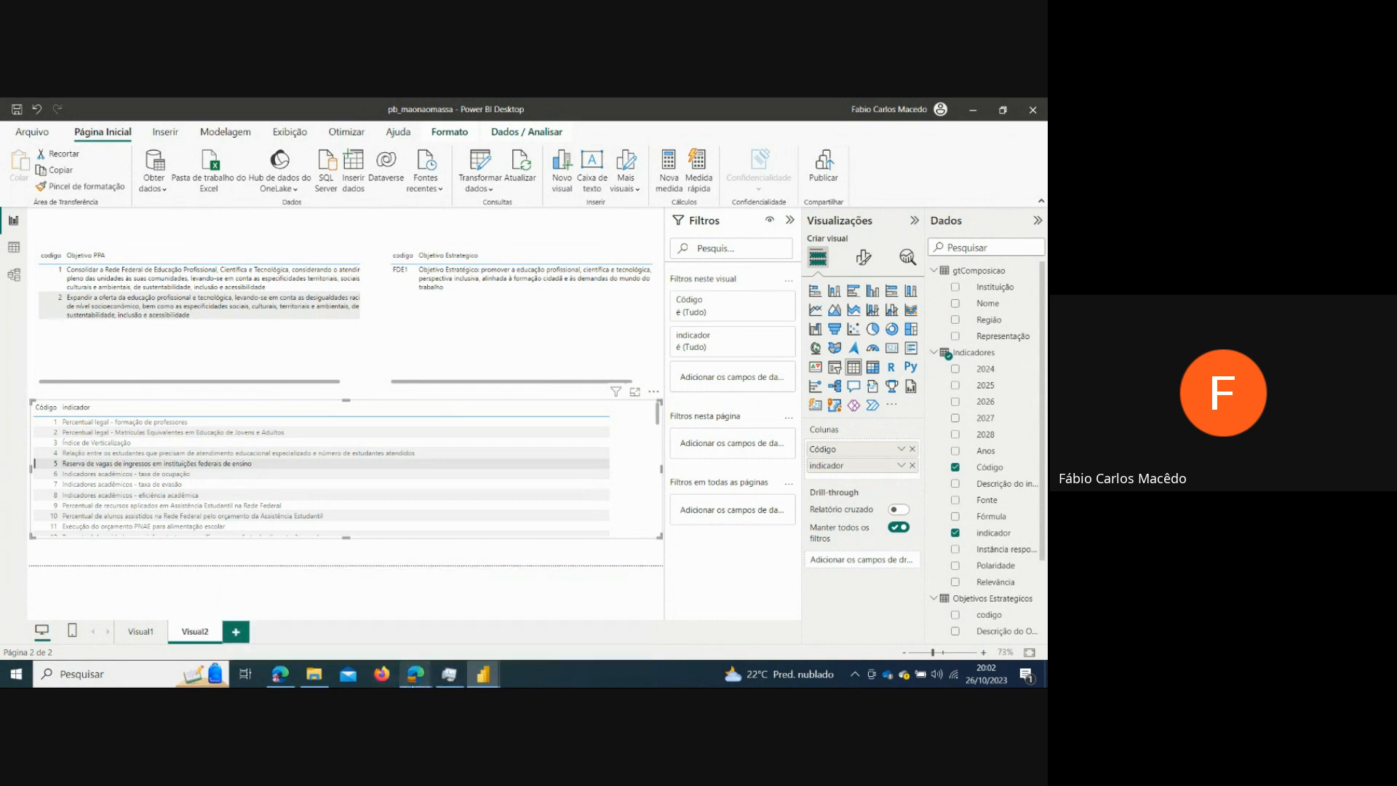
- Check the Criando Medidas section of the workshop outline in the Canva presentation, then return to the pb_maonaomassa report in Power BI
mouse_move(421, 684)
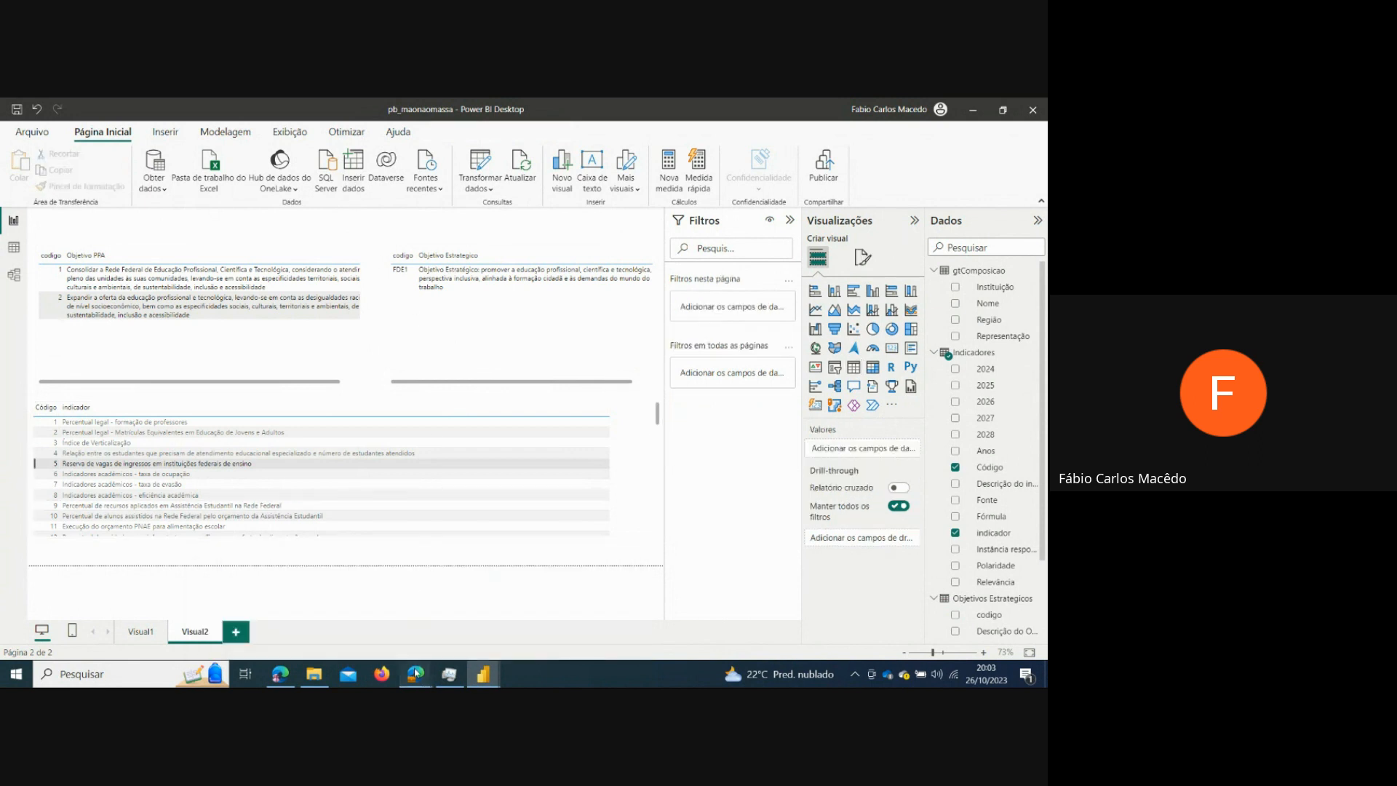
click(542, 608)
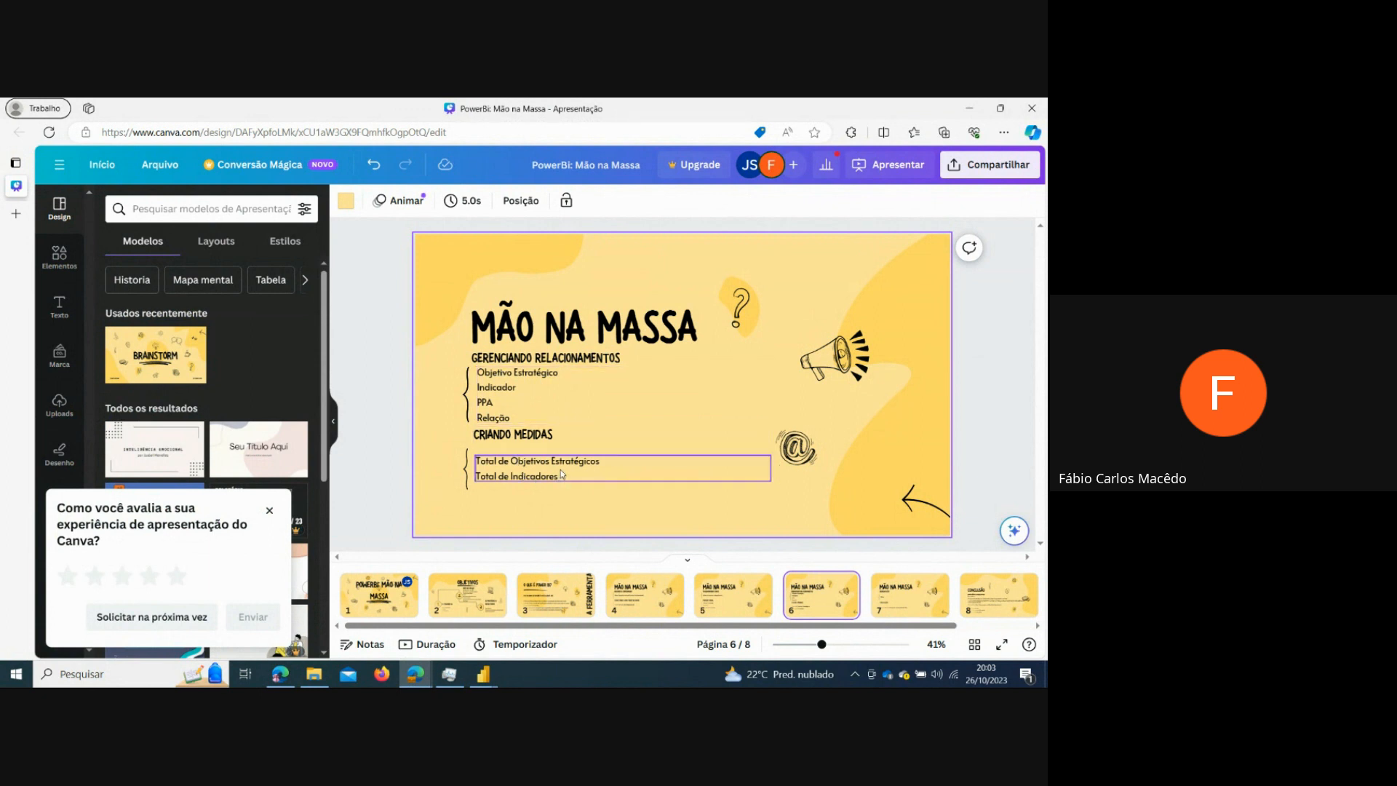
mouse_move(479, 683)
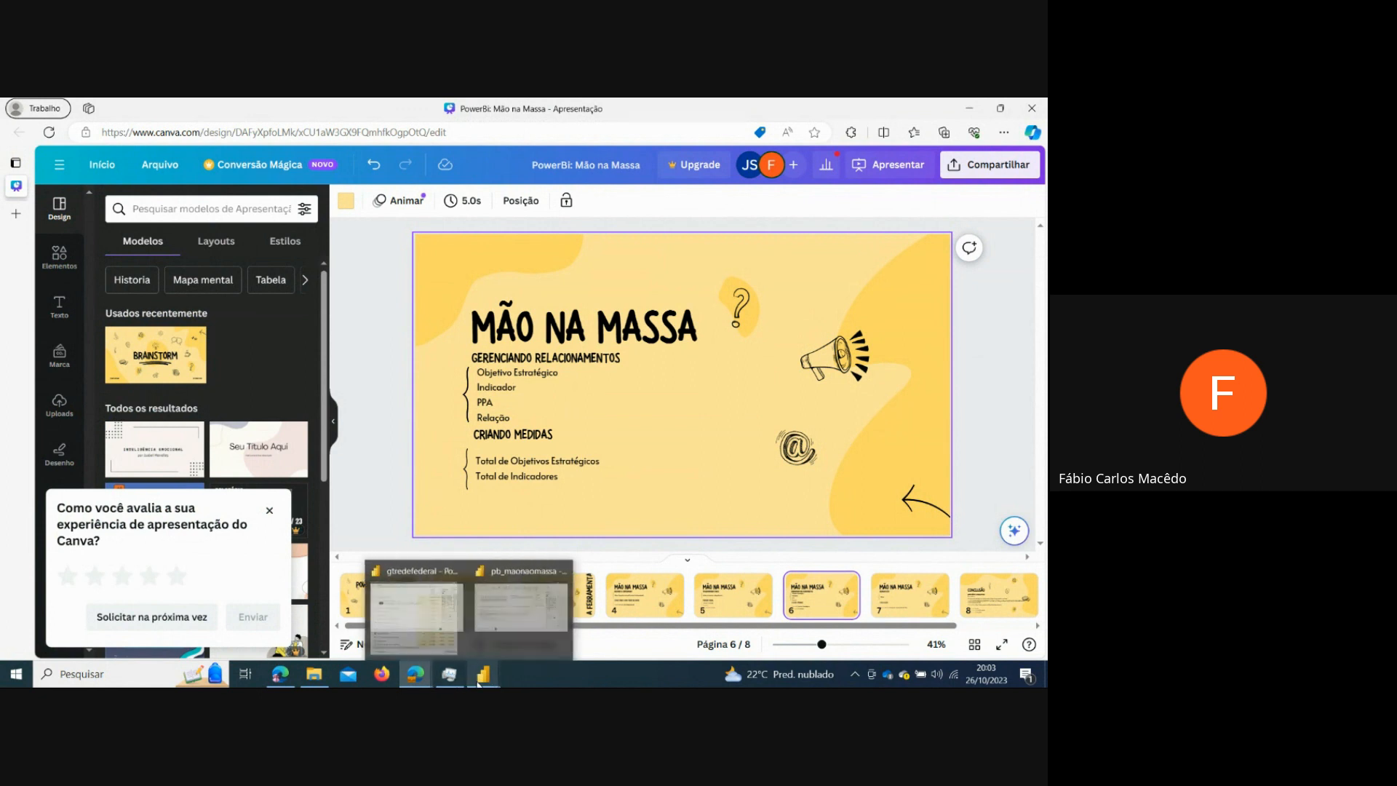
click(557, 615)
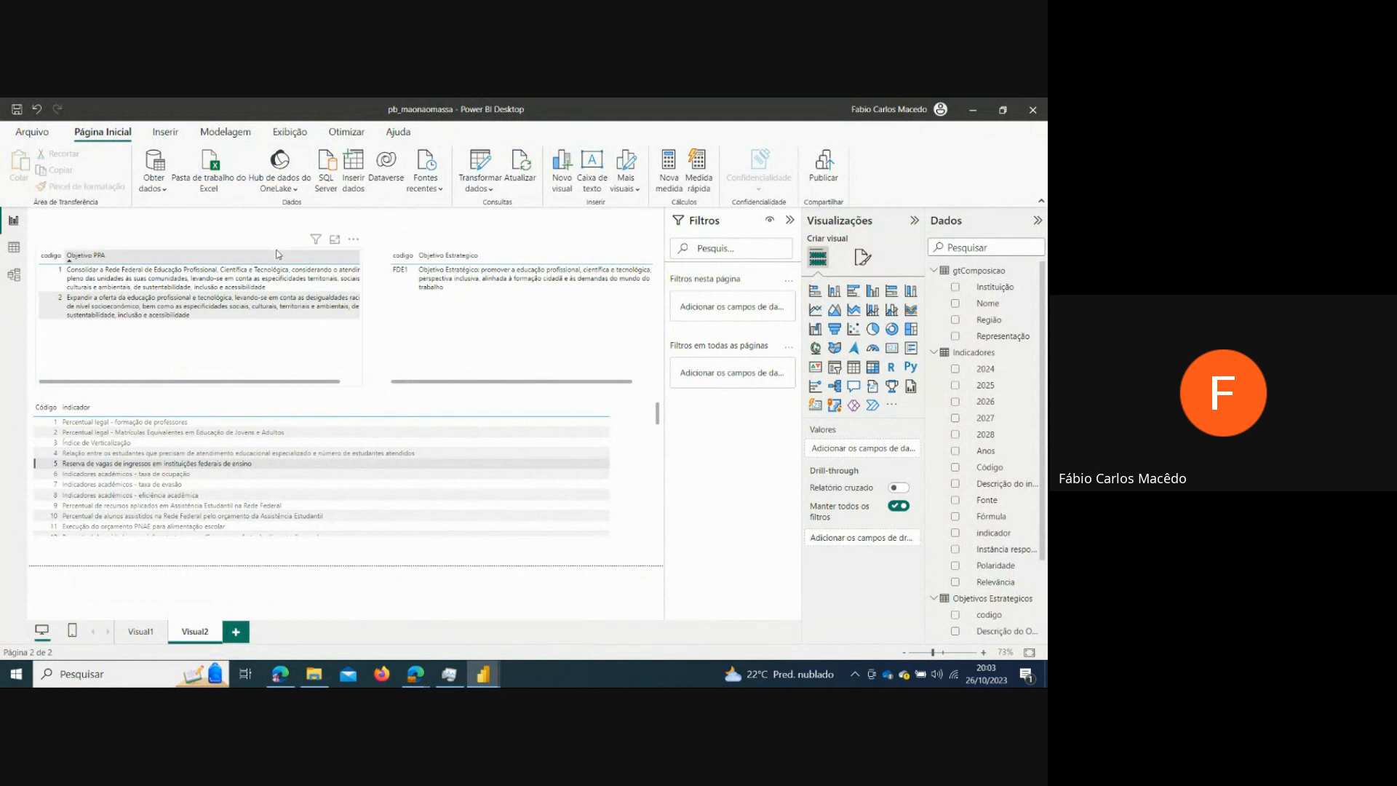
- Shorten the Indicadores table visual by lowering its upper edge, keeping its lower edge in place
click(302, 405)
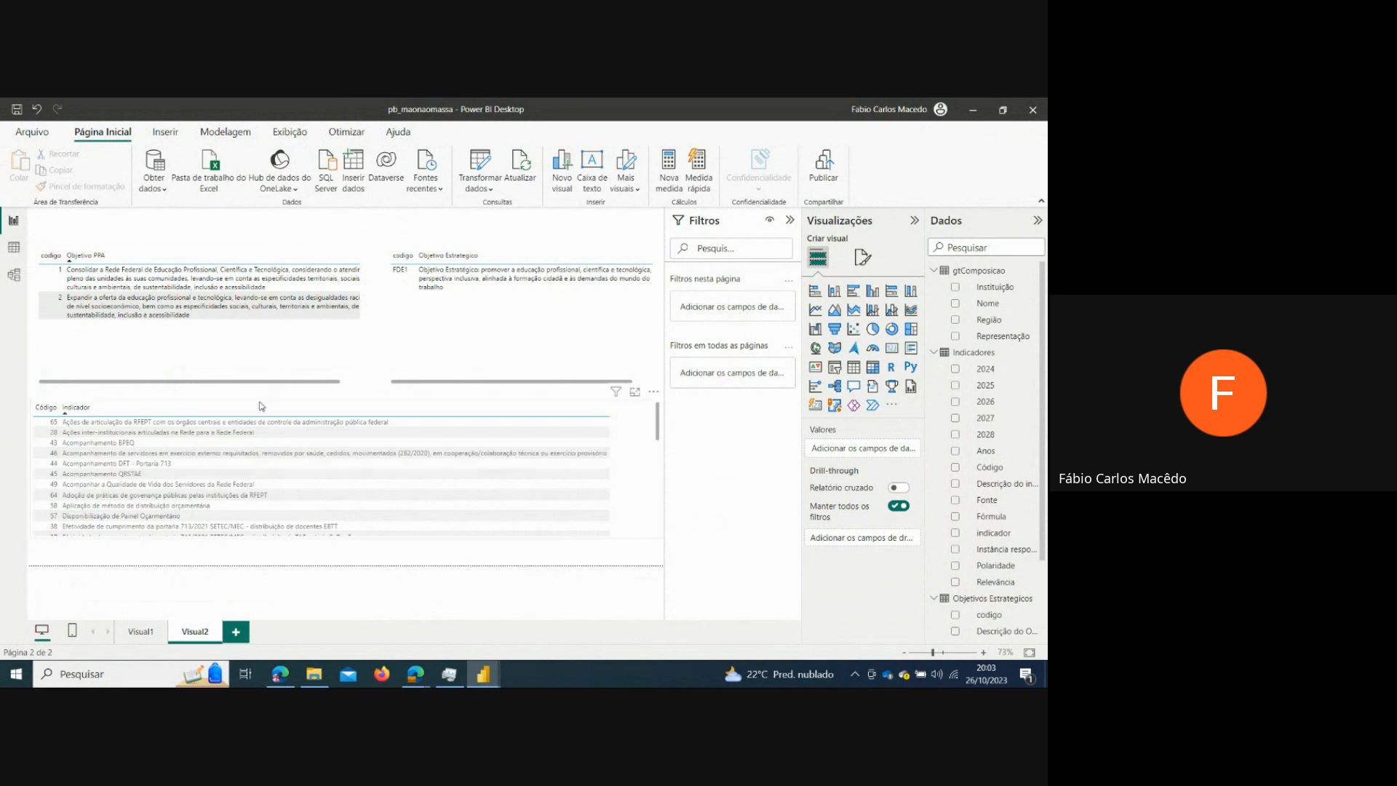
click(265, 397)
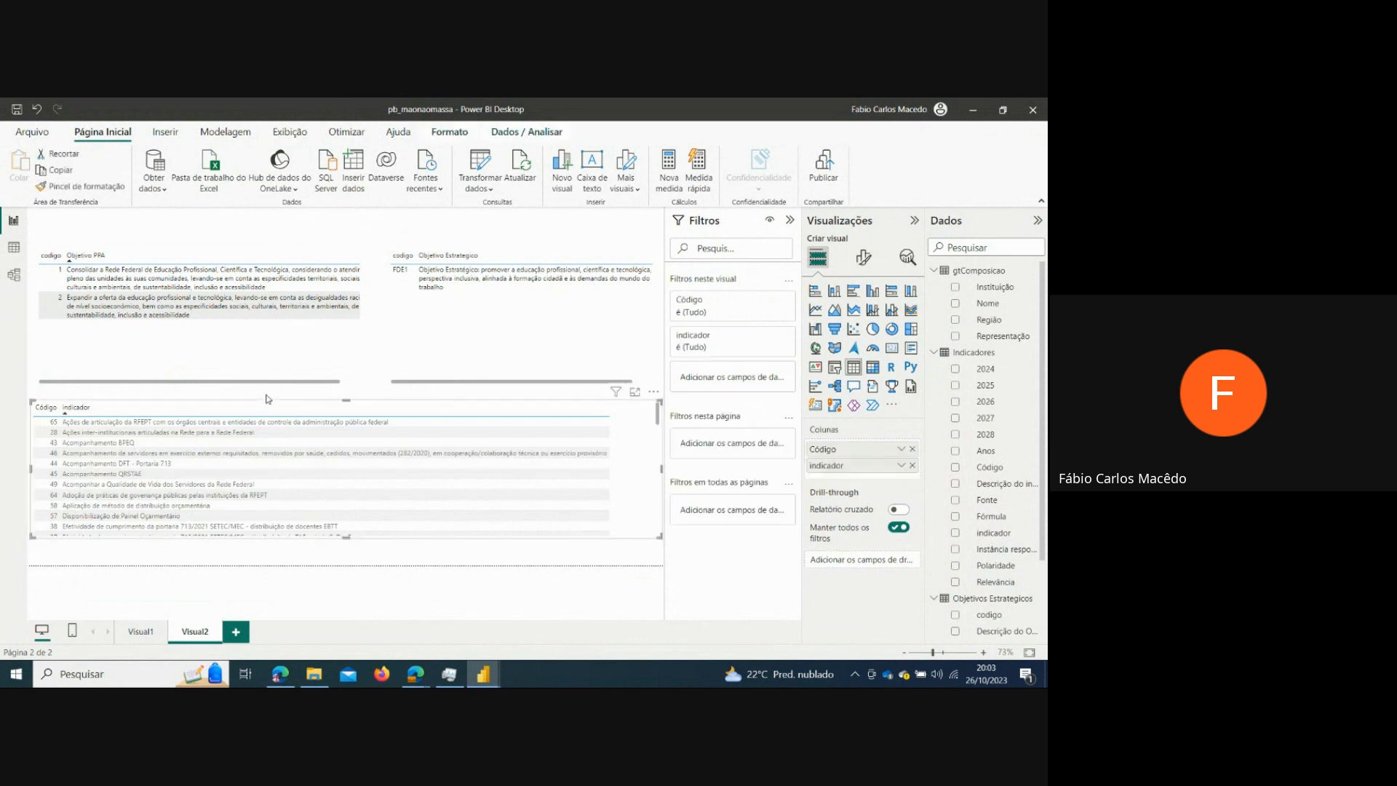
click(342, 397)
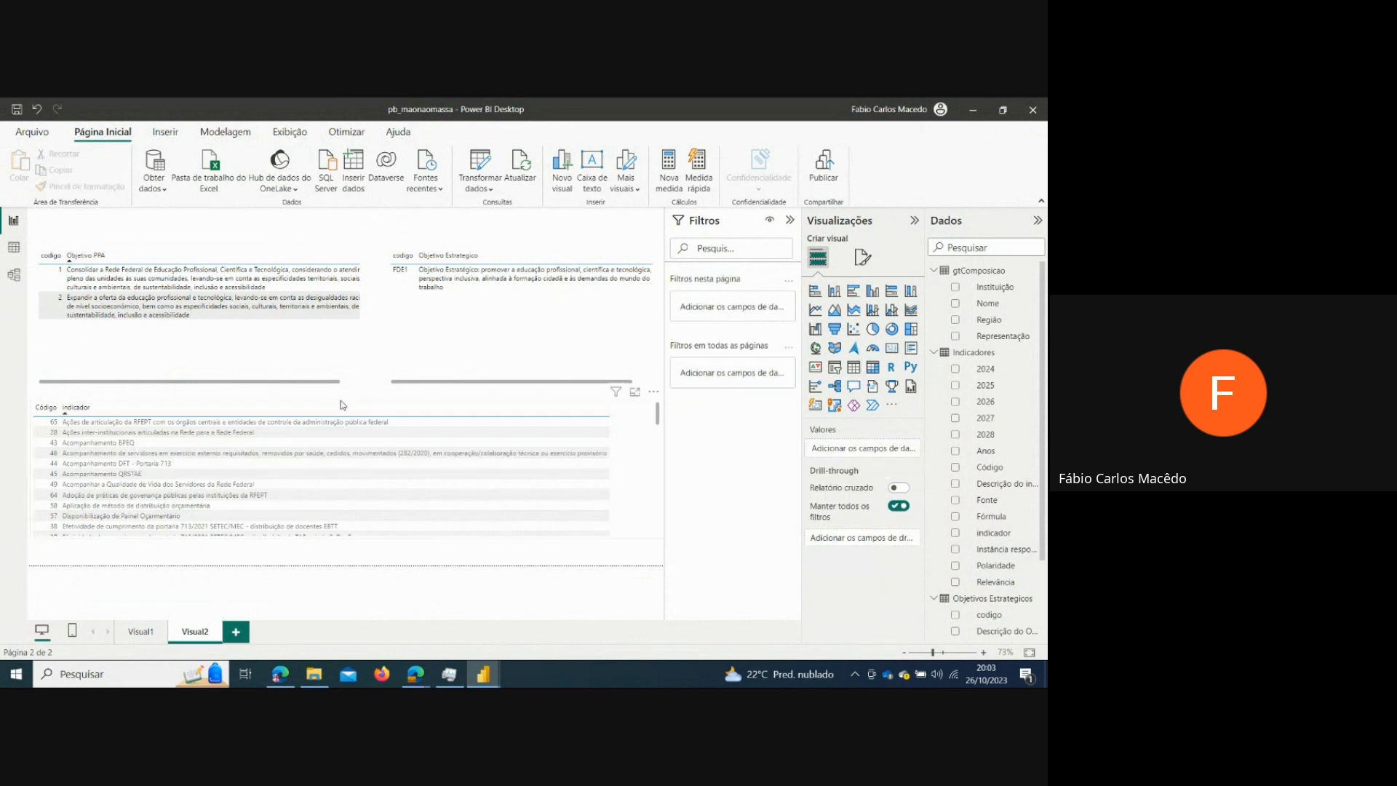
click(341, 402)
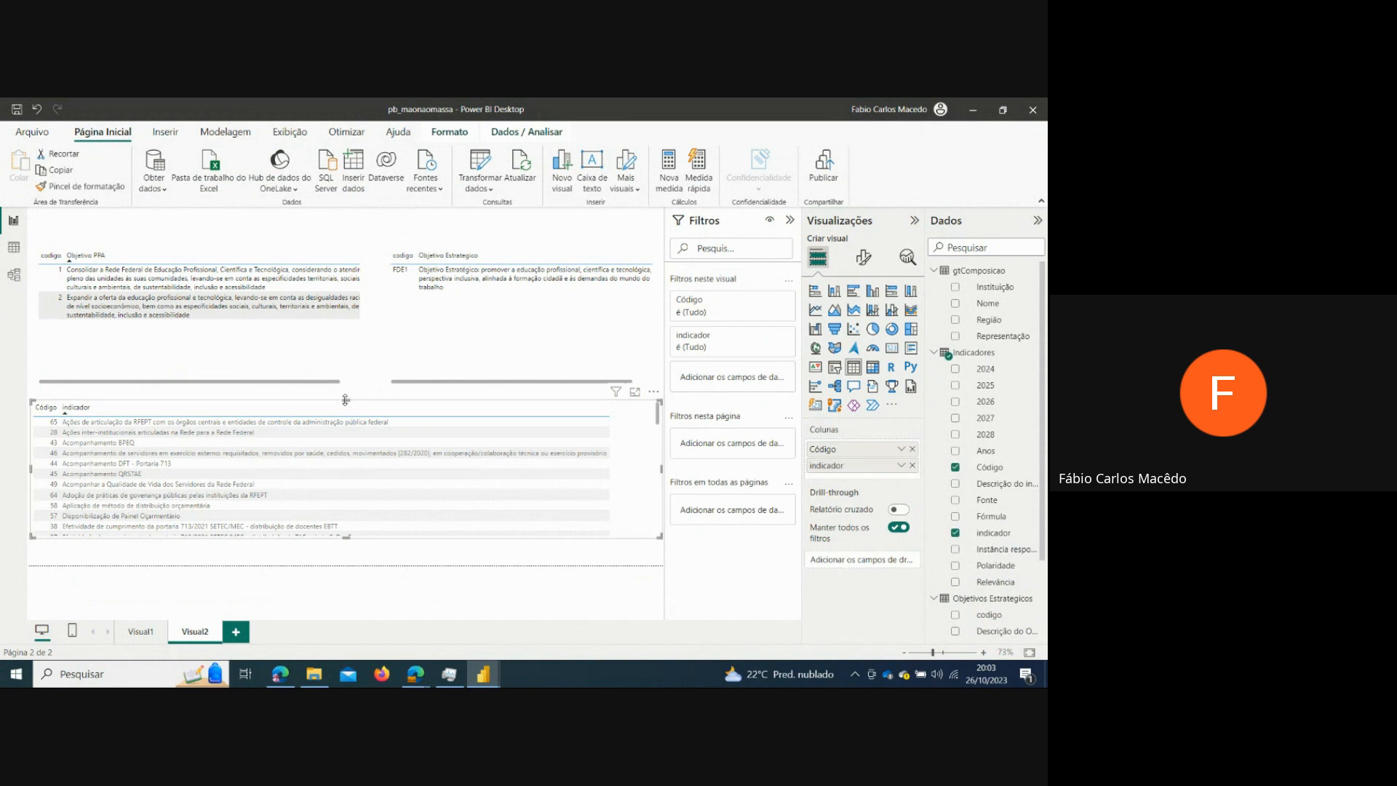
drag(340, 400, 347, 456)
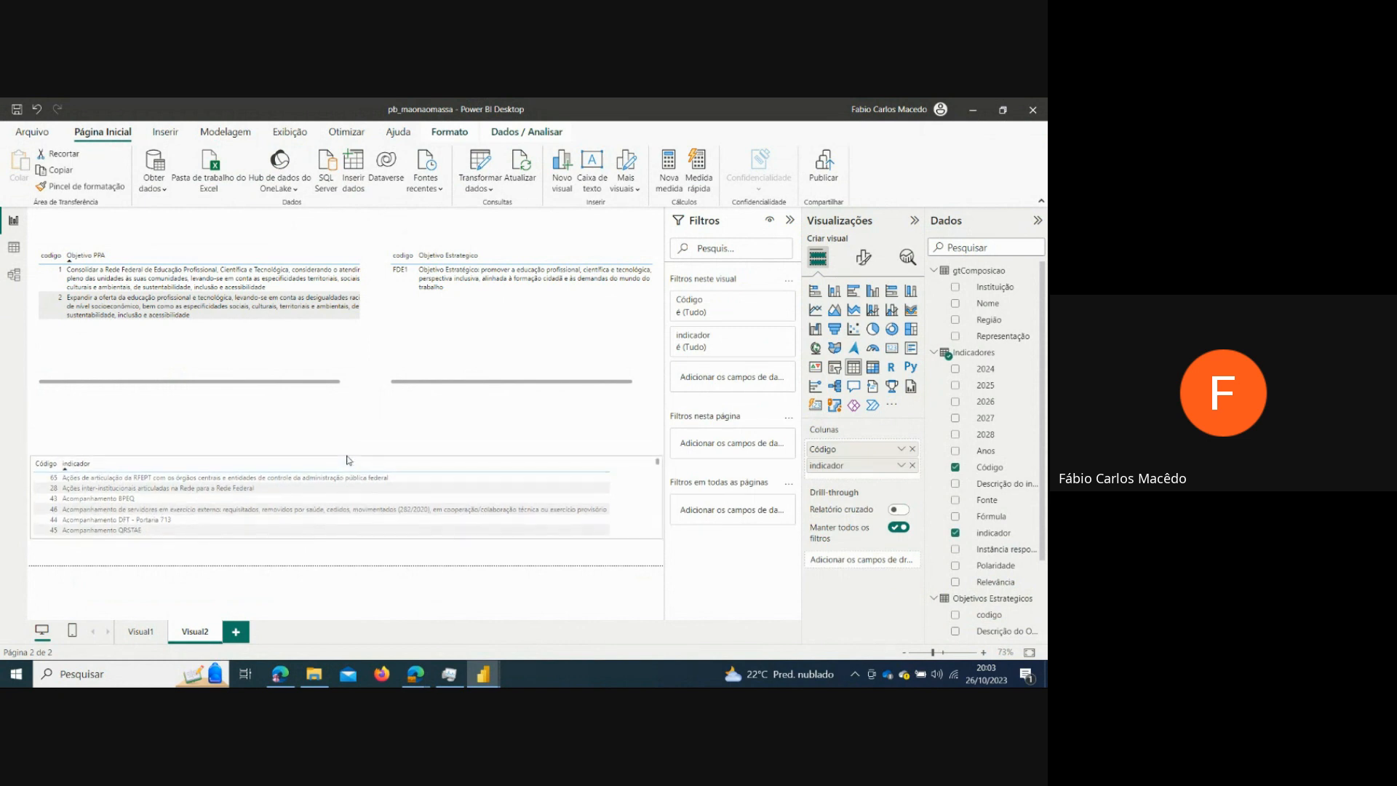
- Move the Objetivo Estrategico and PPA table visuals down, level with each other, to just above the Indicadores table
click(396, 334)
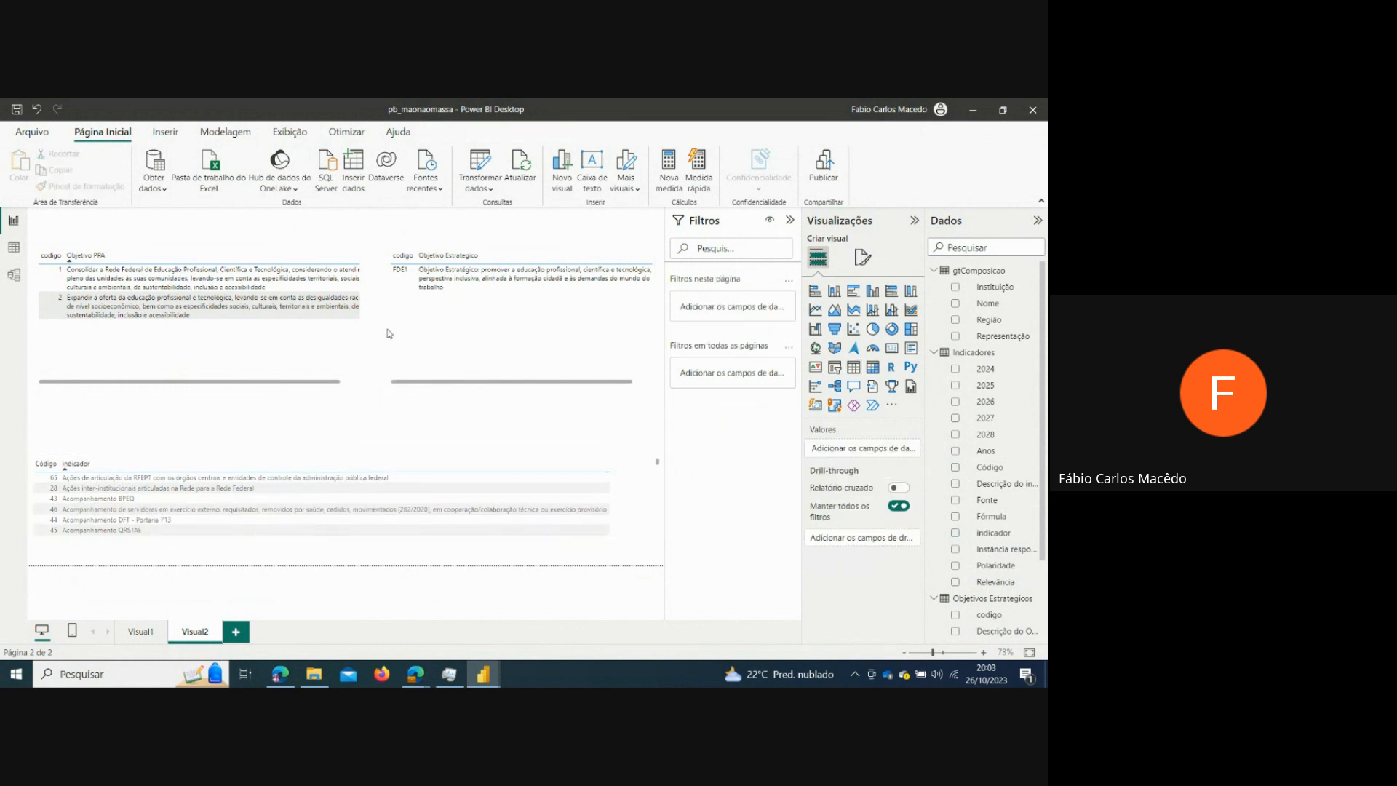
drag(395, 381, 394, 387)
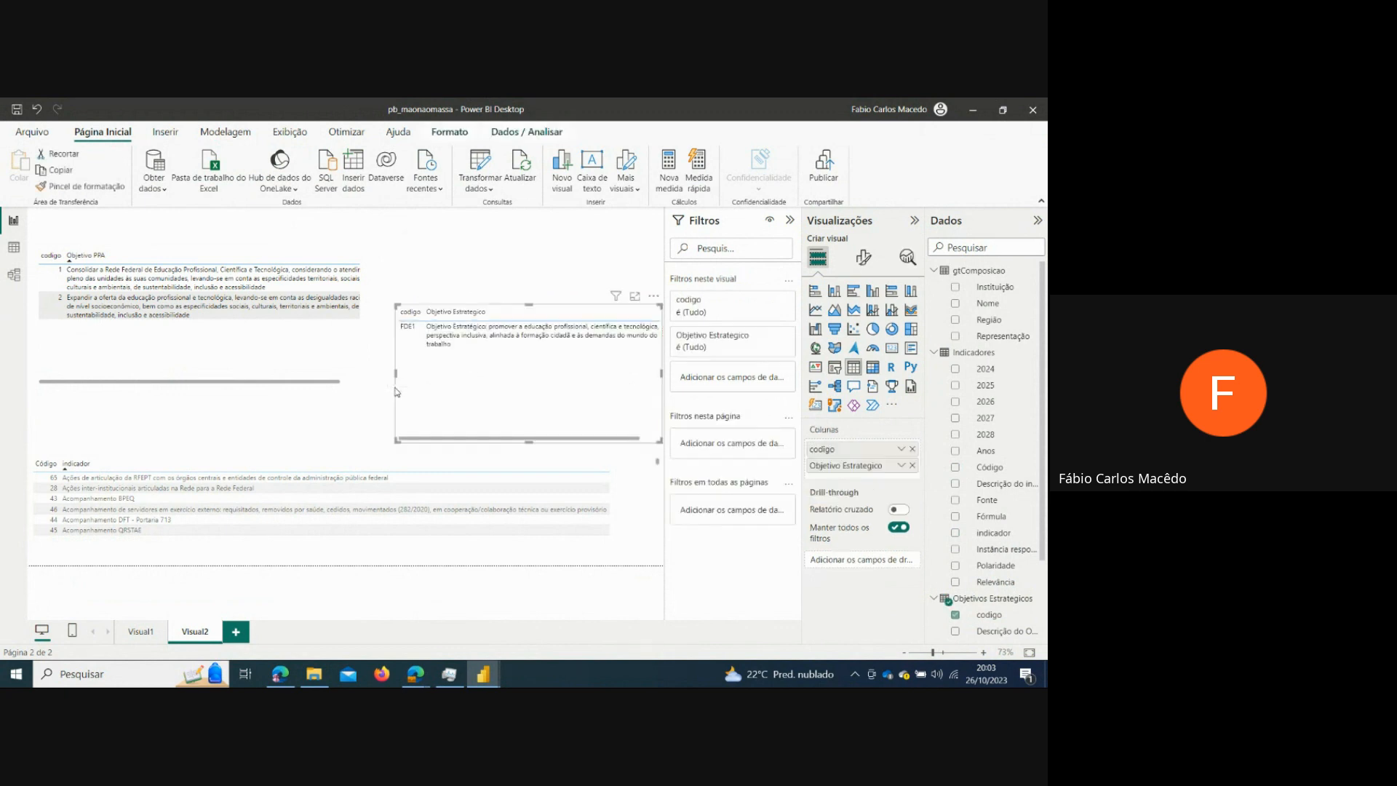
drag(342, 342, 342, 397)
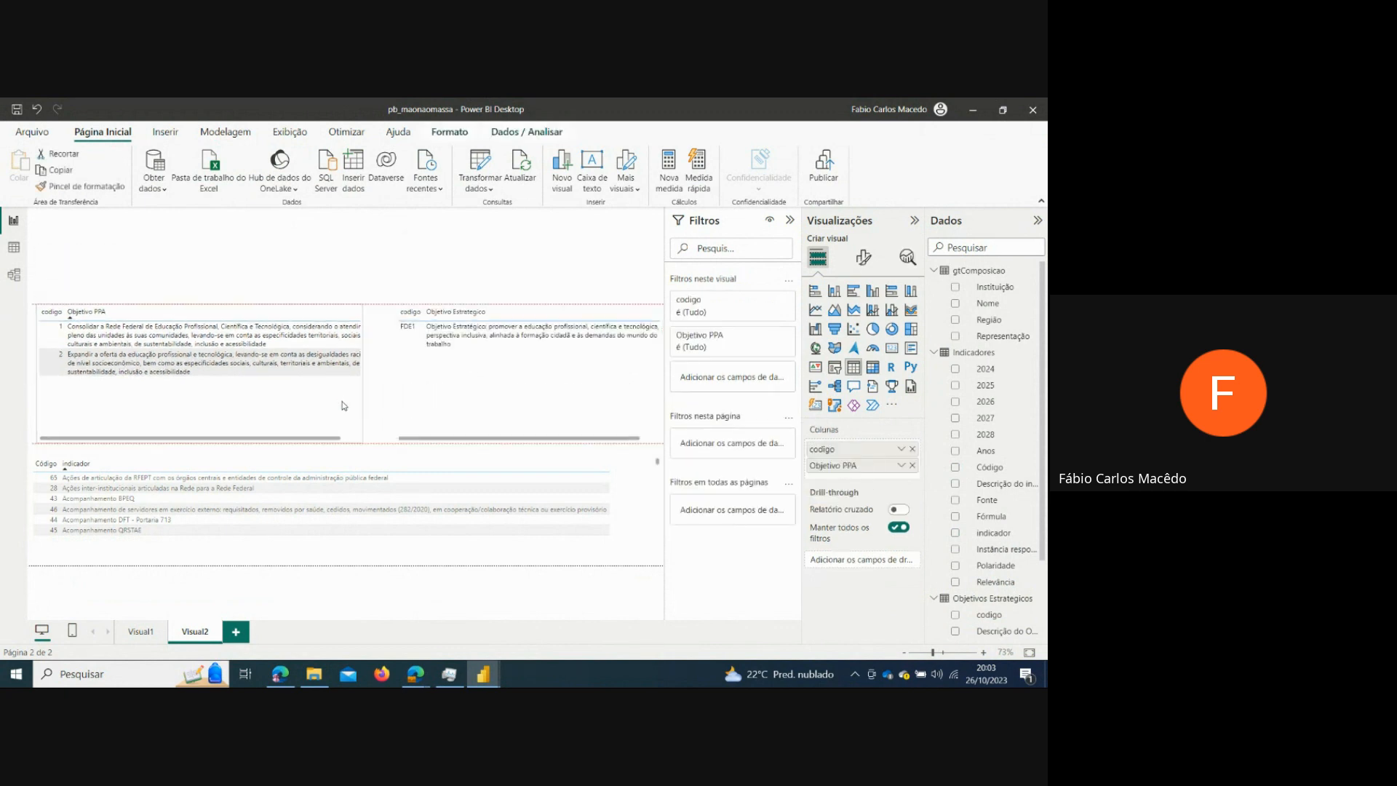
- Add an empty card visual to the report page
click(337, 243)
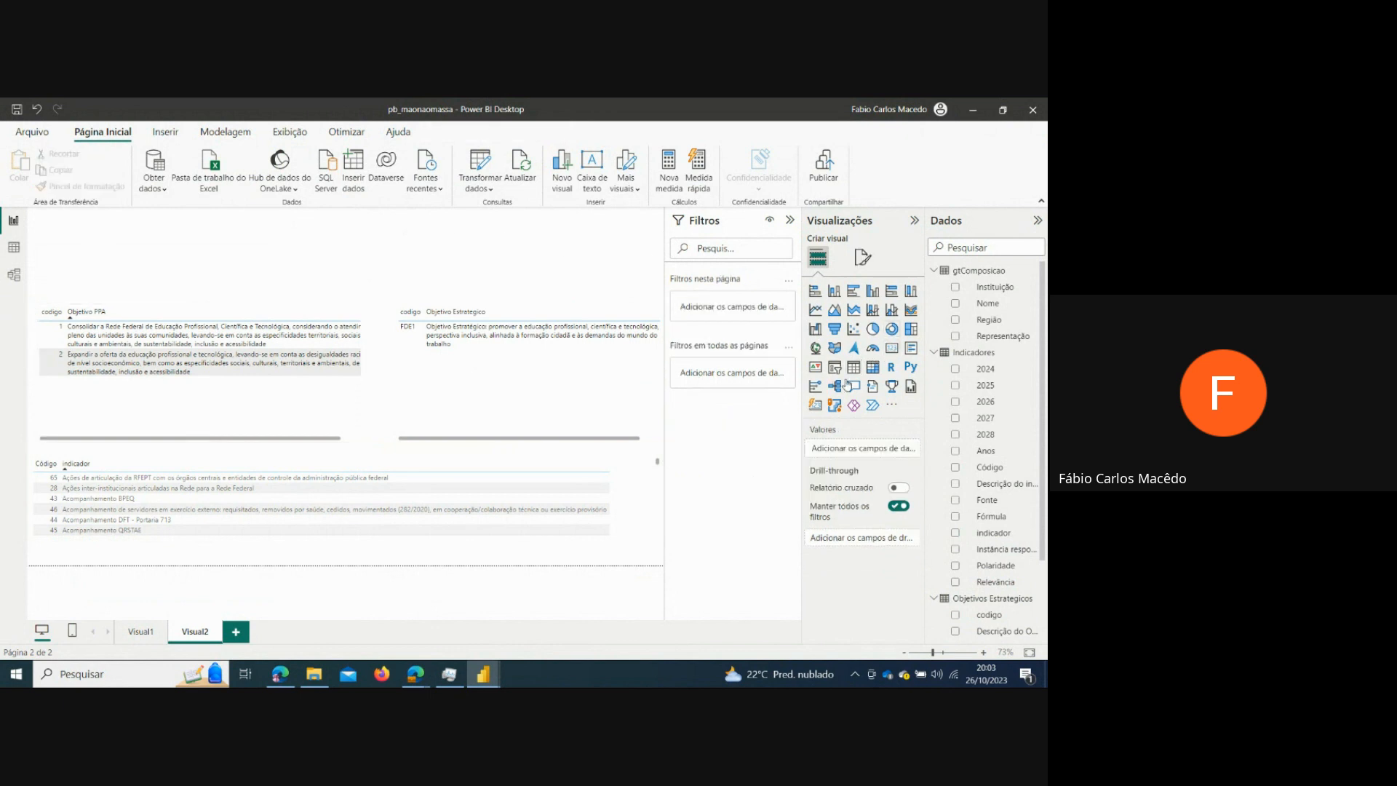
click(892, 353)
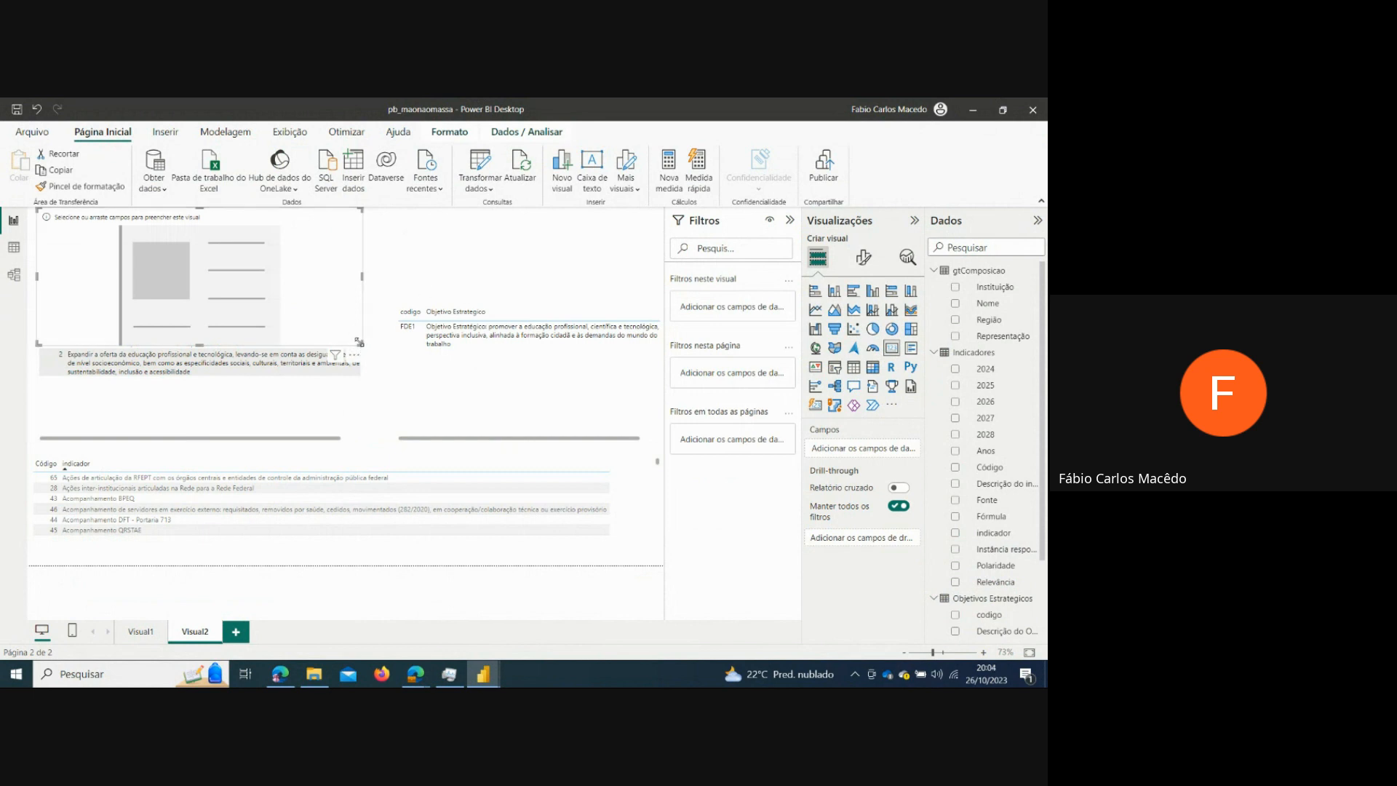
- Shrink the empty card to about half its width and two thirds of its height, and collapse the expanded tables in the field list
drag(359, 342, 198, 296)
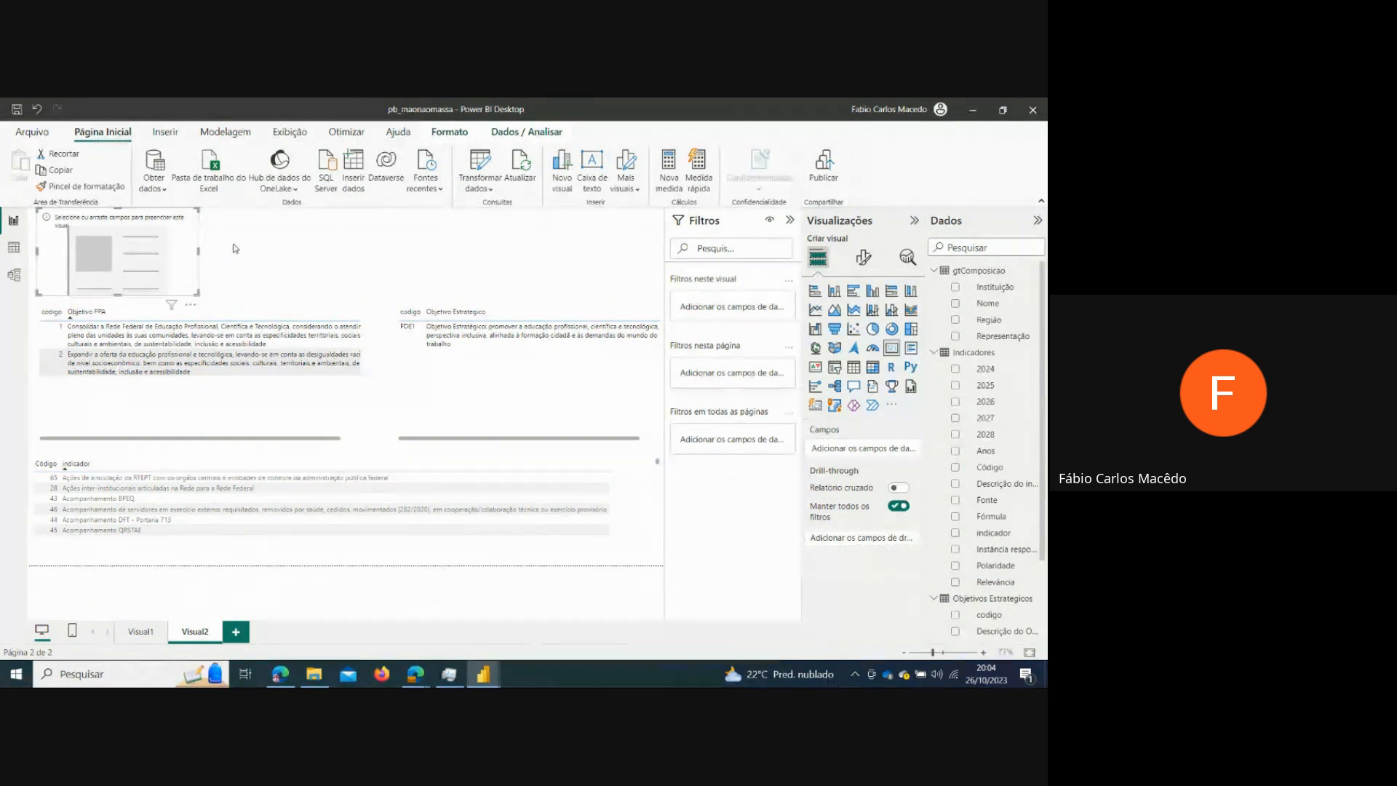
click(234, 248)
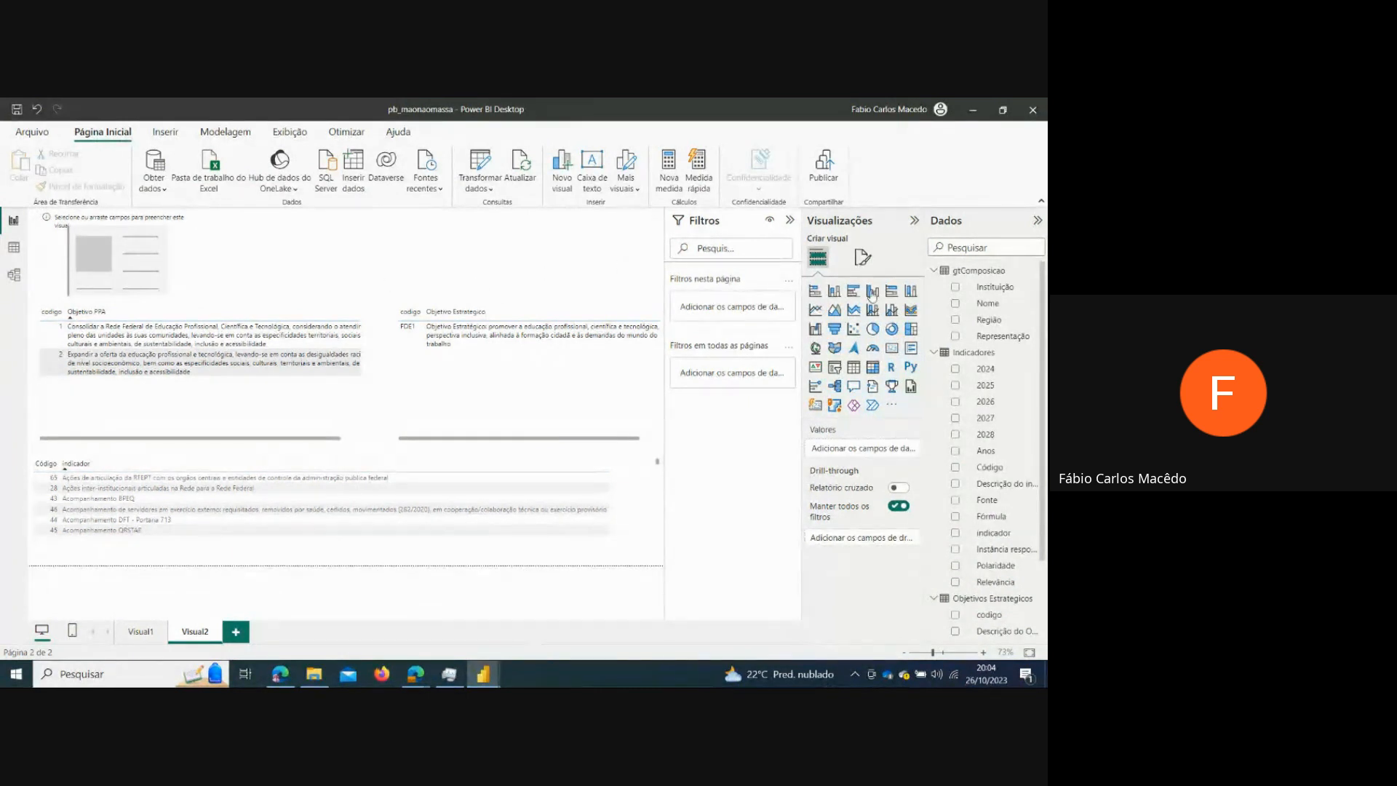
click(932, 272)
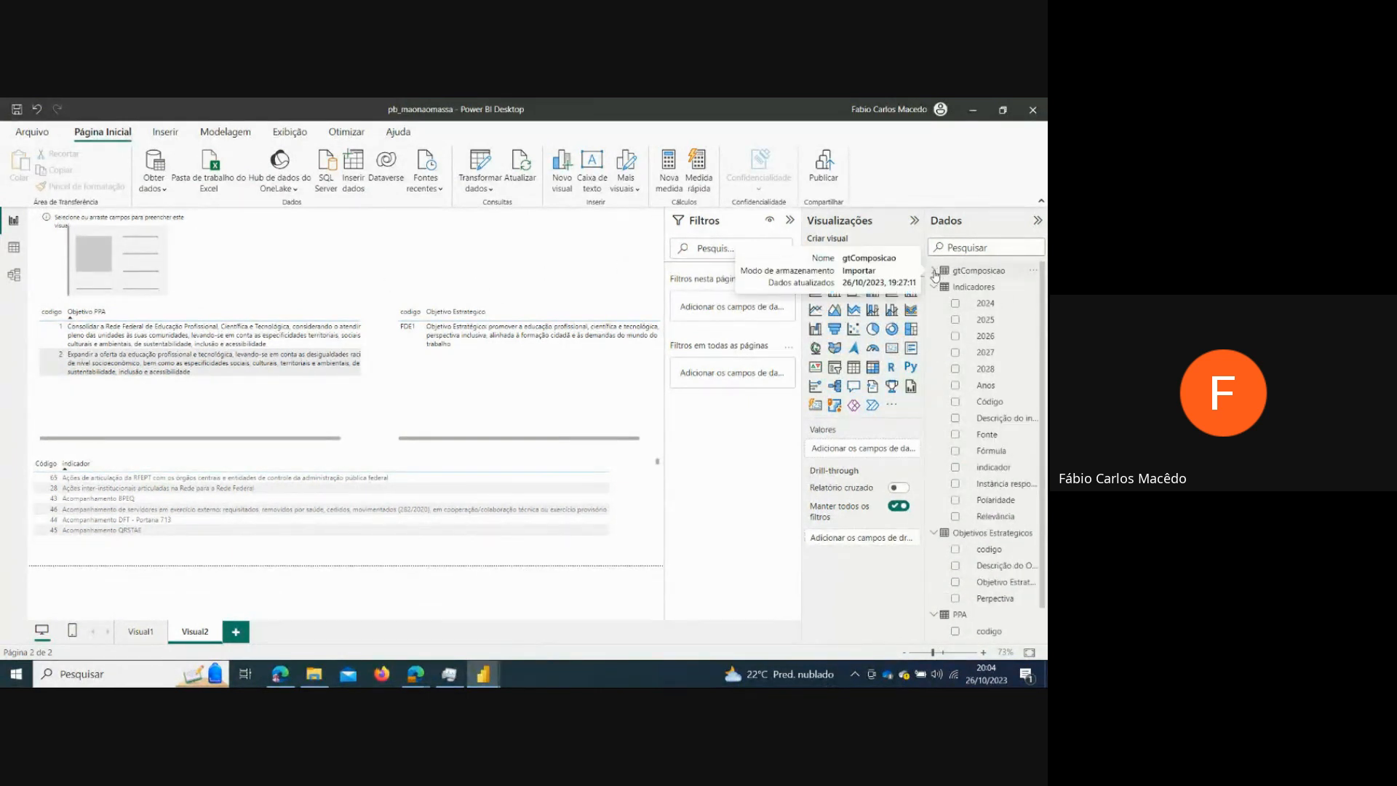
click(935, 289)
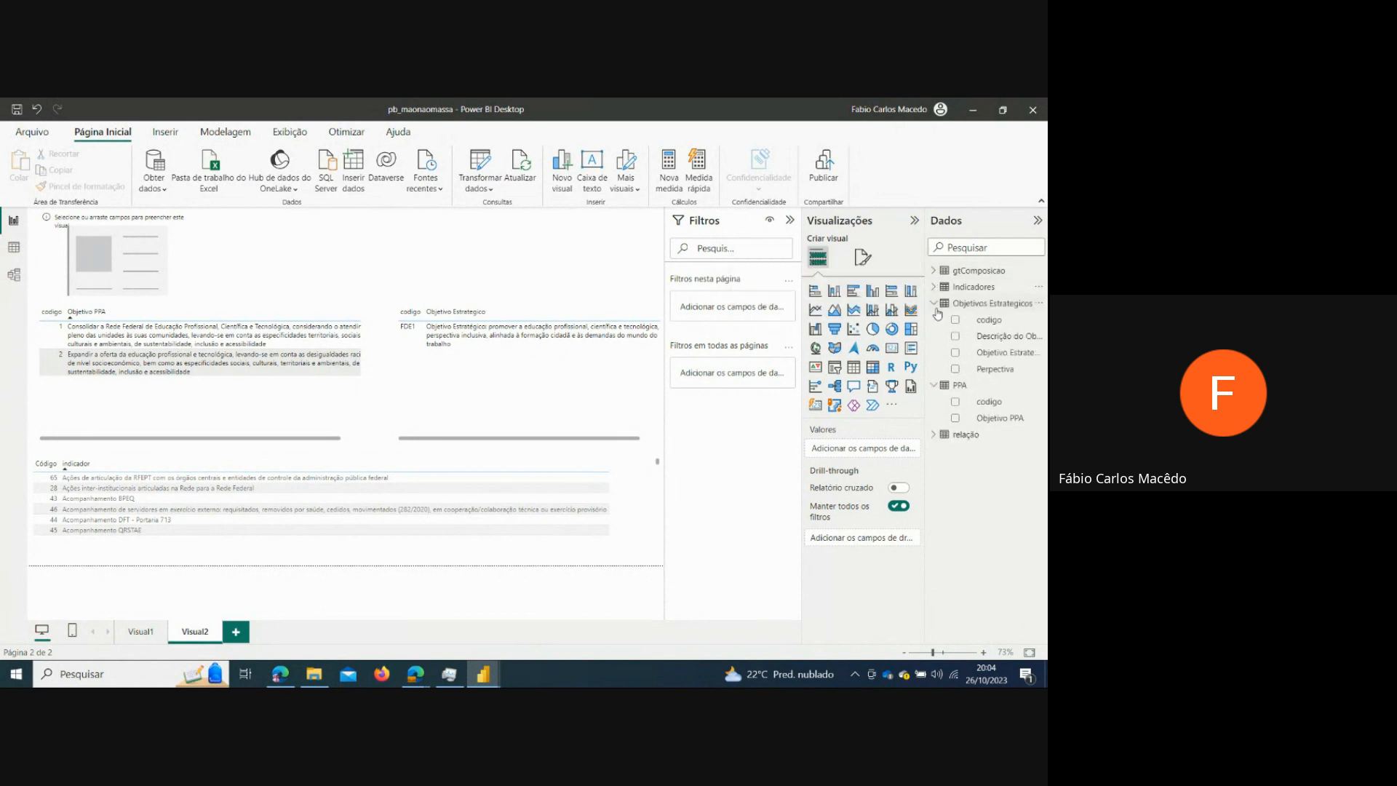
click(936, 305)
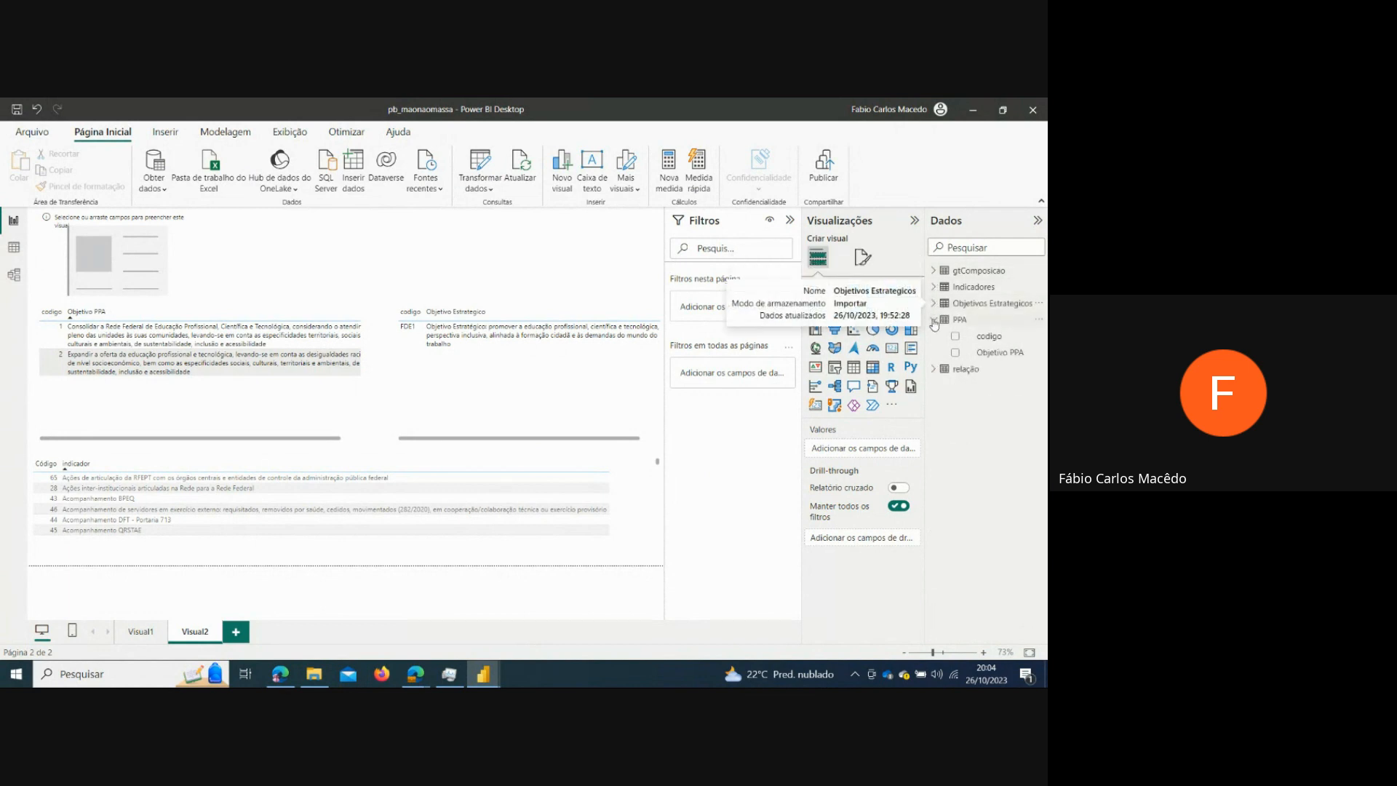
click(935, 321)
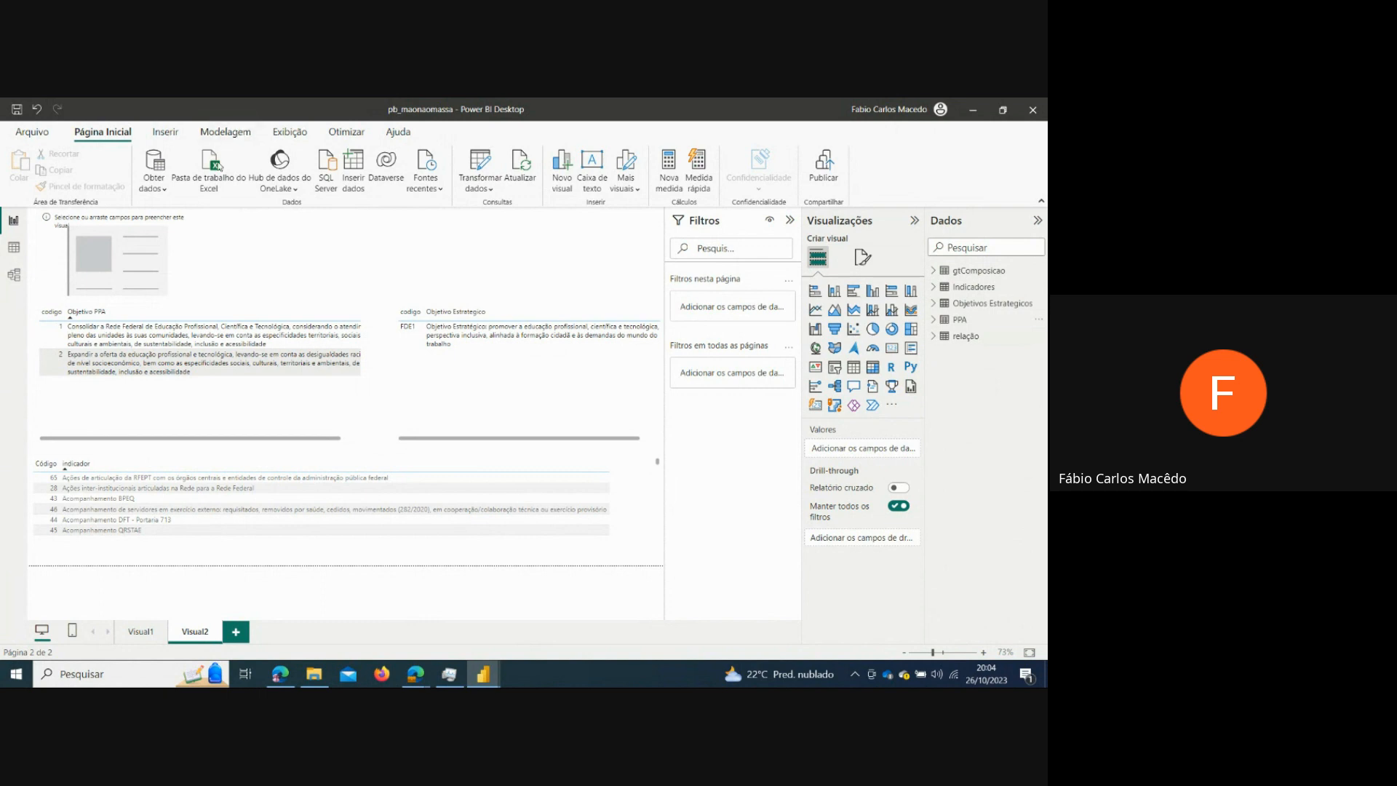
- Show the count of the Código field from the Indicadores table on the empty card
click(231, 137)
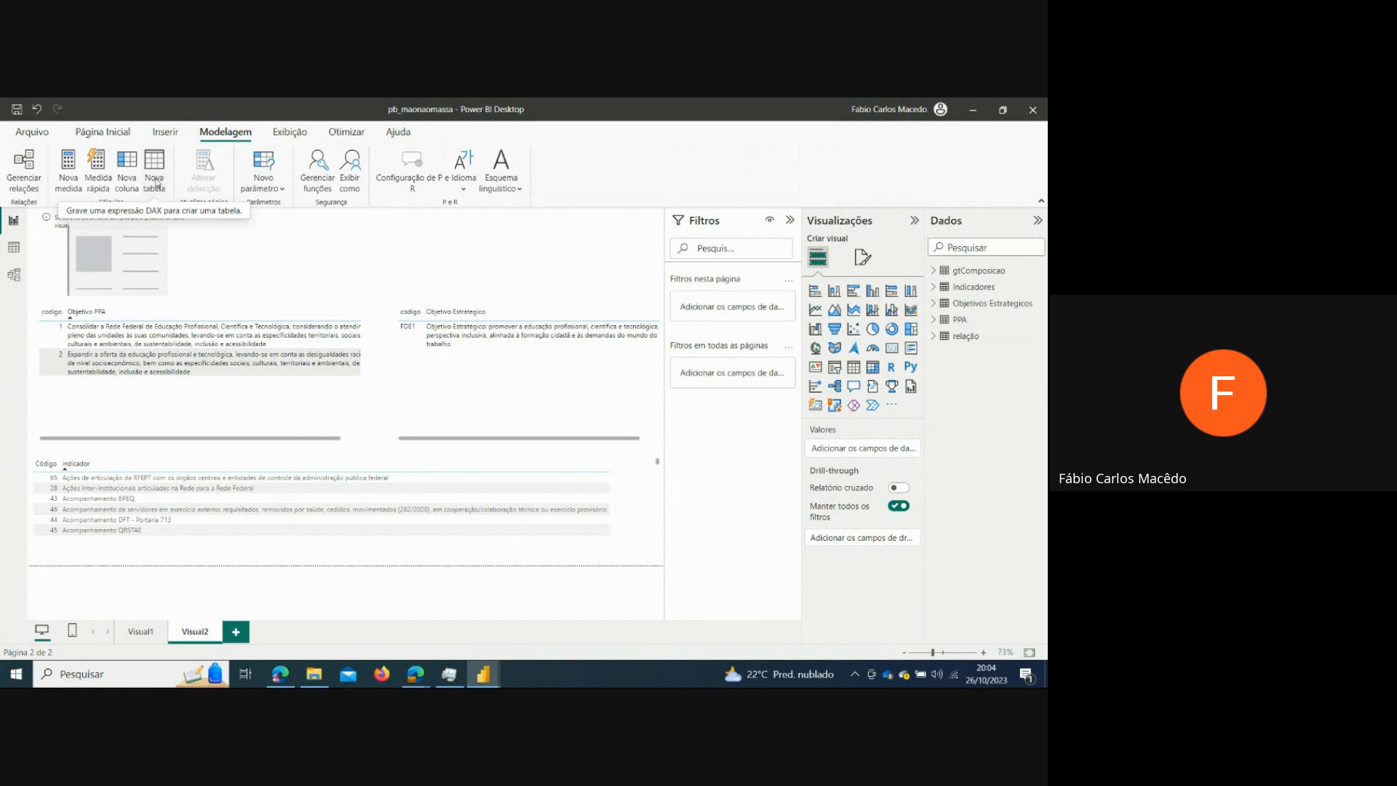
click(141, 242)
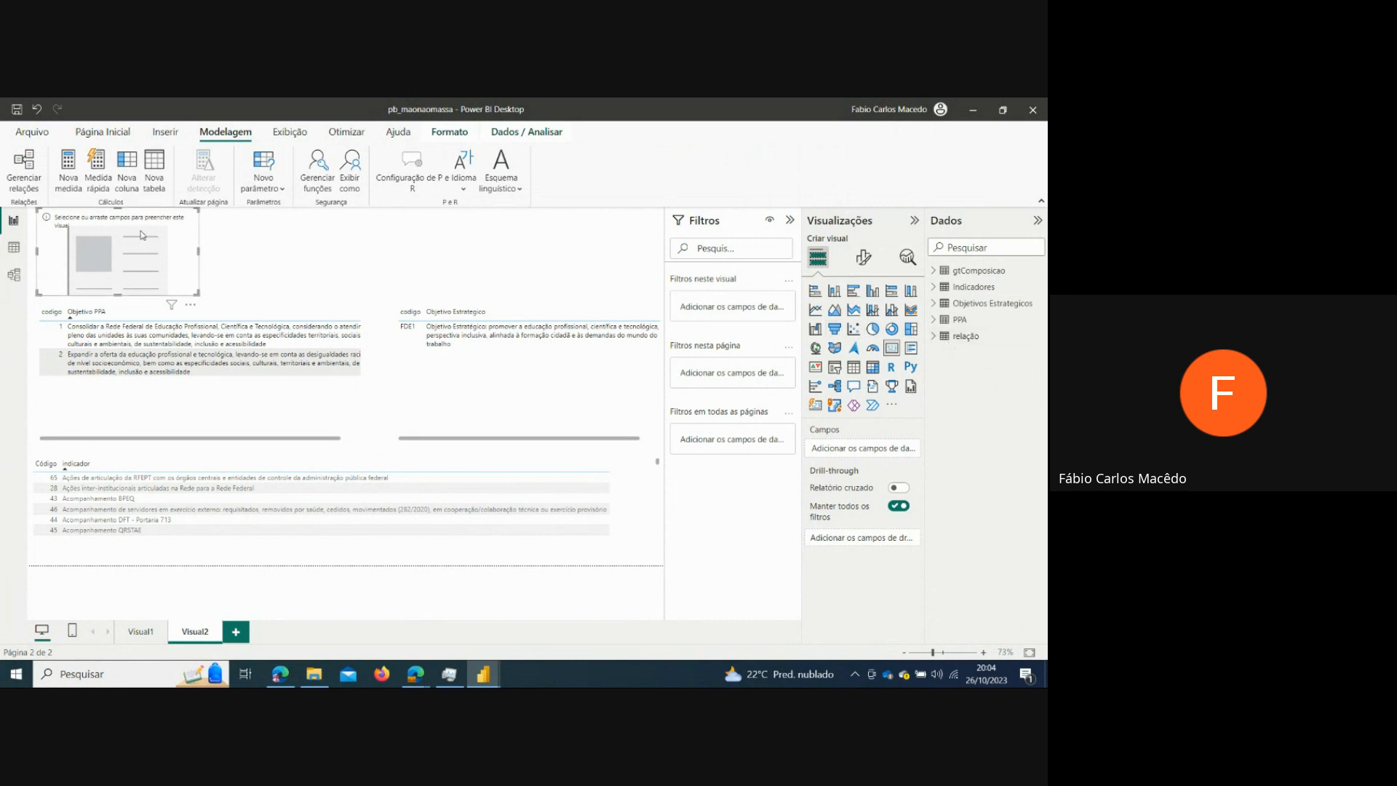
click(934, 288)
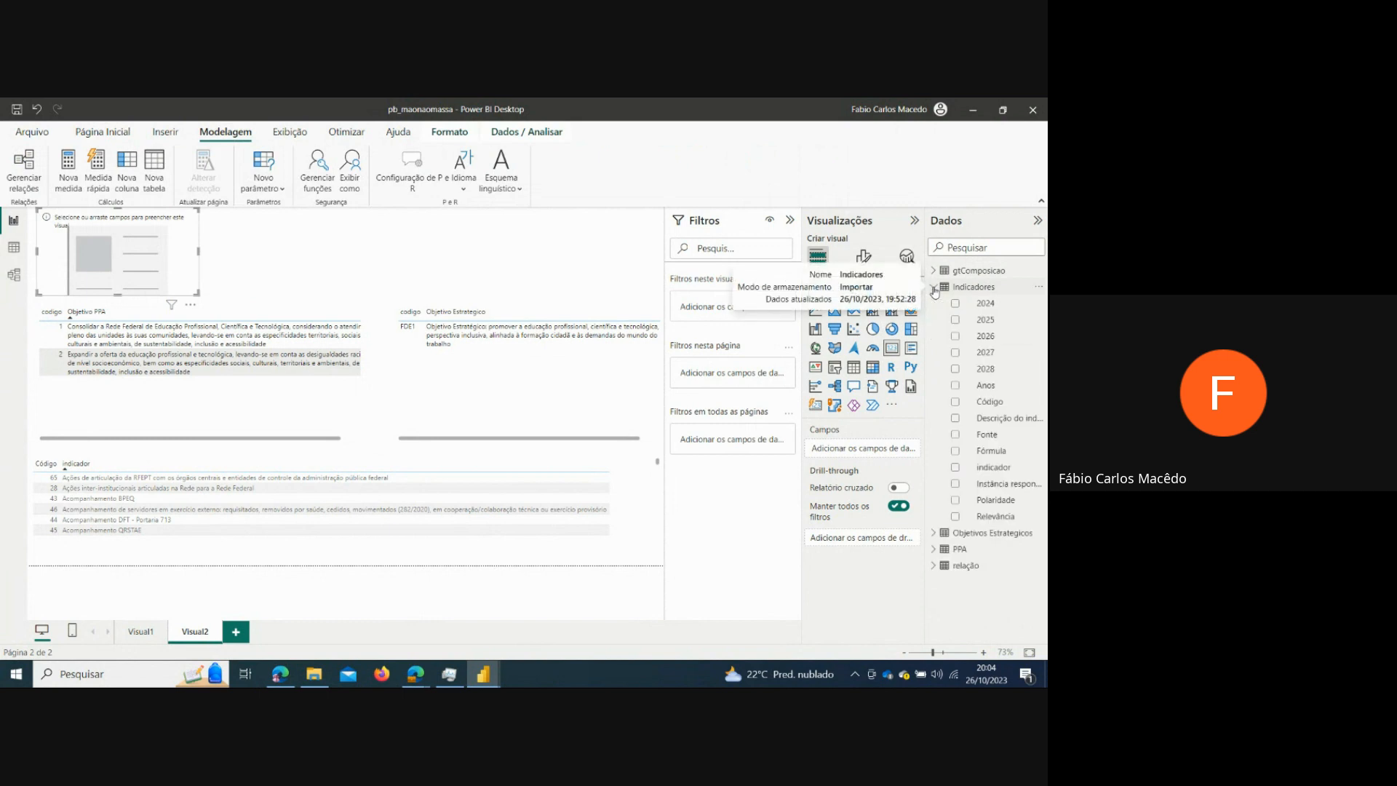
click(956, 405)
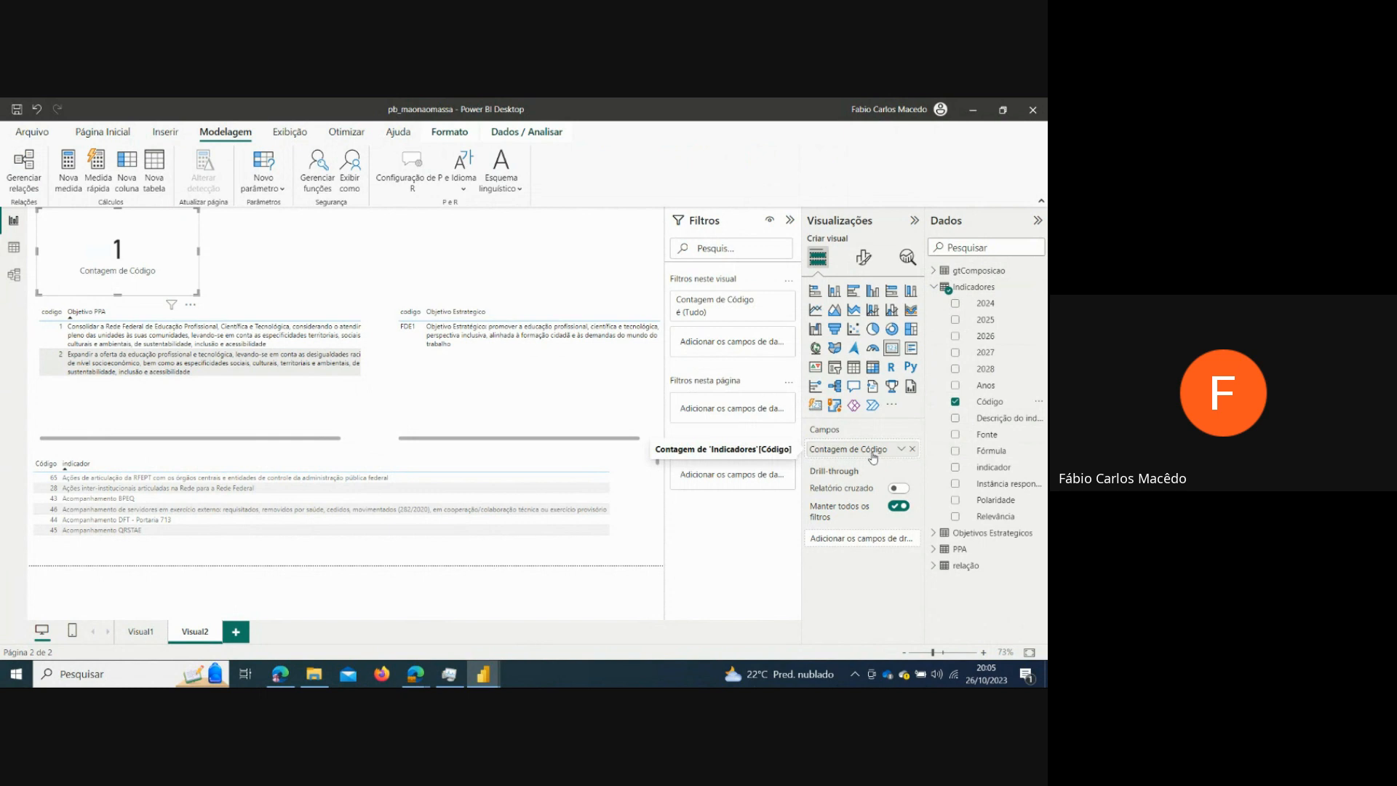
- Select the code 1 objective in the PPA table visual and clear the selection to leave the page unfiltered
click(171, 366)
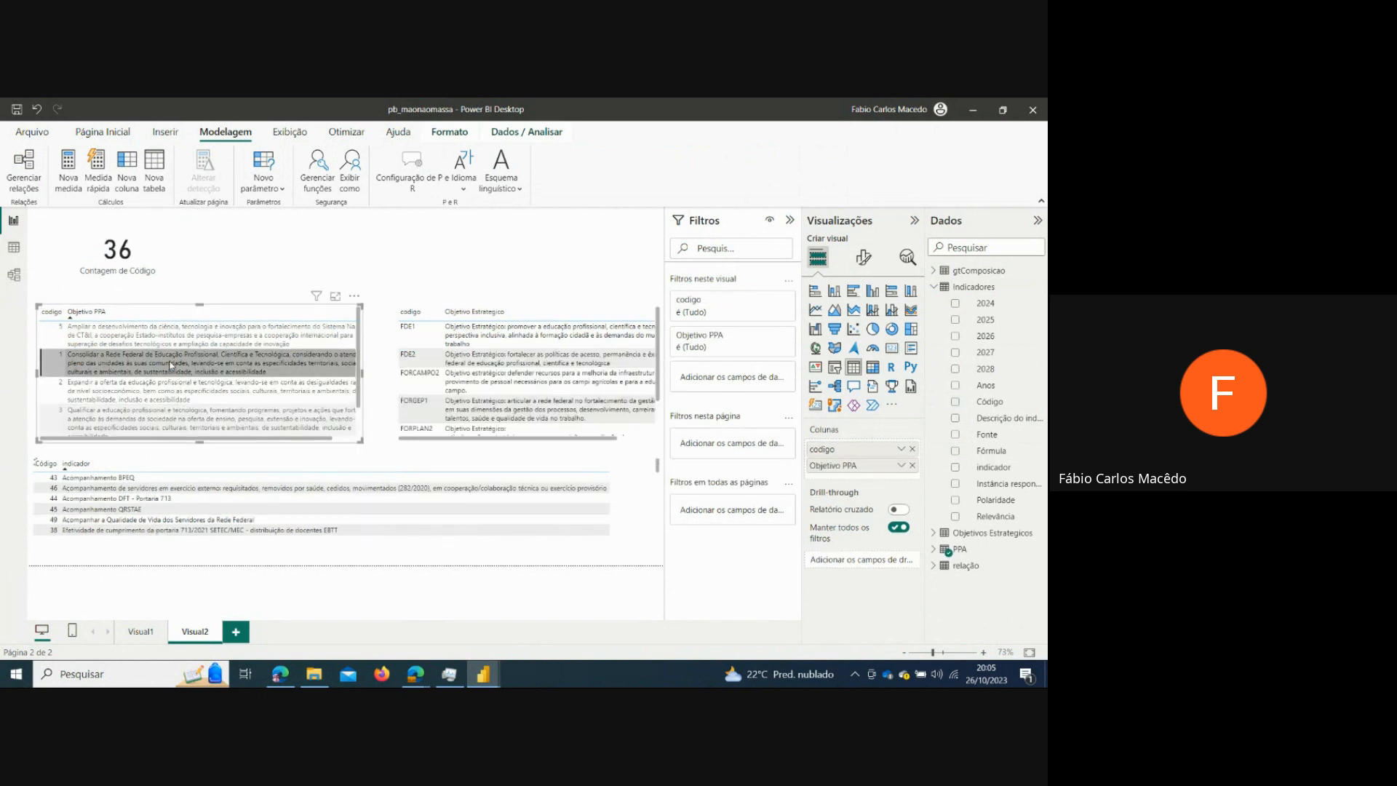
click(171, 366)
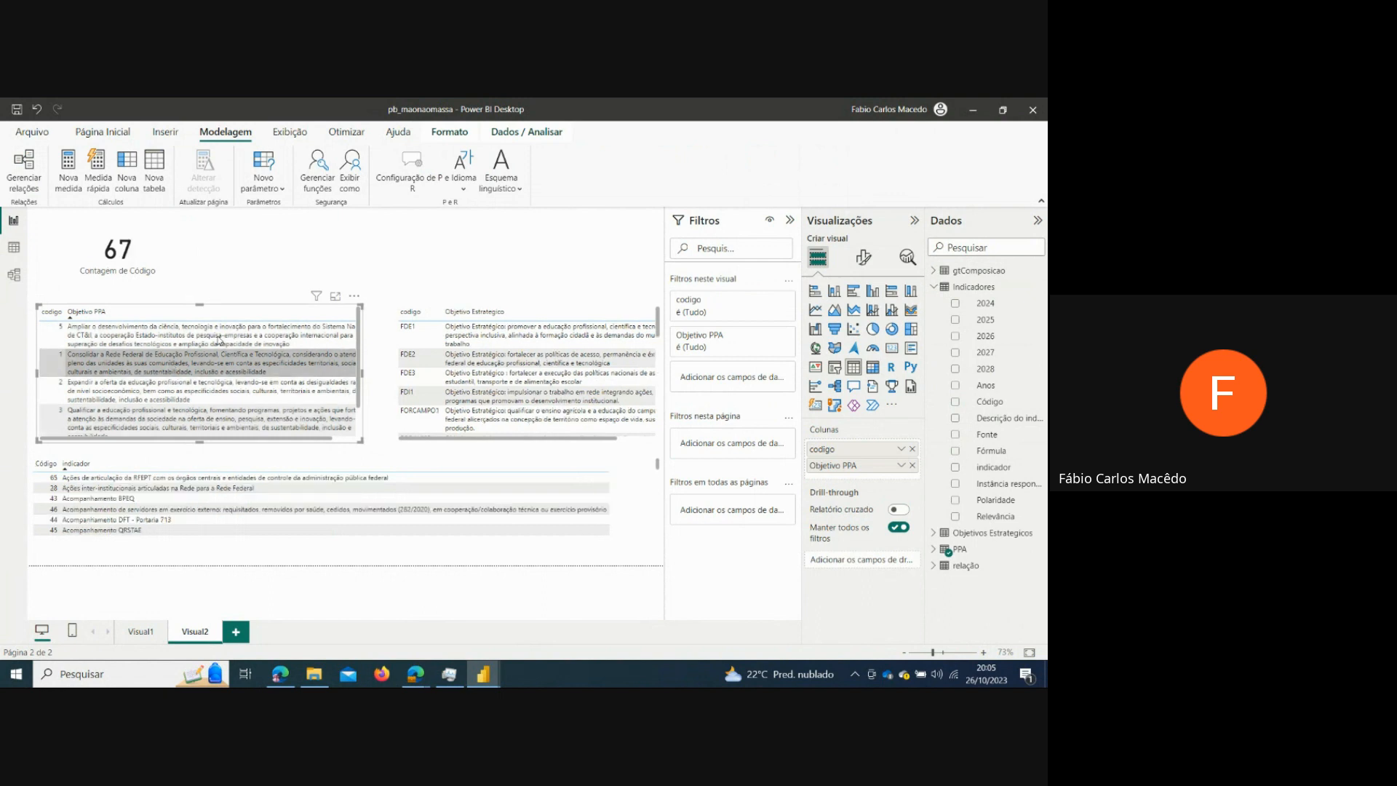
- Rename the card's count field as "Total de Indicadores" and collapse the Indicadores table in the field list
click(105, 272)
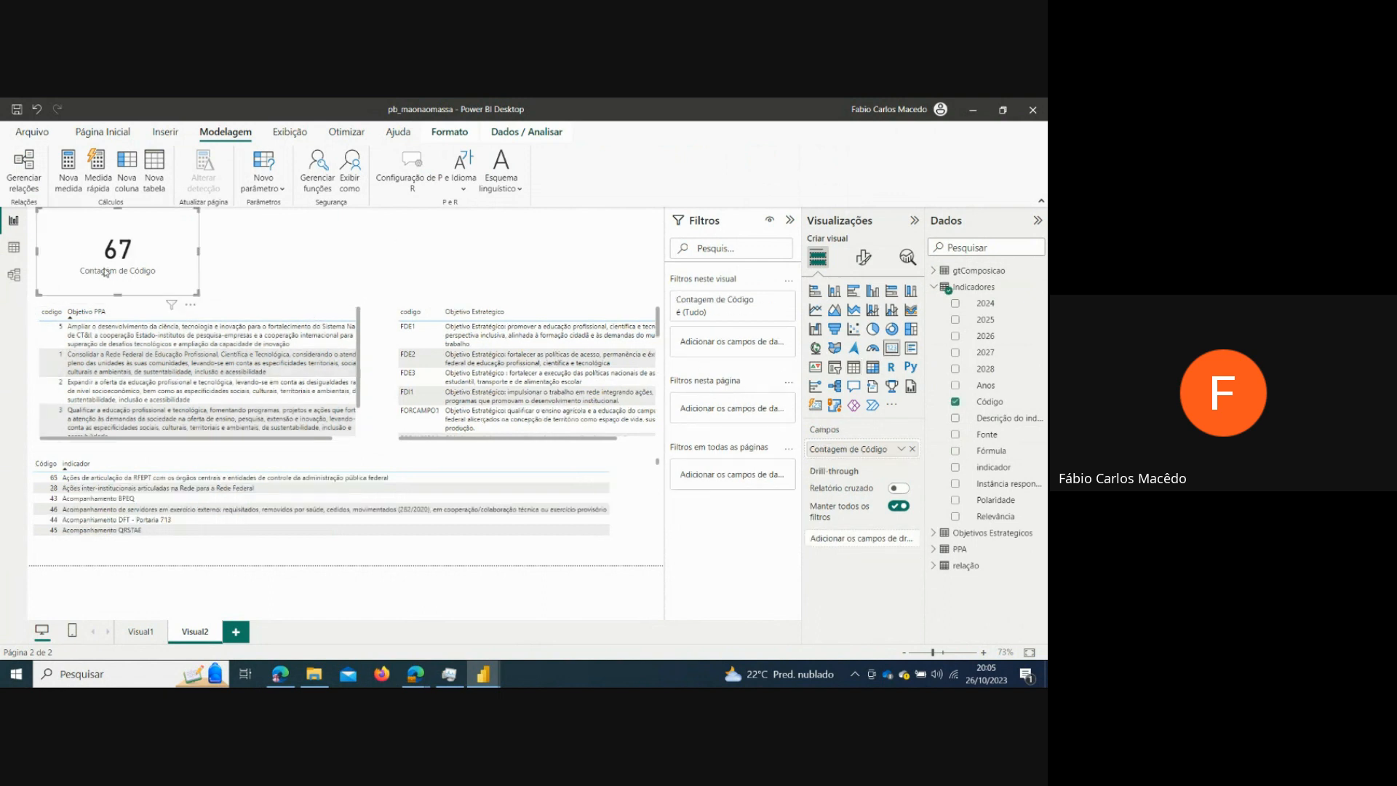
double_click(852, 452)
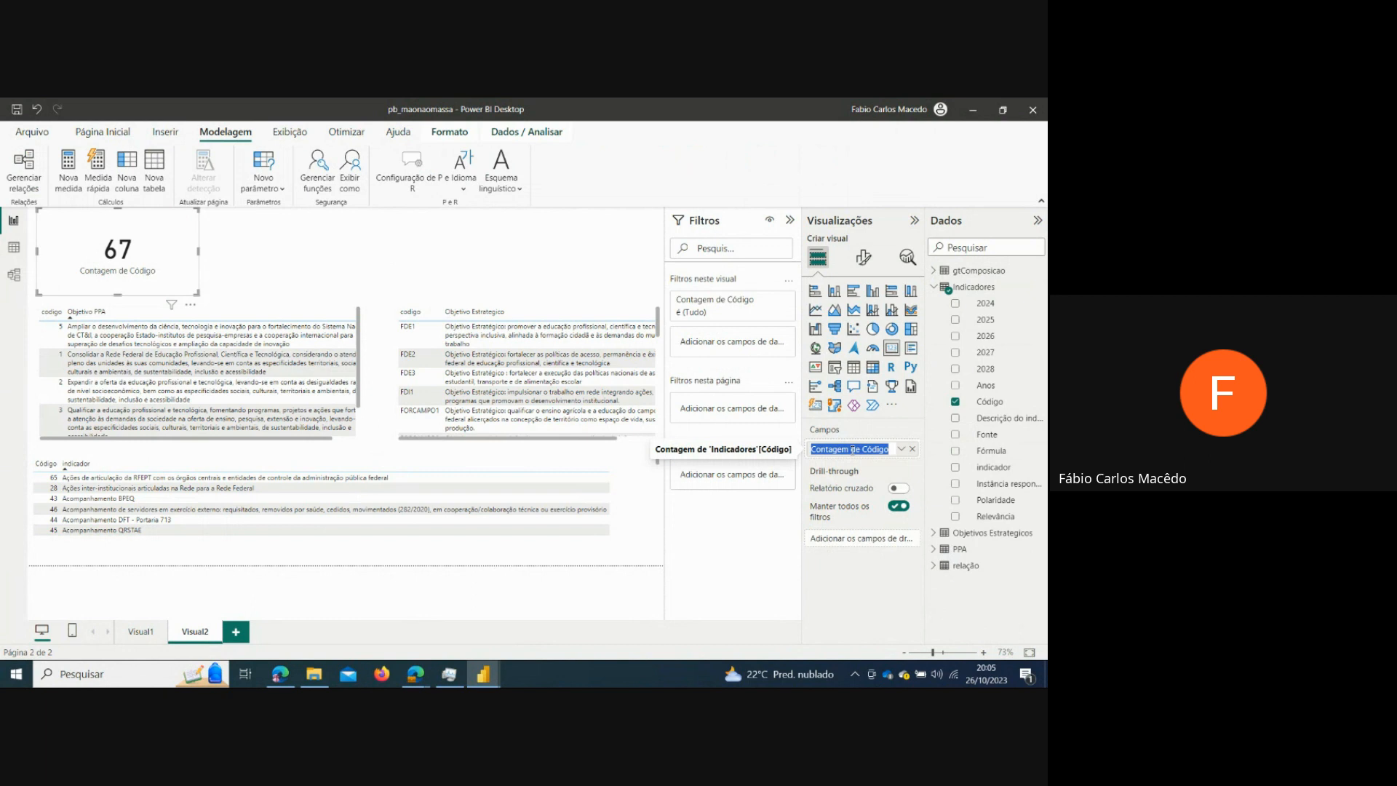
text(Total de)
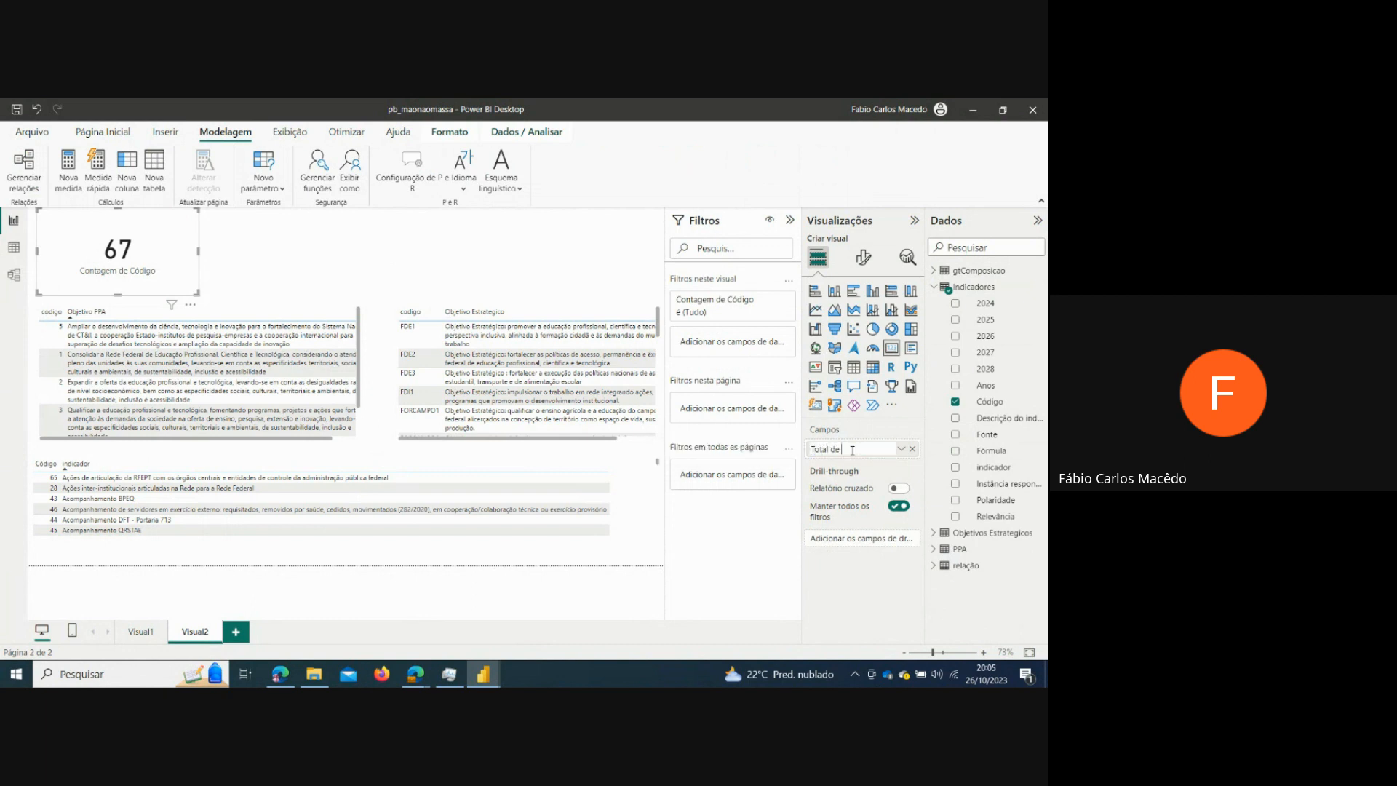
text( Indicadores)
key(Return)
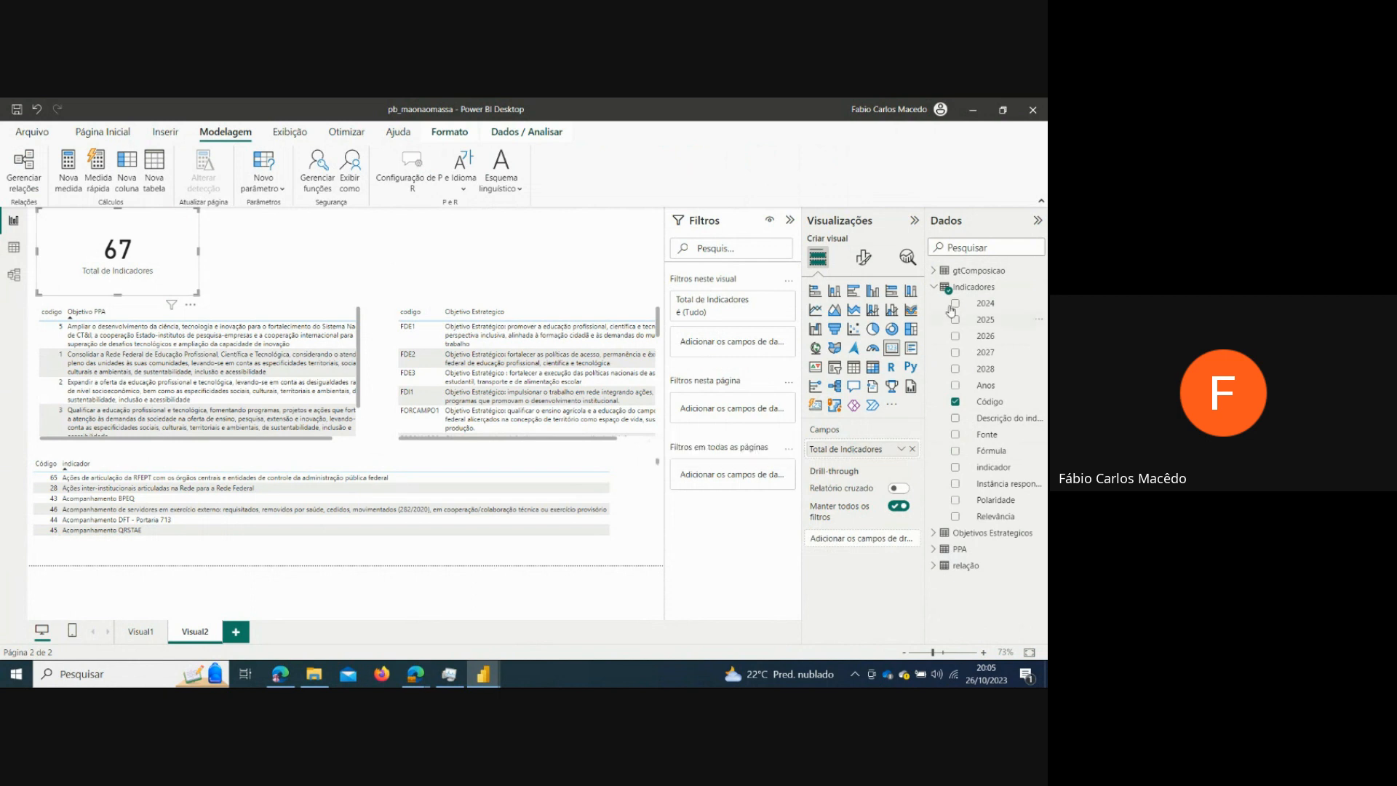
click(933, 288)
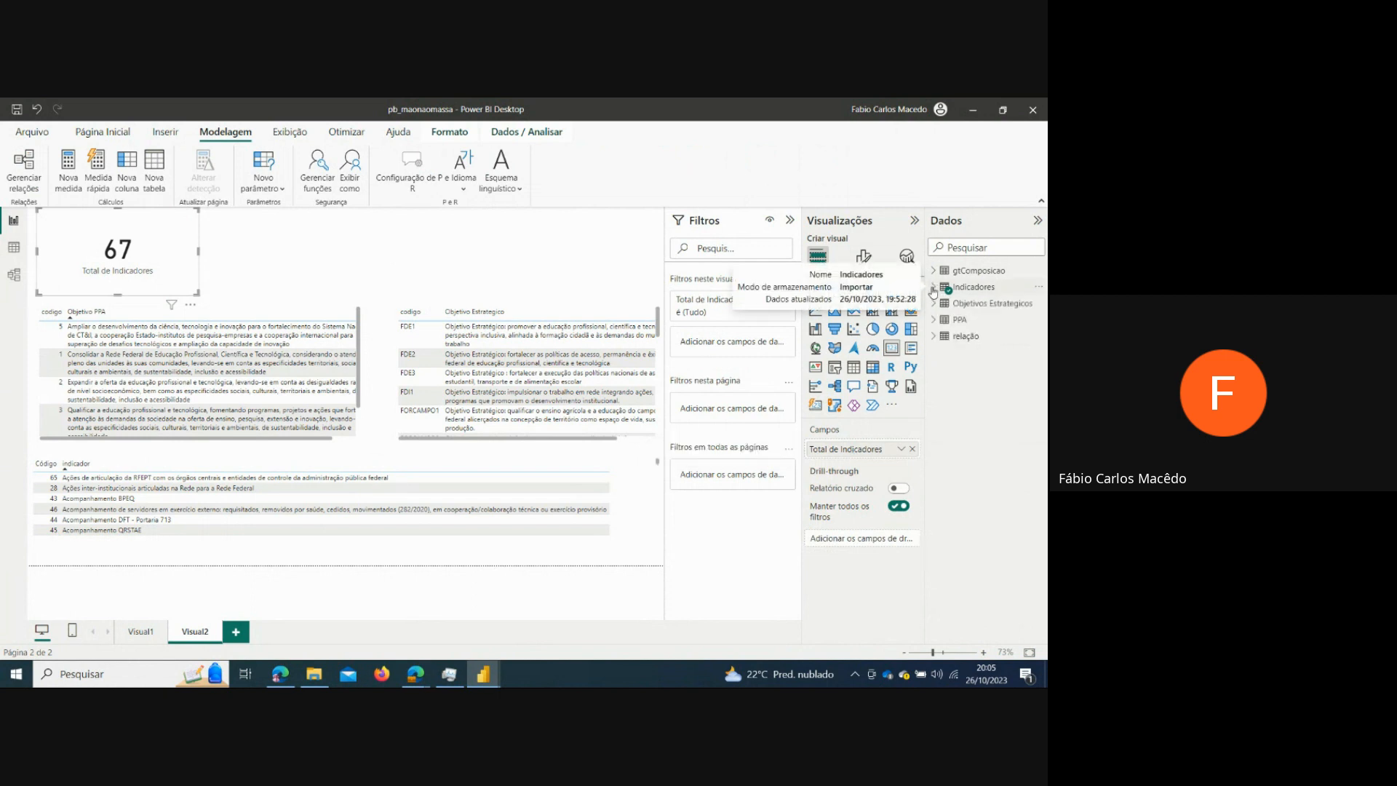
click(345, 244)
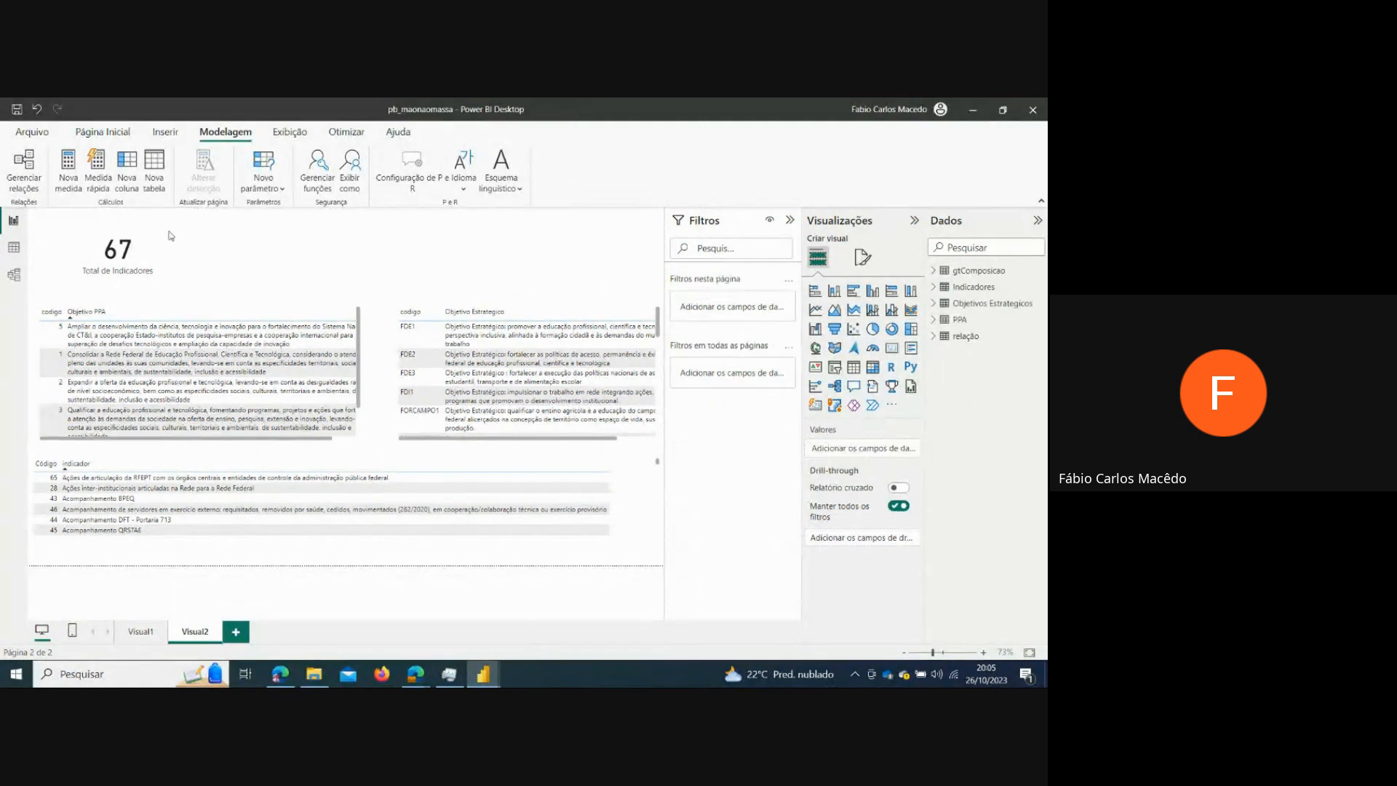
click(153, 158)
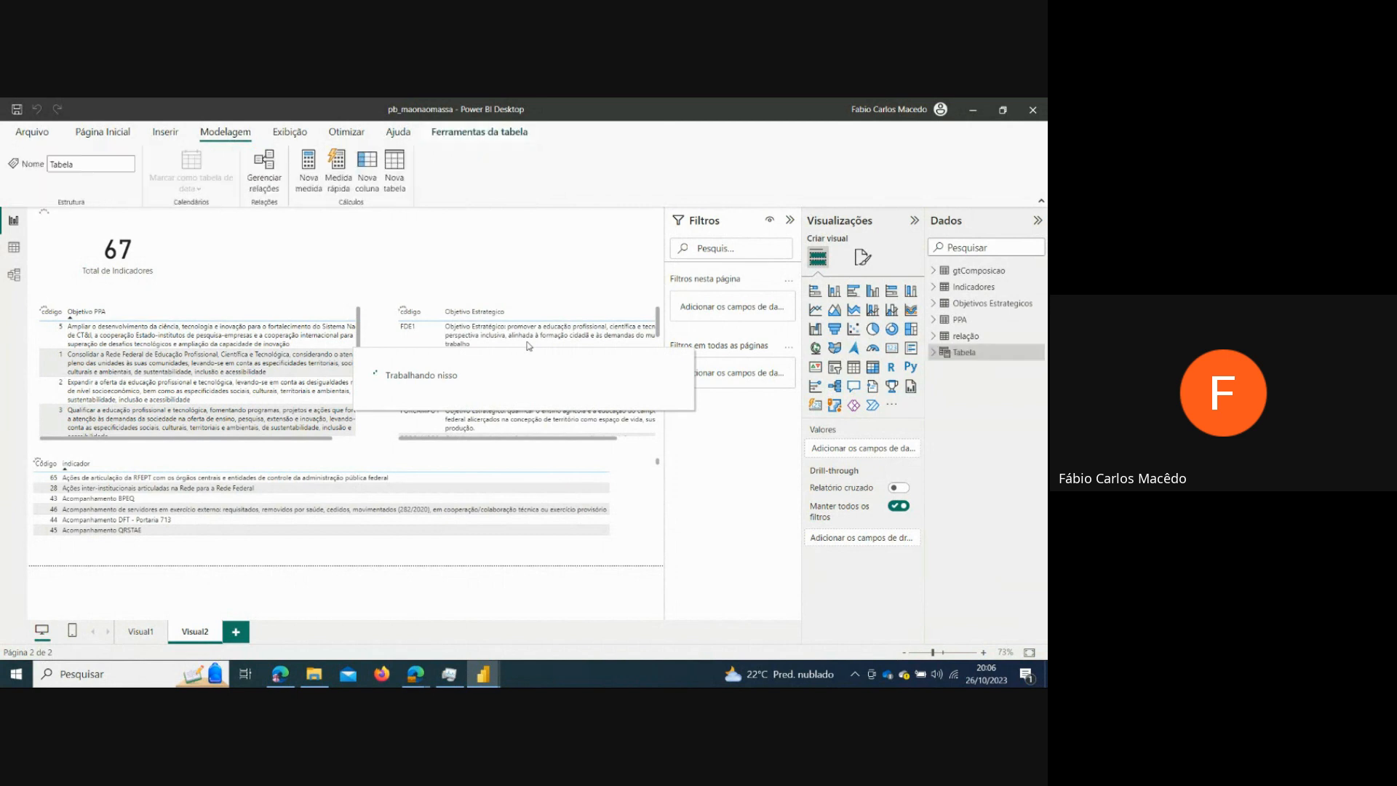
click(970, 357)
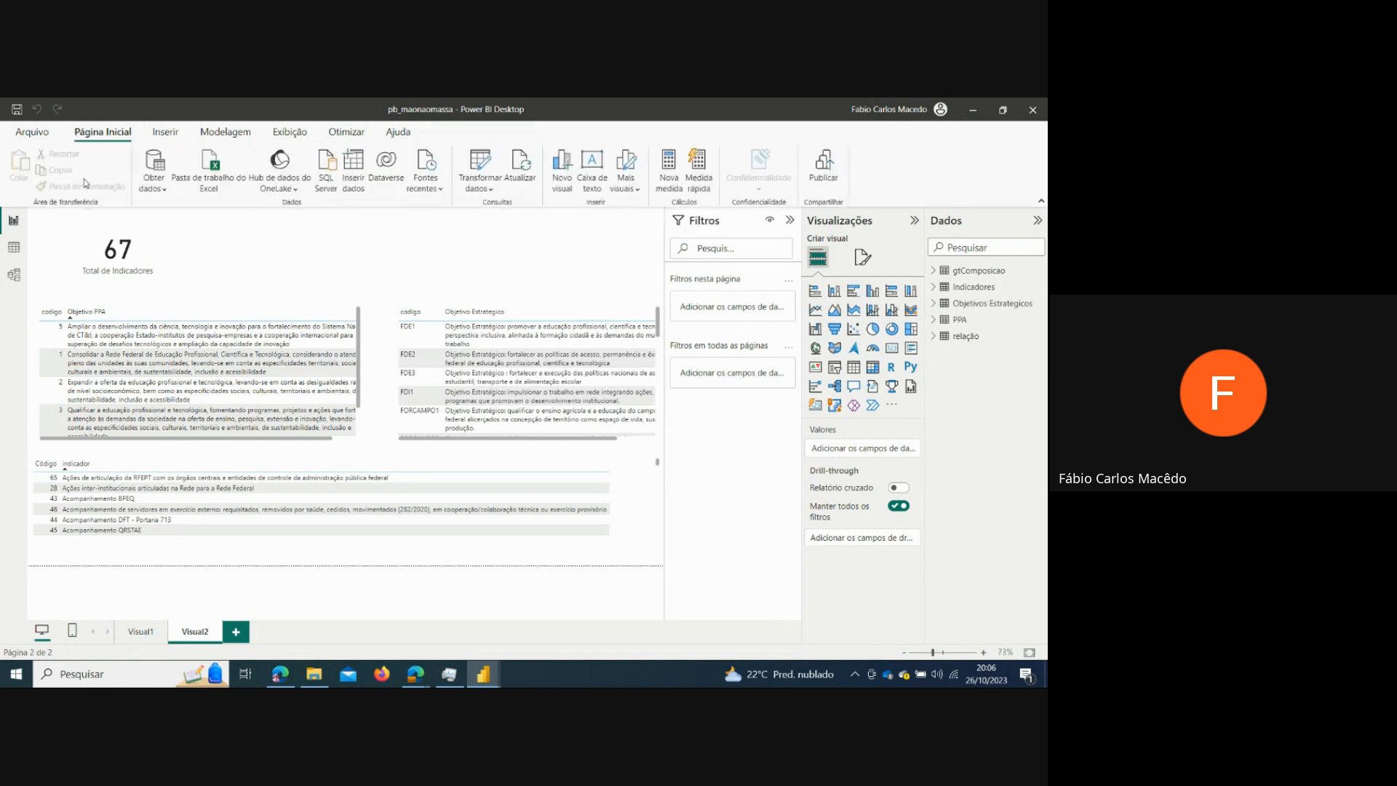
click(164, 132)
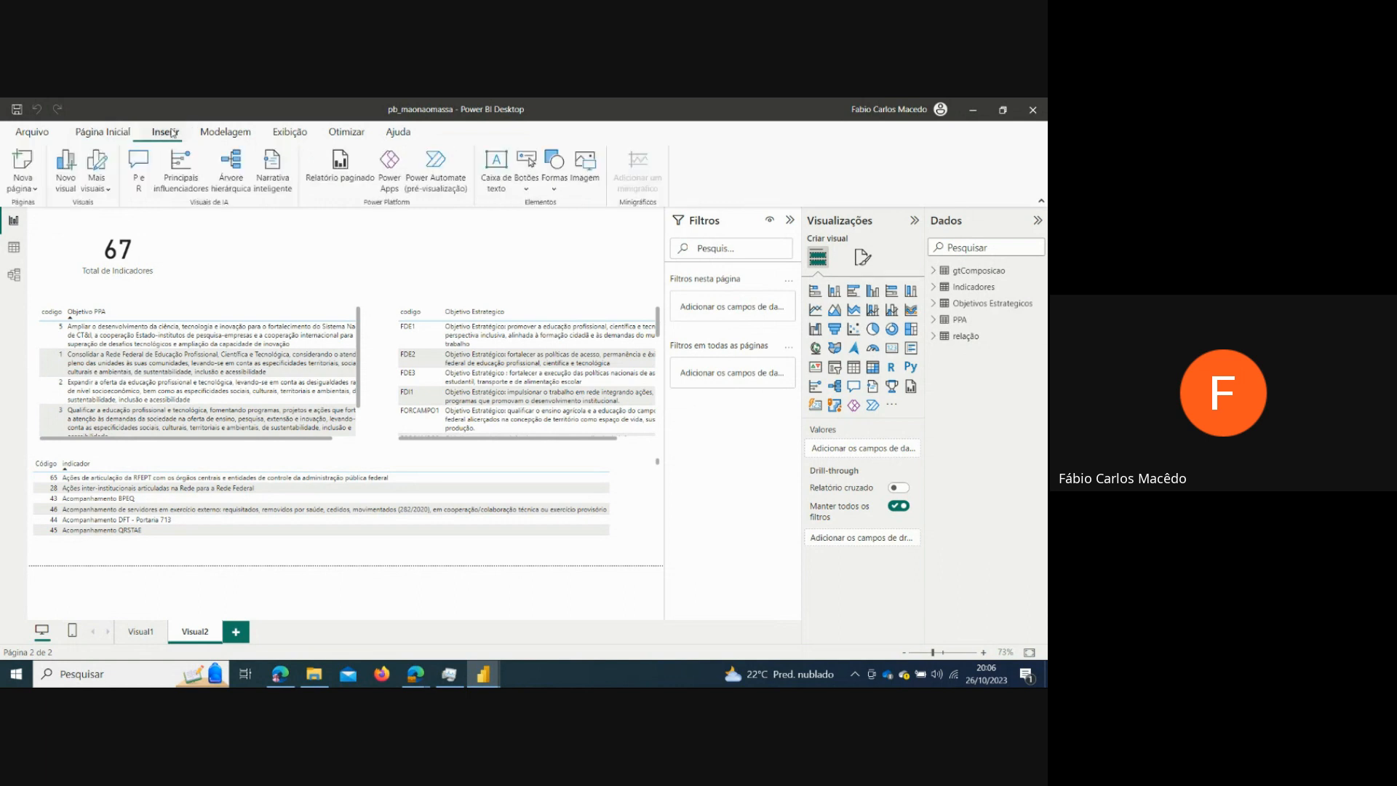
- Start a new calculated table and name it md_Indicadores in its DAX formula
click(212, 133)
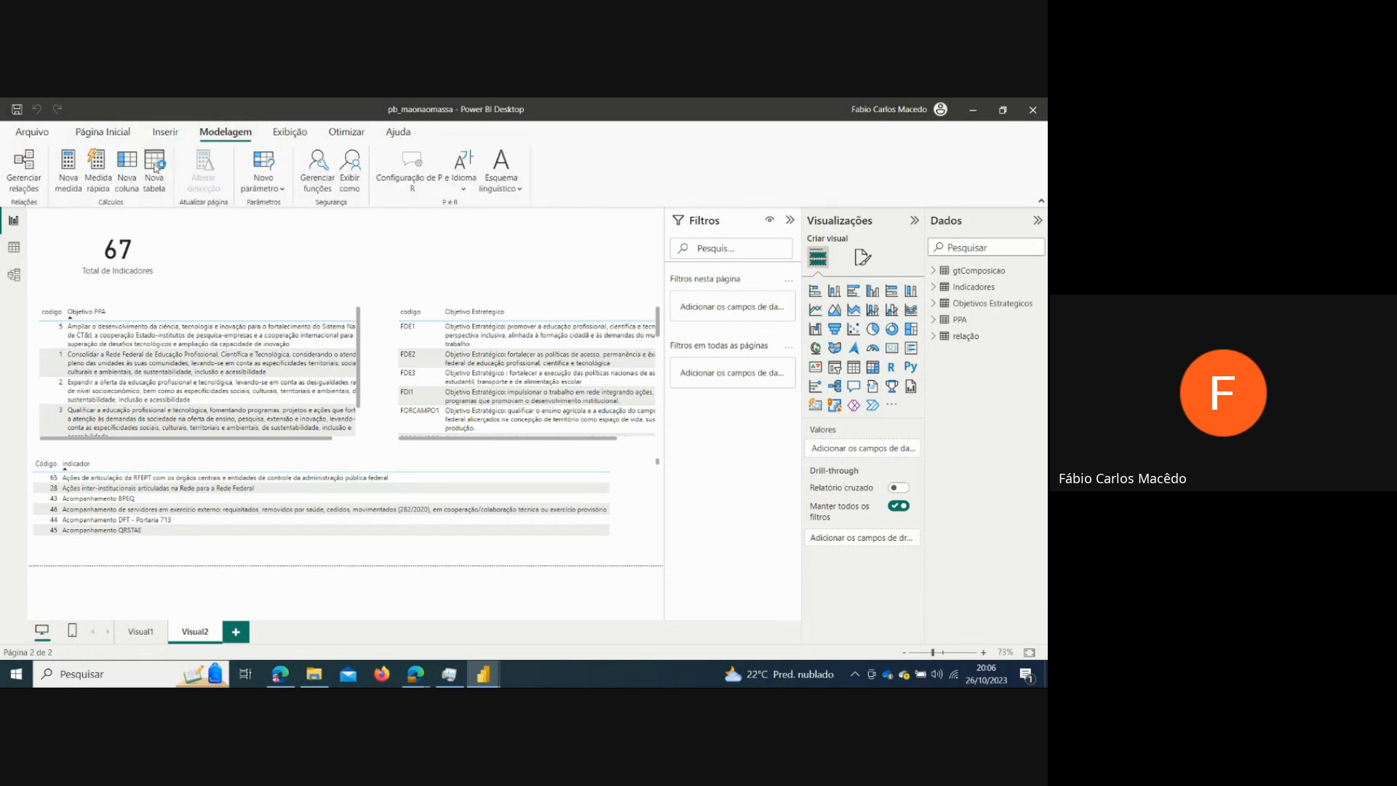
click(155, 168)
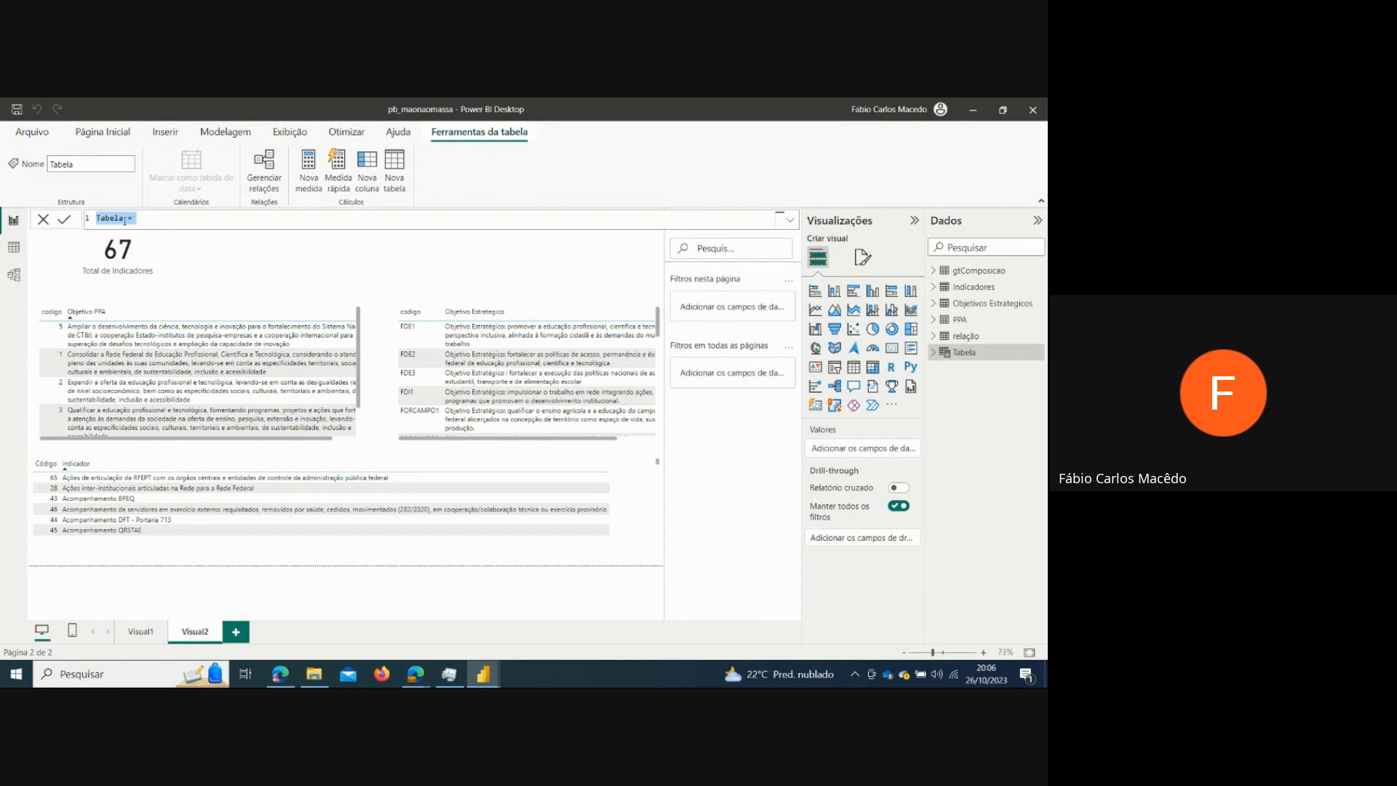
double_click(124, 218)
click(125, 219)
key(BackSpace)
key(BackSpace)
text(md_)
text(Indicadores)
key(End)
- Try to define md_Indicadores with the CALCULATETABLE function, looking for a column or row function as its argument, and erase the expression
text(cal)
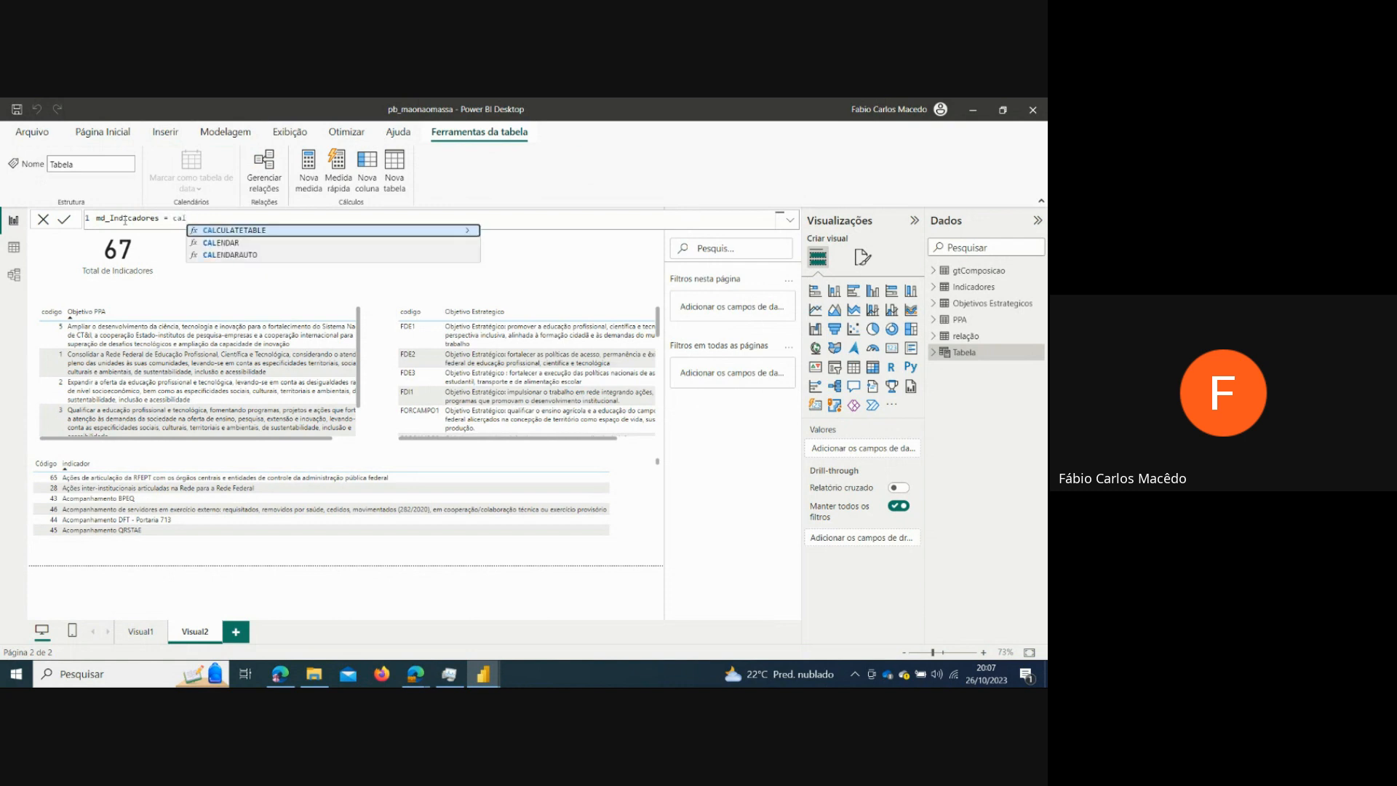
key(Down)
key(Down)
key(Down)
key(Up)
key(Up)
key(Up)
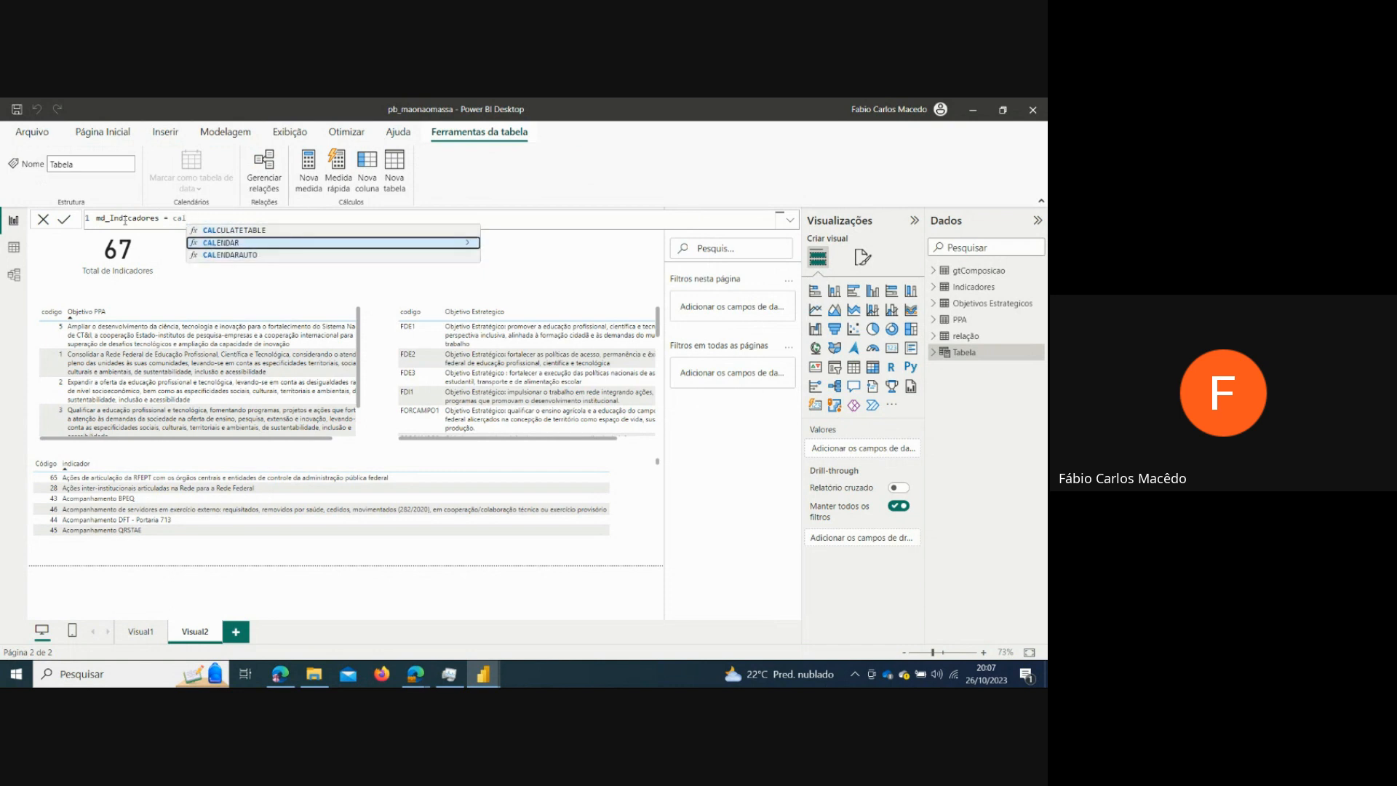
key(Tab)
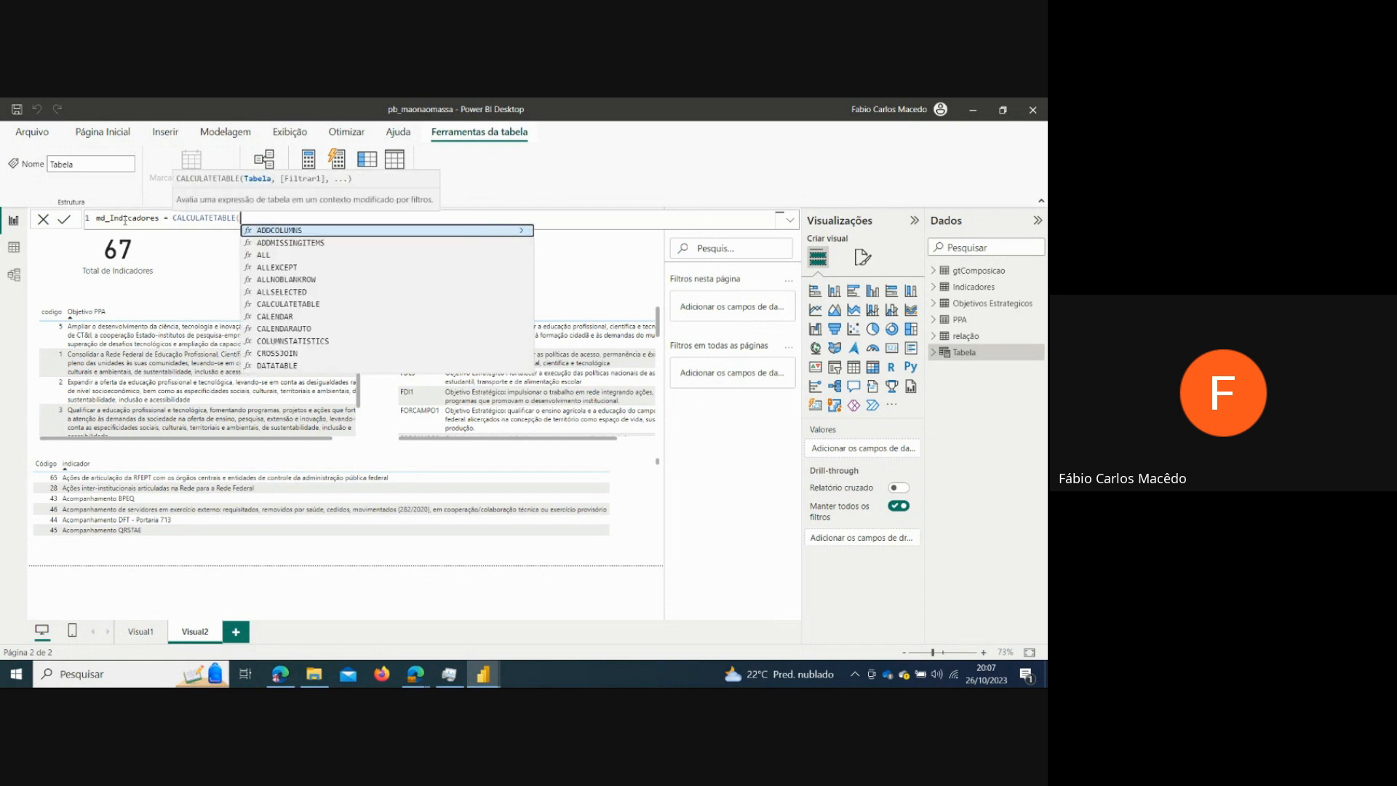
text(co)
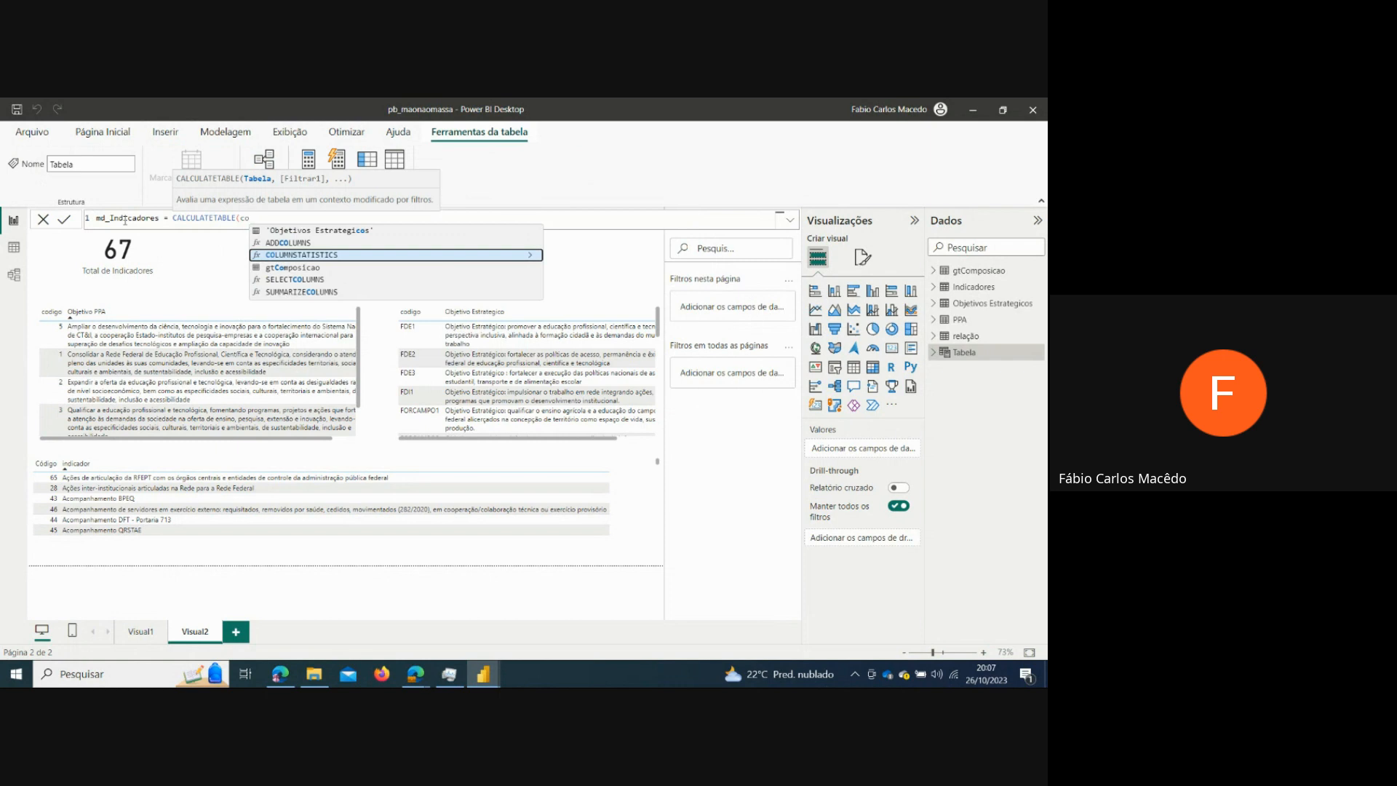
key(BackSpace)
key(BackSpace)
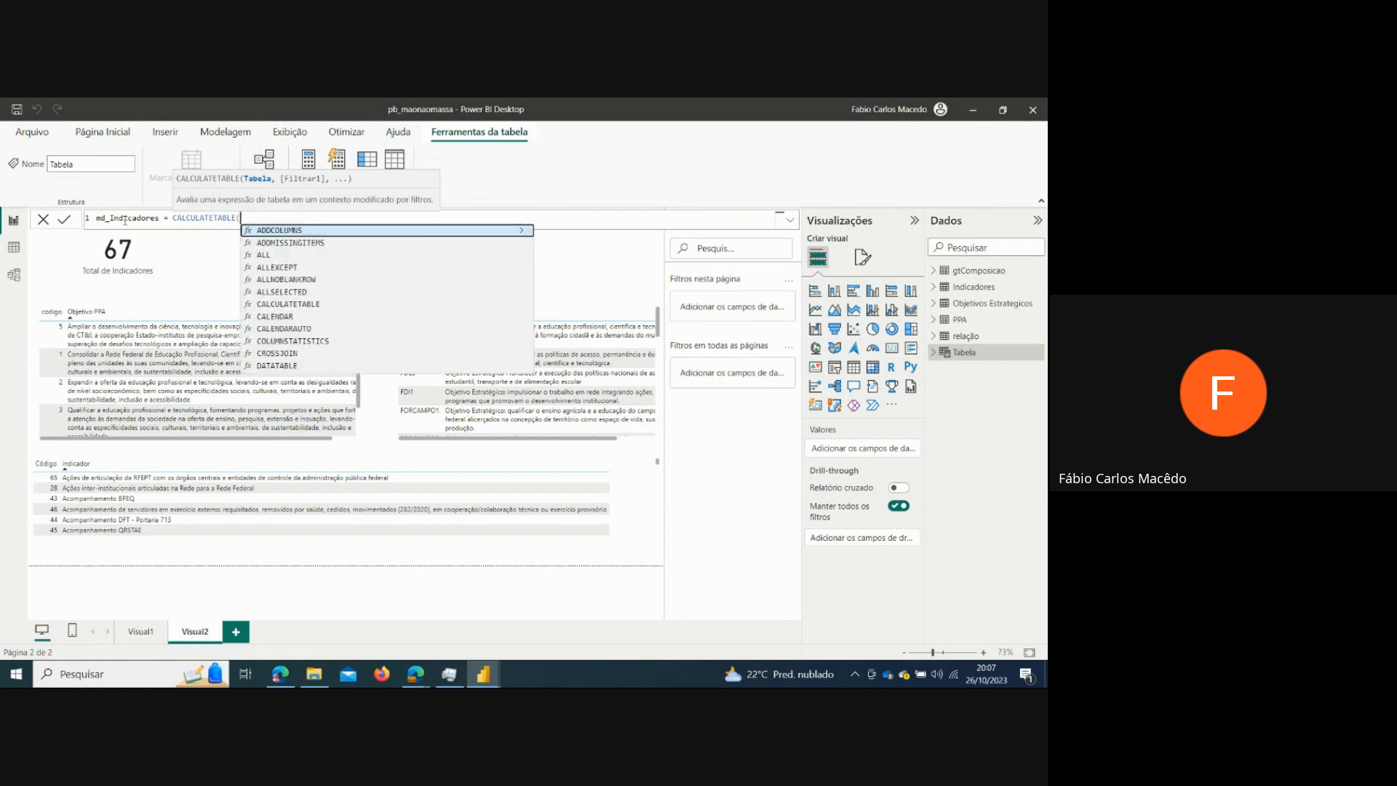
text(ro)
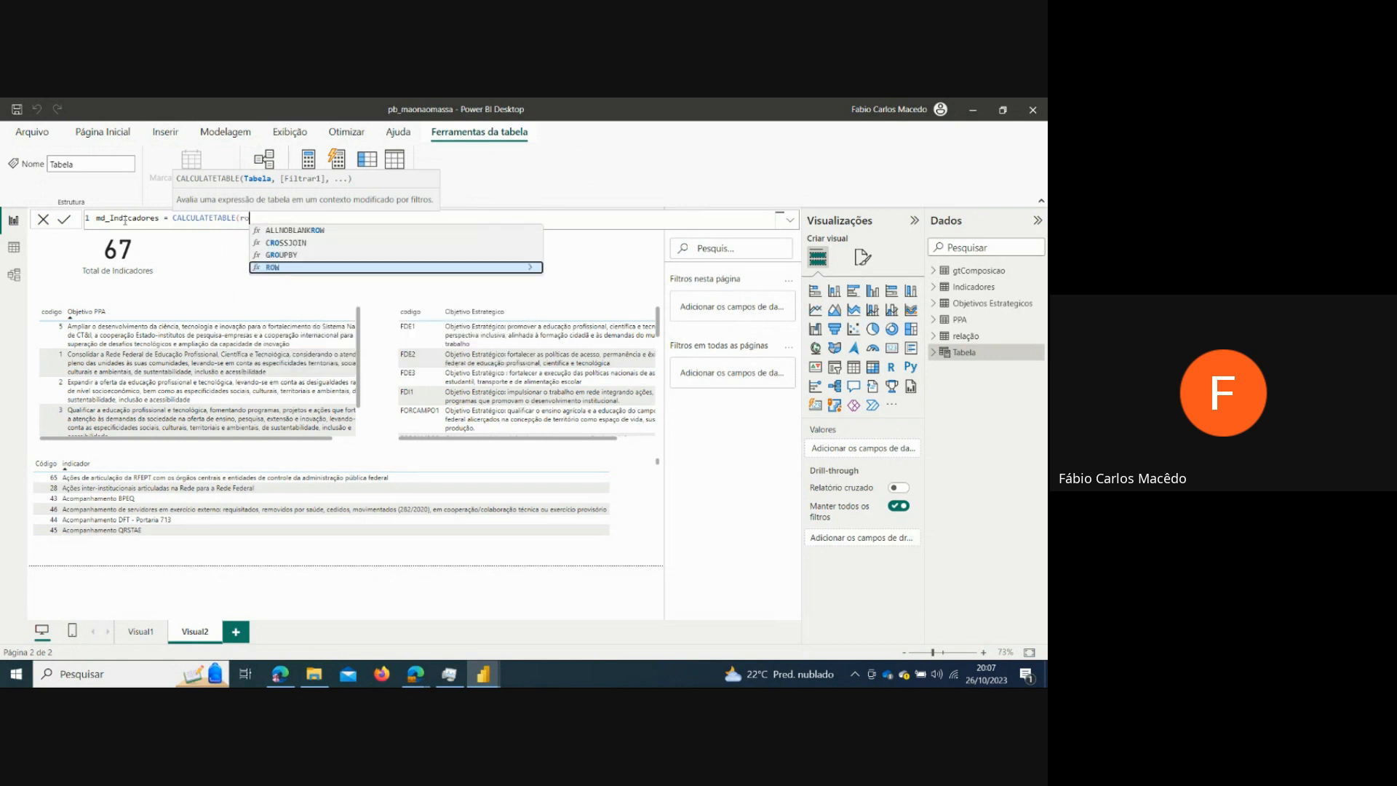
key(BackSpace)
key(BackSpace)
key(BackSpace)
key(BackSpace)
key(BackSpace)
key(BackSpace)
key(BackSpace)
key(BackSpace)
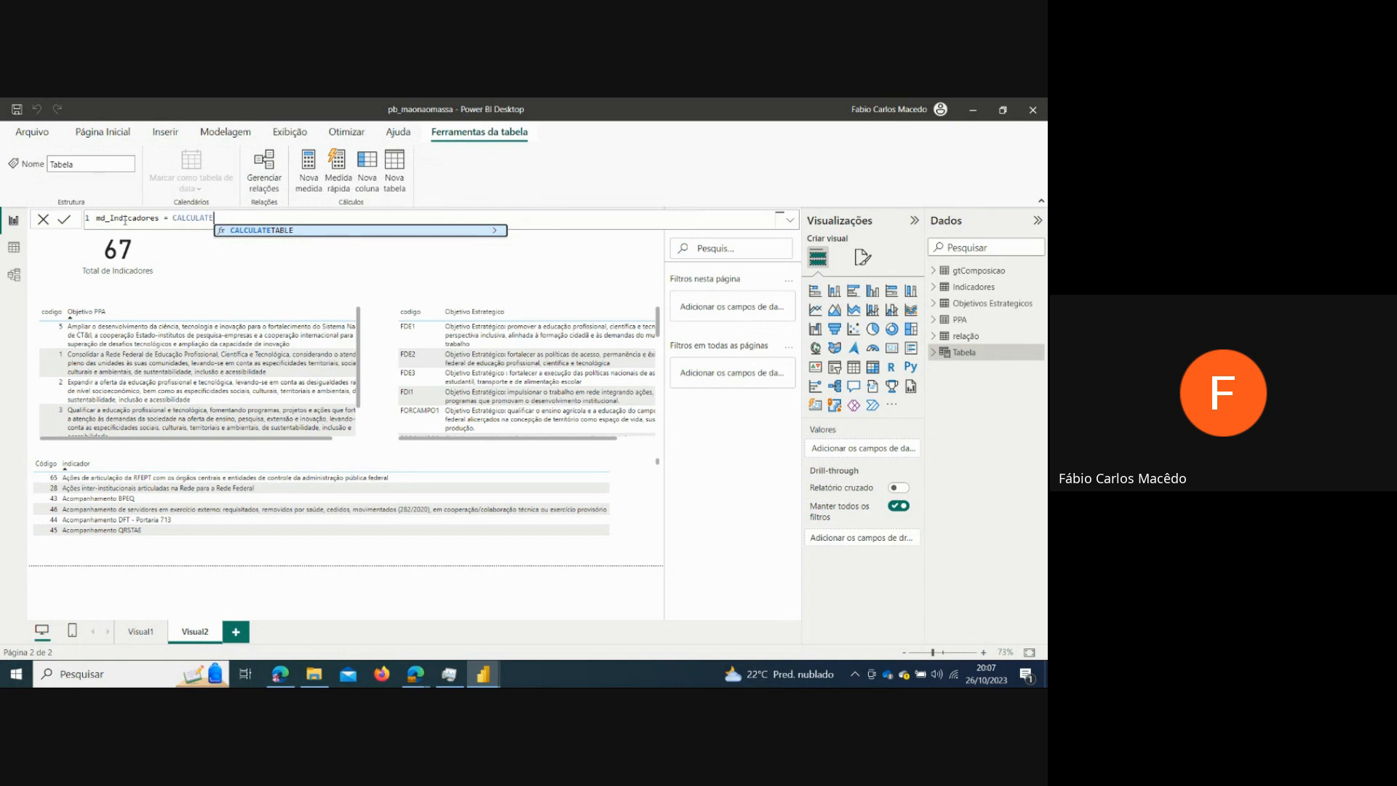
key(BackSpace)
key(BackSpace)
key(BackSpace)
key(BackSpace)
key(BackSpace)
key(BackSpace)
key(BackSpace)
key(BackSpace)
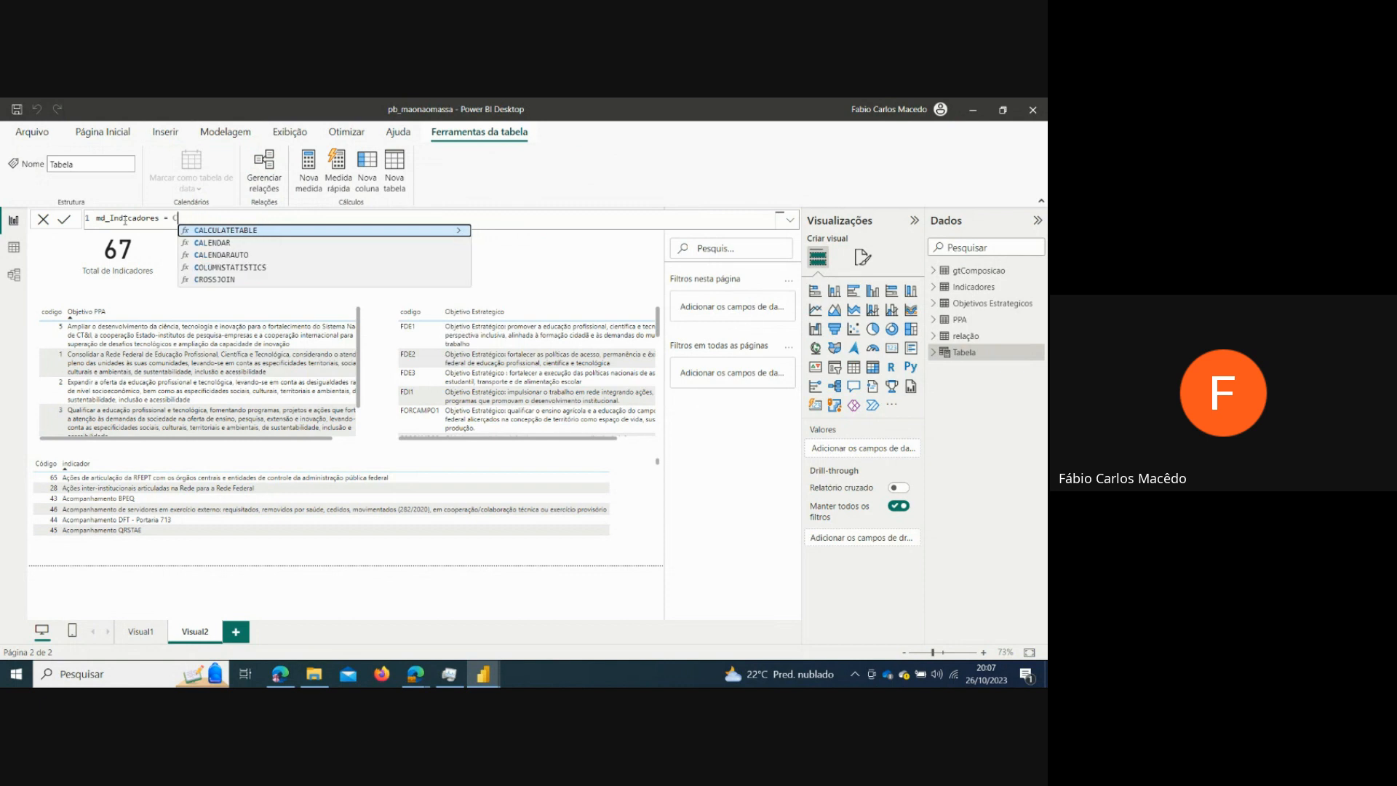
key(BackSpace)
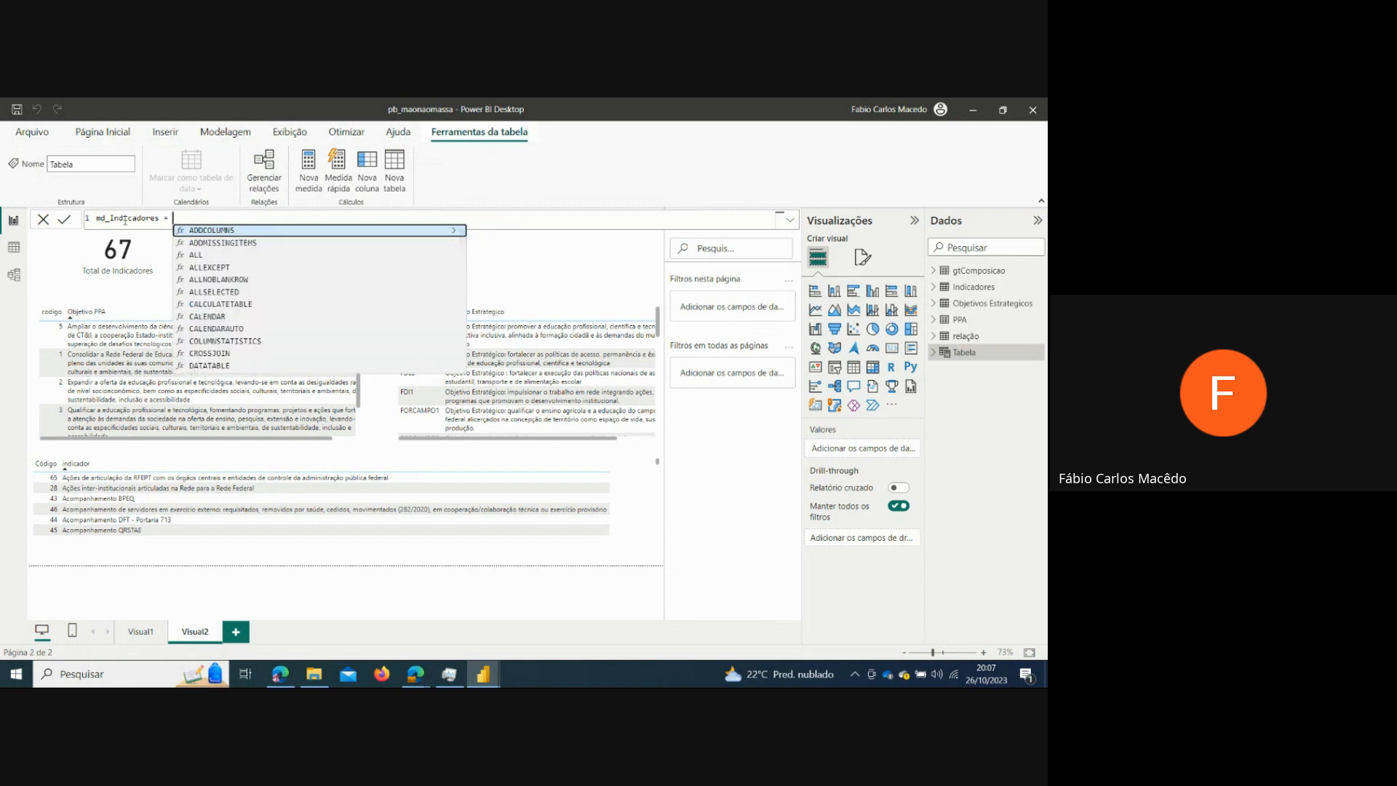
- Look for a function starting with "cou" or "co" for the md_Indicadores formula and erase the search text
text(cou)
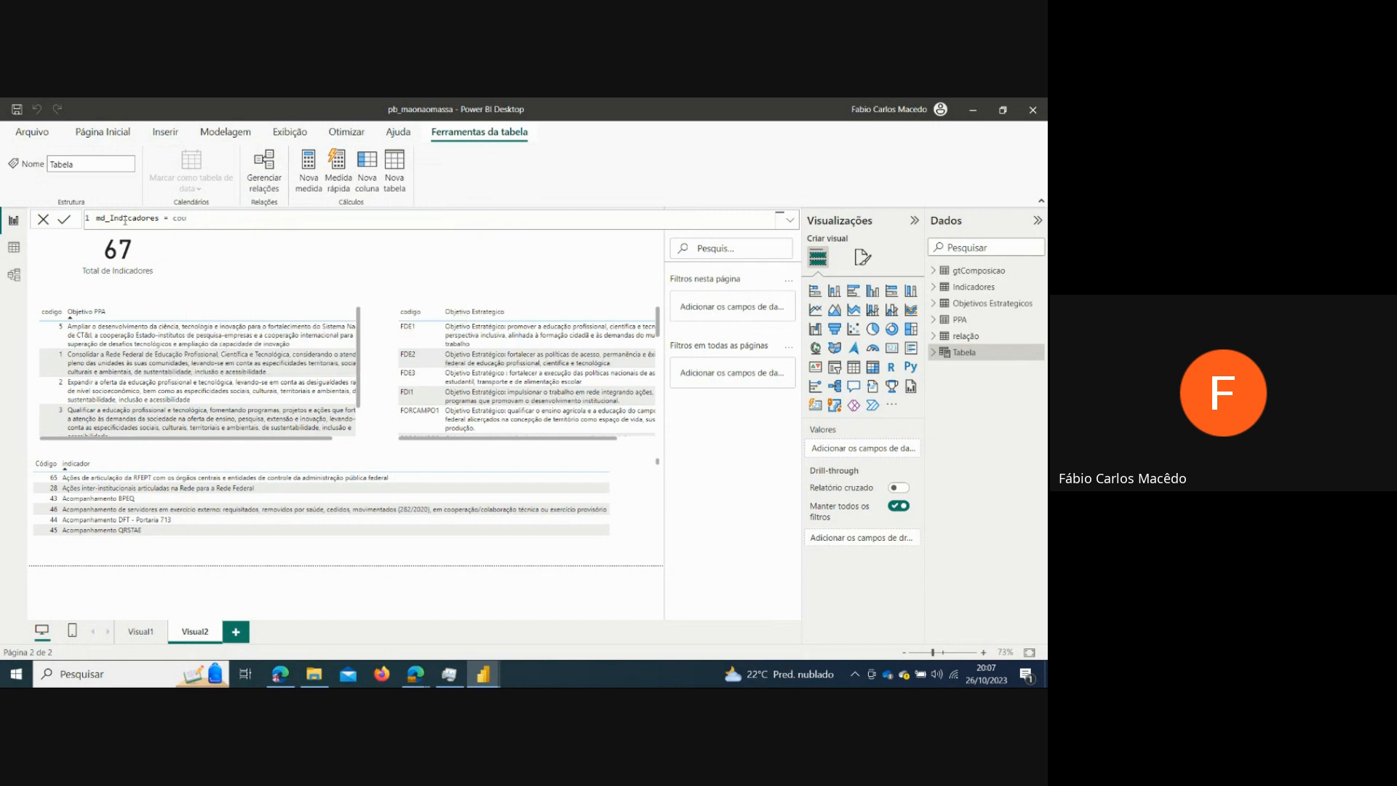
key(BackSpace)
key(Down)
key(Down)
key(Down)
key(Down)
key(Down)
key(Down)
key(Down)
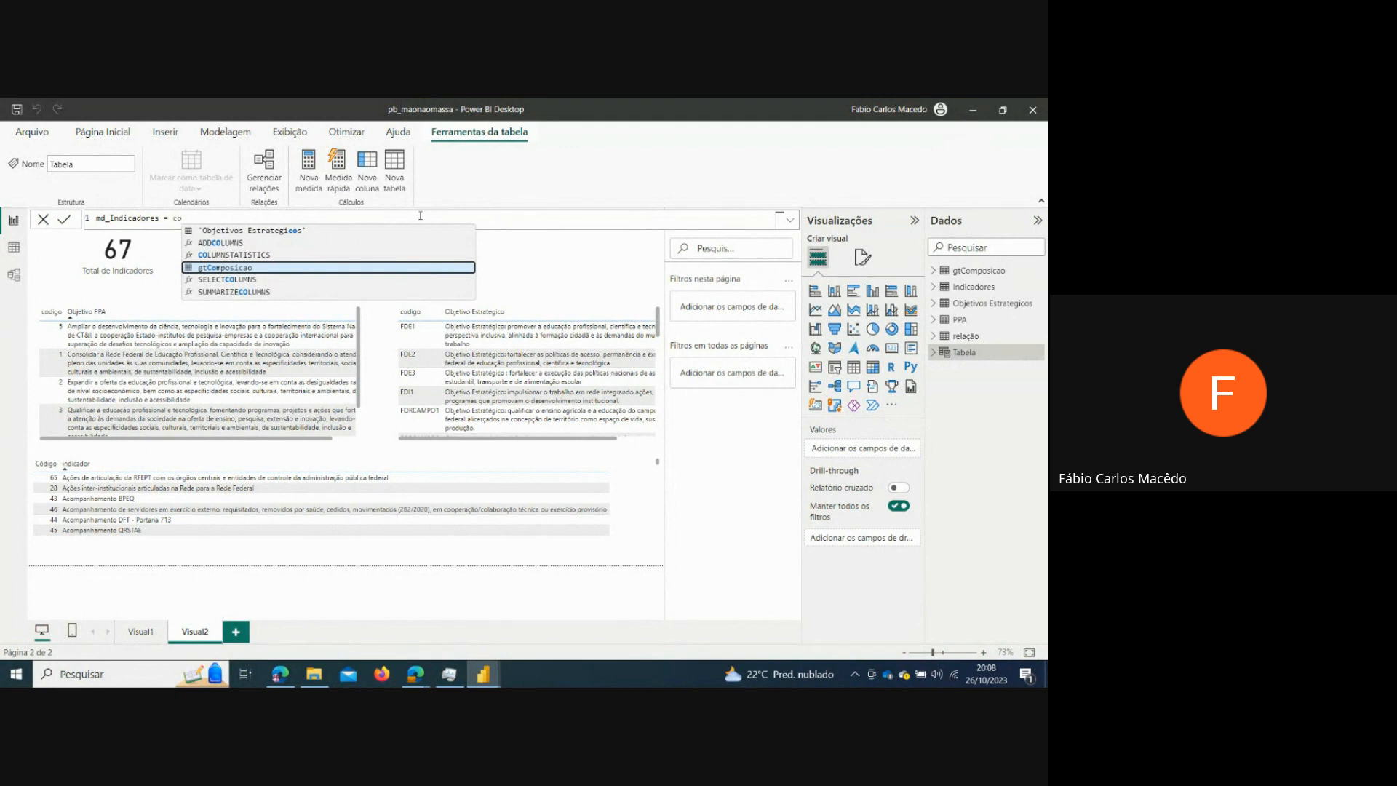
key(BackSpace)
key(BackSpace)
key(BackSpace)
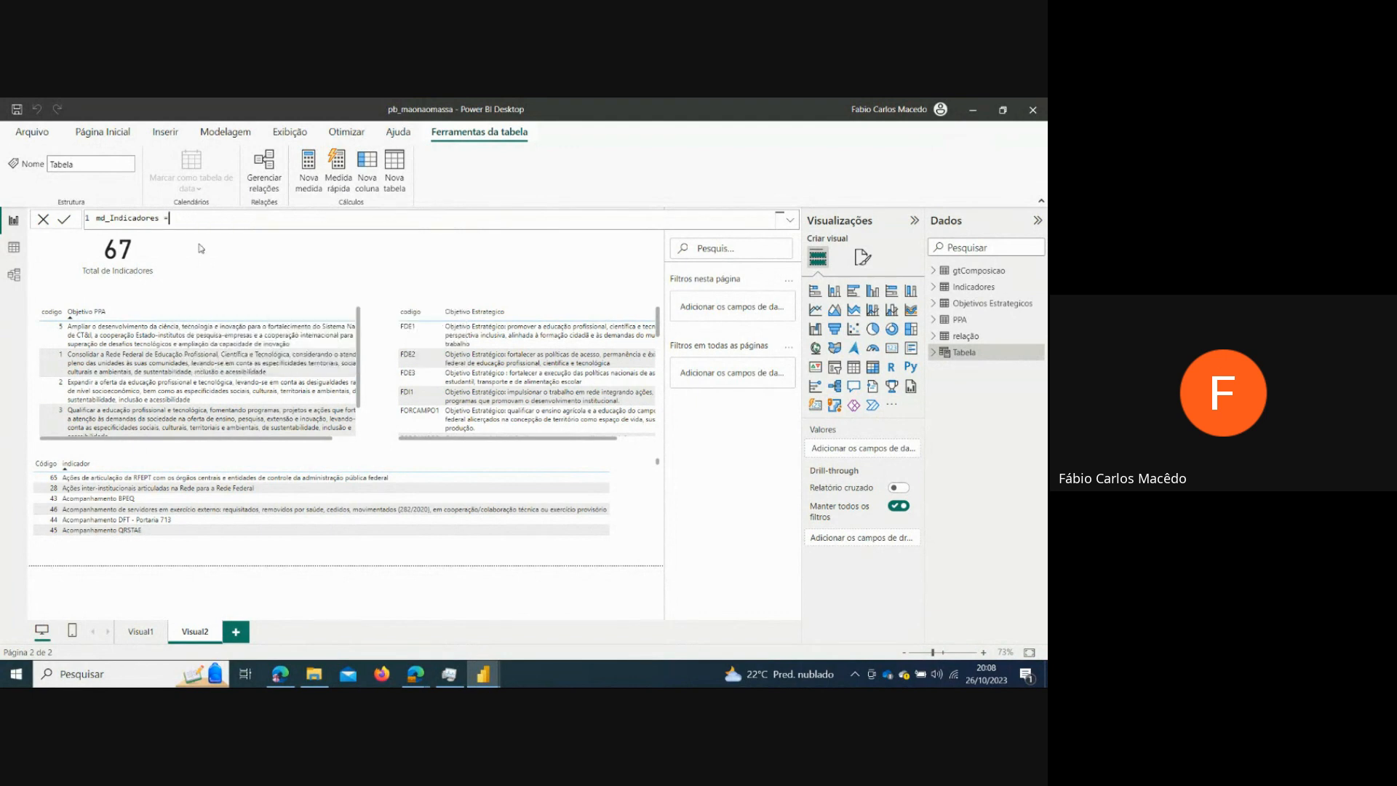
- Commit the md_Indicadores table with its empty formula, expand it in the field list and select its Column field
click(64, 219)
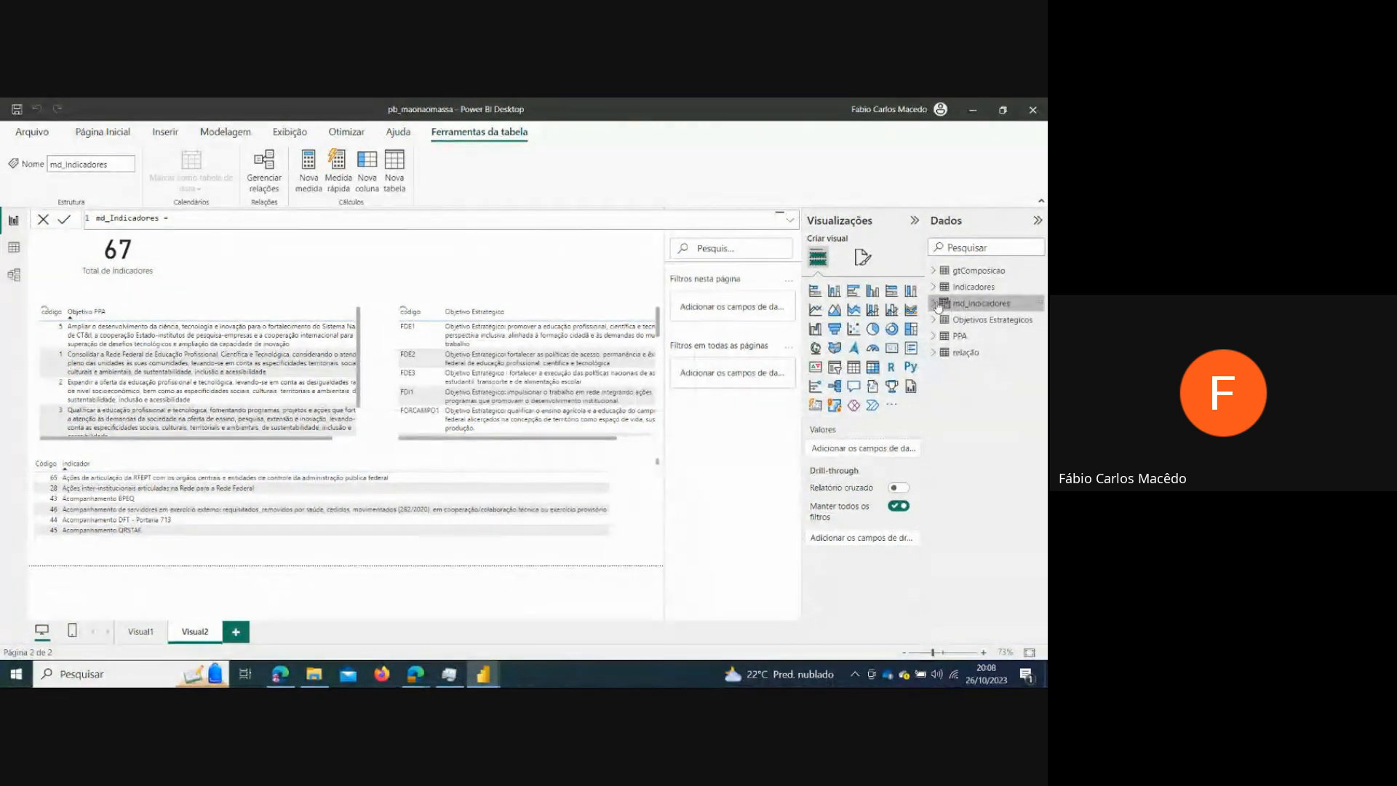
click(944, 304)
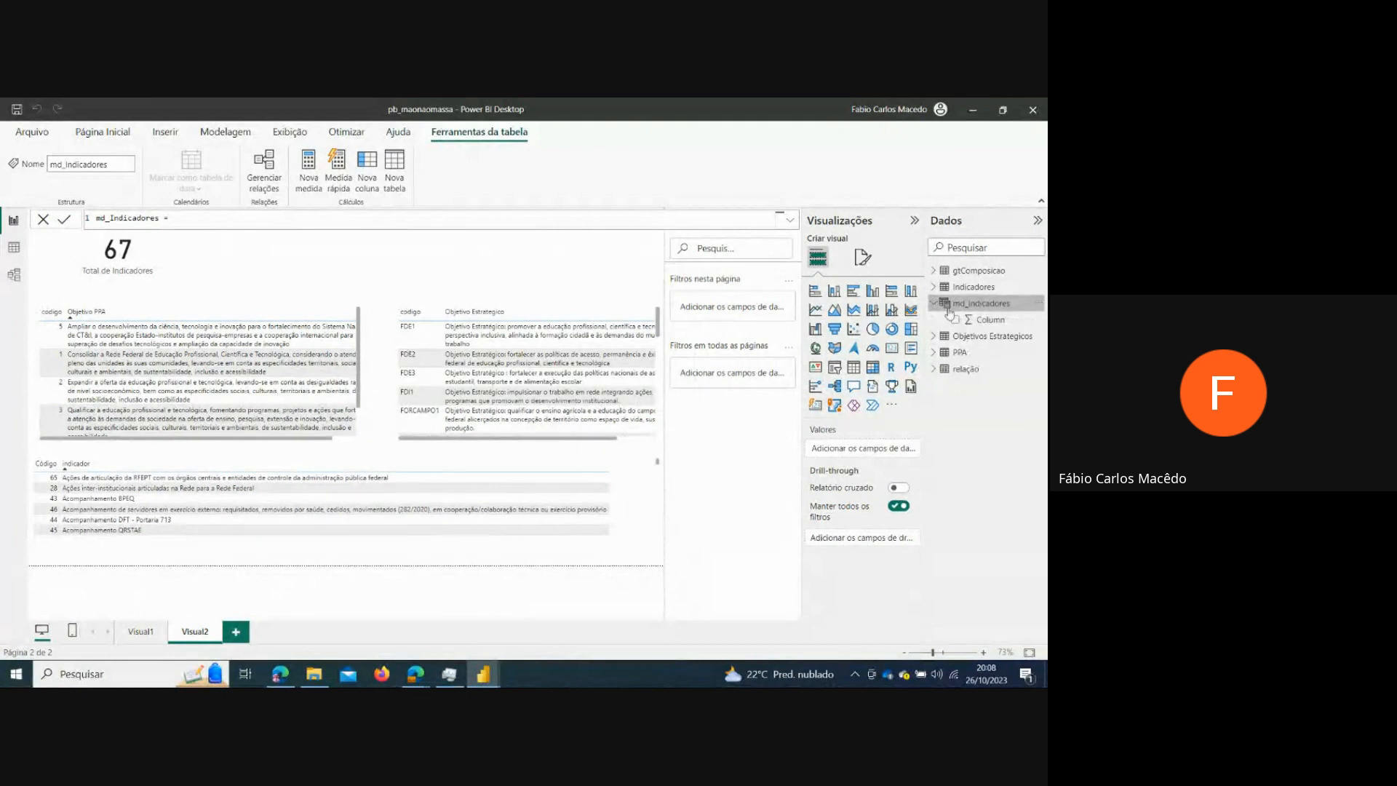
click(1000, 326)
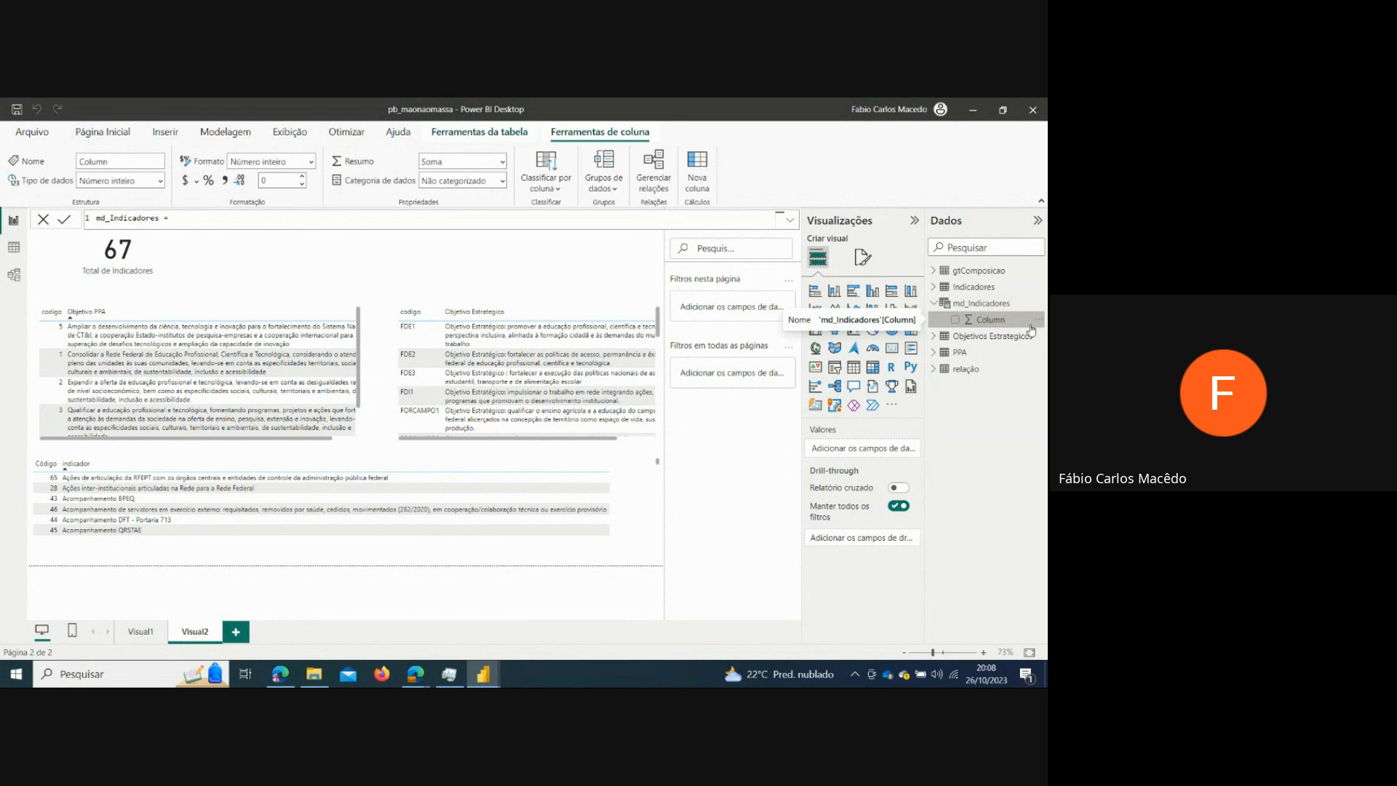
- Create a new measure in the md_Indicadores table and name it totalIndocadores in its DAX formula
click(1038, 306)
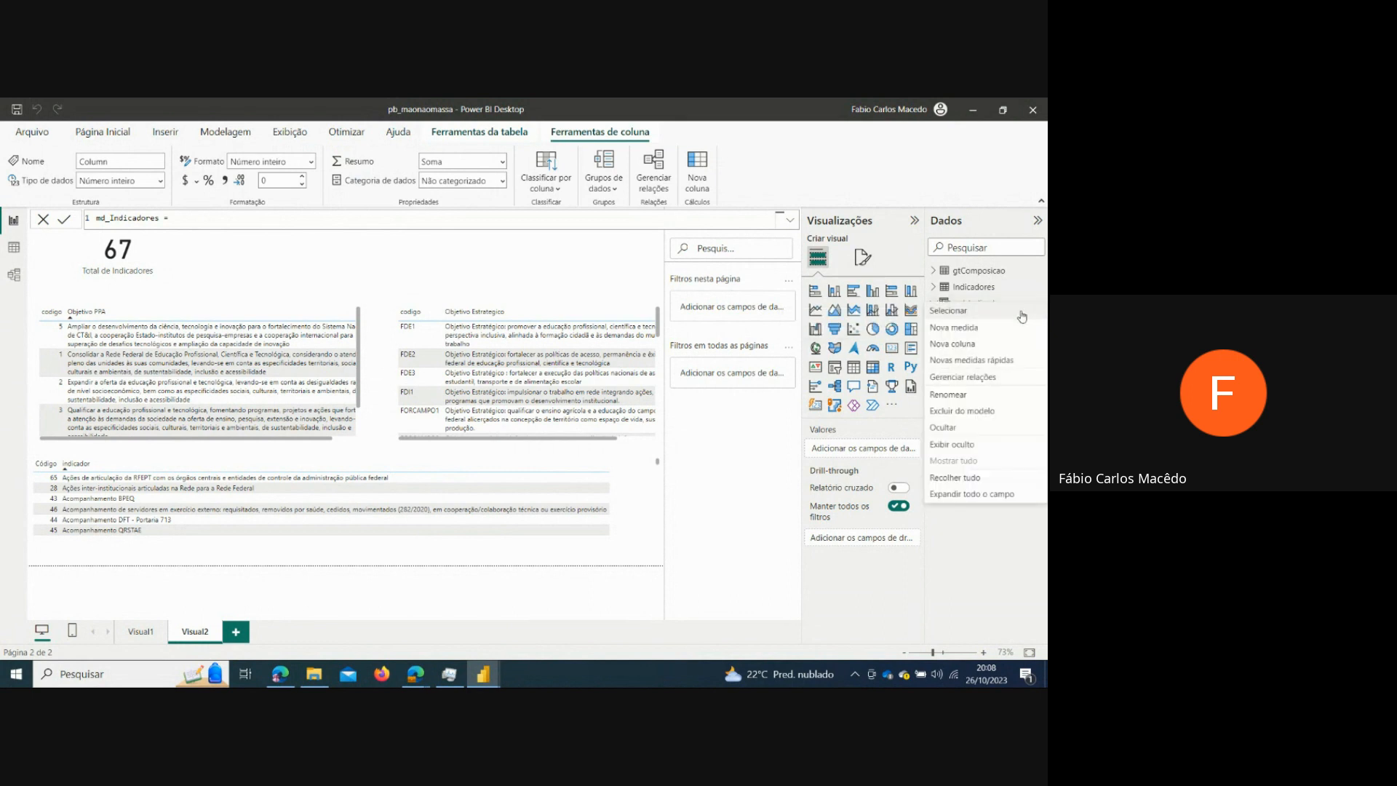
click(1014, 334)
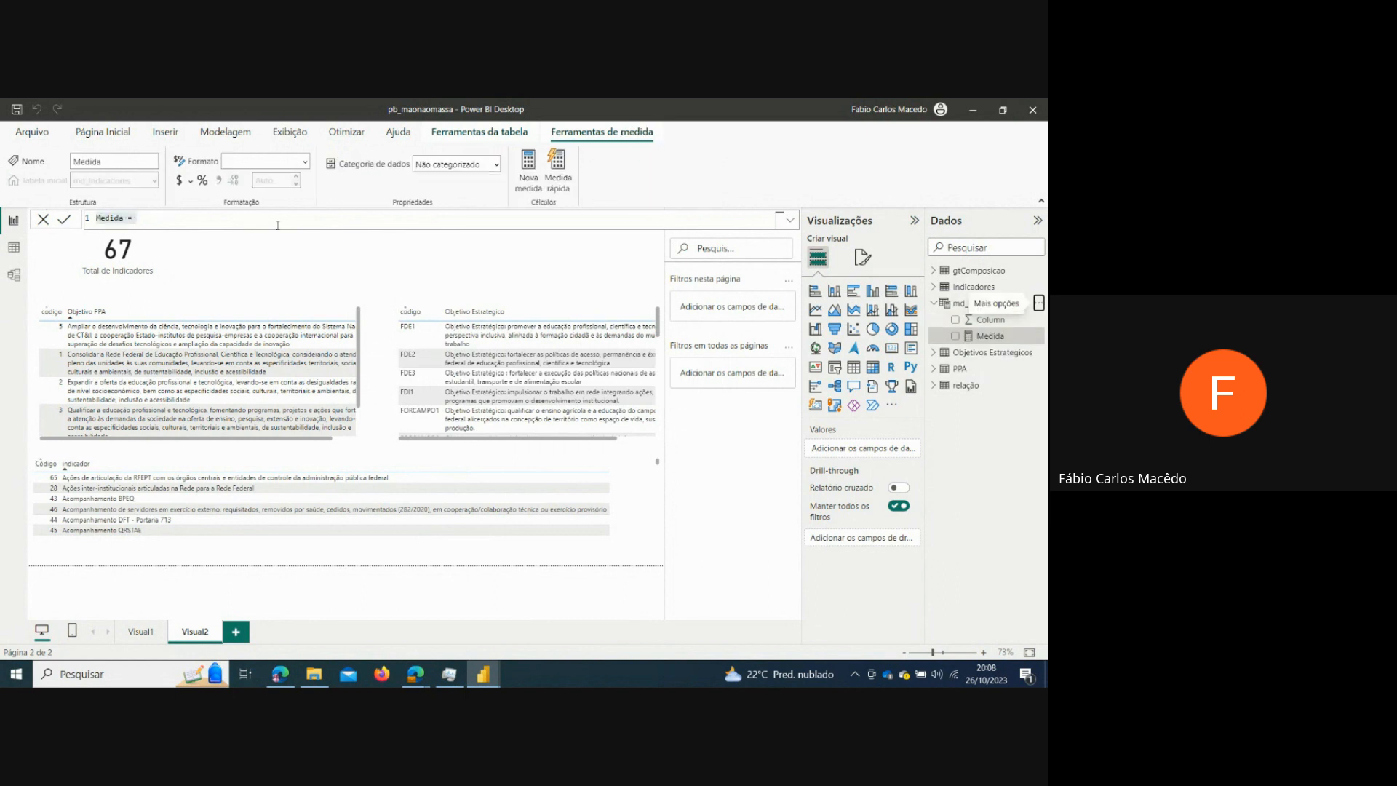
click(280, 219)
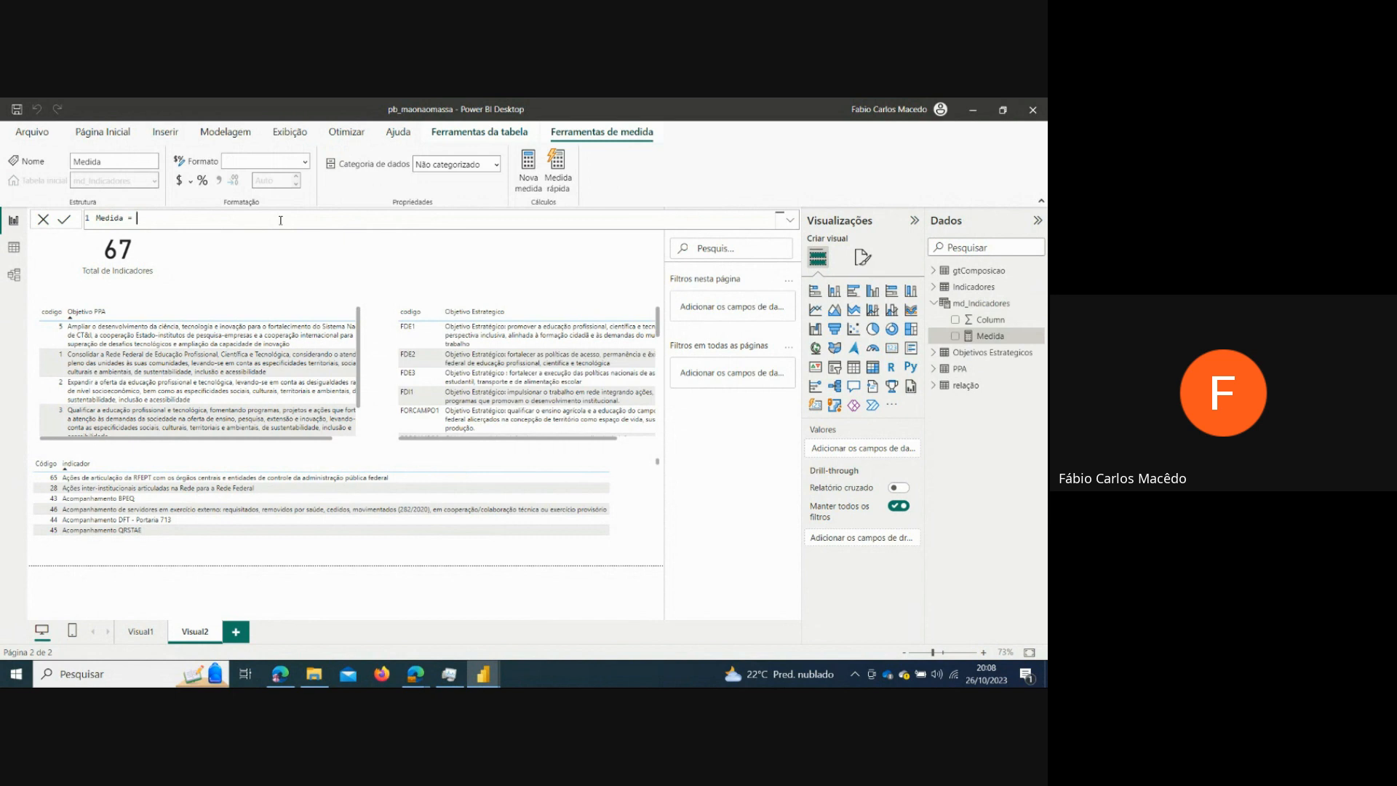
key(Home)
key(Delete)
key(Delete)
key(Delete)
key(Delete)
key(Delete)
key(Delete)
text(totalIndocadores = ca)
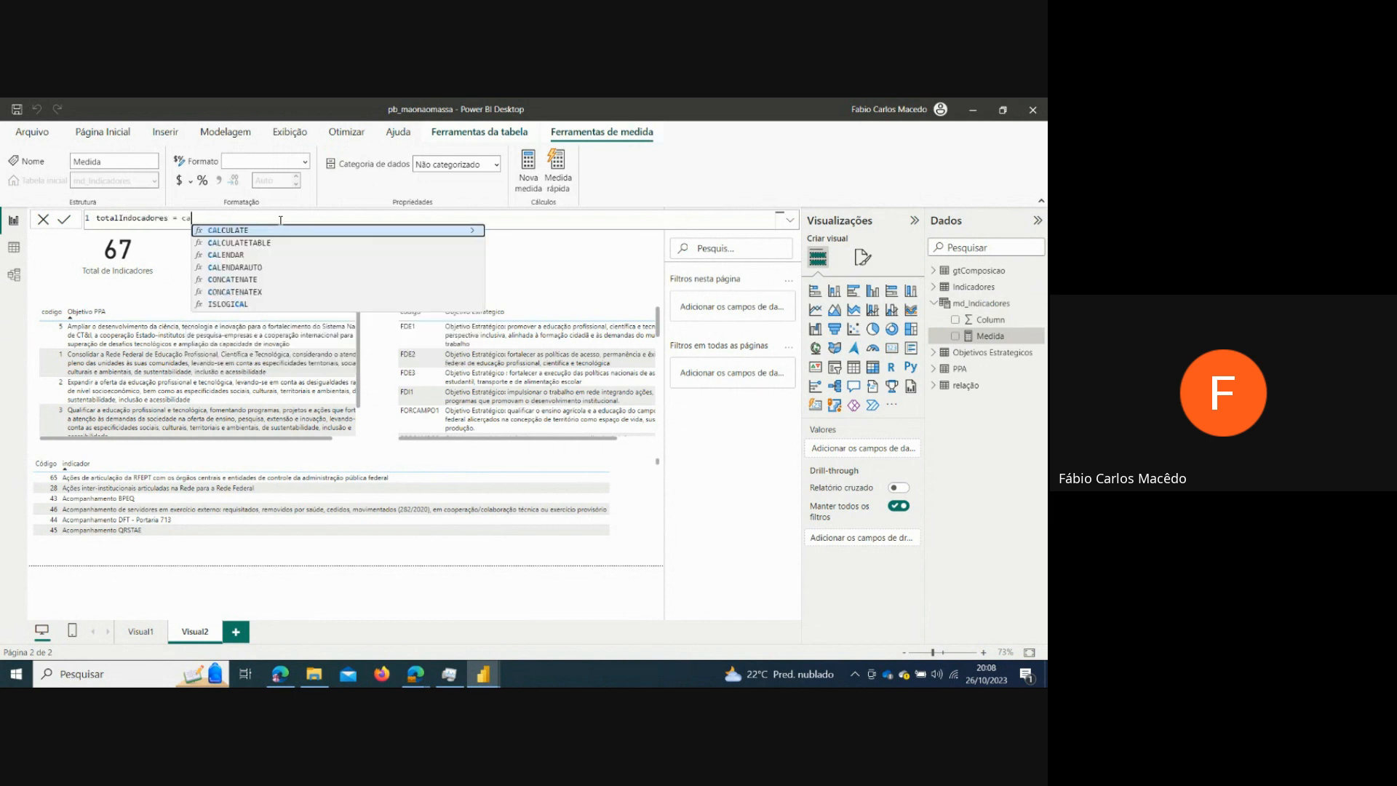
- Define the totalIndocadores measure as CALCULATE(COUNTROWS(Indicadores)) and commit the formula
key(Tab)
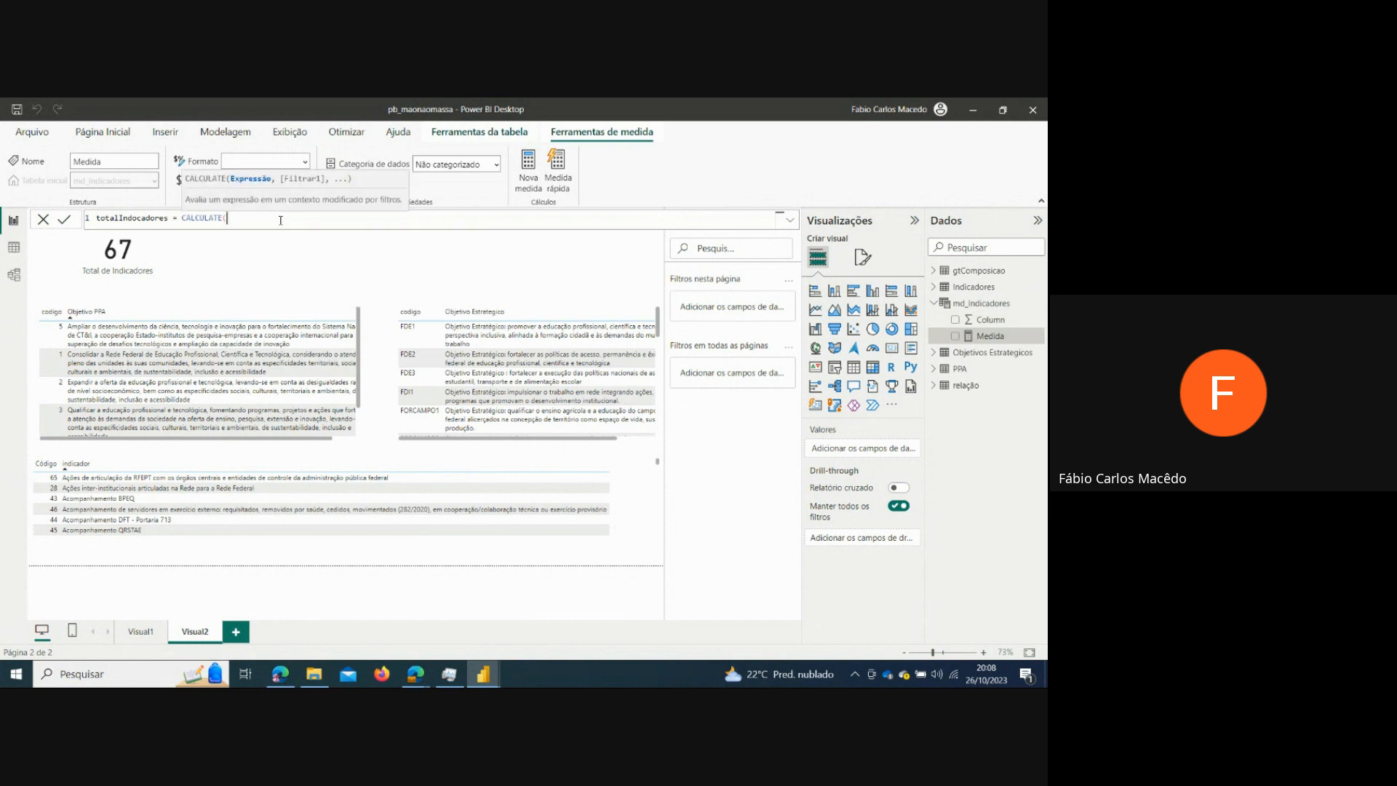
text(co)
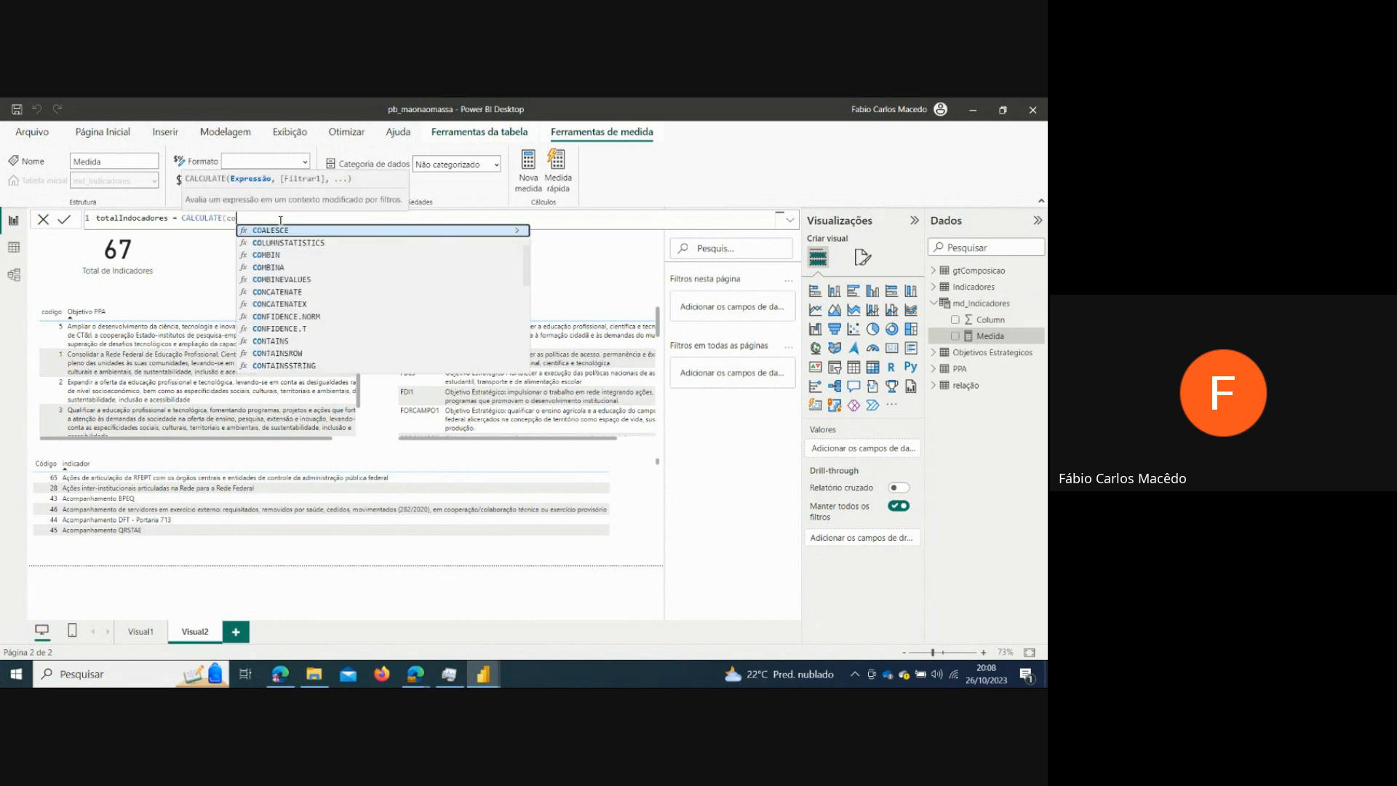
text(un)
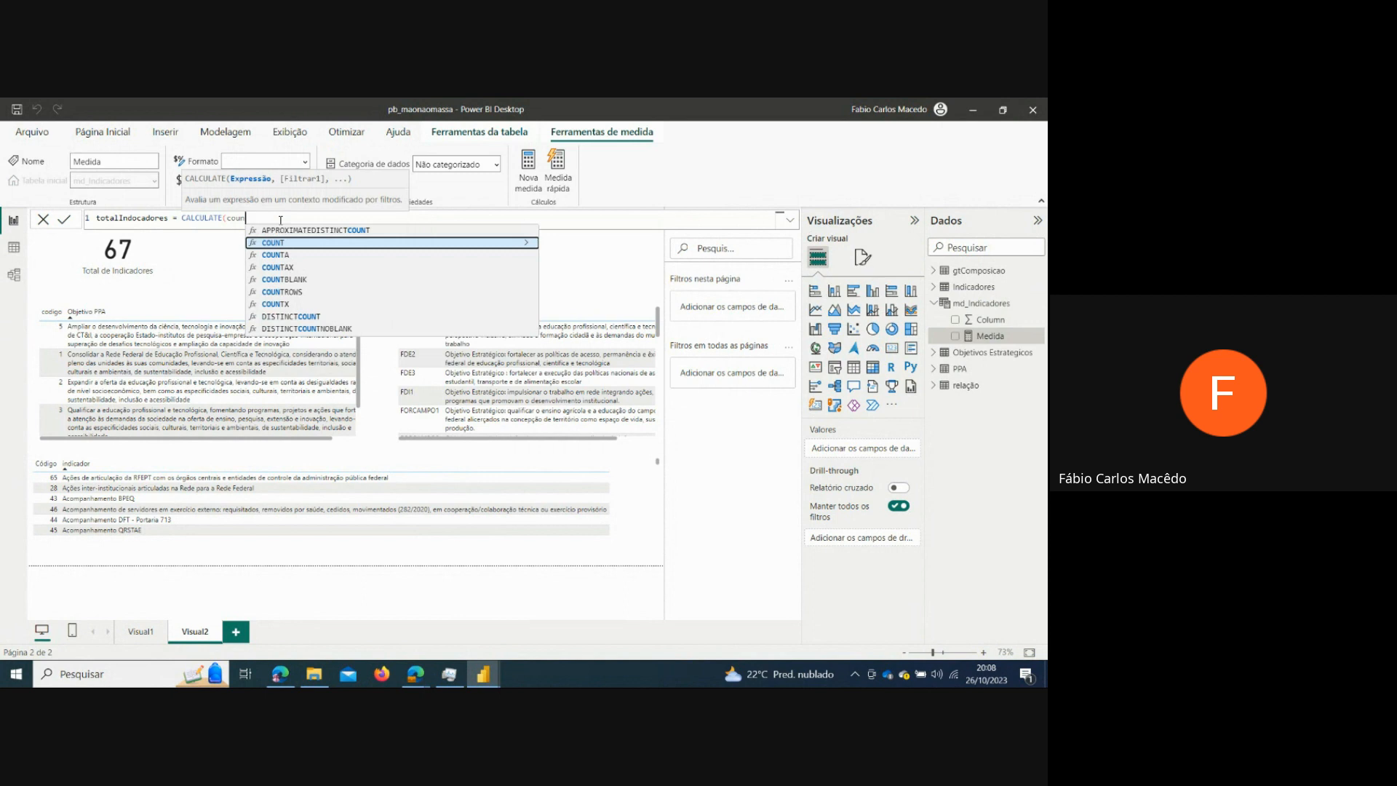
key(Down)
key(Down)
key(Down)
key(Down)
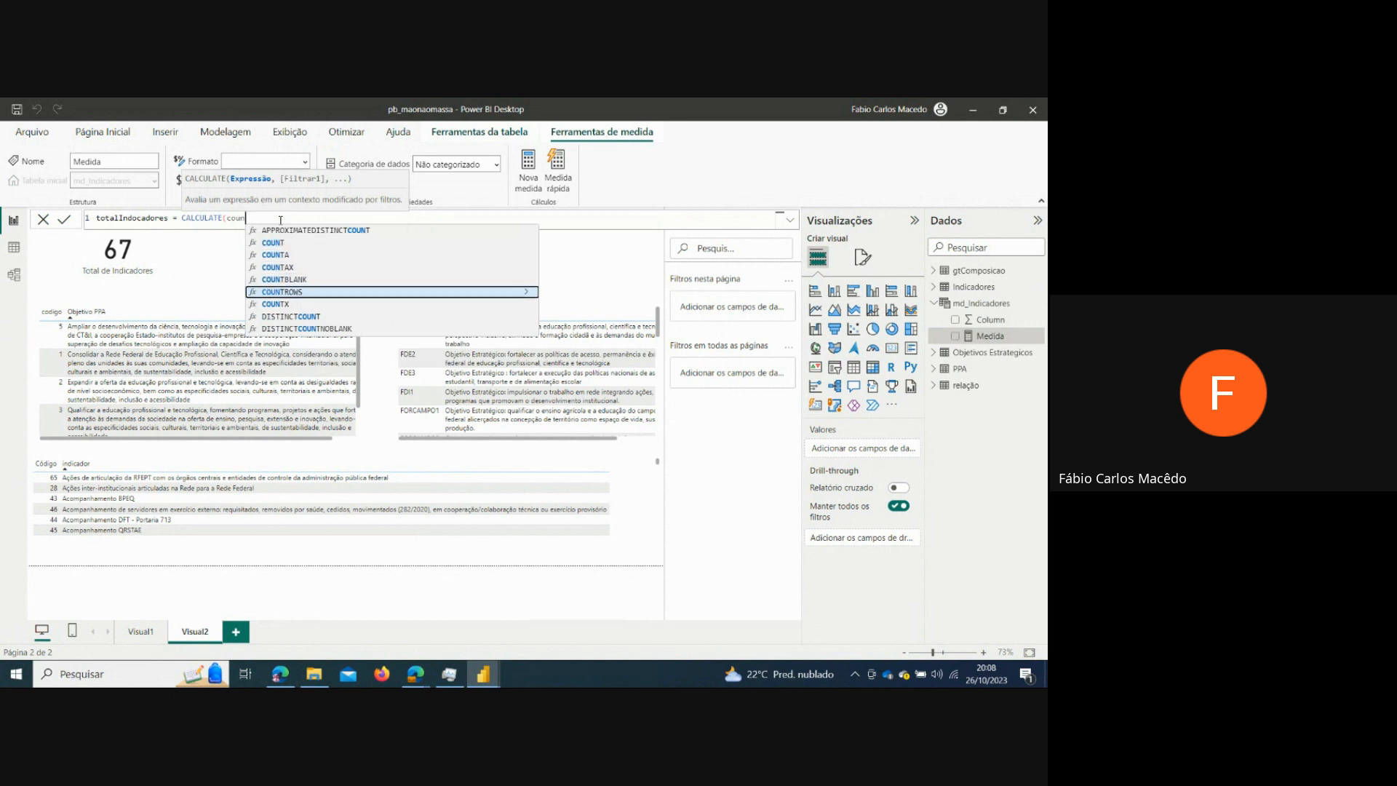
key(Tab)
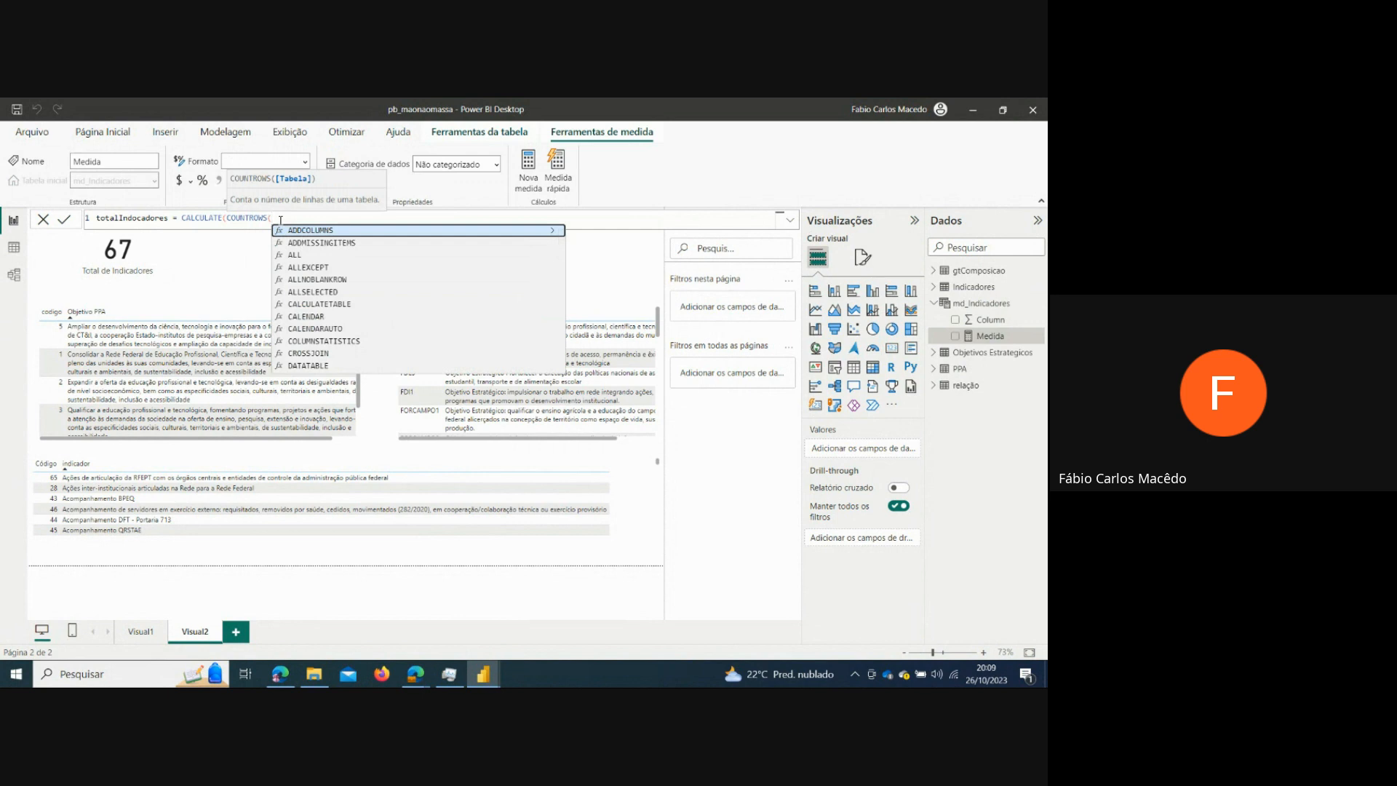
text(i)
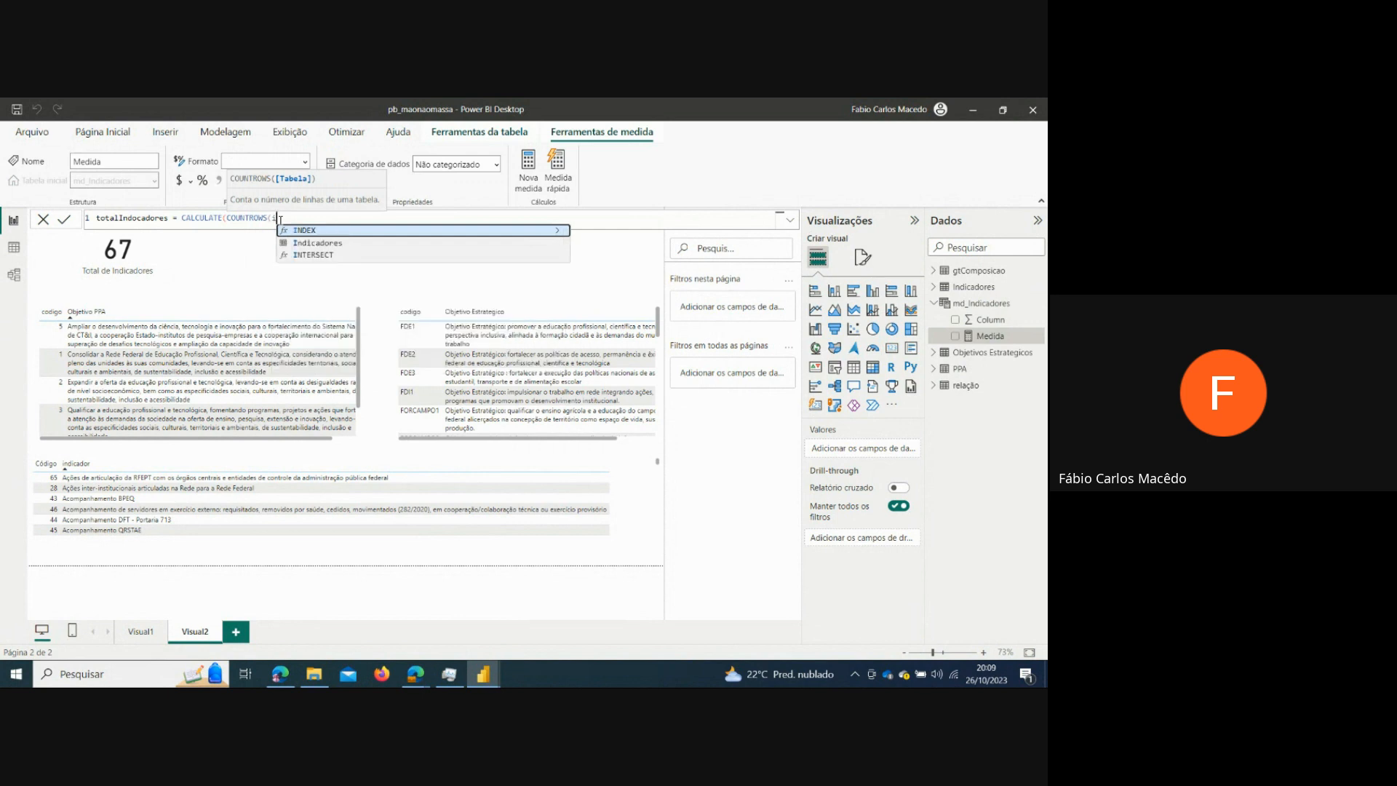
key(Down)
key(Tab)
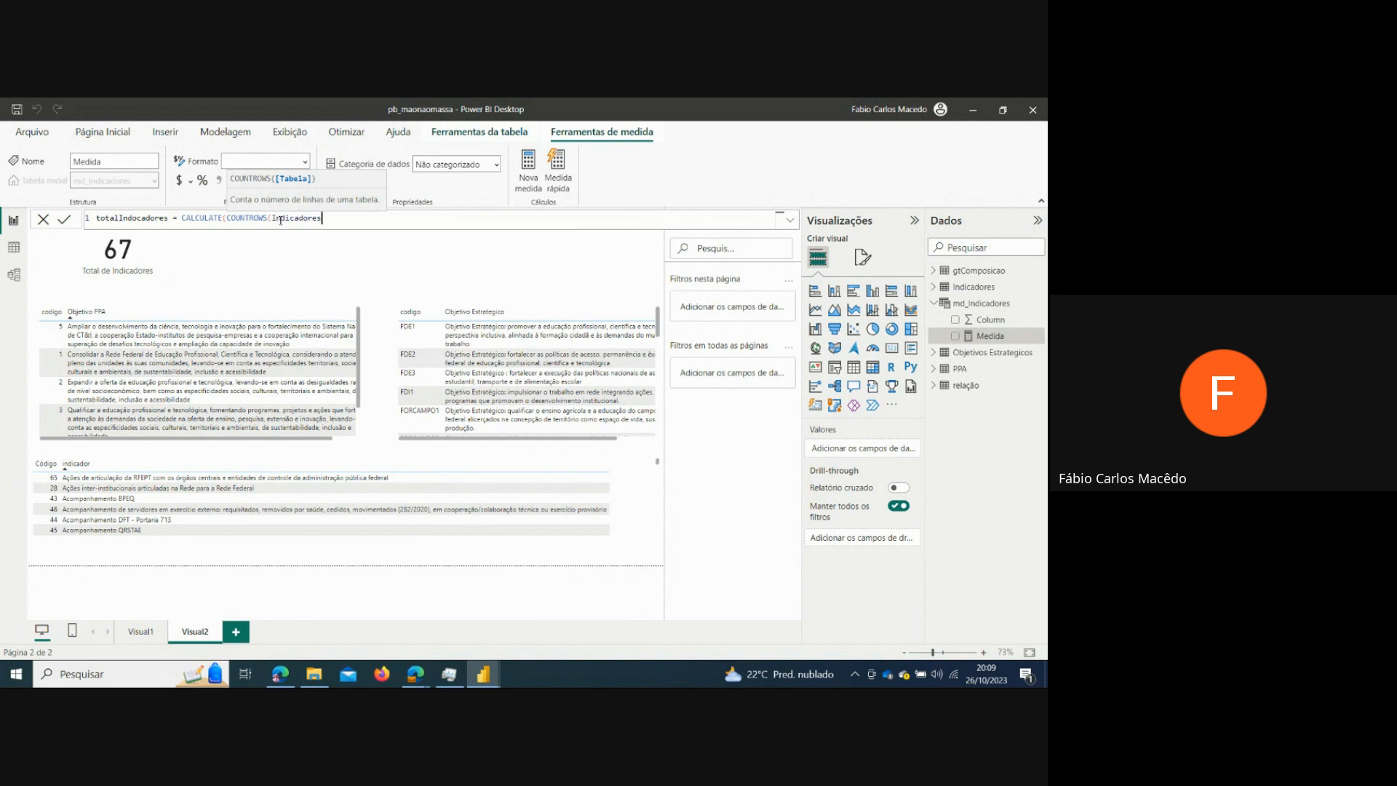
text())
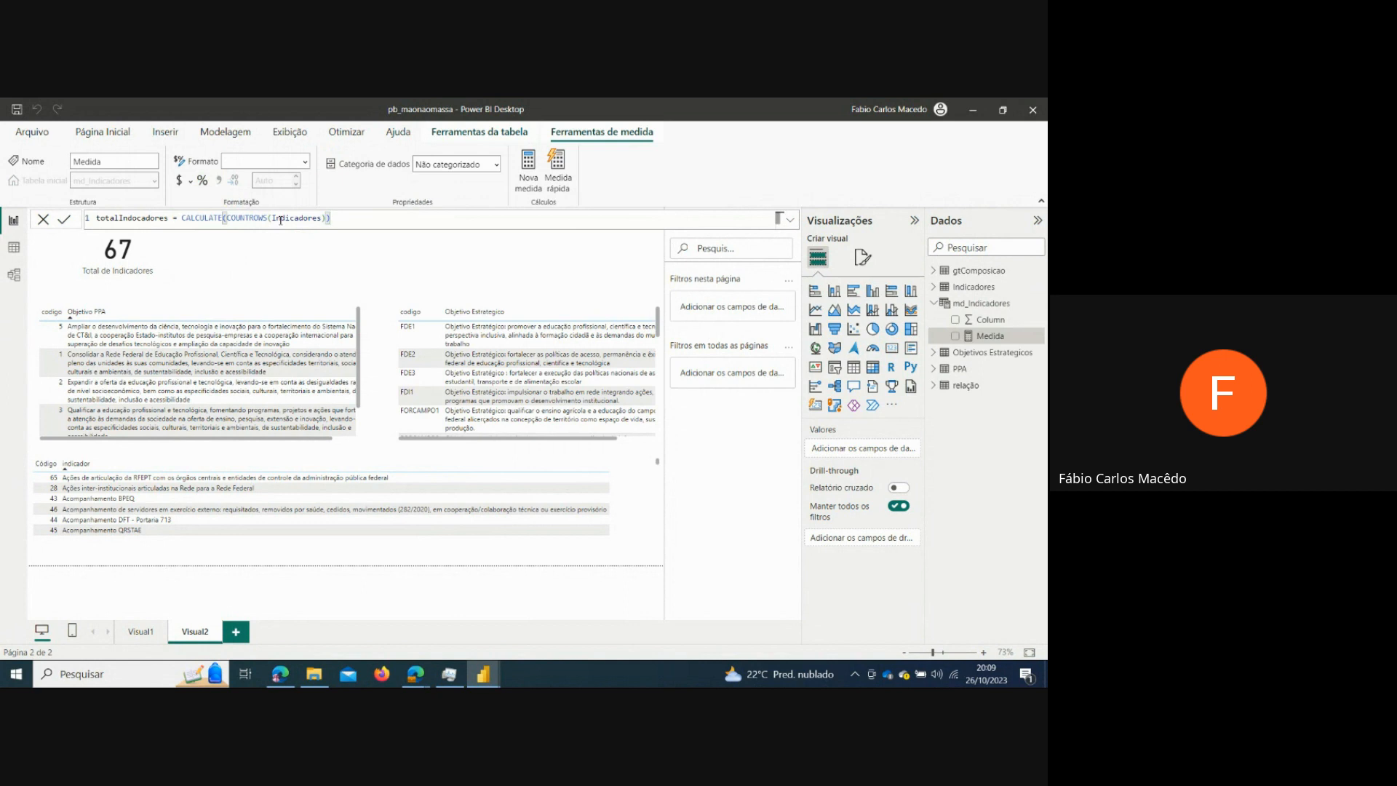
click(72, 222)
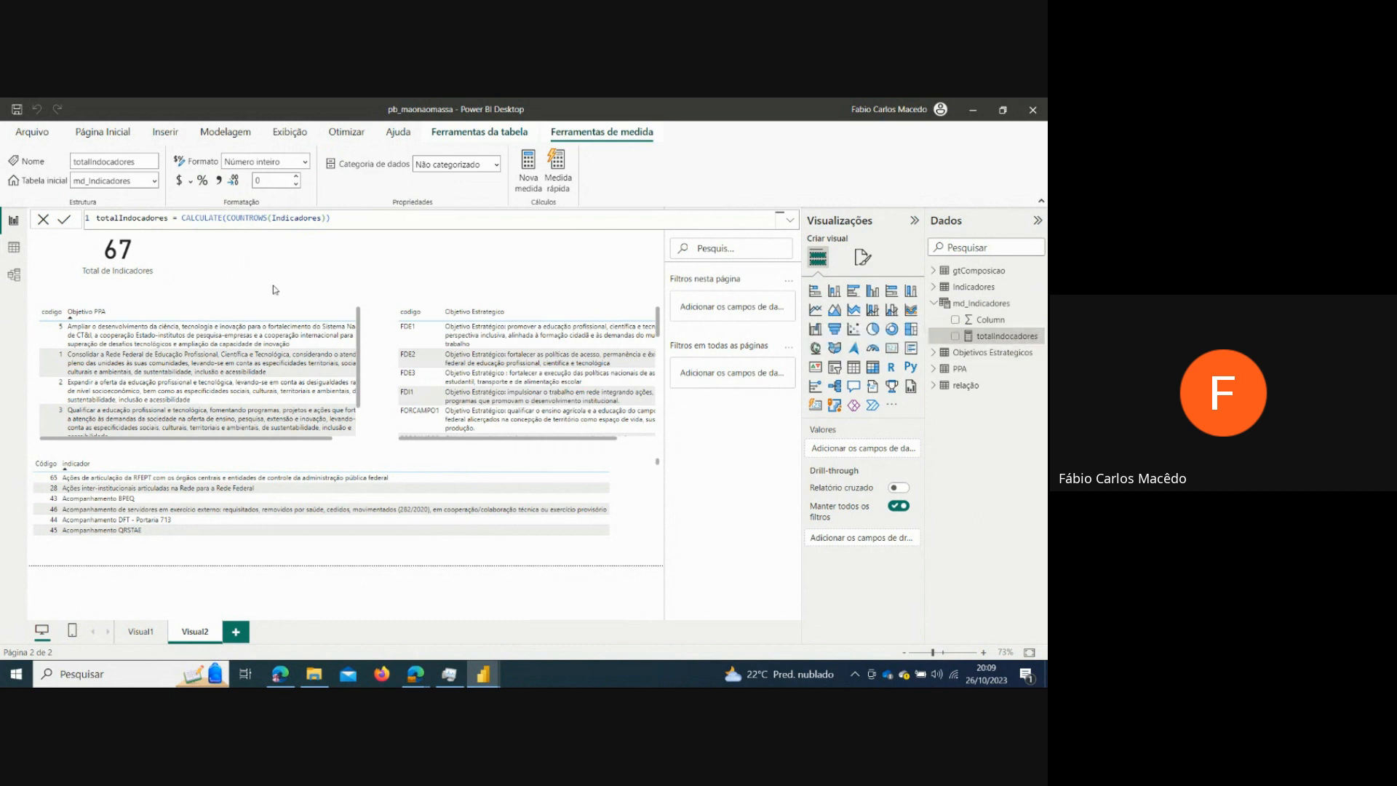
- Replace the Total de Indicadores field in the card with the totalIndocadores measure
click(144, 248)
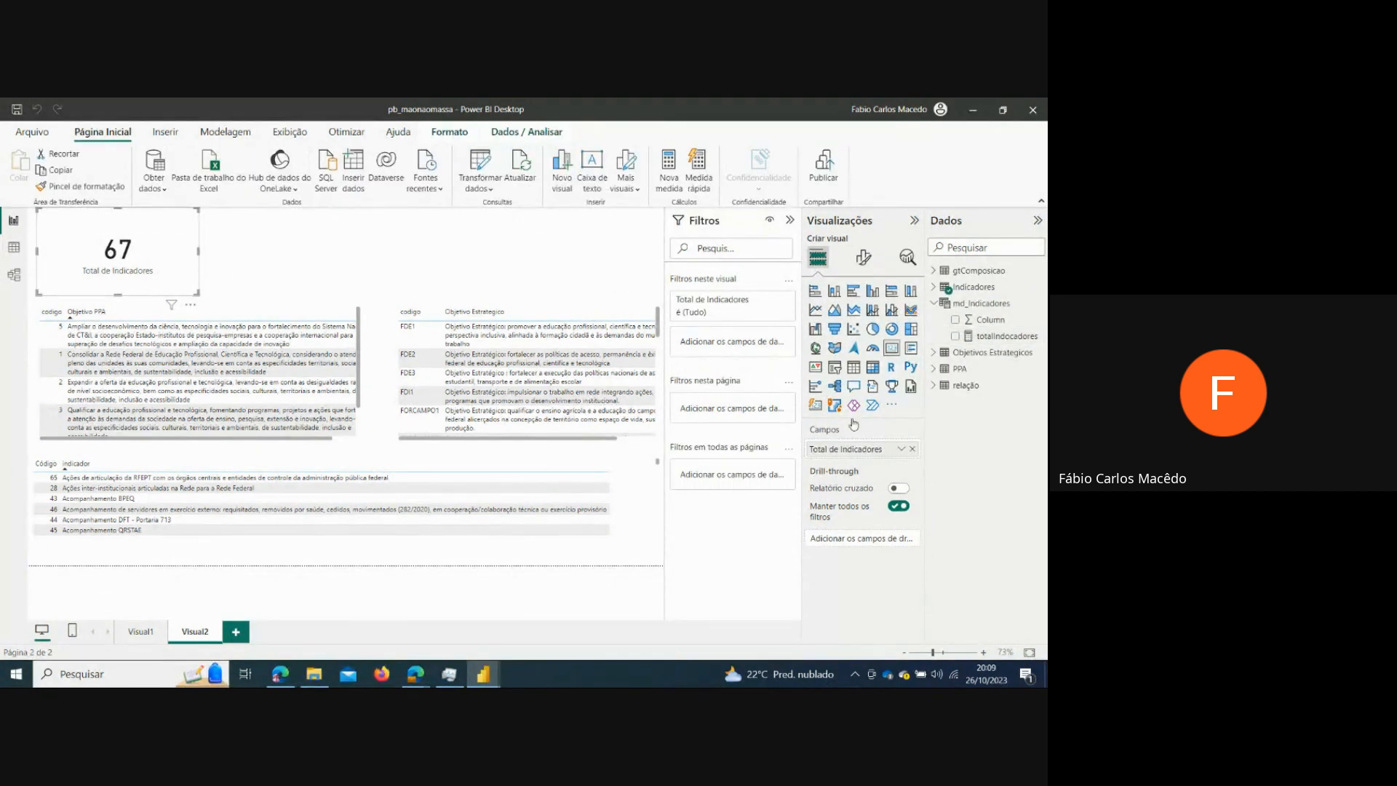
click(912, 449)
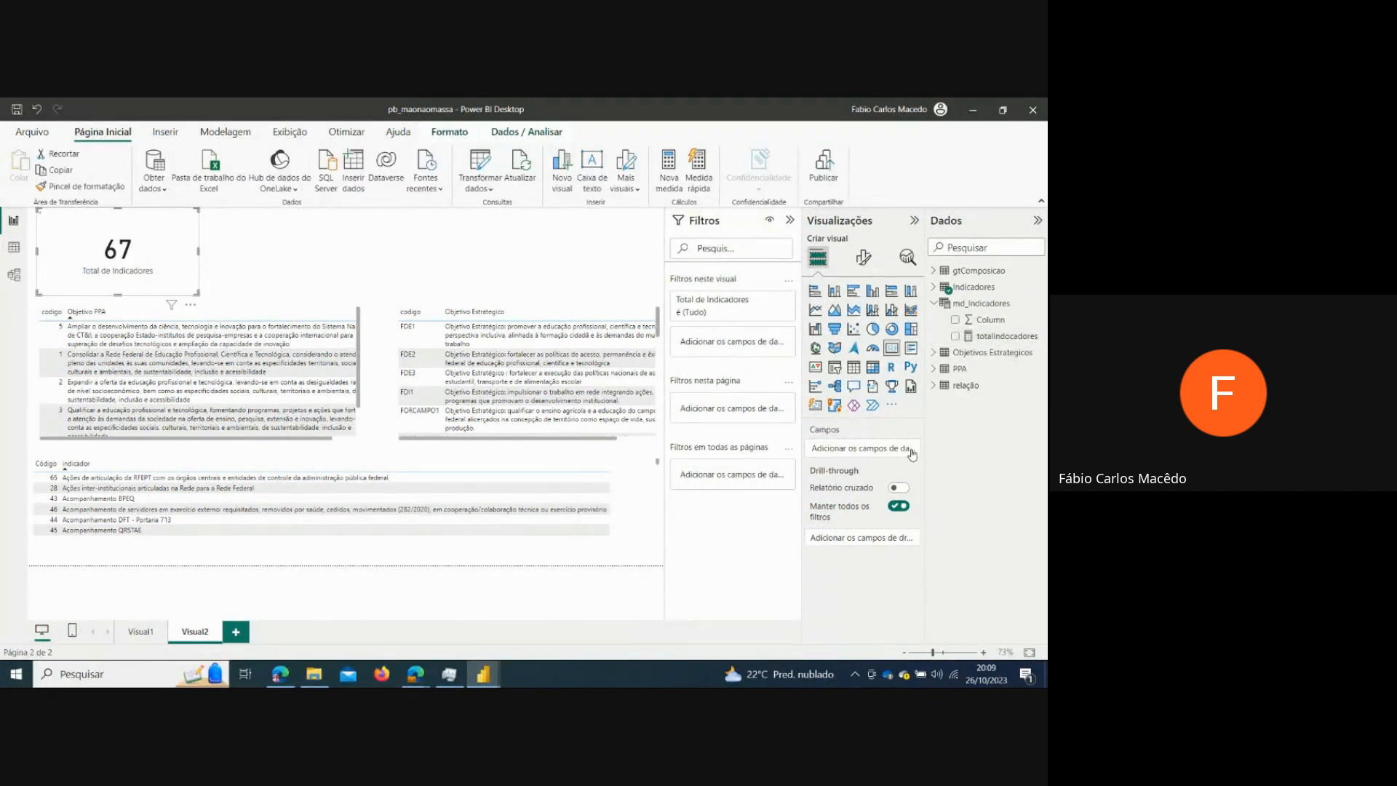
click(956, 337)
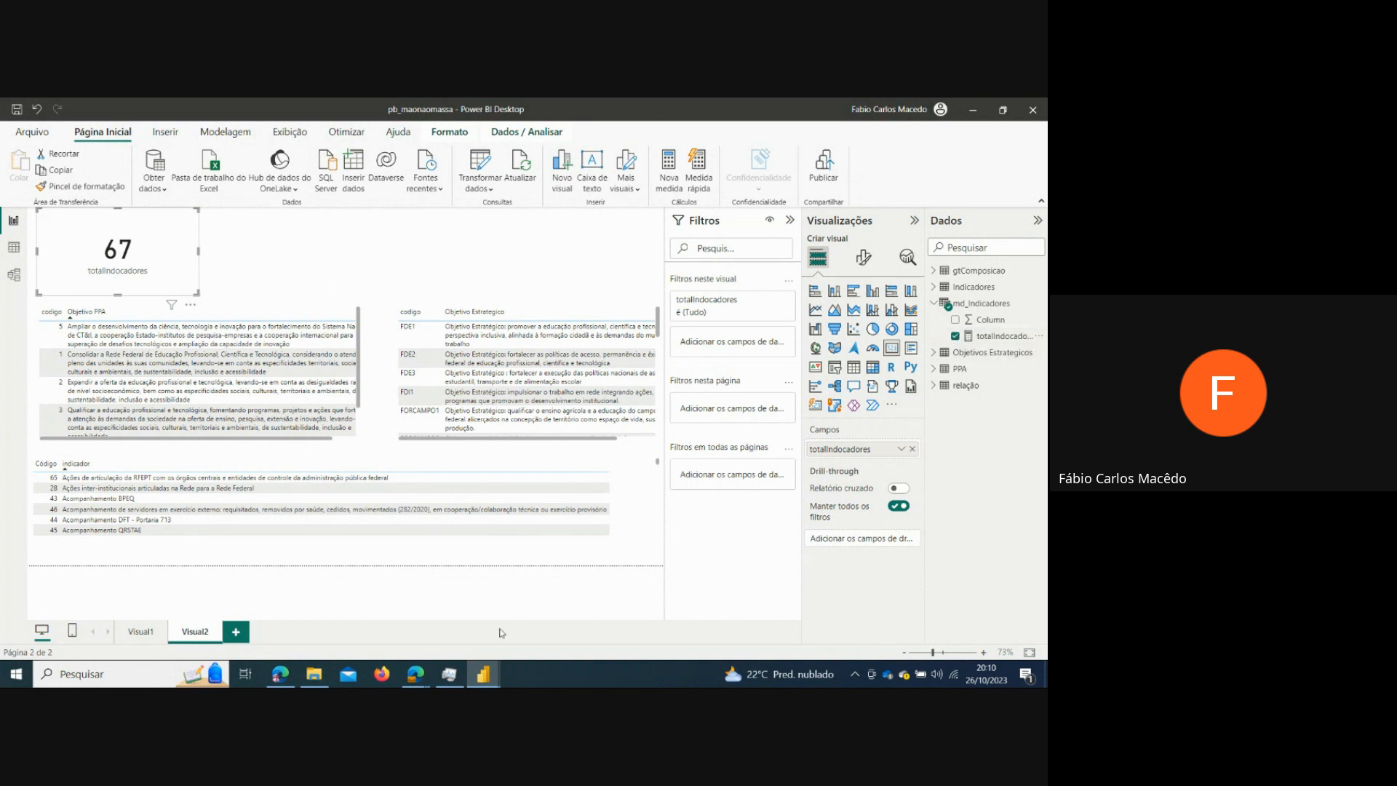
- Switch to the Canva presentation, examine page 7 on segmentation and publication, and return to Power BI Desktop
mouse_move(413, 676)
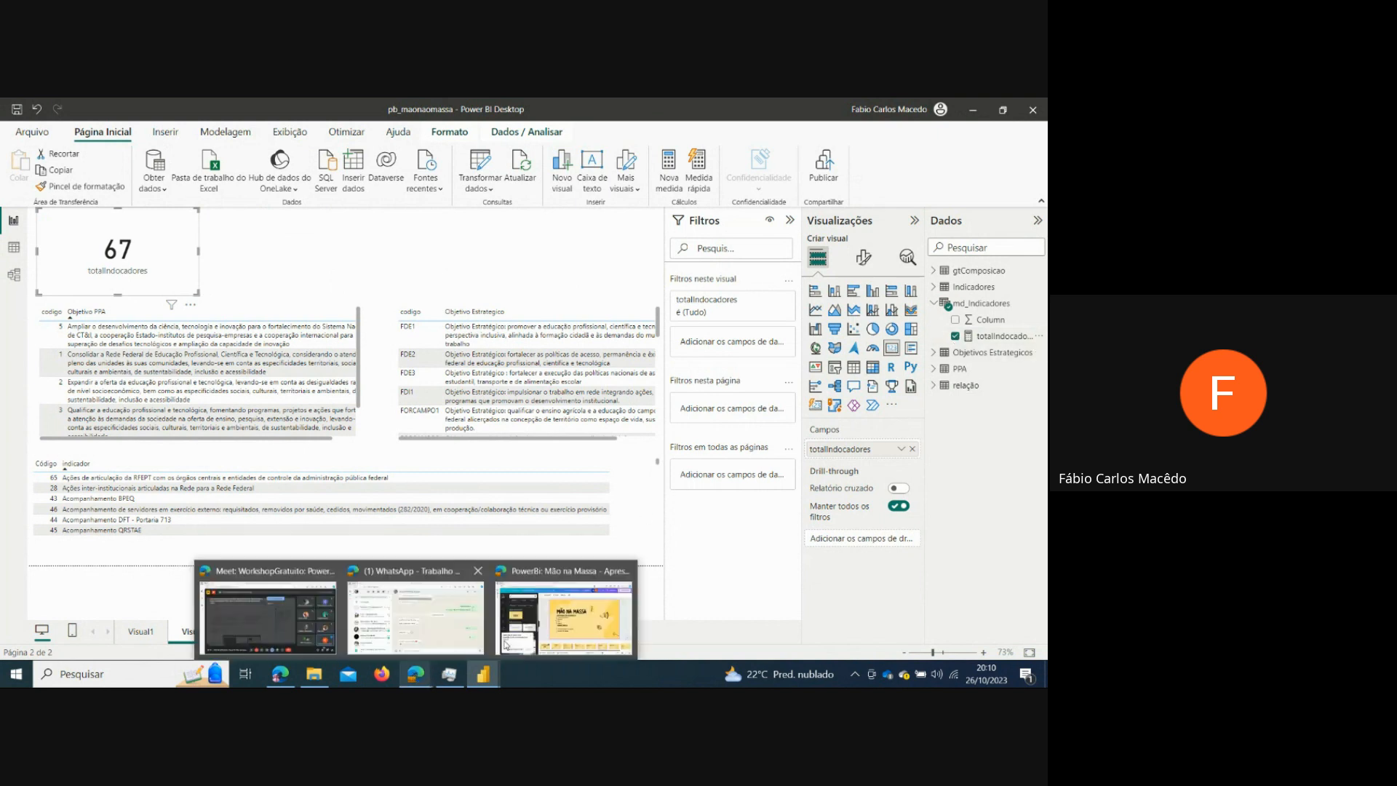
click(604, 618)
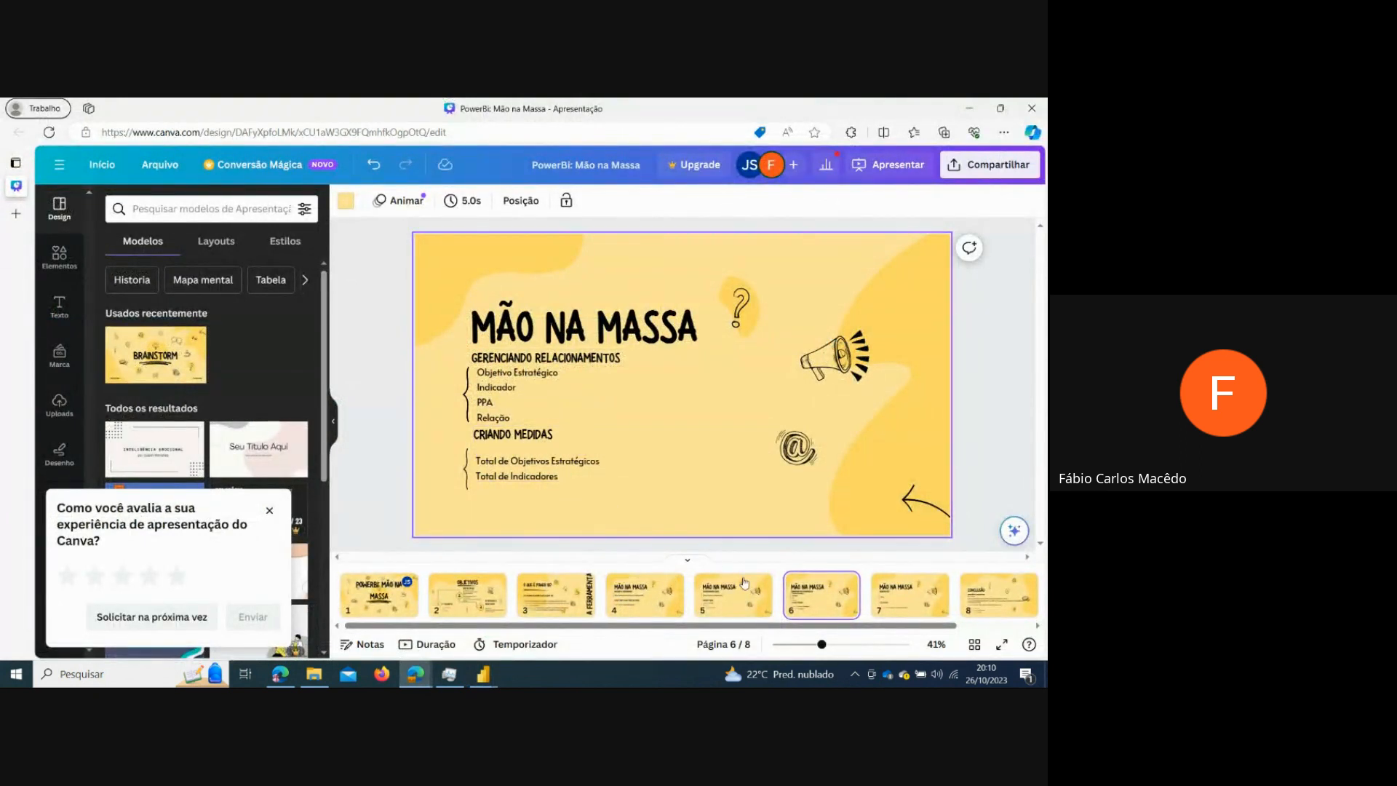
click(898, 609)
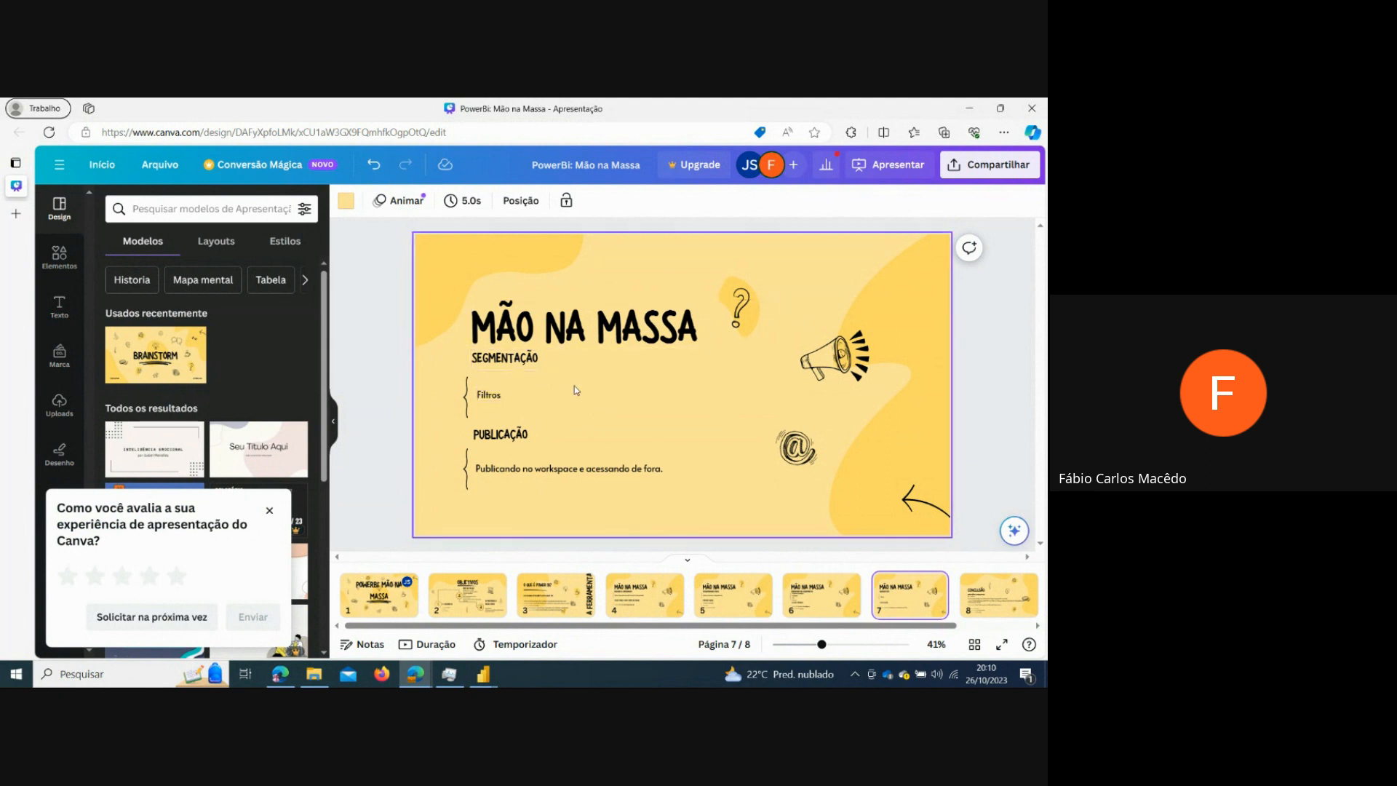
click(484, 676)
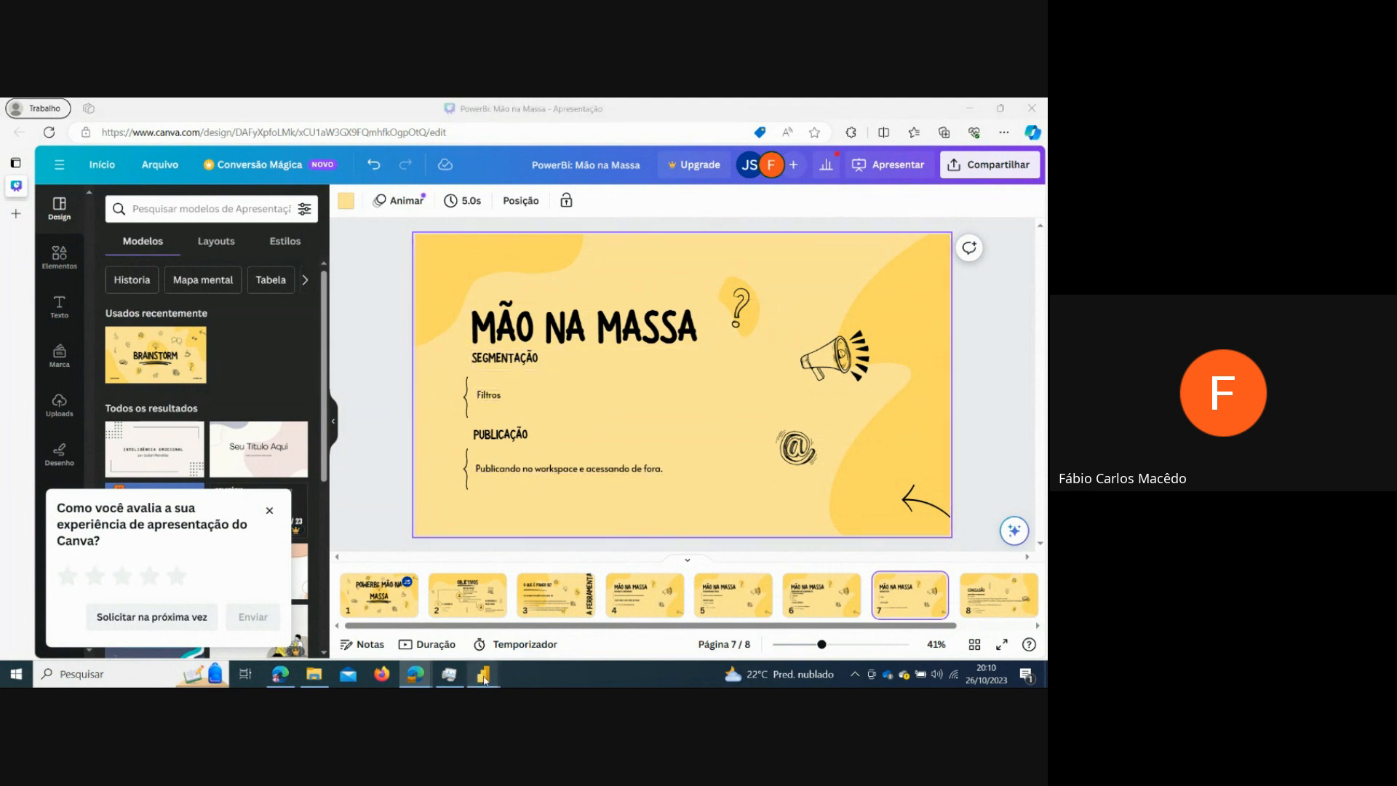
click(502, 611)
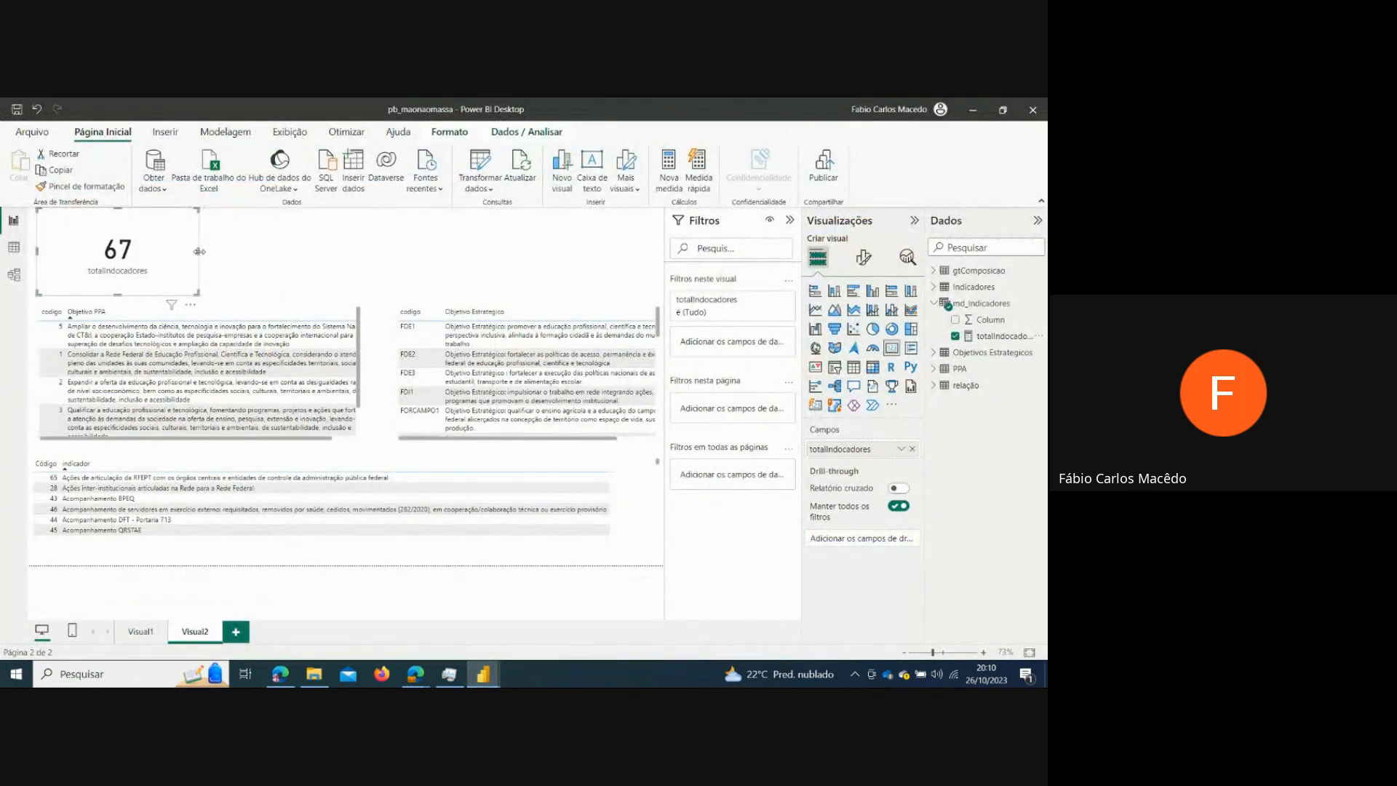
- Narrow the totalIndocadores card and add an empty card beside it, reduced to a similar width
drag(198, 251, 161, 251)
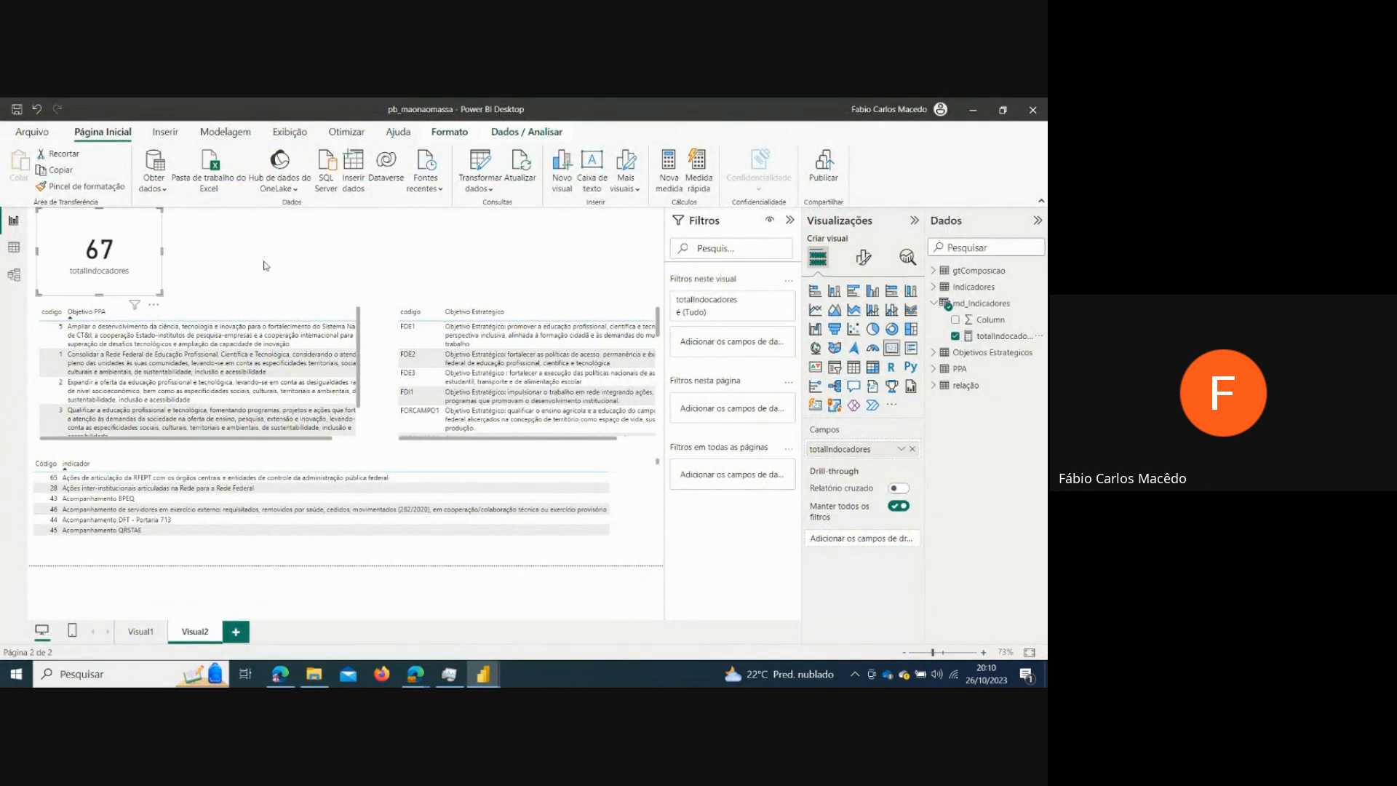
click(266, 266)
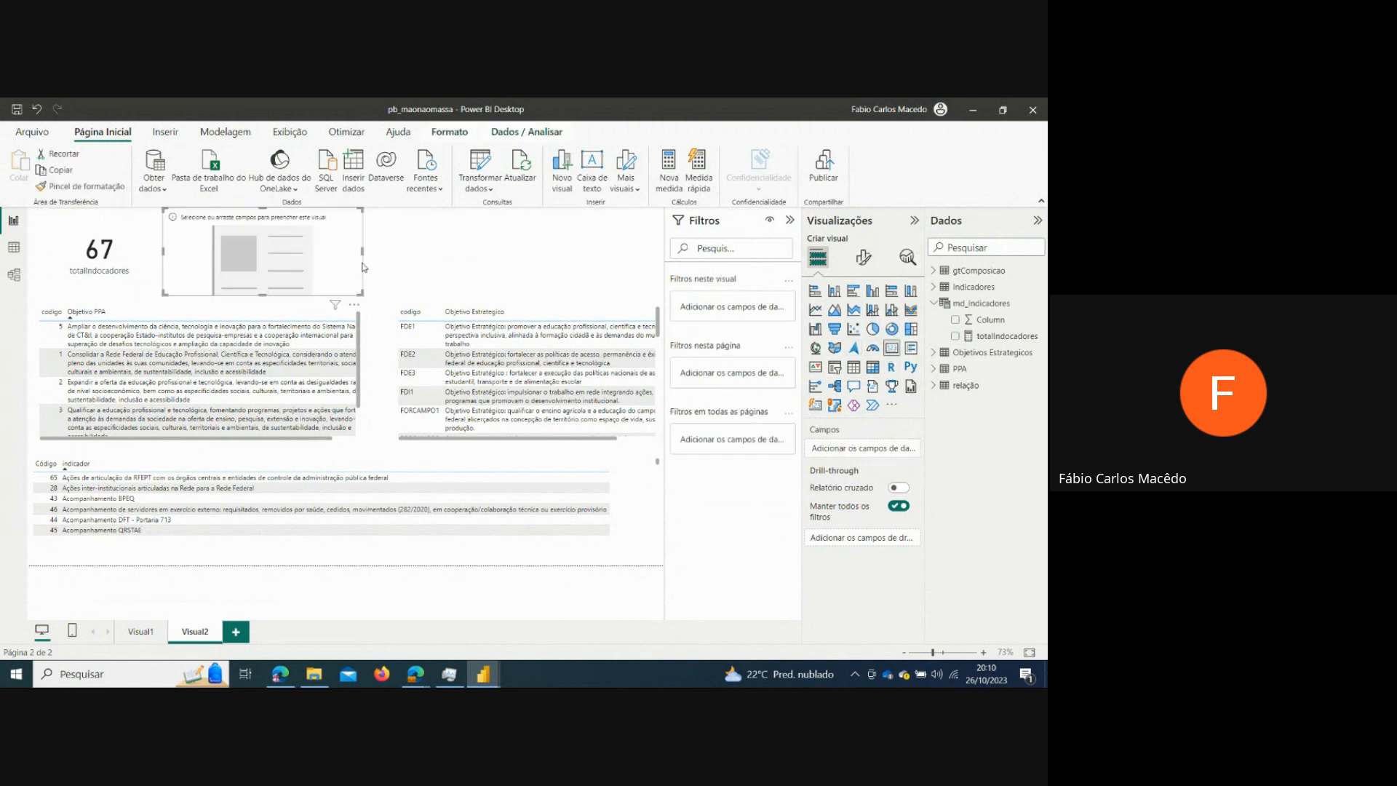
drag(364, 250, 287, 250)
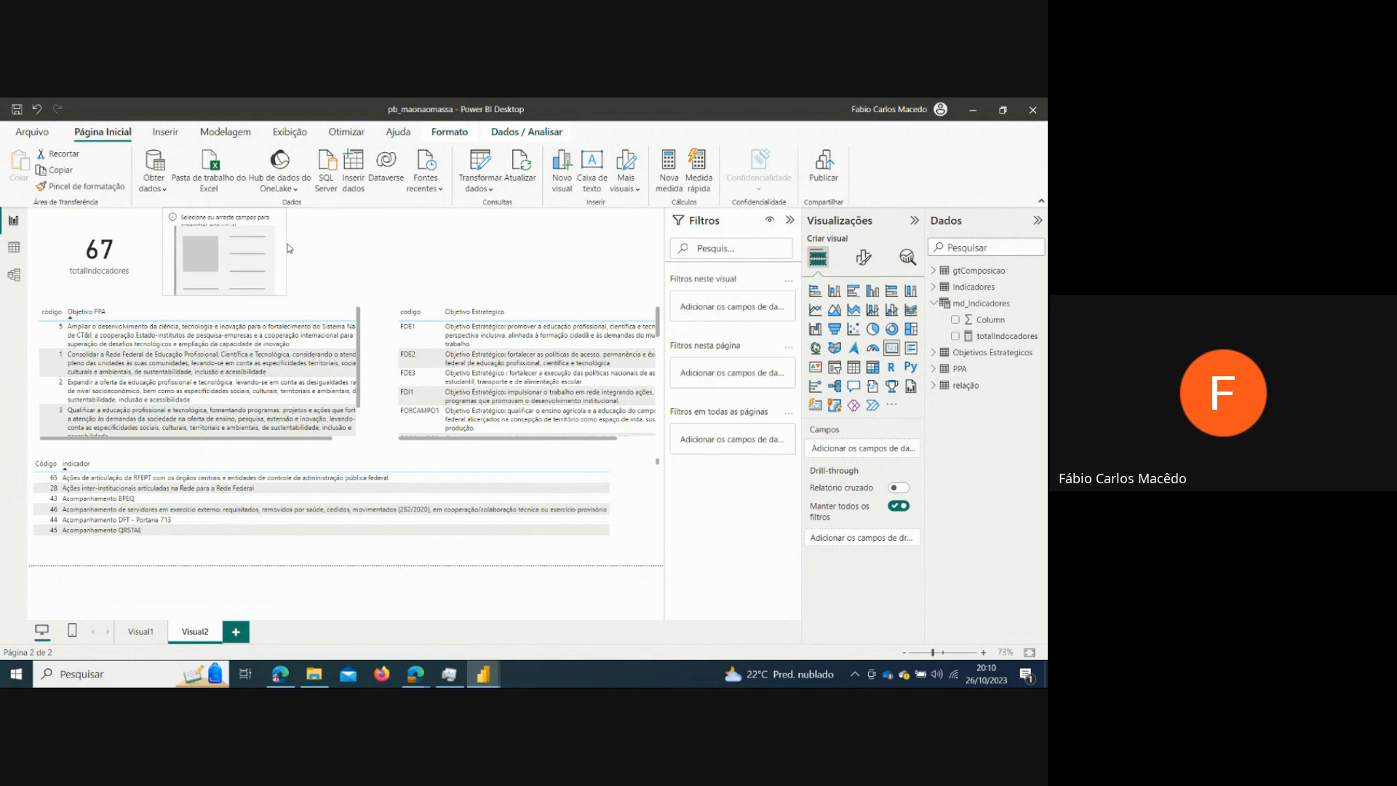
- Create another measure in md_Indicadores named TotalObjetivoEstrategico and start its formula with the CALCULATE function
right_click(1038, 308)
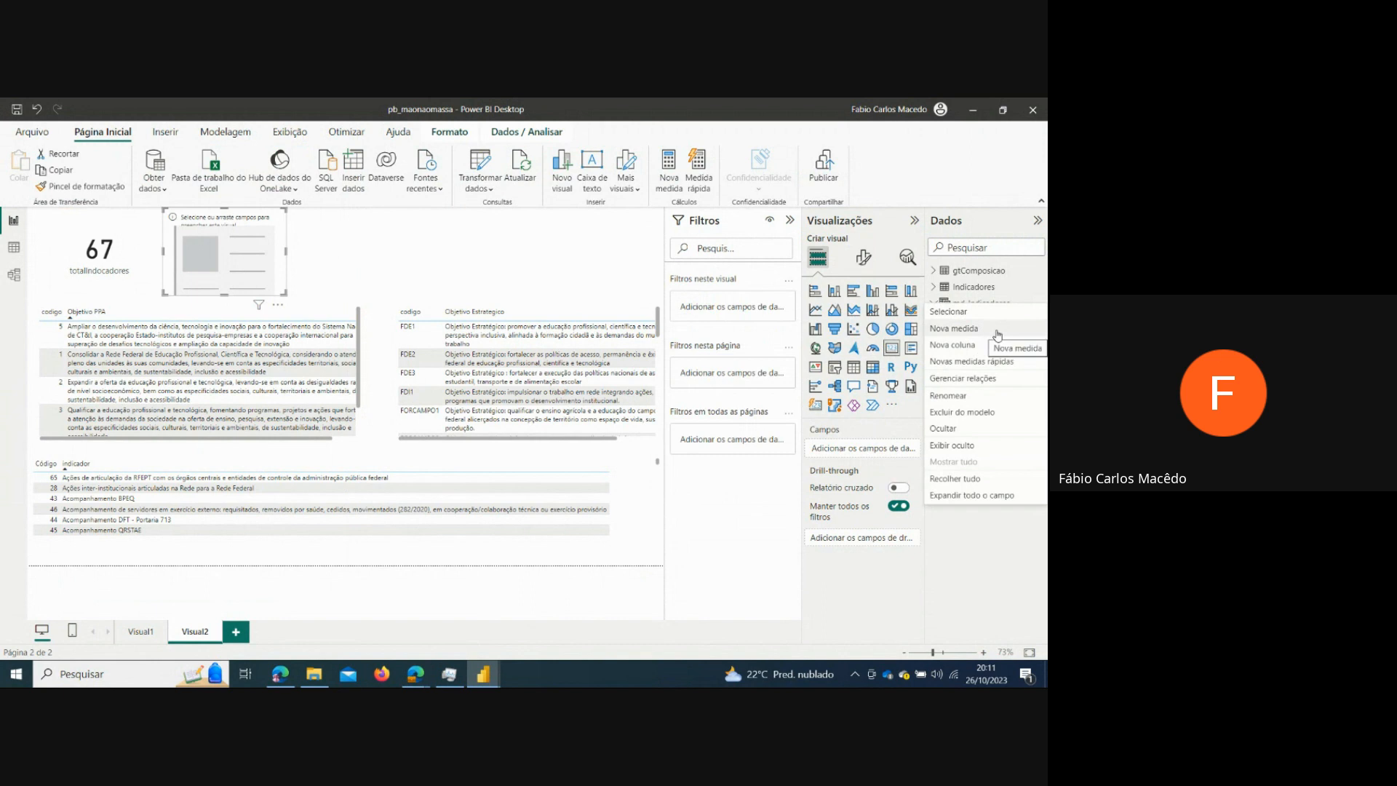
click(996, 332)
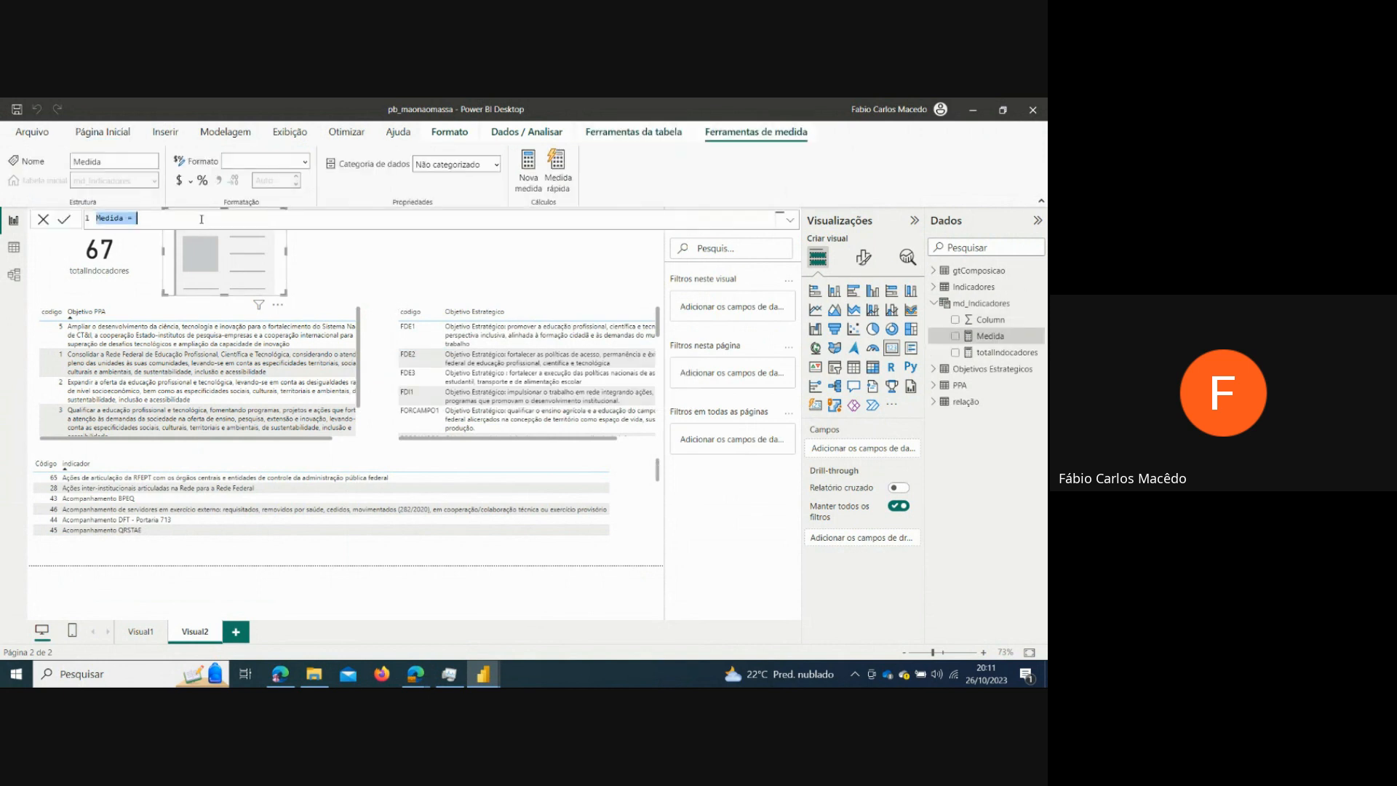
text(TotalObjetivoEstrategico = ca)
key(Tab)
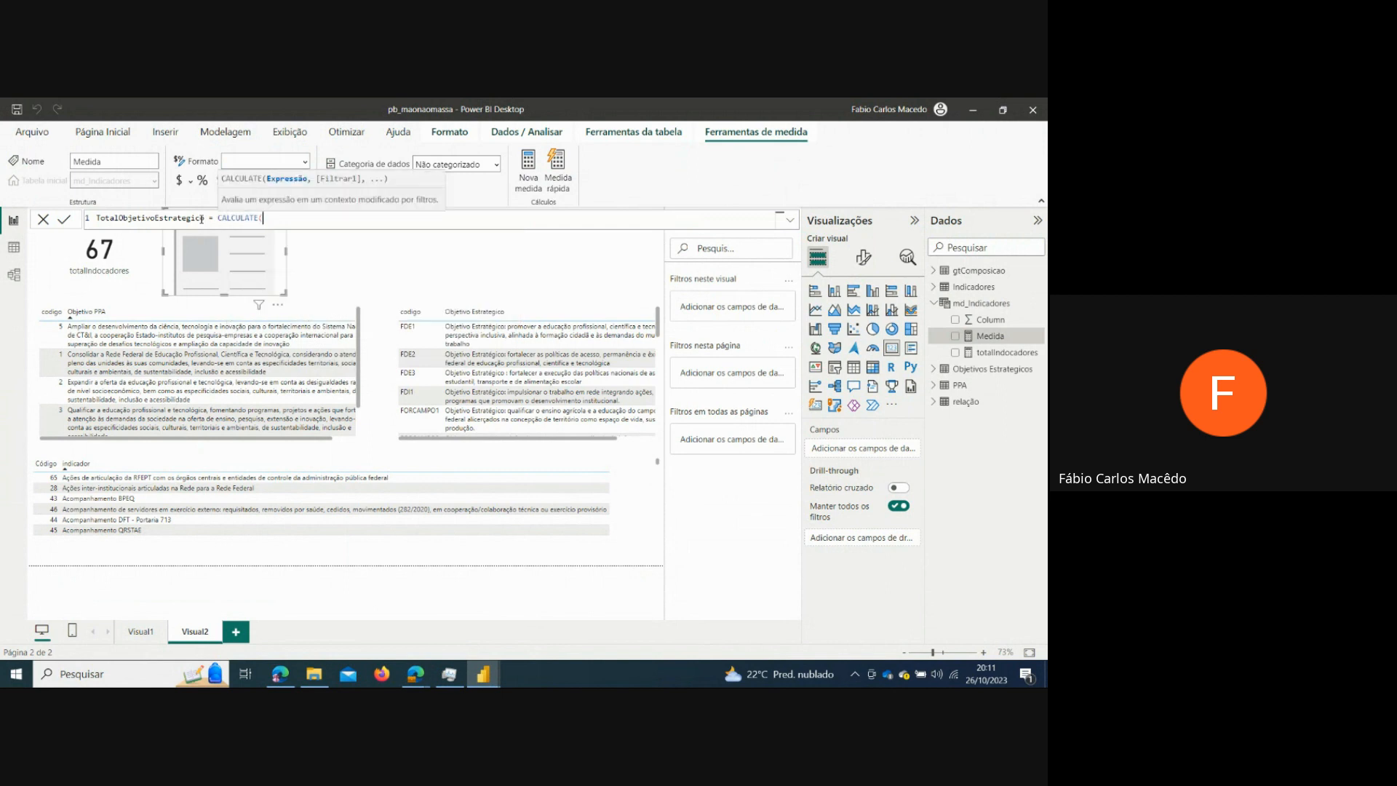
- Nest the COUNTROWS function inside CALCULATE in the TotalObjetivoEstrategico formula
text(c)
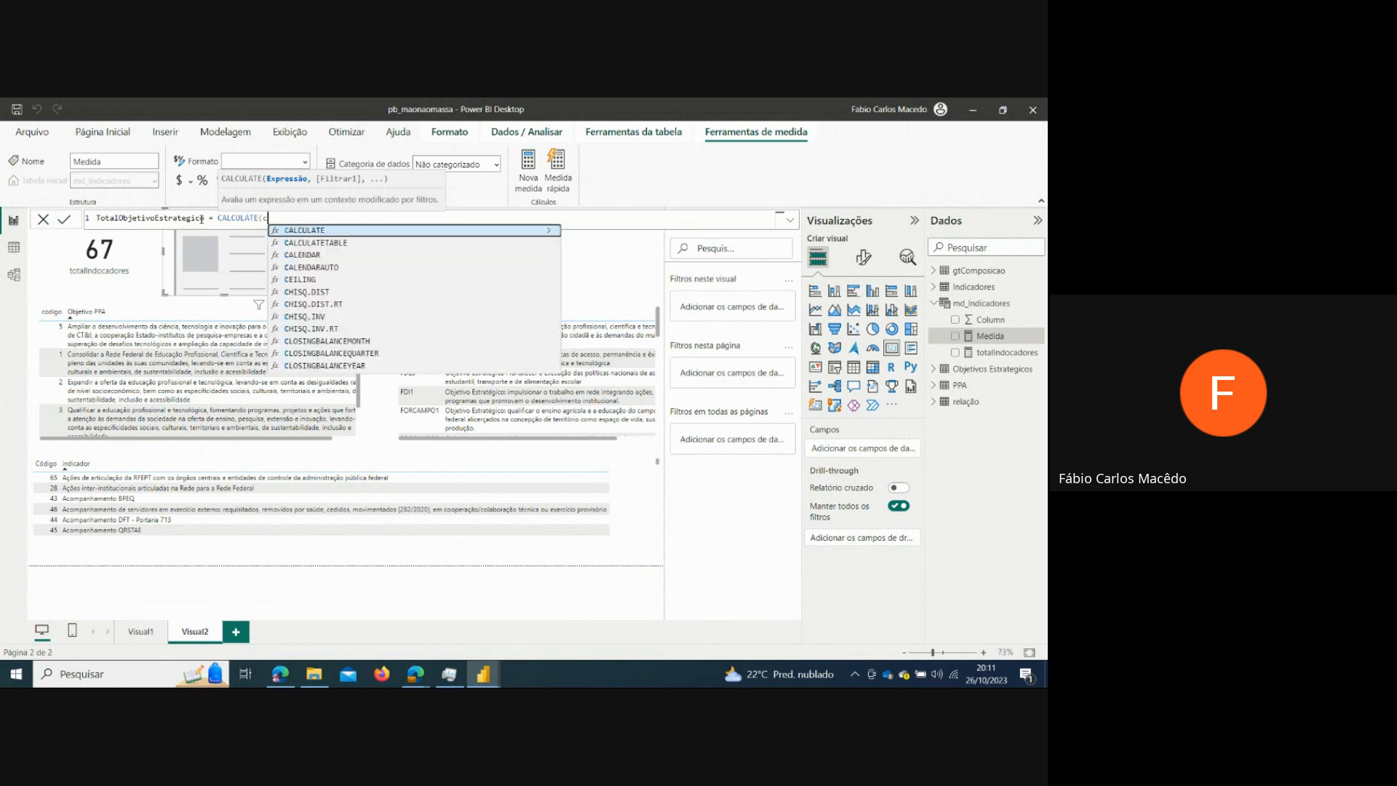
text(ou)
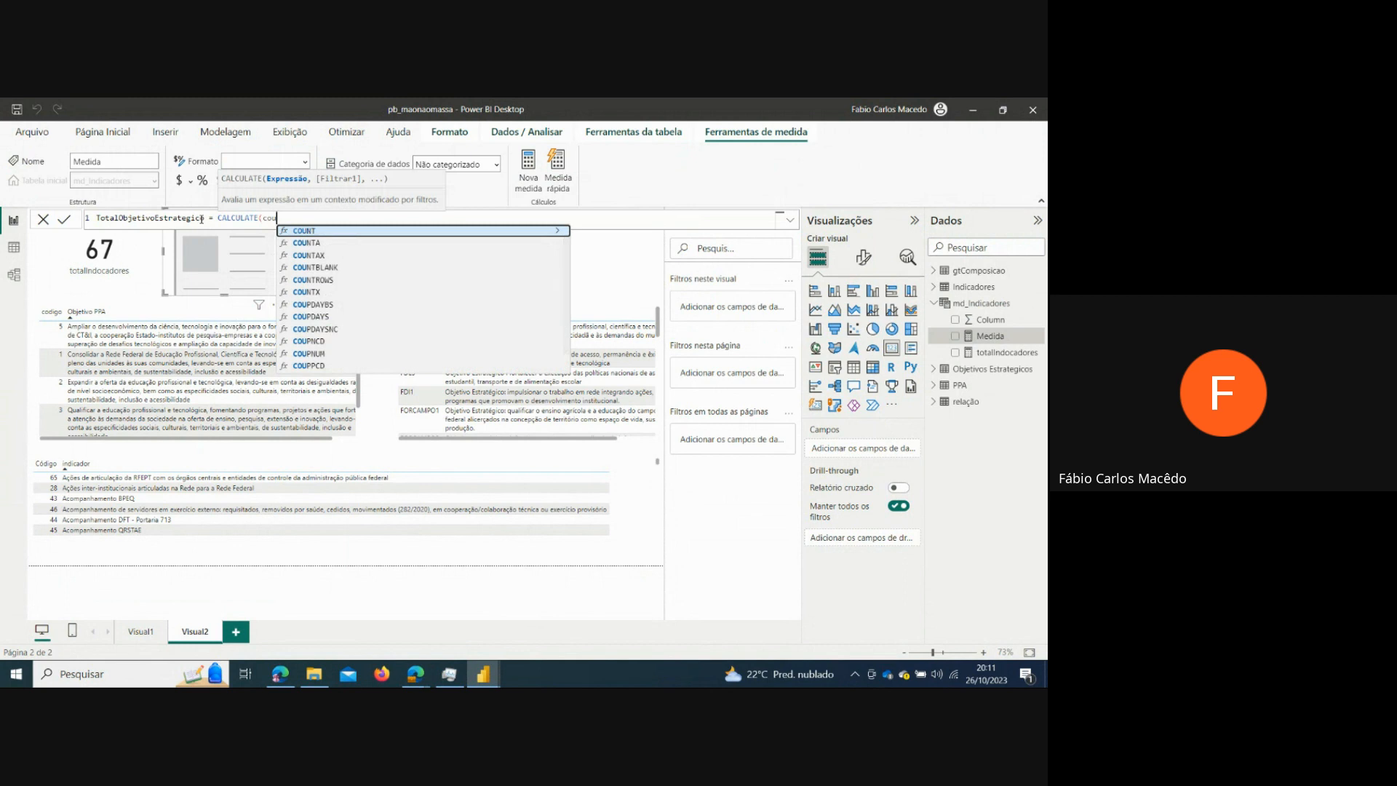
key(Down)
key(Down)
key(Down)
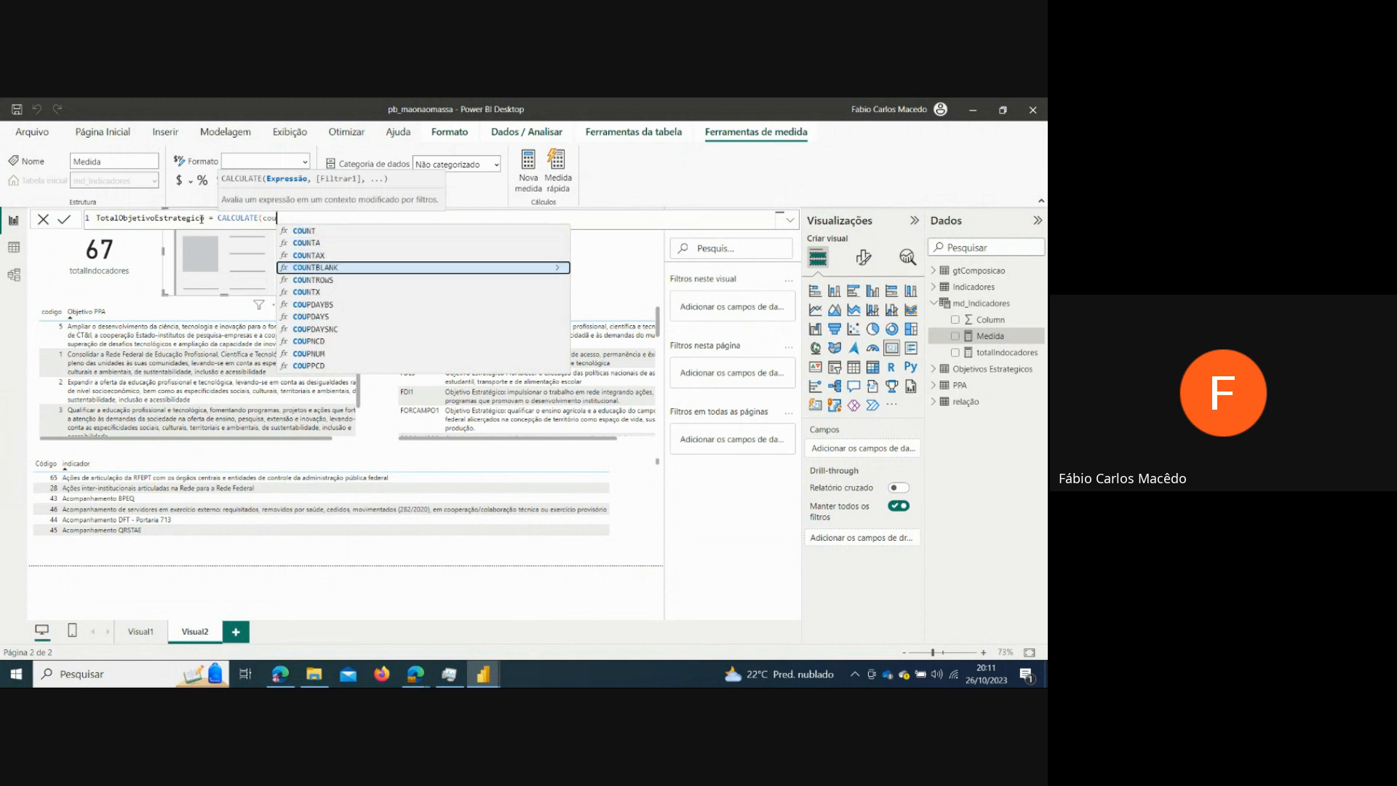
key(Down)
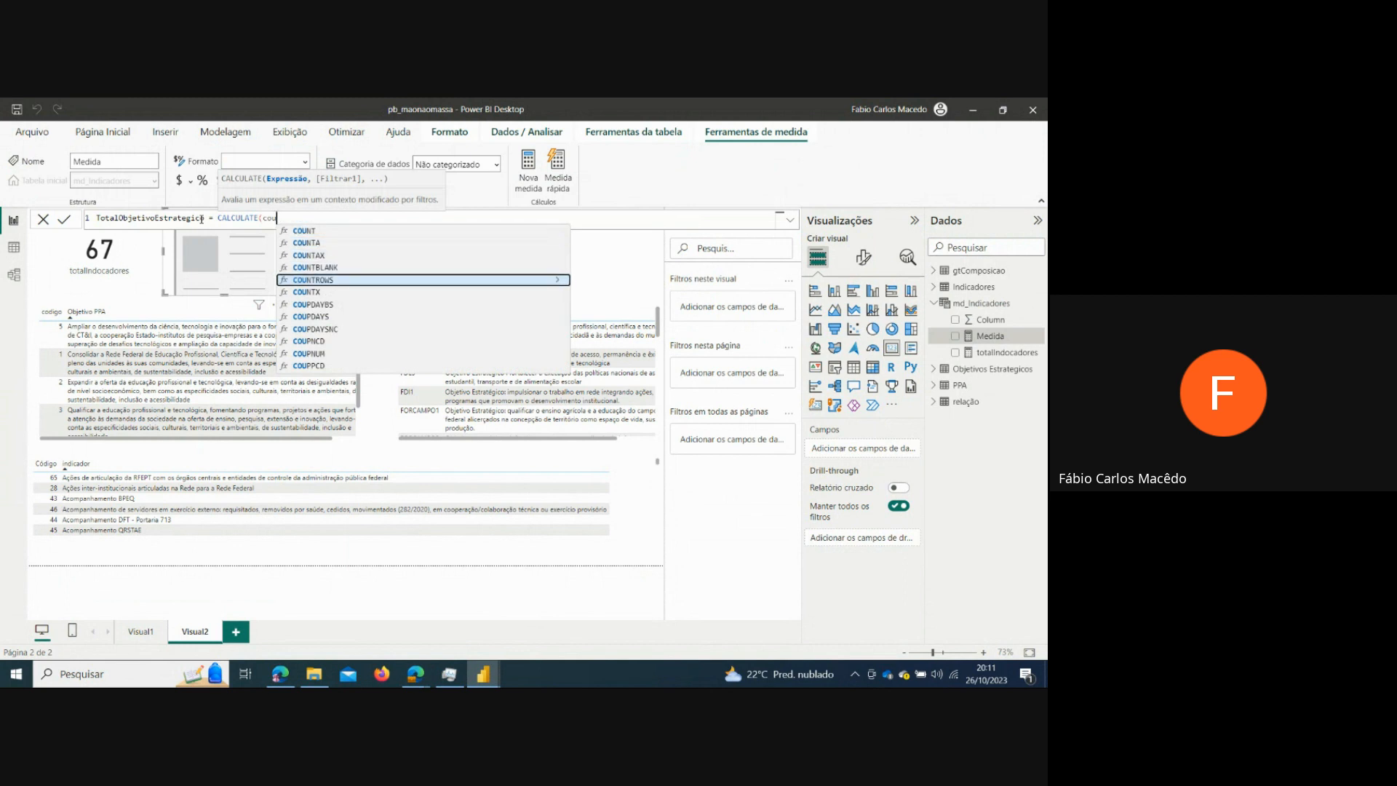
key(Down)
key(Down)
key(Down)
key(Down)
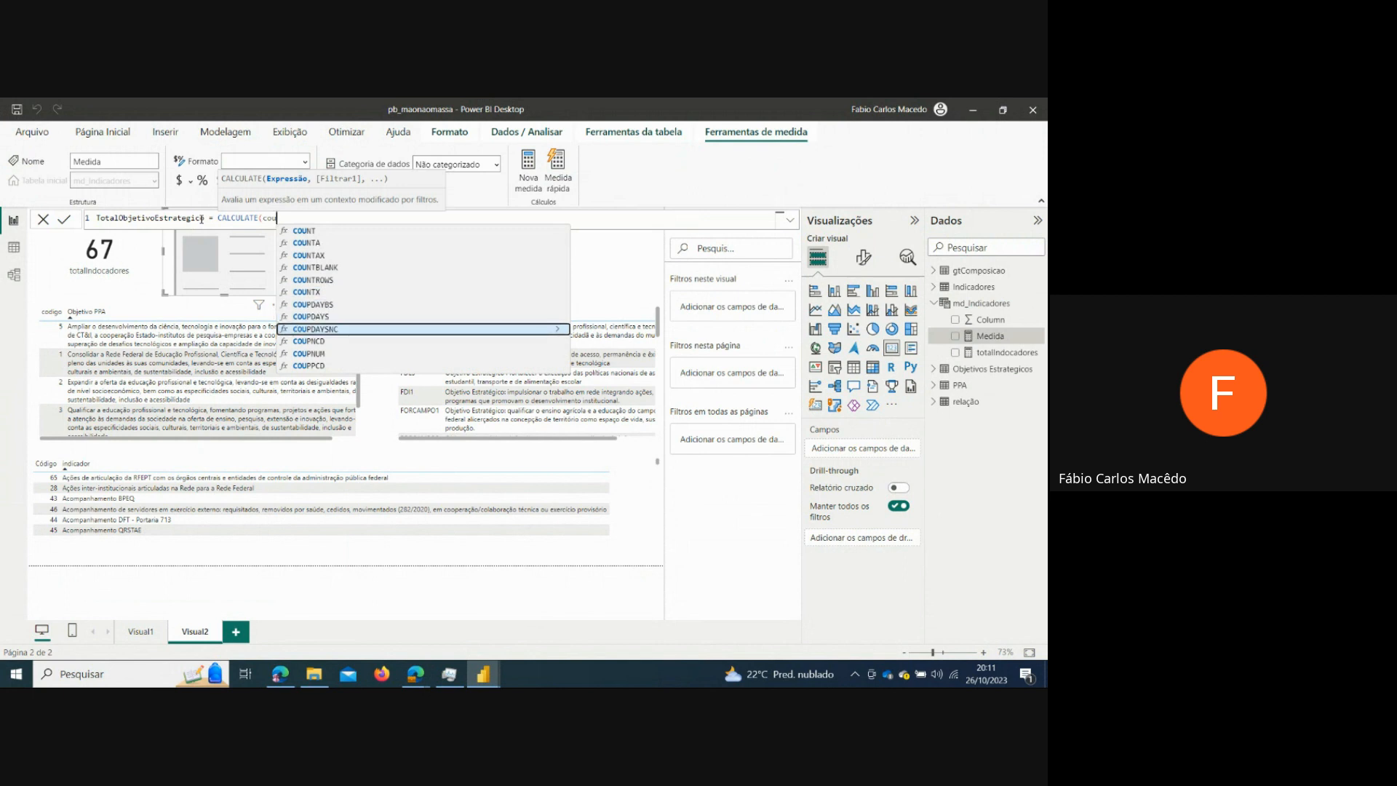
key(Up)
key(Up)
key(Up)
key(Up)
key(Tab)
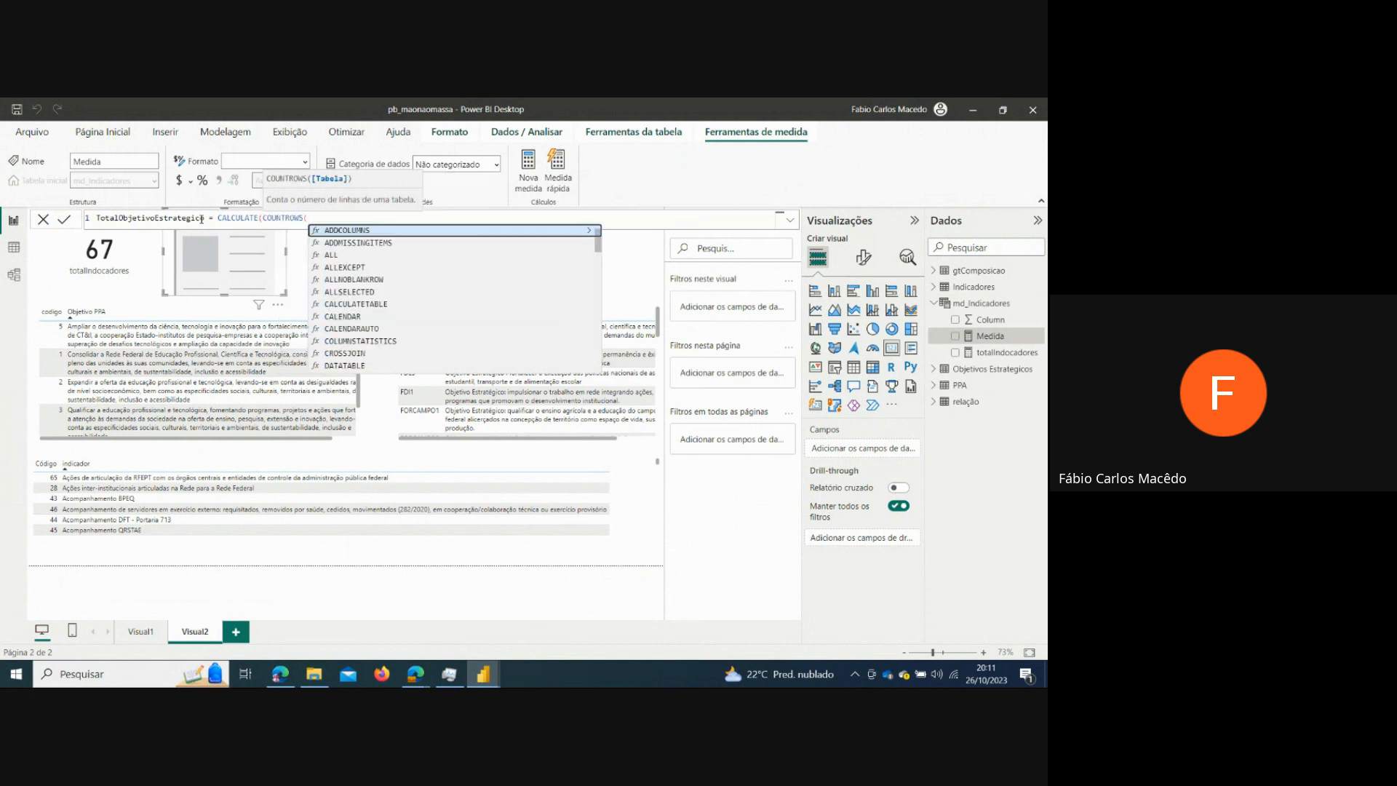
- Give COUNTROWS the 'Objetivos Estrategicos' table as its argument, close both functions and commit the measure
text(ob)
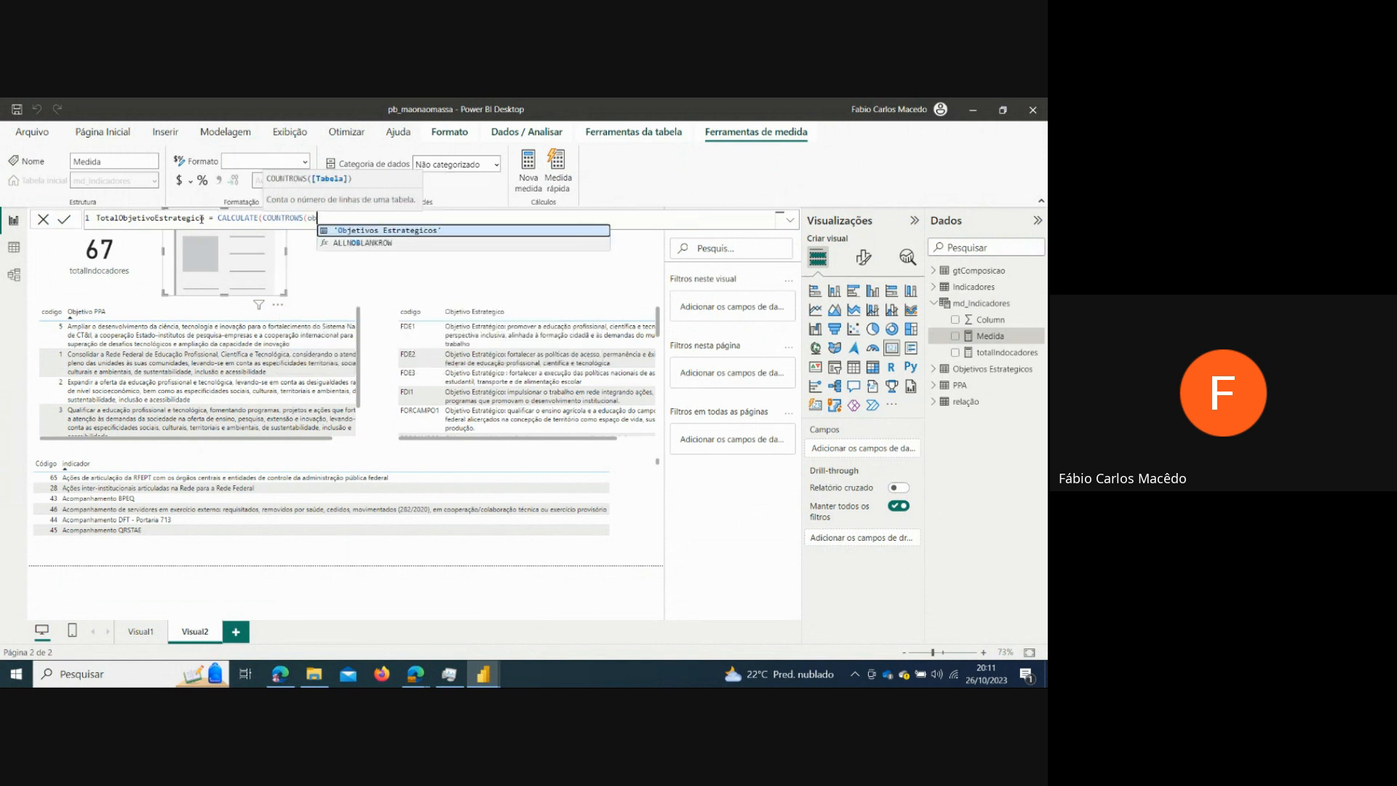
key(Tab)
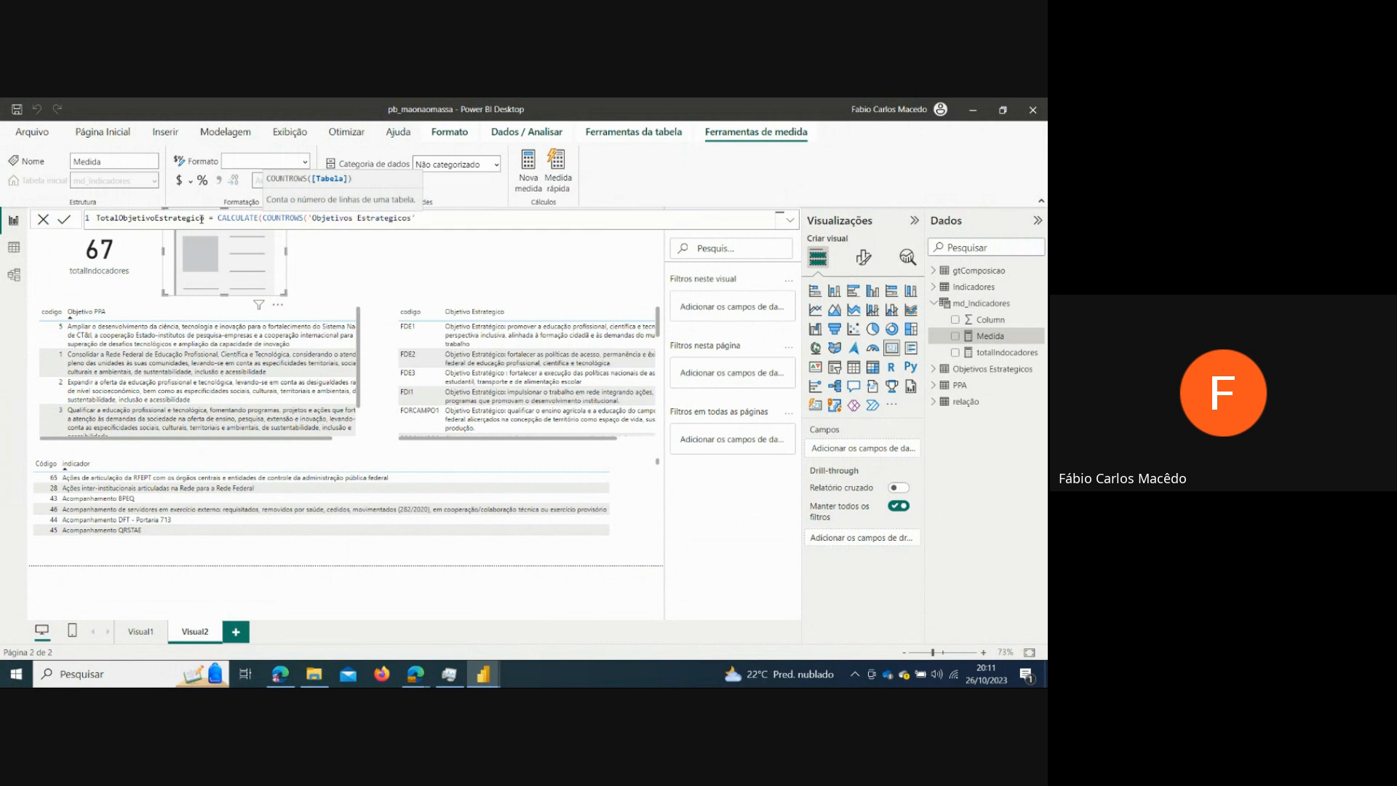
text())
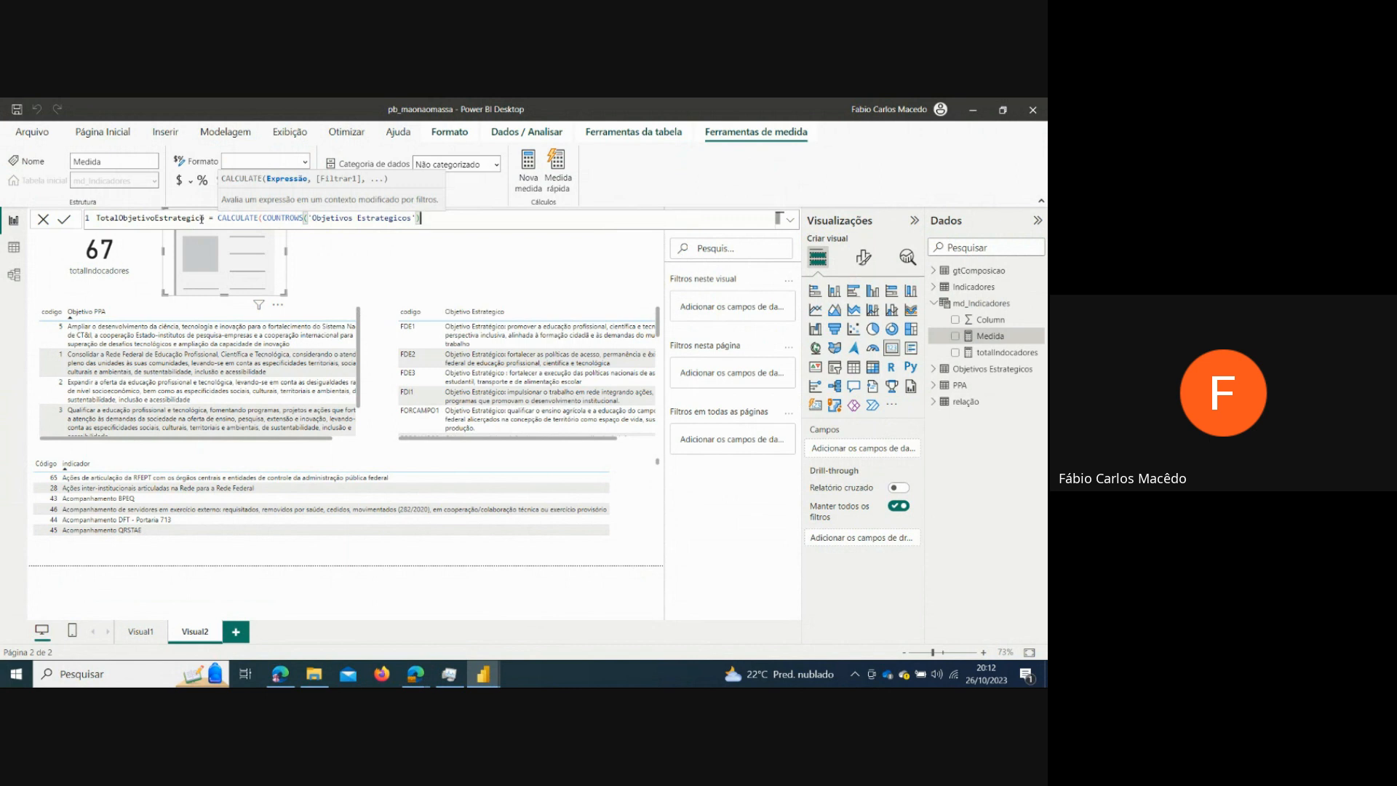
text())
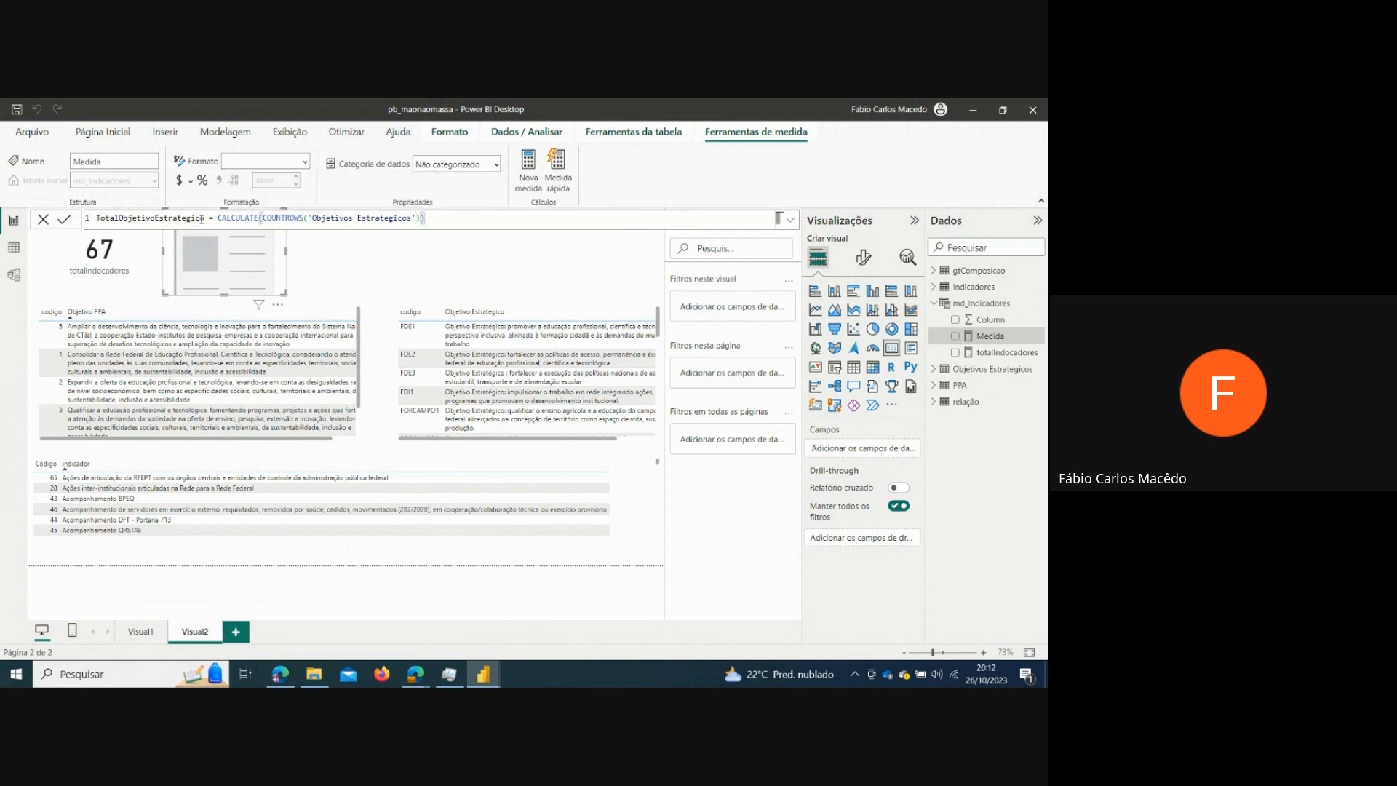
click(64, 222)
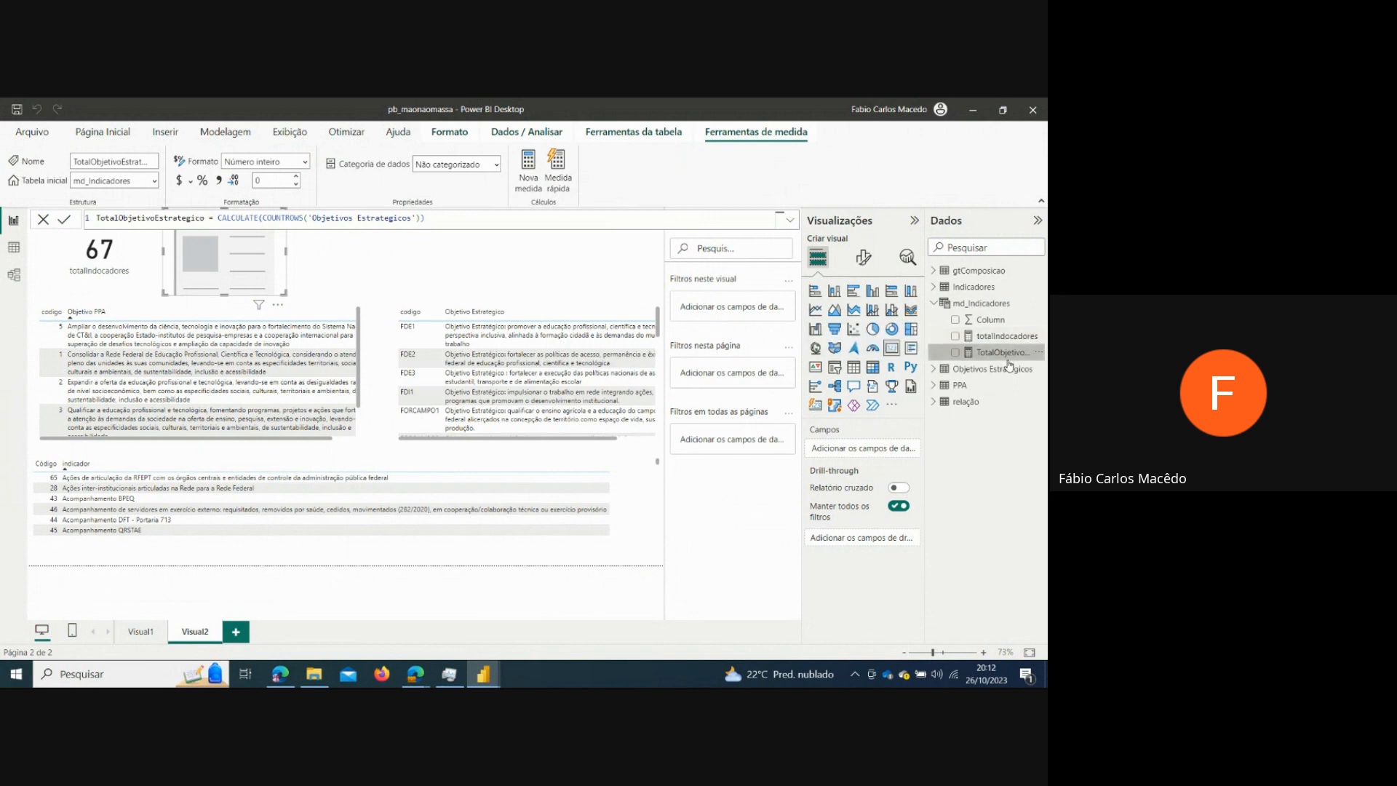
- Show the TotalObjetivoEstrategico measure in the empty card and enable a card title reading TOTAL OE
click(956, 353)
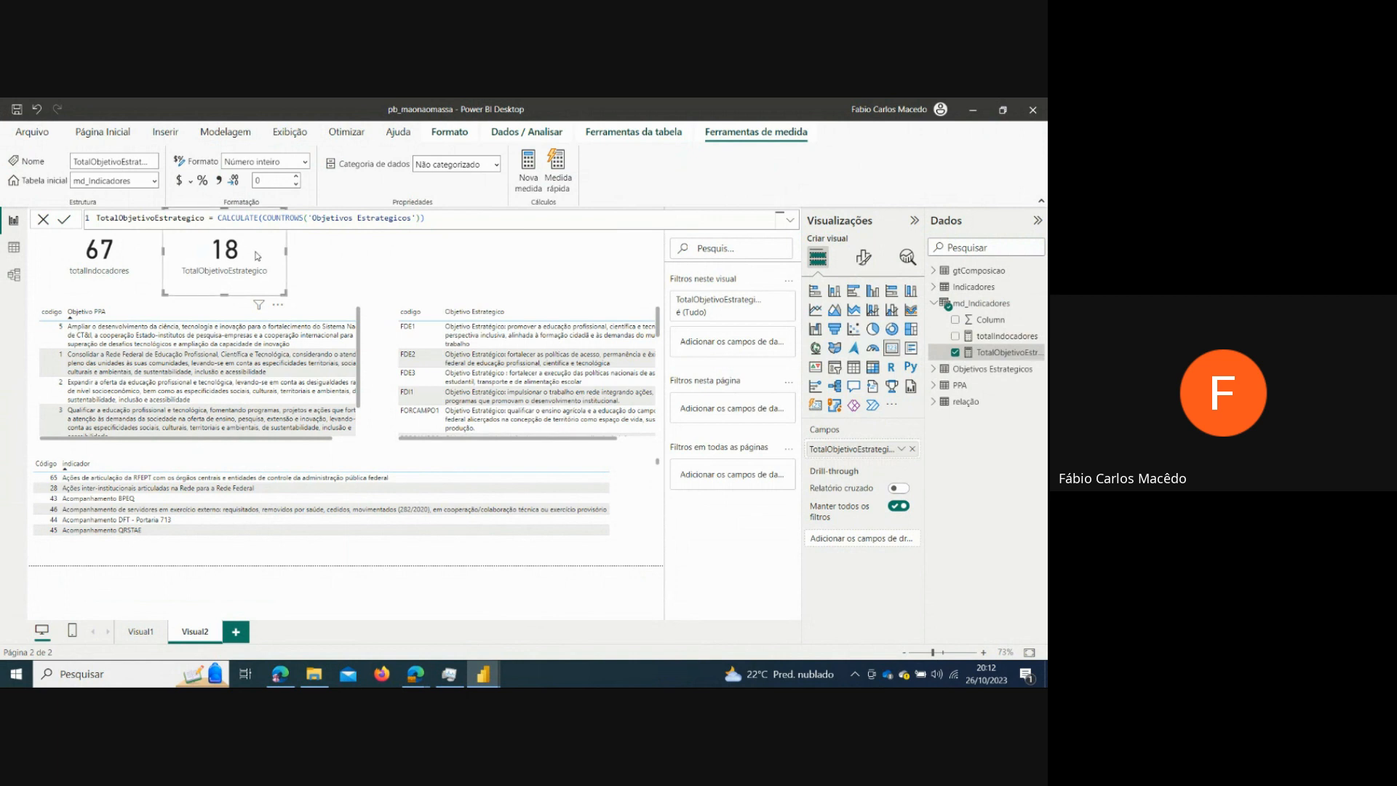
click(862, 259)
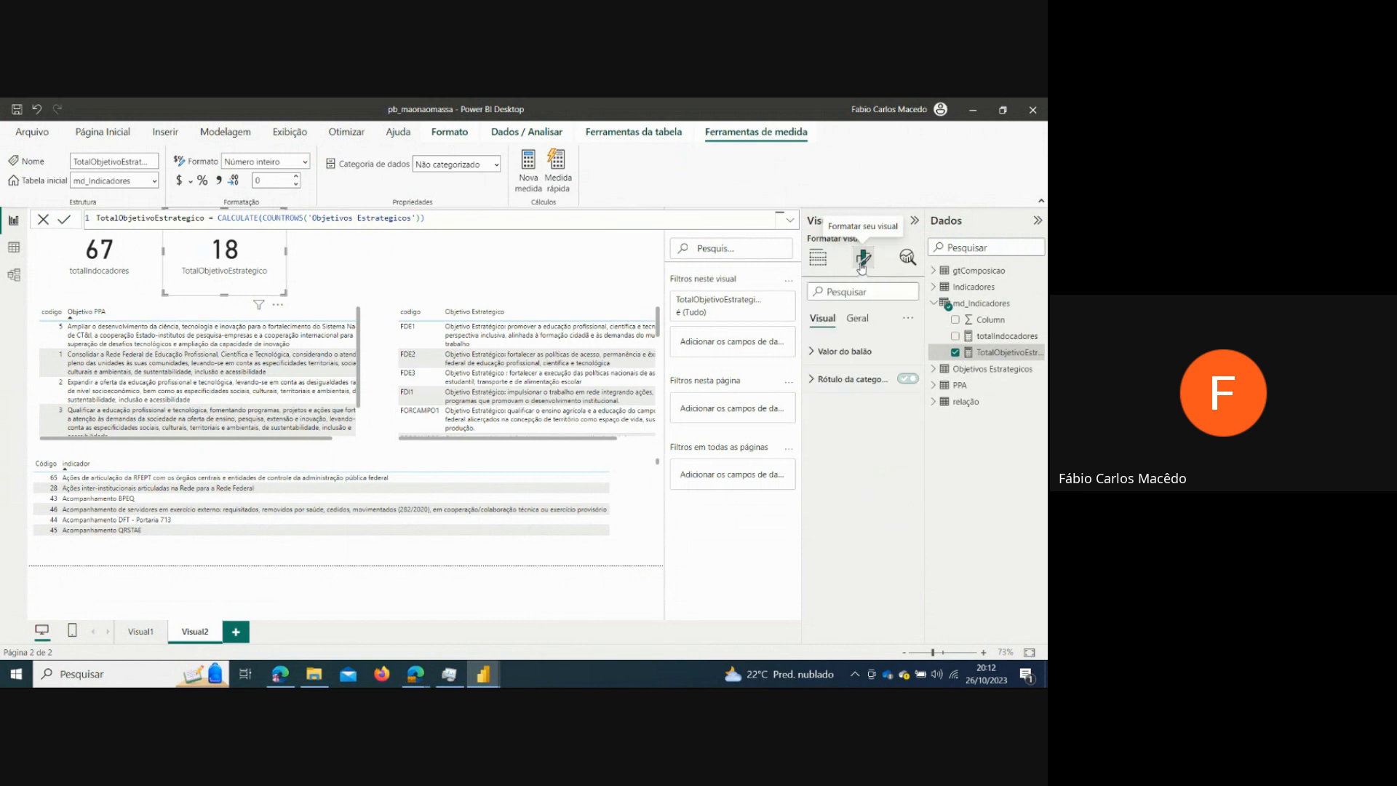
click(842, 354)
click(843, 355)
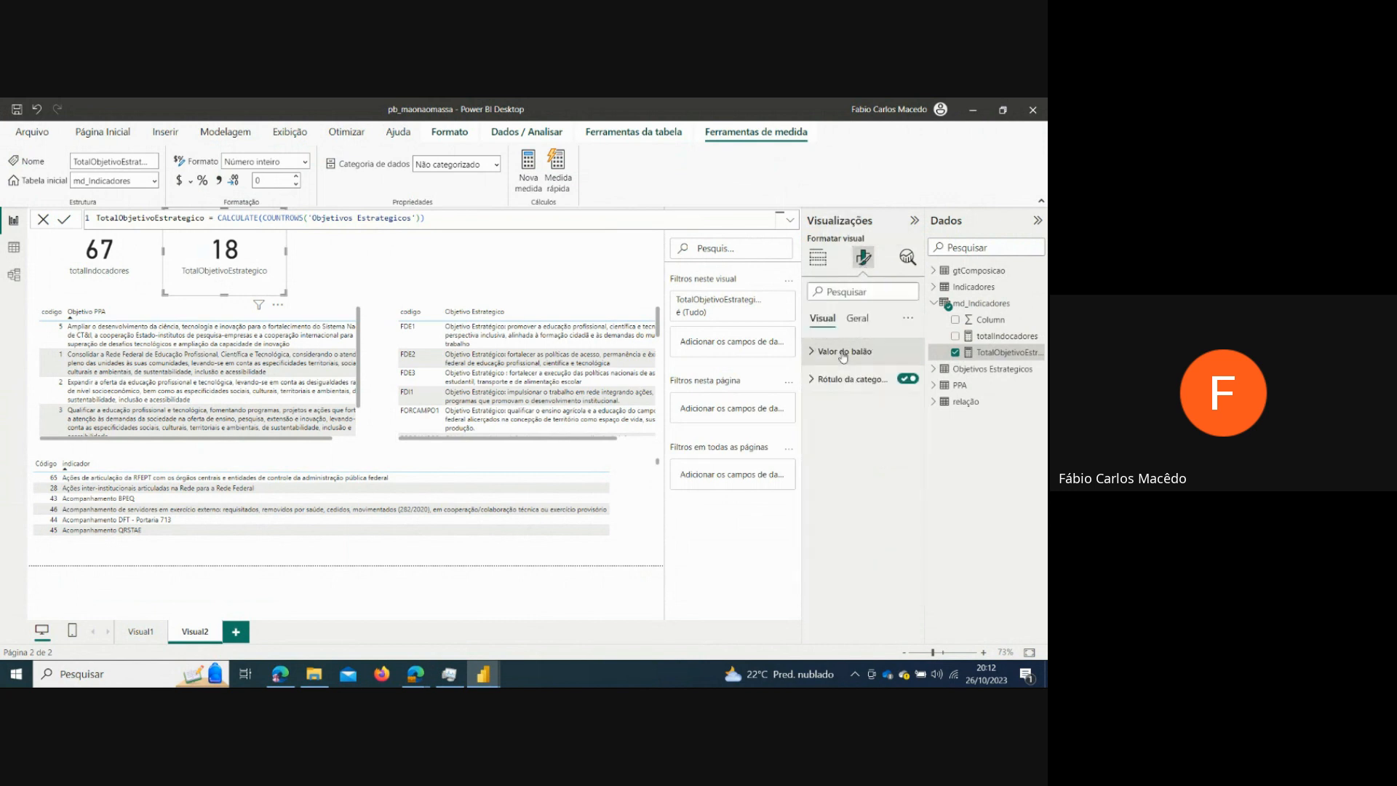
click(859, 320)
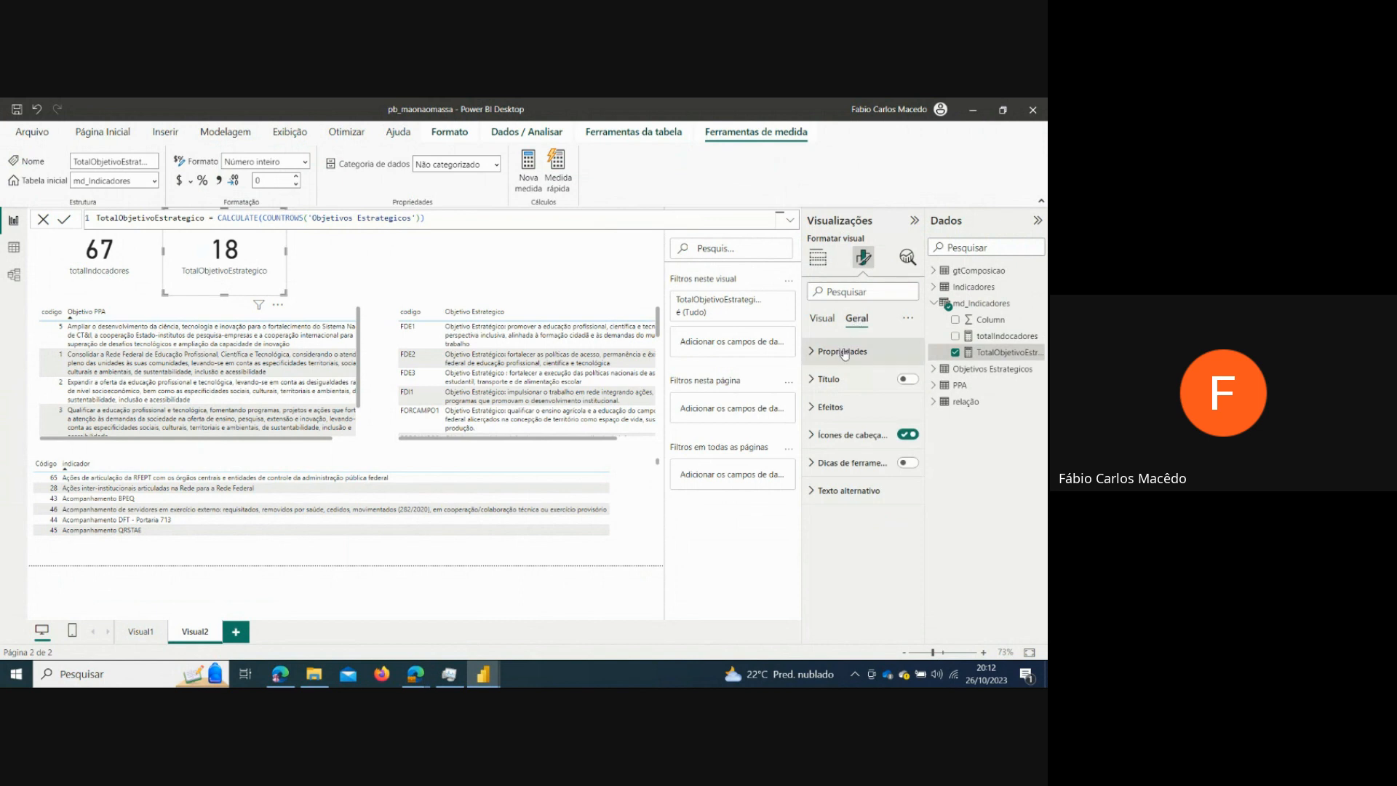
click(863, 379)
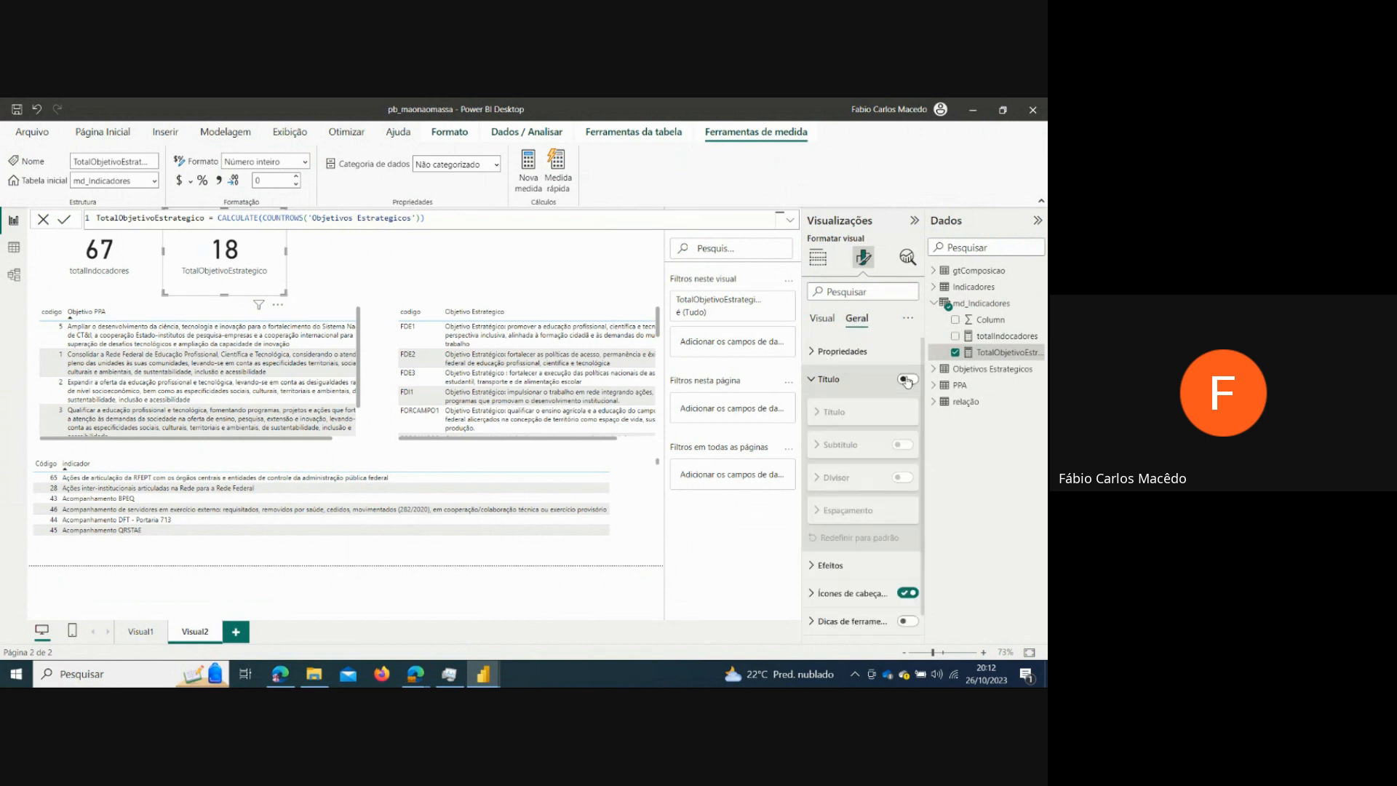
click(908, 379)
click(853, 413)
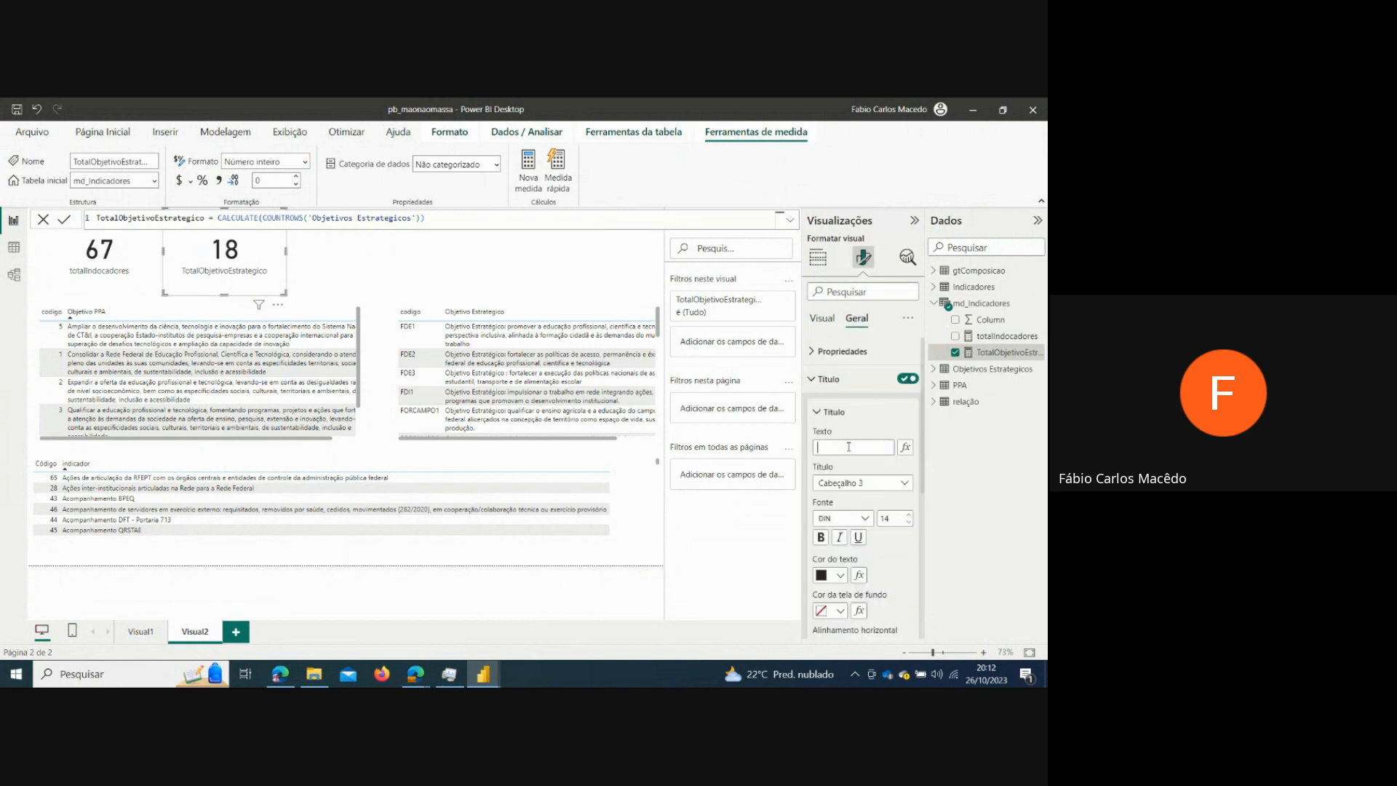
click(848, 446)
text(Objetivo)
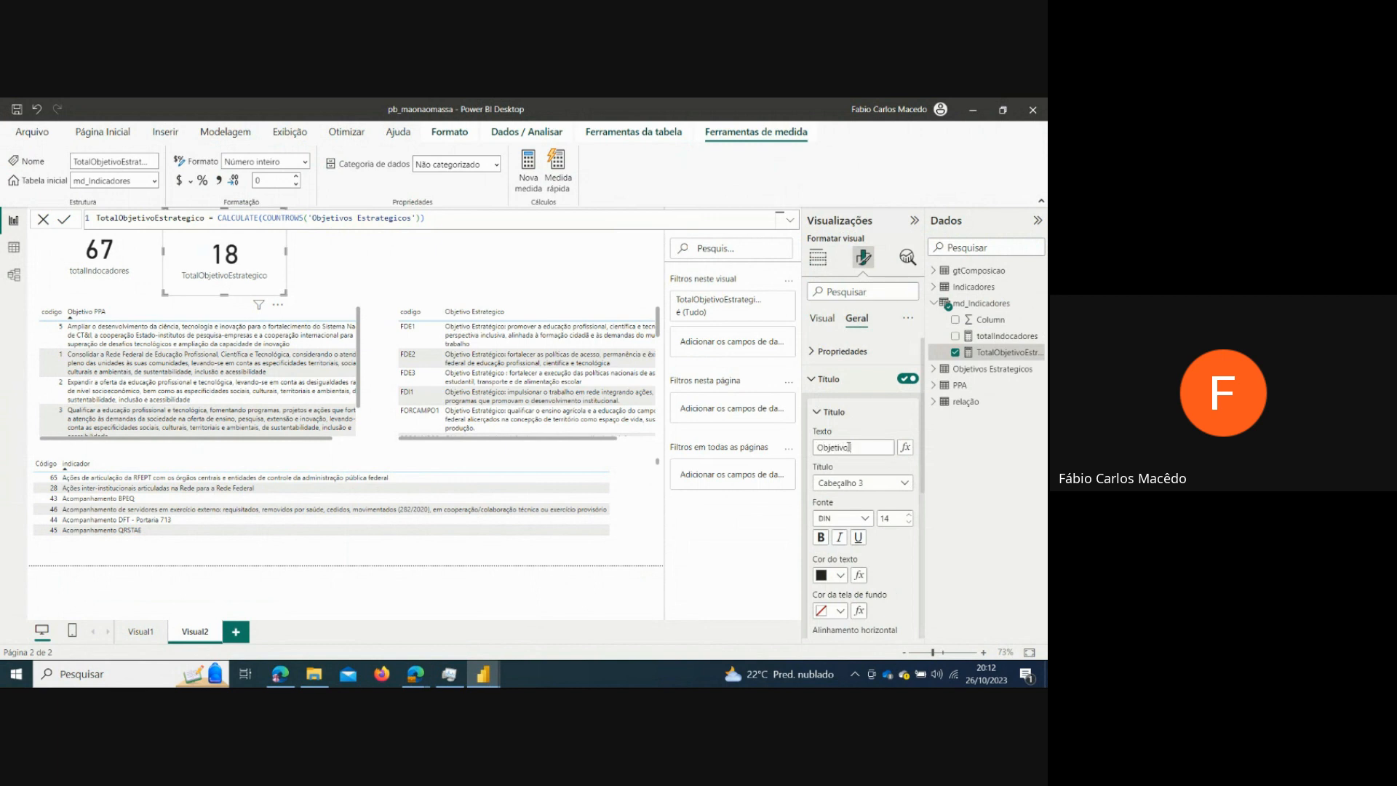
key(BackSpace)
key(BackSpace)
text(TOTA)
click(528, 279)
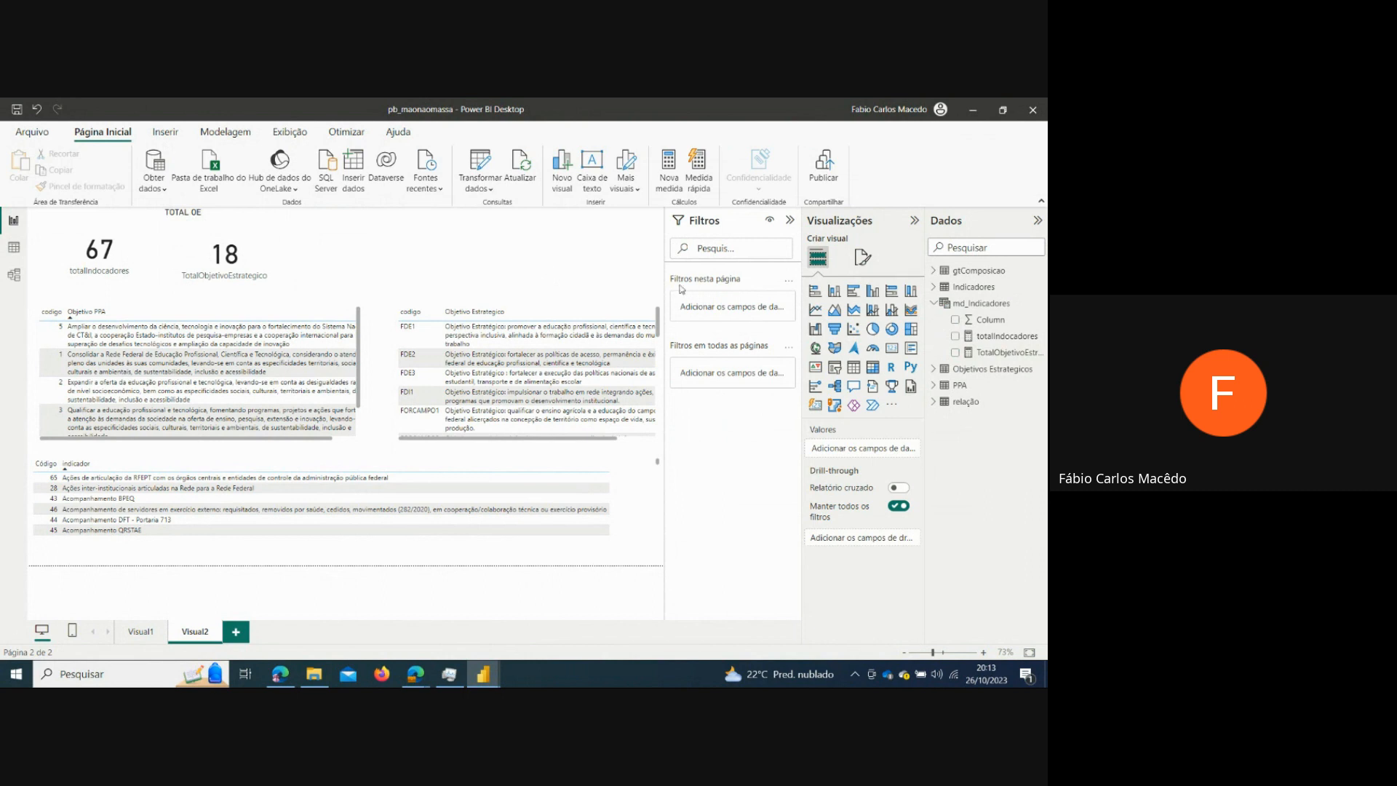
- Add a widened slicer beside the cards using Perpectiva from Objetivos Estrategicos, and filter the page by Processos Internos
click(836, 370)
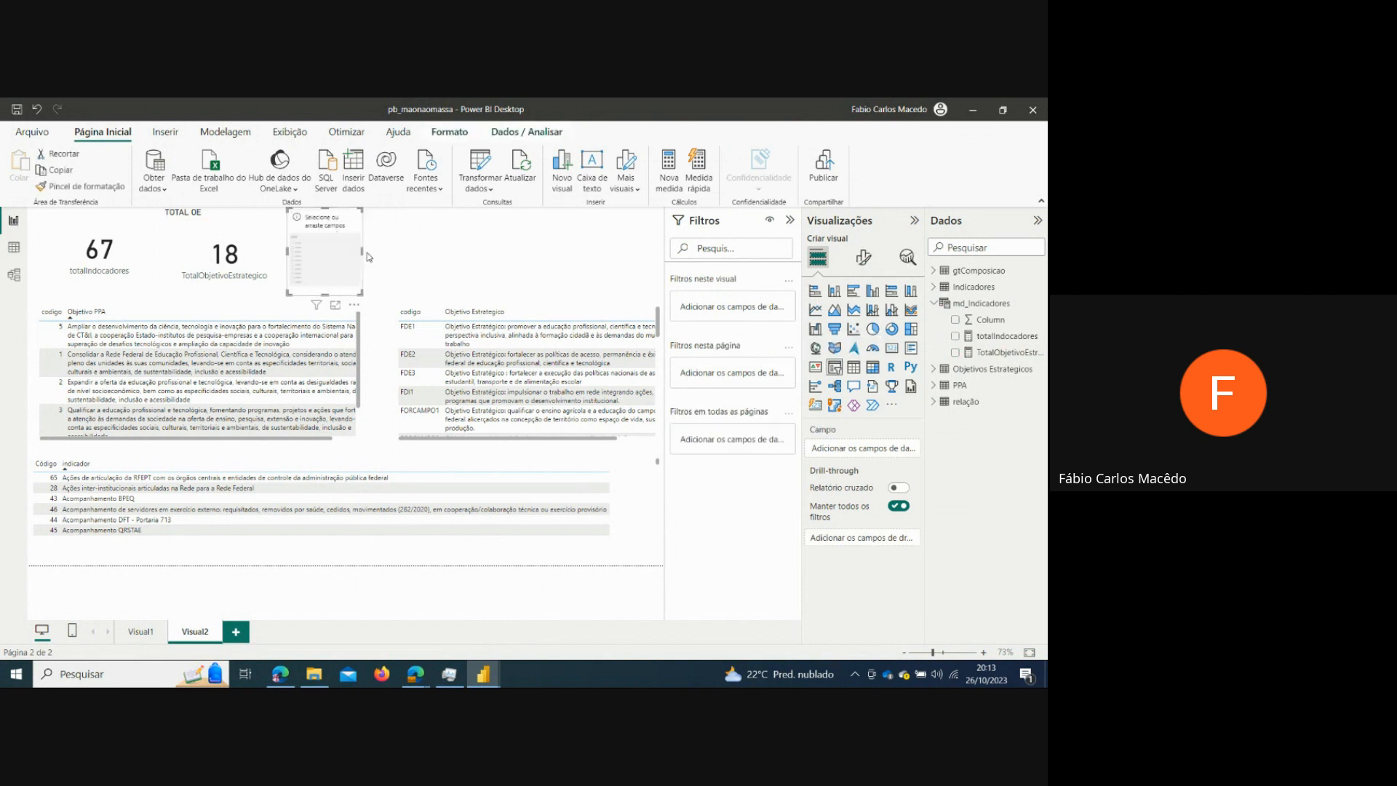
drag(363, 251, 449, 254)
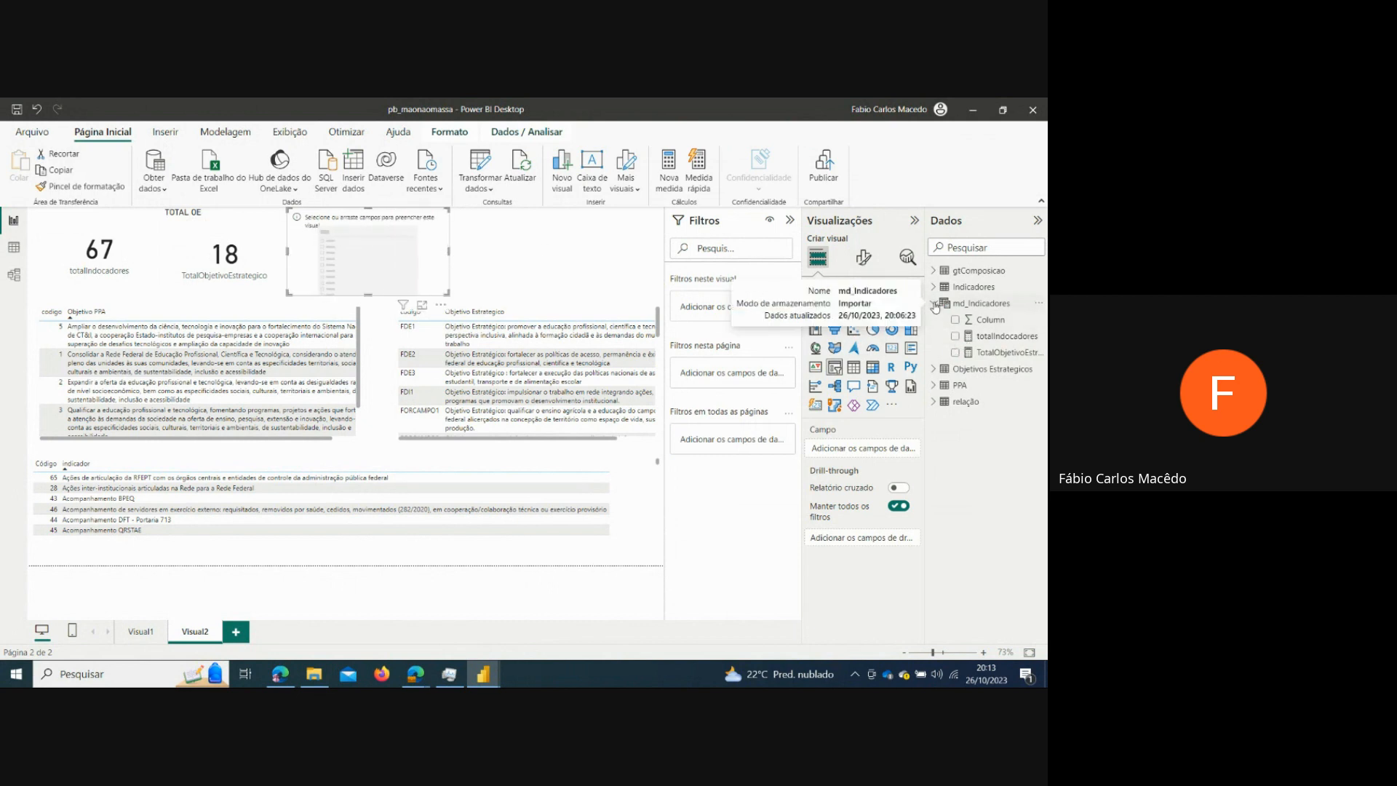
click(935, 304)
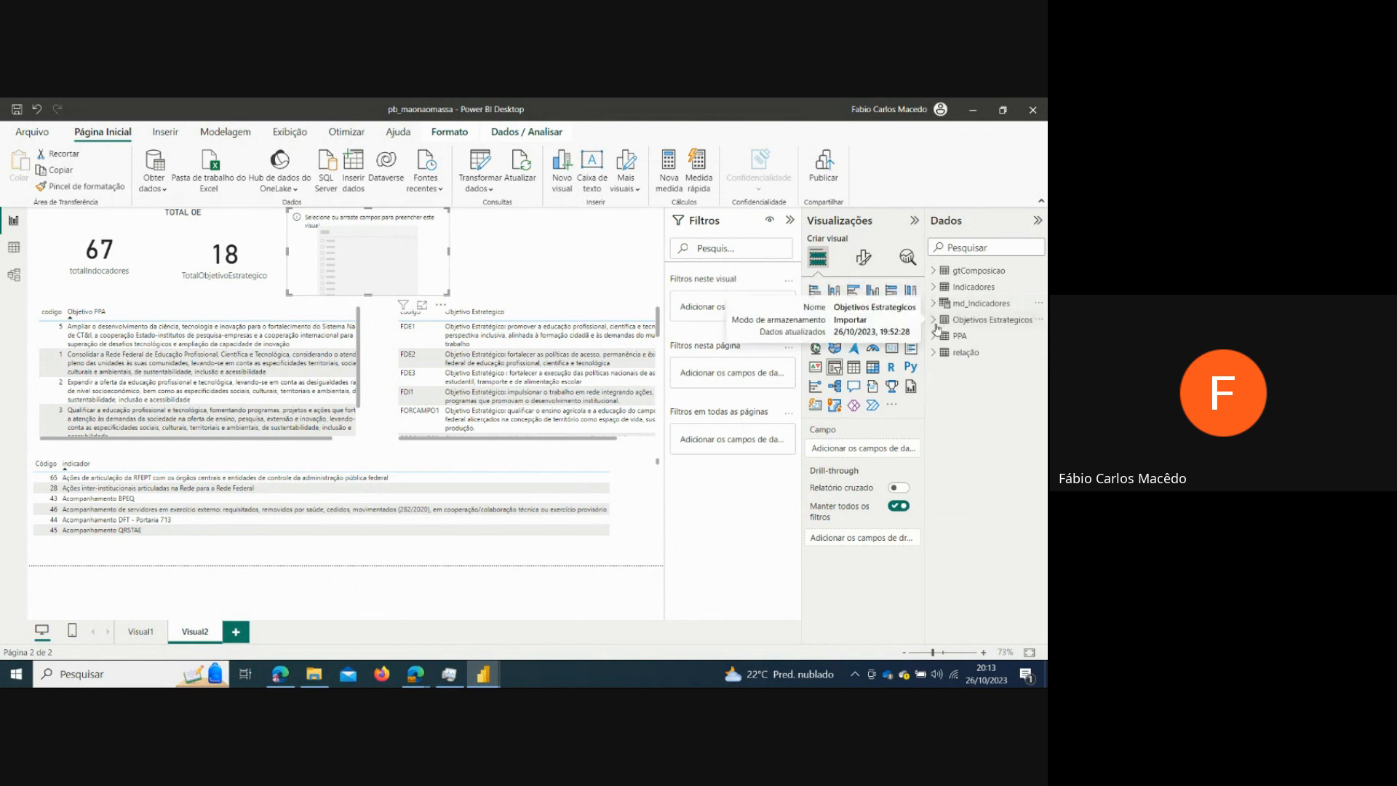
click(934, 321)
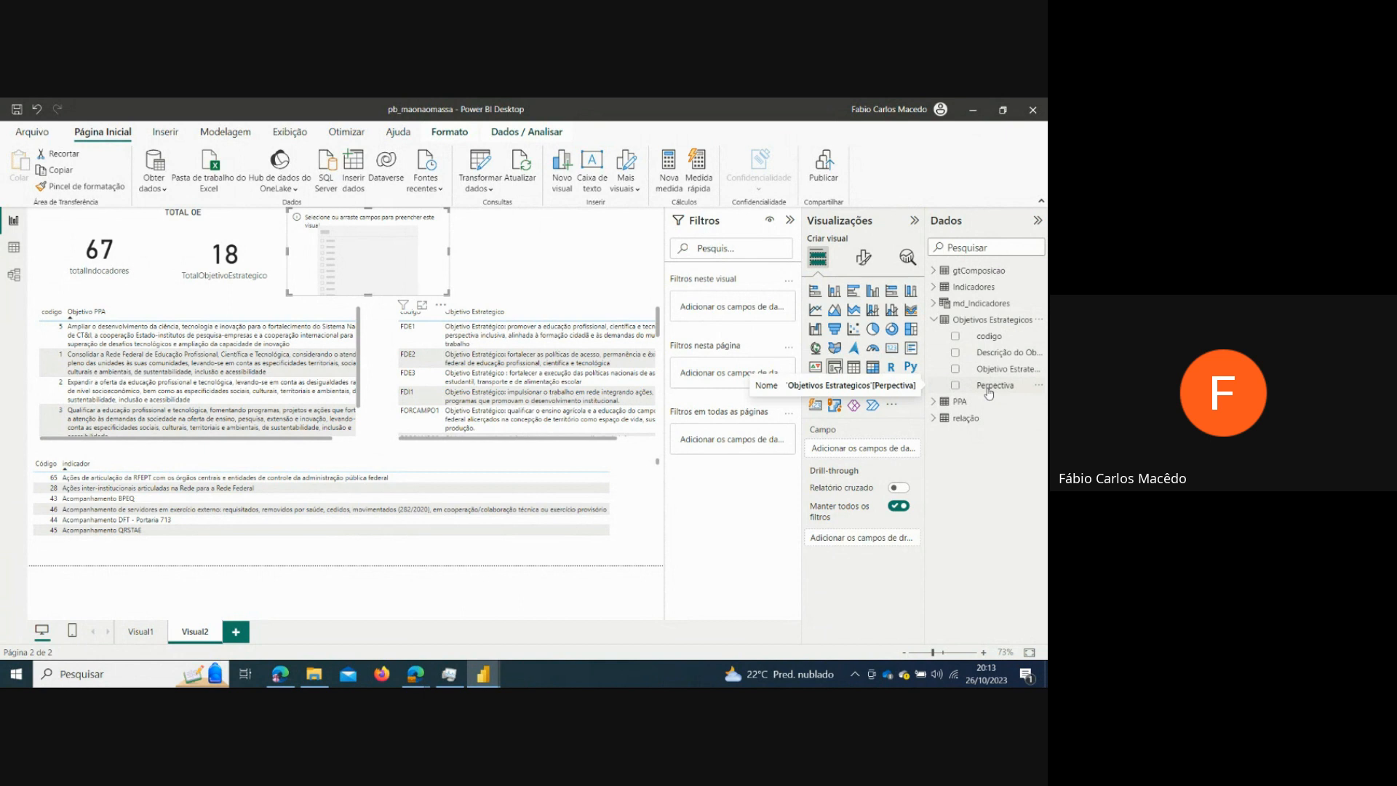
click(956, 386)
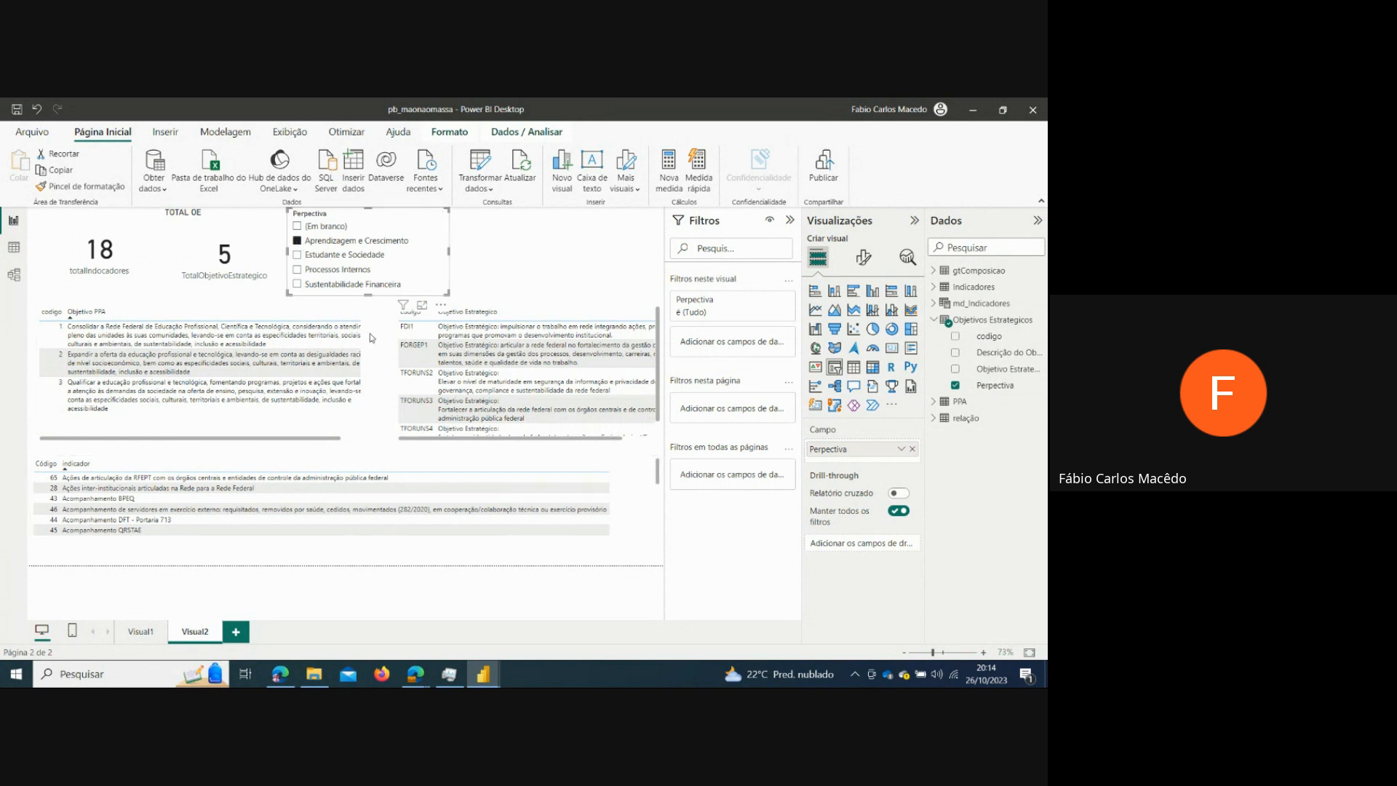
click(298, 270)
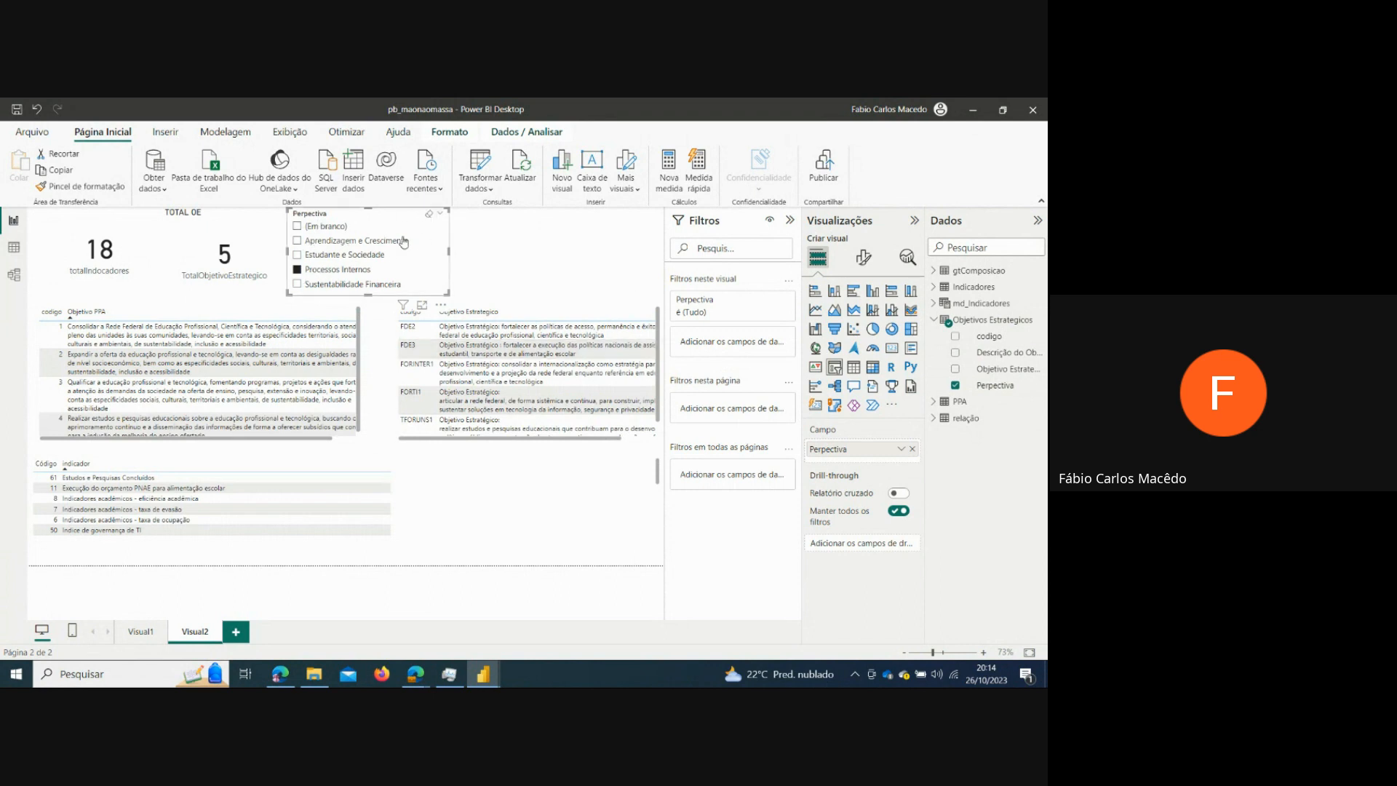
- Set the Perpectiva slicer style to Bloco, then widen and shorten it so its options form a single row
click(863, 257)
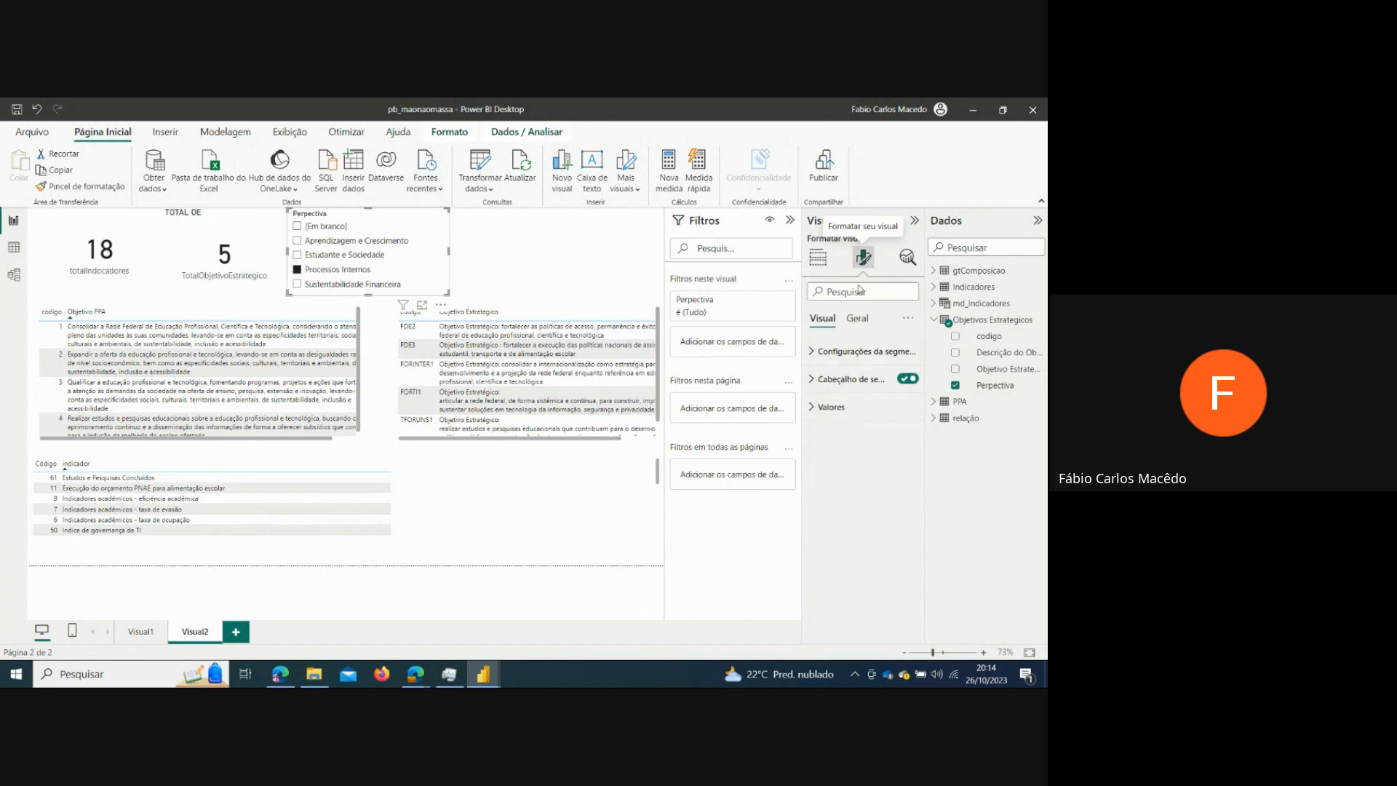
click(870, 353)
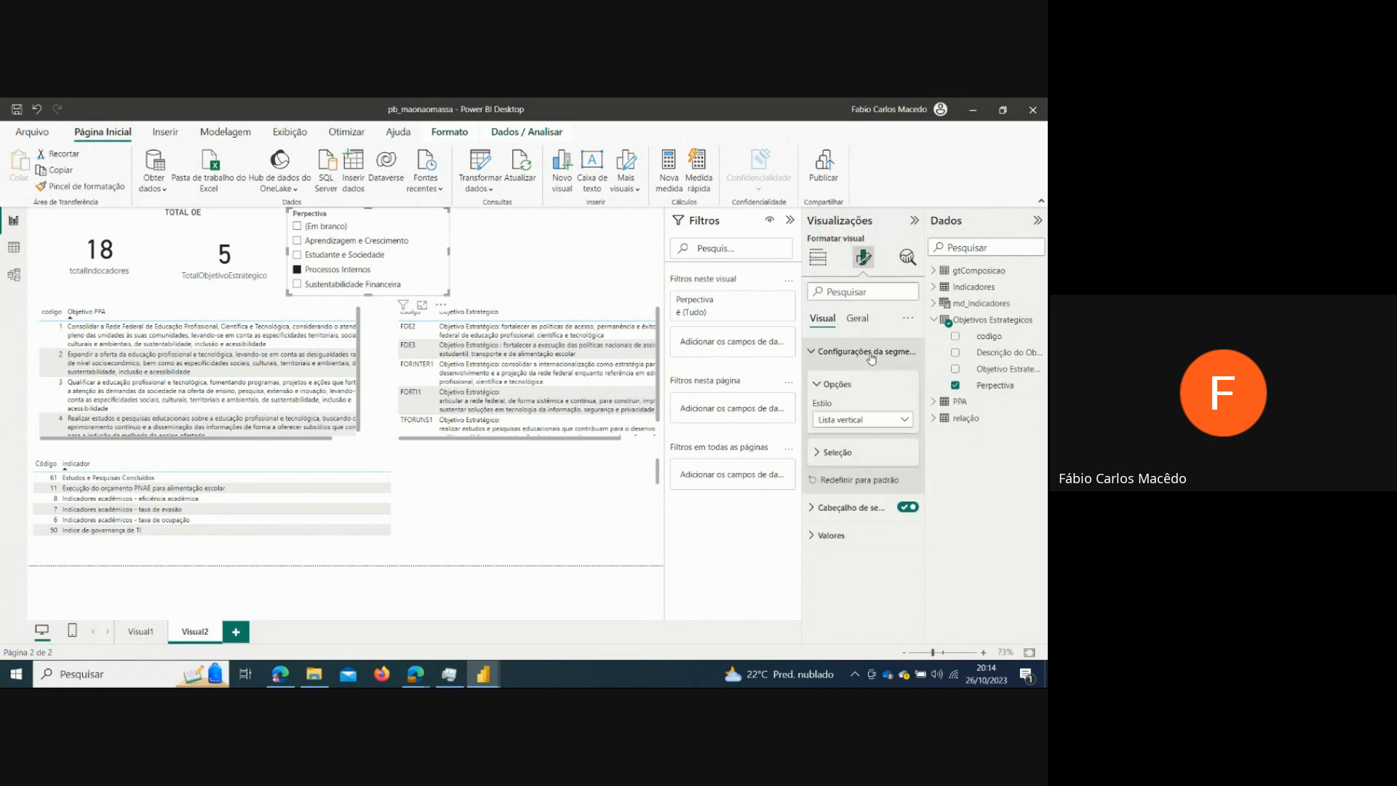
click(905, 420)
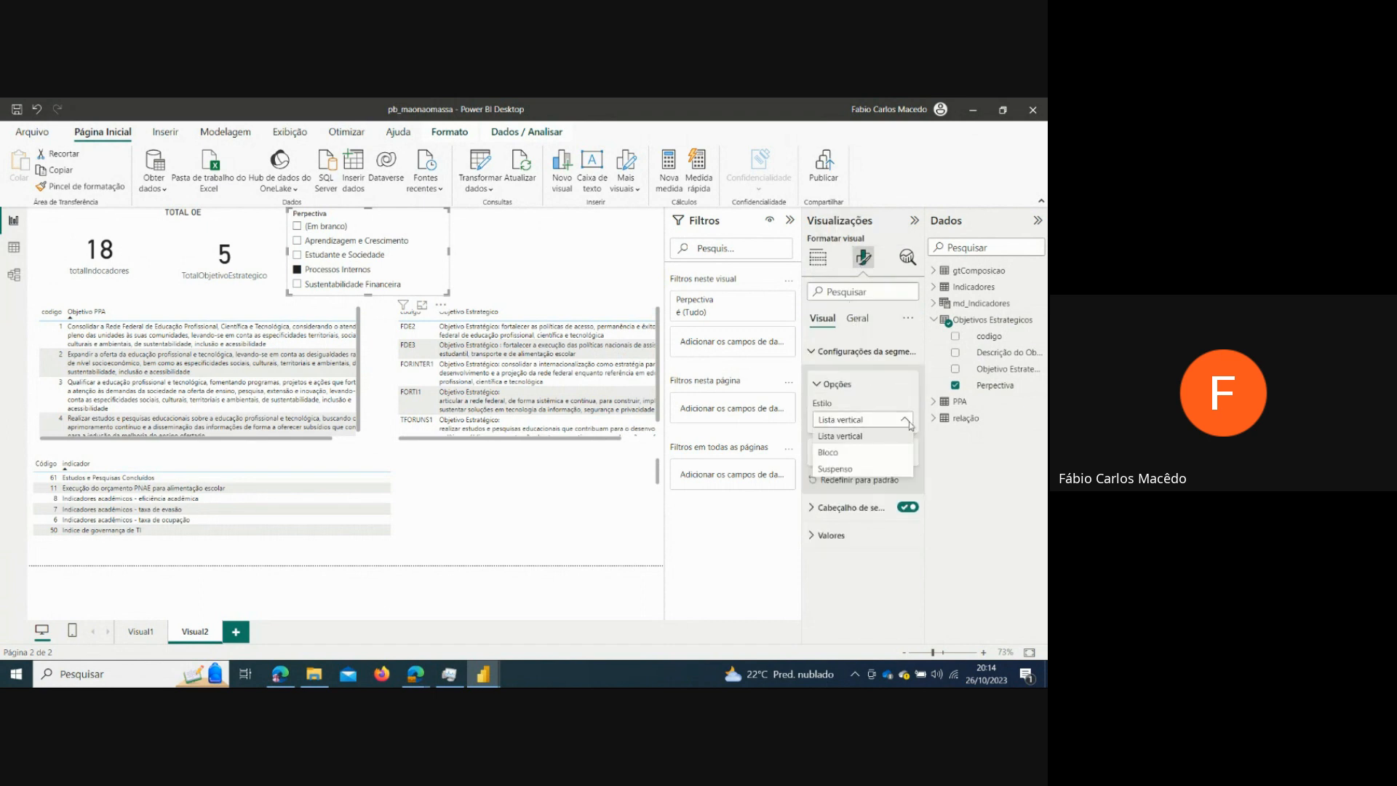
click(855, 452)
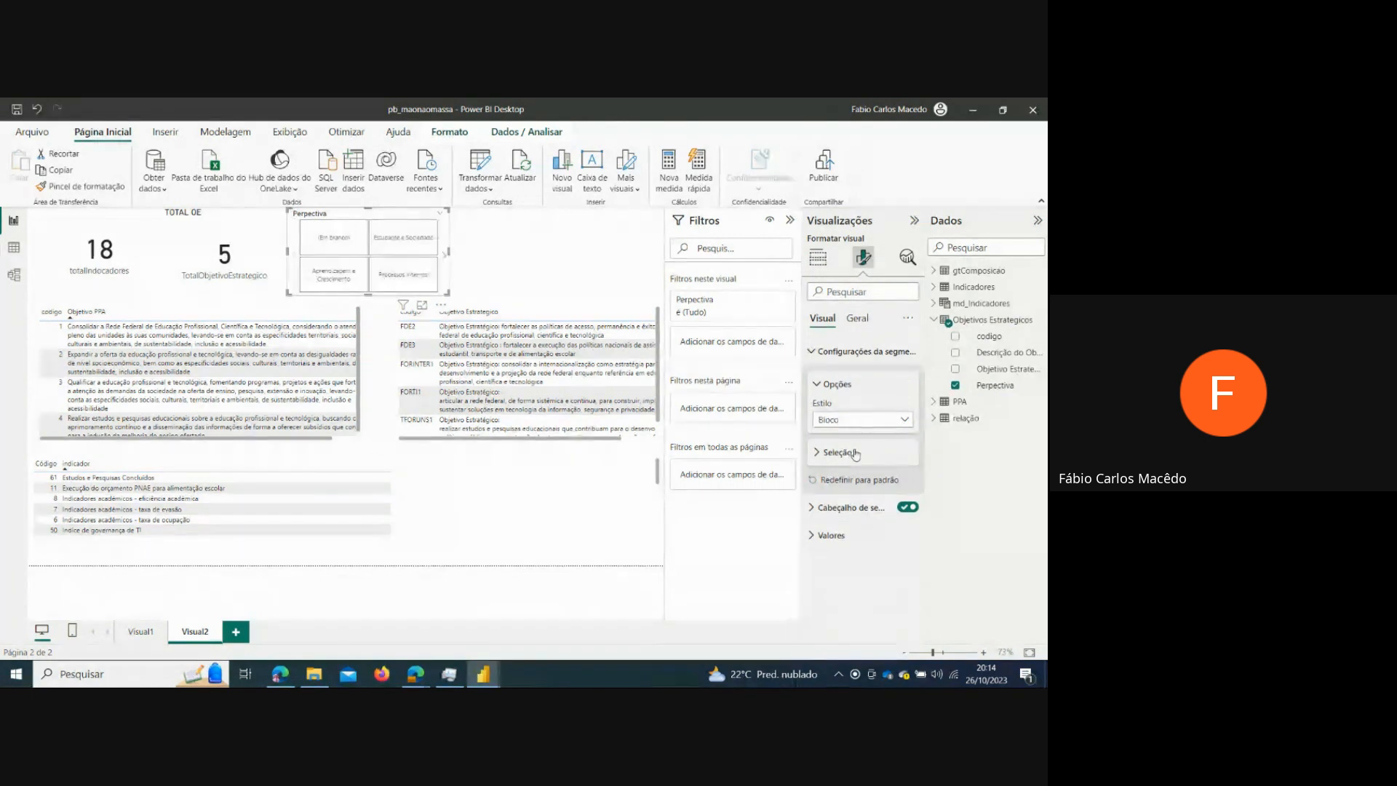
drag(446, 256, 660, 263)
drag(472, 295, 488, 257)
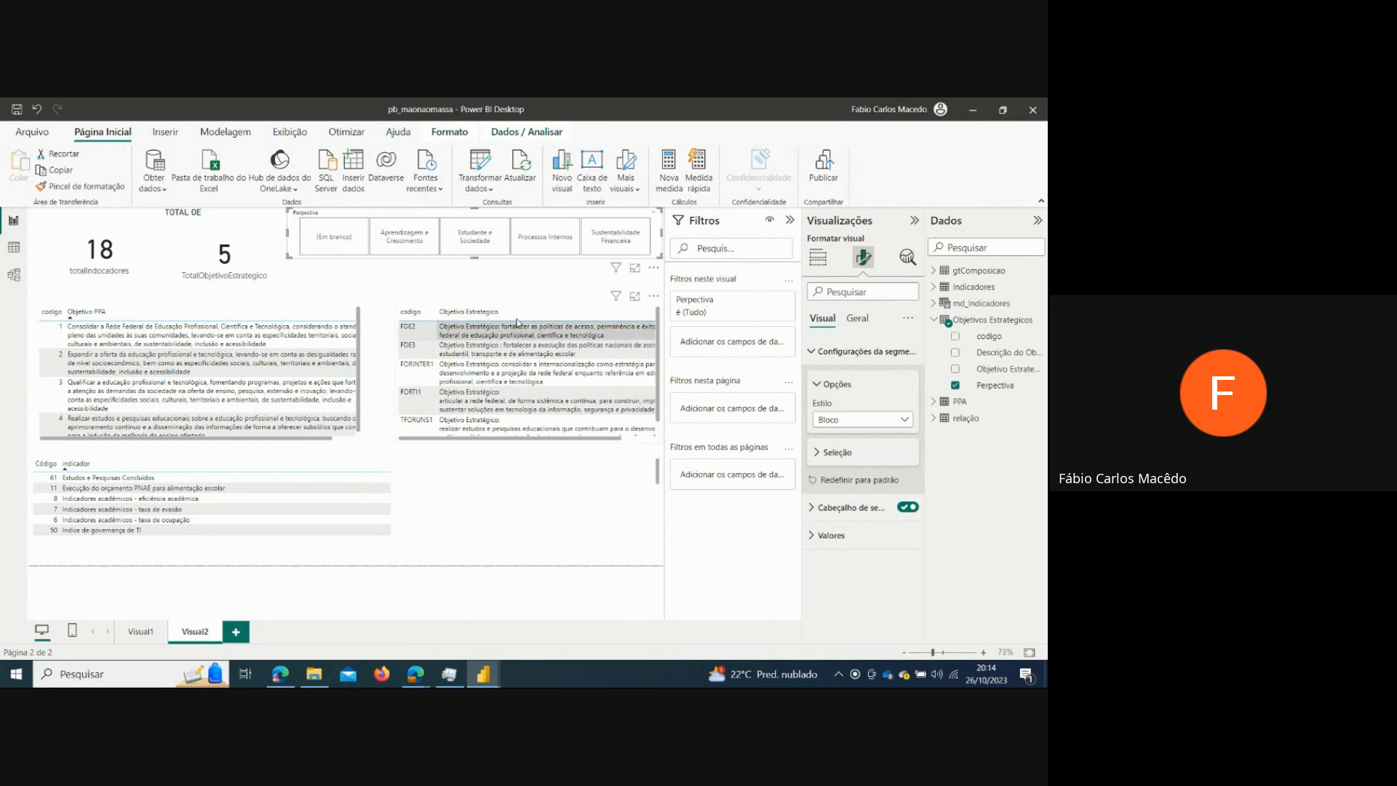
- Filter the page by Aprendizagem e Crescimento, Estudante e Sociedade and finally Sustentabilidade Financeira, then deselect the slicer visual
click(418, 240)
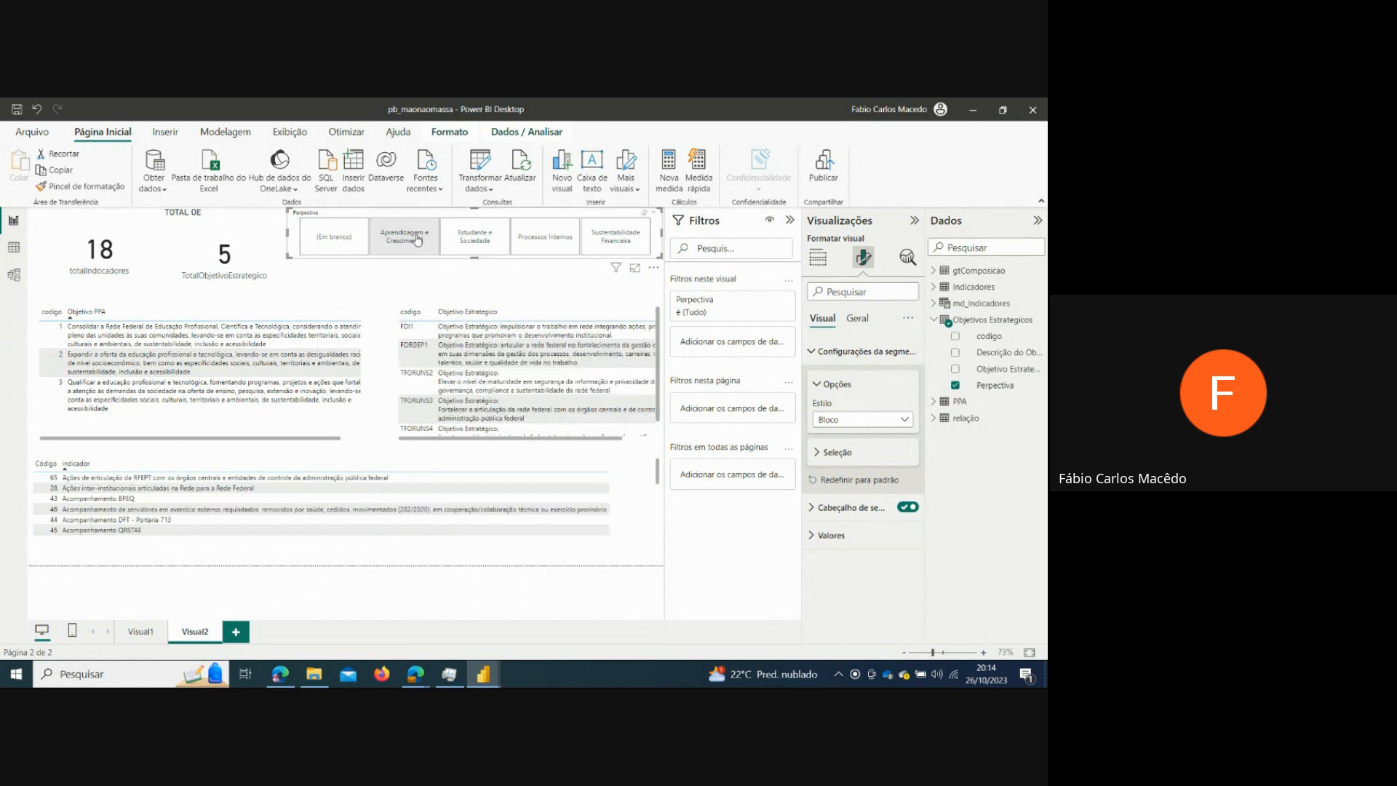
click(487, 243)
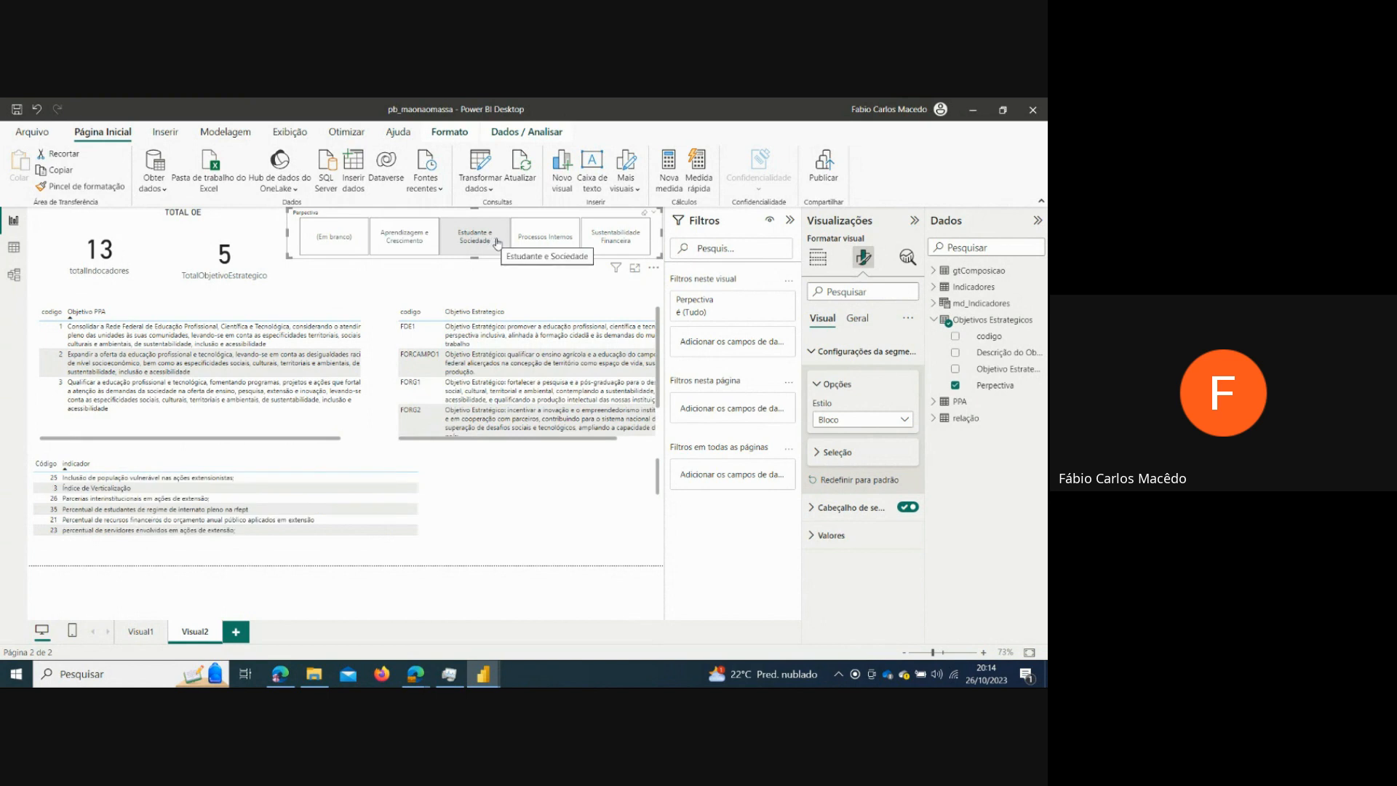
click(622, 246)
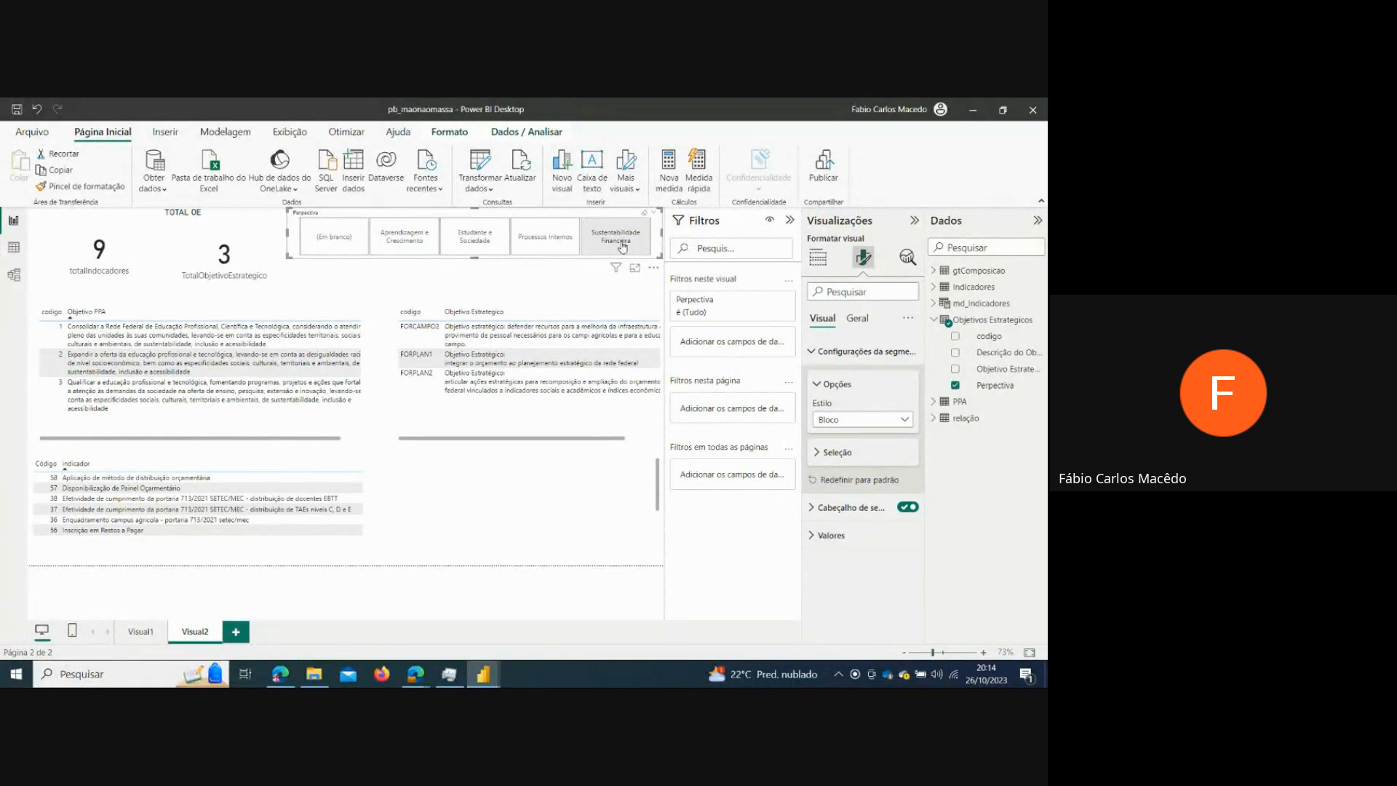
click(622, 246)
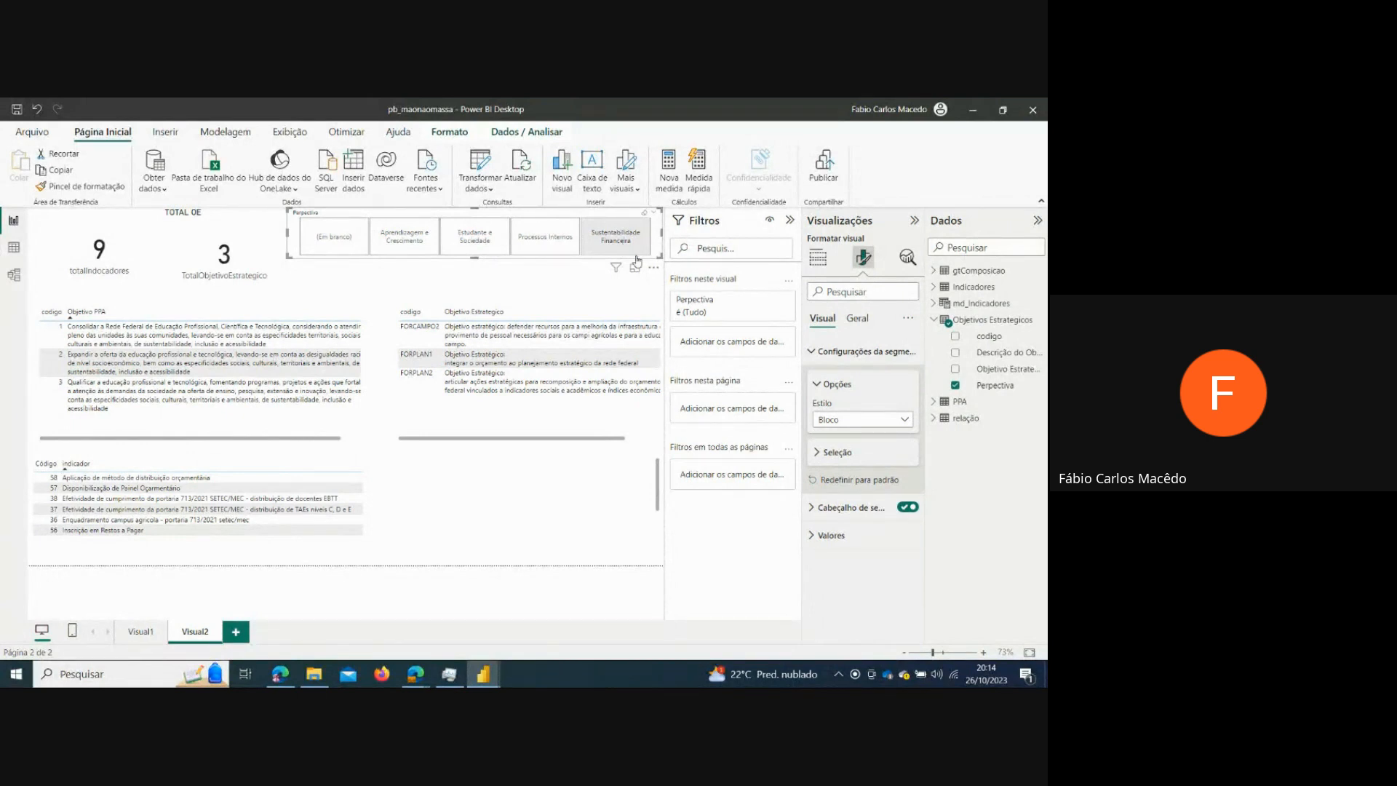
click(496, 282)
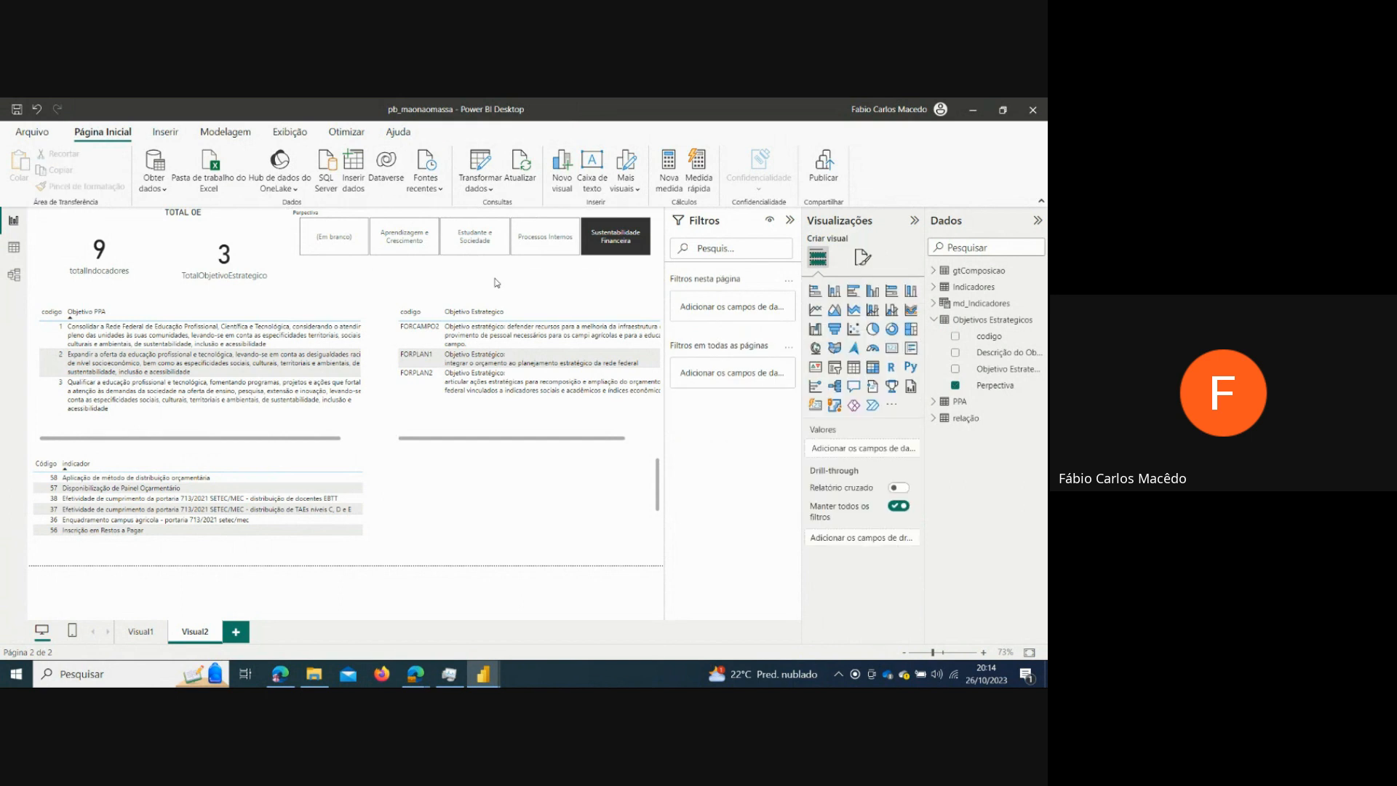
- Add a shortened slicer below the Perpectiva slicer using the Instância responsável field from Indicadores
click(834, 372)
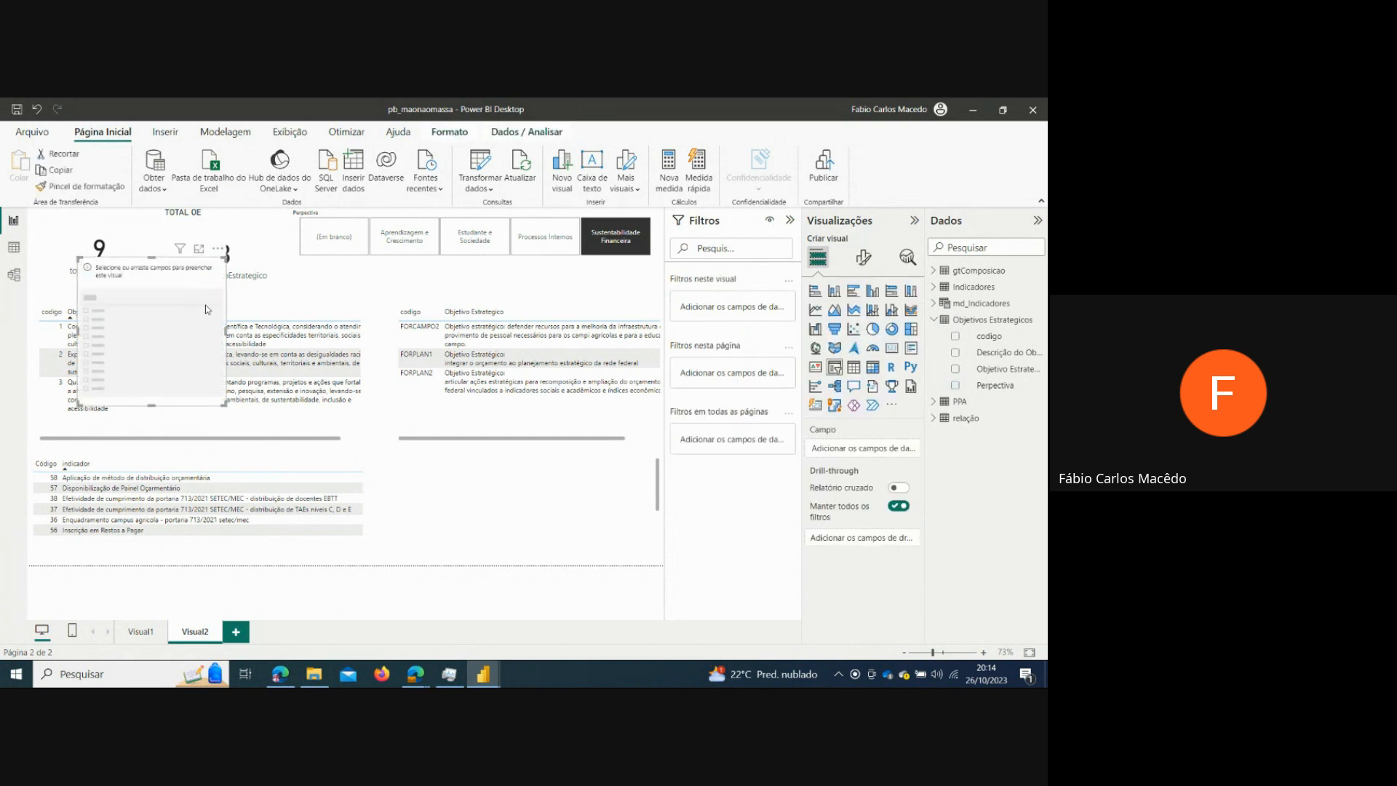
drag(213, 309, 434, 314)
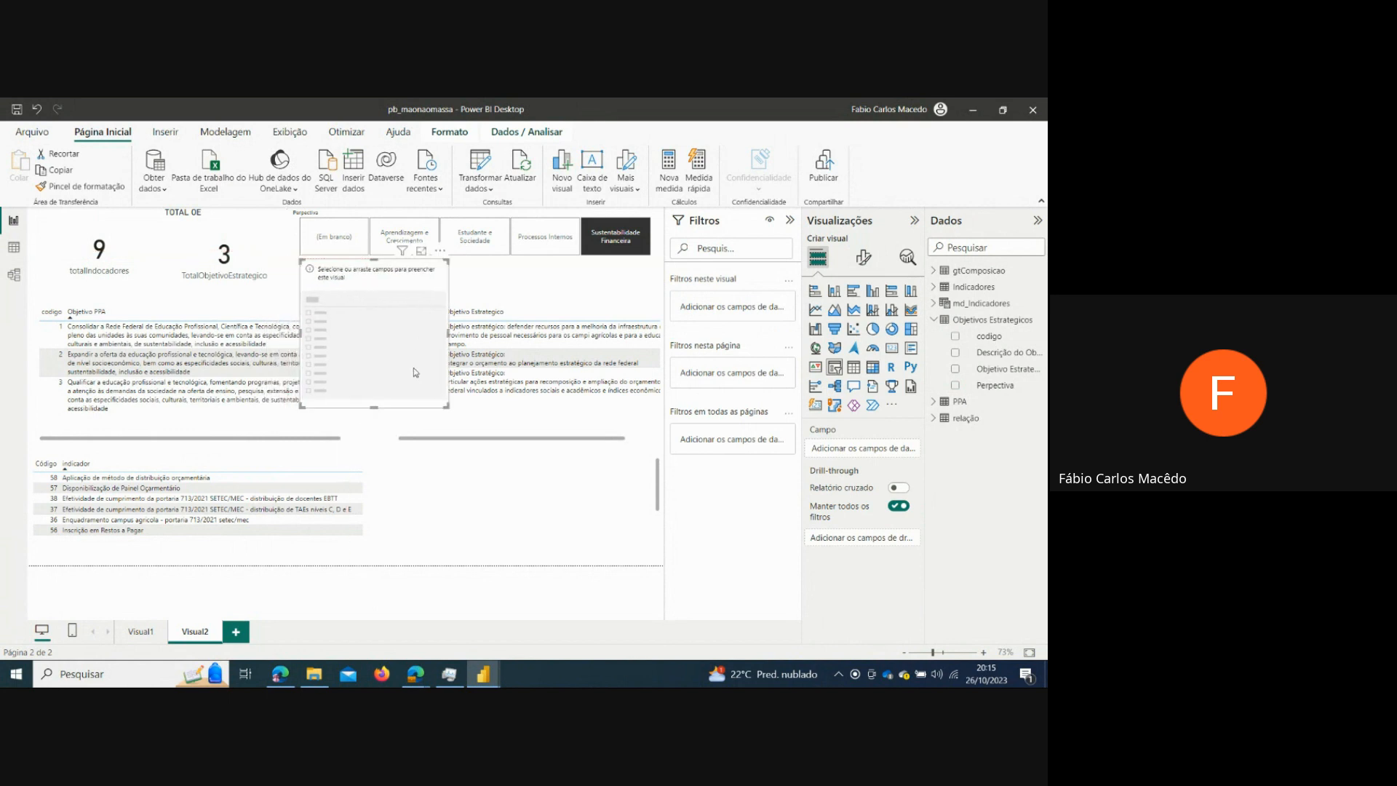
drag(381, 409, 407, 305)
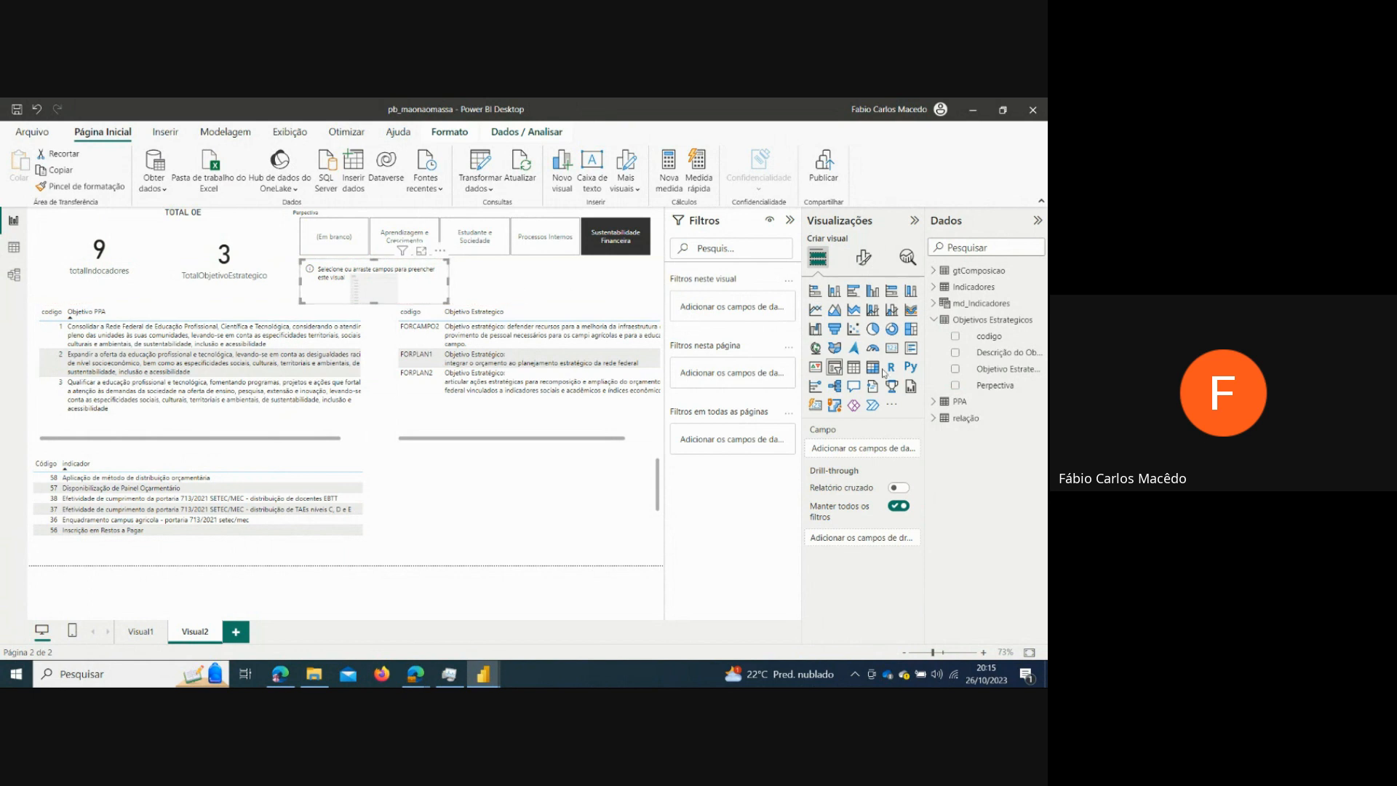
click(934, 302)
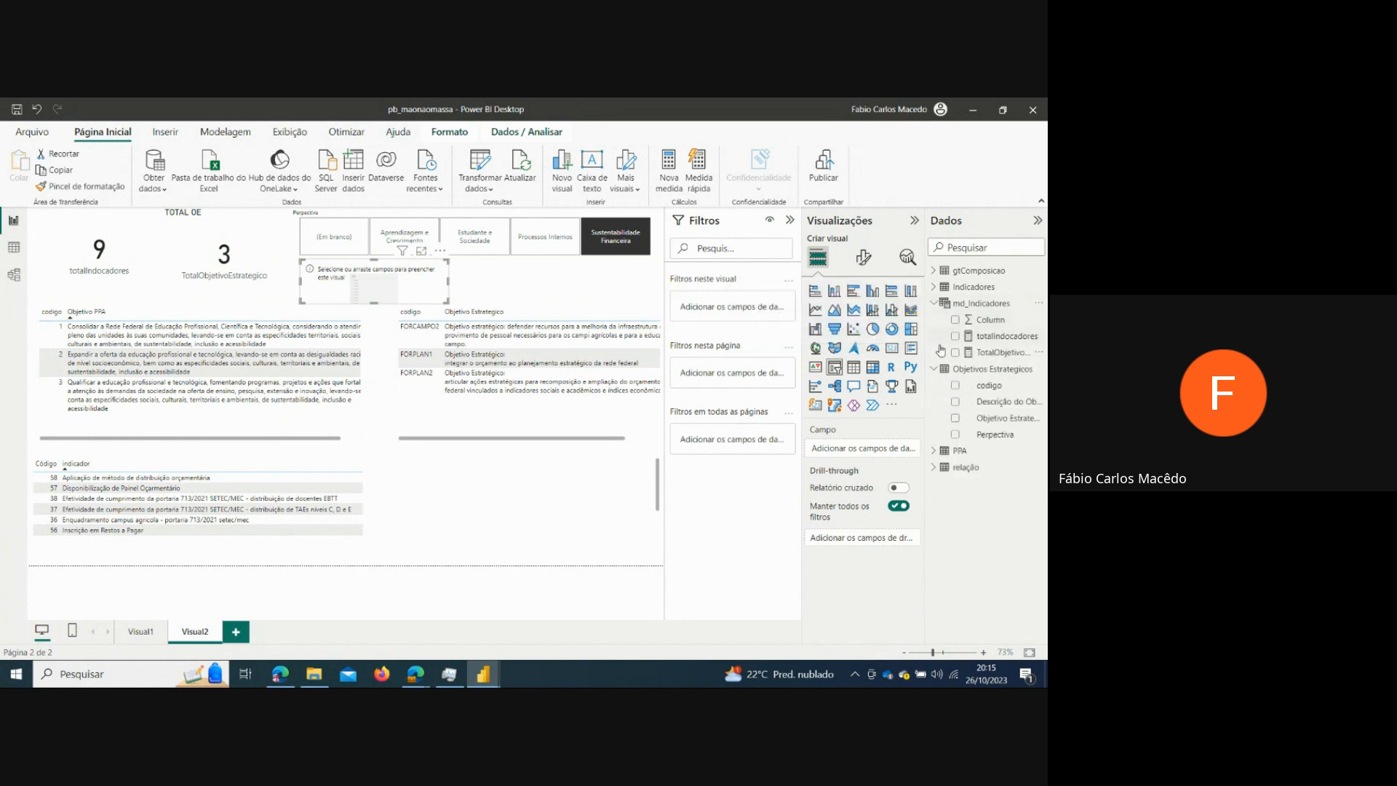
click(933, 303)
click(933, 287)
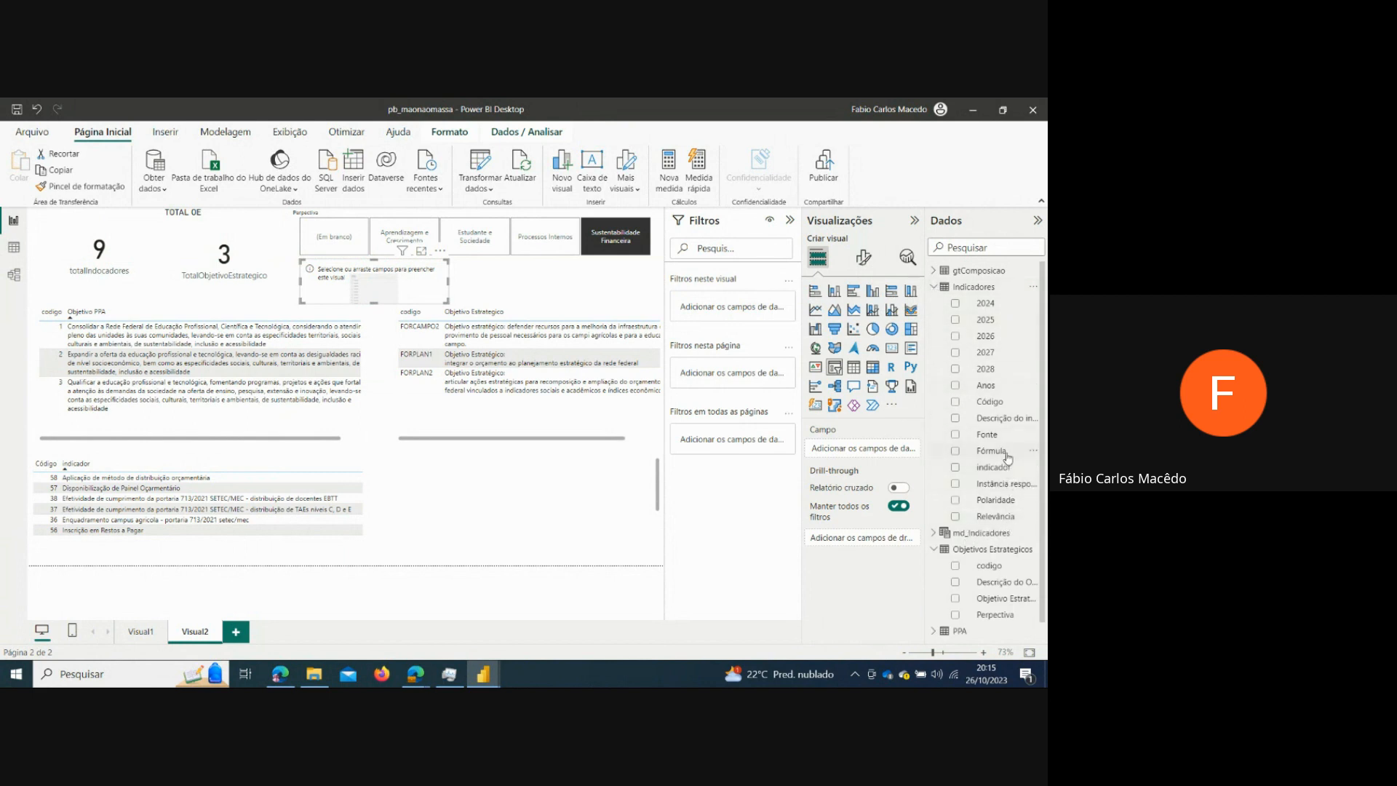
click(957, 484)
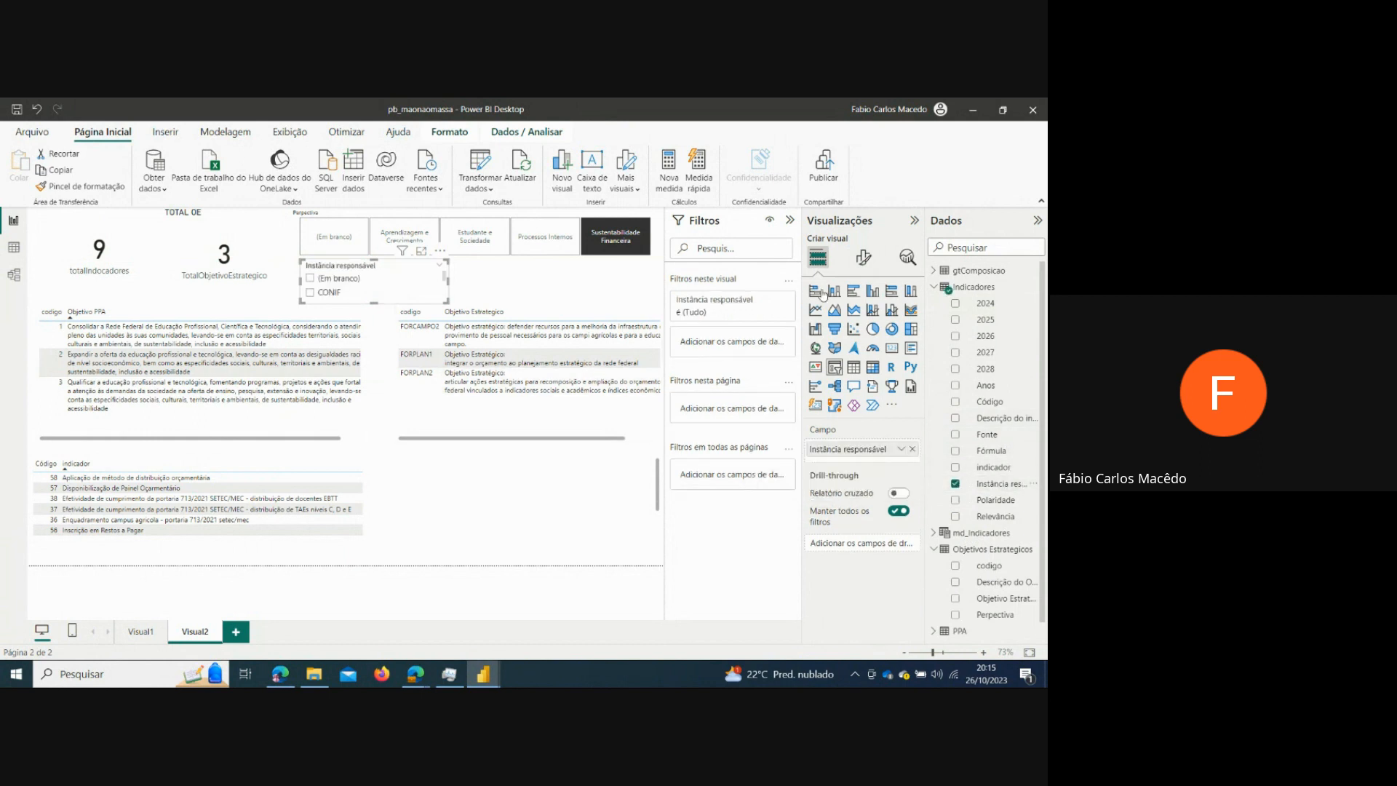
- Set the Instância responsável slicer style to Suspenso
click(863, 257)
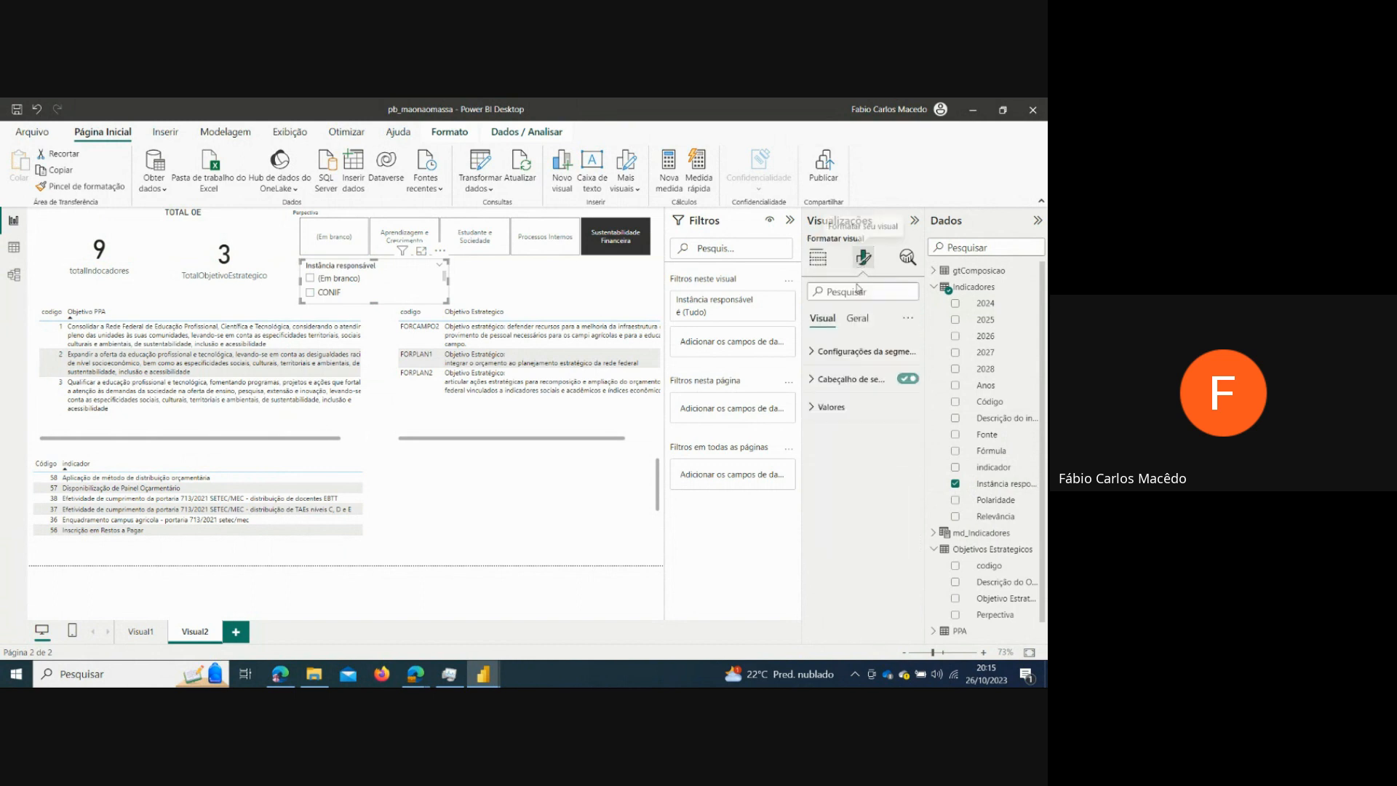
click(848, 352)
click(873, 421)
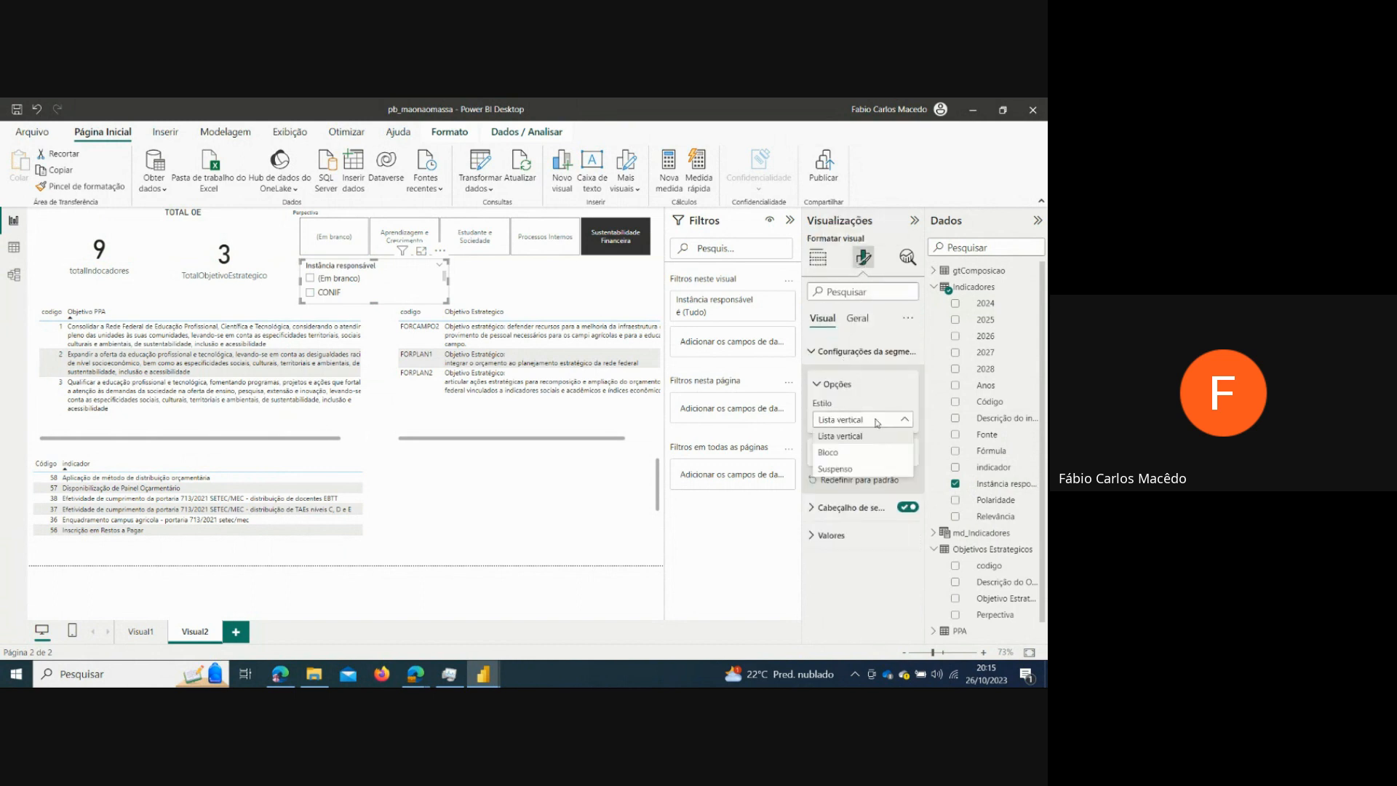
click(874, 469)
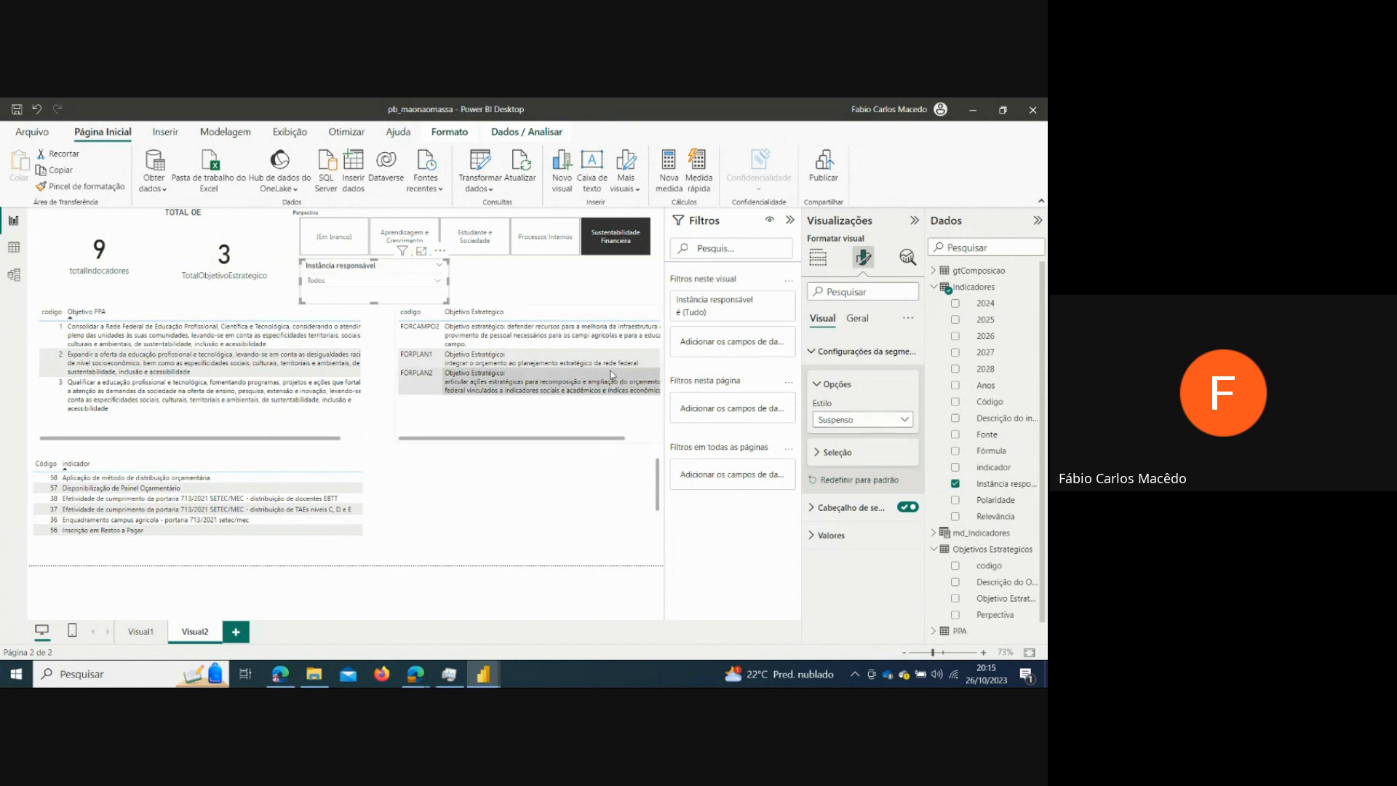
- With Sustentabilidade Financeira selected, filter the page by CONIF in the Instância responsável slicer, then deselect the visual
click(604, 245)
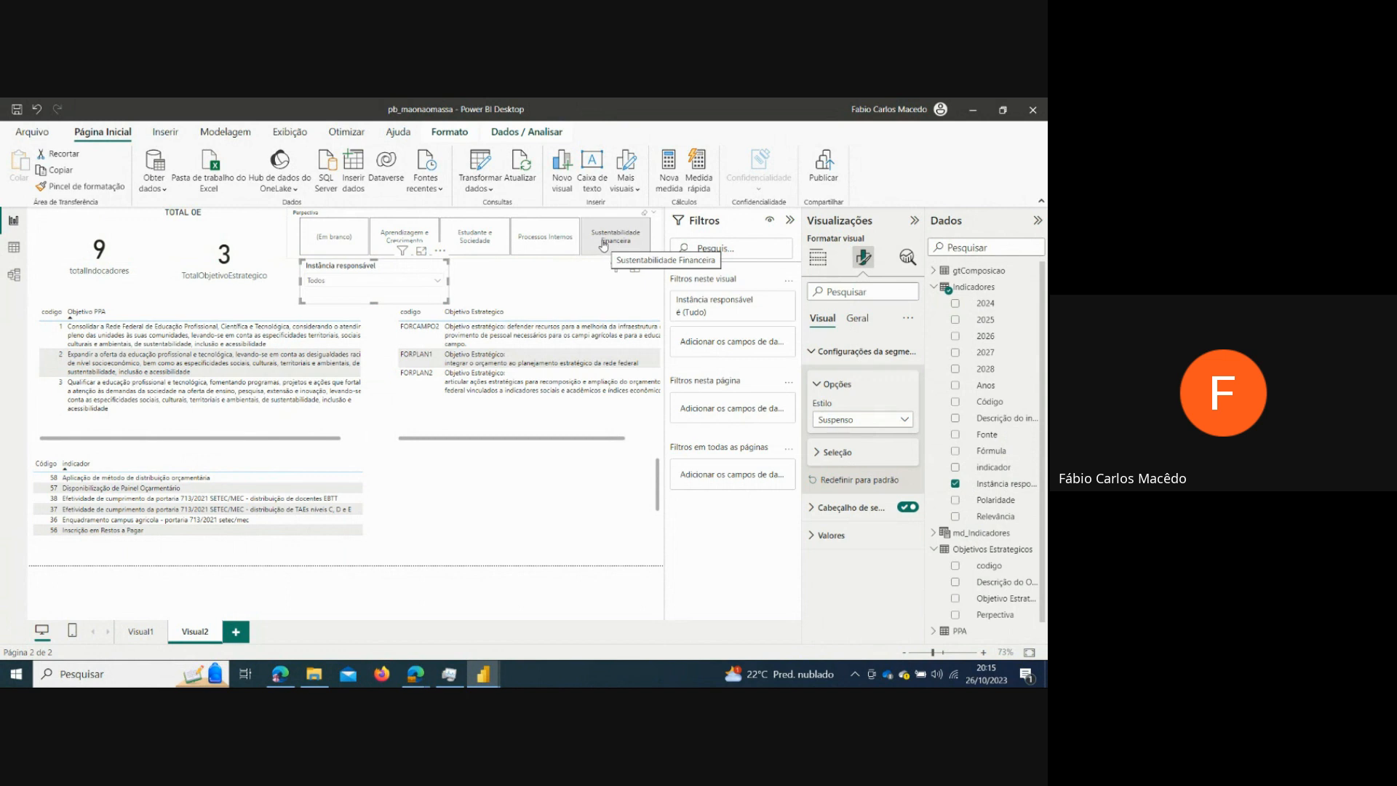
click(604, 244)
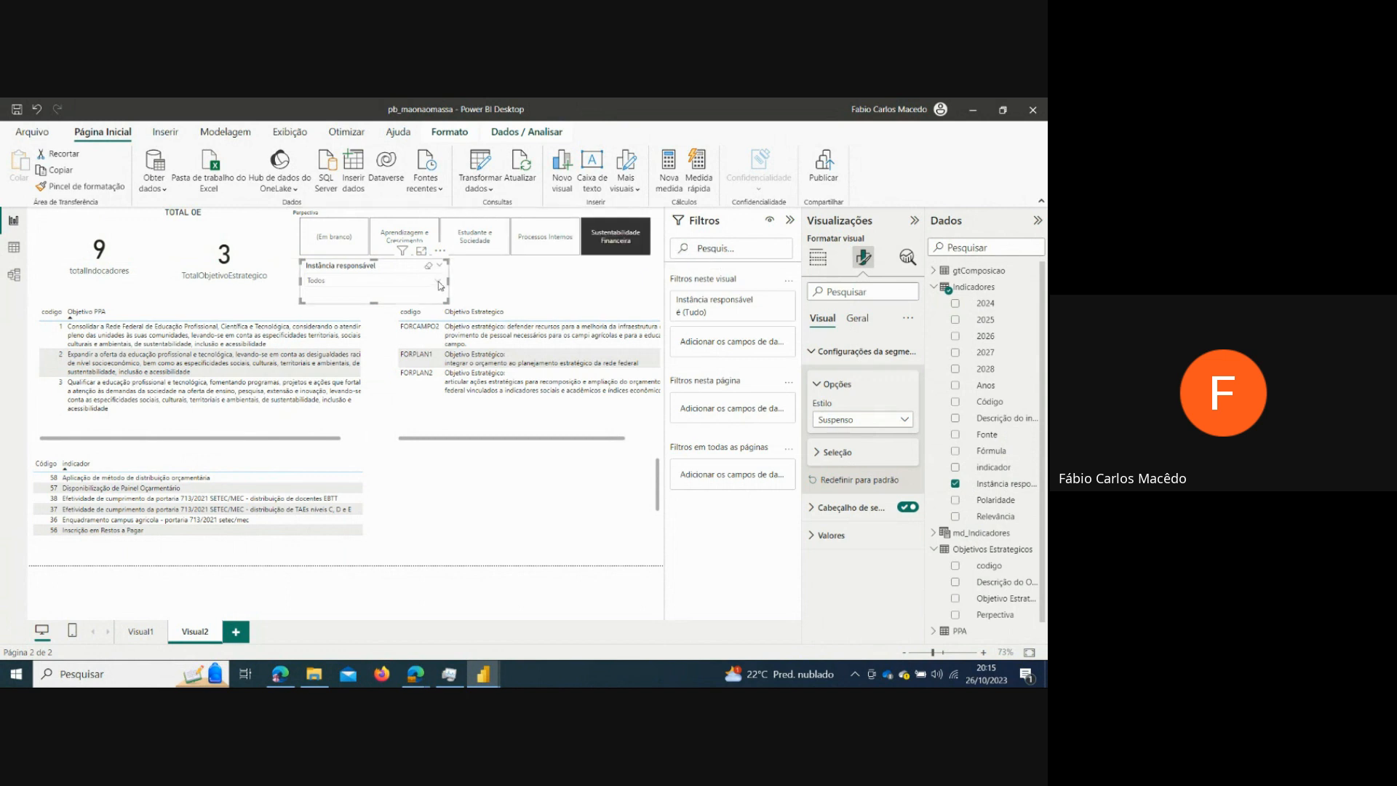
click(438, 282)
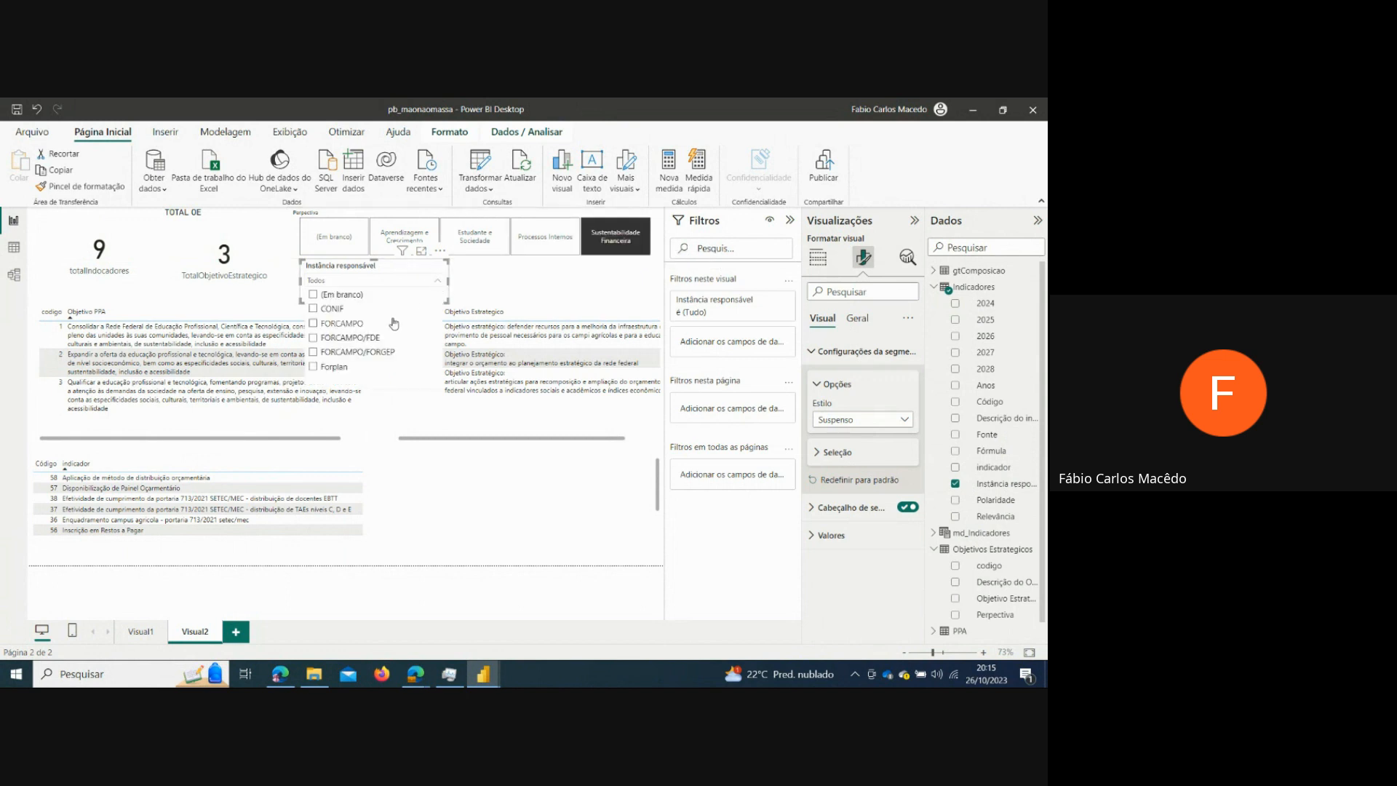
click(623, 248)
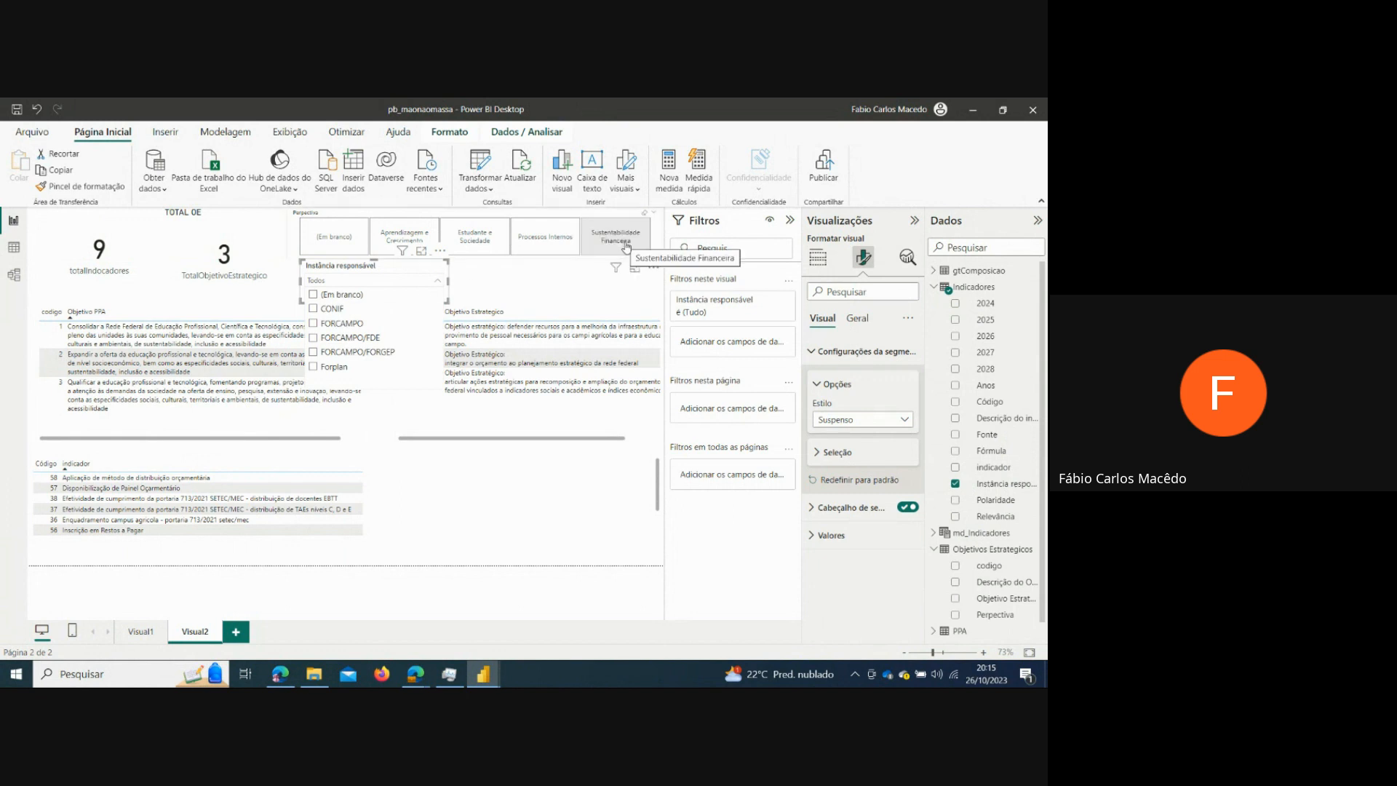
click(612, 248)
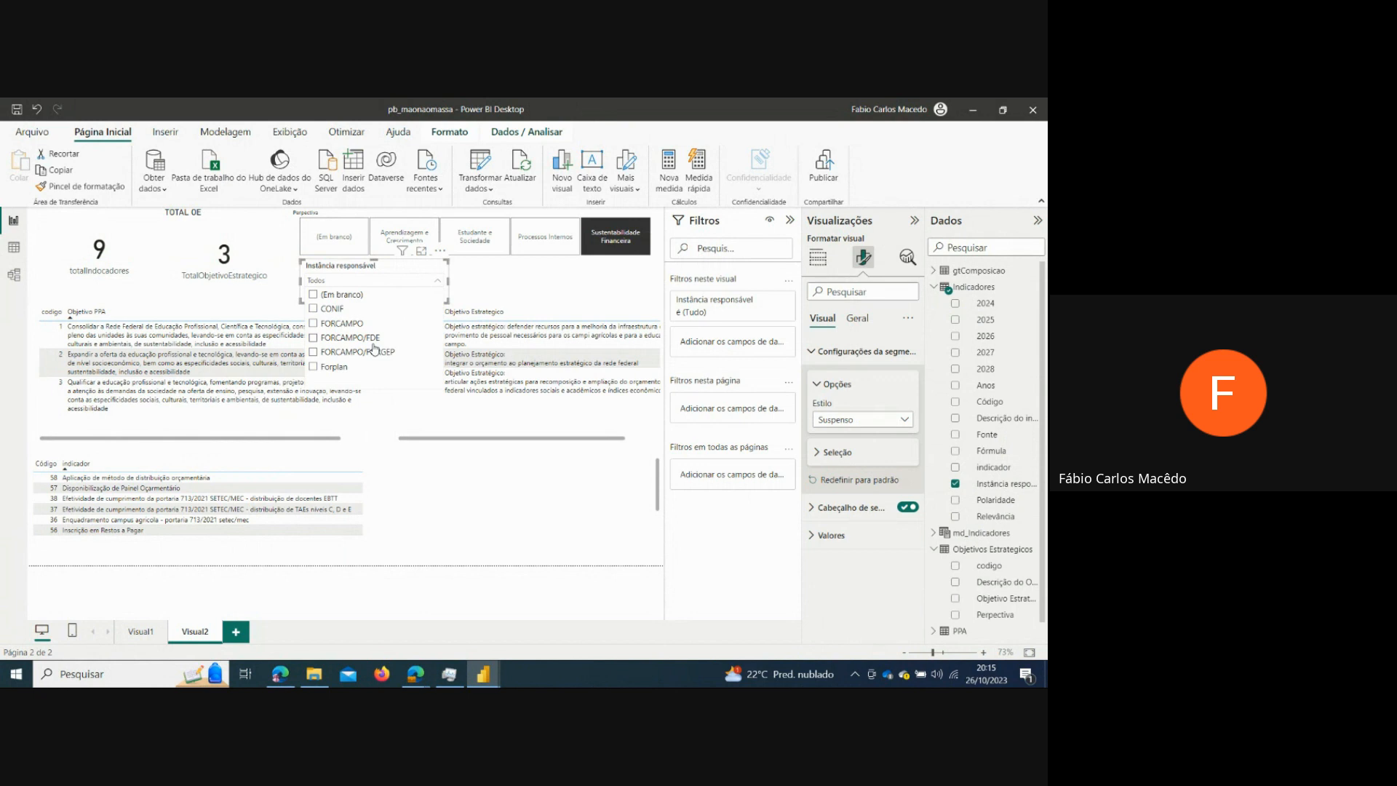
click(613, 245)
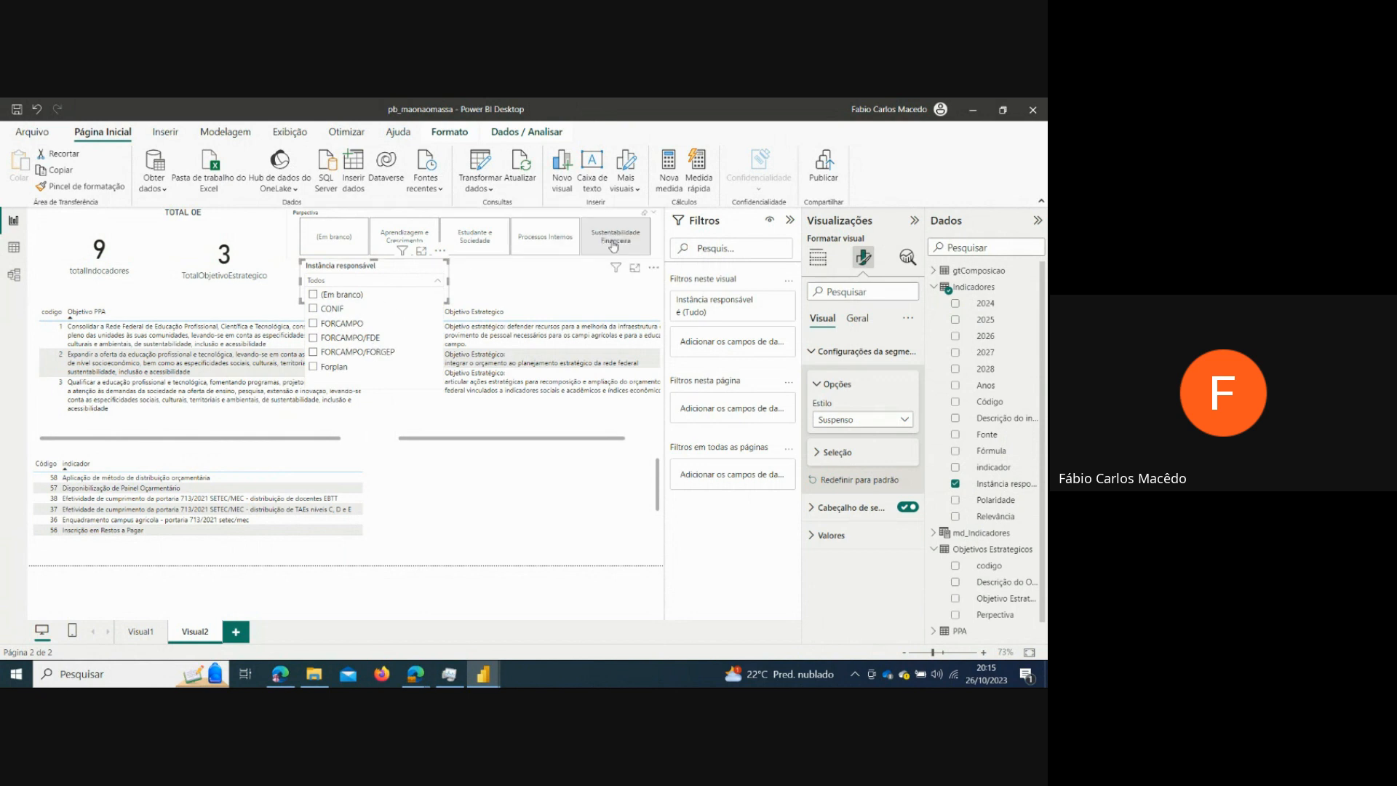
click(613, 246)
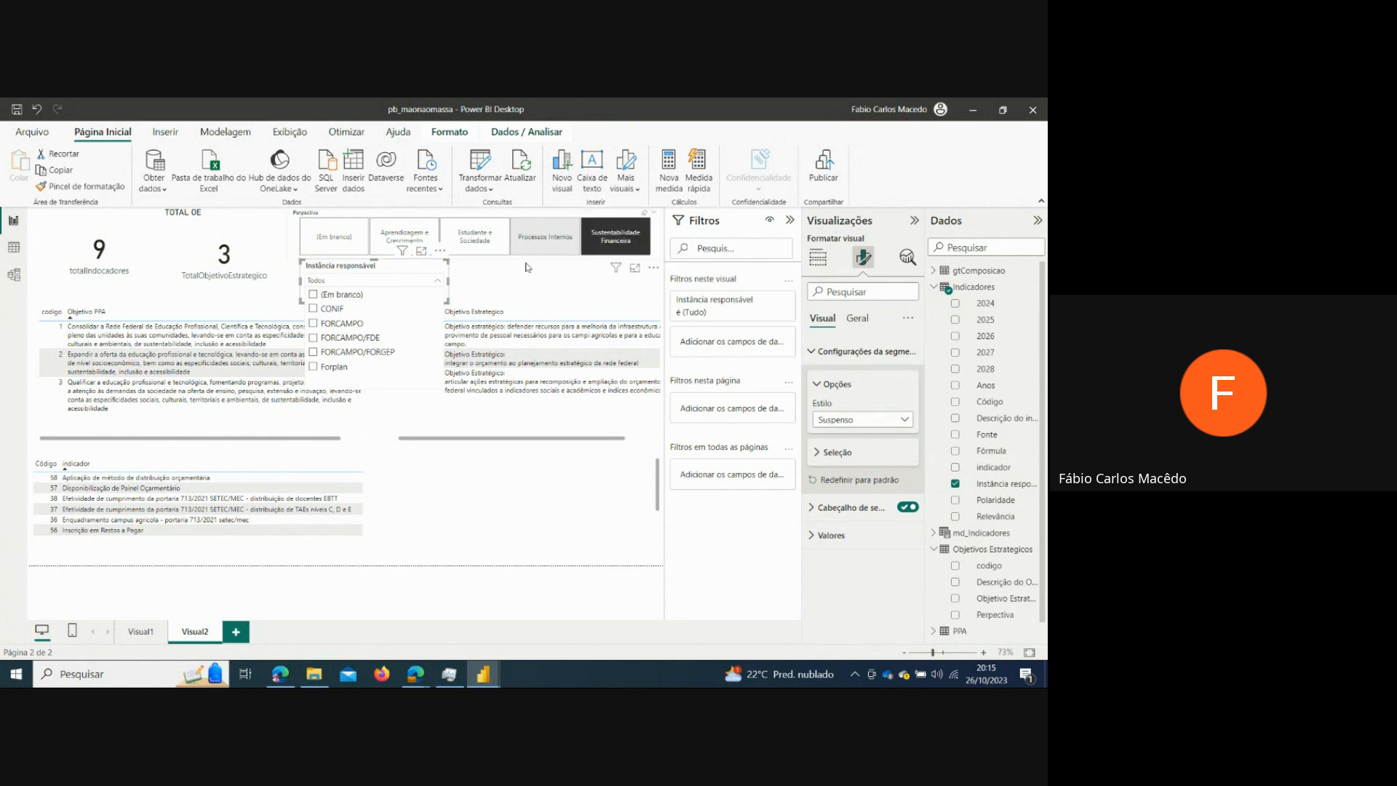
click(313, 309)
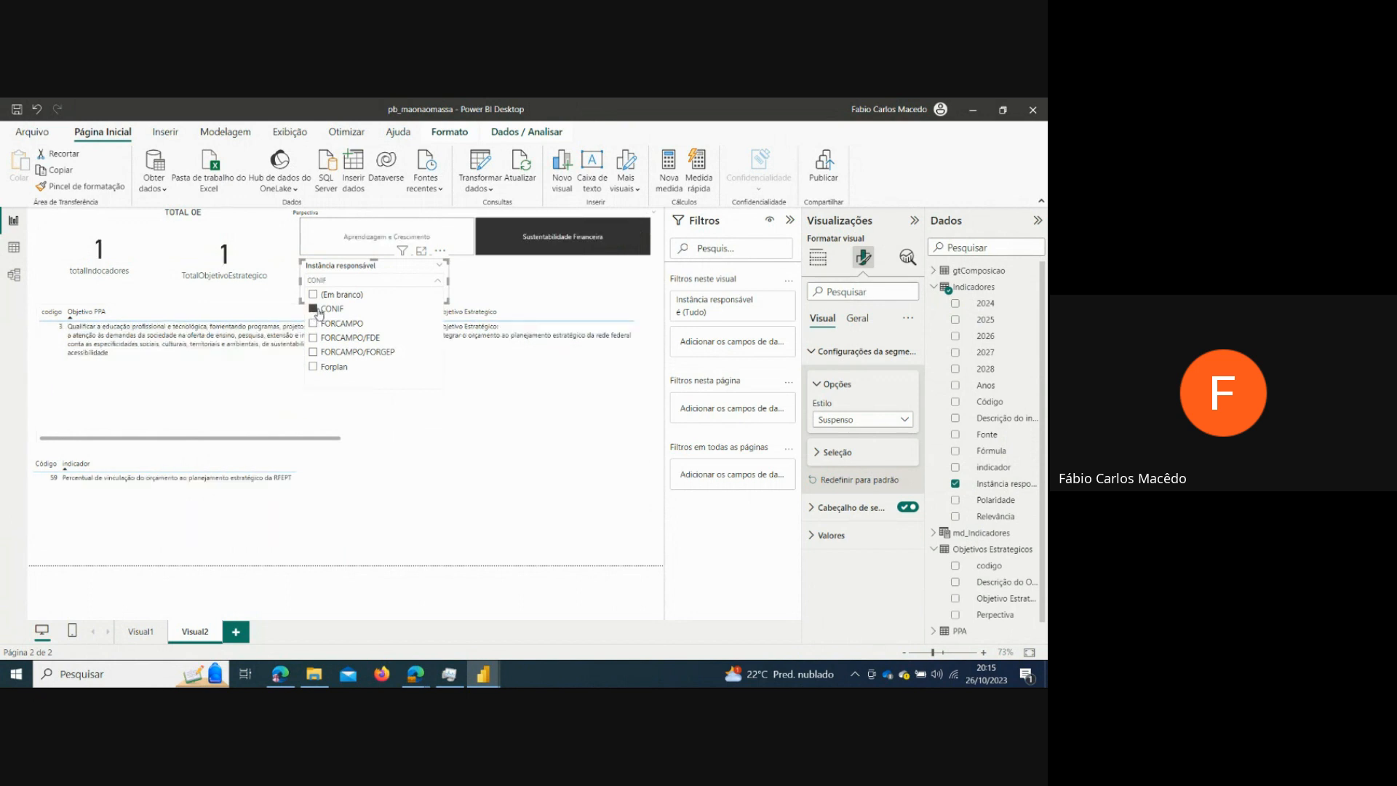
click(534, 290)
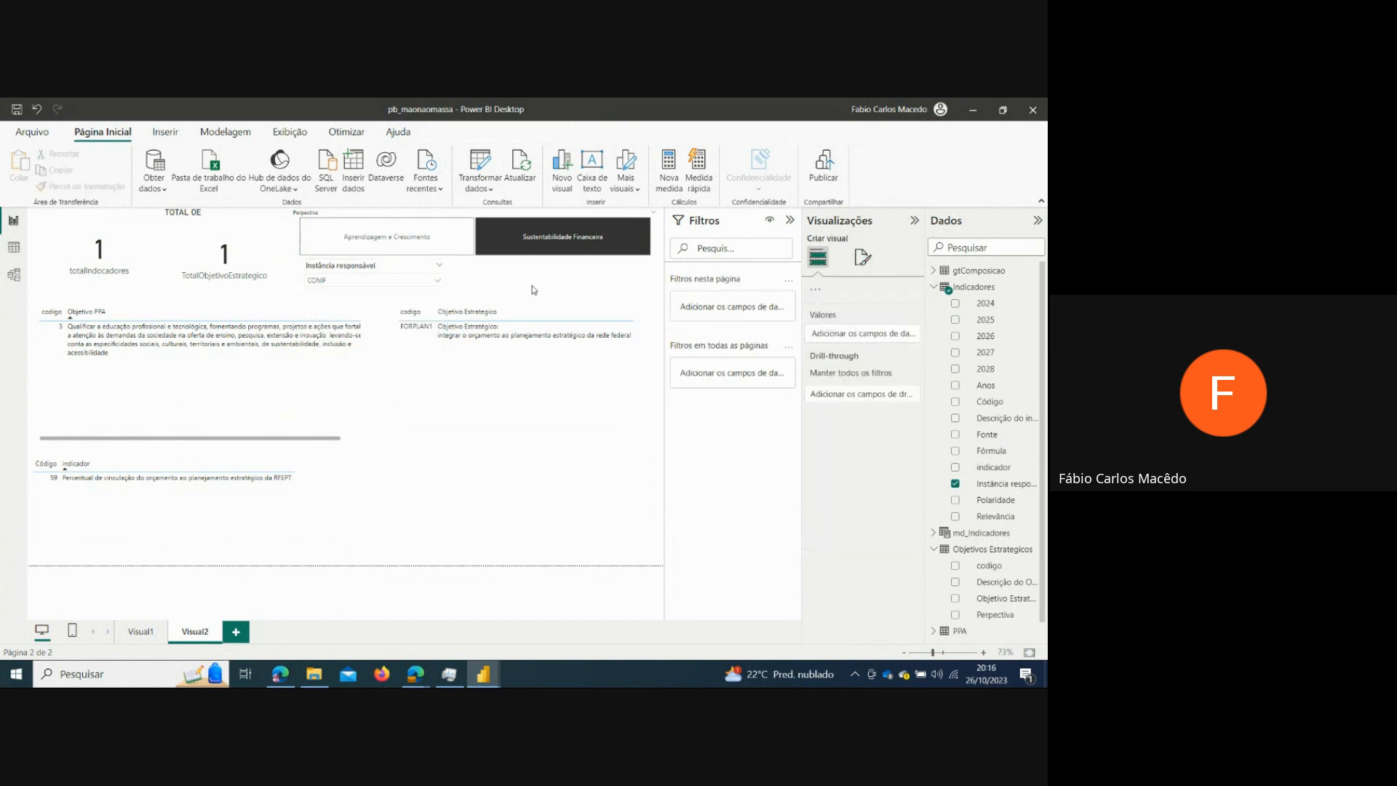
- Clear the Sustentabilidade Financeira selection and the CONIF filter so both slicers show all data, then deselect the visuals
click(560, 251)
click(559, 253)
click(560, 254)
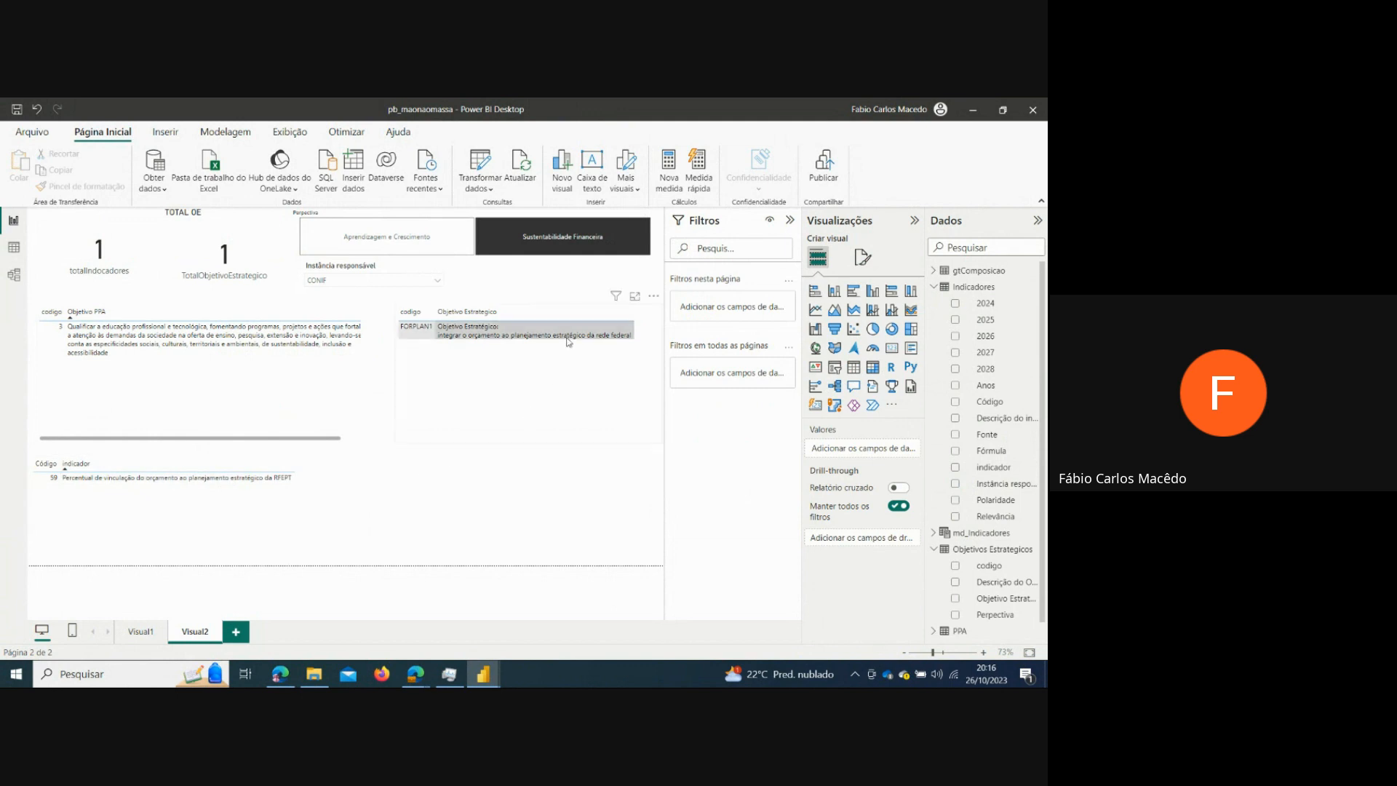
click(545, 252)
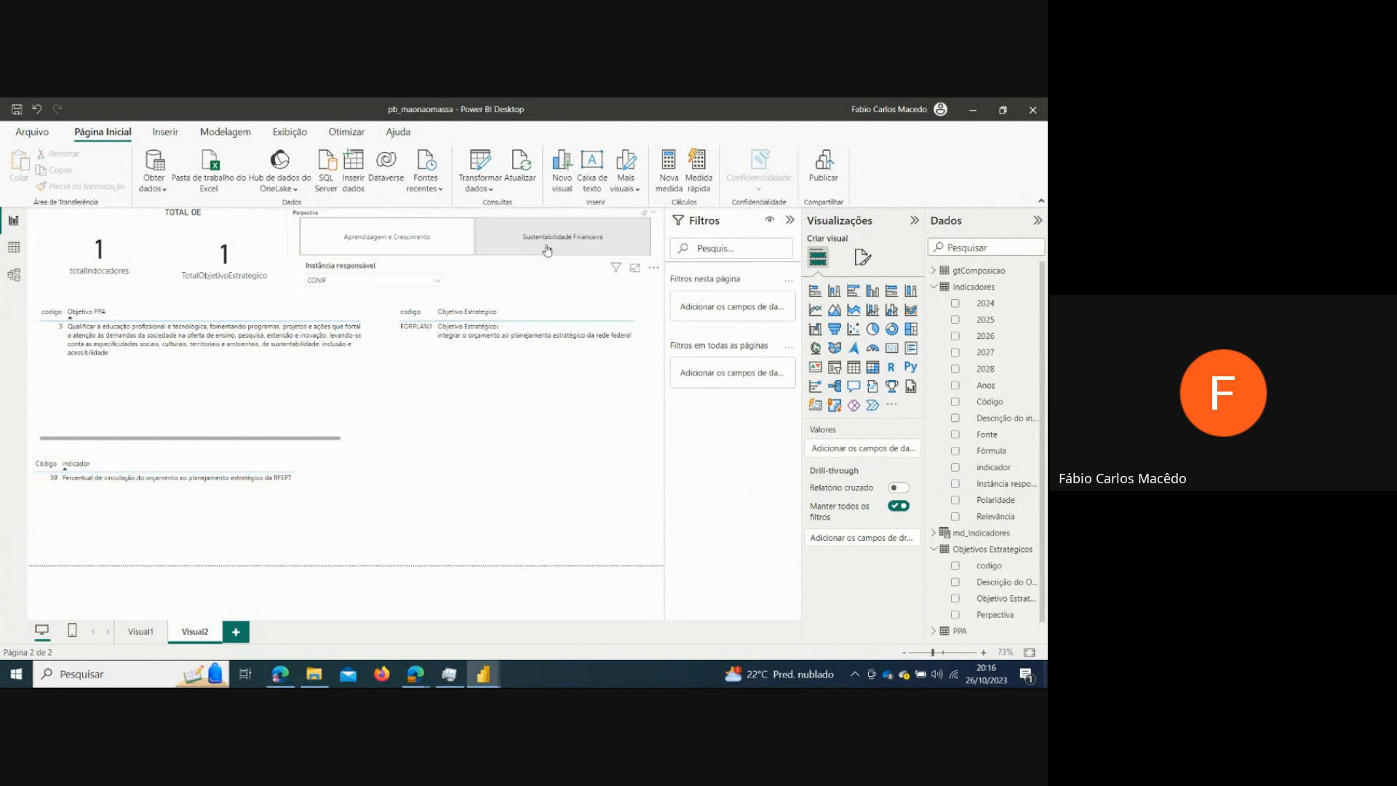
click(547, 250)
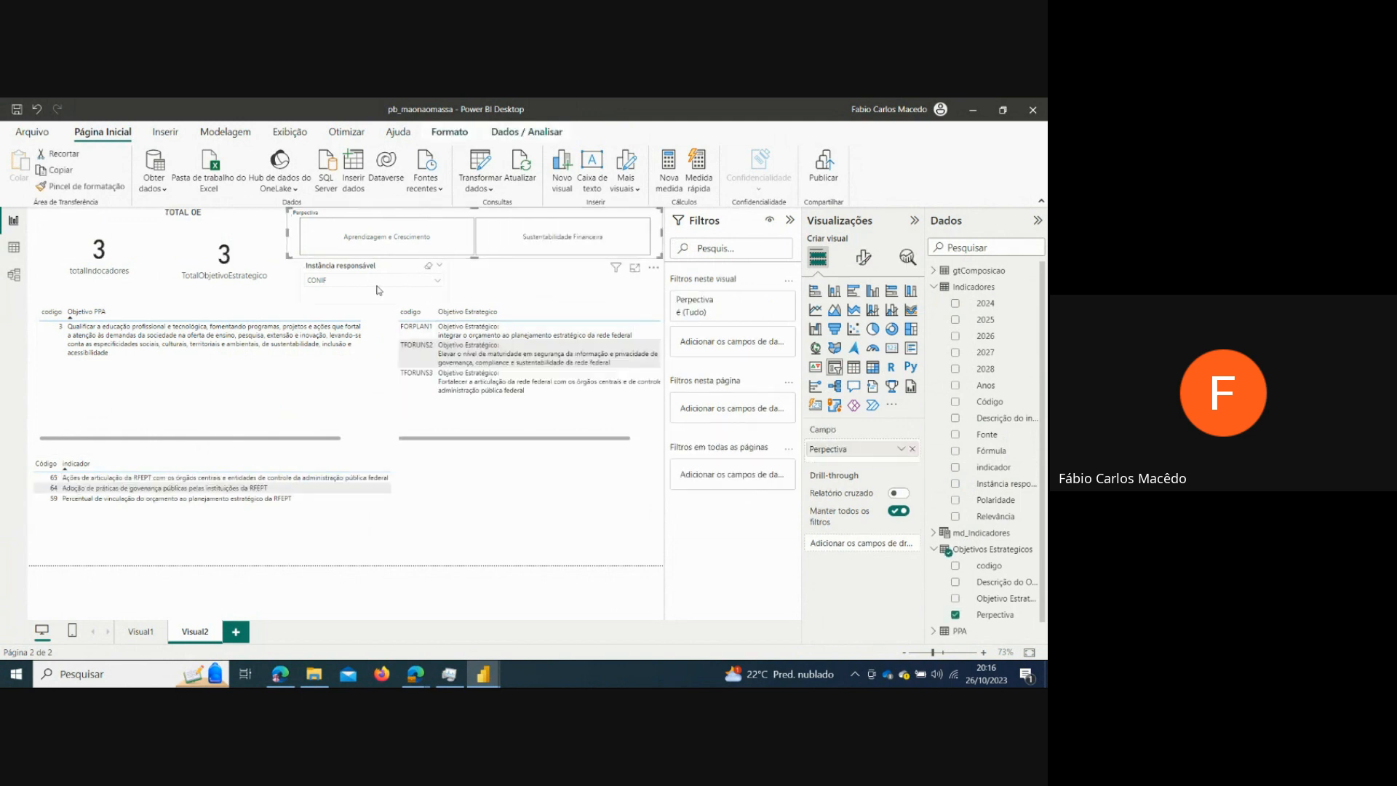
click(439, 282)
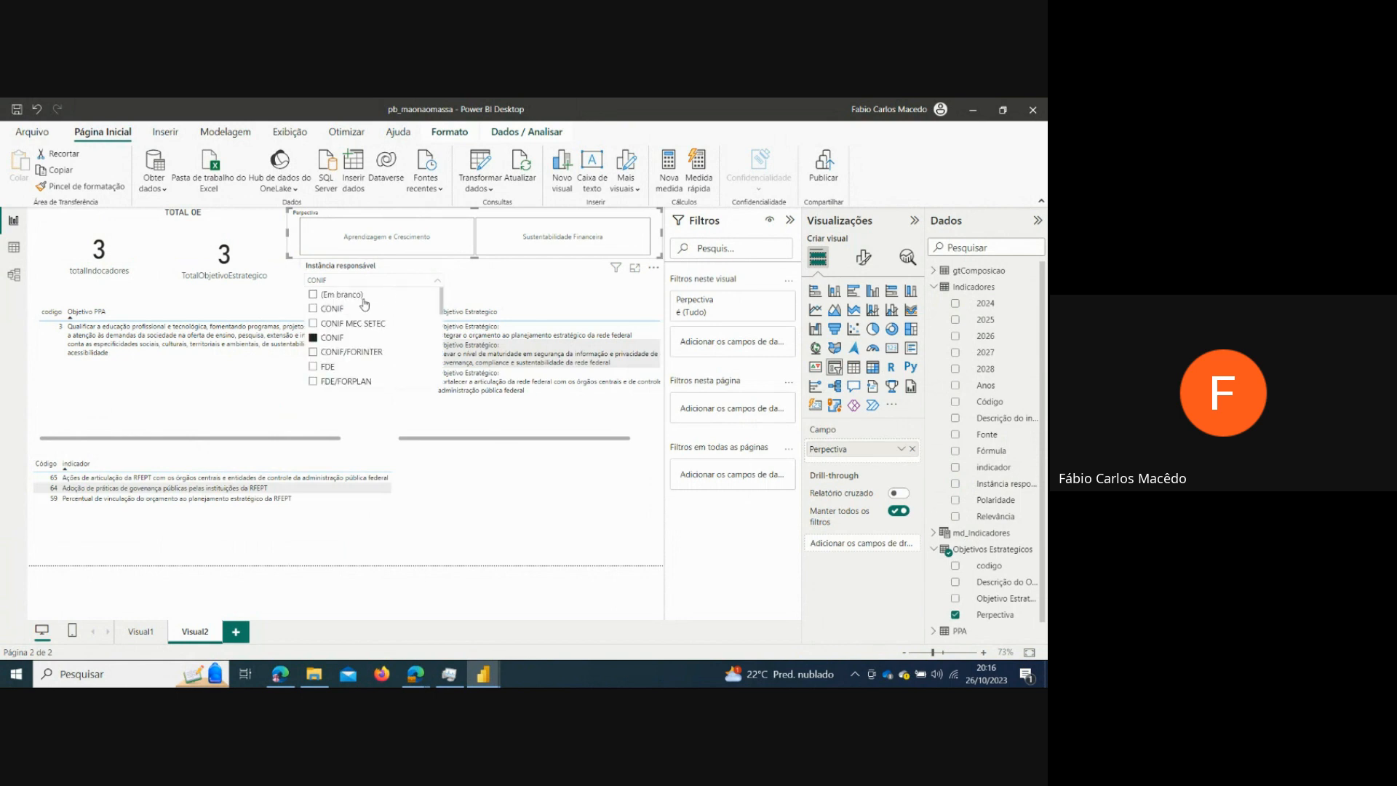
click(313, 337)
click(593, 290)
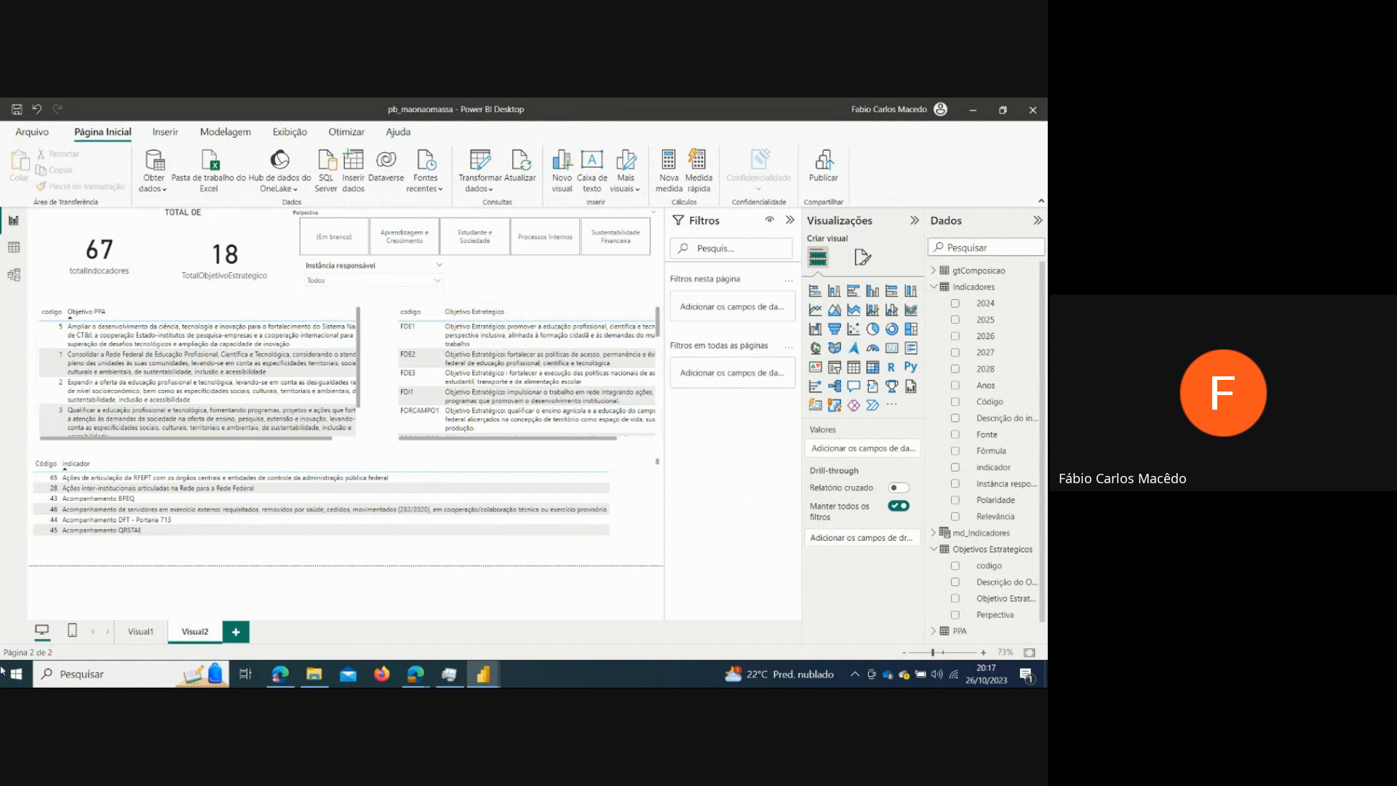
- Show the Visual1 page, then switch to the Canva presentation to check the PUBLICAÇÃO slide and return to Power BI Desktop
click(144, 638)
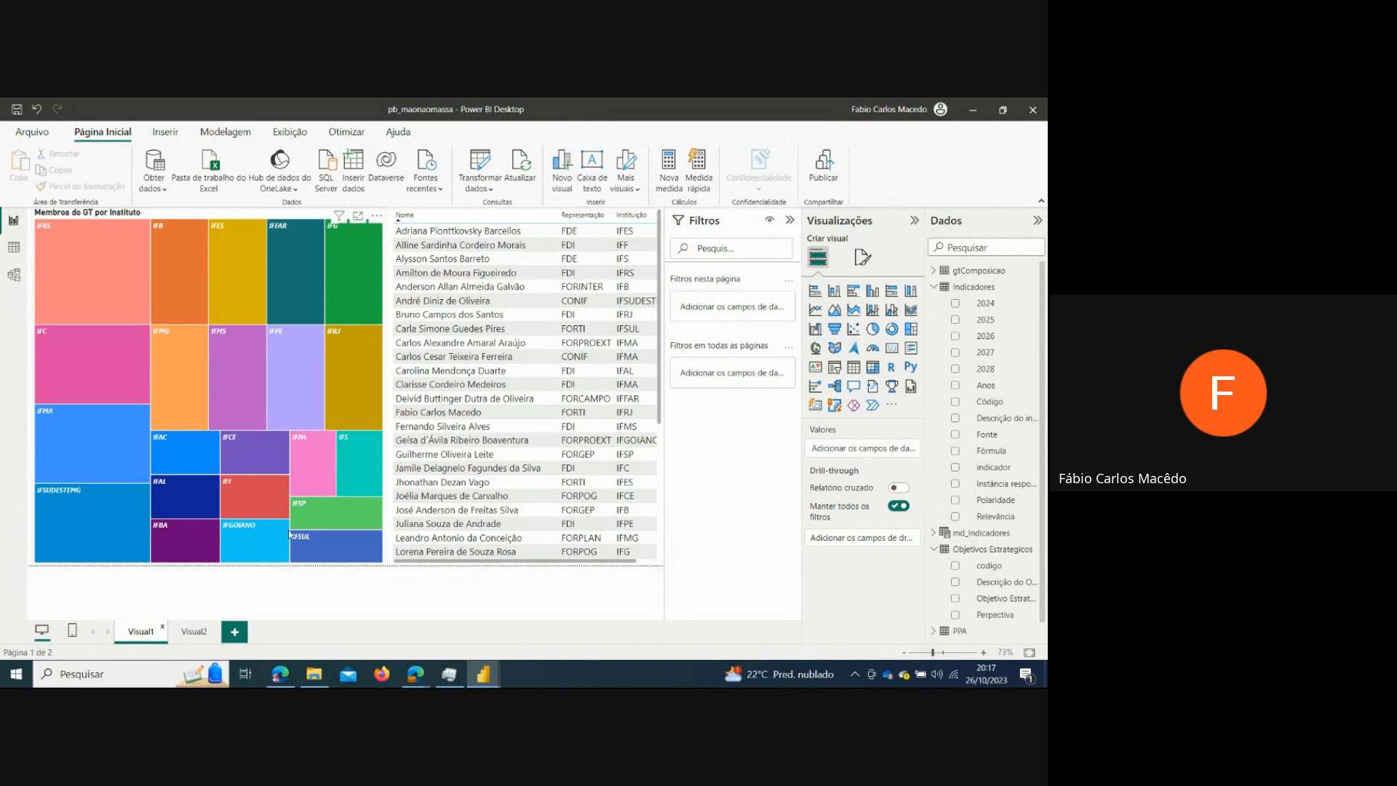
mouse_move(430, 672)
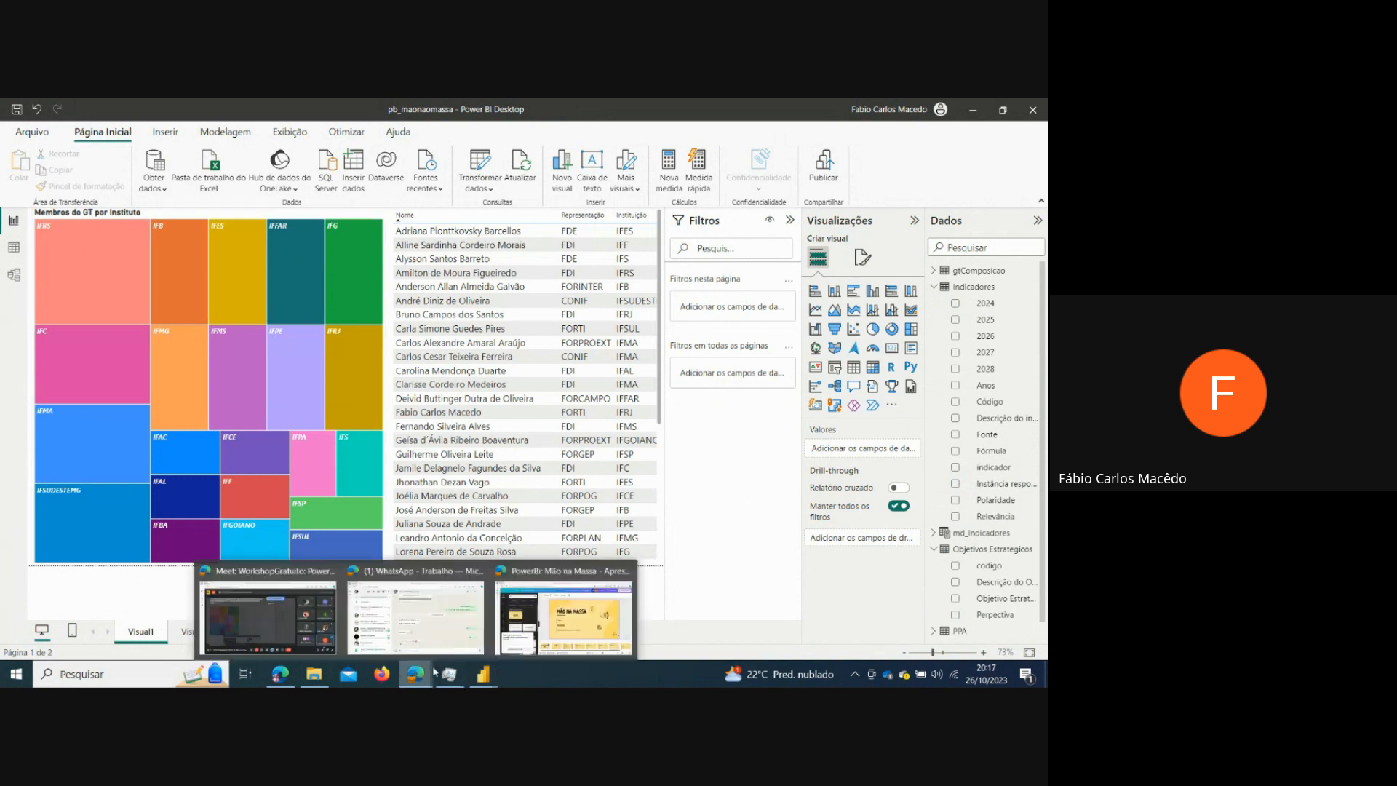
click(564, 615)
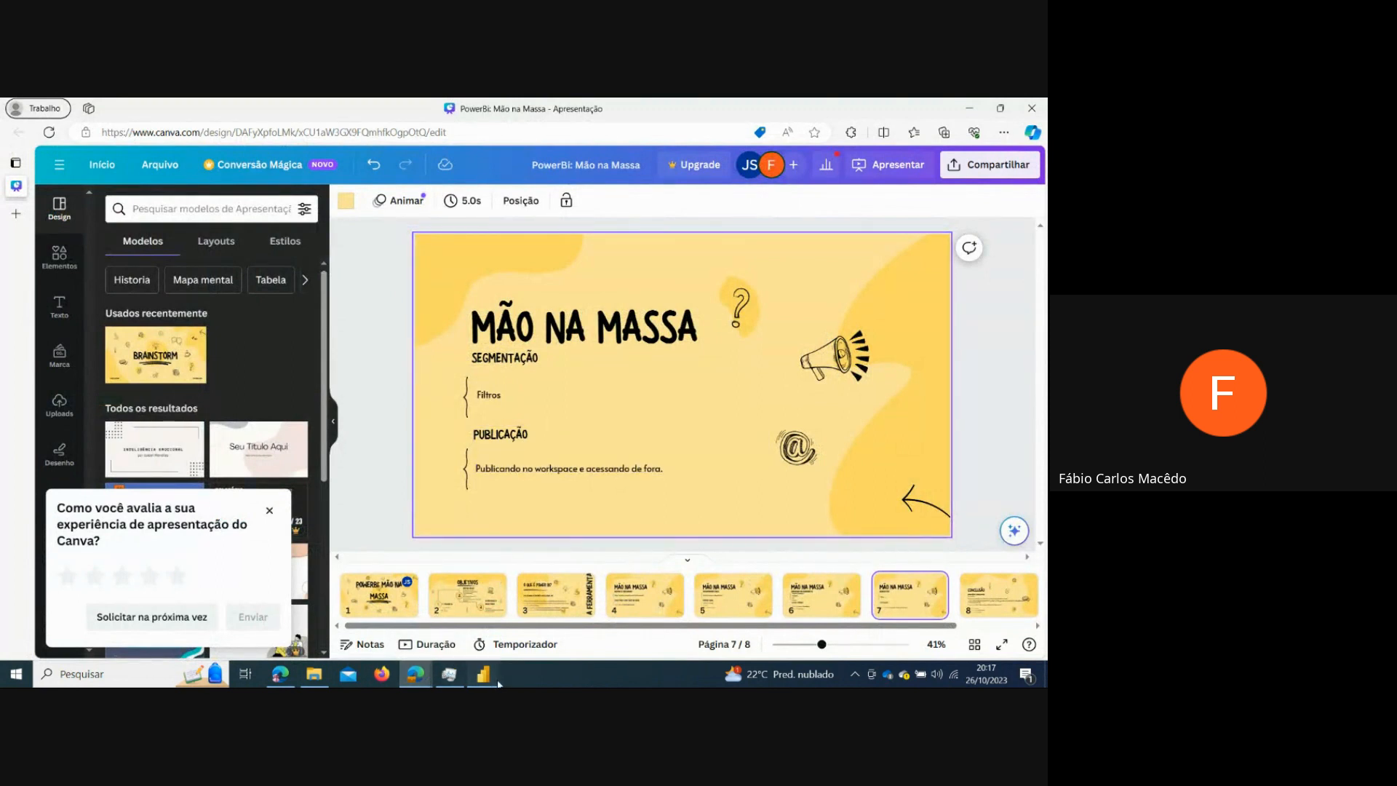
mouse_move(499, 684)
click(547, 640)
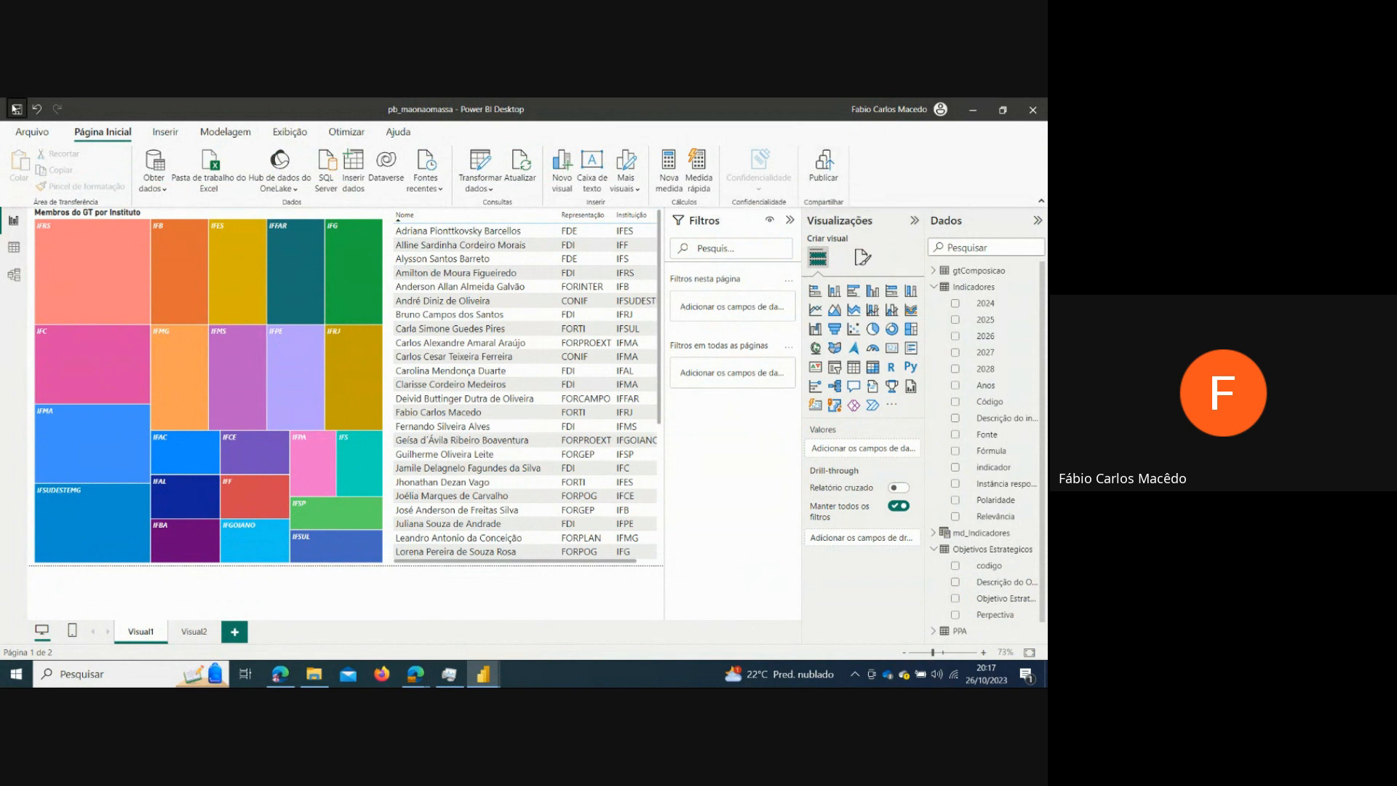
- Save the report and publish it to Meu workspace
click(15, 109)
click(829, 171)
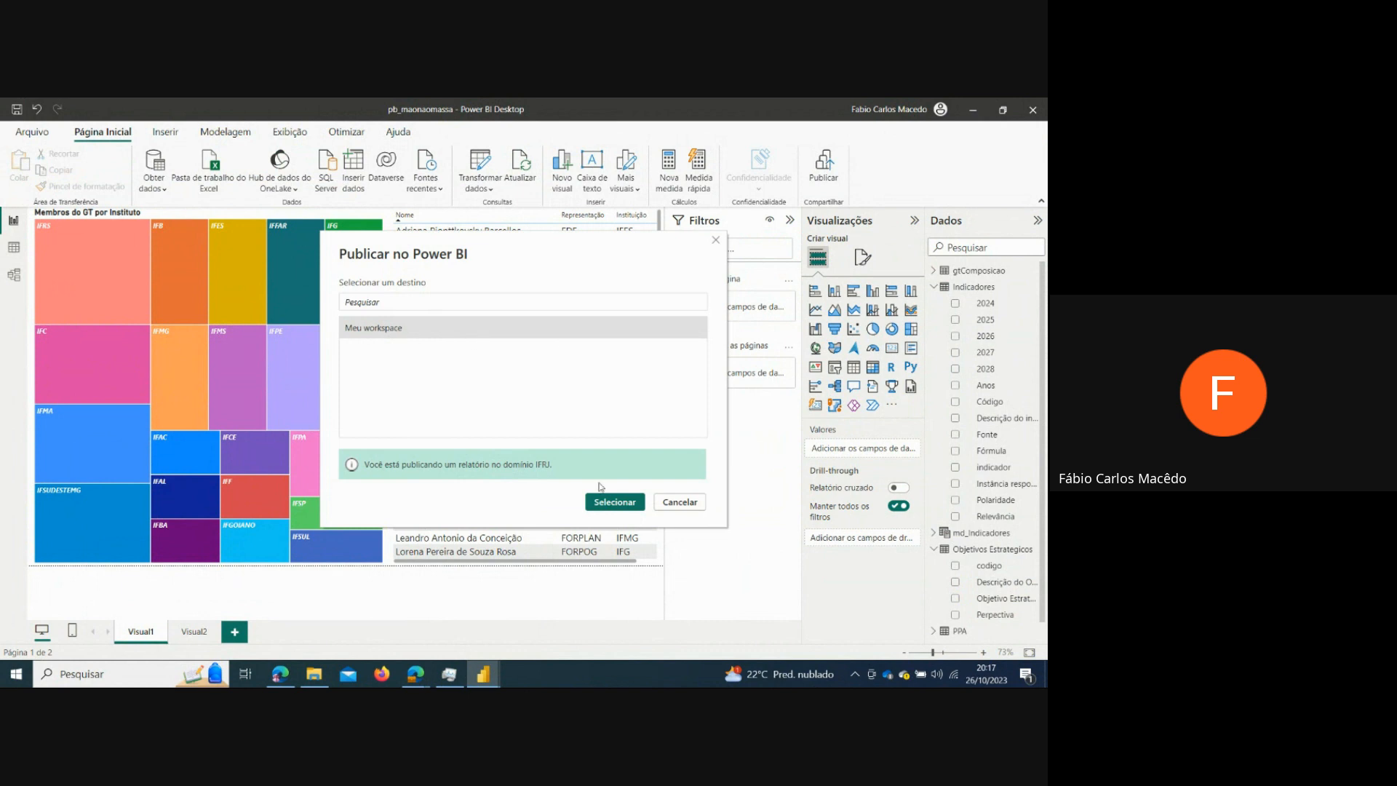
click(614, 502)
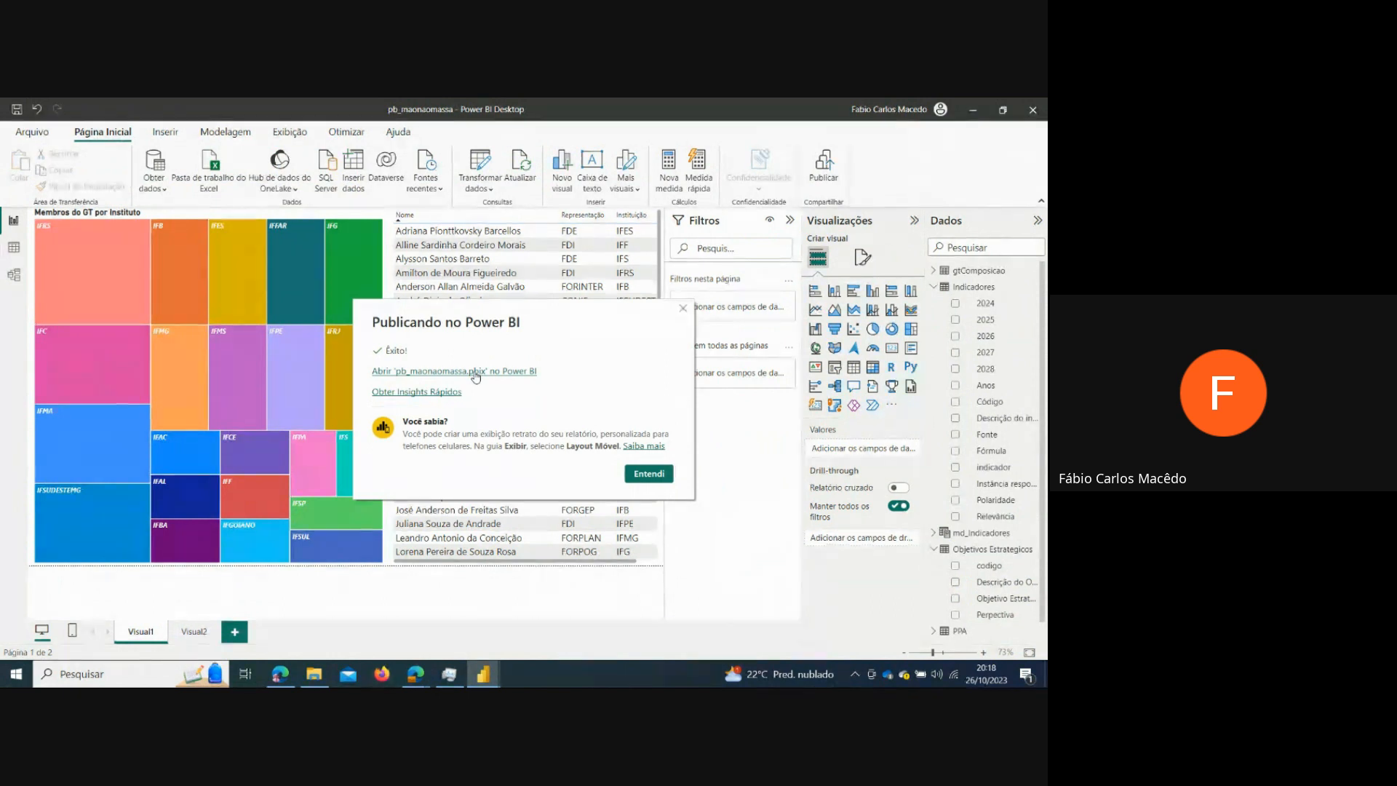
- Open the published pb_maonaomassa report in the Power BI service and publish it to the web for public access
click(476, 372)
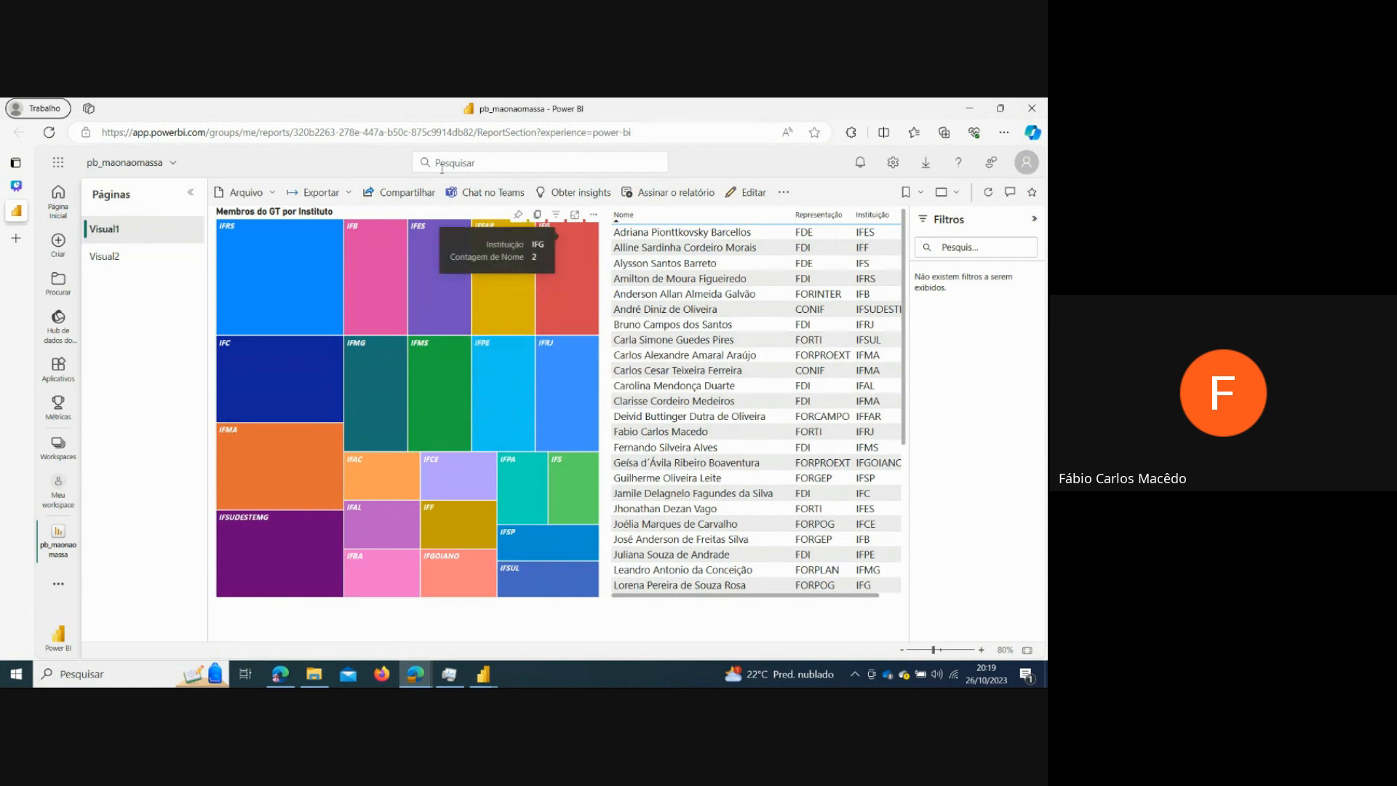
click(259, 195)
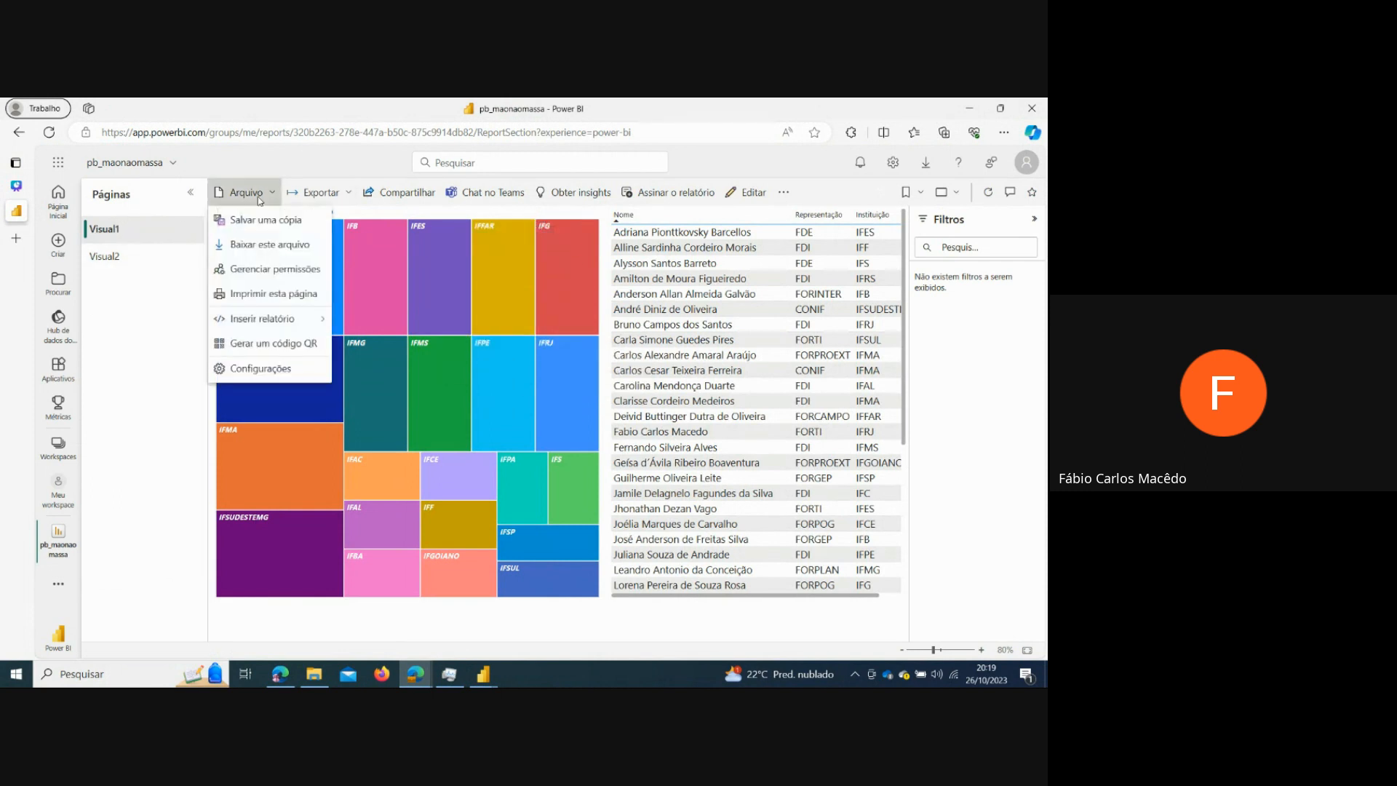
mouse_move(280, 320)
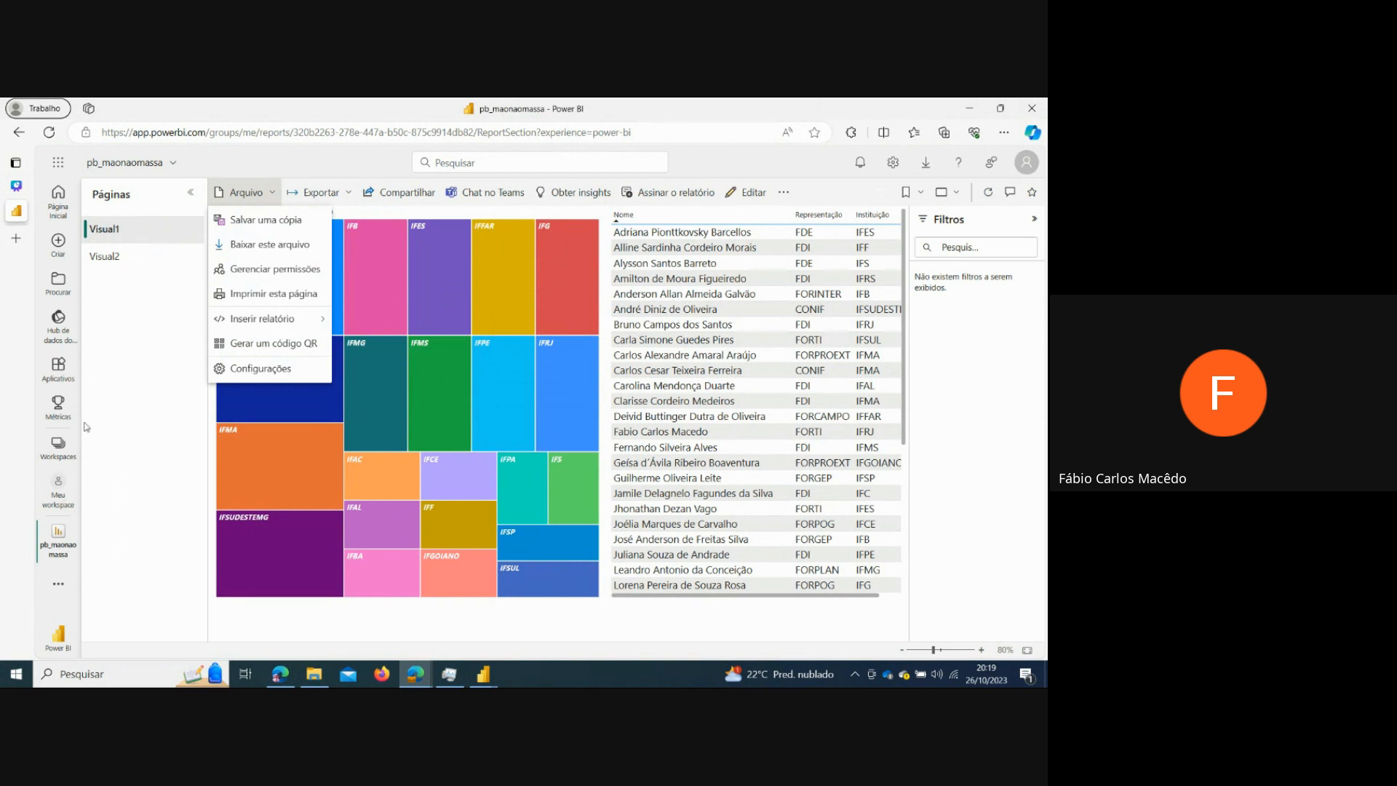
mouse_move(268, 334)
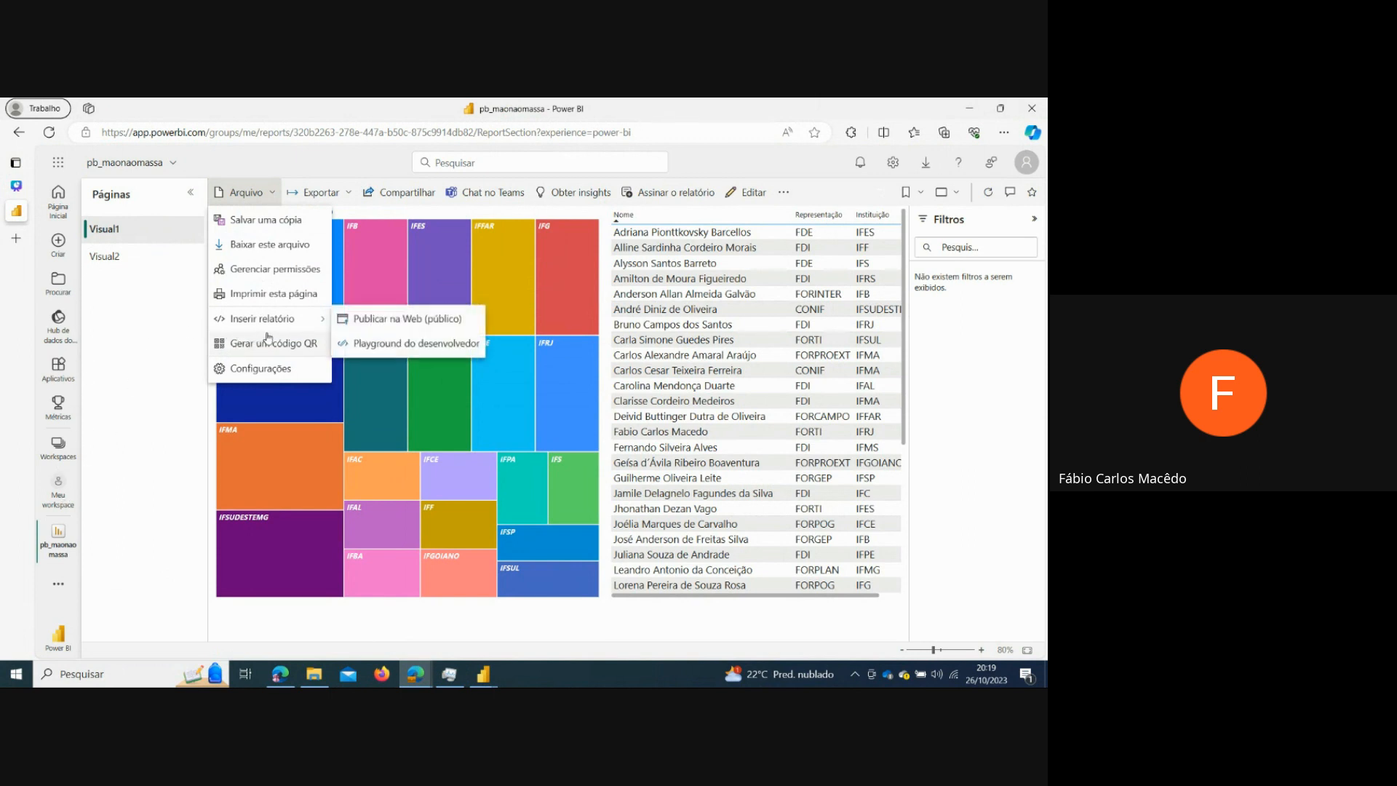
click(368, 321)
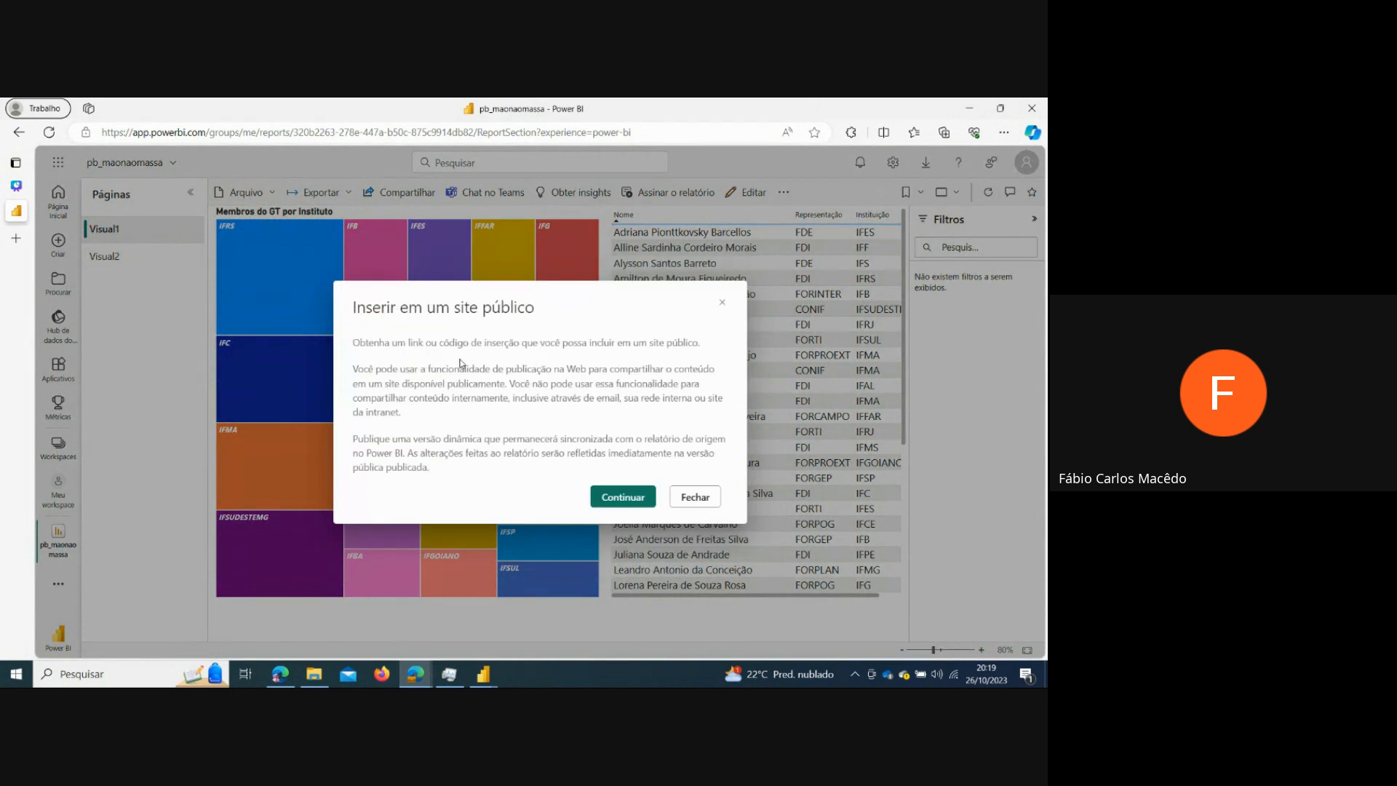
click(627, 503)
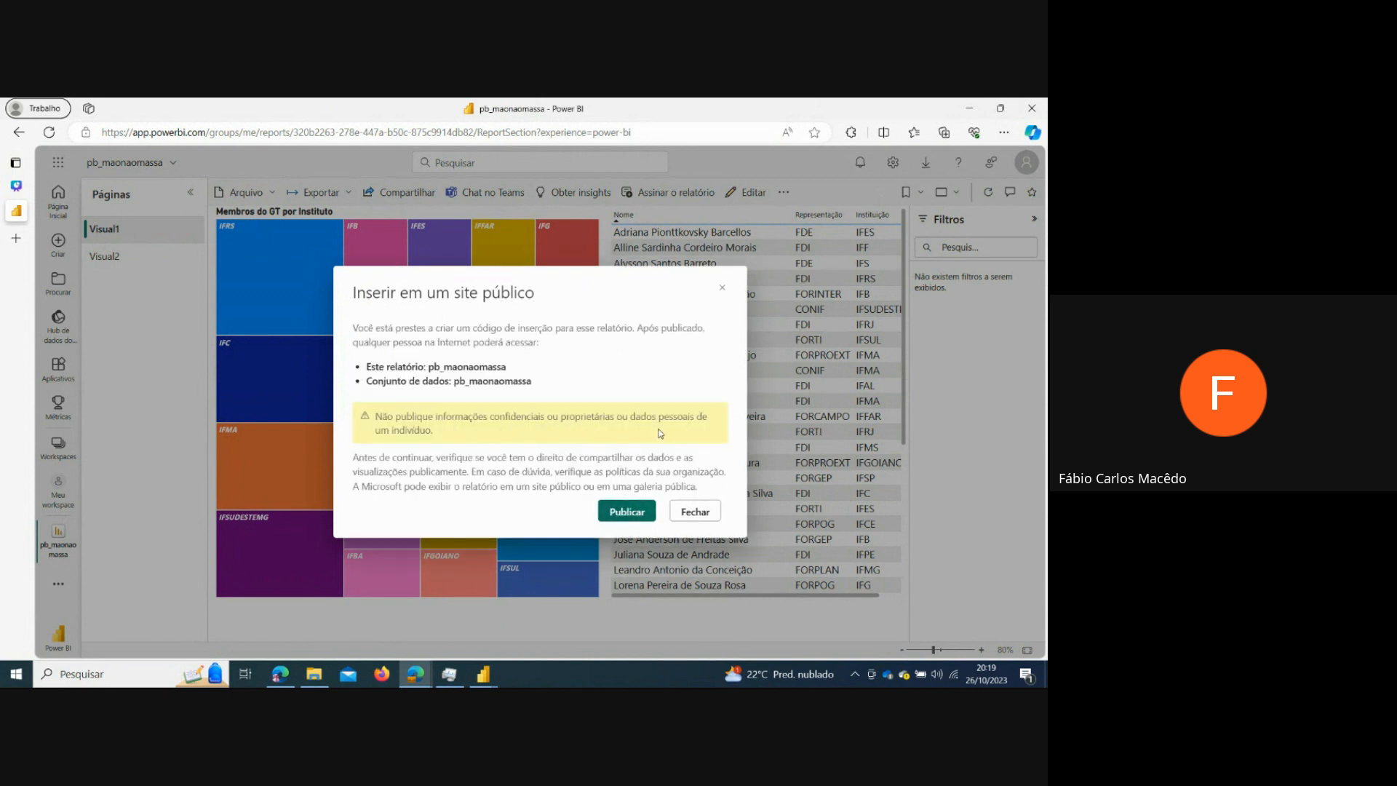
click(621, 514)
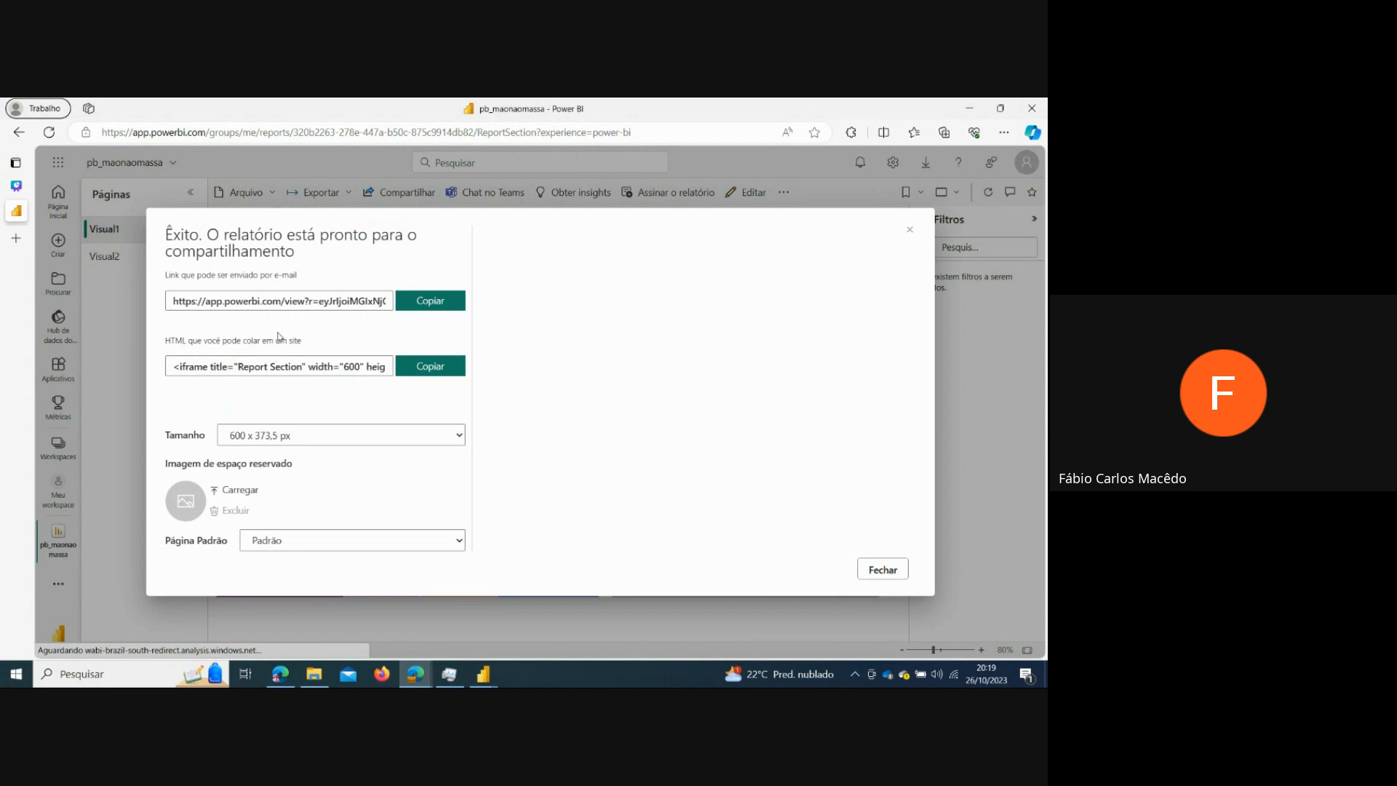
- Copy the public report link meant for sending by e-mail, then close the sharing dialog
click(426, 301)
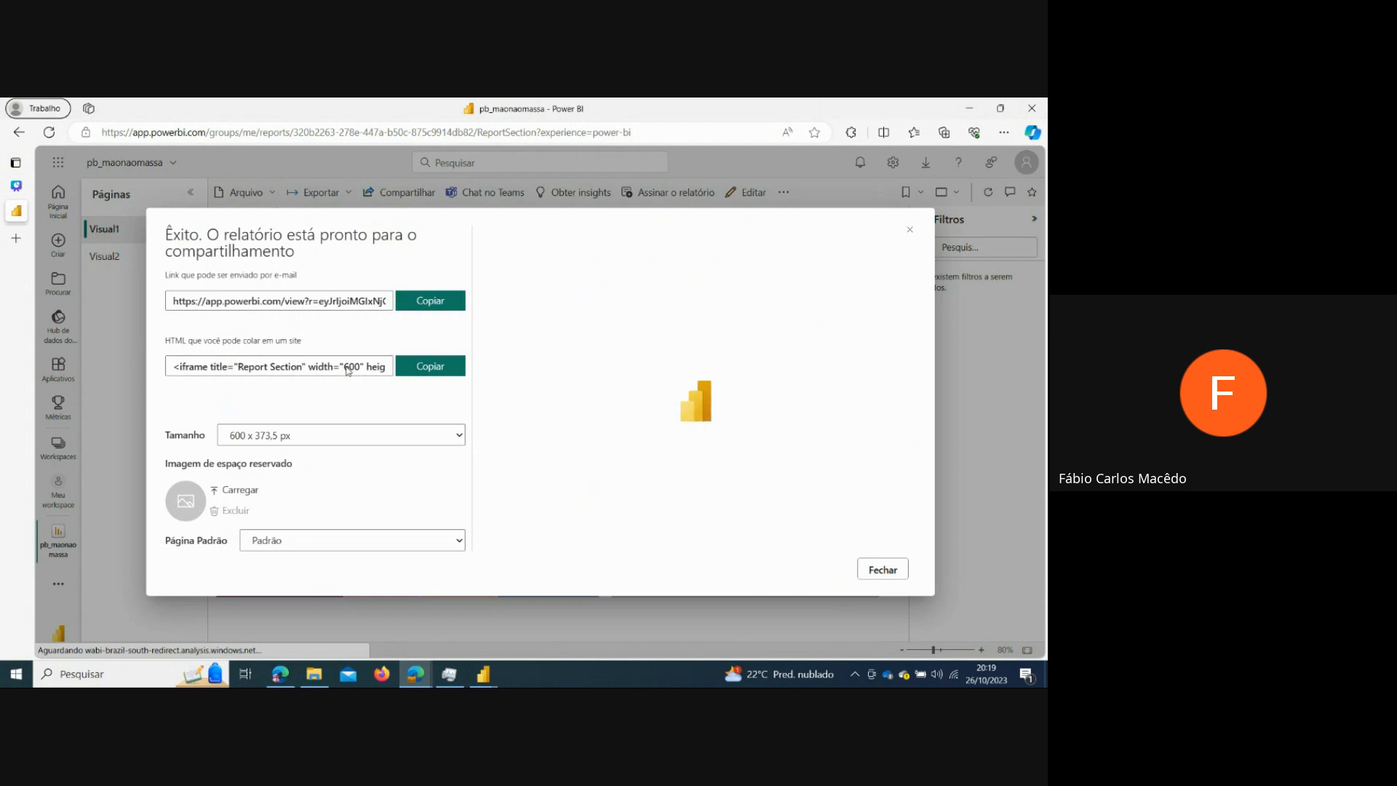
click(418, 305)
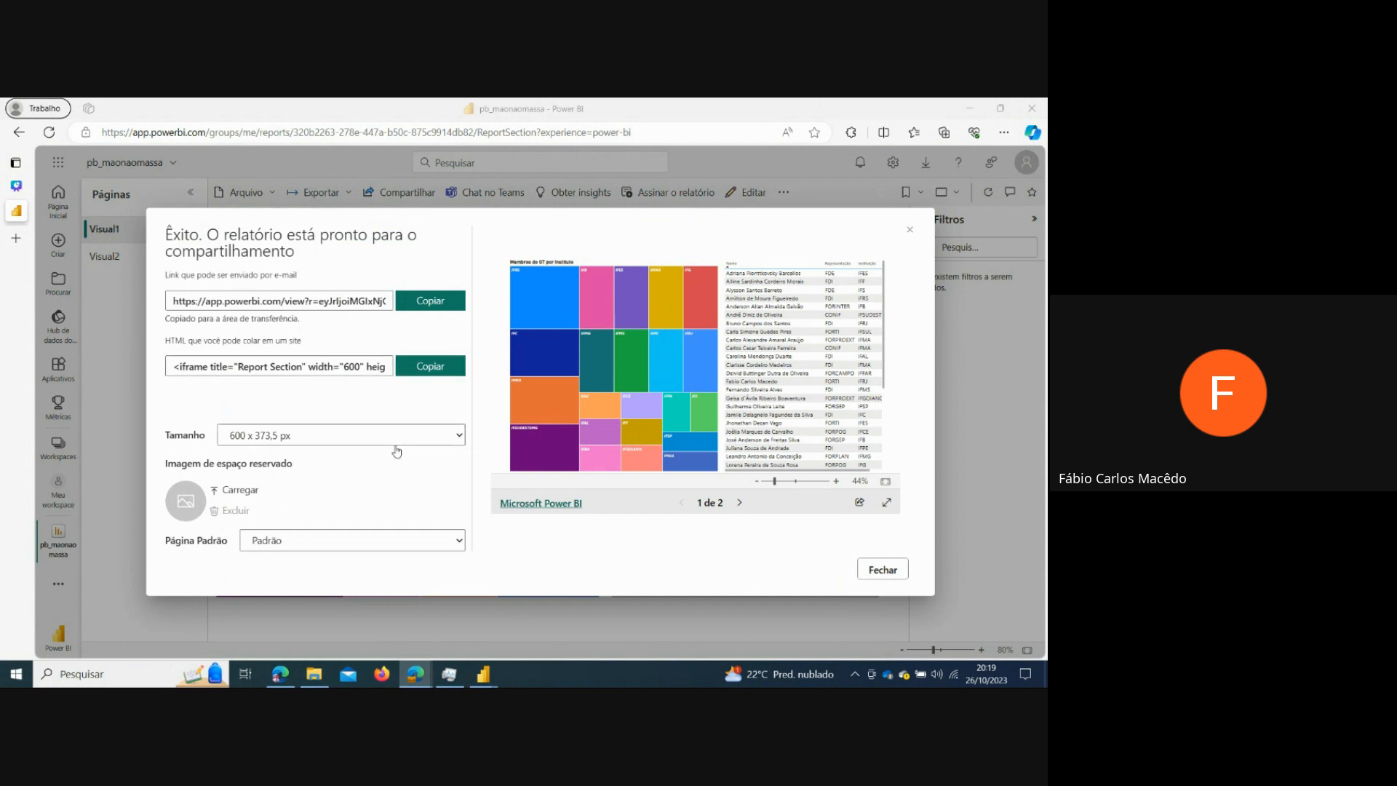
click(879, 572)
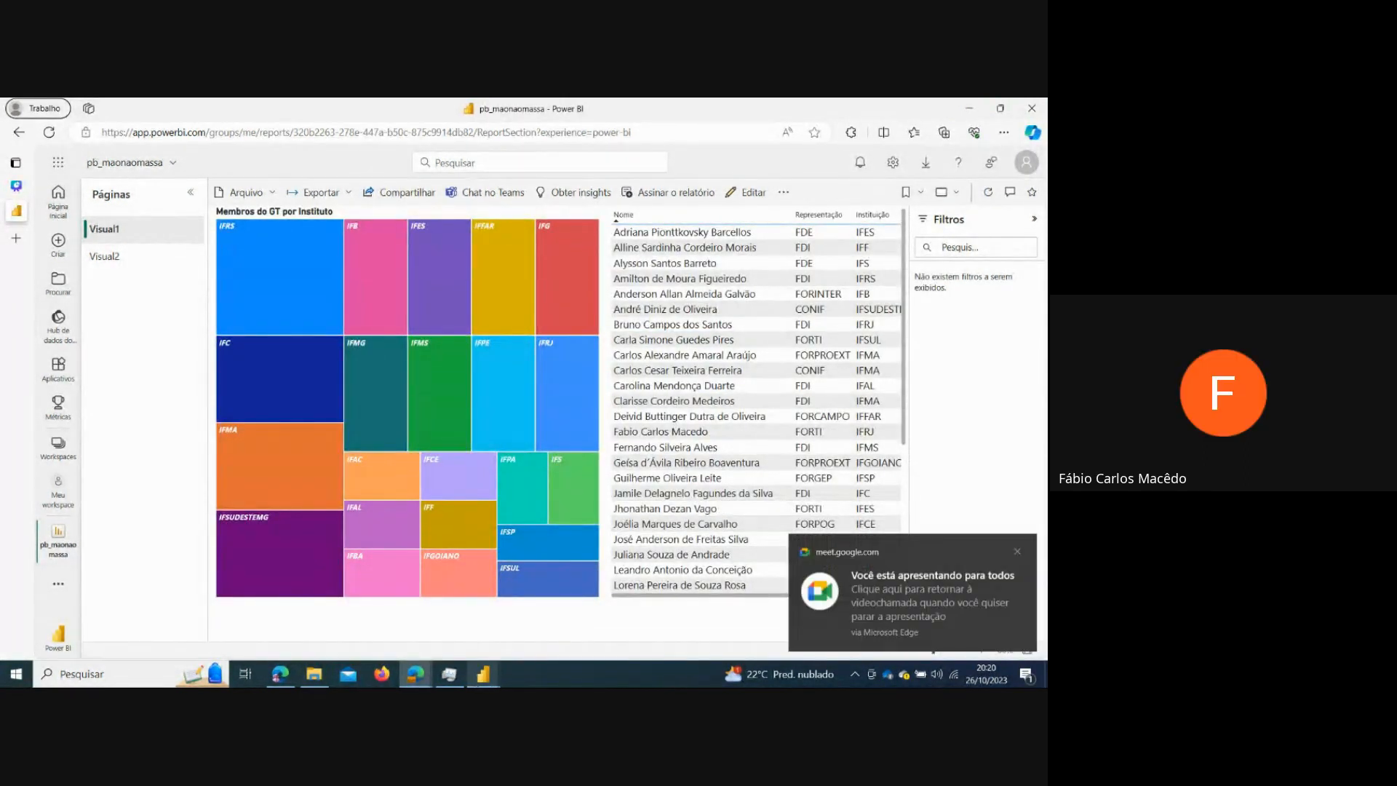
- Dismiss the publishing confirmation for pb_maonaomassa in Power BI Desktop, then switch to the Canva presentation in the browser
mouse_move(483, 684)
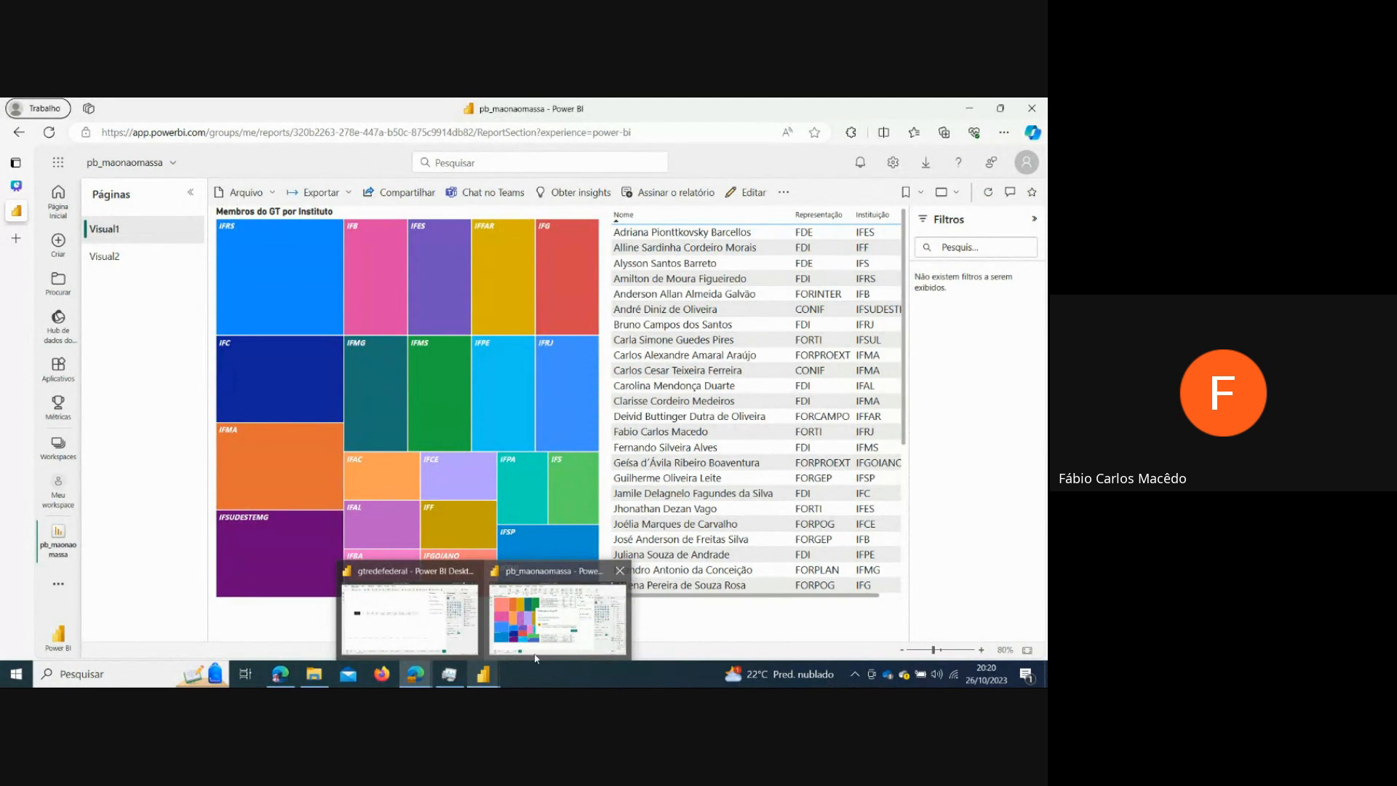
click(567, 635)
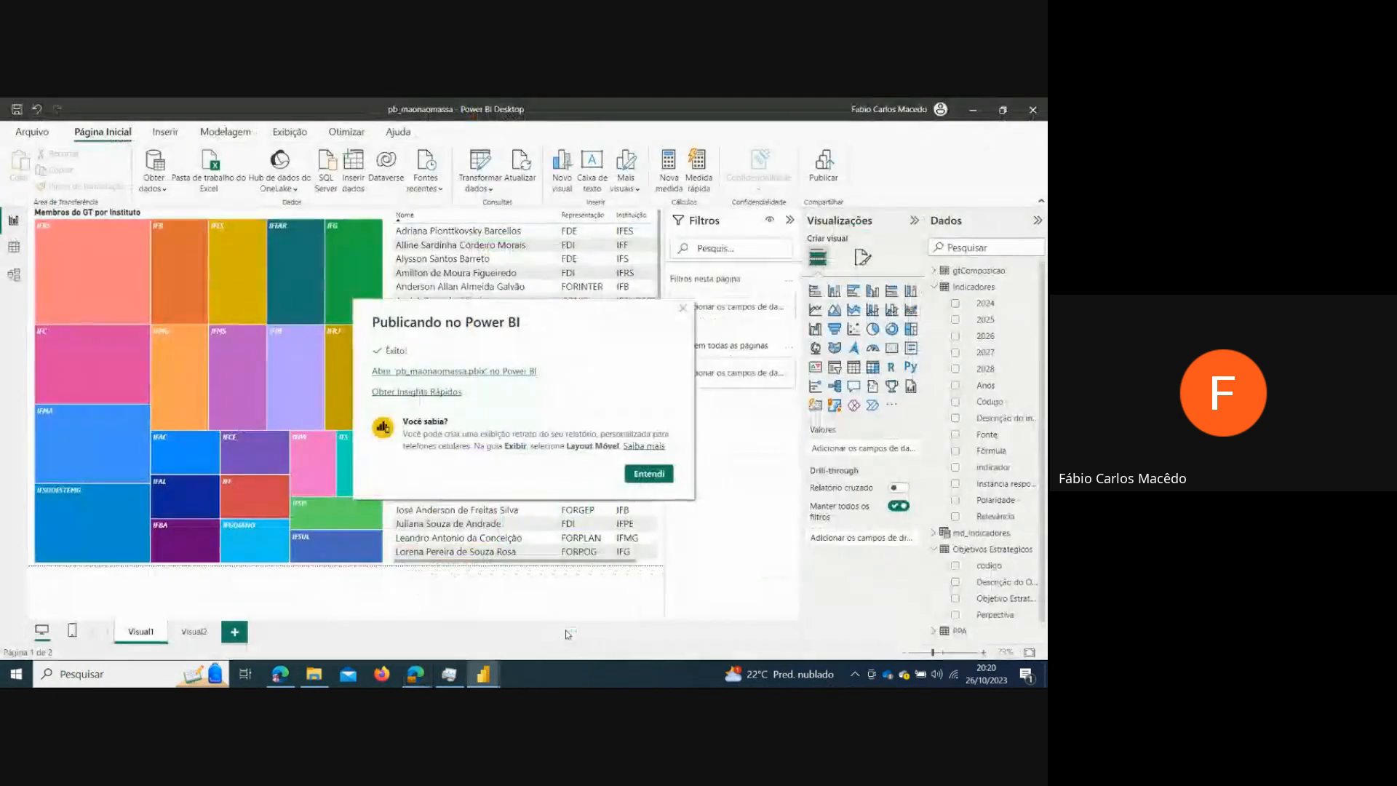
click(644, 473)
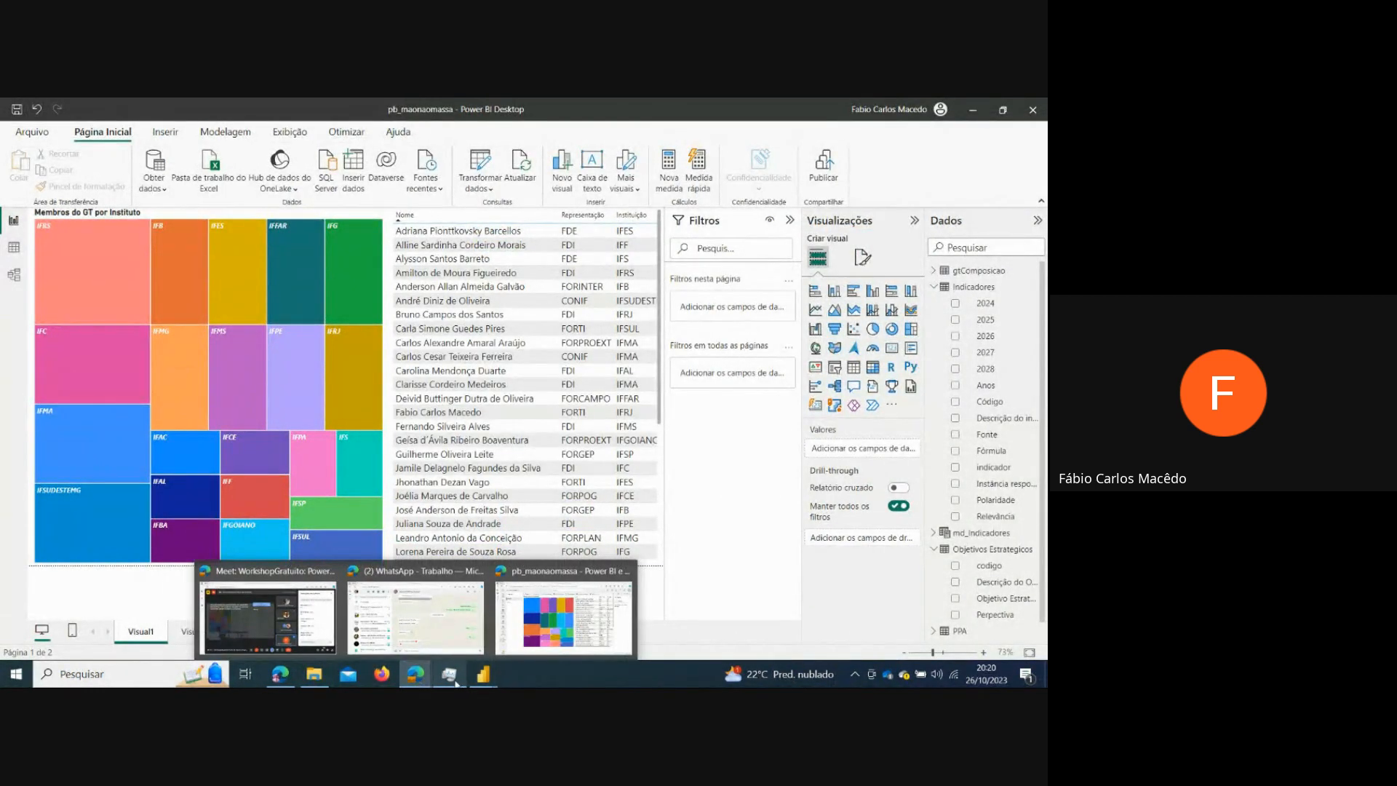
click(527, 644)
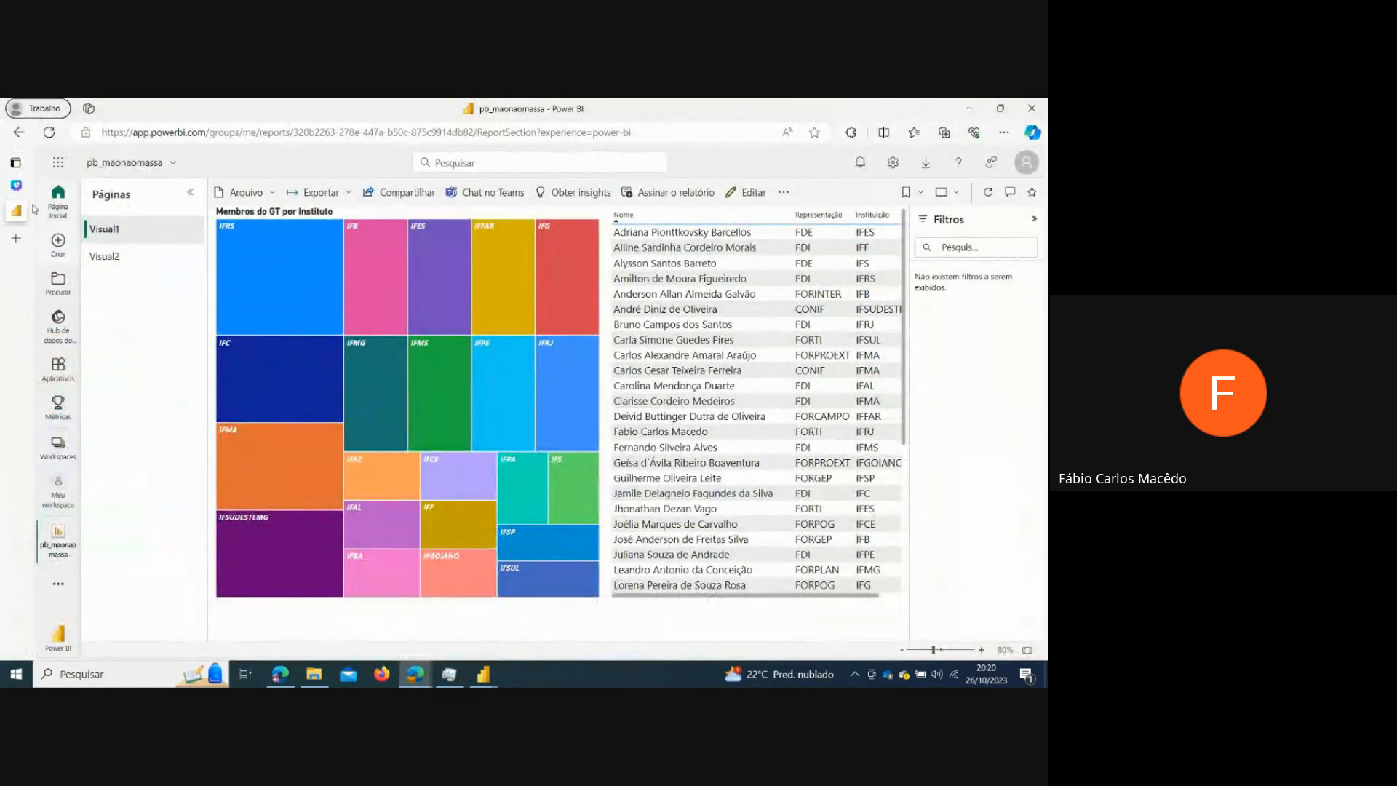
click(22, 185)
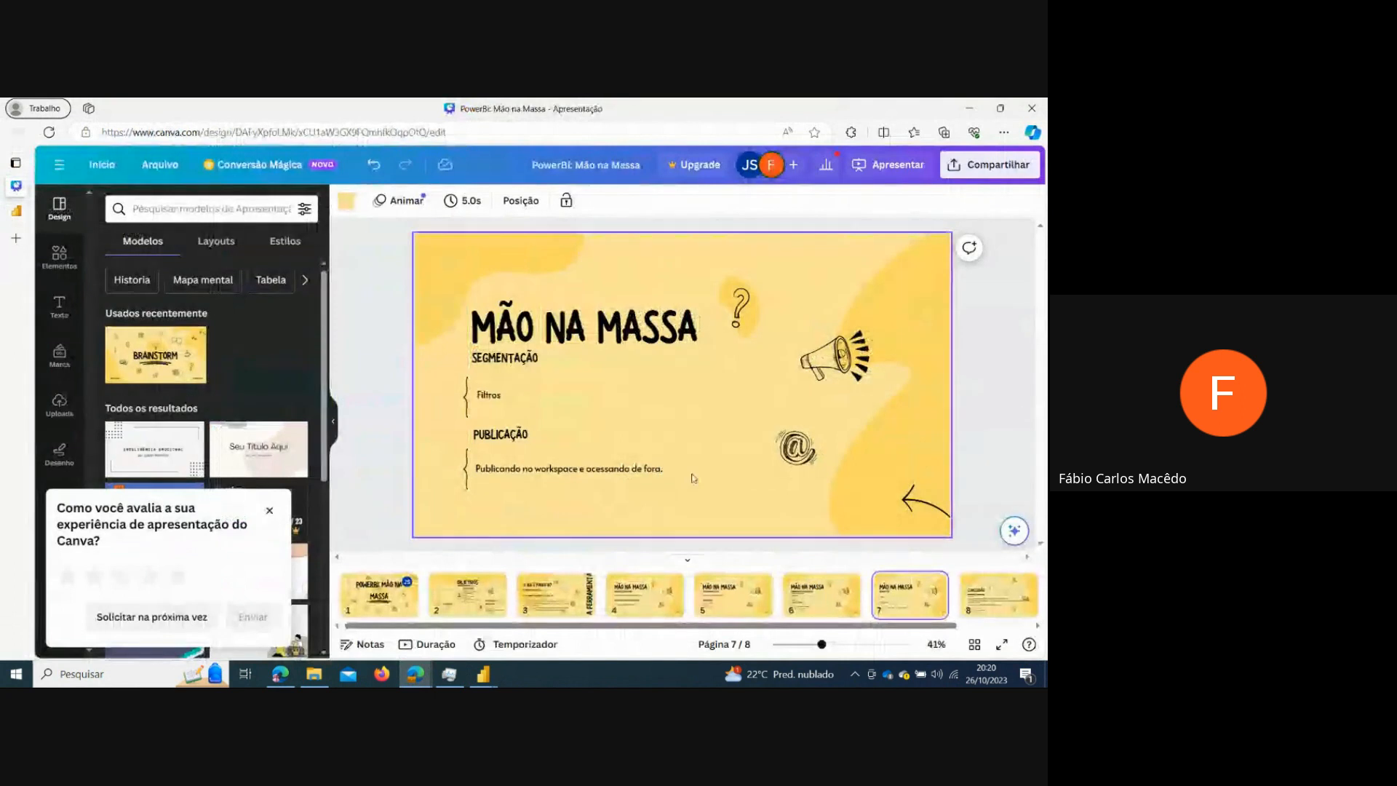